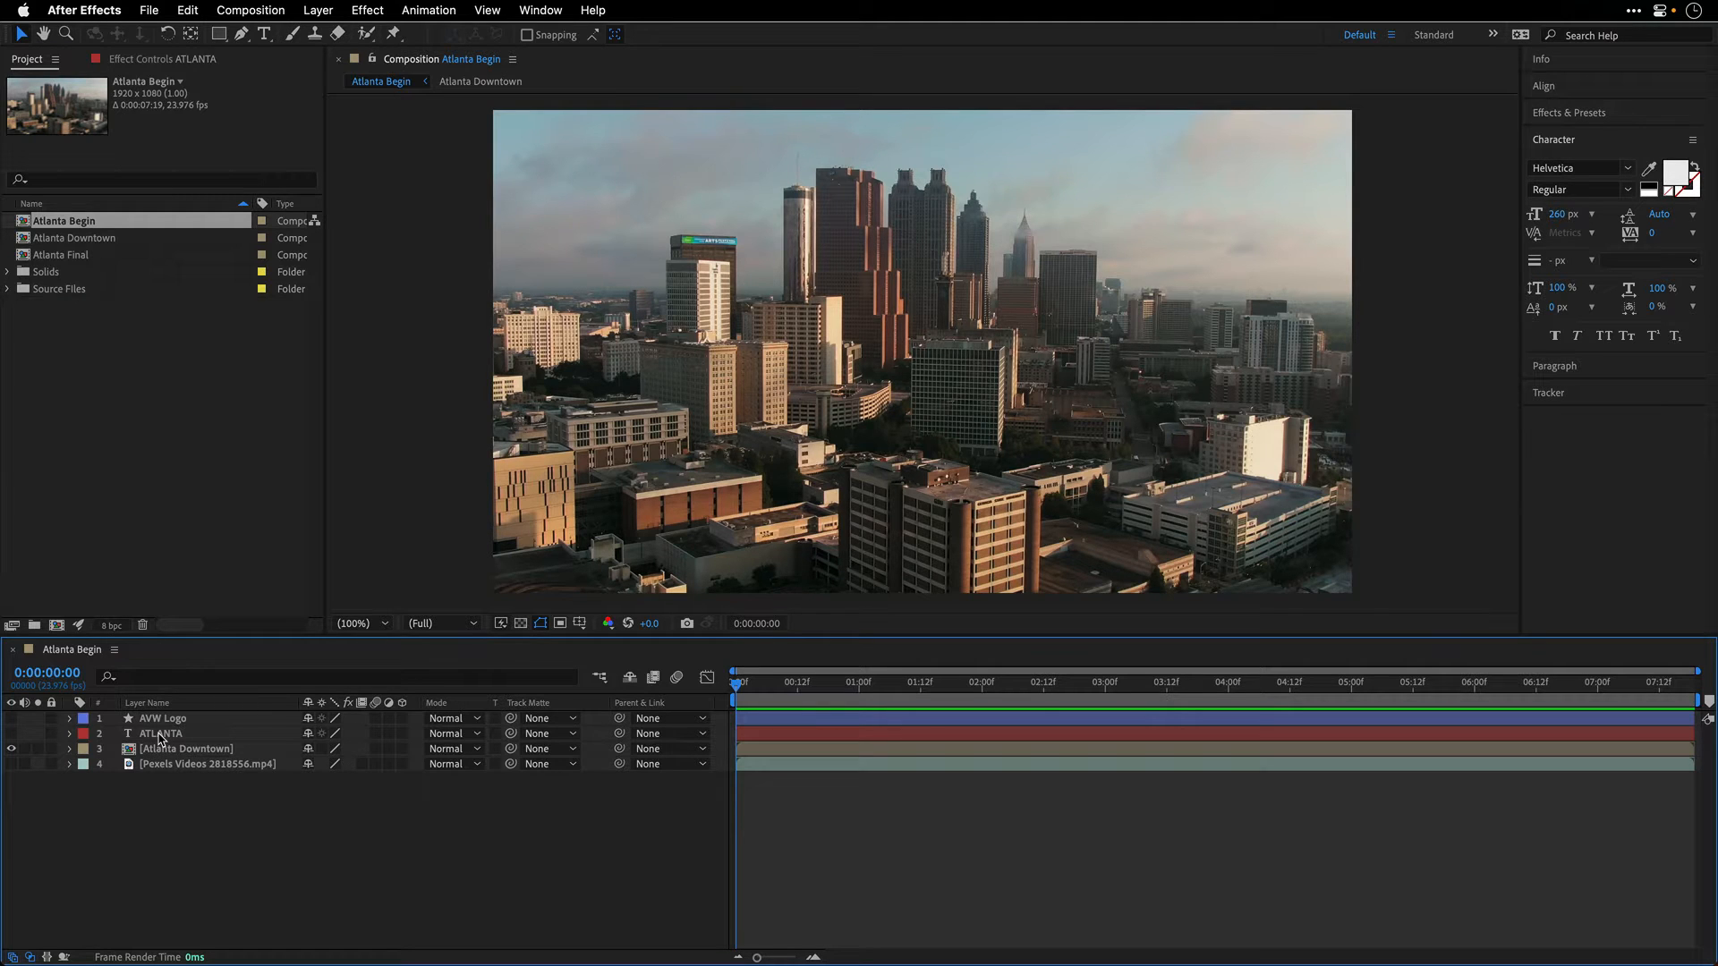
# Step: Show the ATLANTA text and AVW Logo layers one at a time to inspect them, and hide each again
pyautogui.click(11, 734)
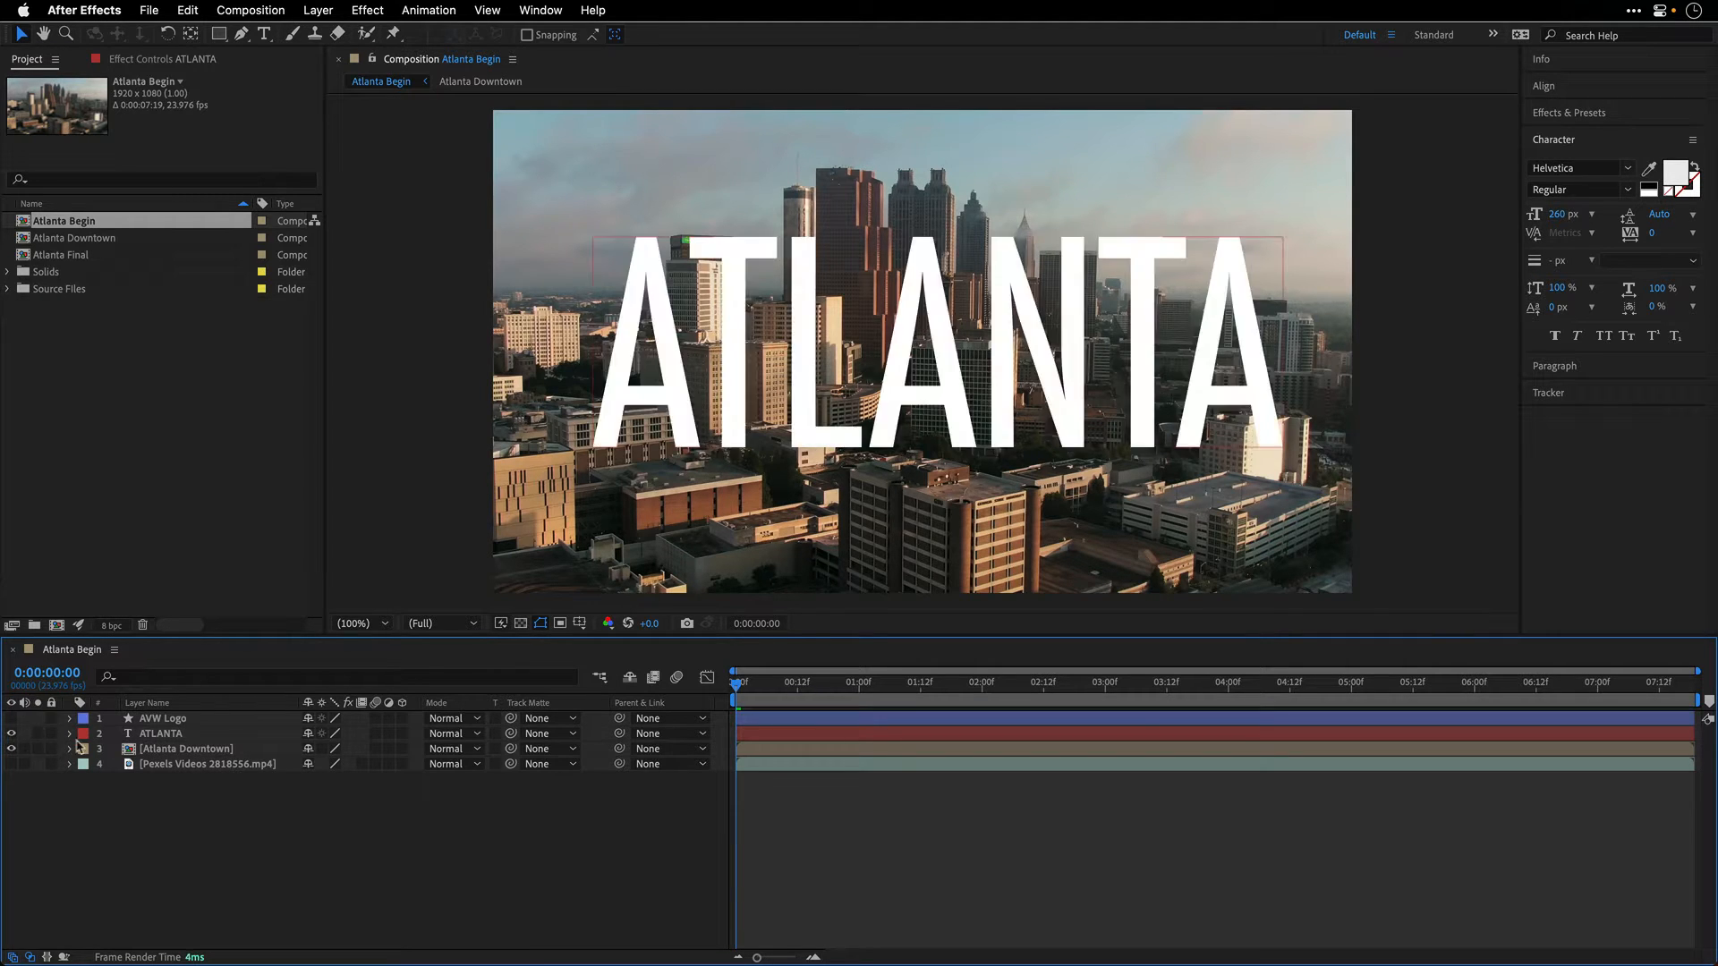
pyautogui.click(161, 735)
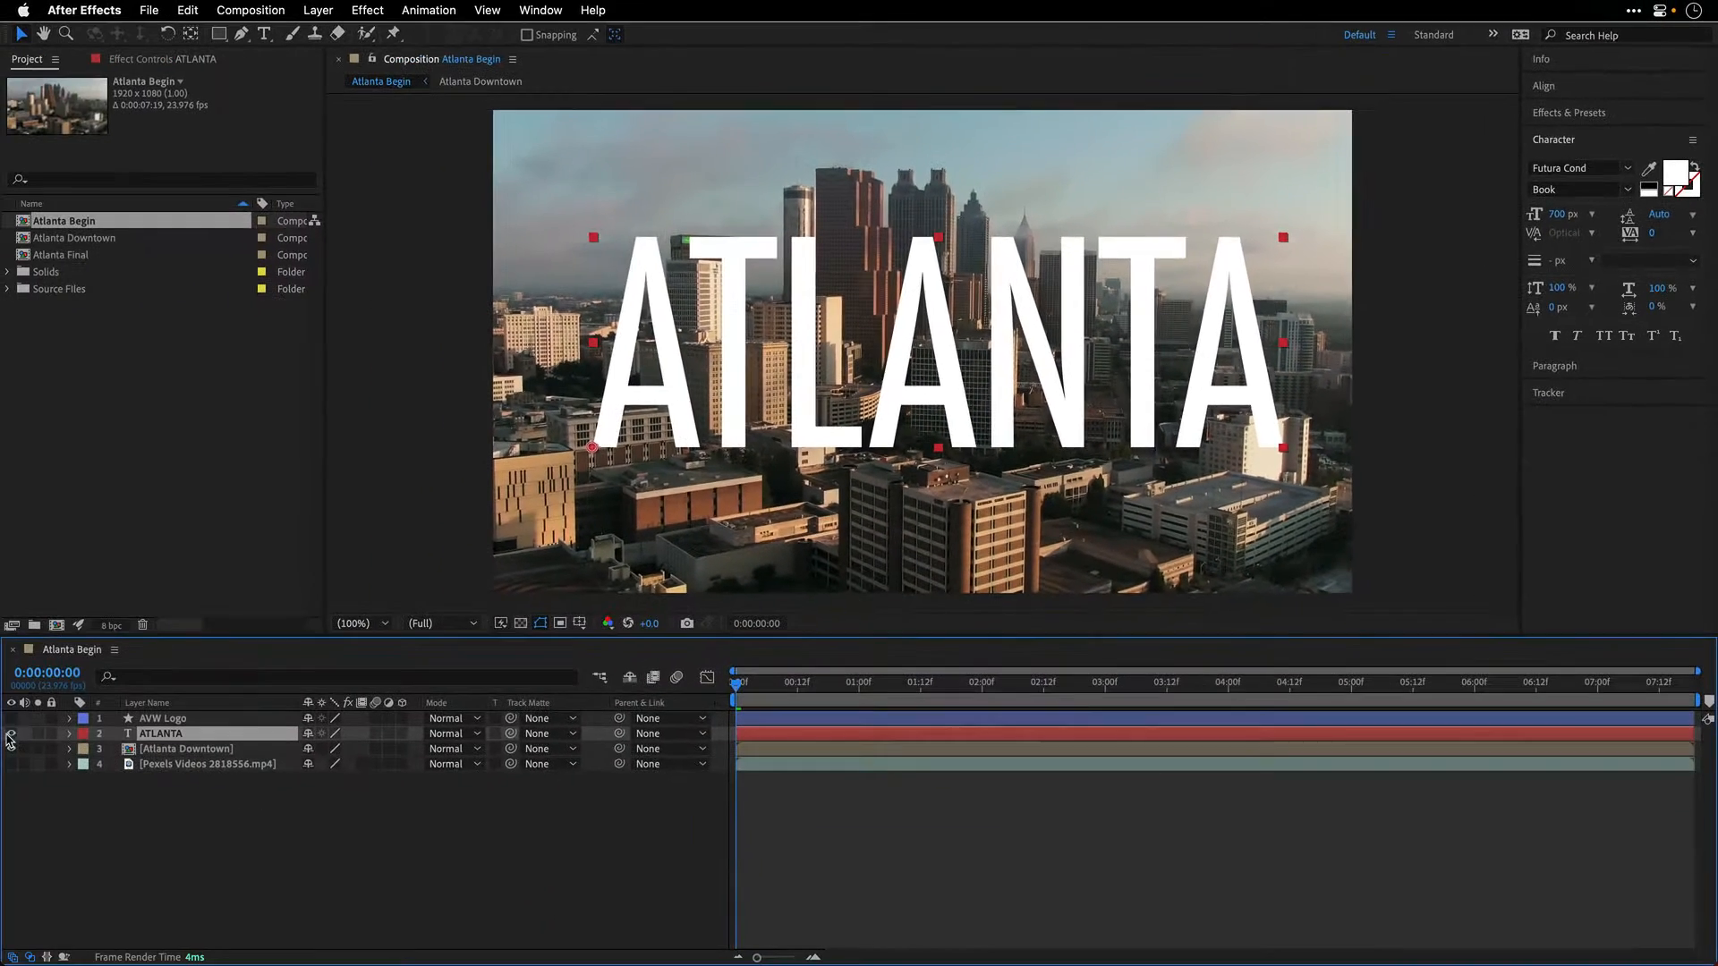
pyautogui.click(11, 734)
pyautogui.click(11, 719)
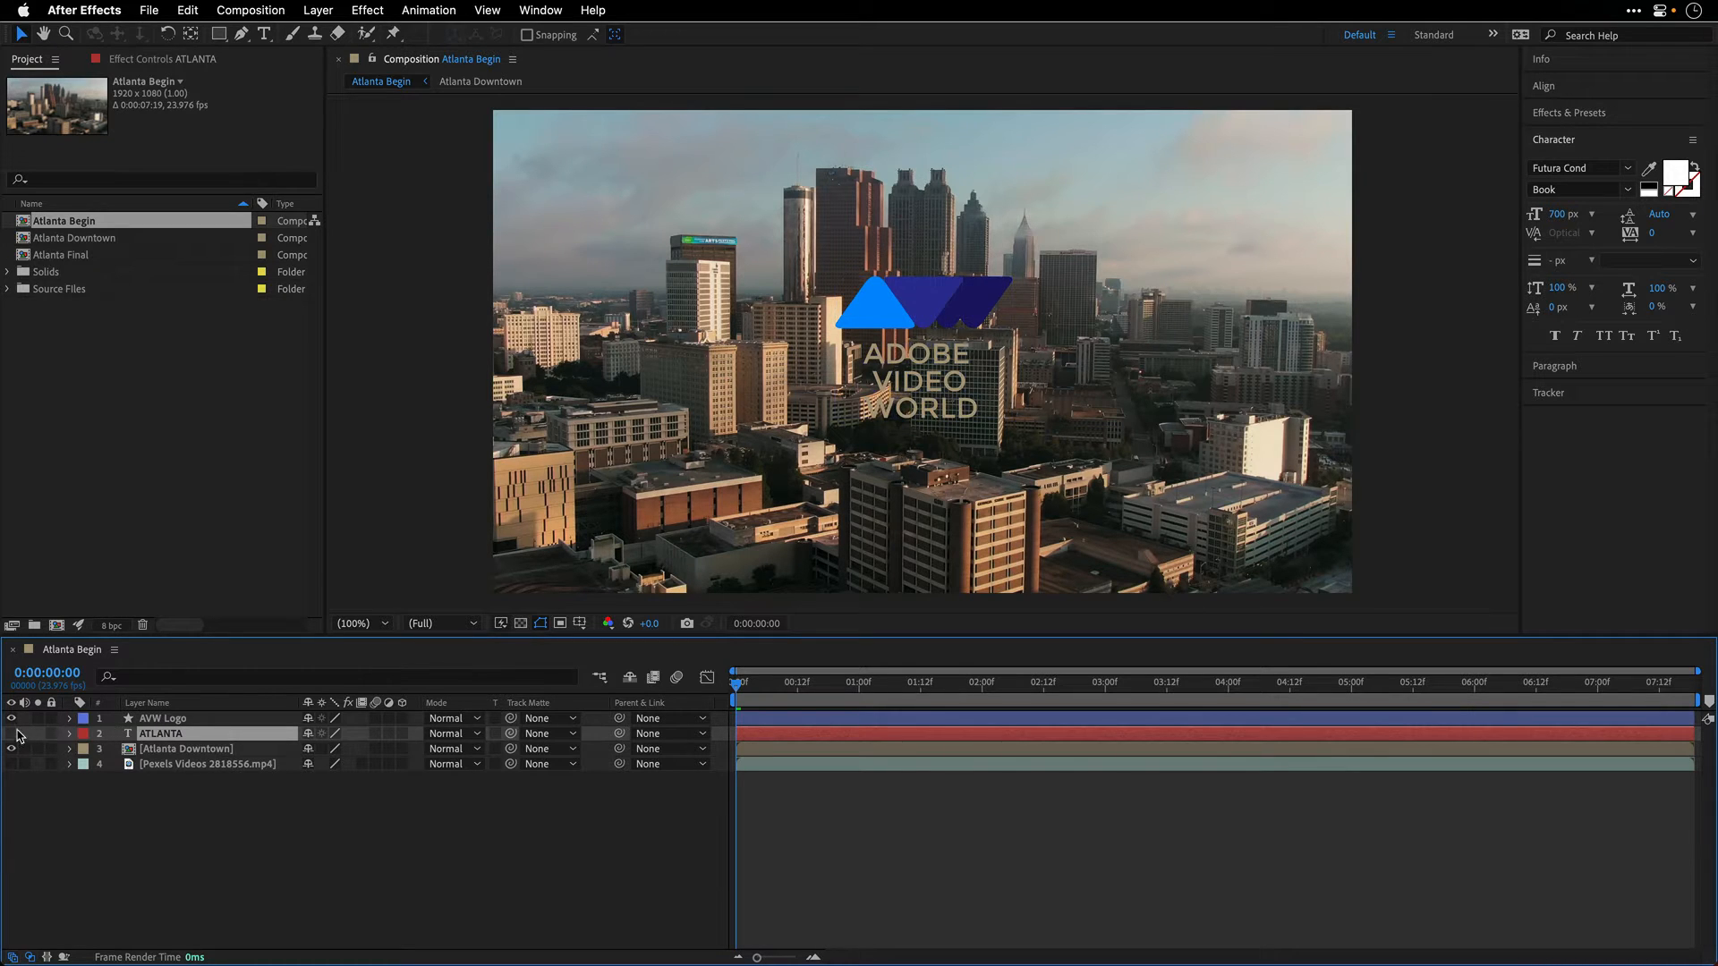
pyautogui.click(12, 720)
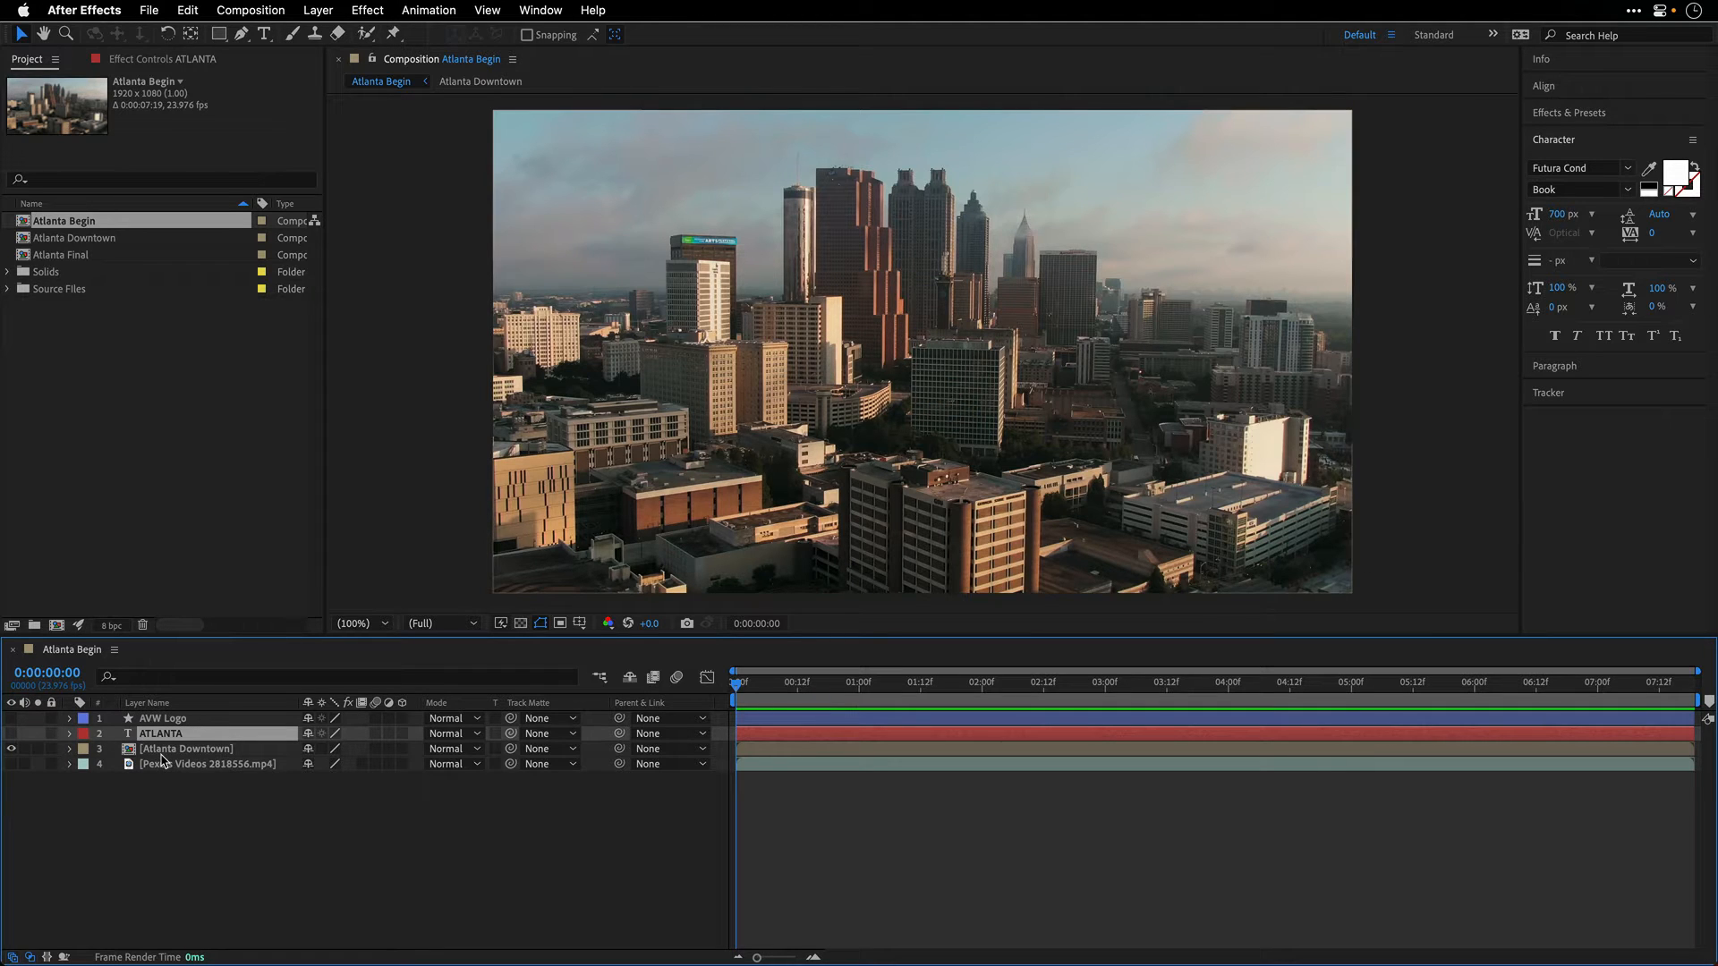
# Step: Run Track Camera on the Atlanta Downtown layer
pyautogui.click(164, 753)
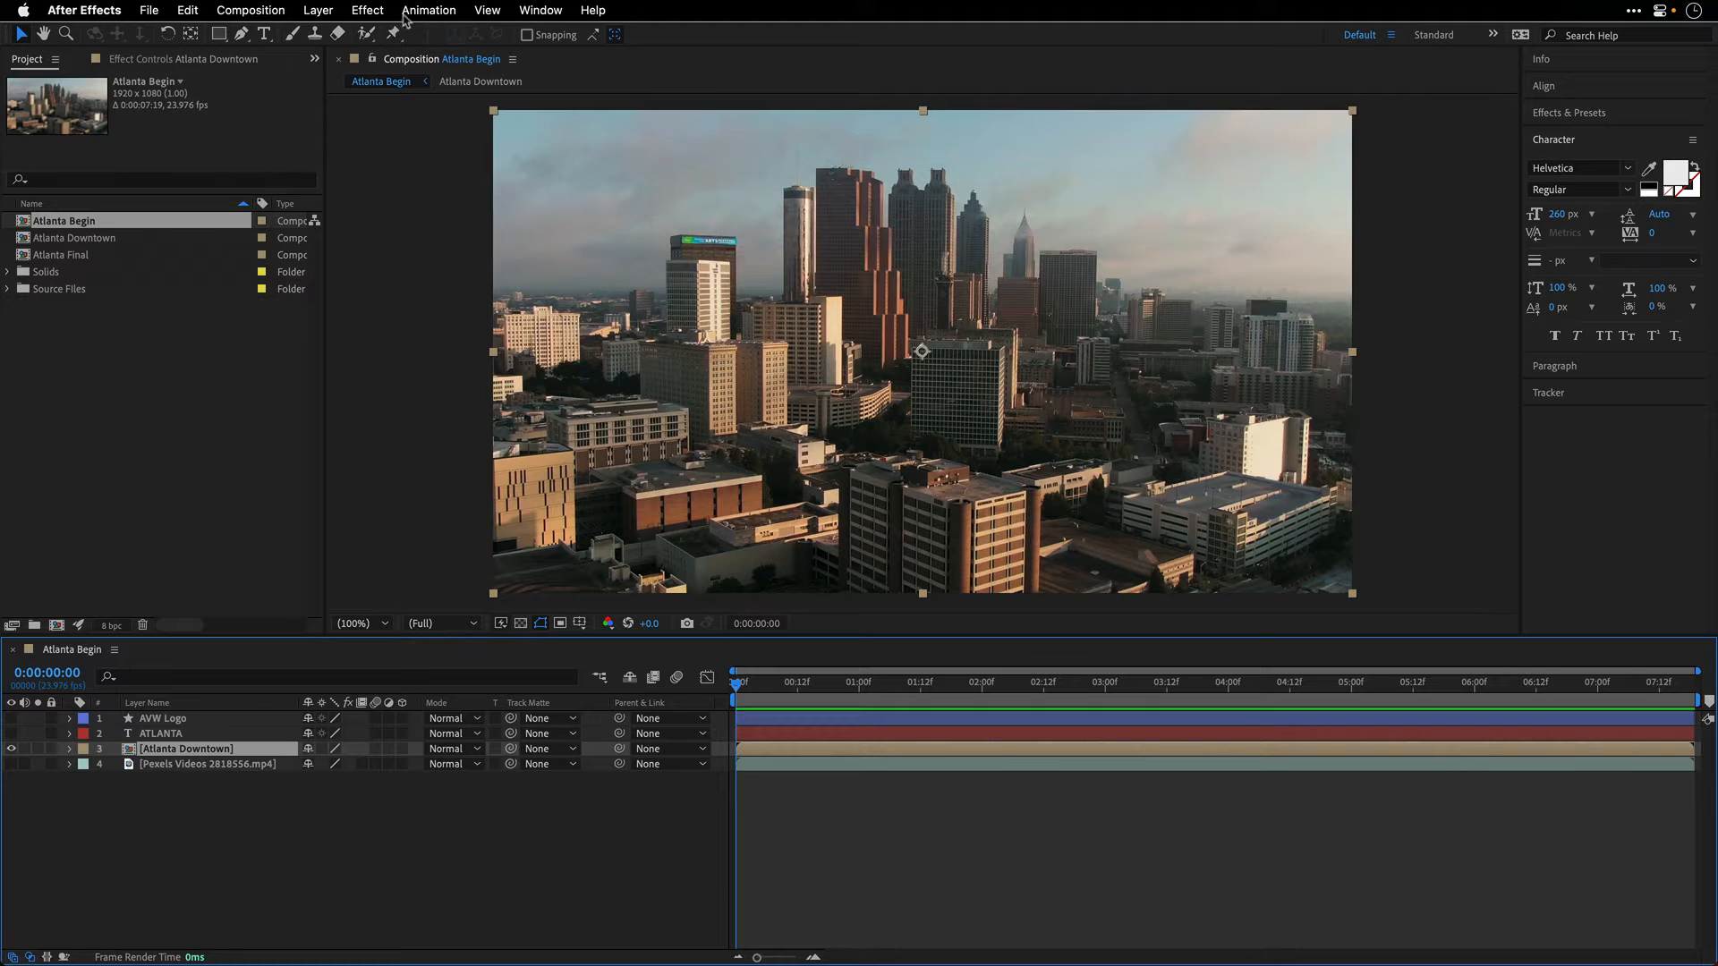
pyautogui.click(421, 10)
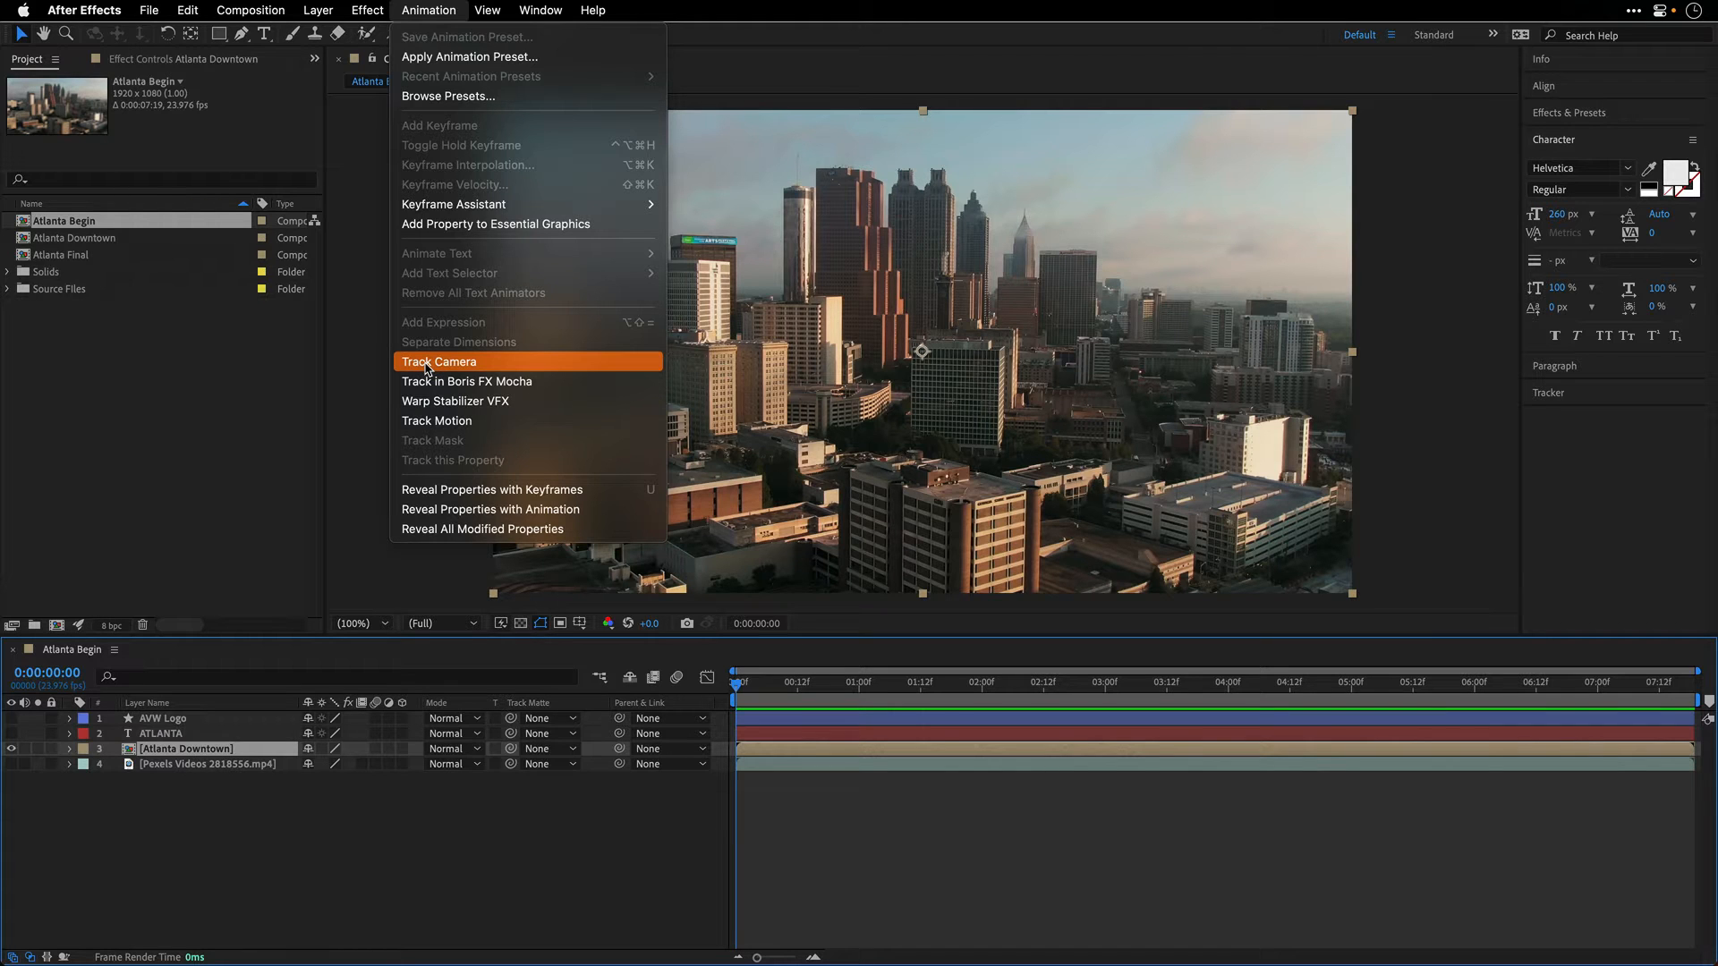
pyautogui.click(426, 363)
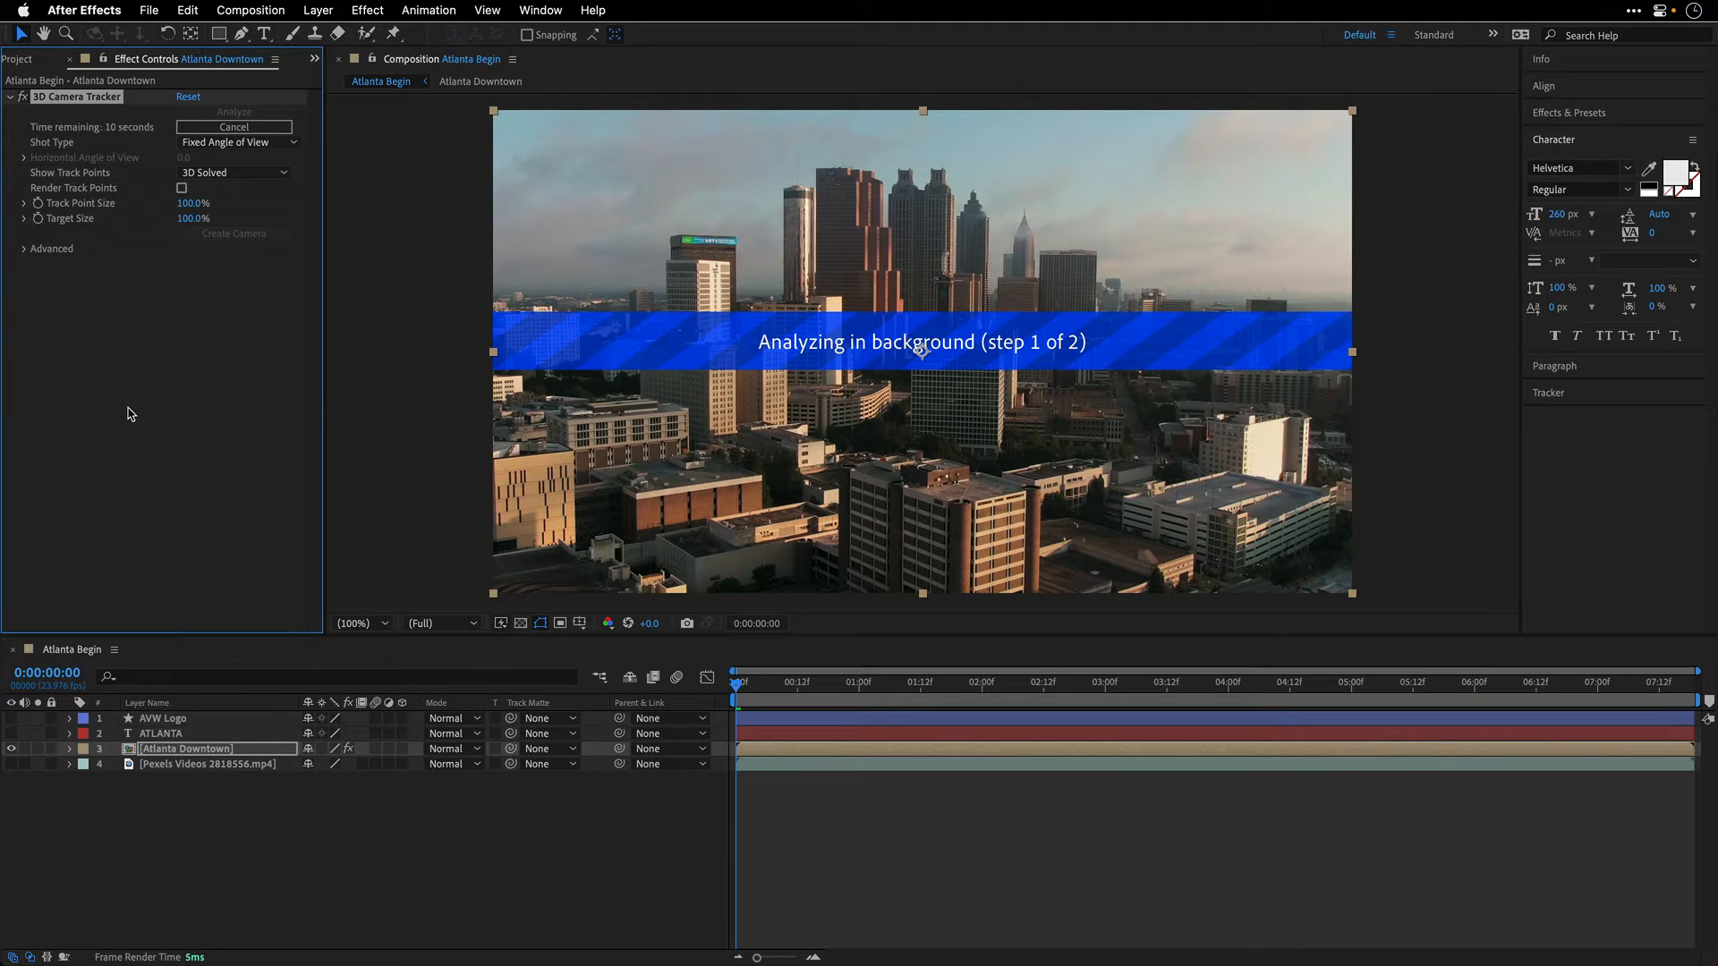
# Step: Switch to the Brave browser, look at the download sizes for the Pexels Atlanta aerial footage, and return to After Effects
pyautogui.press('super+Tab')
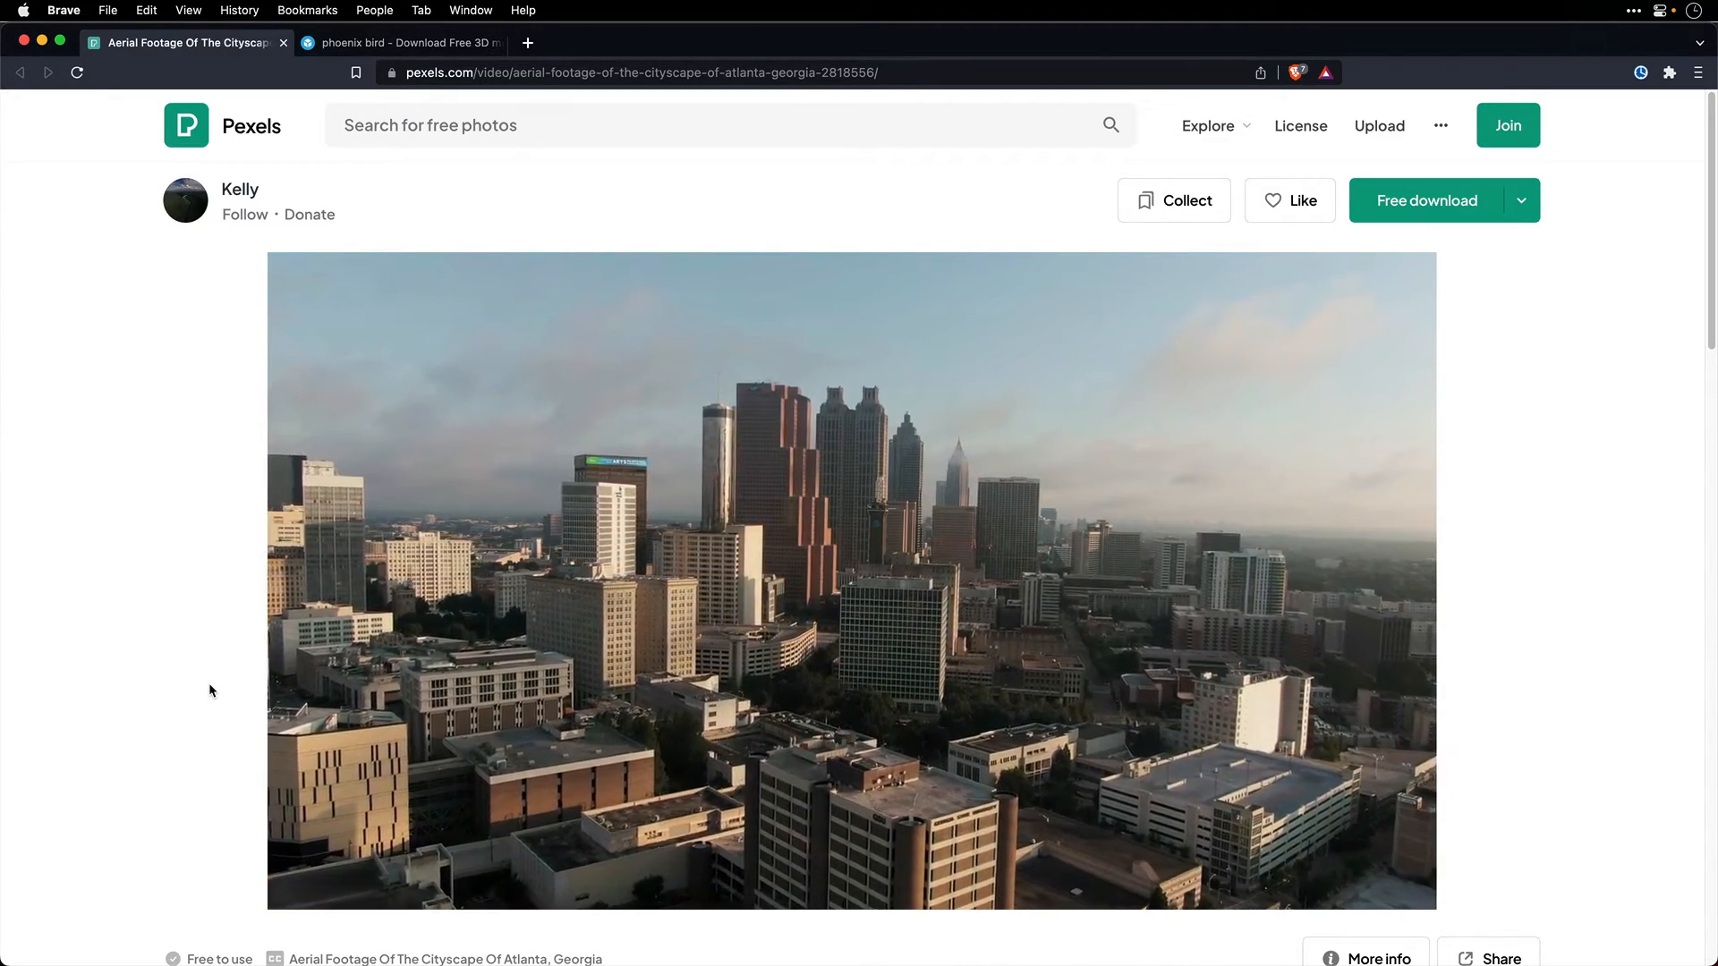
pyautogui.moveTo(1201, 867)
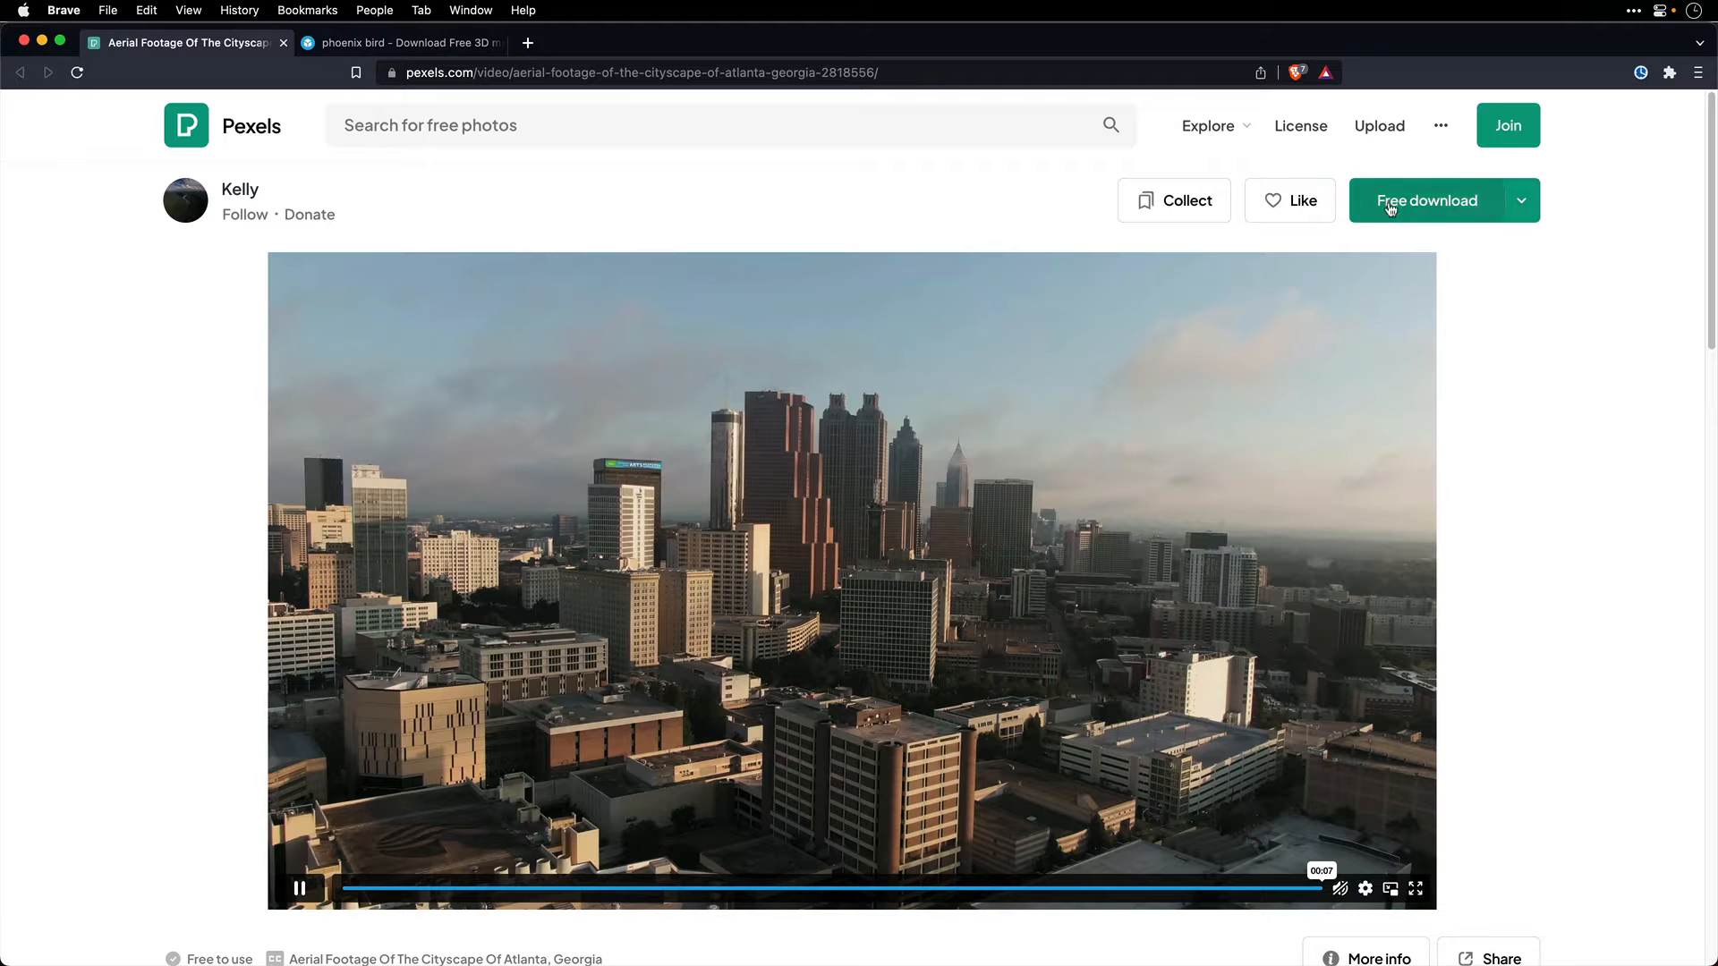
pyautogui.click(1523, 200)
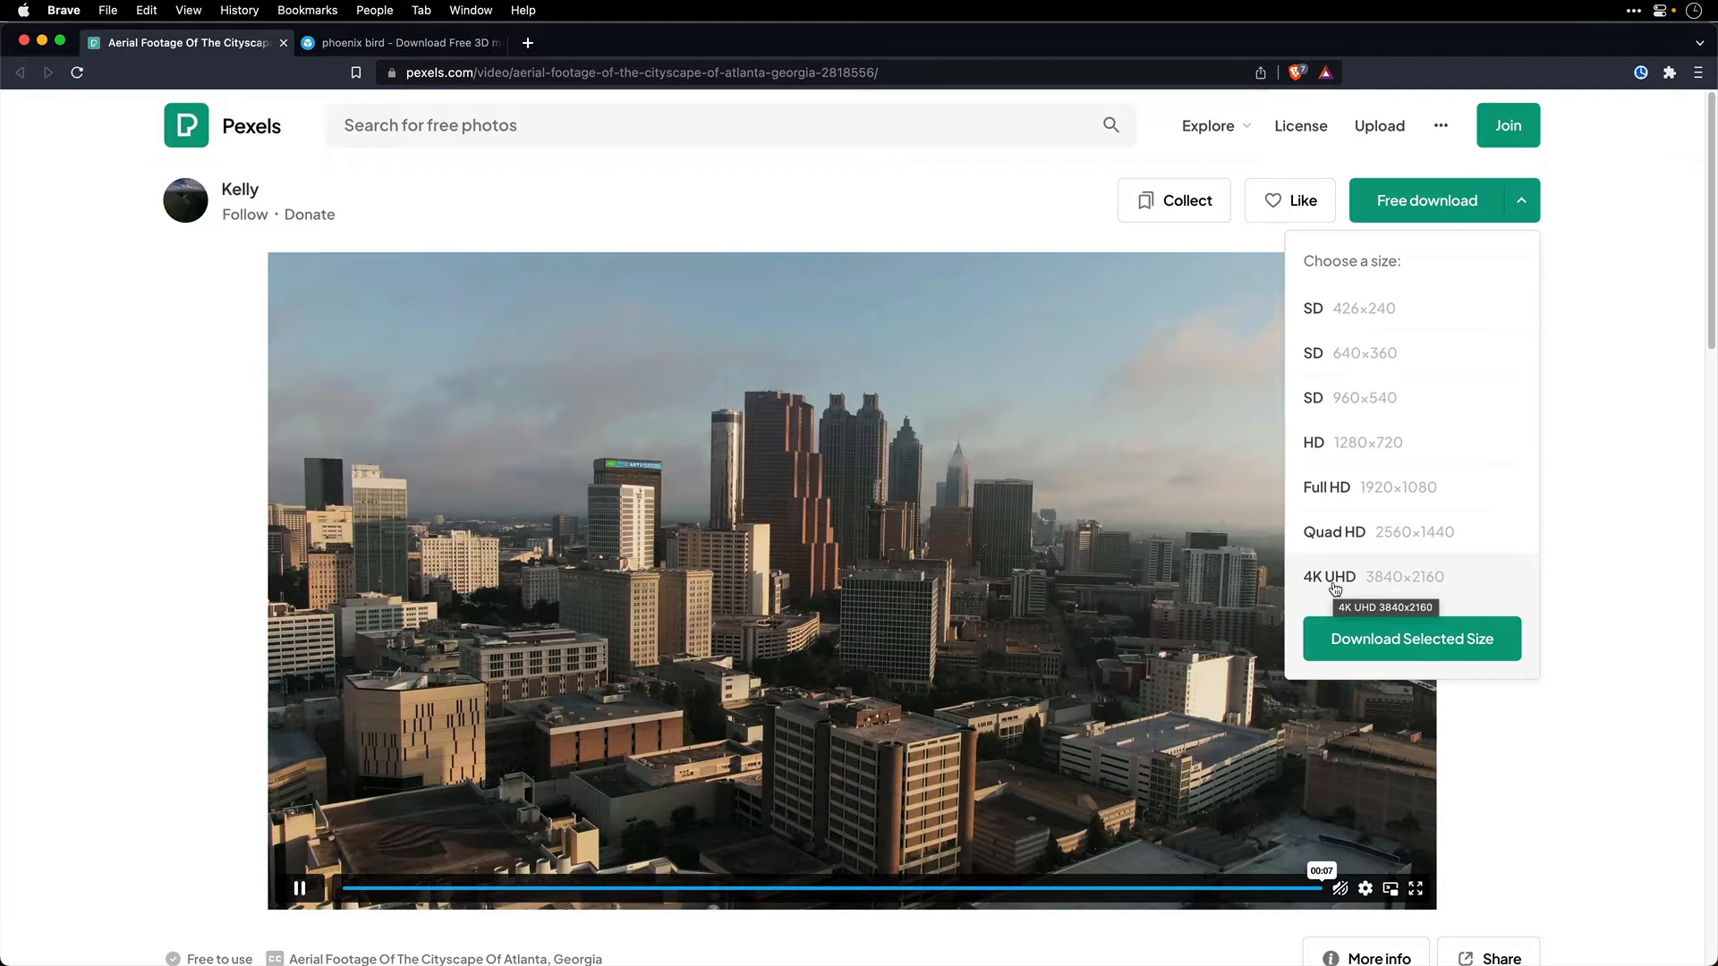
pyautogui.click(1593, 578)
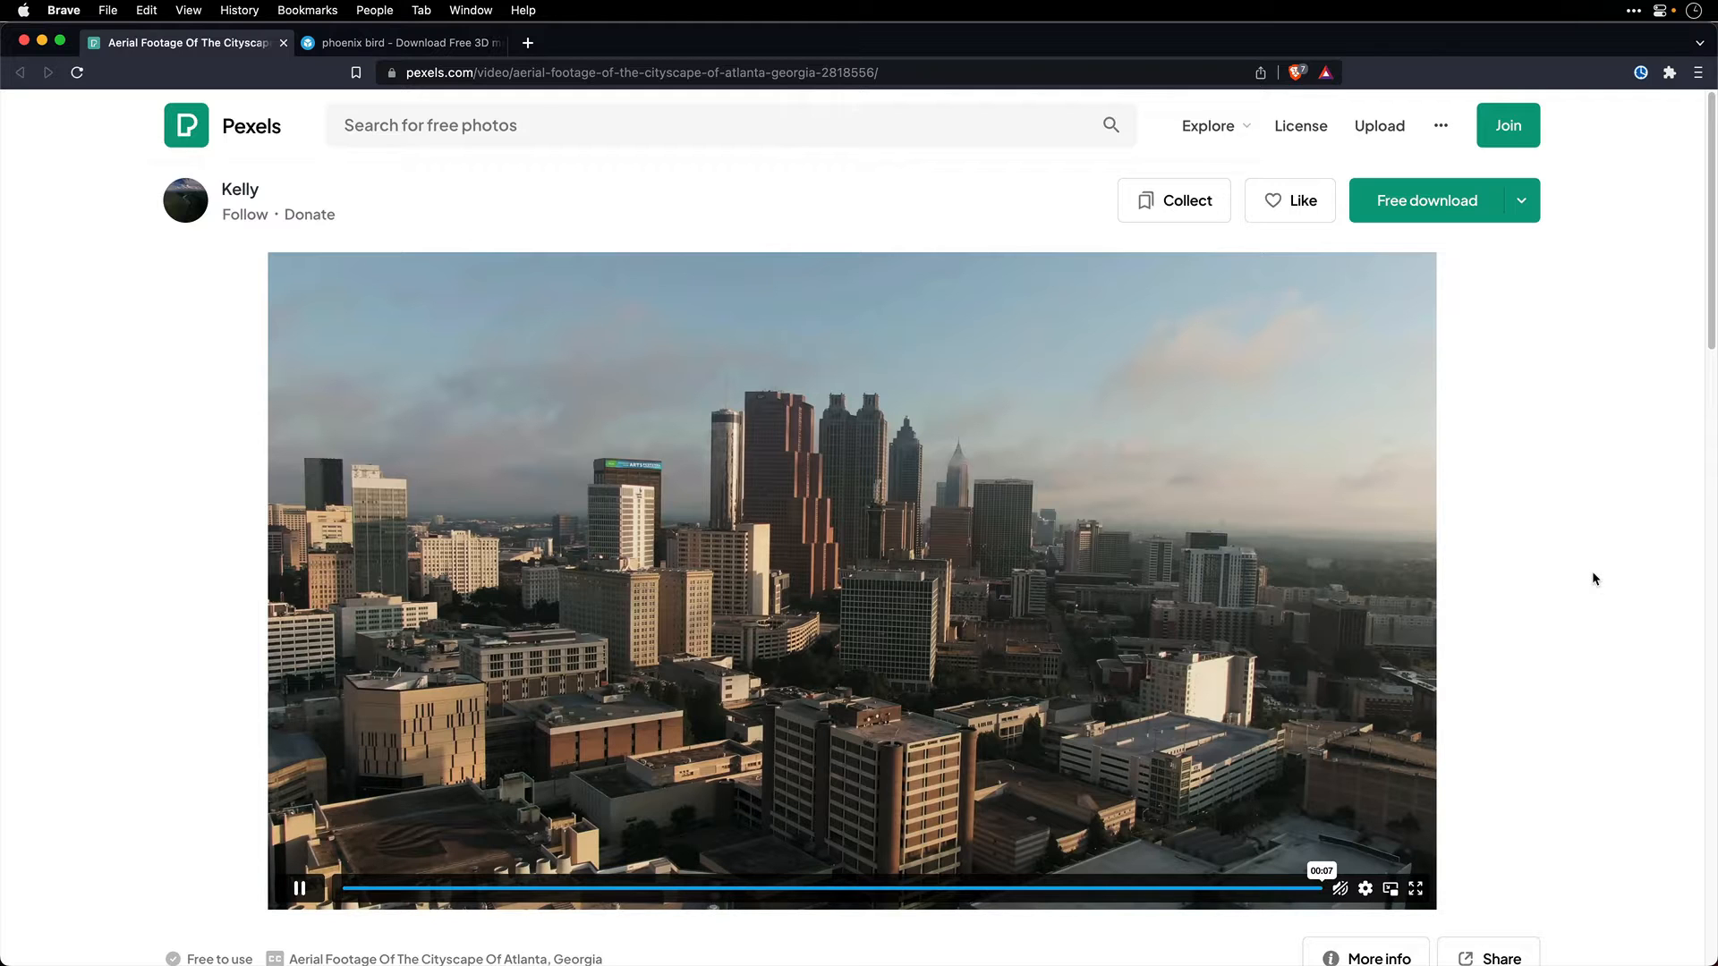
pyautogui.press('super+Tab')
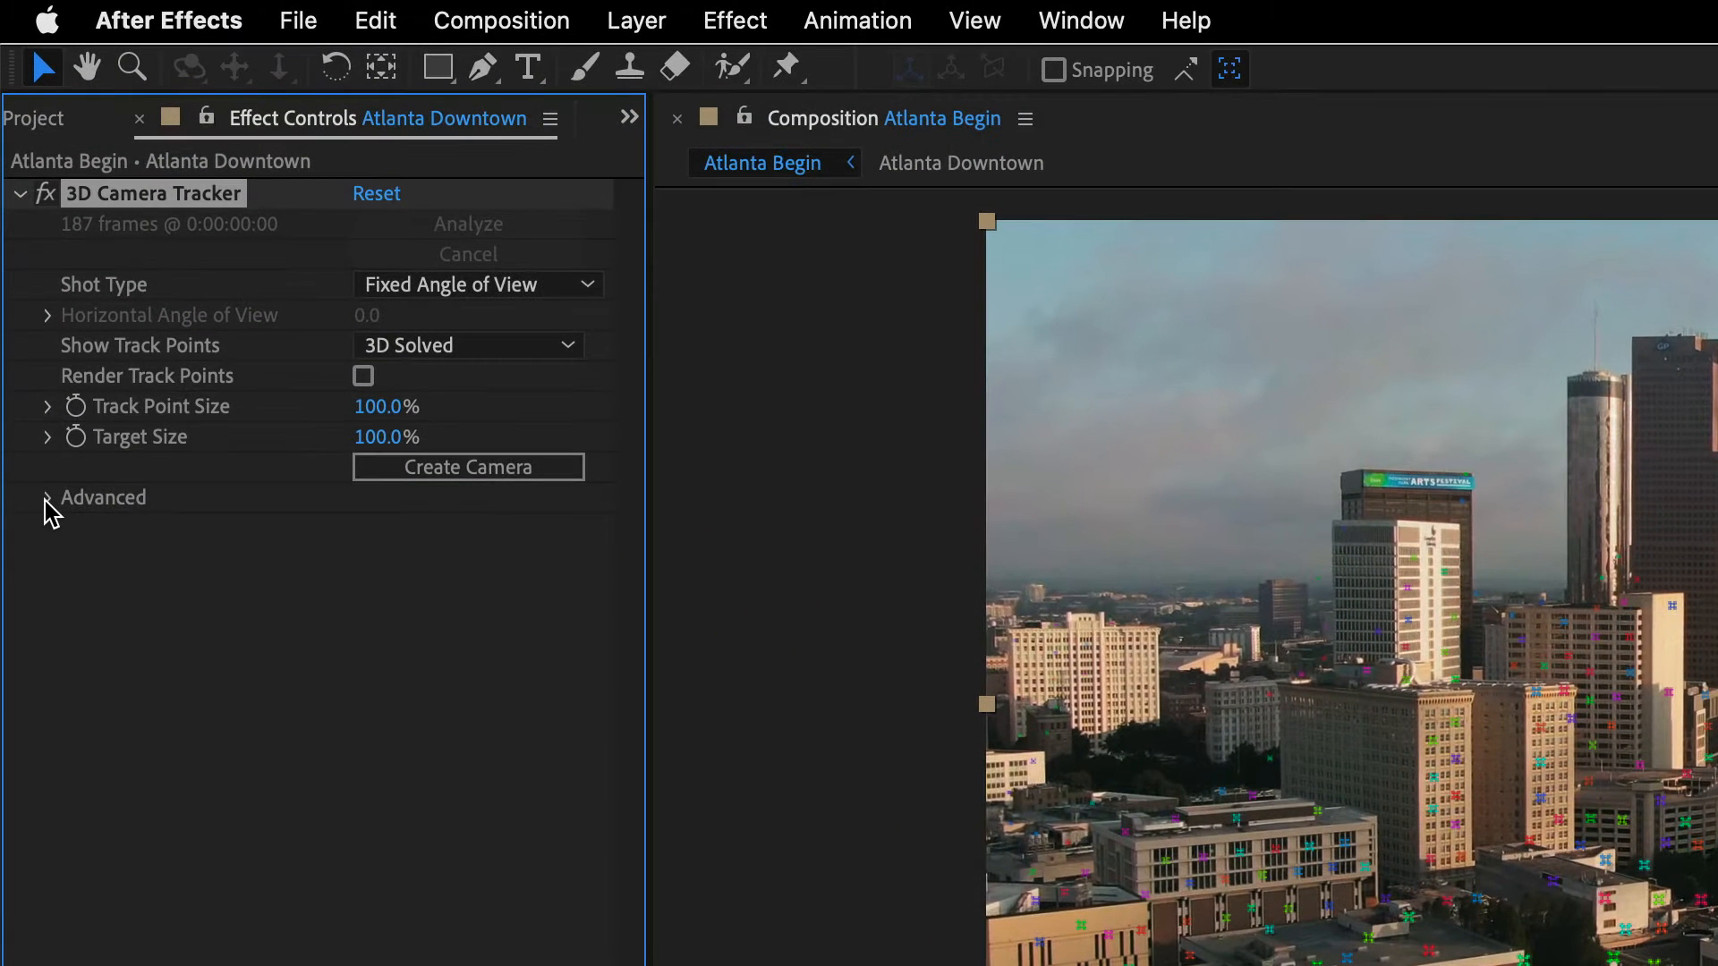
# Step: Examine the 3D Camera Tracker's advanced solve details and scrub the footage to inspect the track points
pyautogui.click(48, 499)
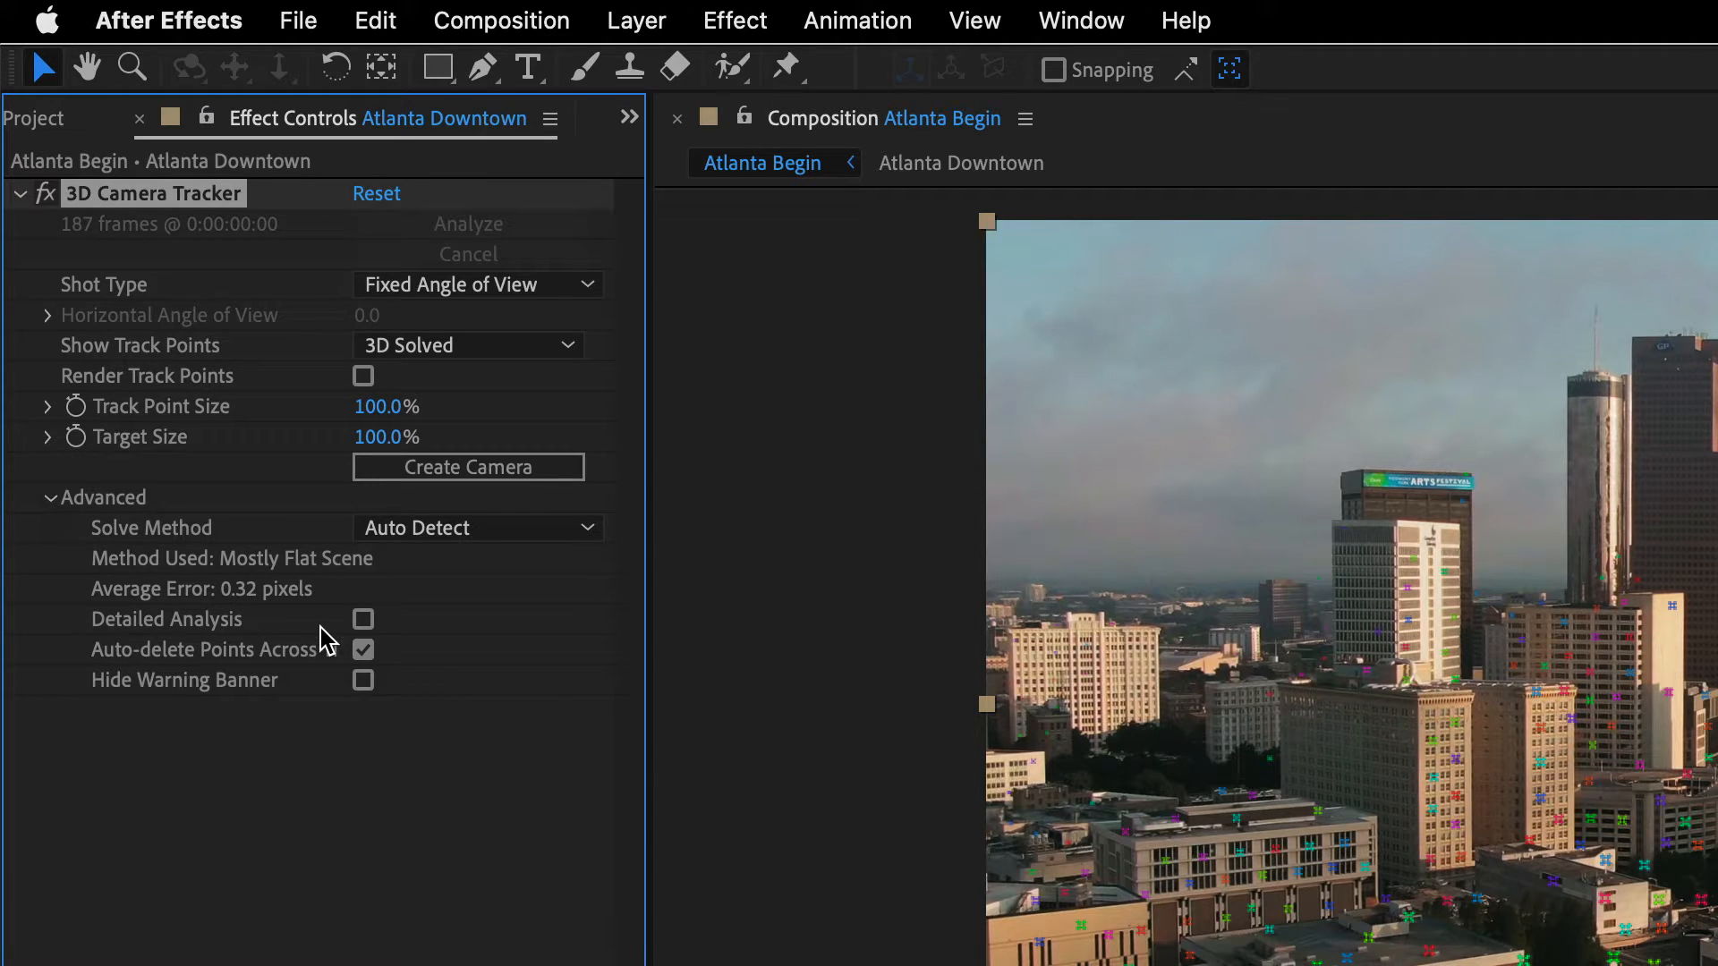
pyautogui.click(51, 501)
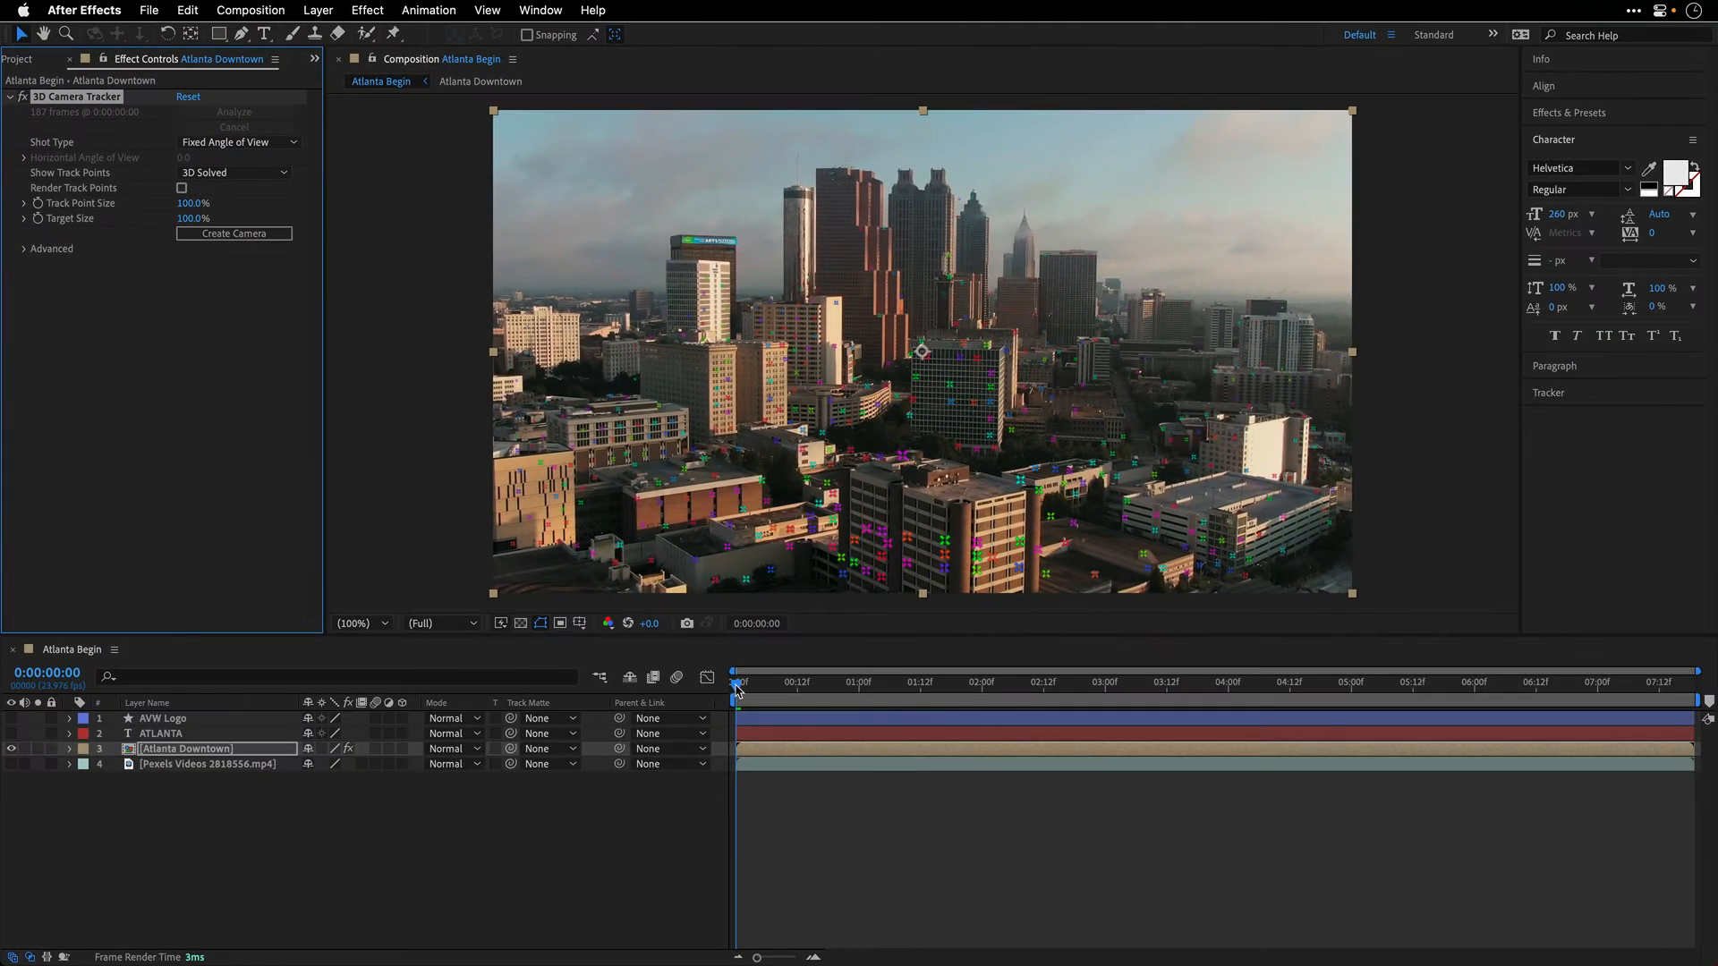
pyautogui.moveTo(768, 713); pyautogui.dragTo(664, 747)
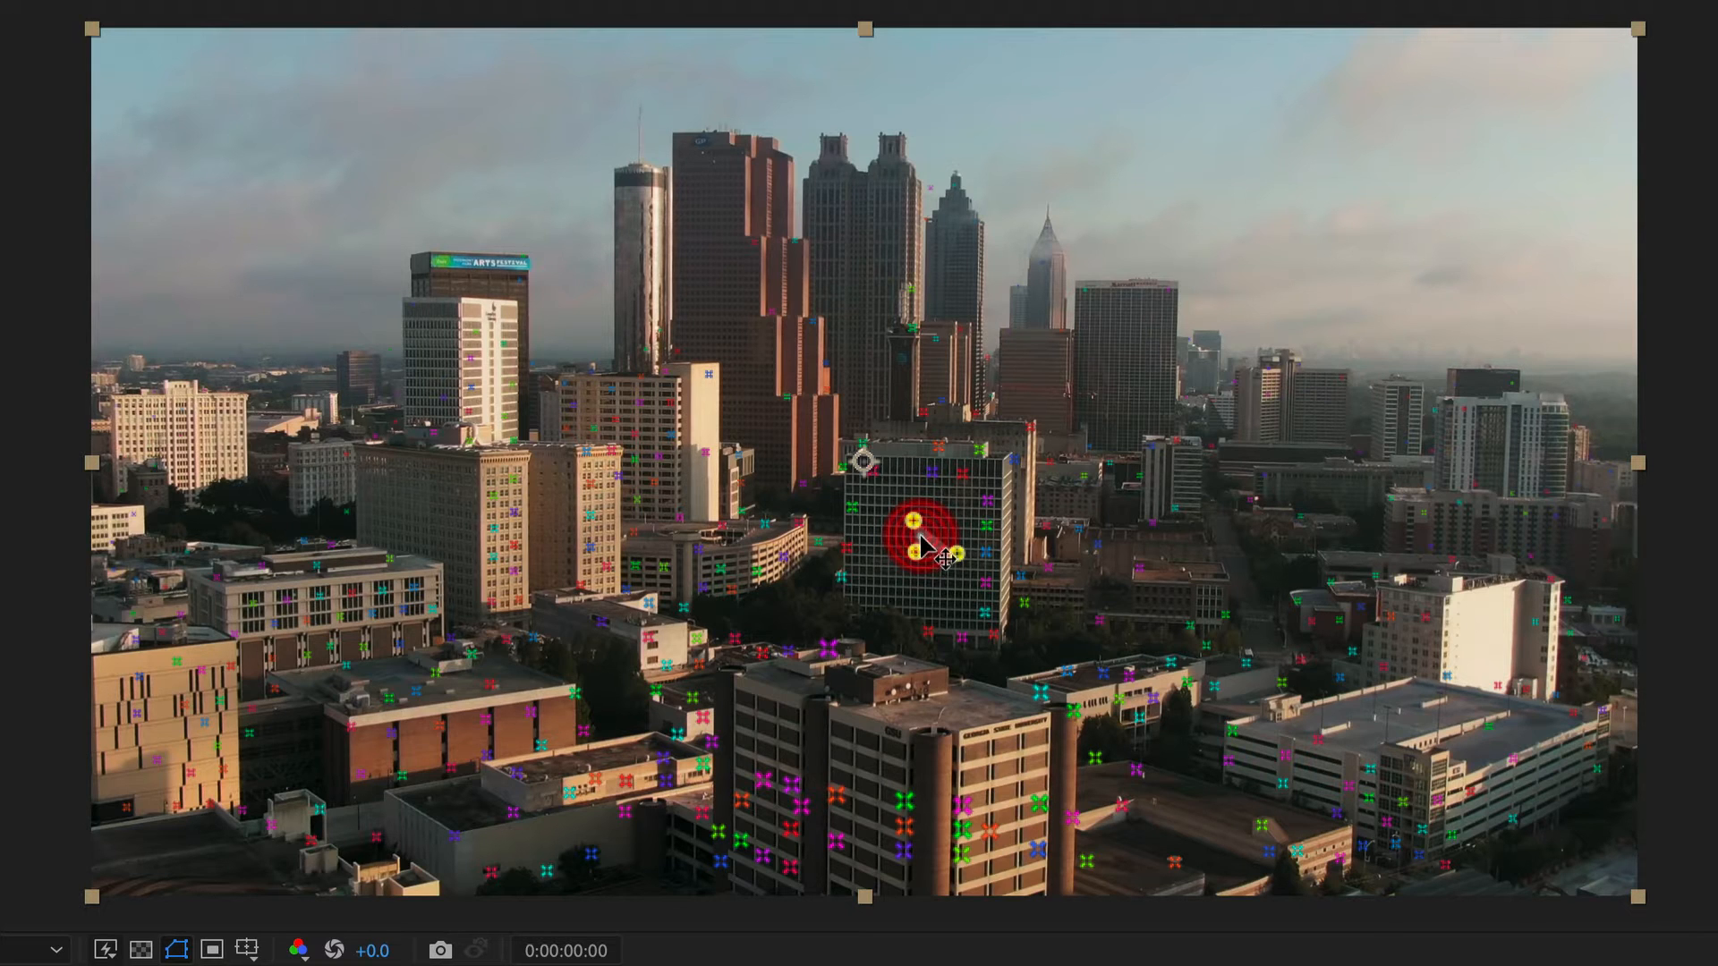
# Step: Create a null and camera from the three track points on the central dark gridded building, and scrub to check the null's motion
pyautogui.rightClick(922, 537)
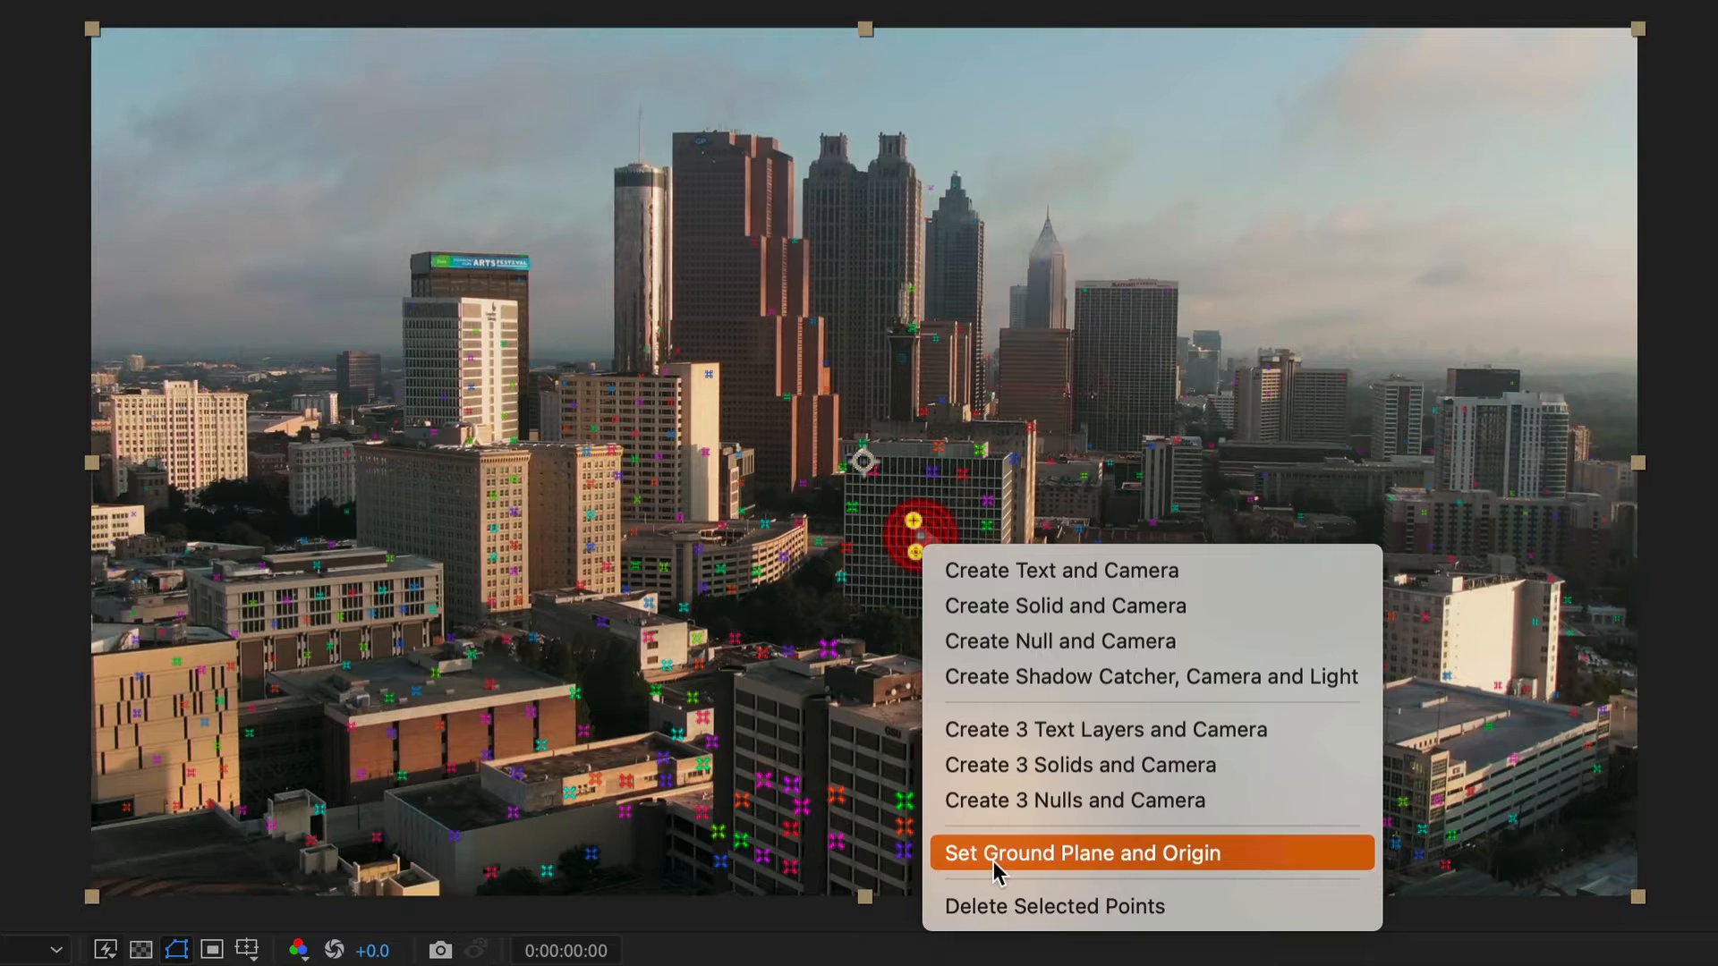
pyautogui.click(978, 642)
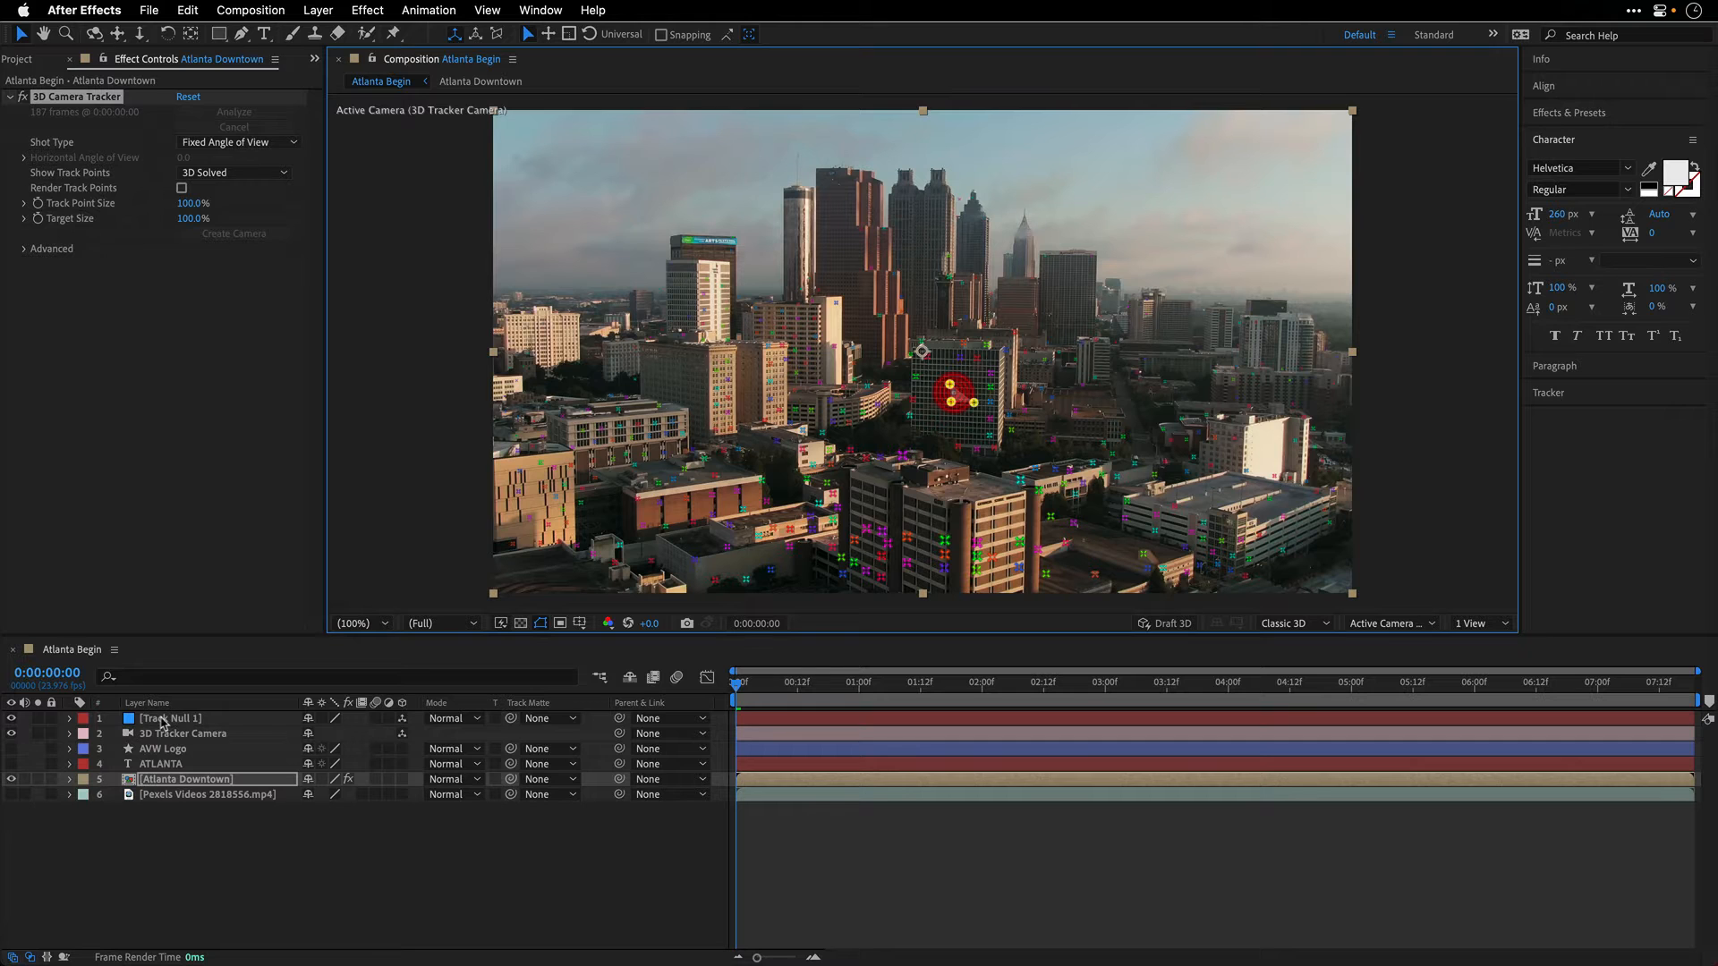
pyautogui.click(71, 781)
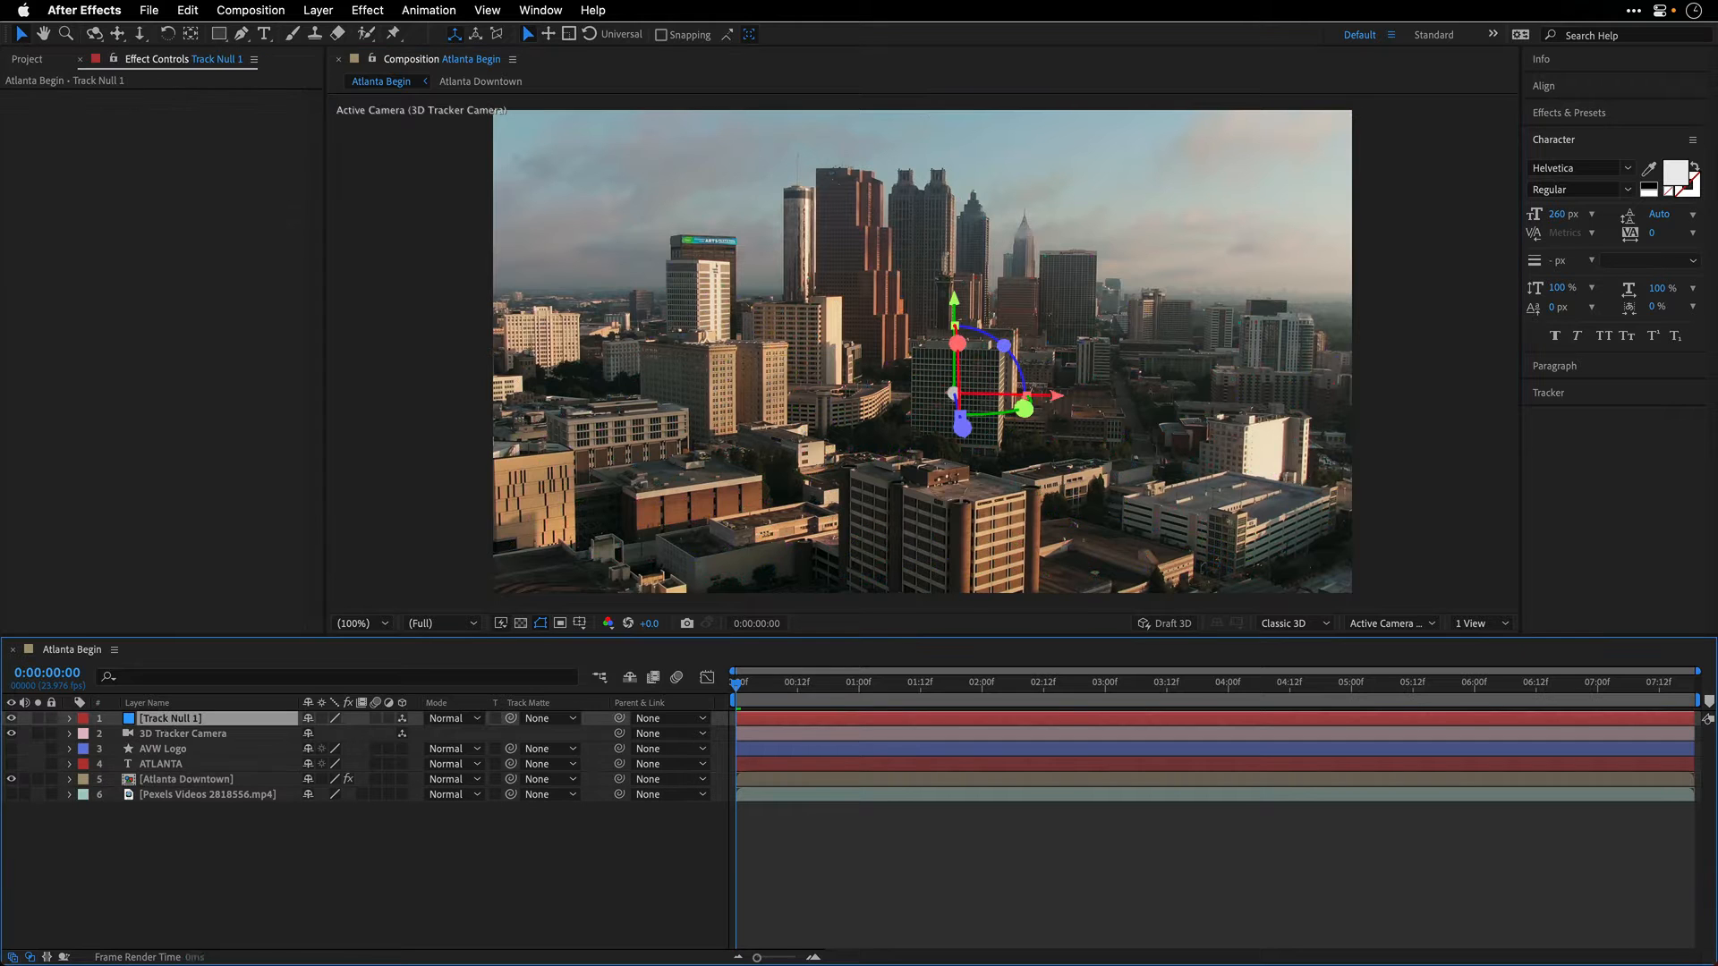
pyautogui.moveTo(744, 691); pyautogui.dragTo(572, 685)
# Step: Make the AVW Logo layer visible and 3D, and parent it to Track Null 1 at the null's position
pyautogui.click(166, 751)
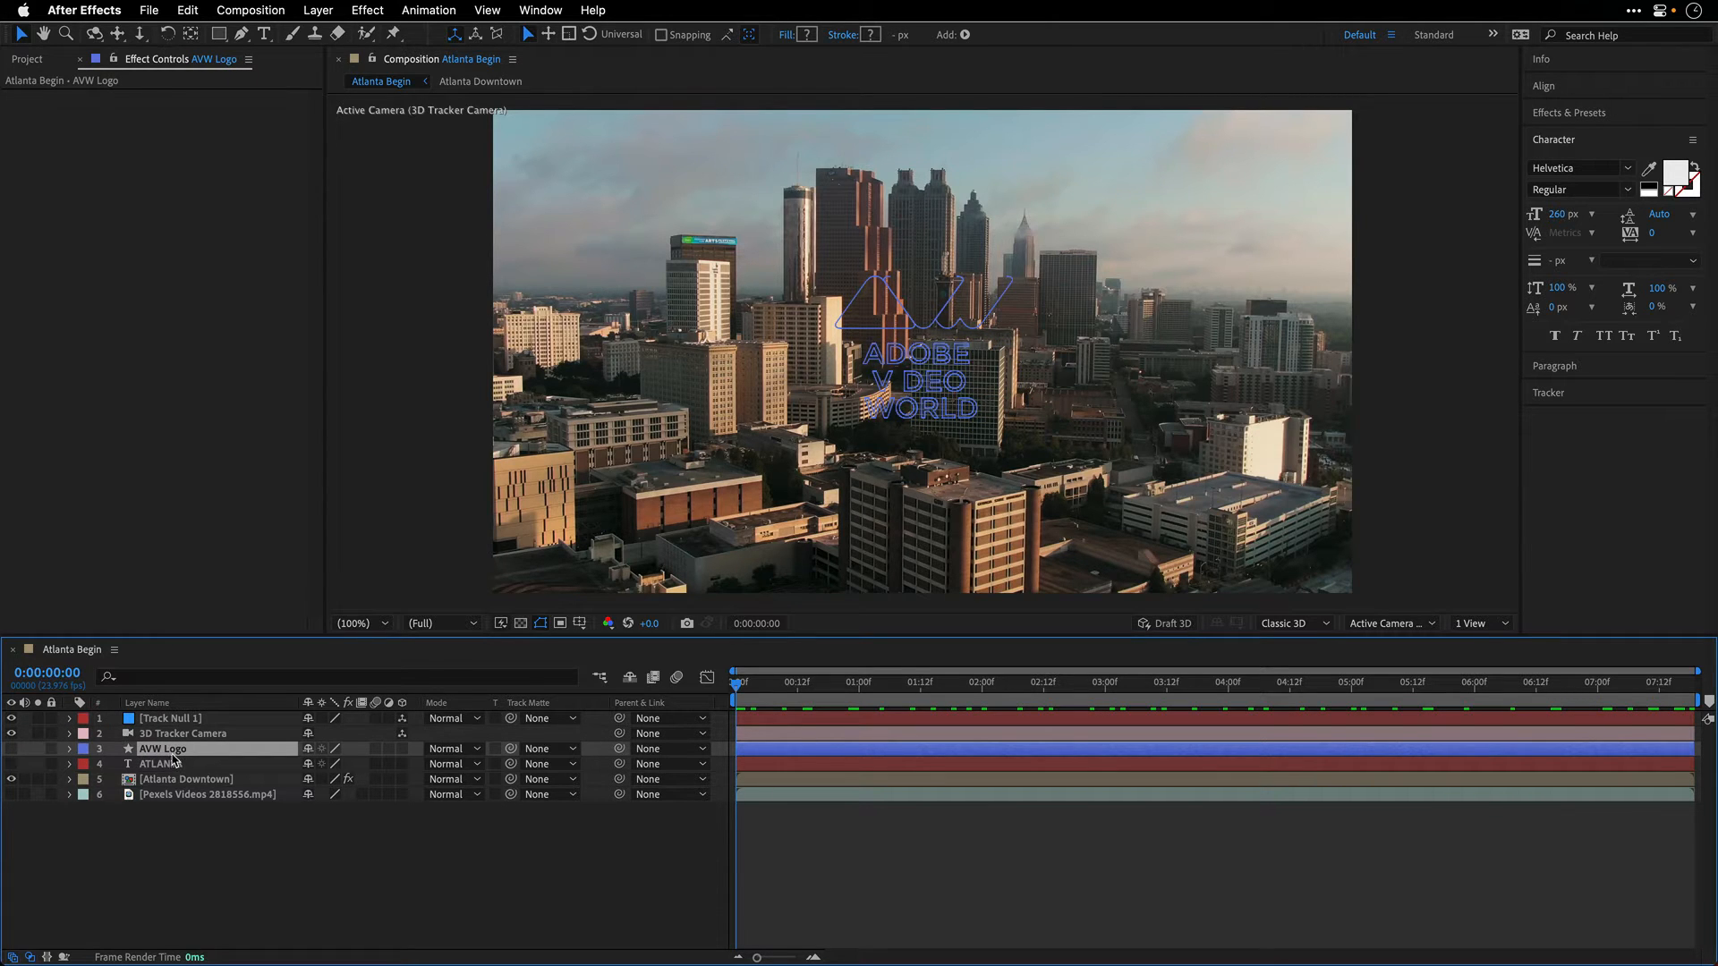
pyautogui.click(10, 750)
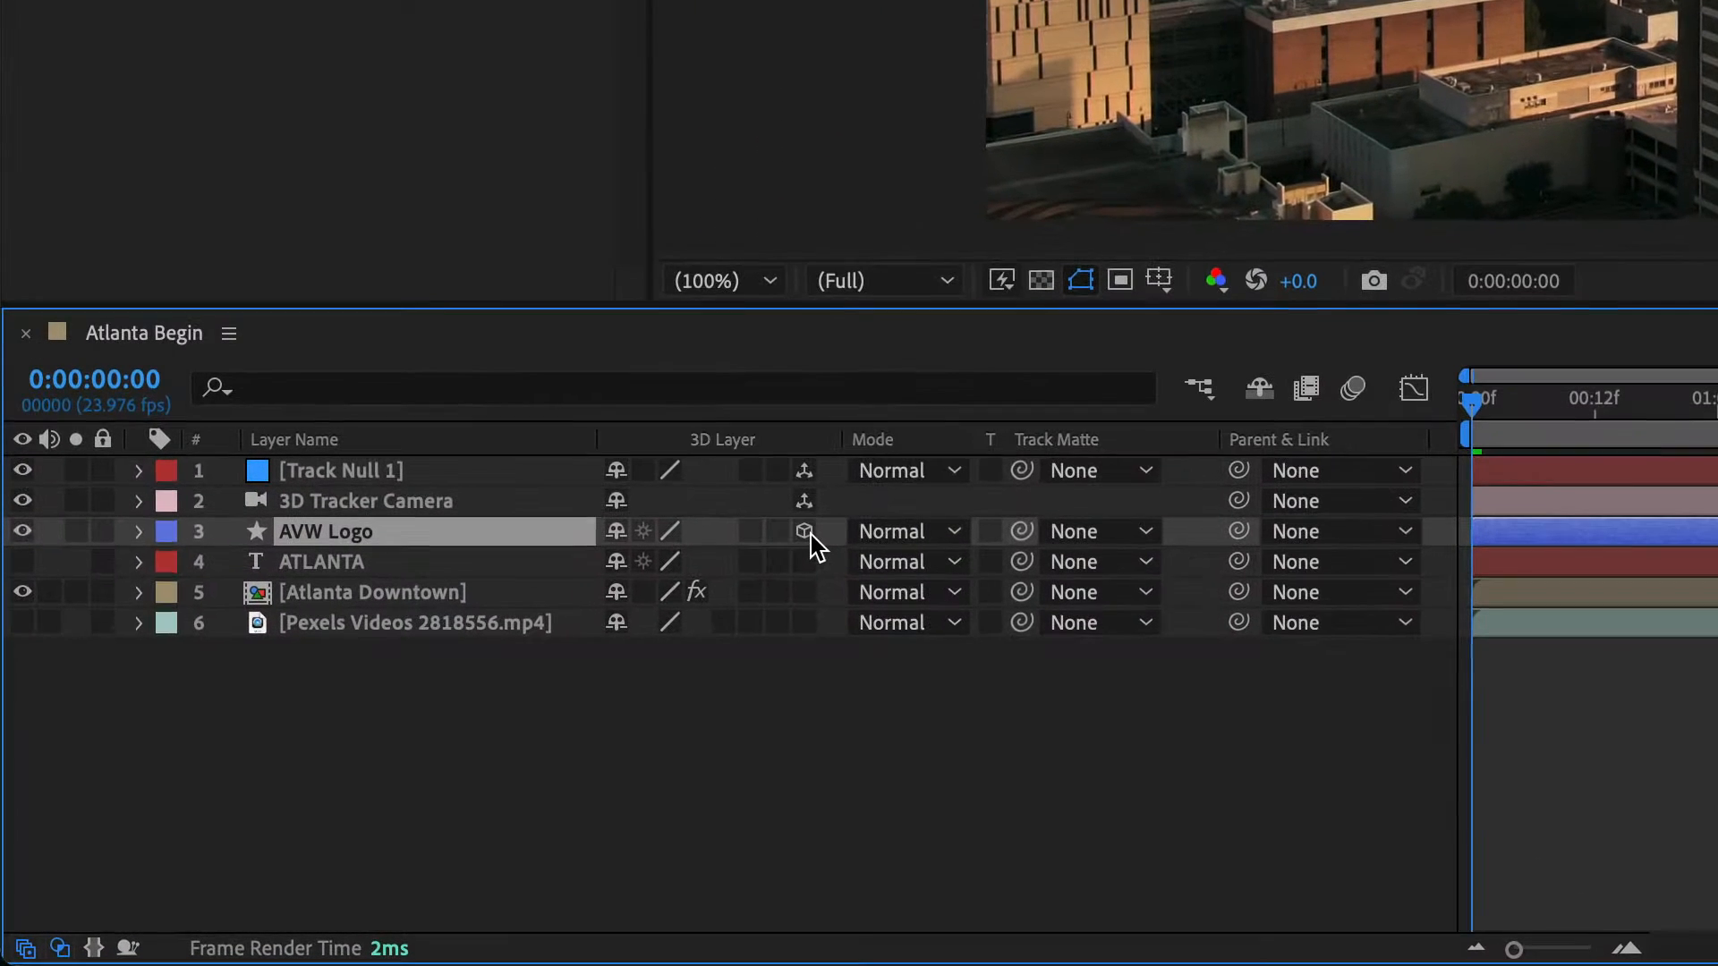
pyautogui.click(403, 749)
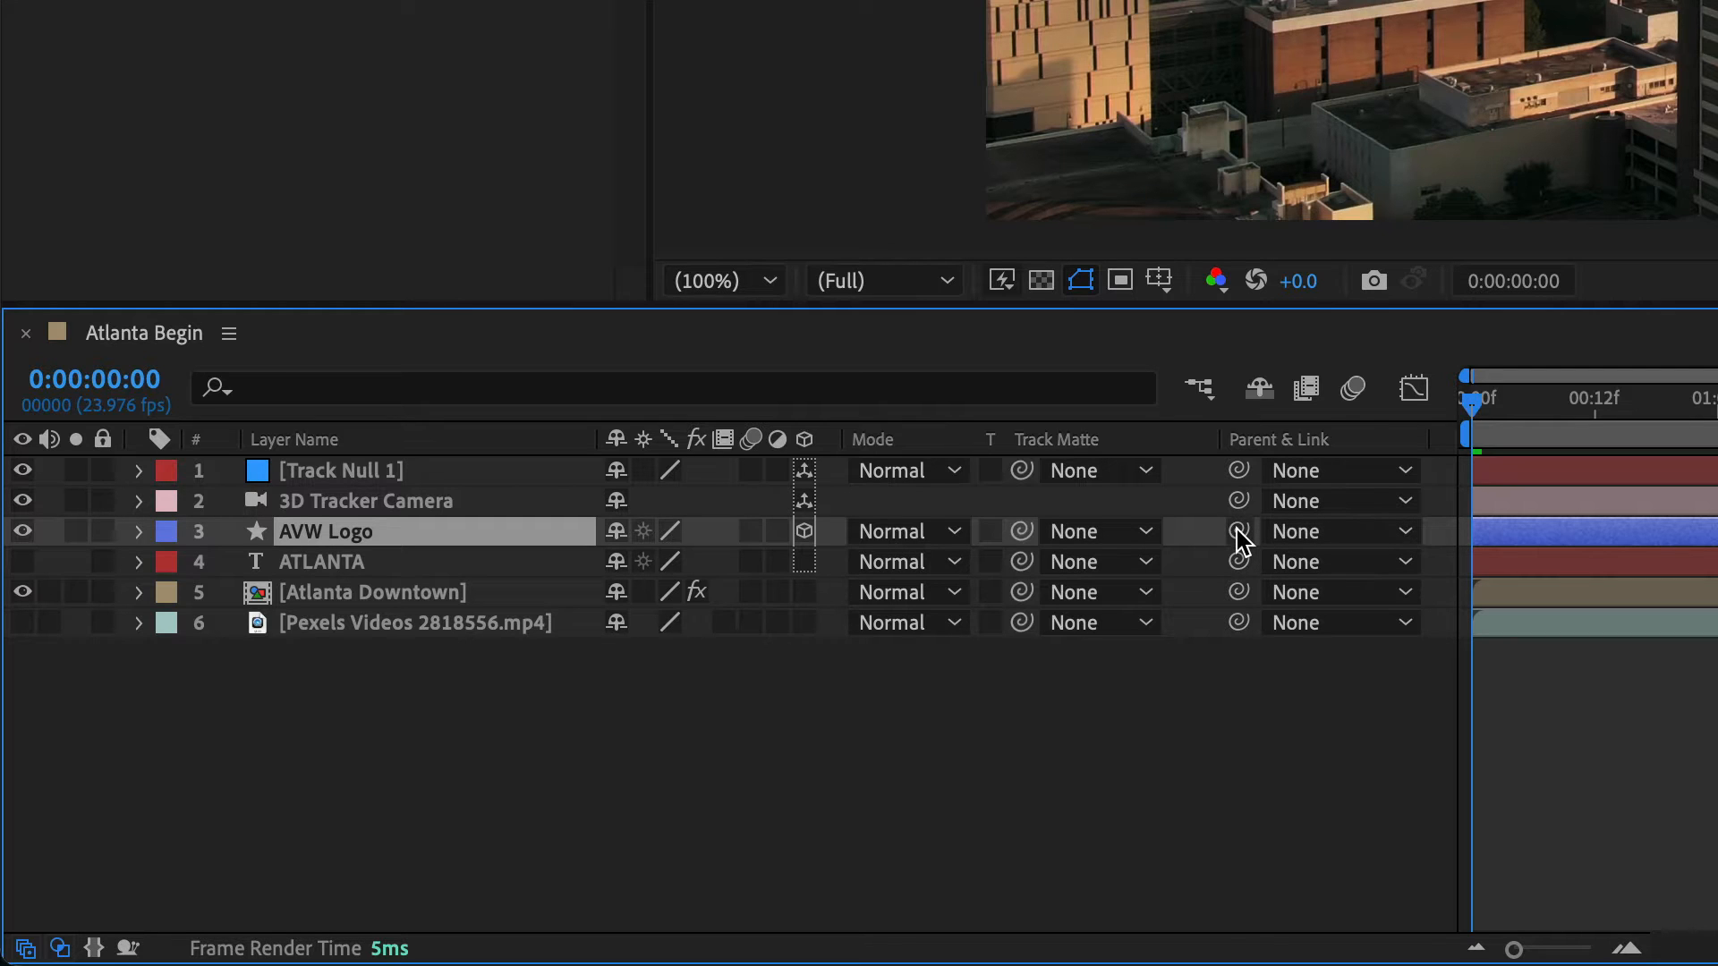
pyautogui.moveTo(1239, 532); pyautogui.dragTo(338, 470)
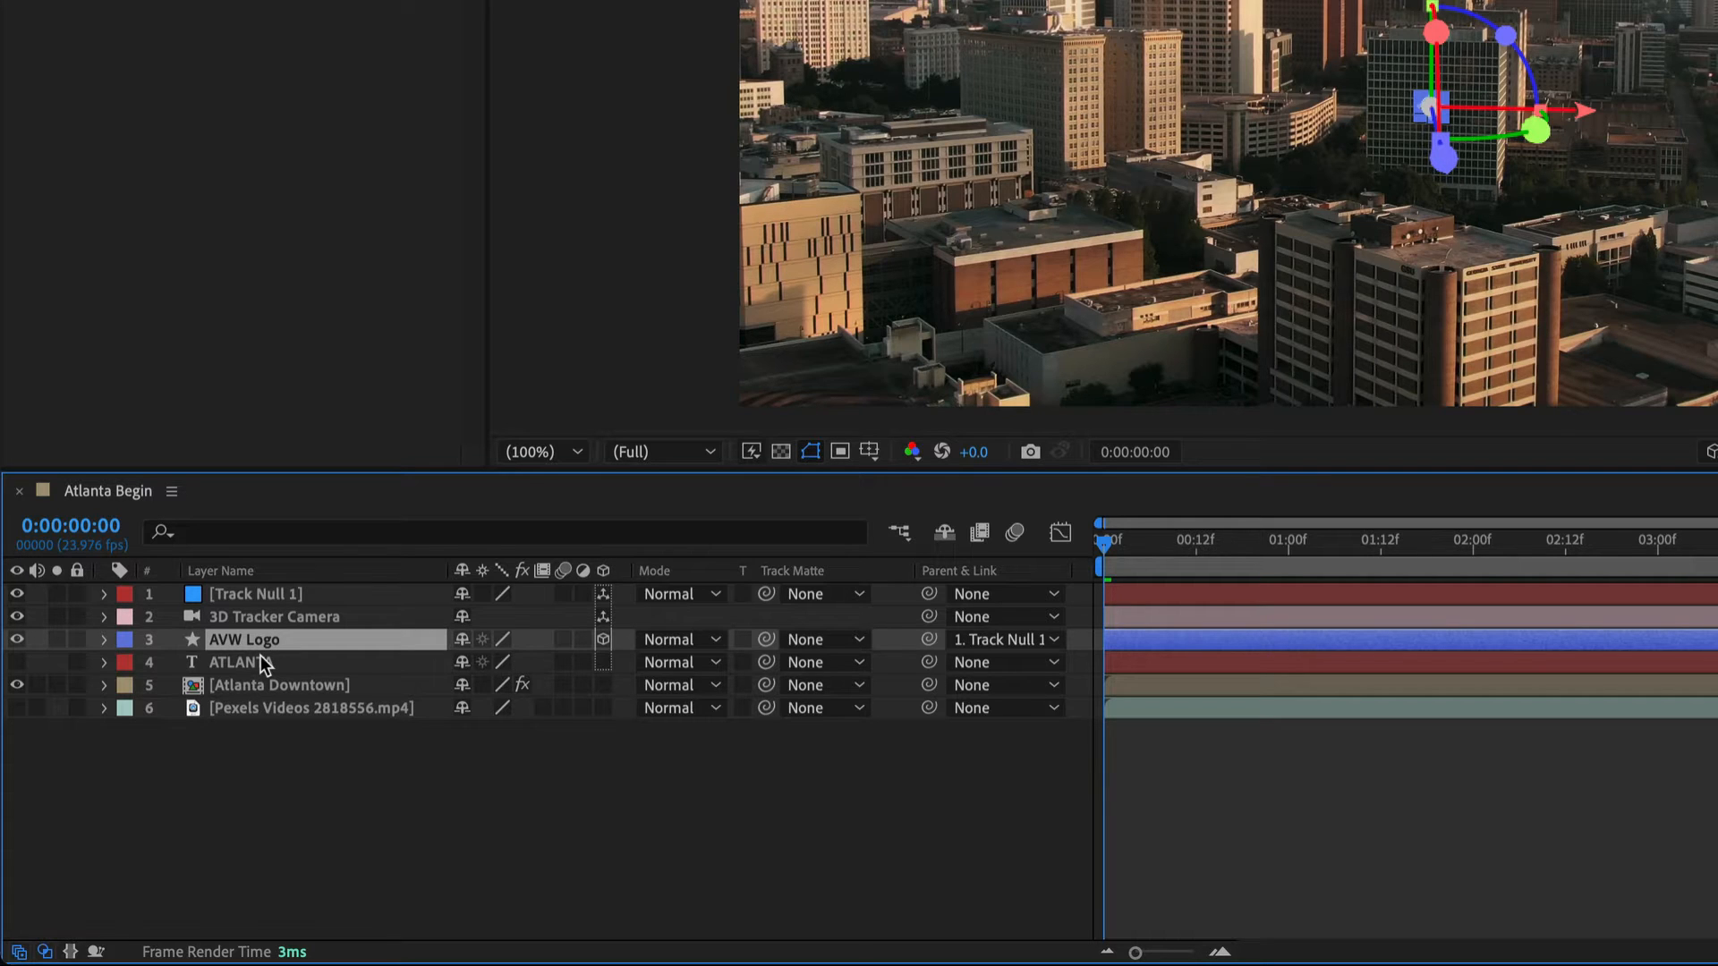
# Step: Reveal the AVW Logo layer's Position property and hide the layer controls in the composition view
pyautogui.press('p')
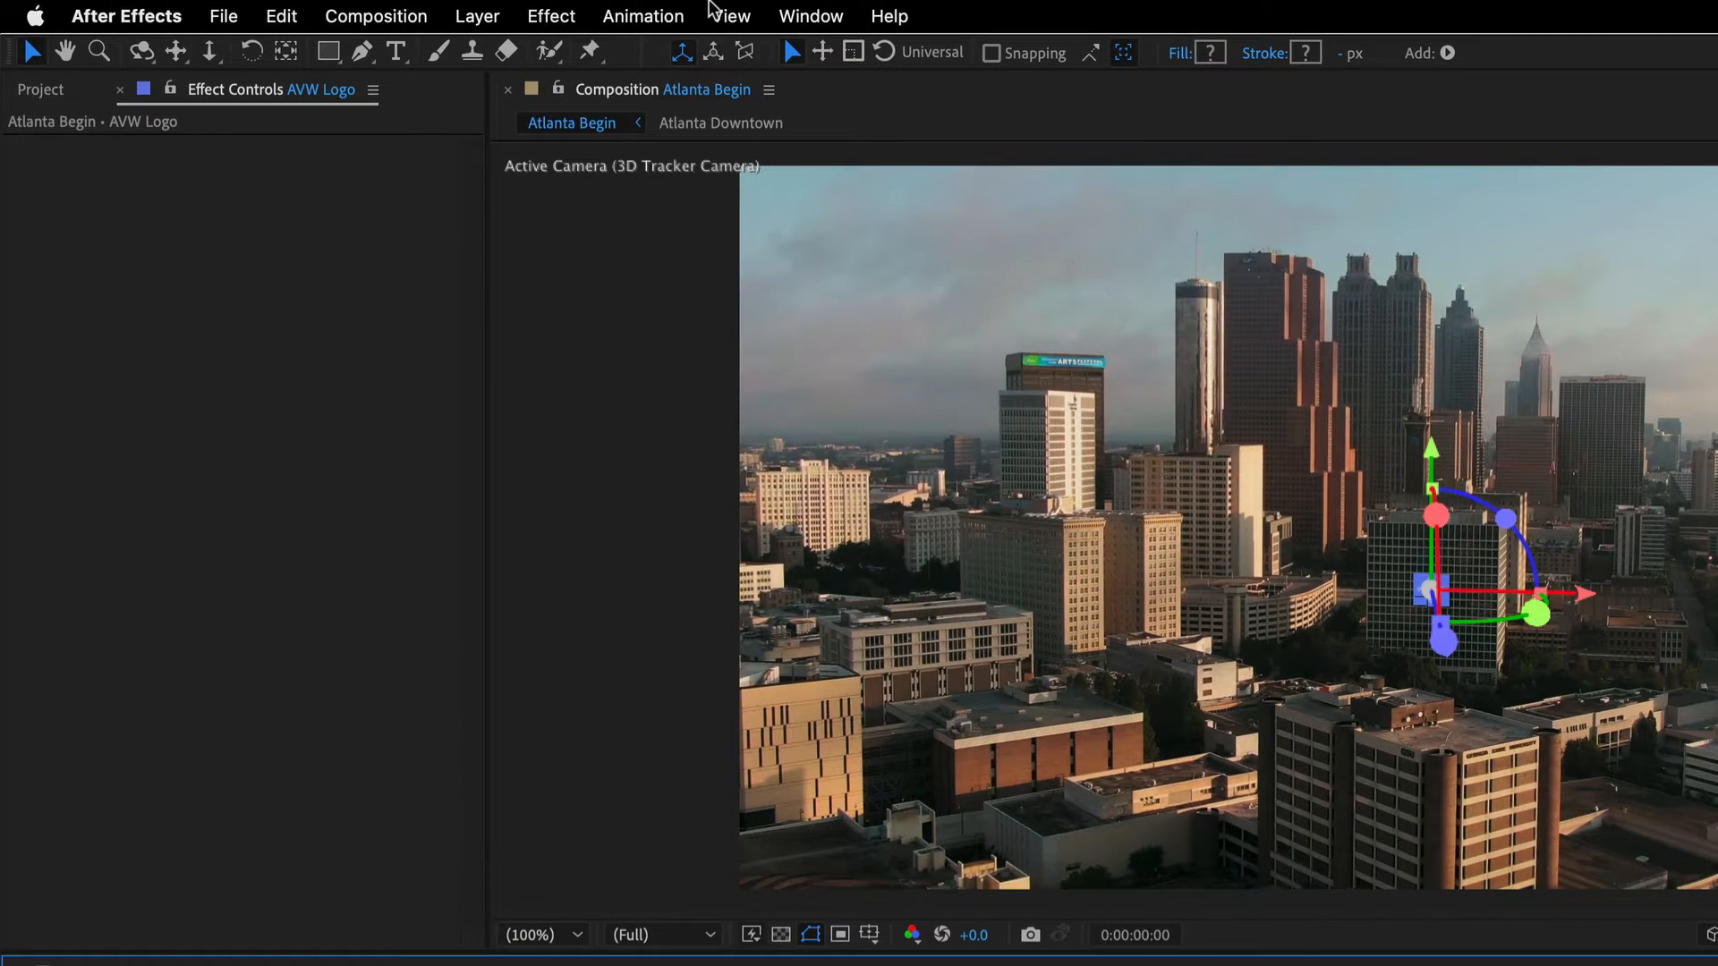
pyautogui.click(715, 13)
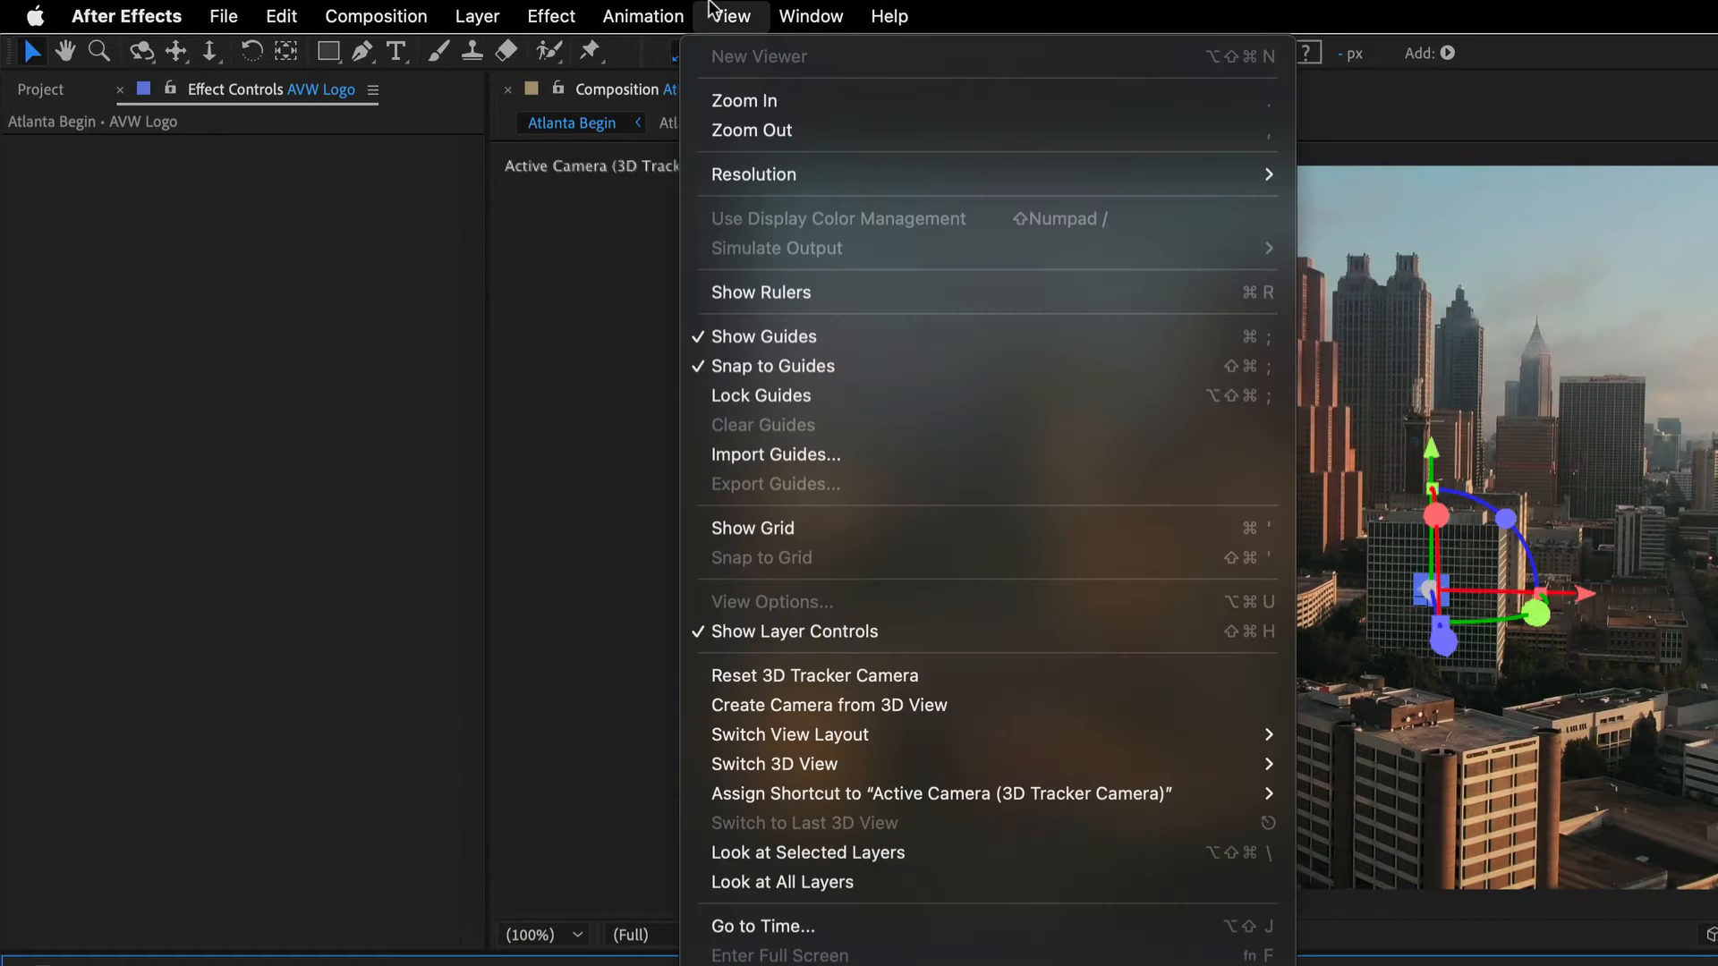
pyautogui.click(773, 633)
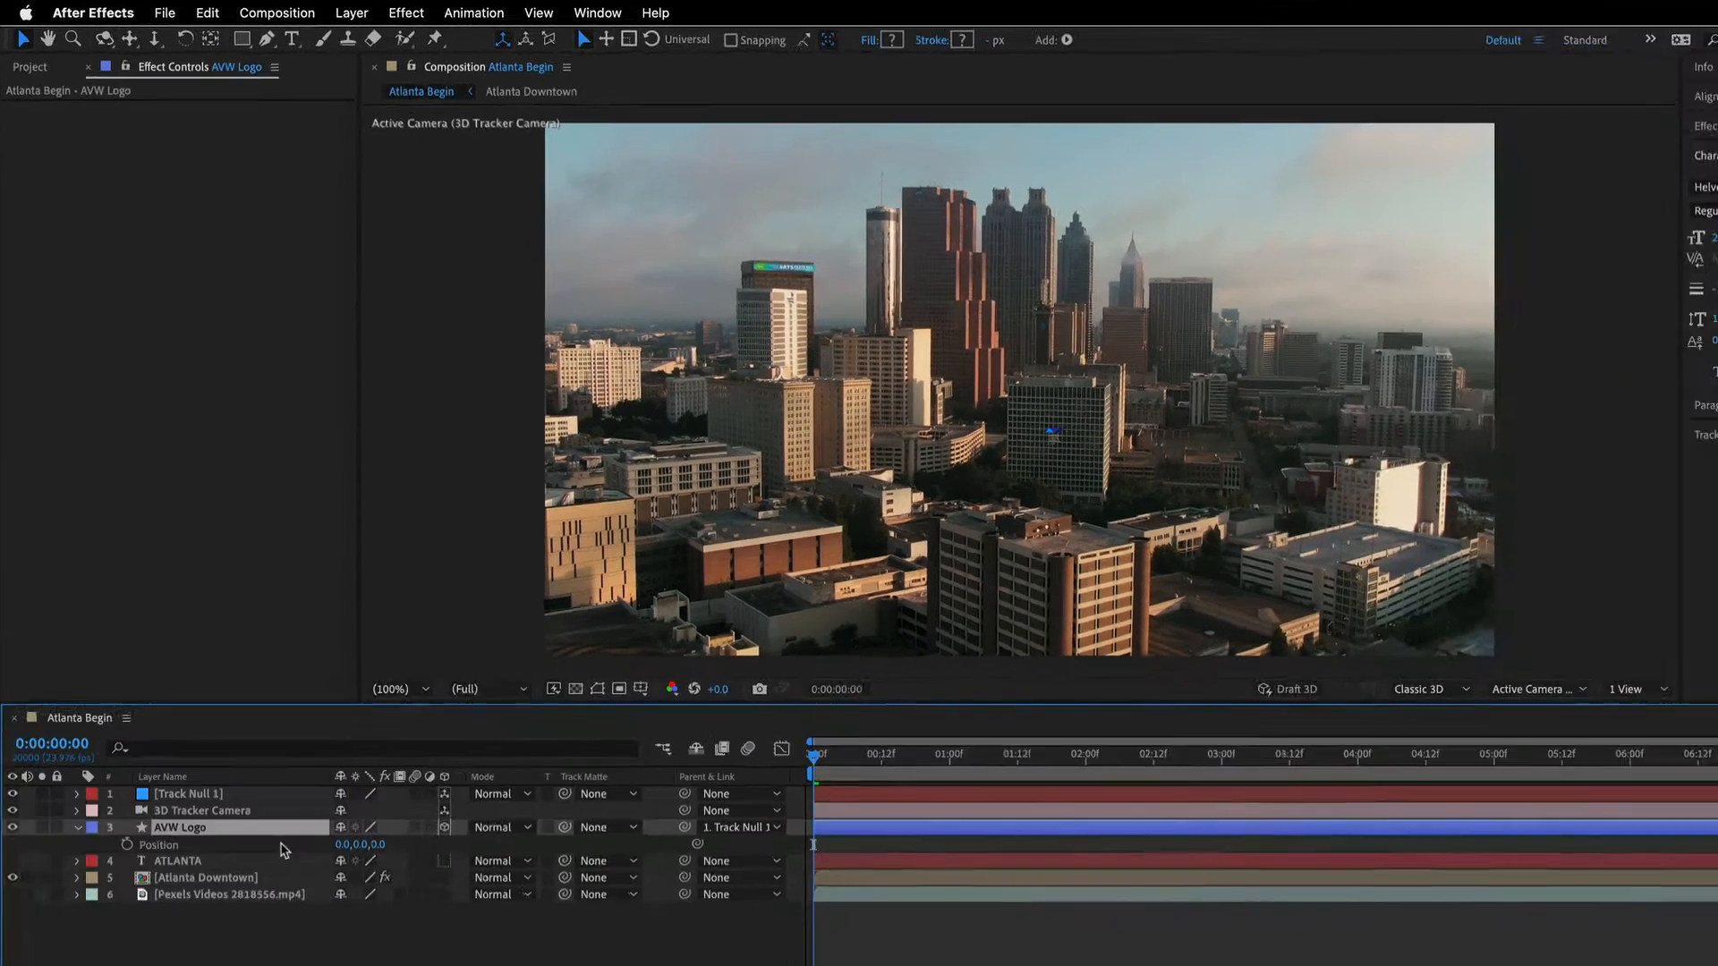
# Step: Reveal the AVW Logo layer's Scale property and set it uniformly to 500%
pyautogui.hotkey('shift', 's')
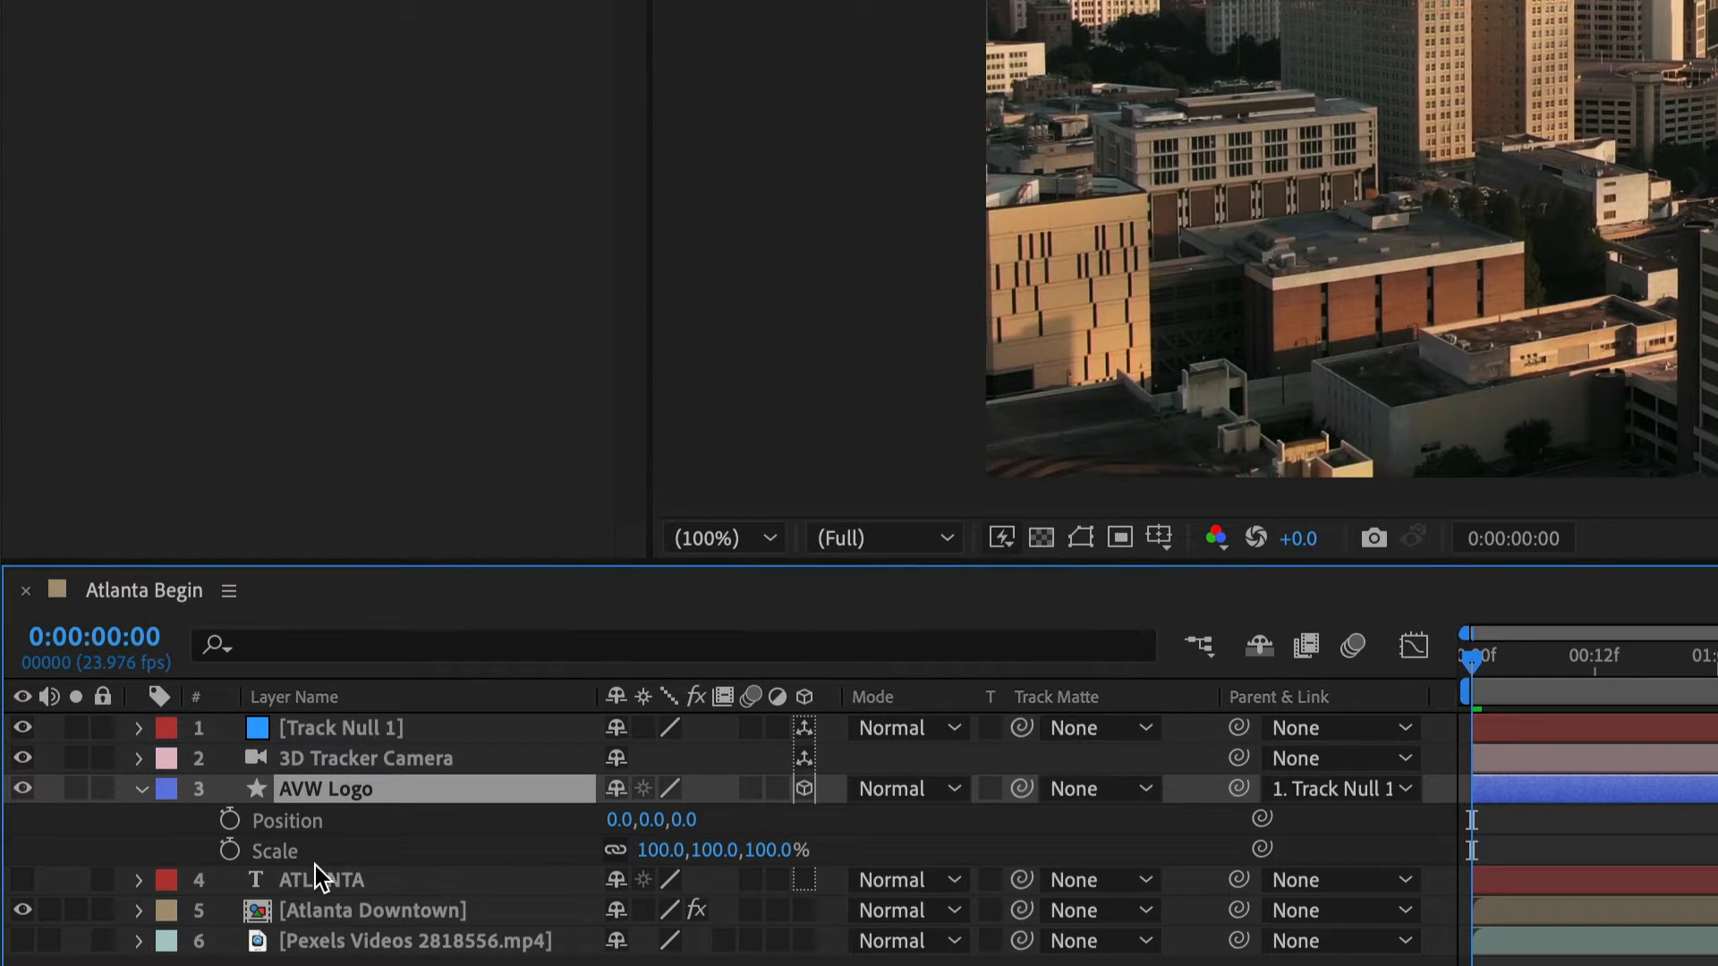
pyautogui.moveTo(658, 861); pyautogui.dragTo(1059, 852)
pyautogui.click(707, 851)
pyautogui.write('500')
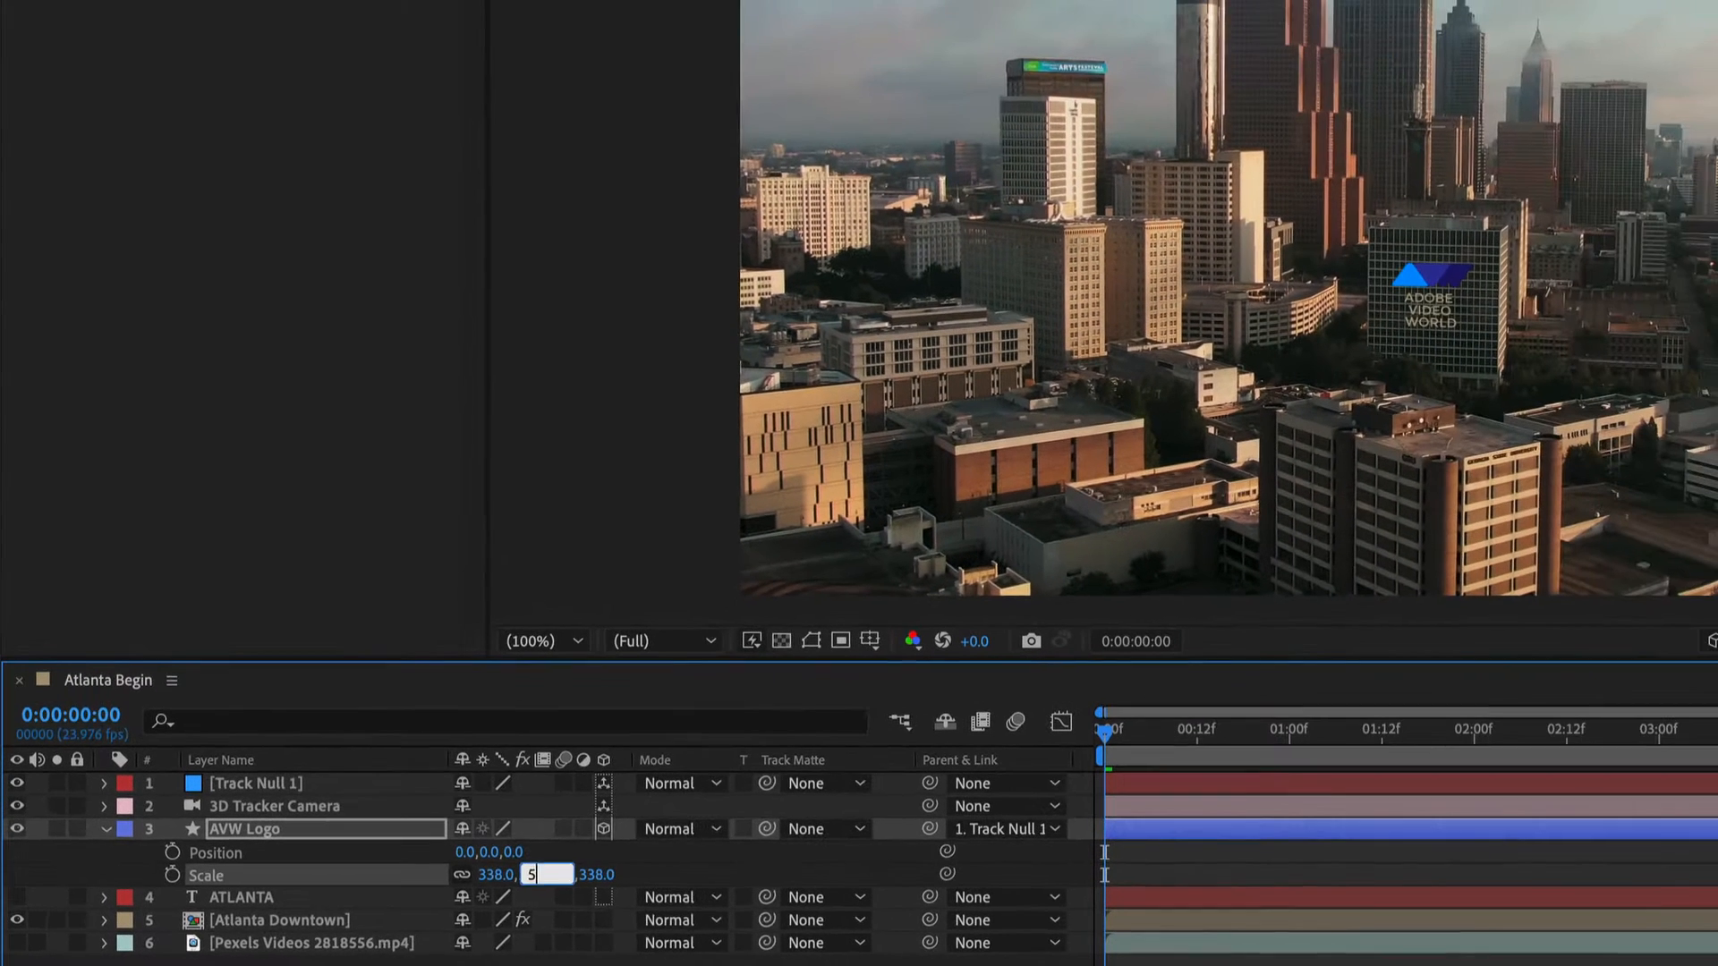
pyautogui.press('Return')
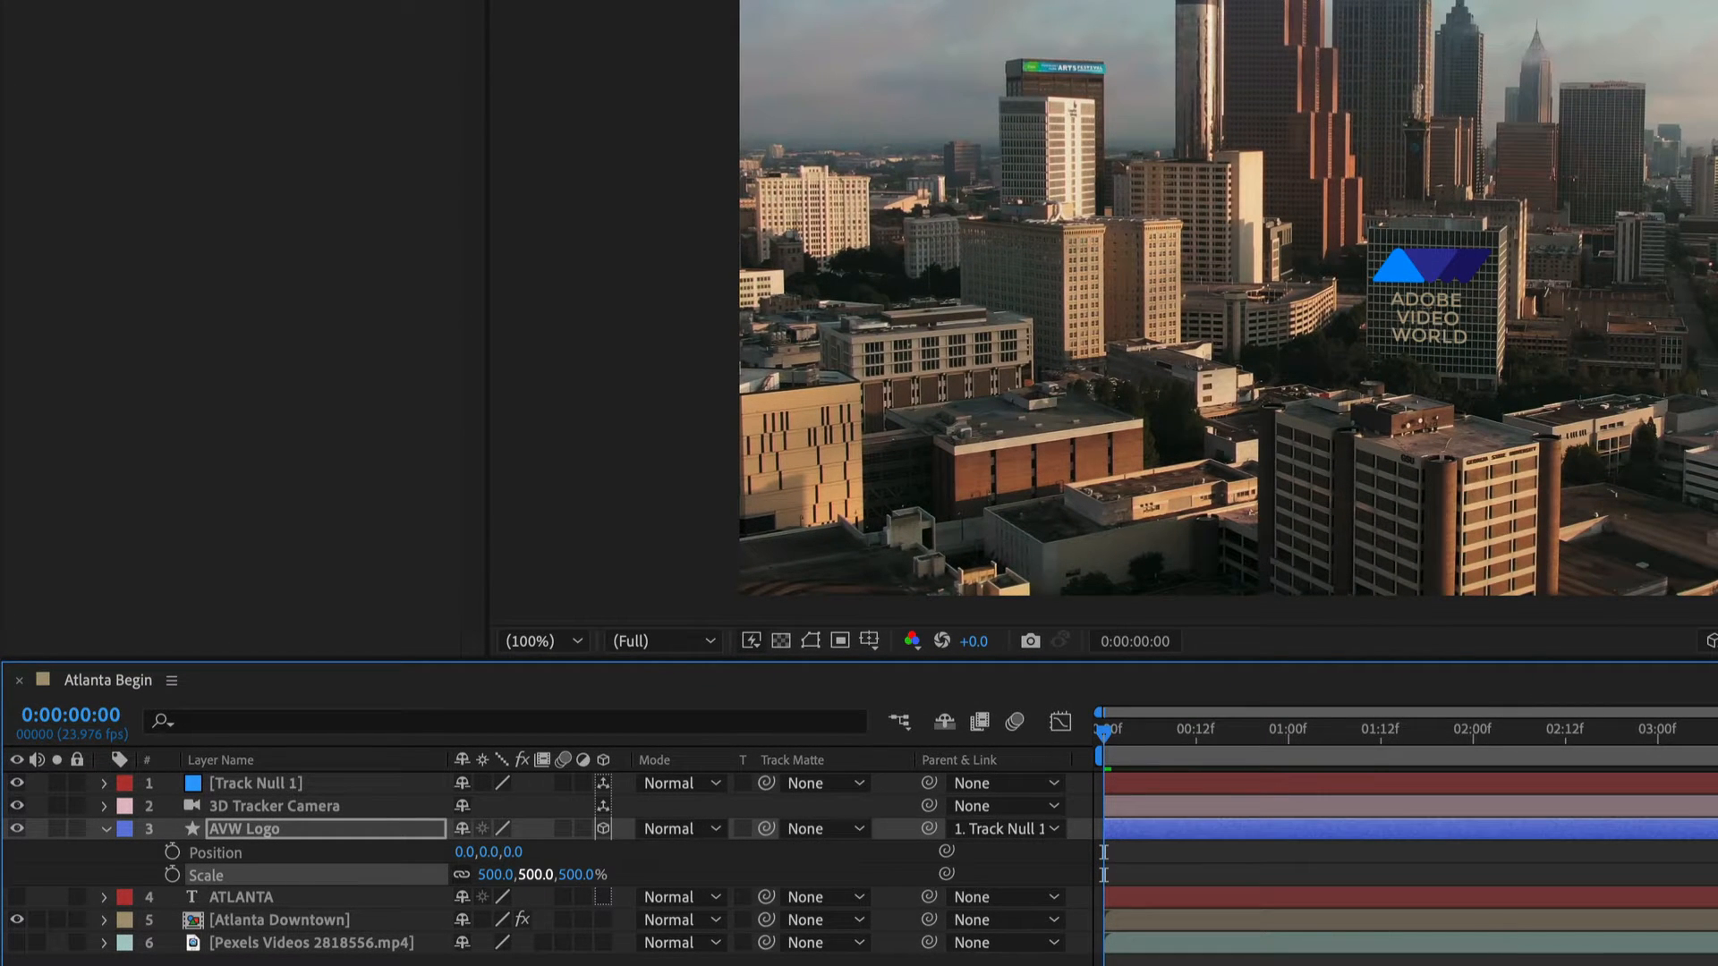
# Step: Set the AVW Logo layer's Z orientation to 1.4° and scrub the timeline to check its alignment on the building
pyautogui.hotkey('shift', 'r')
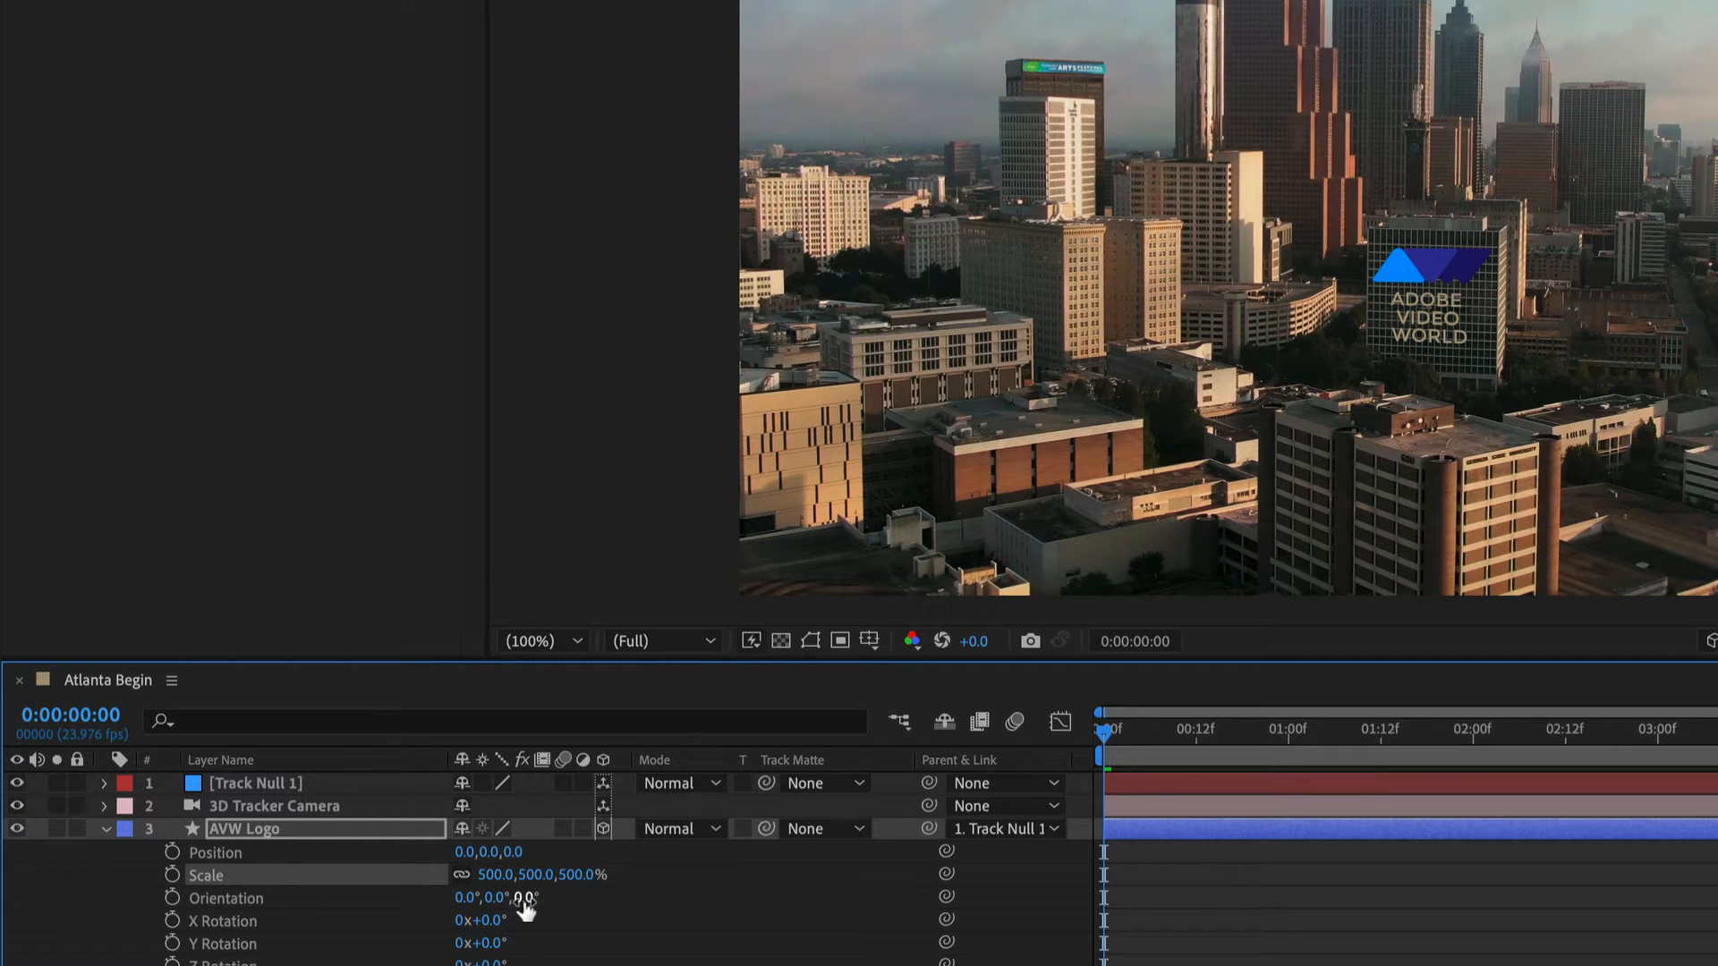
pyautogui.moveTo(524, 902); pyautogui.dragTo(530, 900)
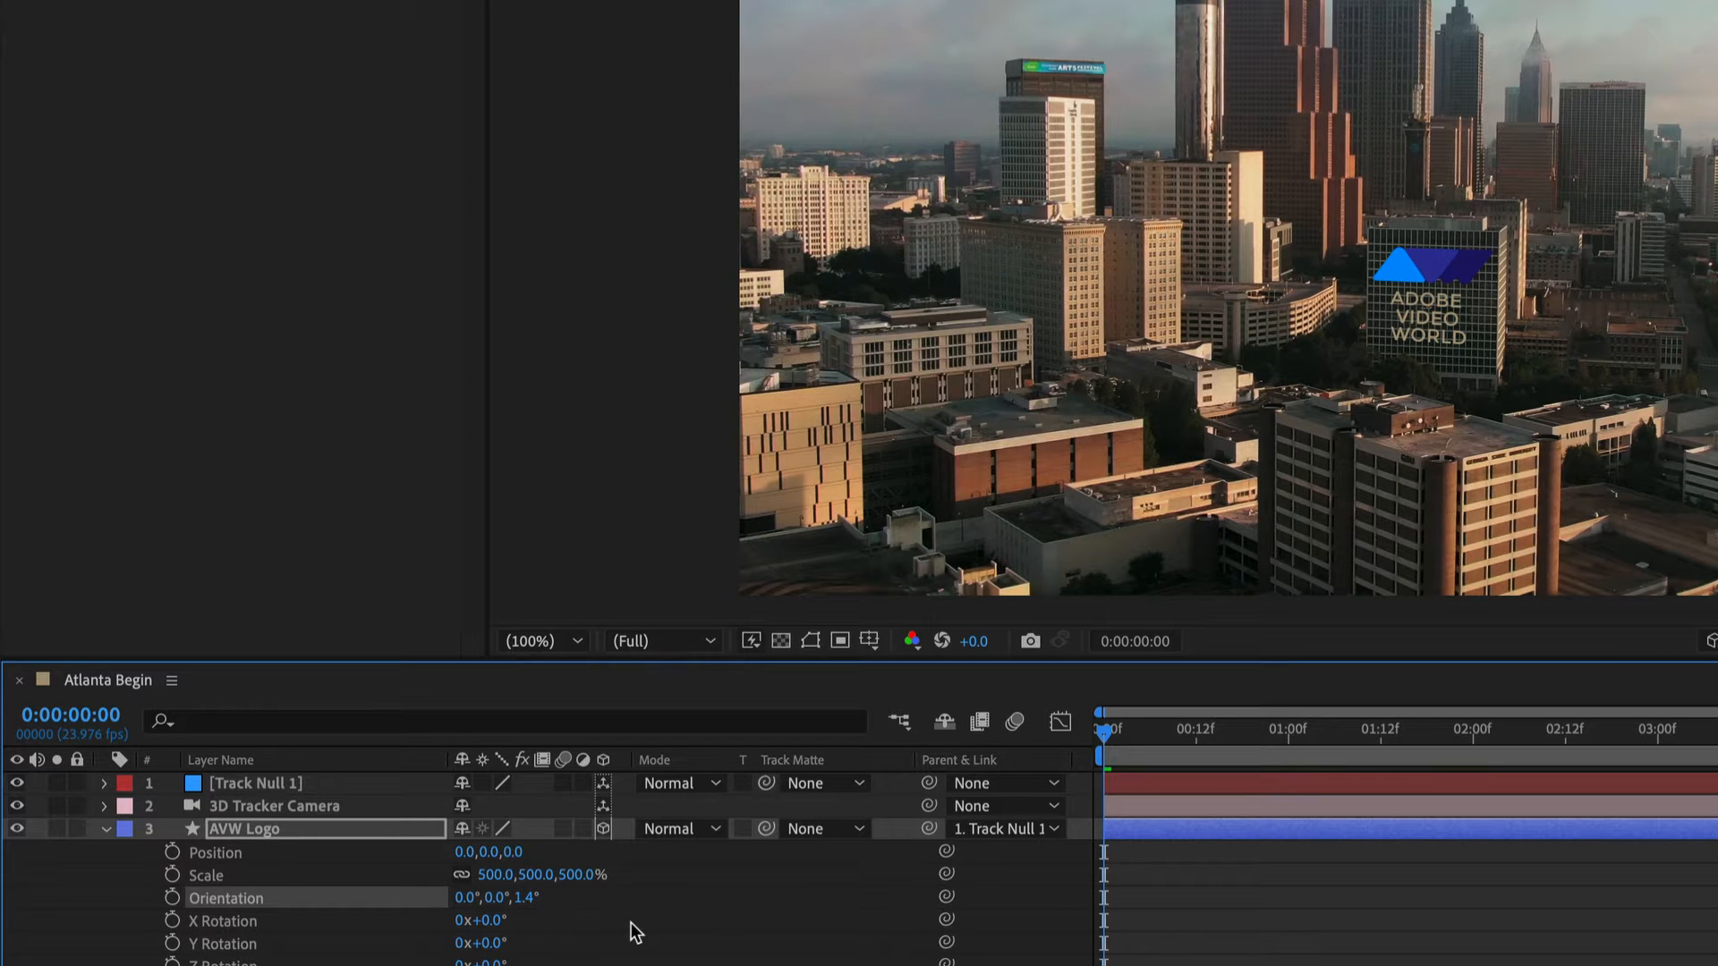
pyautogui.moveTo(1146, 727); pyautogui.dragTo(965, 871)
# Step: Set the AVW Logo layer's blending mode to Screen and preview the composition with its properties collapsed
pyautogui.click(231, 822)
pyautogui.click(680, 830)
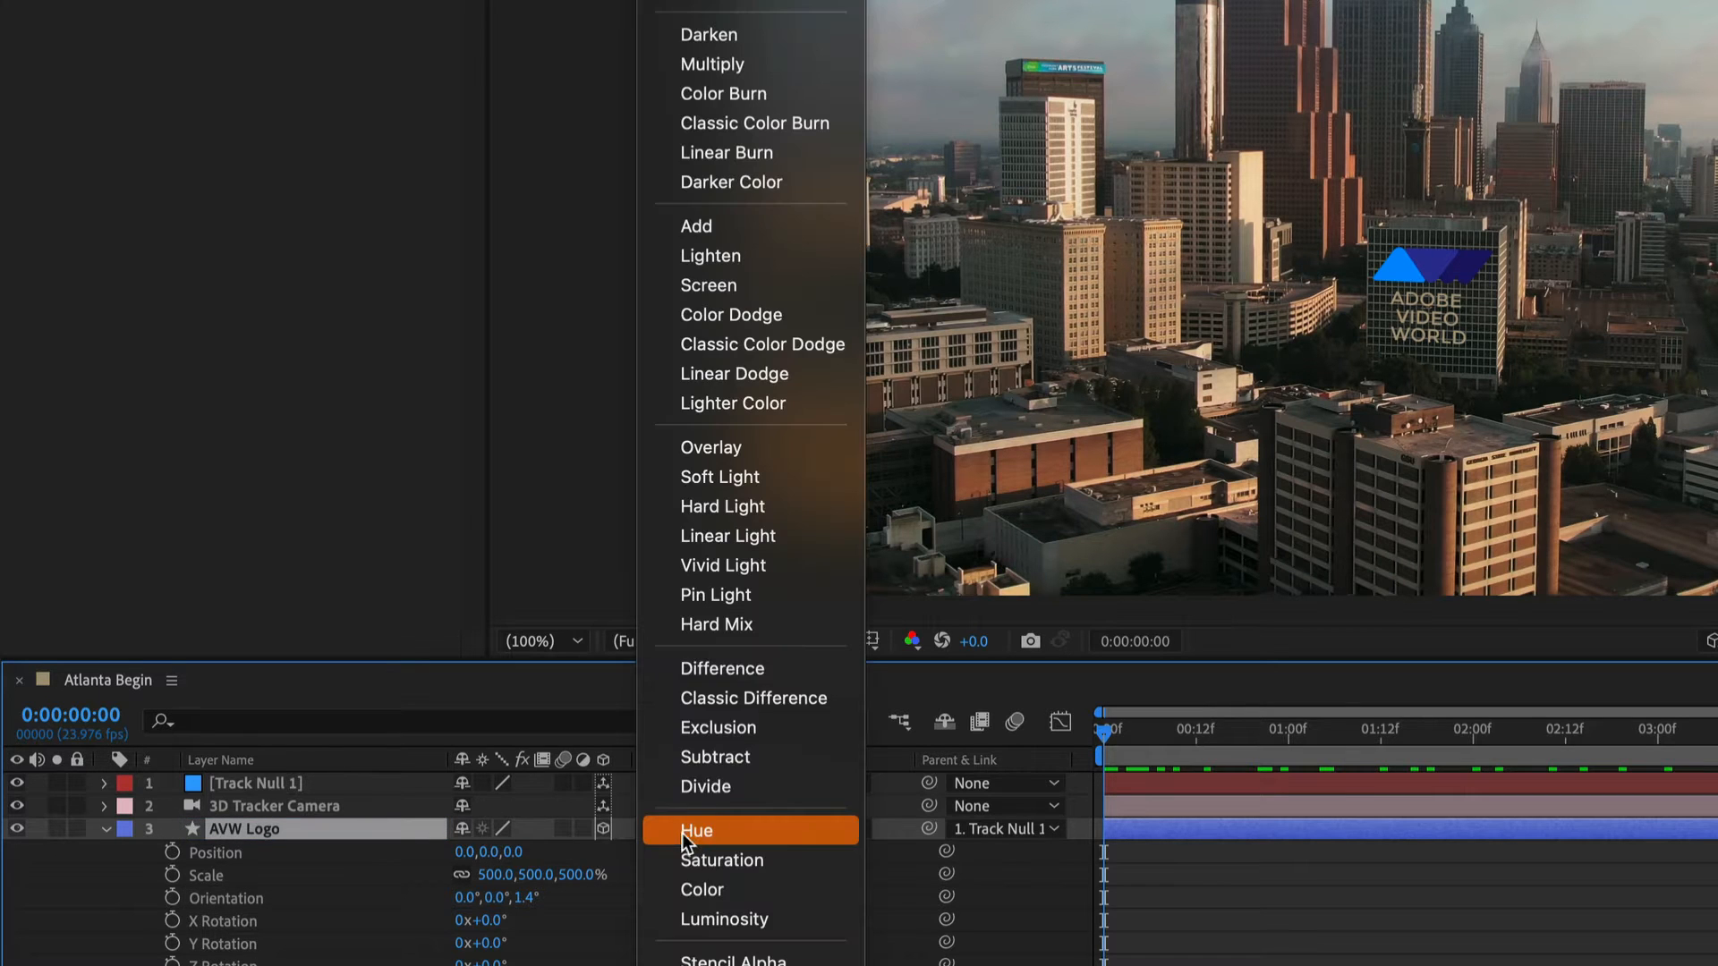
pyautogui.click(803, 283)
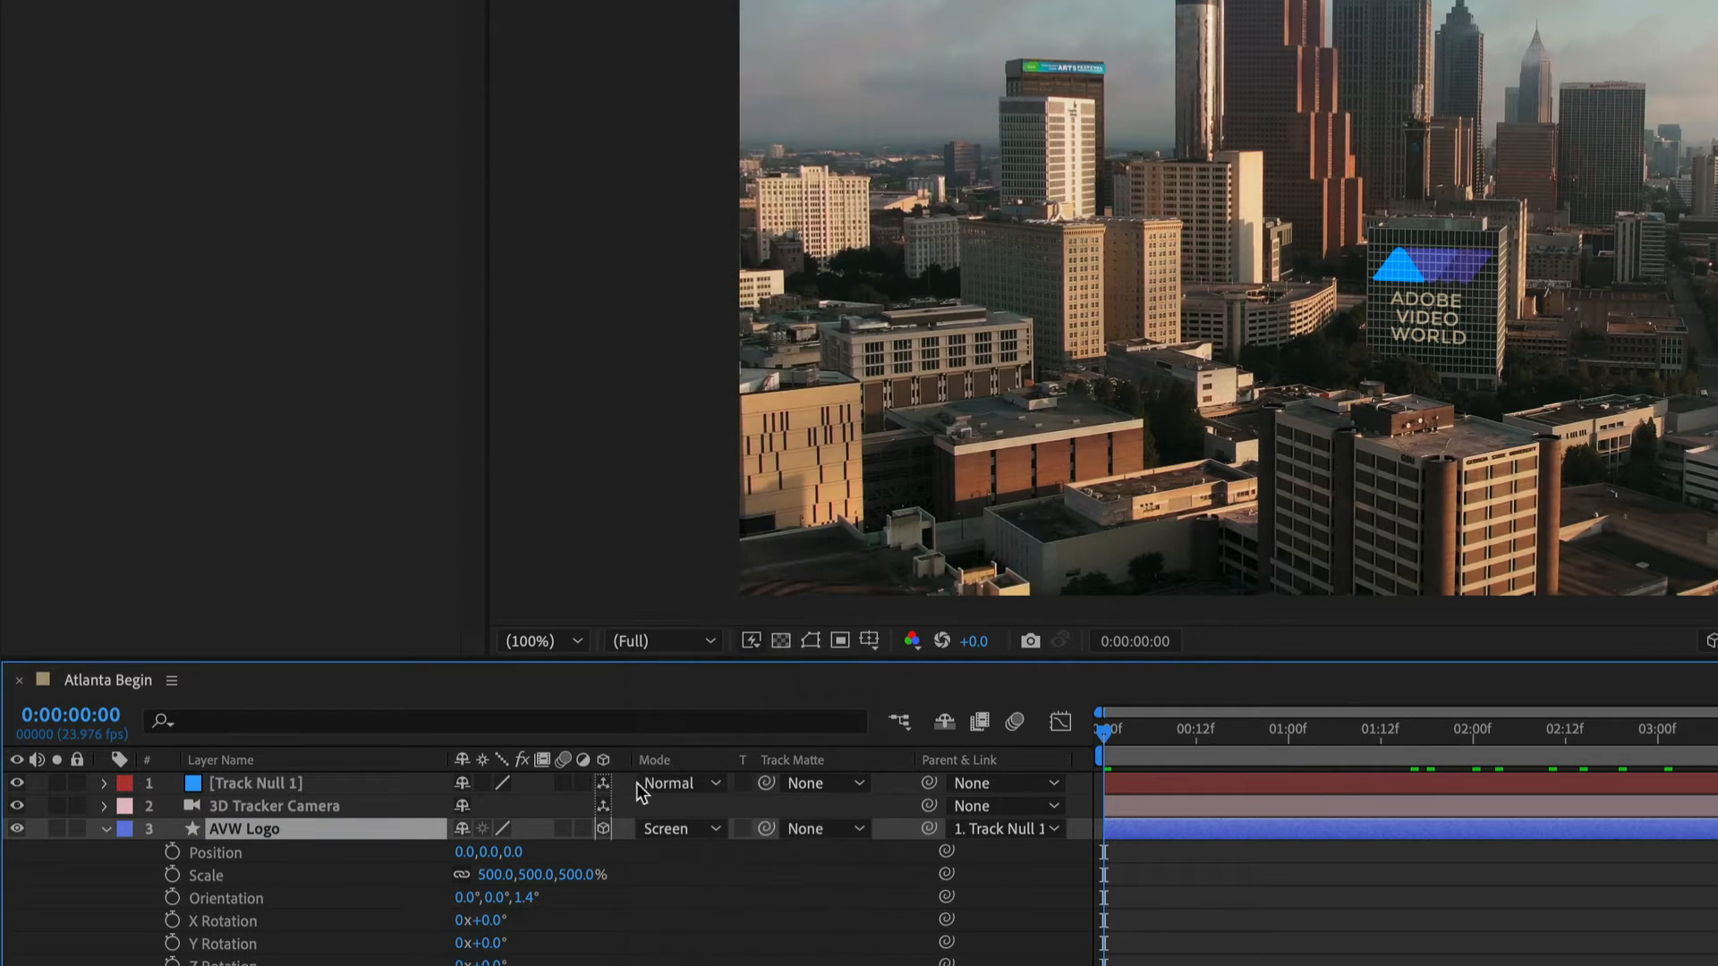
pyautogui.click(104, 830)
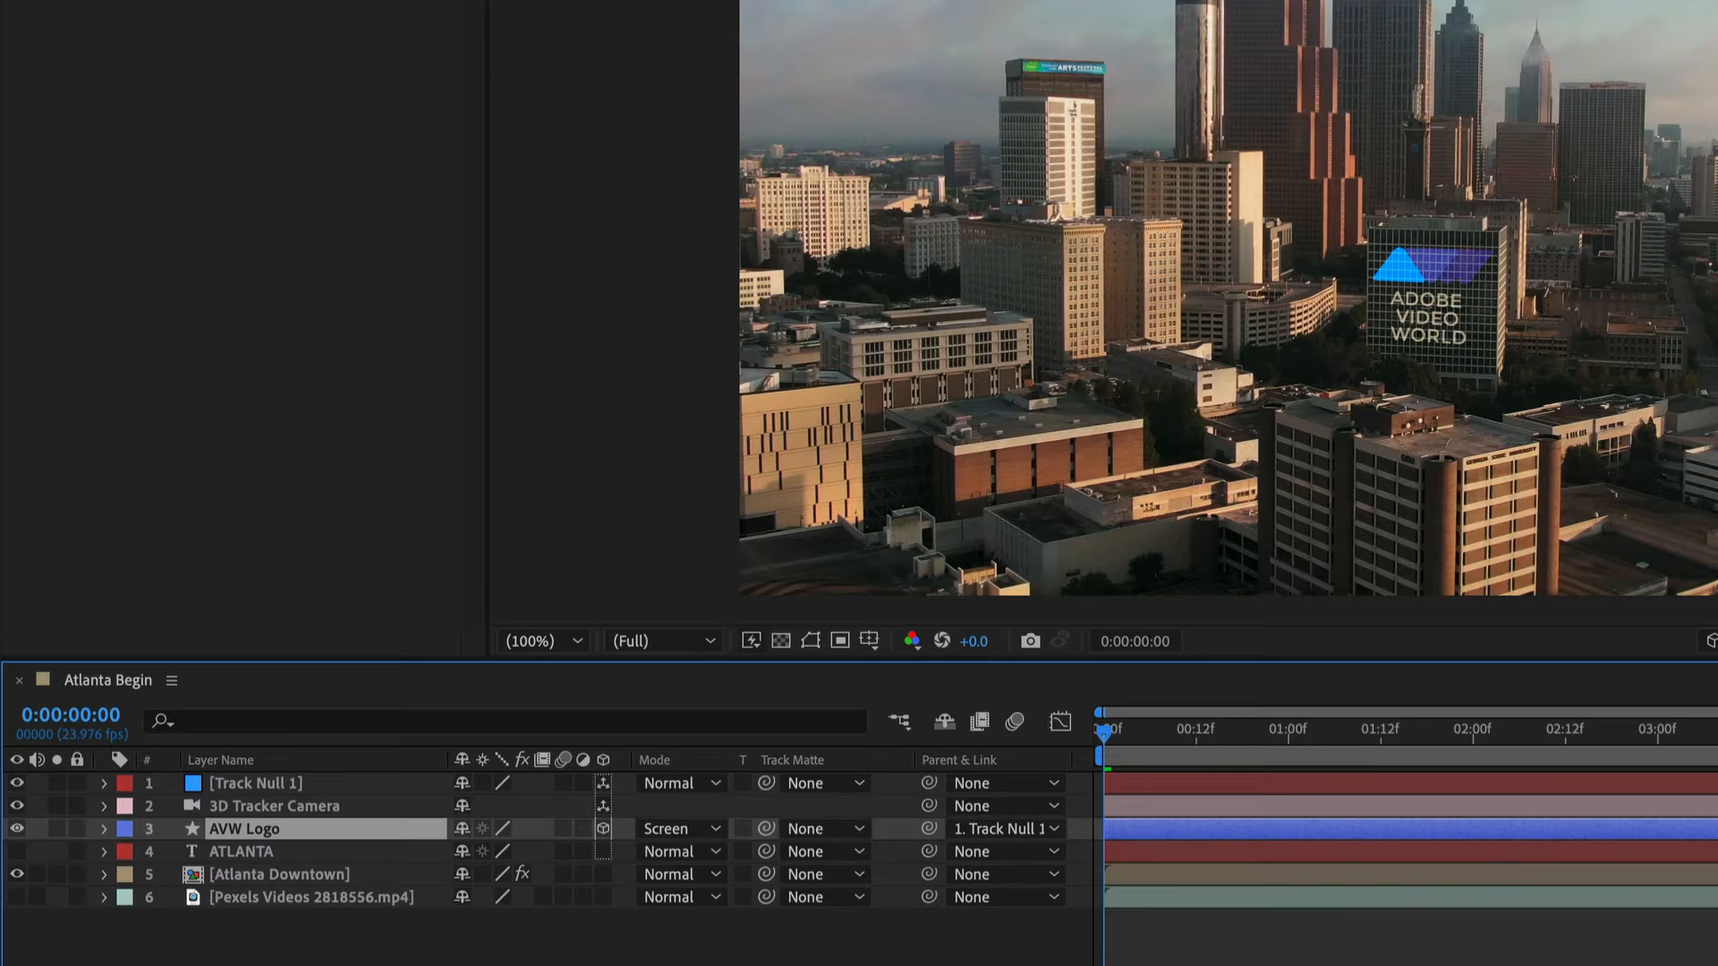
pyautogui.press('space')
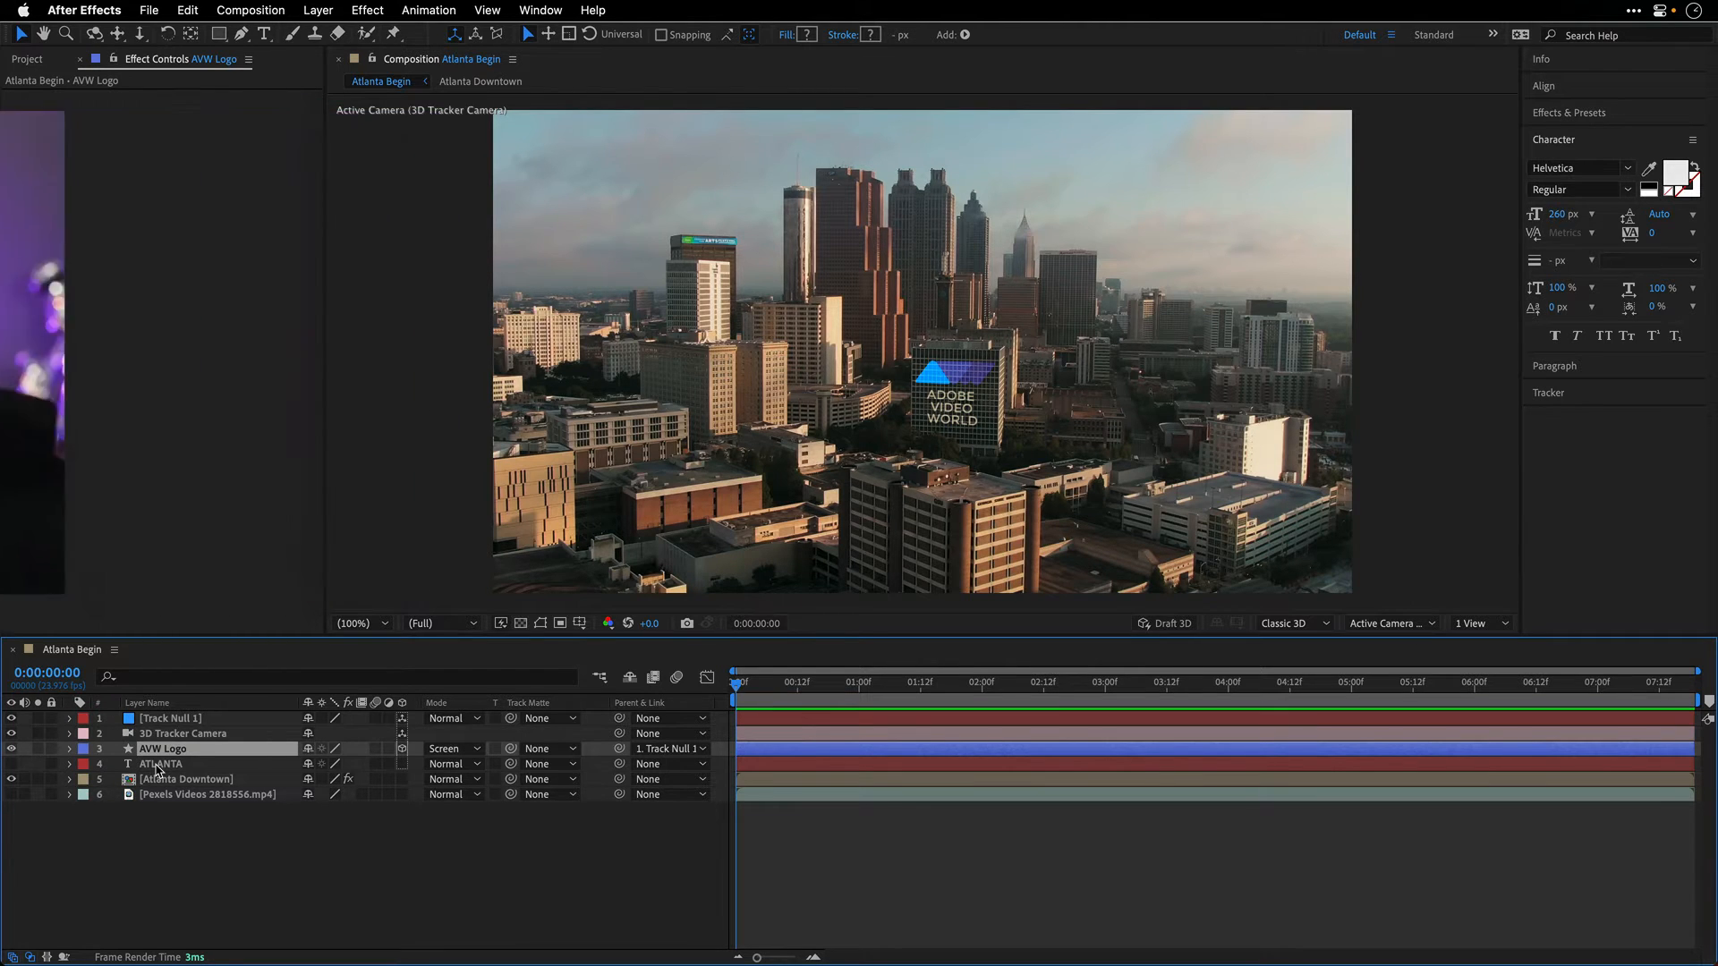
pyautogui.click(176, 861)
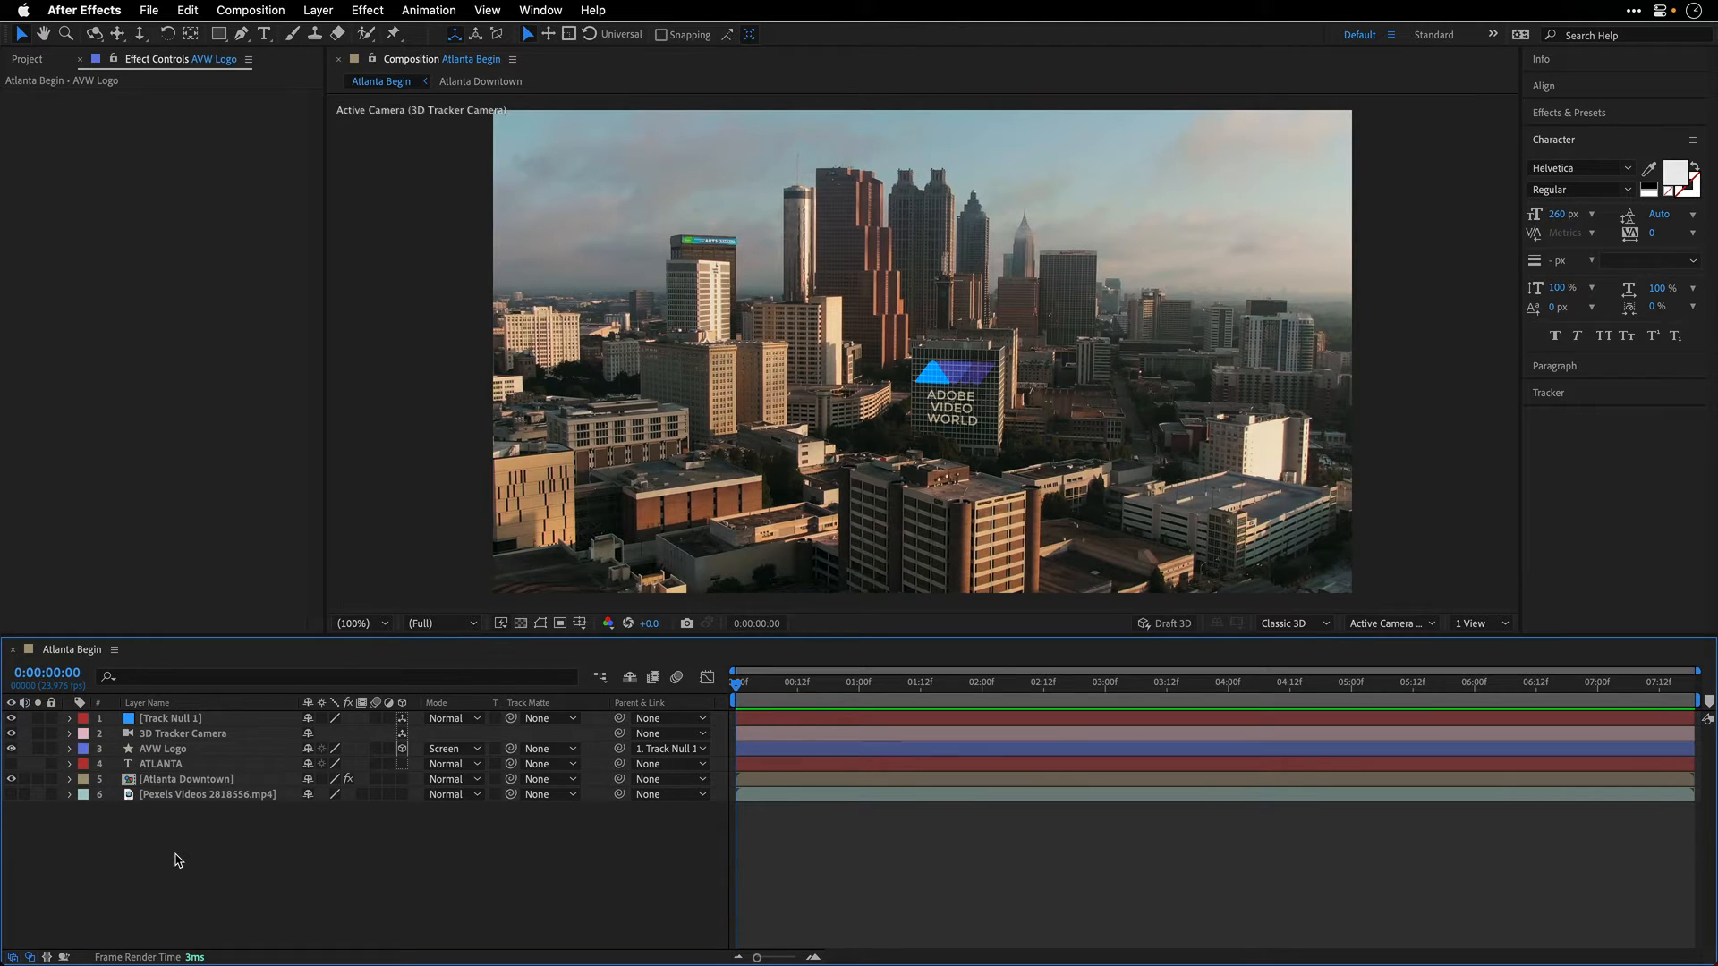
# Step: Create a new solid layer named Element at the composition size
pyautogui.click(315, 10)
pyautogui.moveTo(317, 36)
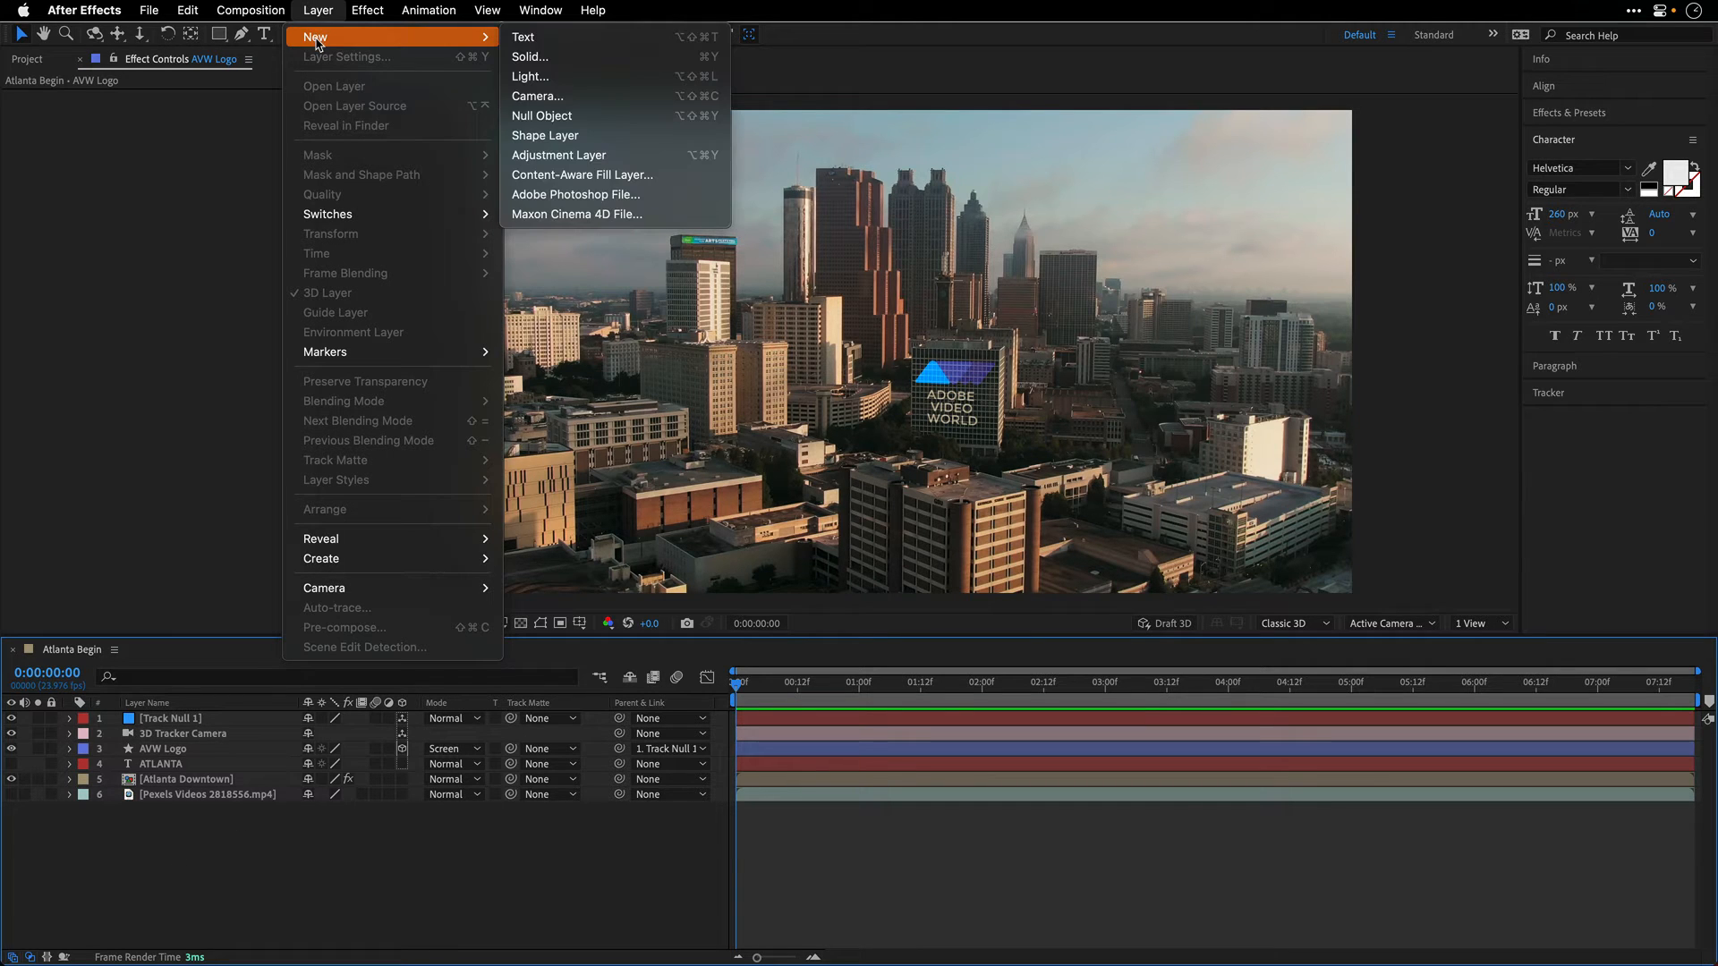
pyautogui.click(555, 57)
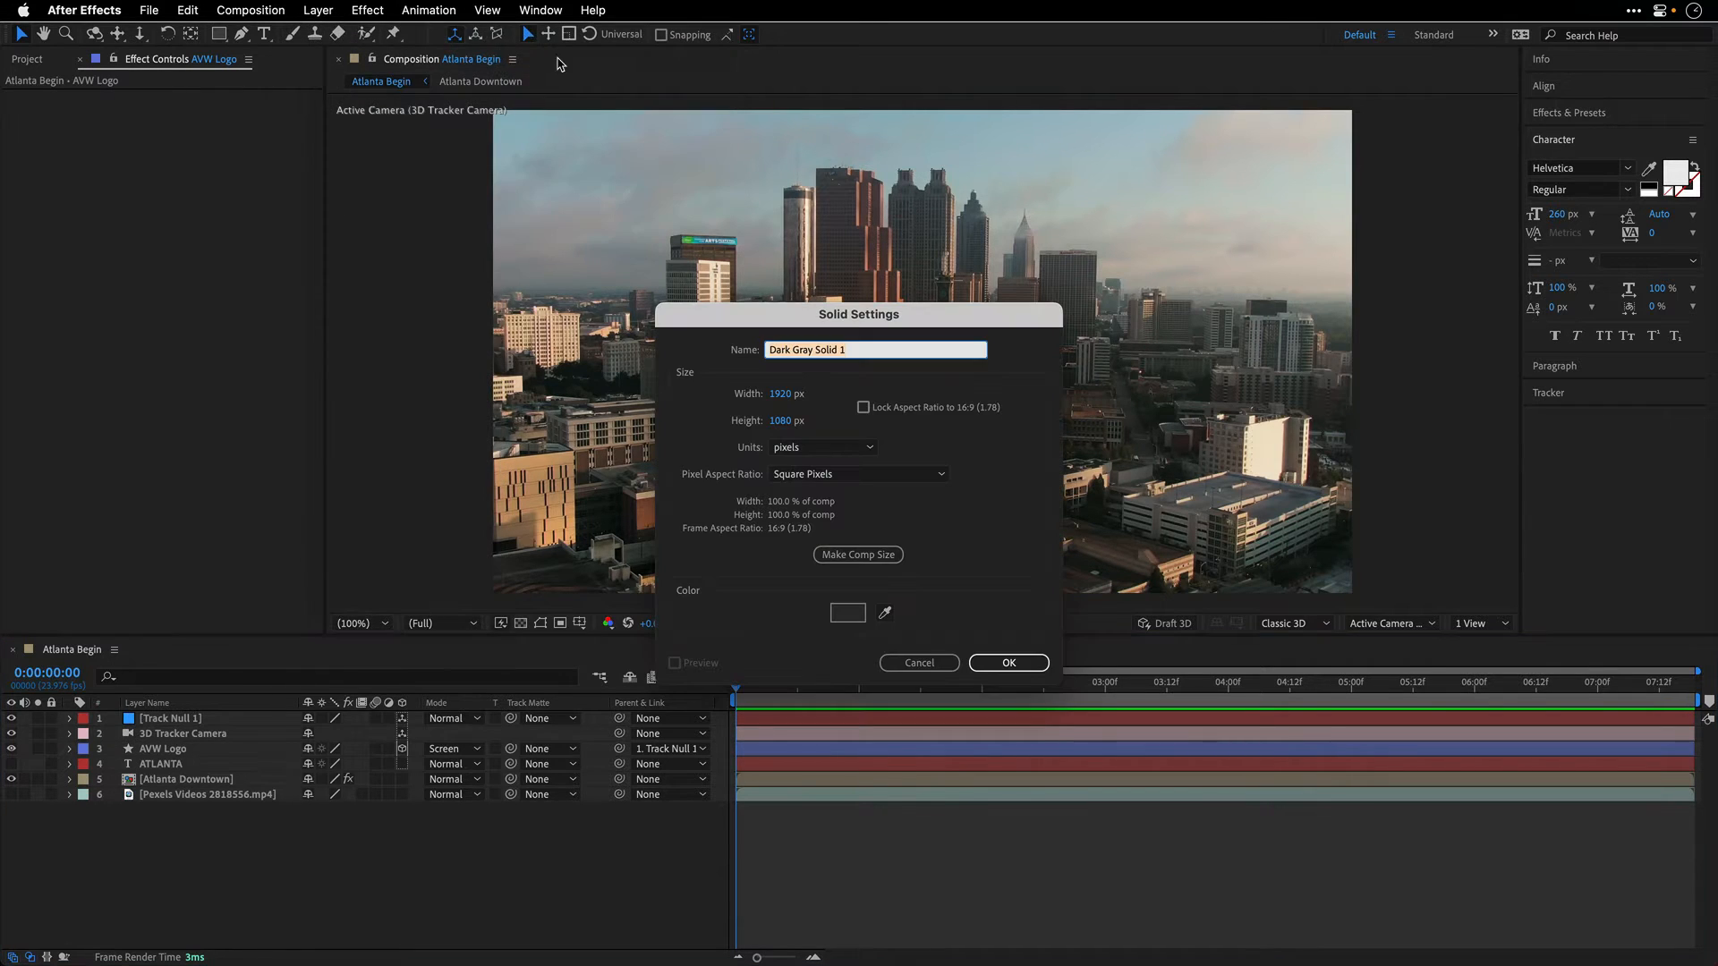
pyautogui.write('Element')
pyautogui.click(840, 557)
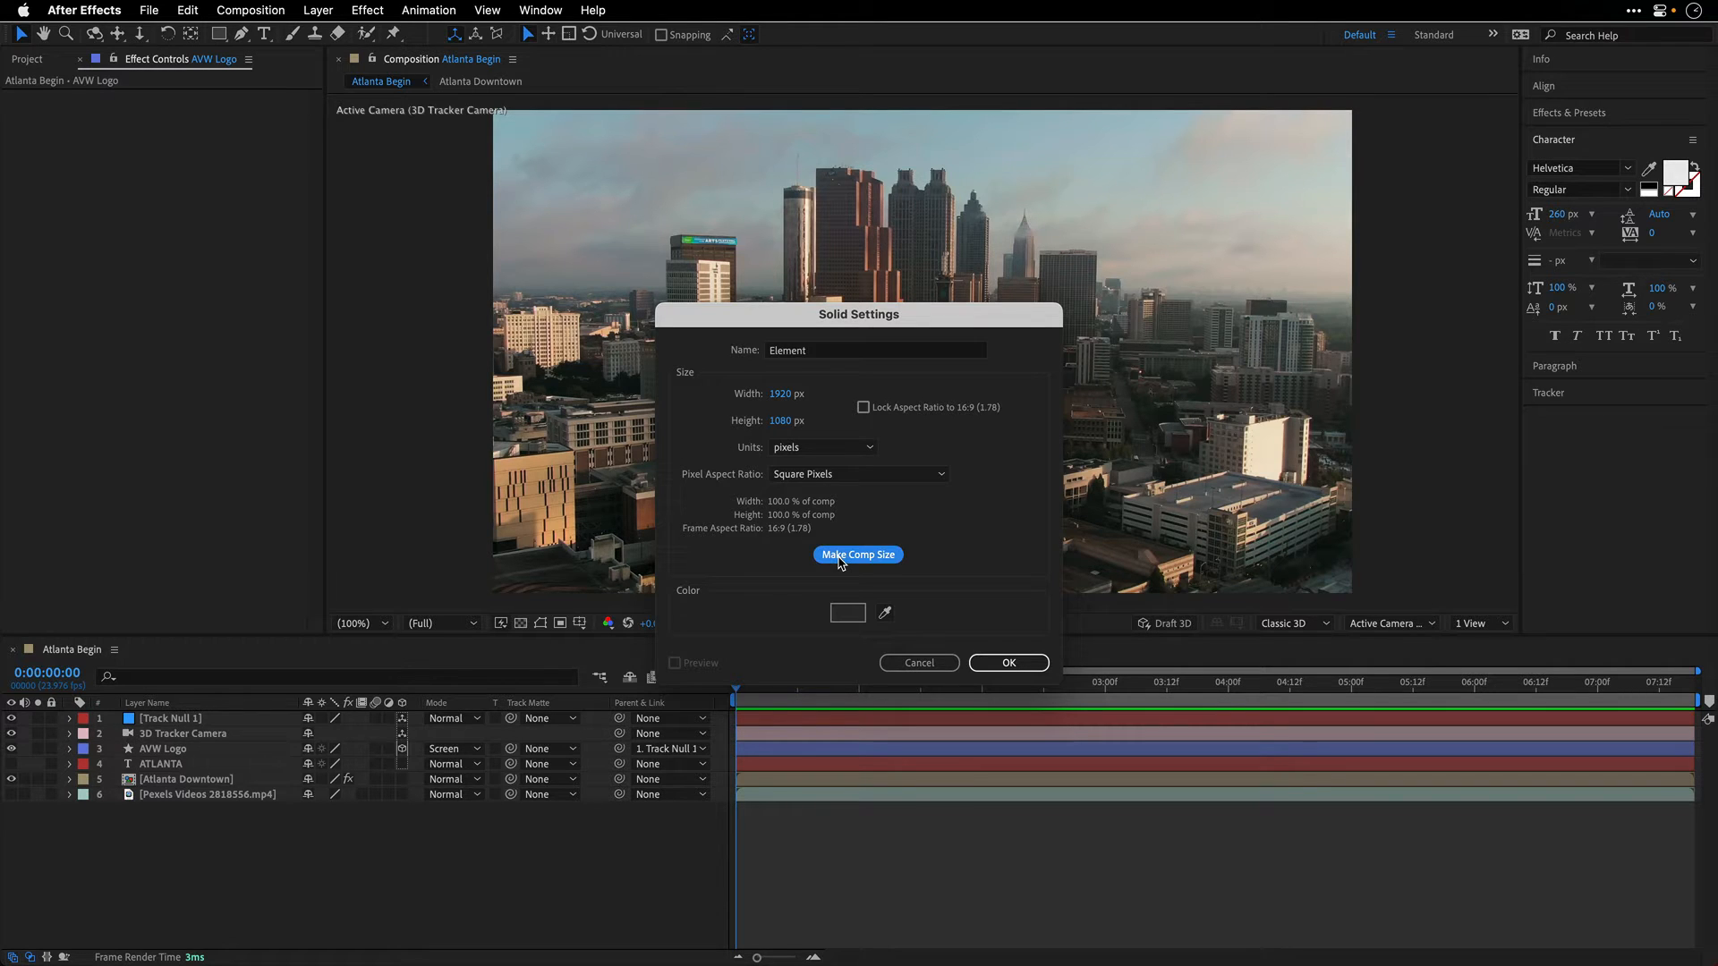
pyautogui.click(1010, 663)
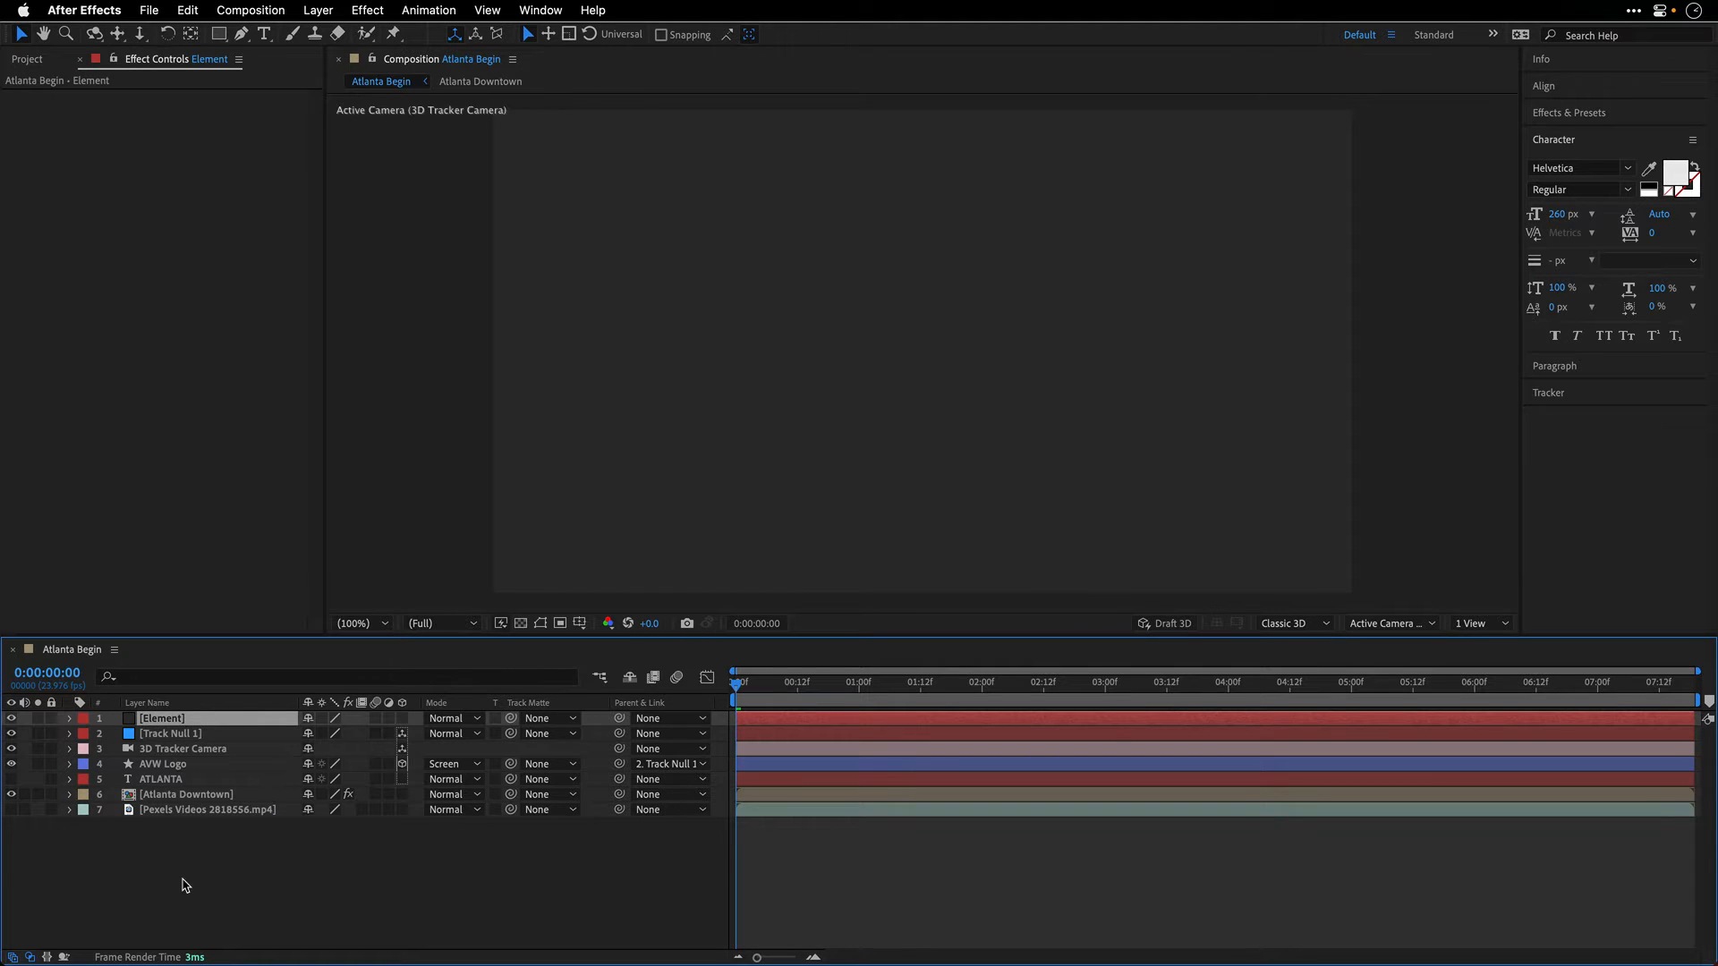
# Step: Apply the Video Copilot Element effect to the Element solid
pyautogui.click(368, 10)
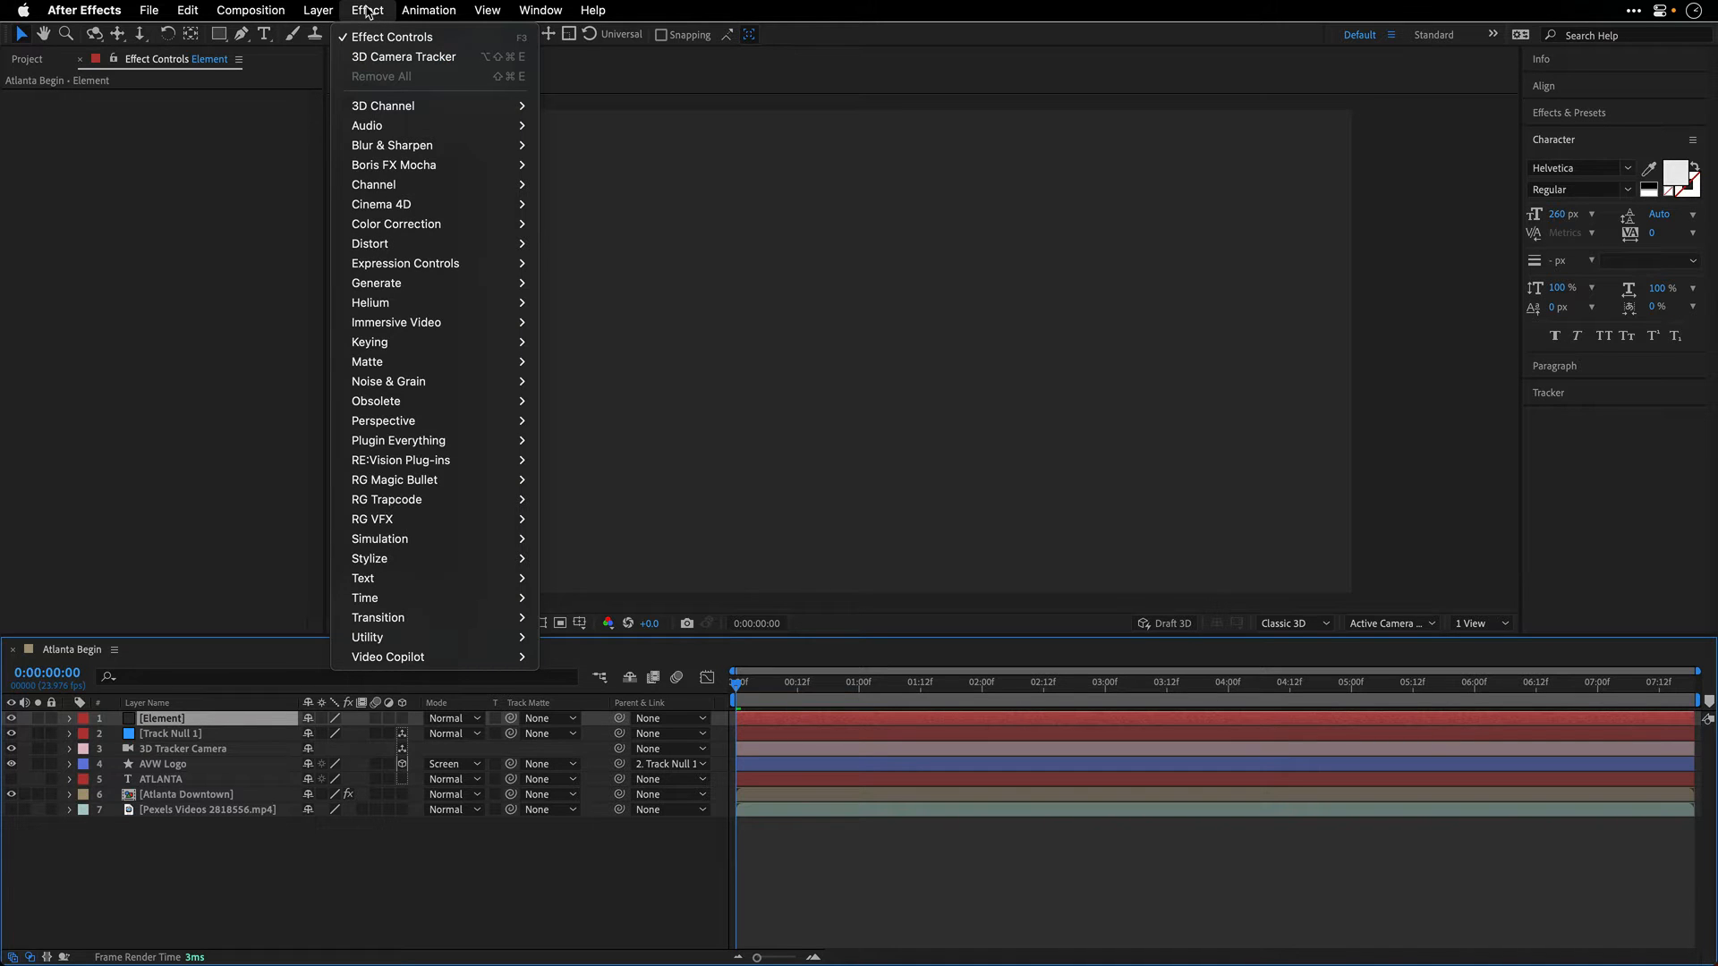
pyautogui.moveTo(434, 658)
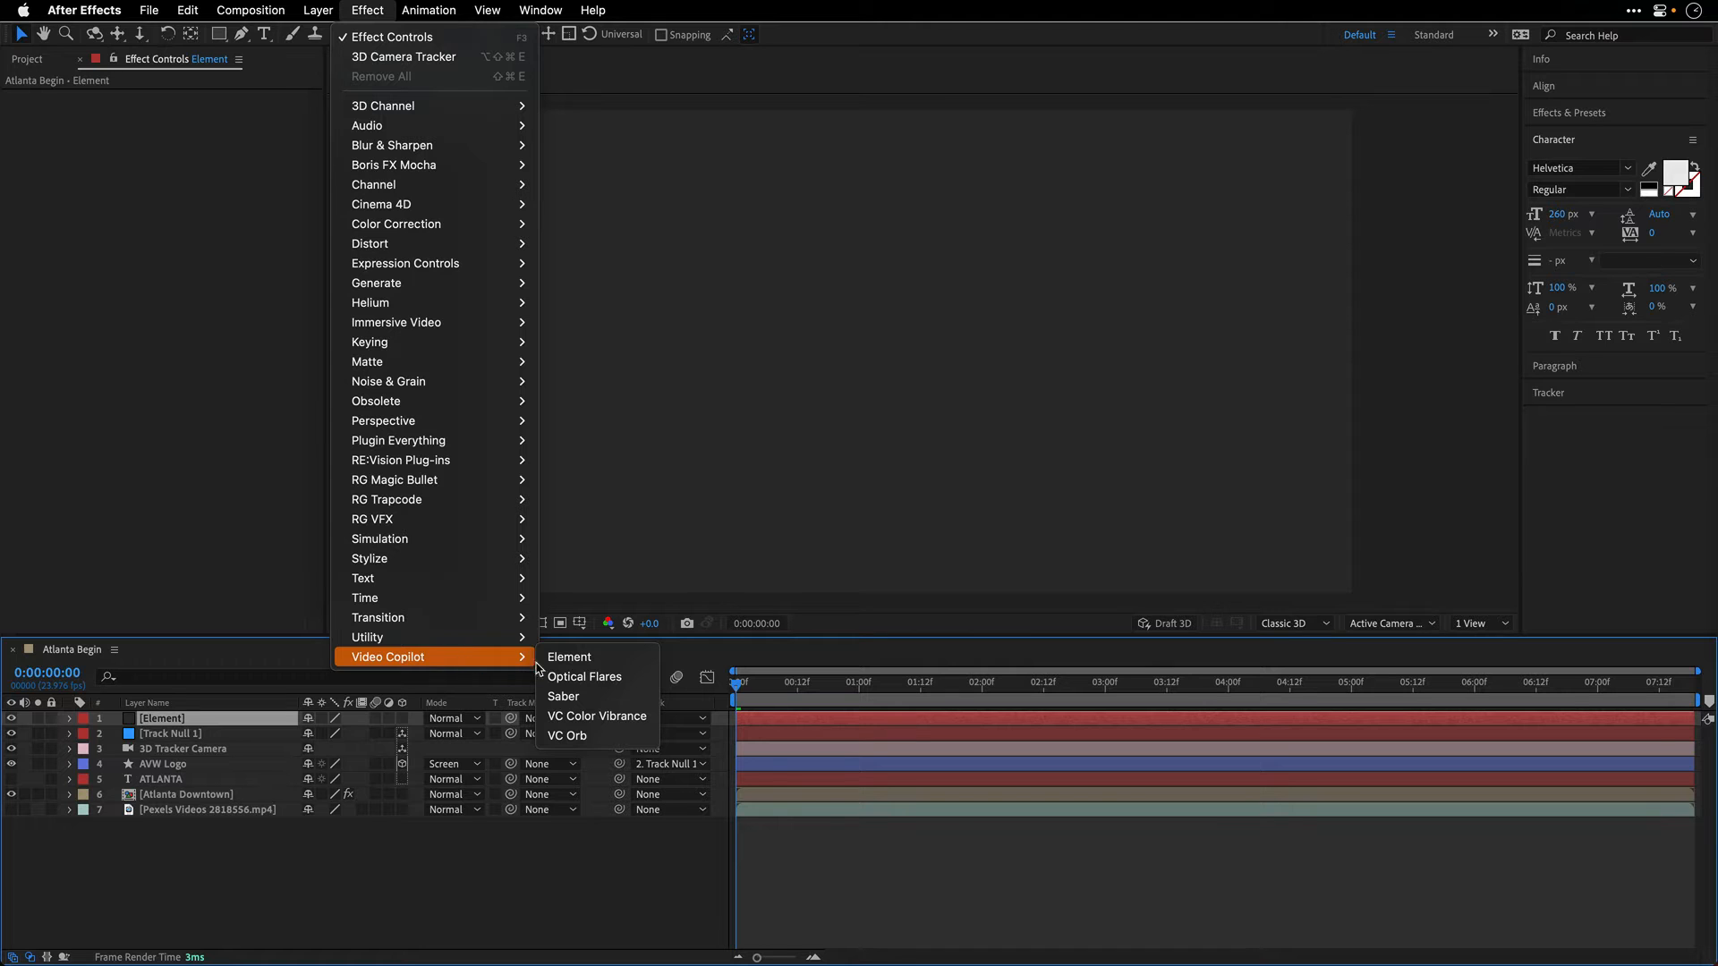
pyautogui.click(577, 659)
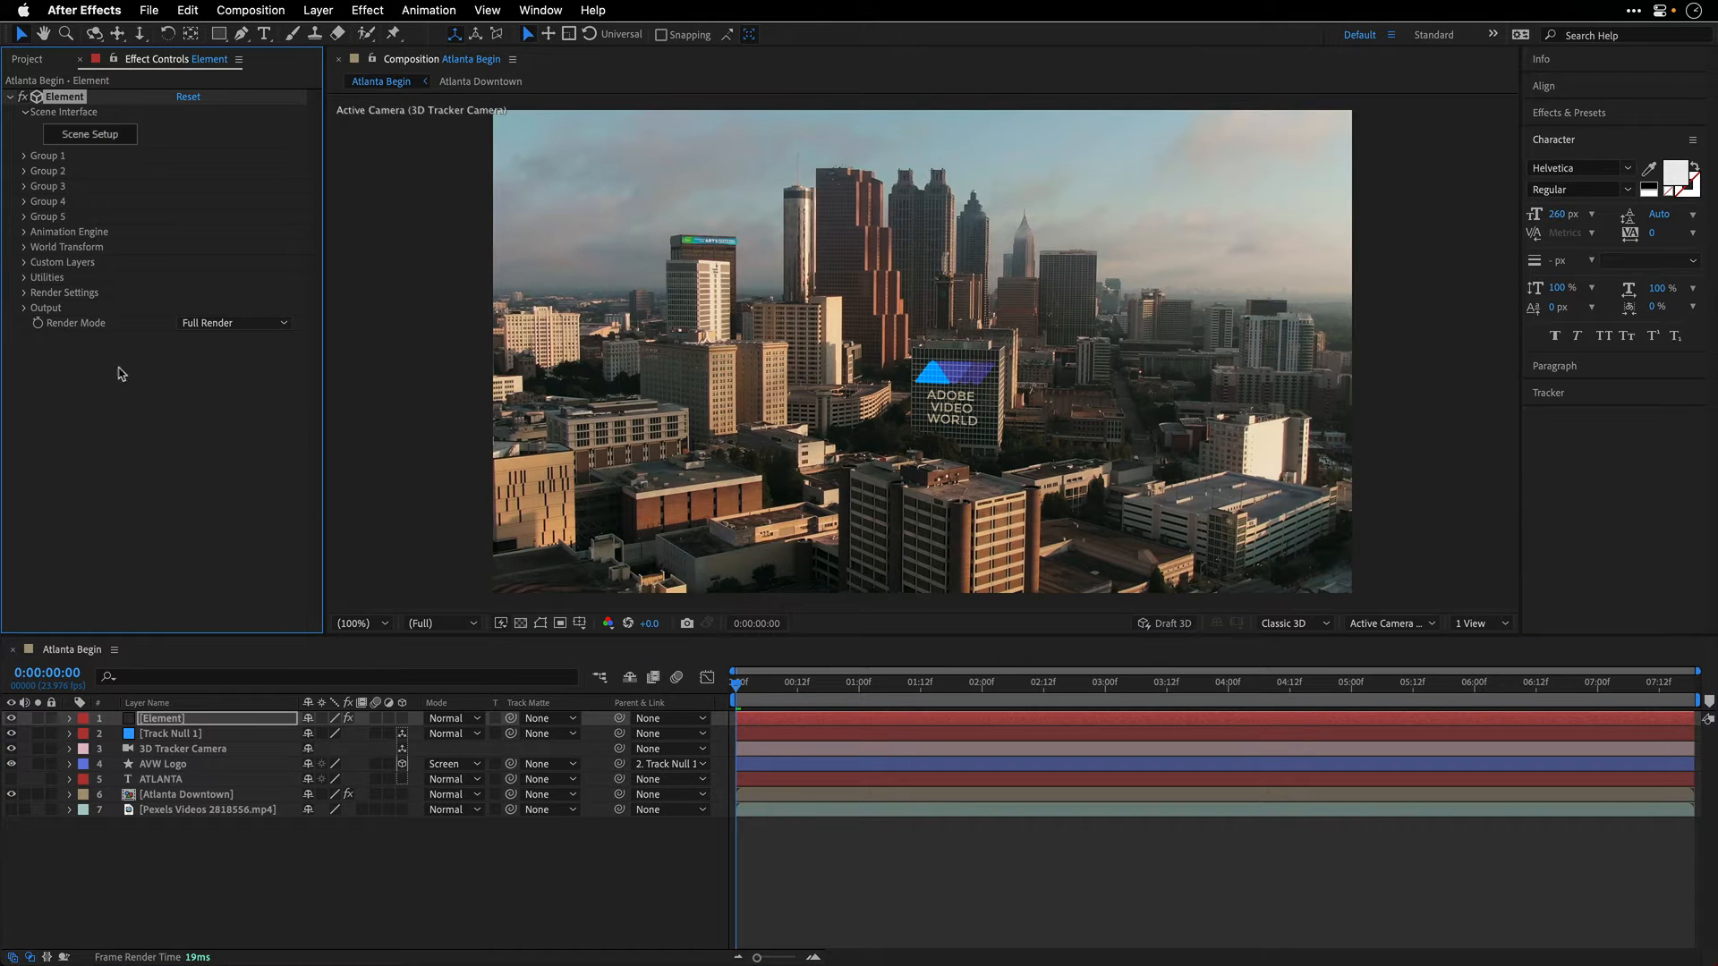
# Step: Assign the ATLANTA text layer as Path Layer 1 in the Element effect's custom text and masks
pyautogui.click(24, 262)
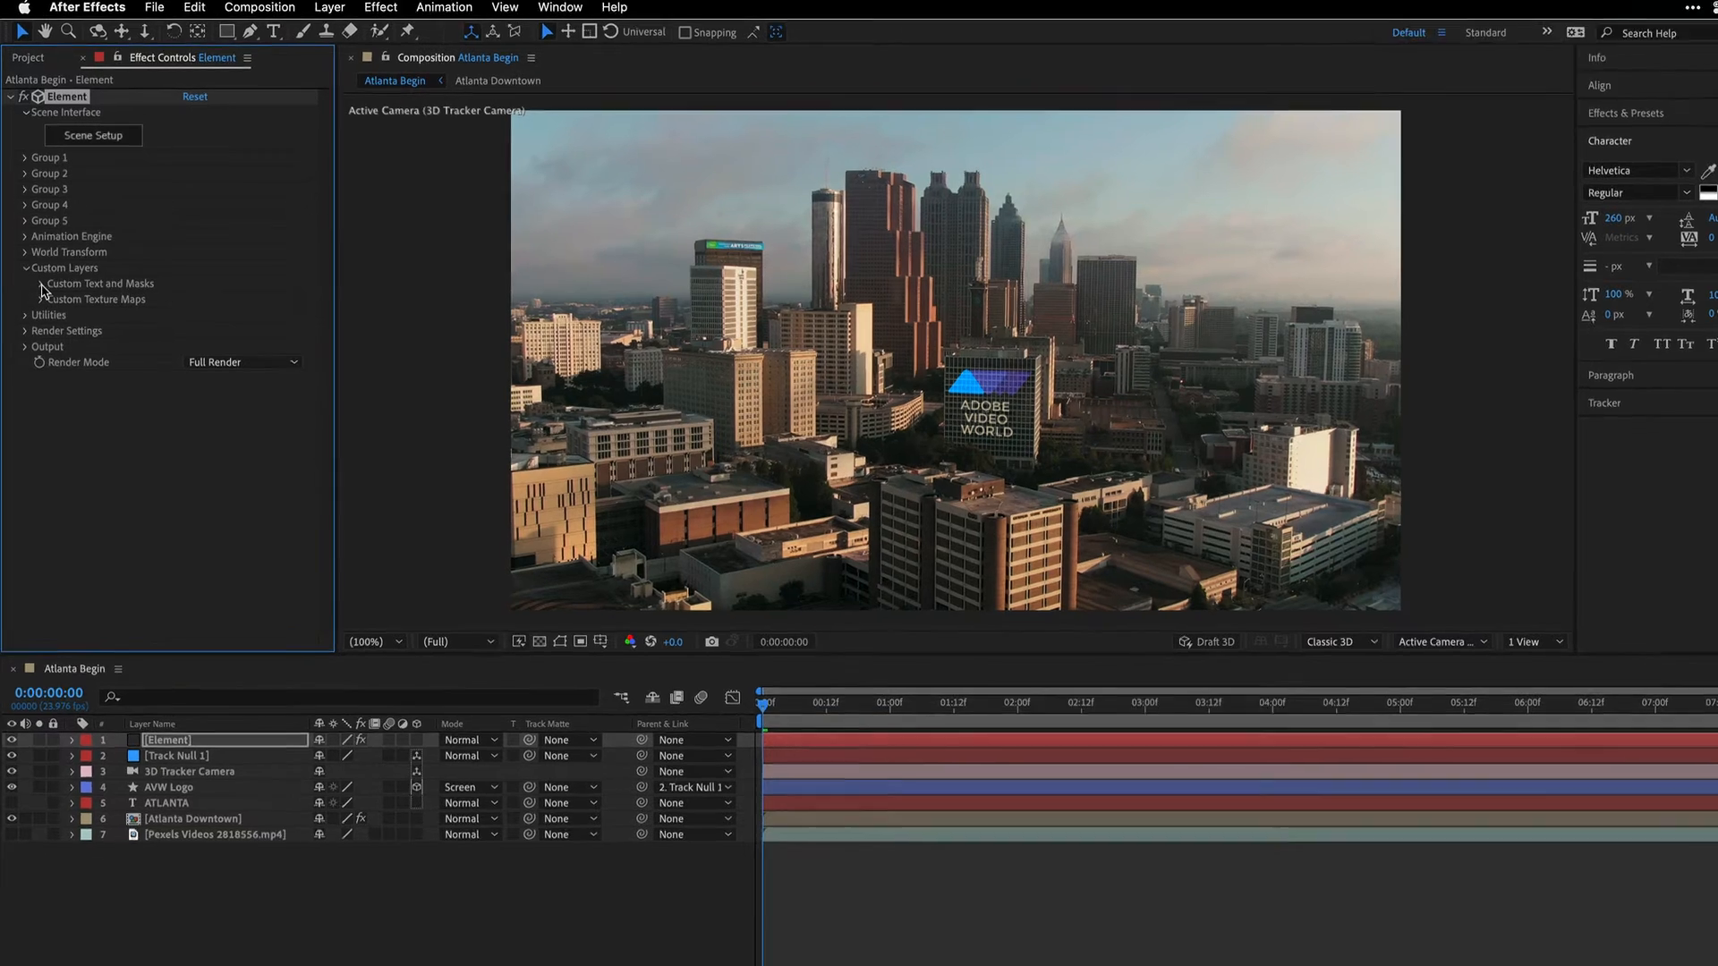
pyautogui.click(41, 278)
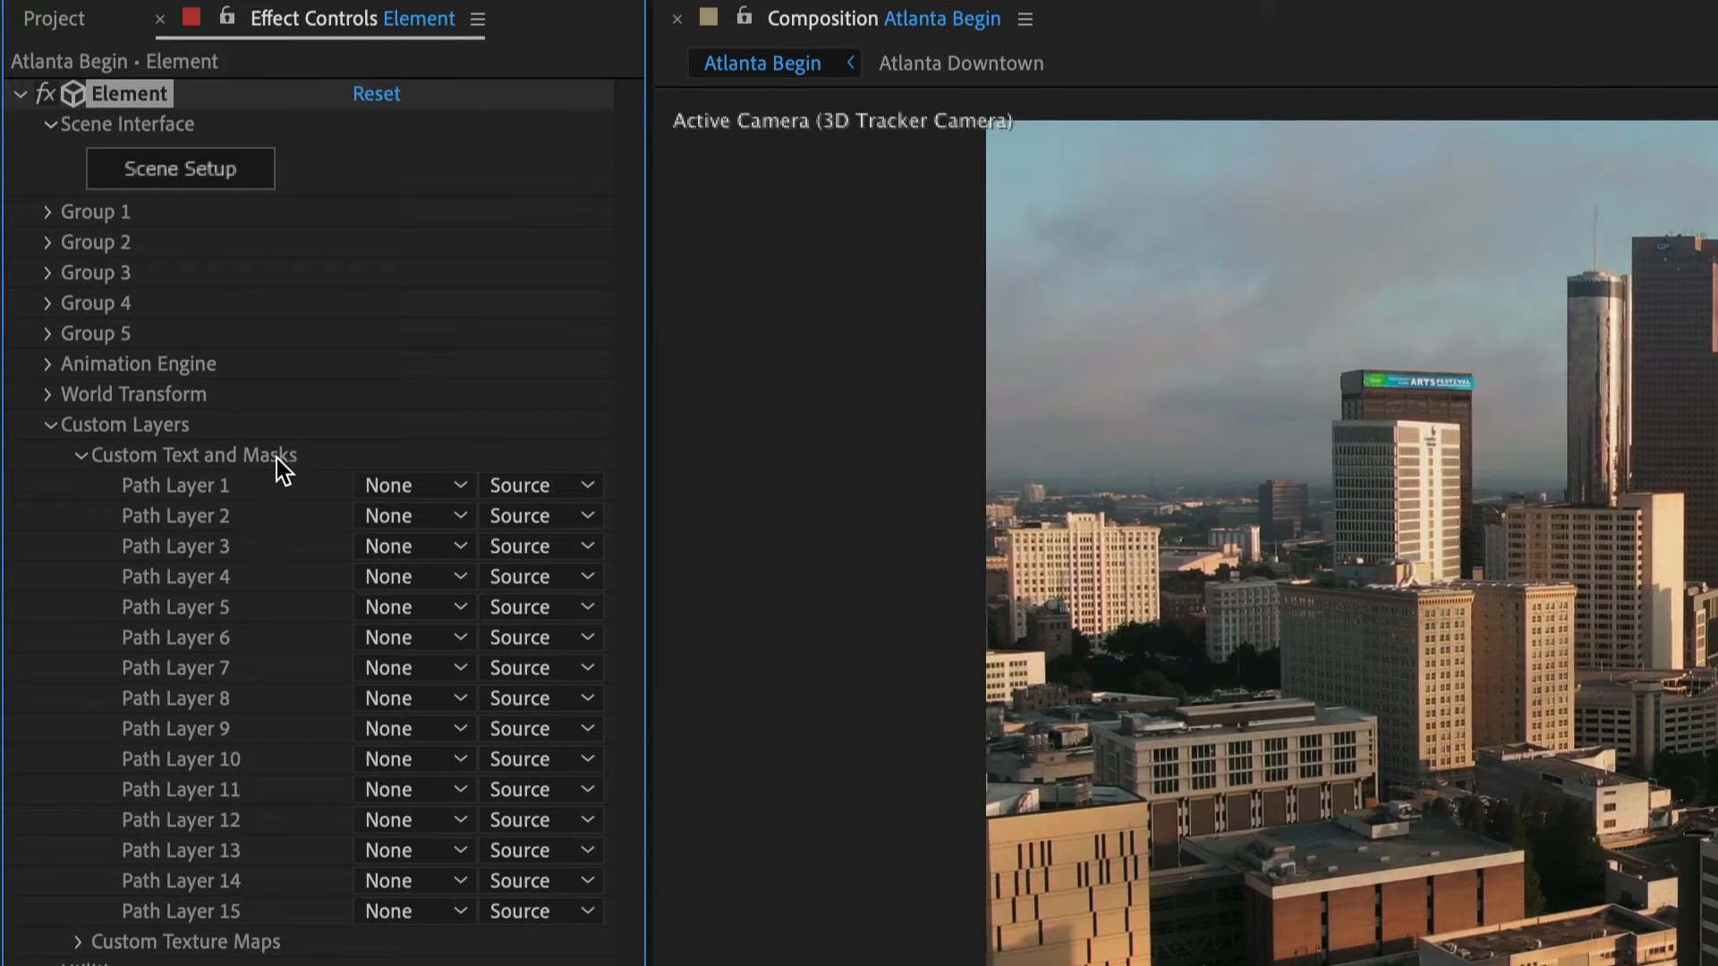
pyautogui.click(392, 481)
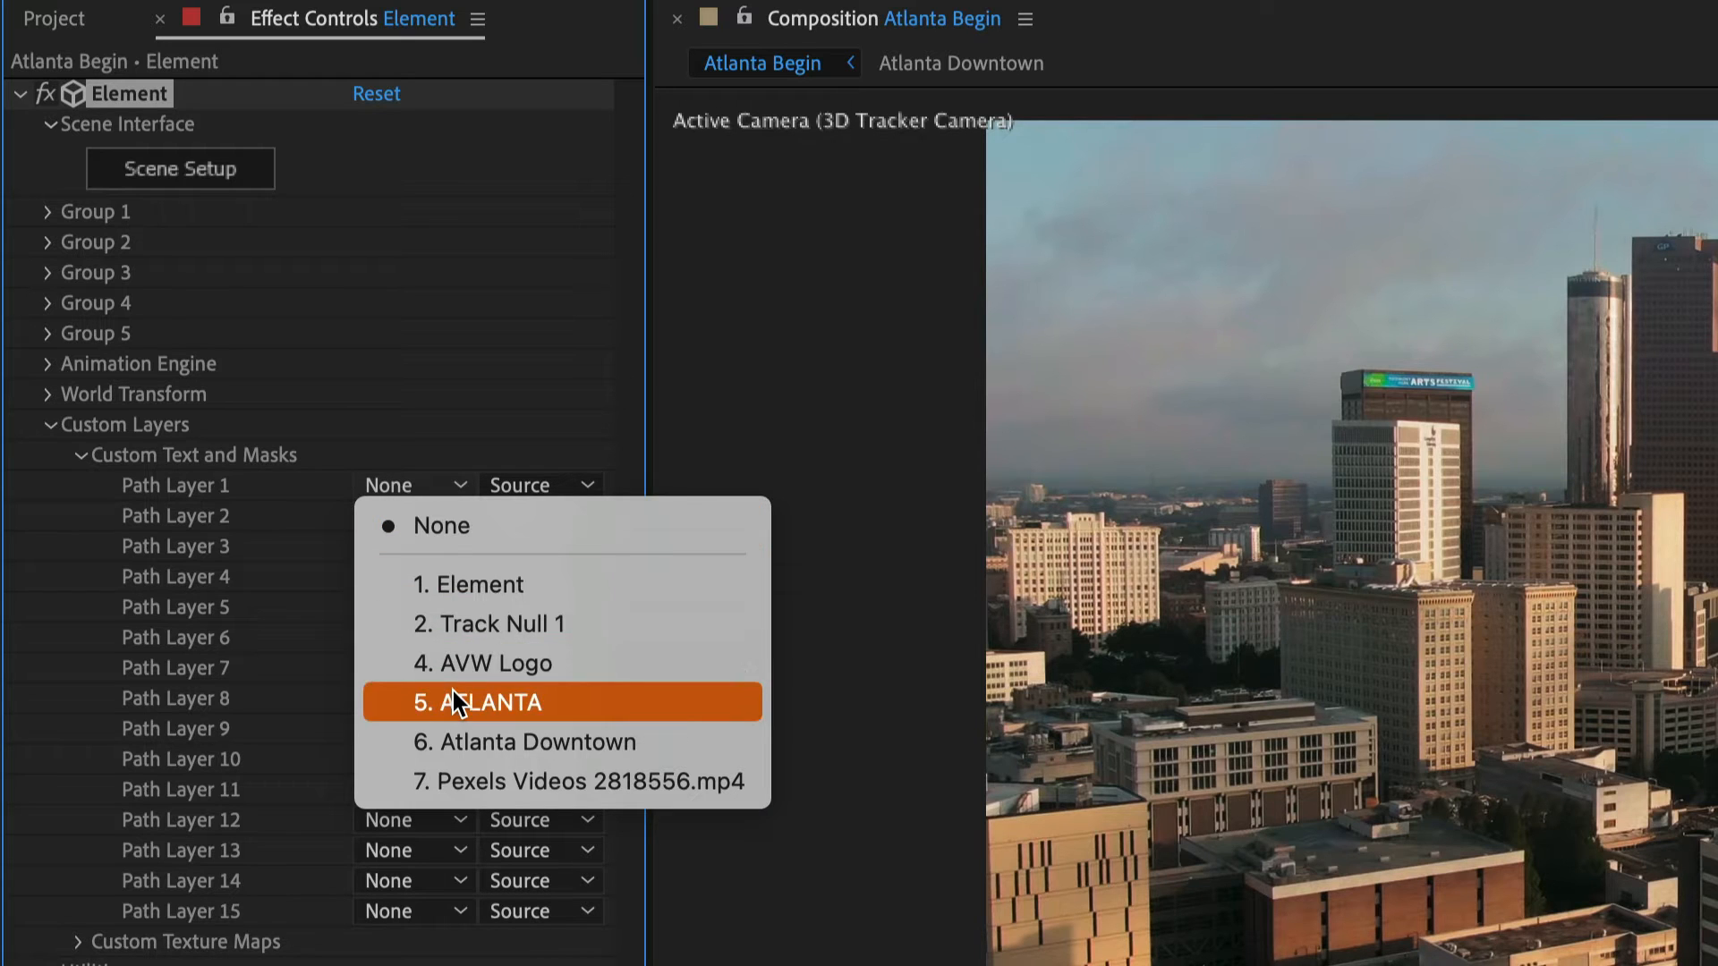
pyautogui.click(548, 703)
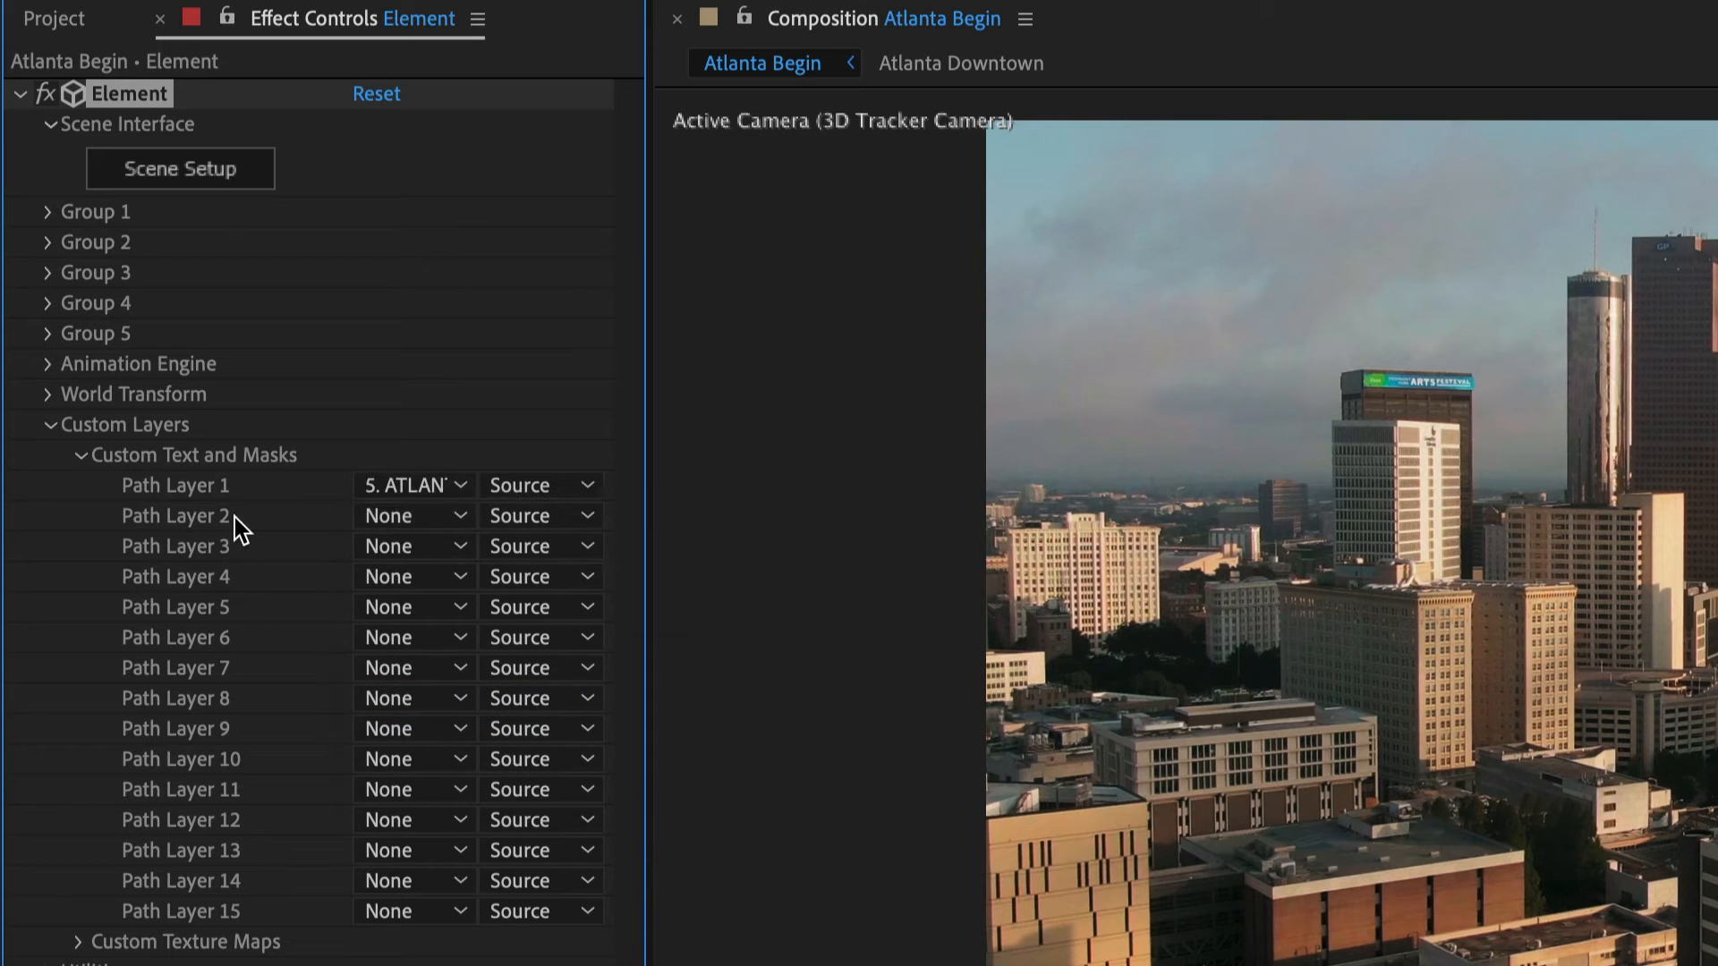
pyautogui.click(47, 426)
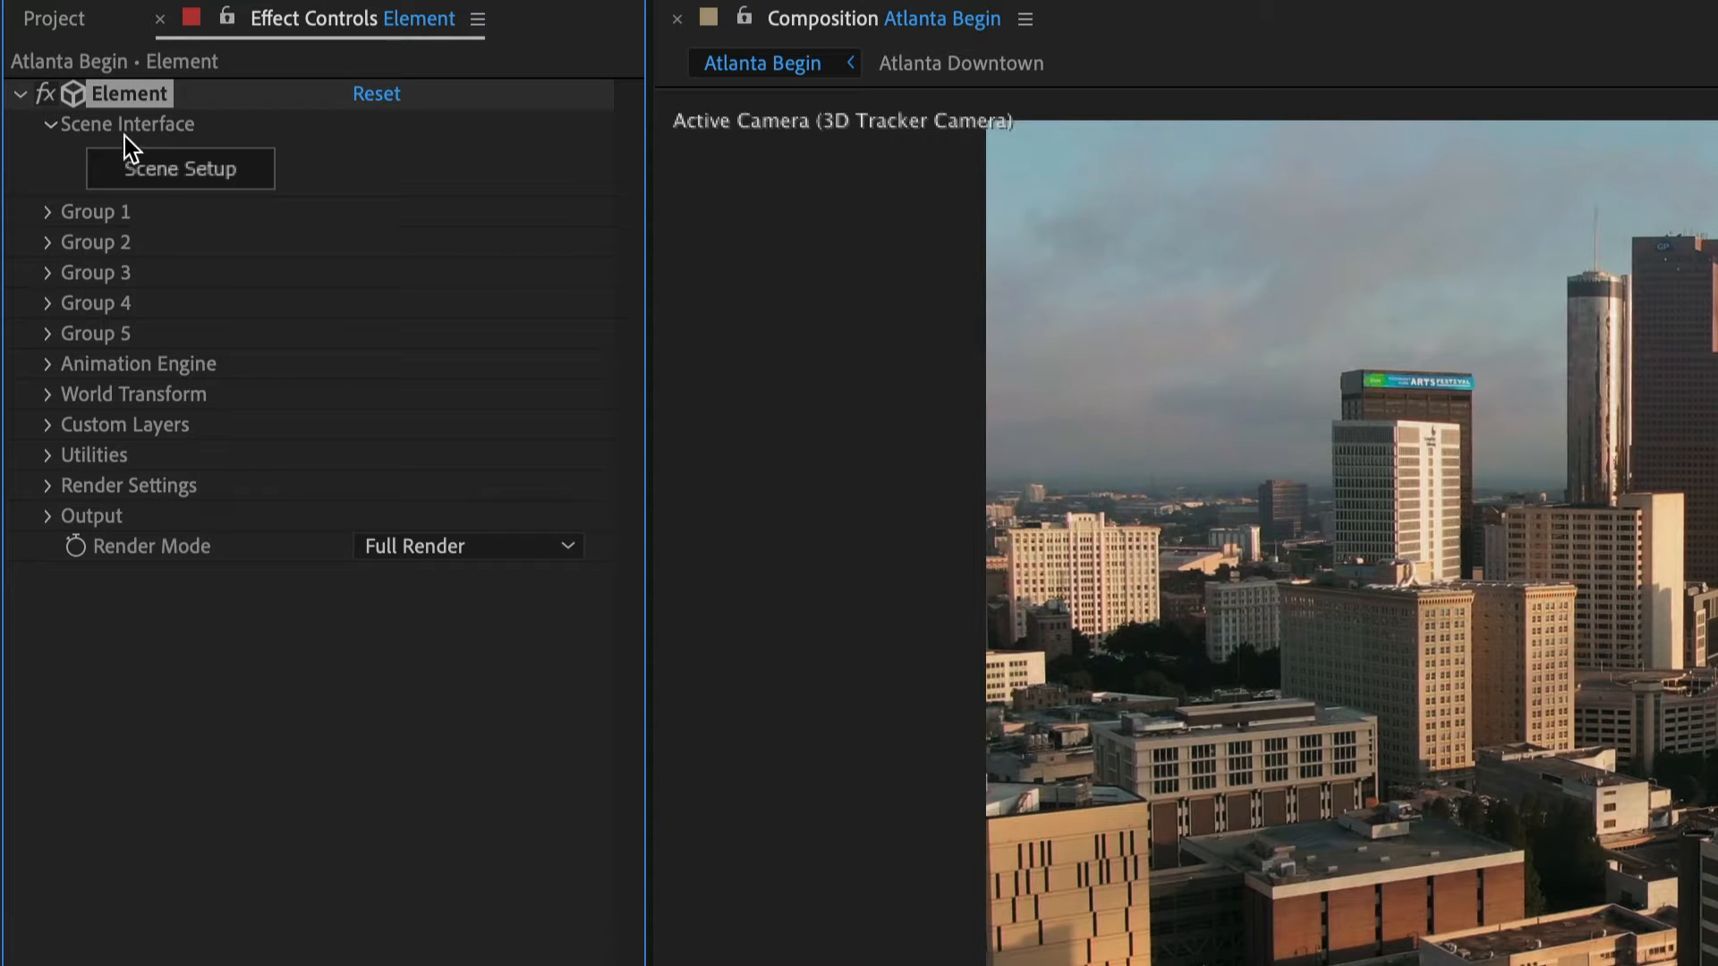
# Step: Extrude the ATLANTA text in Element's Scene Setup and orbit the preview to view it at an angle
pyautogui.click(161, 172)
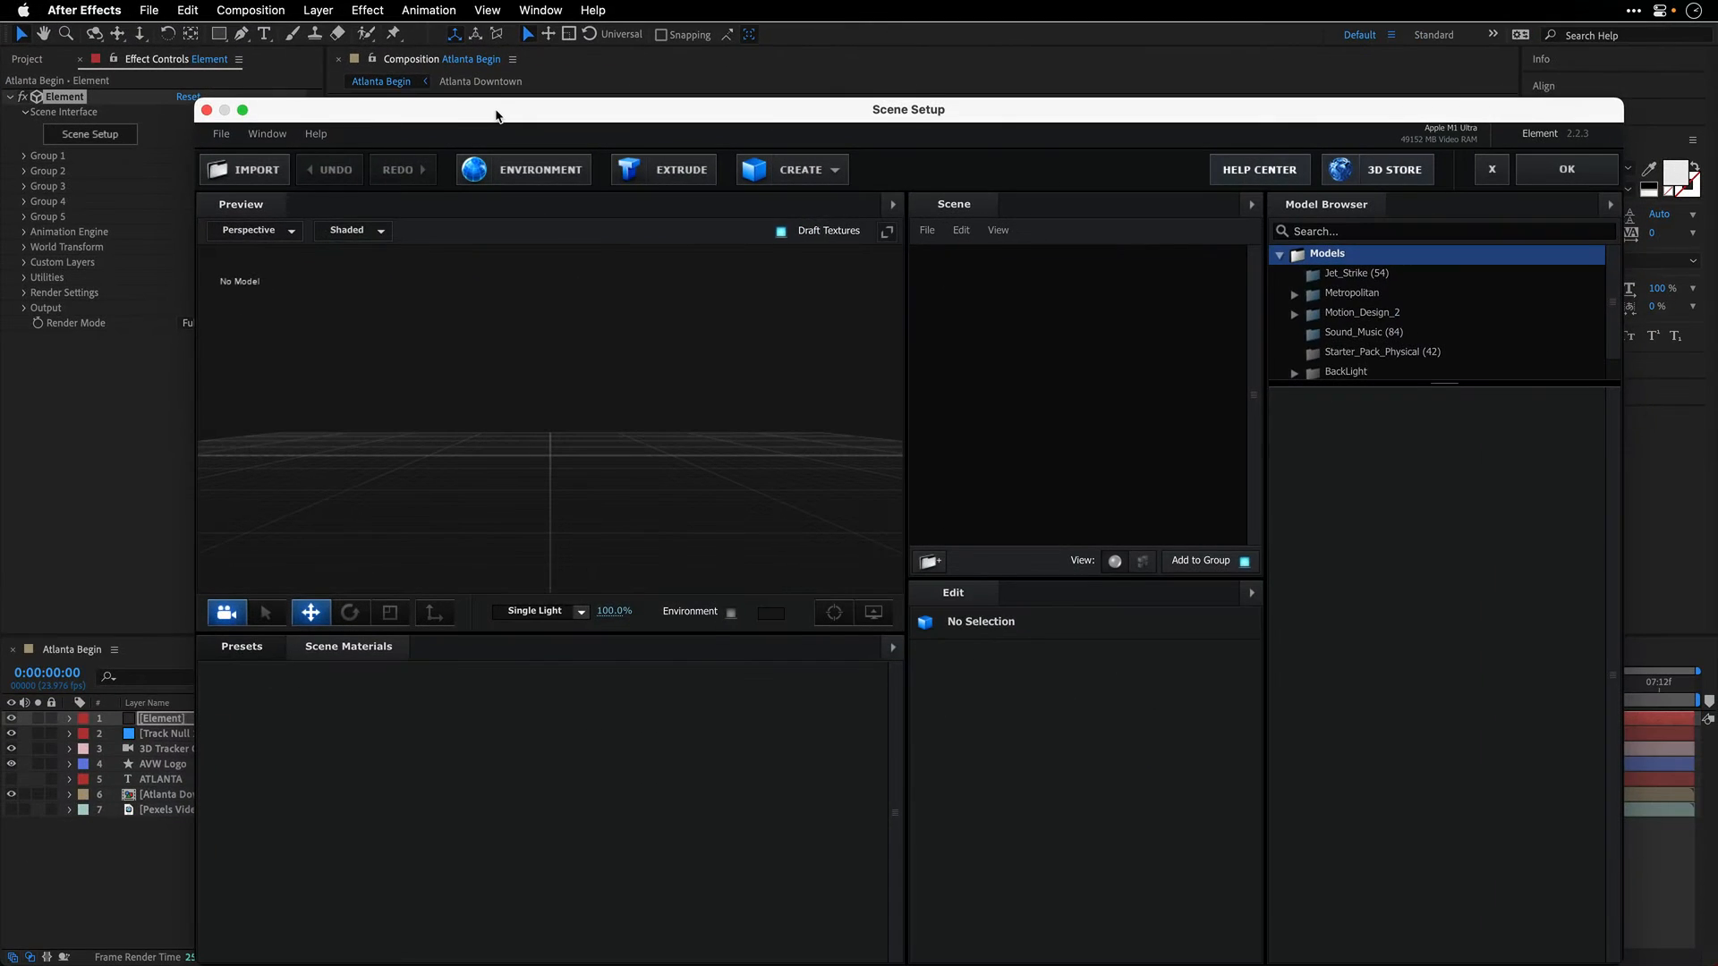
pyautogui.moveTo(972, 121); pyautogui.dragTo(950, 2)
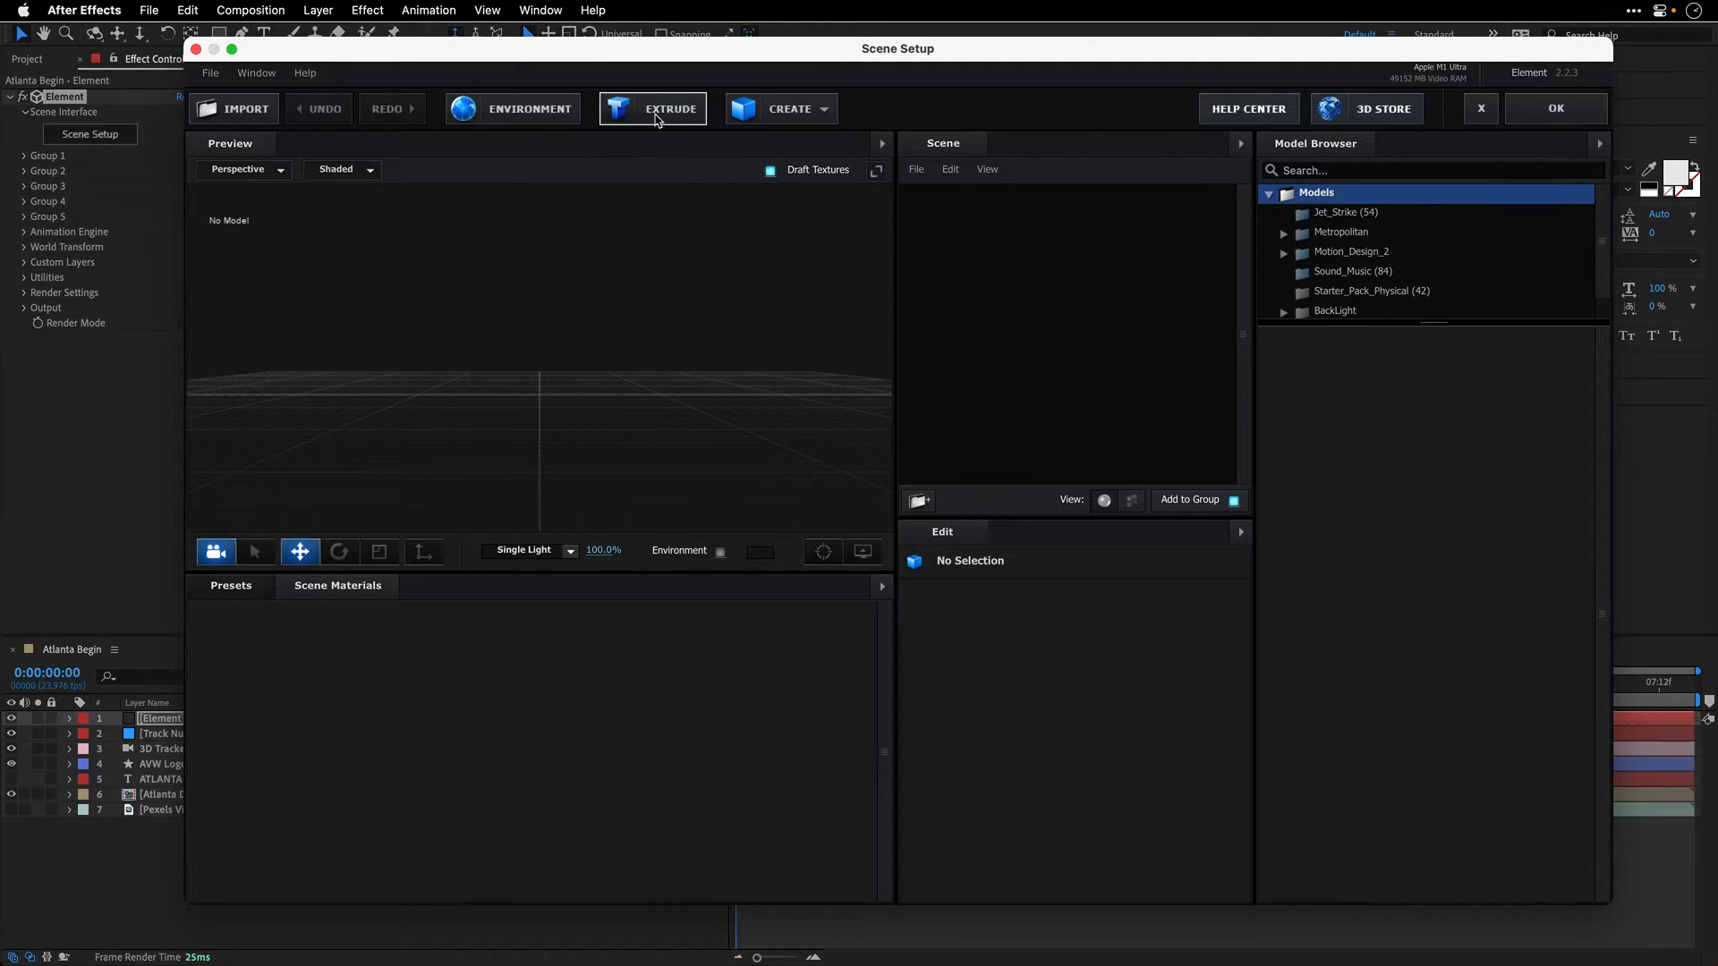
pyautogui.click(656, 119)
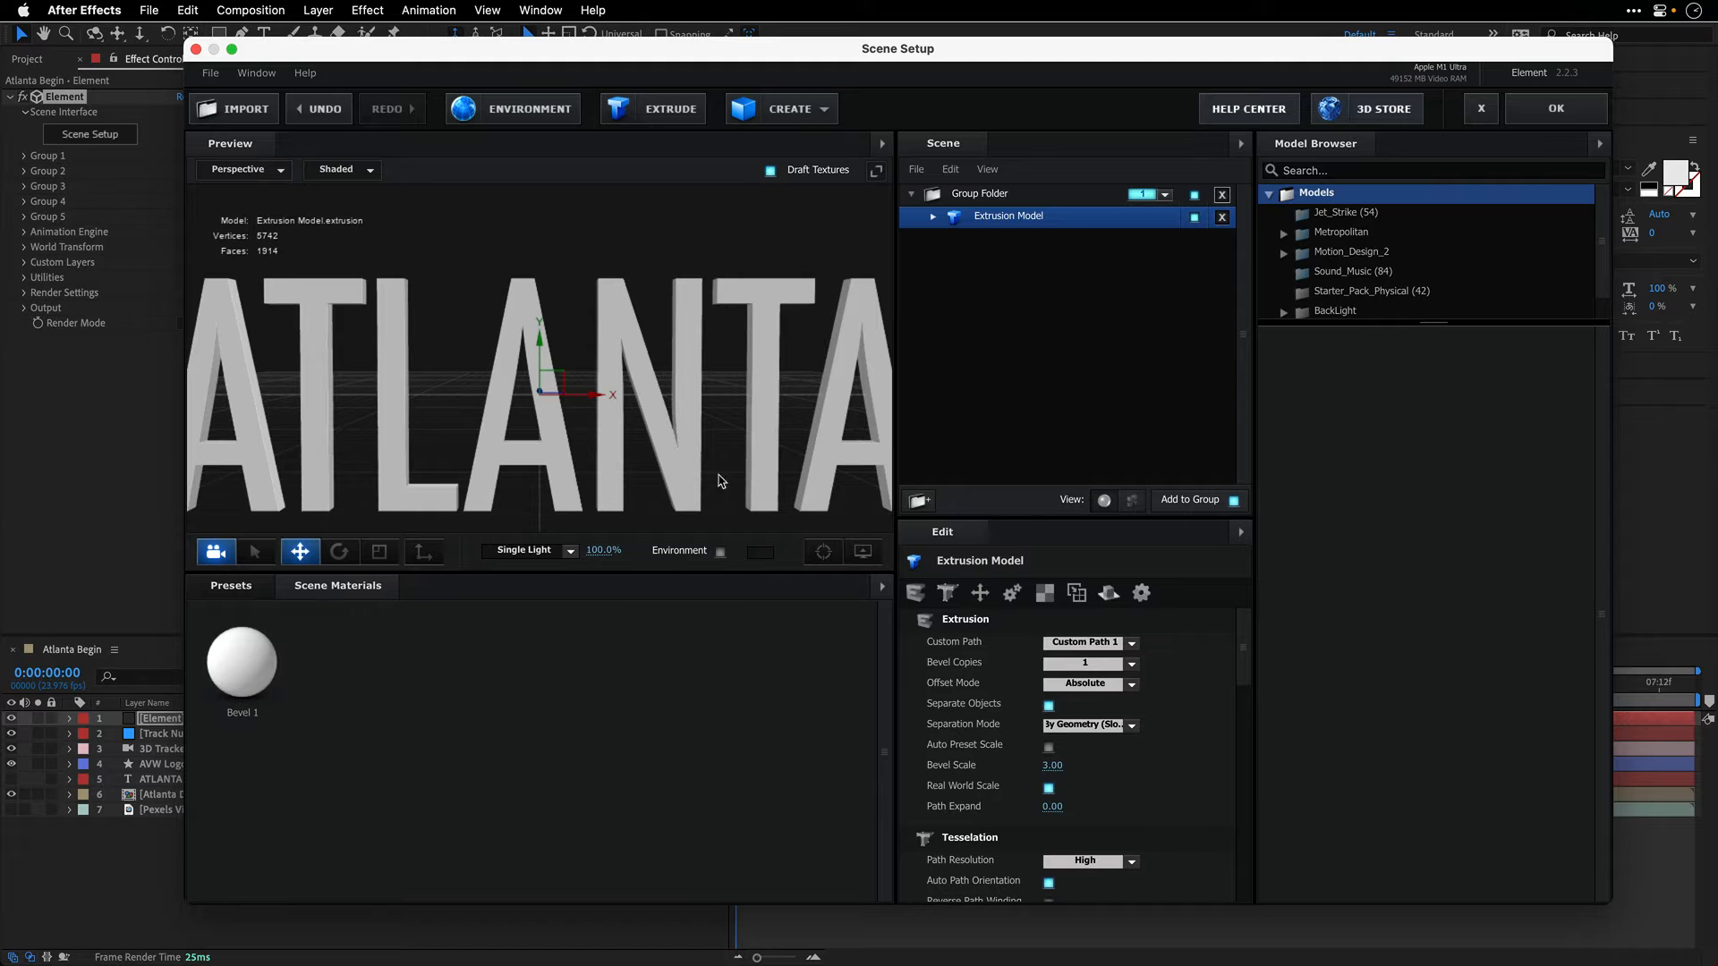
pyautogui.moveTo(622, 377); pyautogui.dragTo(339, 507)
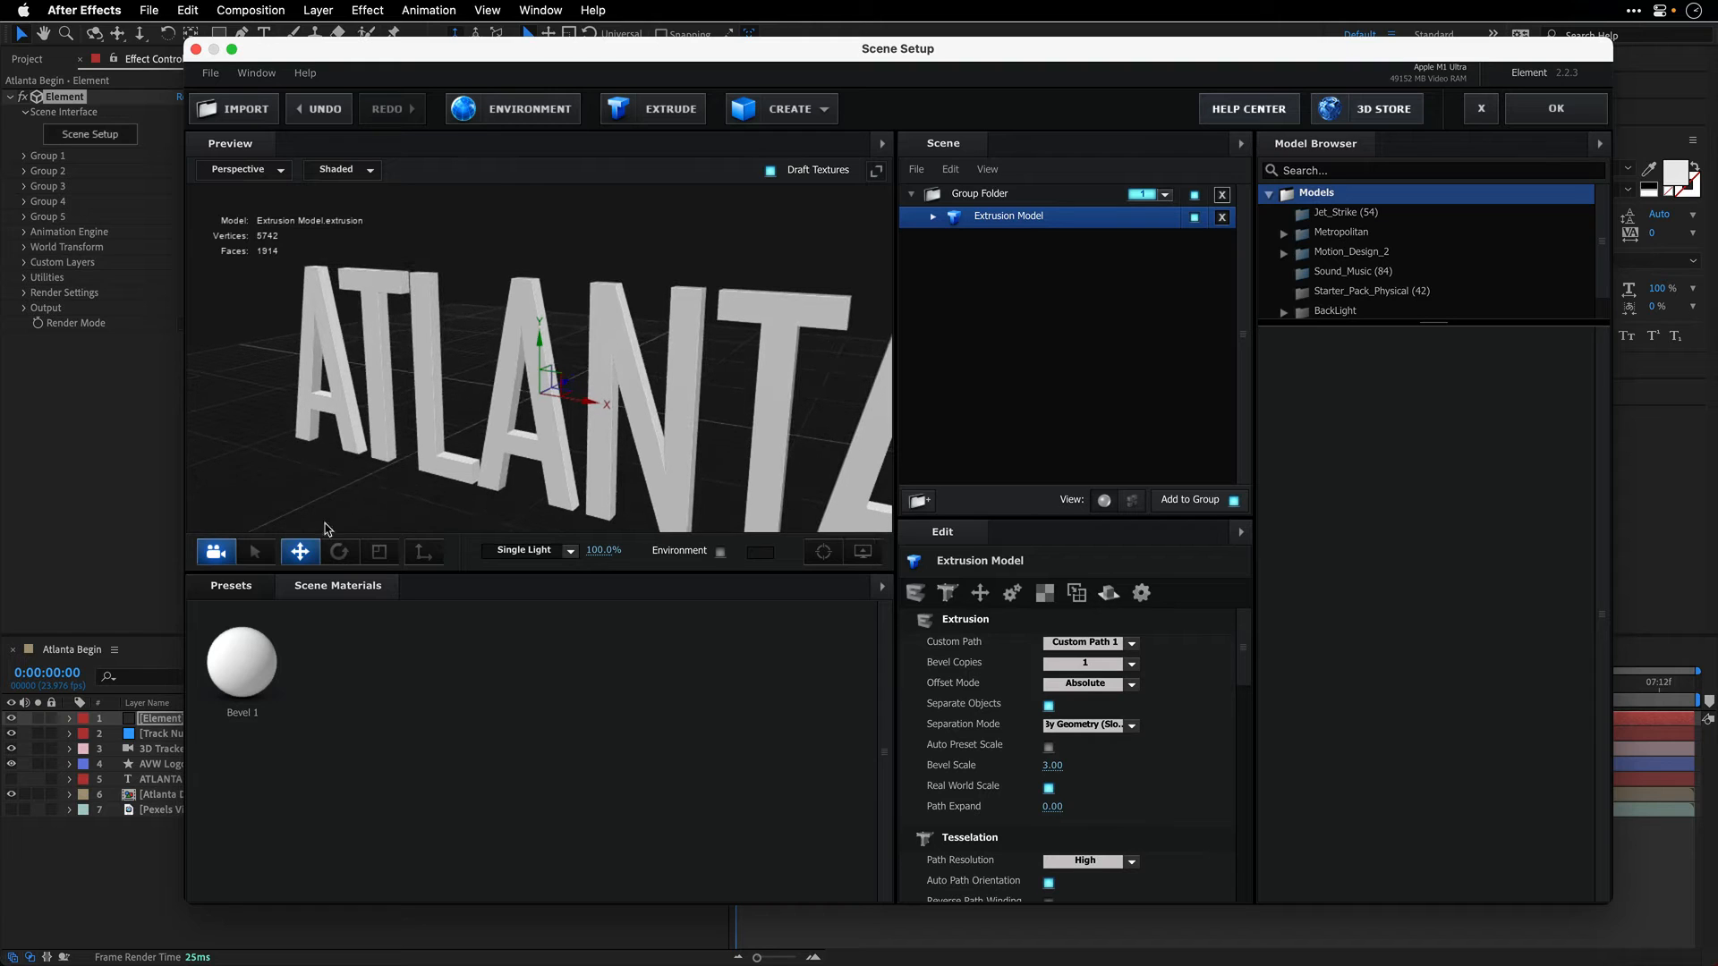
# Step: Apply the Racing preset from the Physical bevels to the extruded text and accept the scene
pyautogui.click(223, 593)
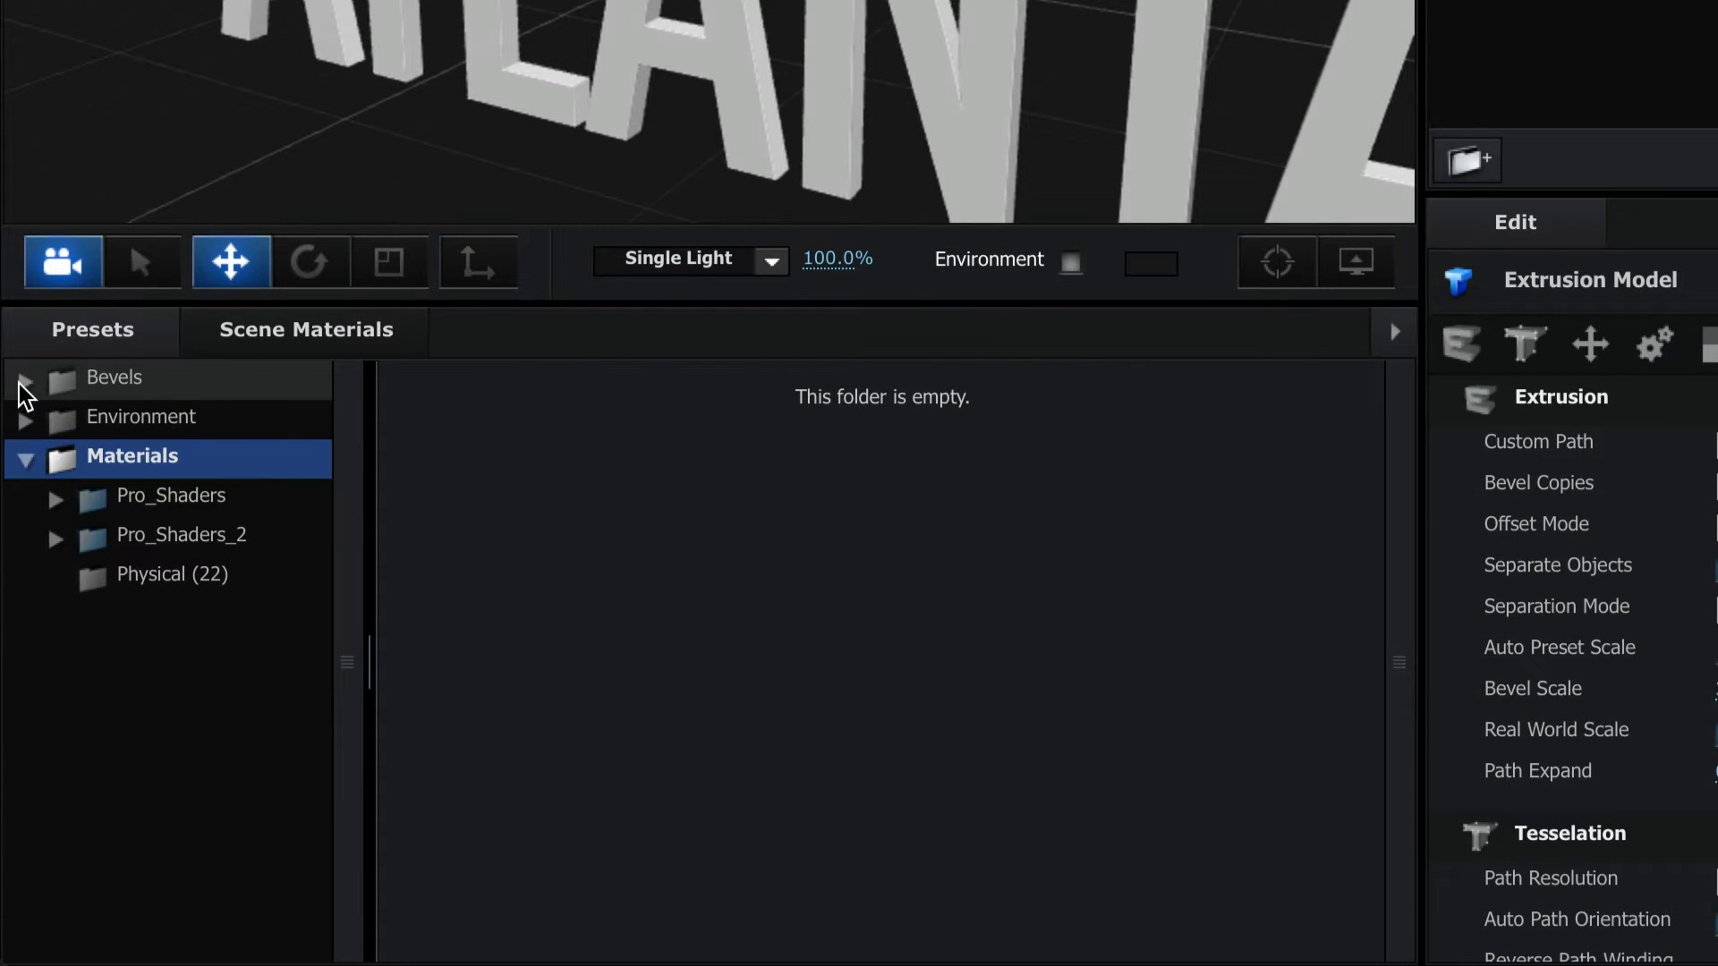
pyautogui.click(19, 383)
pyautogui.click(149, 419)
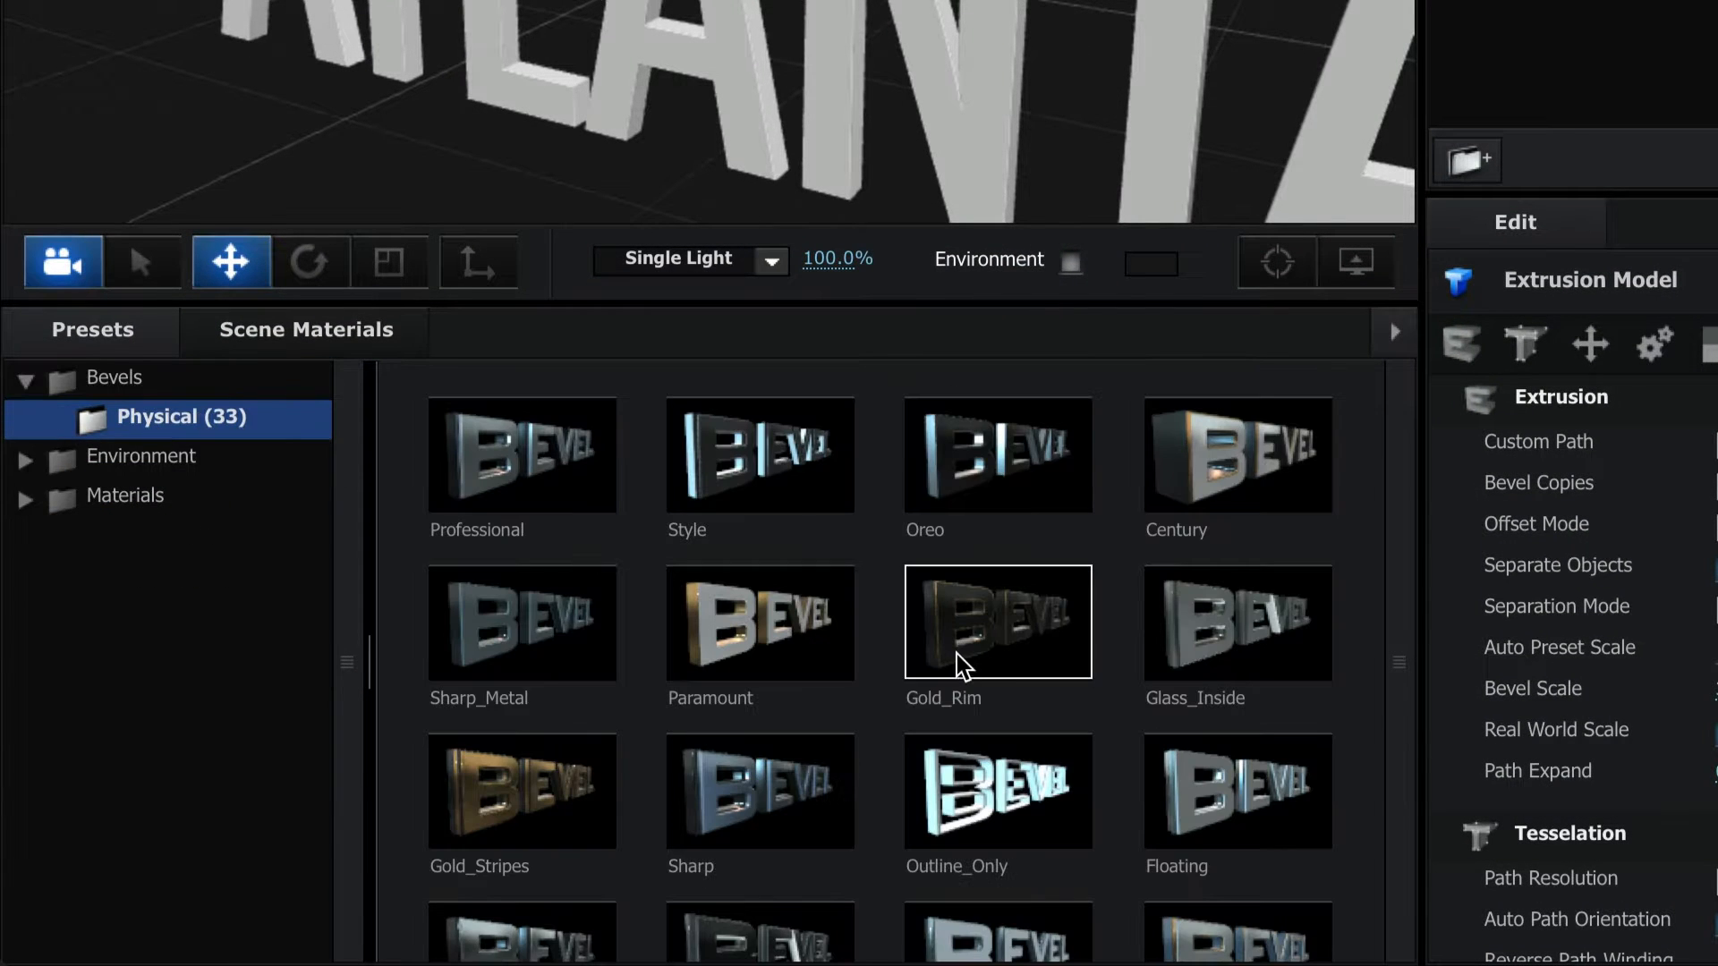
pyautogui.scroll(-5, 952, 662)
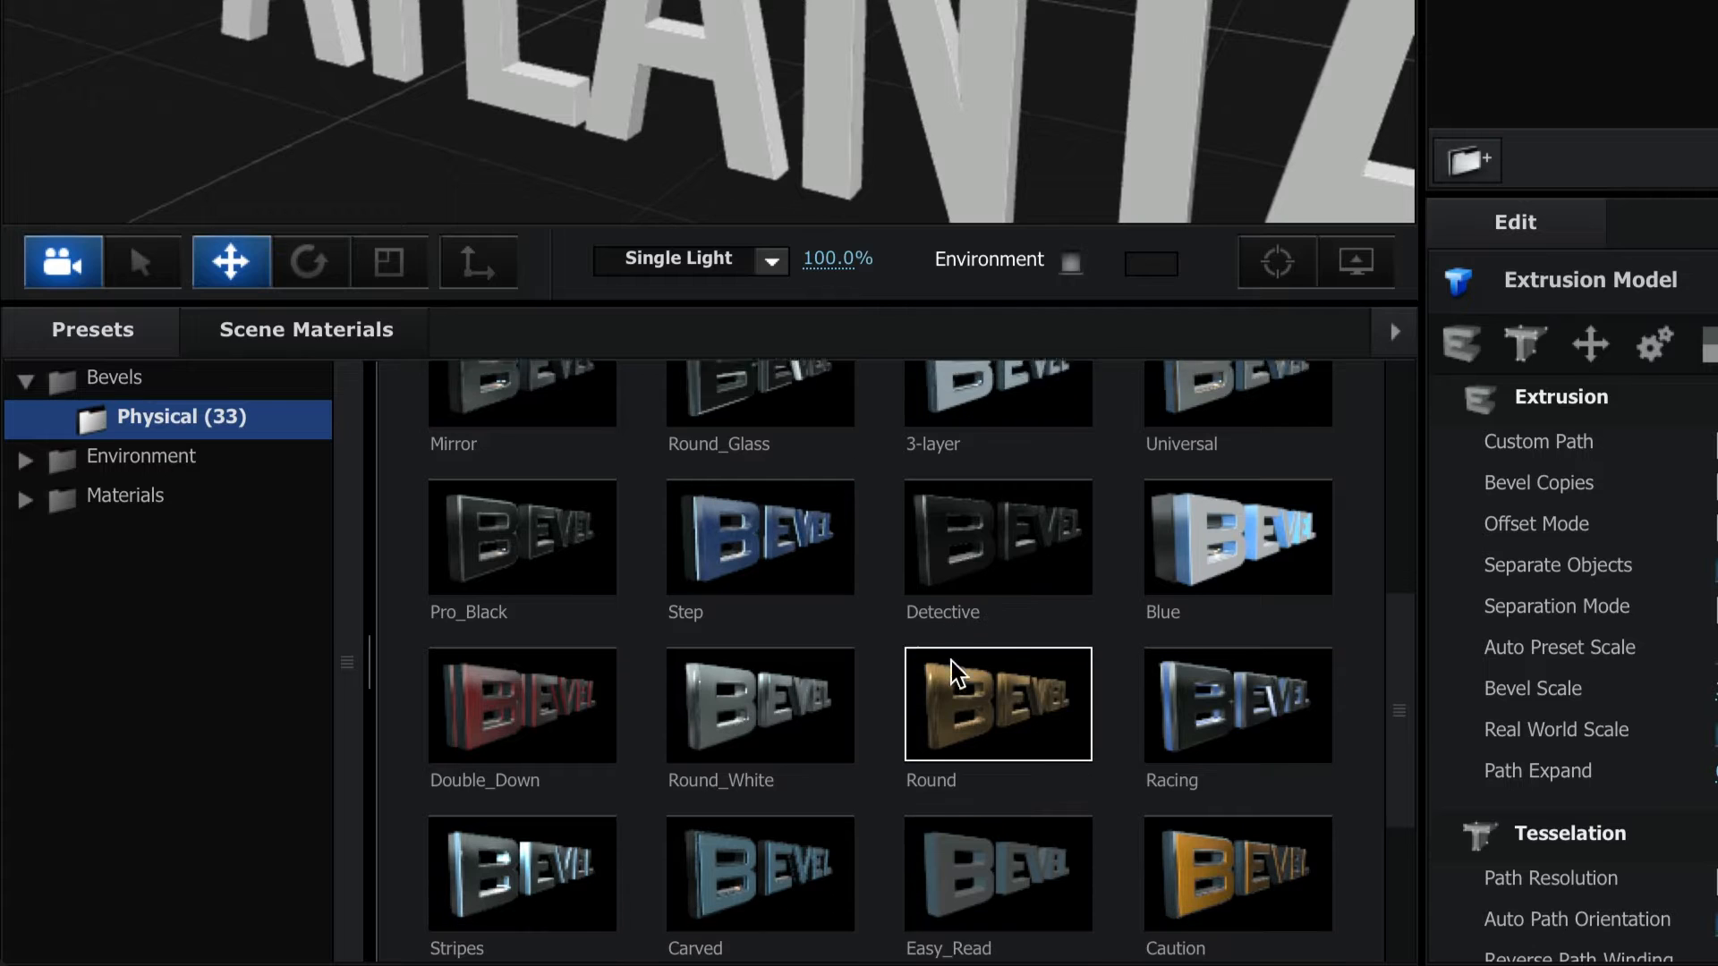
pyautogui.click(1256, 684)
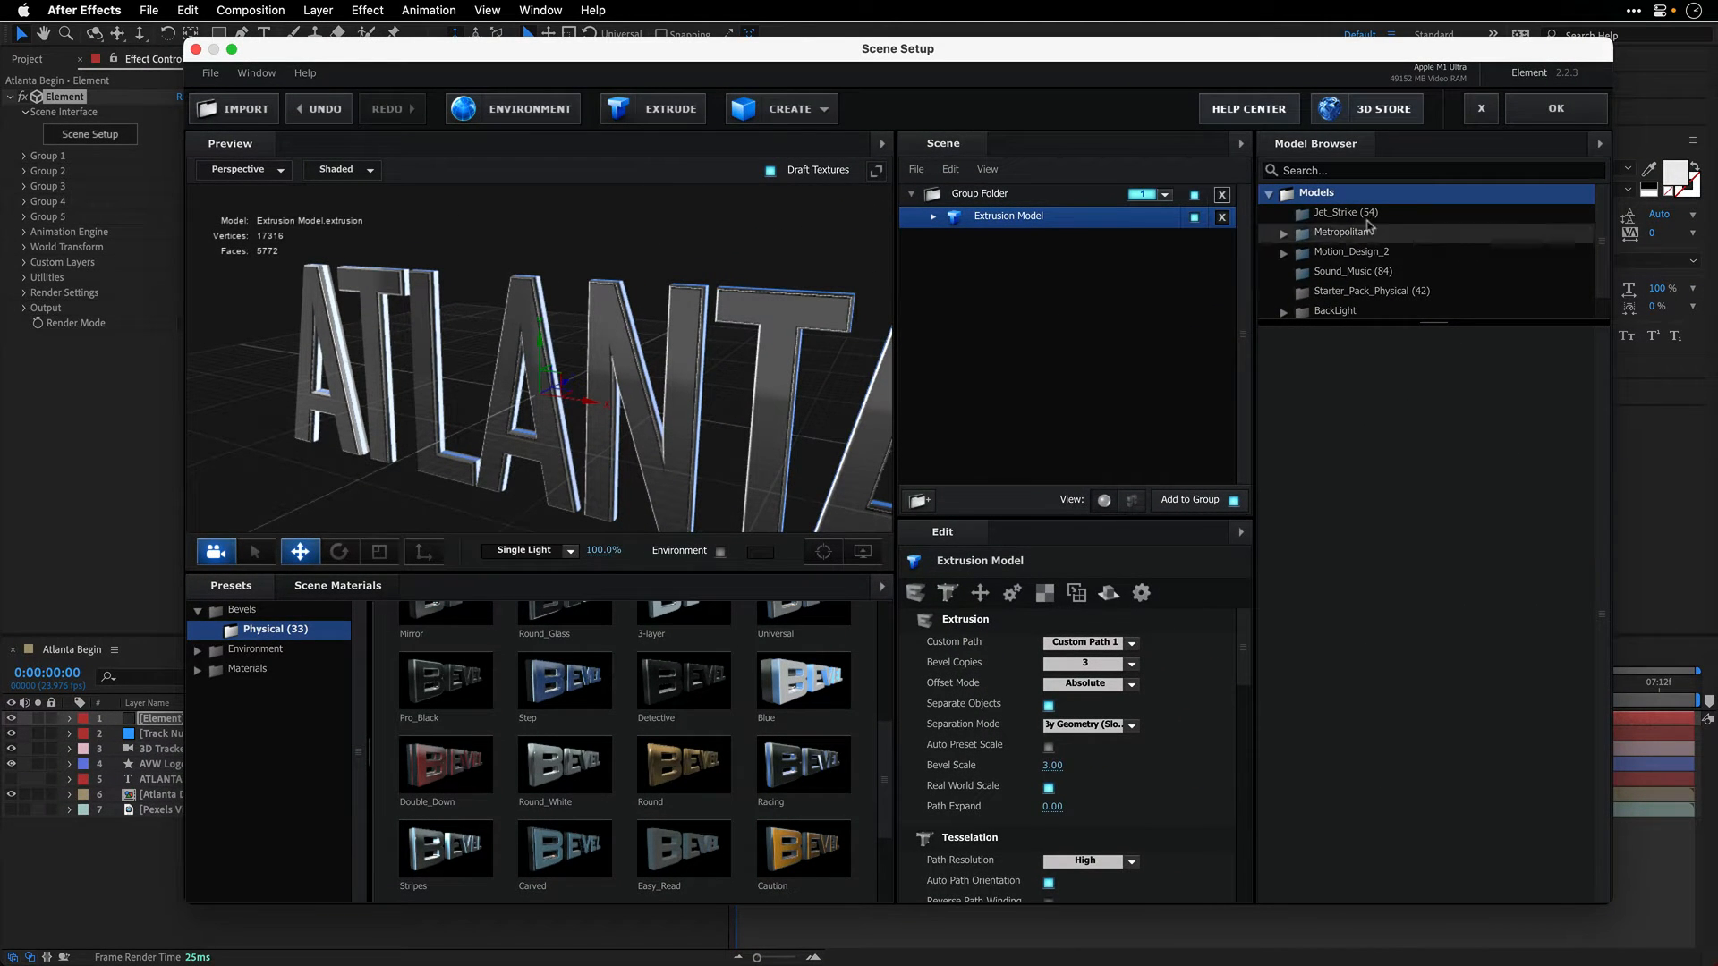
pyautogui.click(1540, 112)
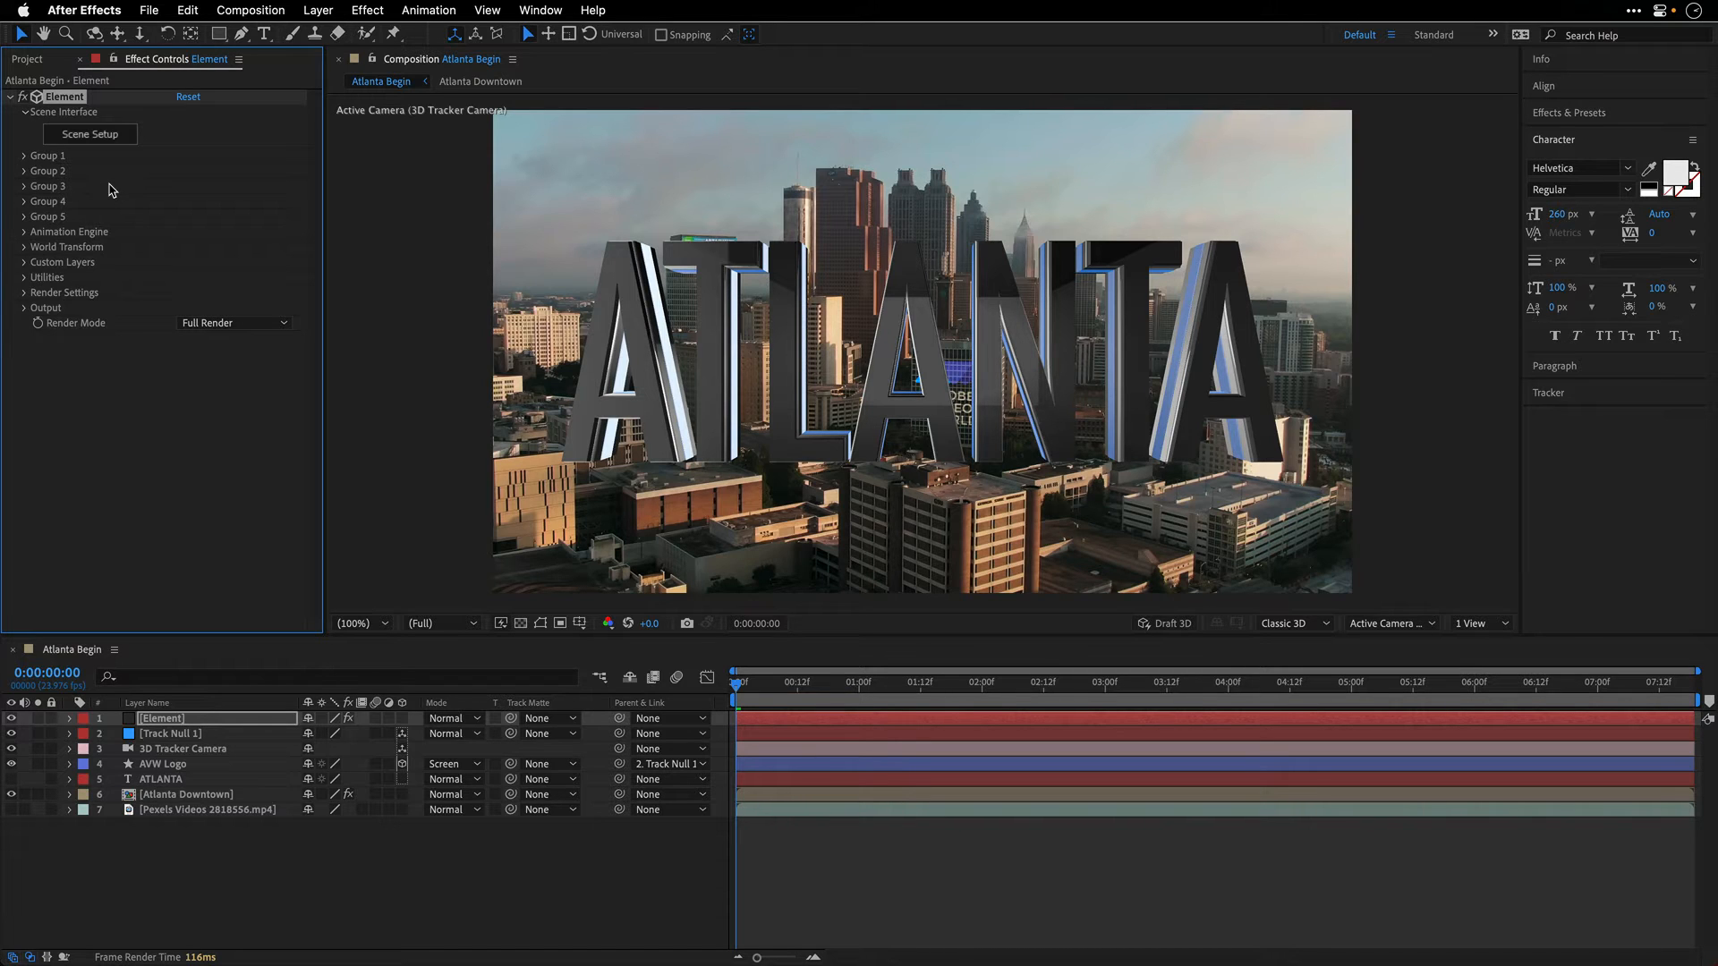
# Step: Preview the composition to check how the 3D title moves with the tracked camera, and return to the first frame
pyautogui.click(198, 881)
pyautogui.press('space')
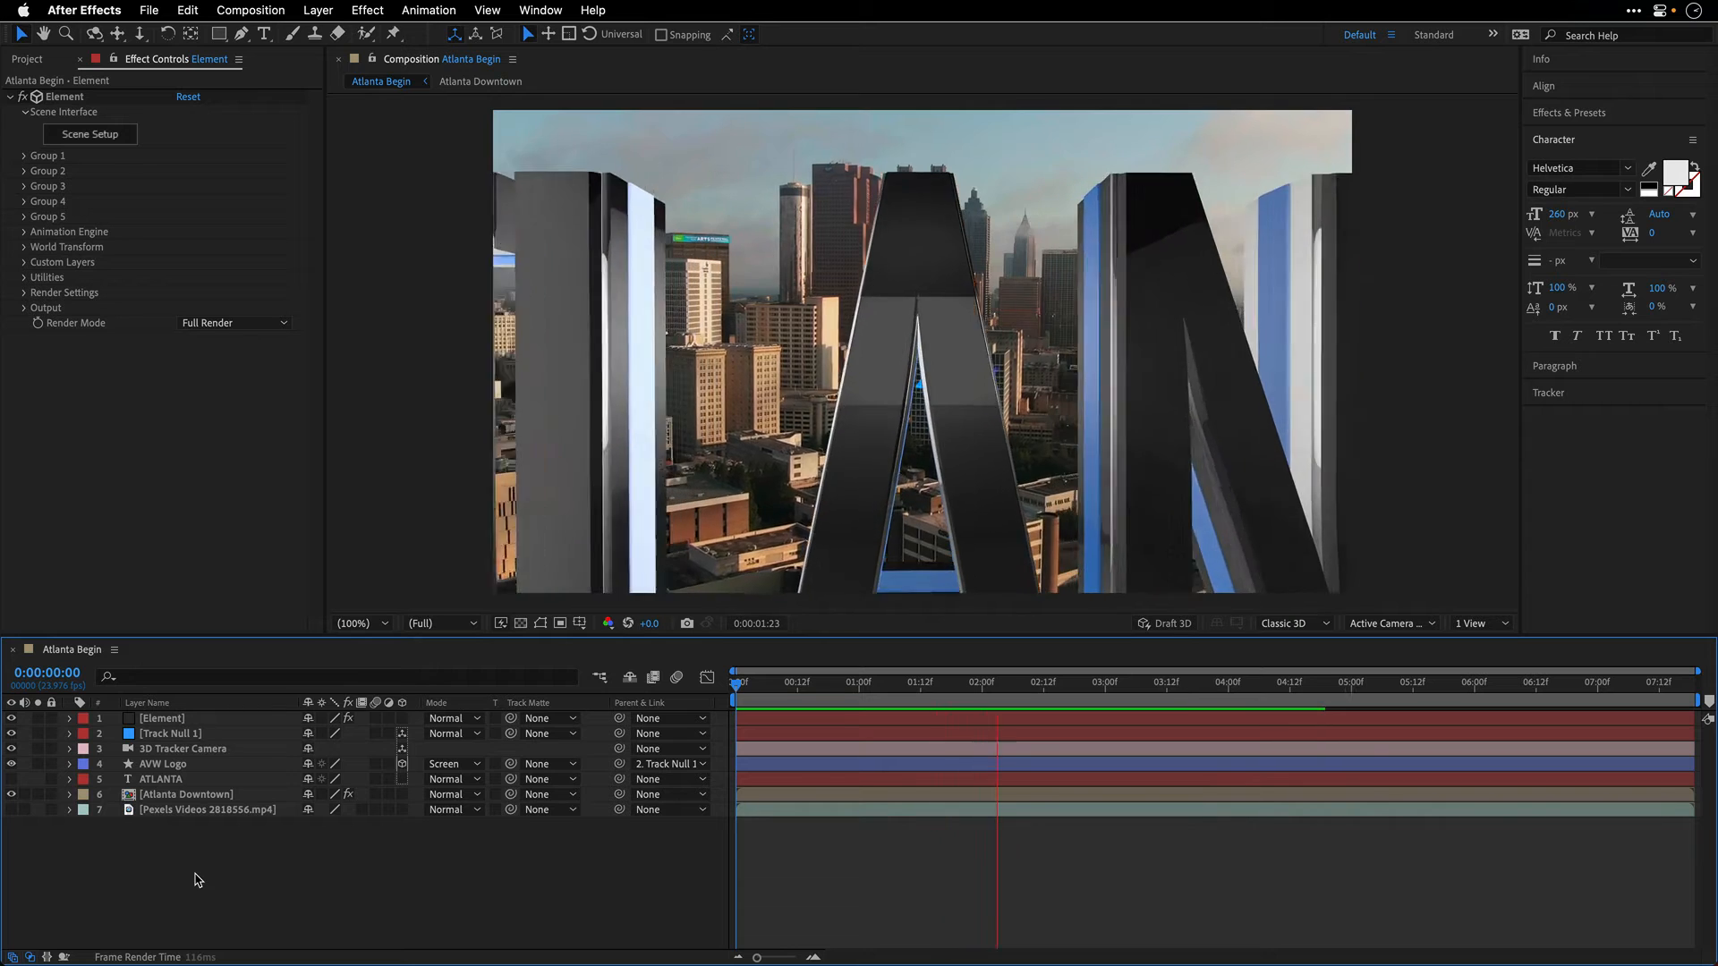
pyautogui.moveTo(1232, 687); pyautogui.dragTo(656, 712)
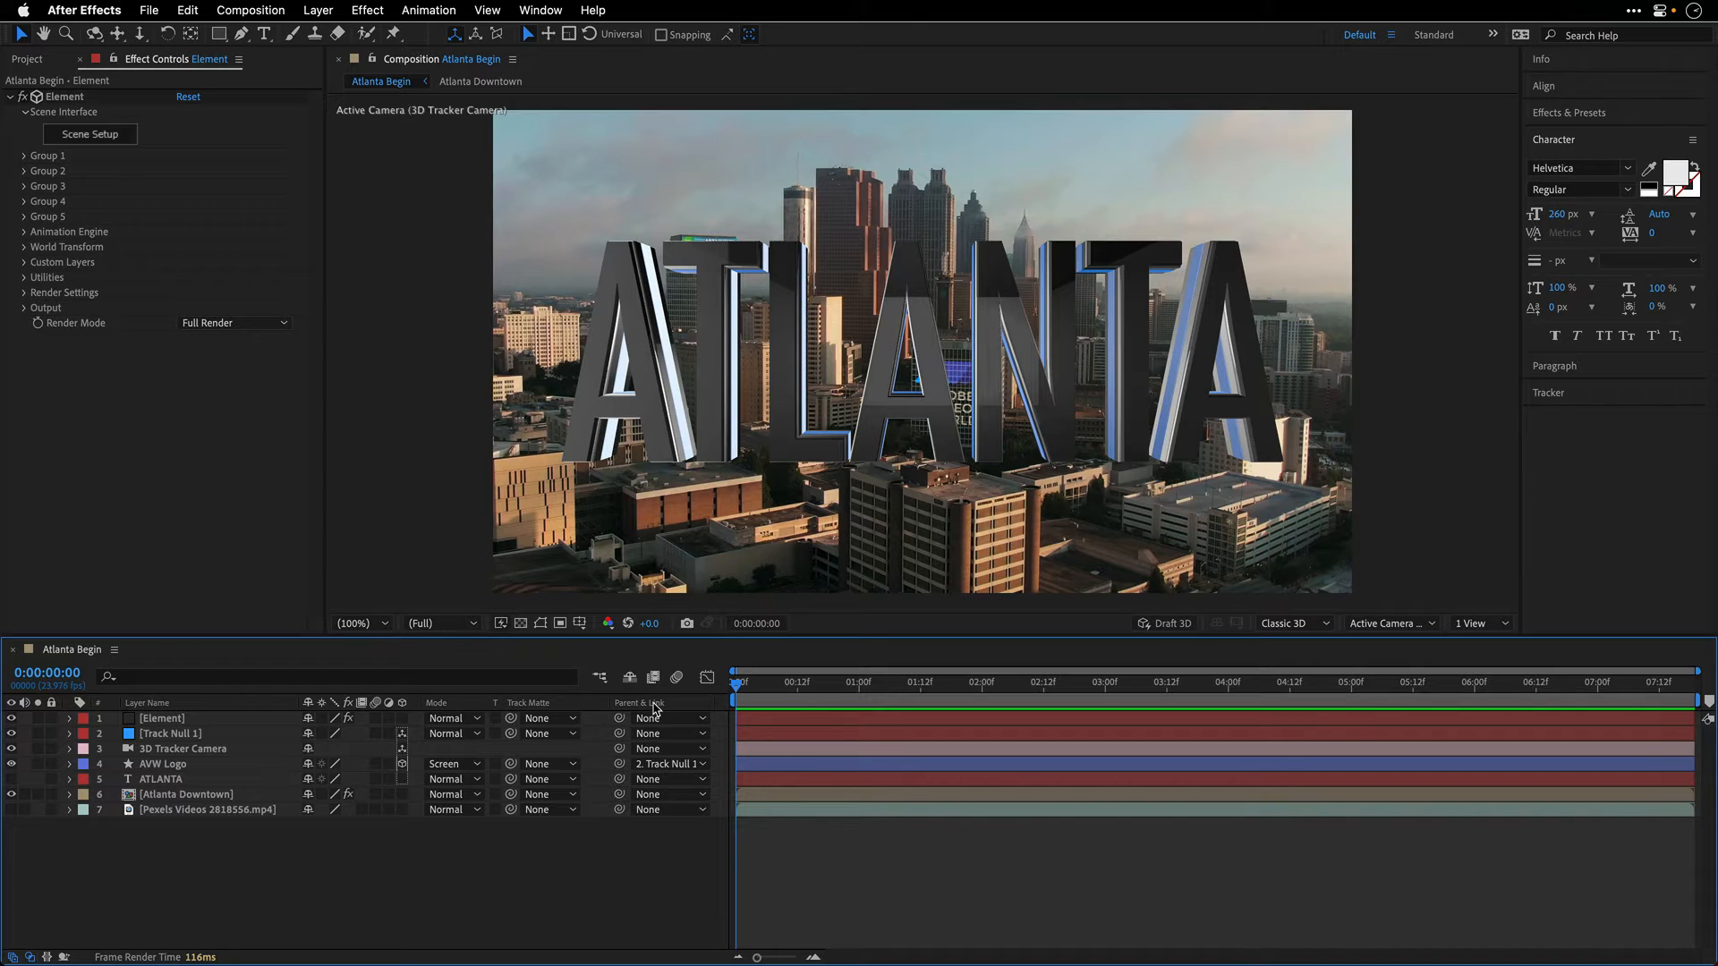
# Step: Create a group null for Group 1 of the Element effect through its group utilities
pyautogui.click(165, 722)
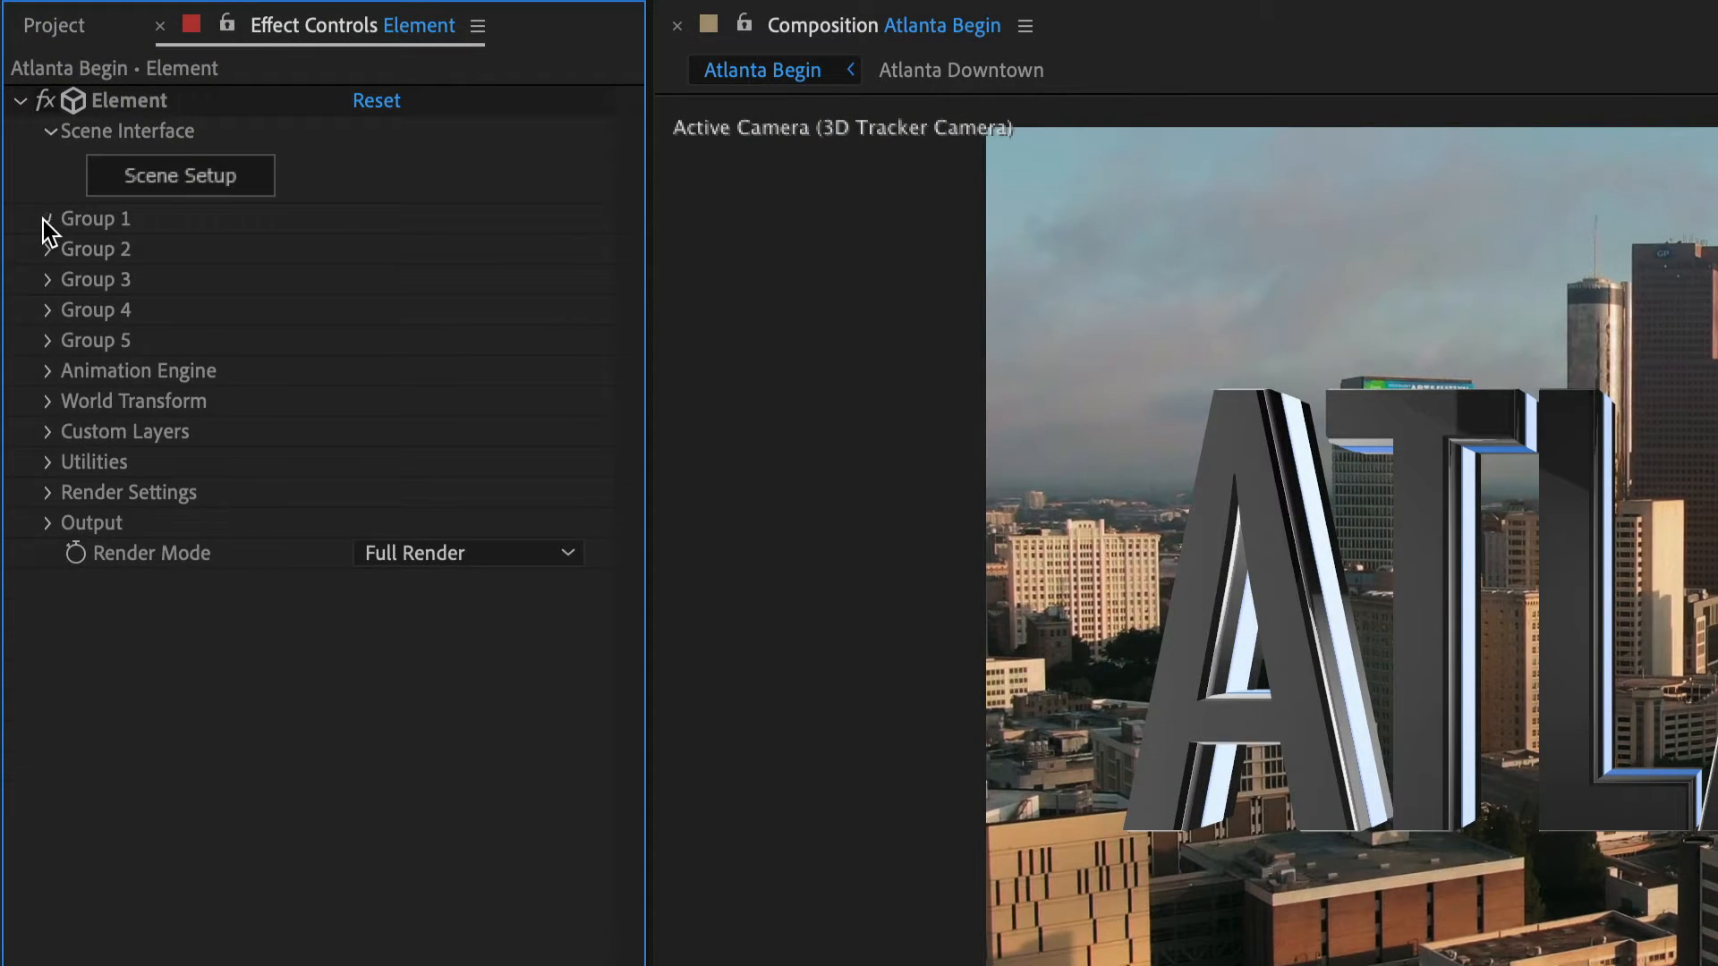
pyautogui.click(48, 220)
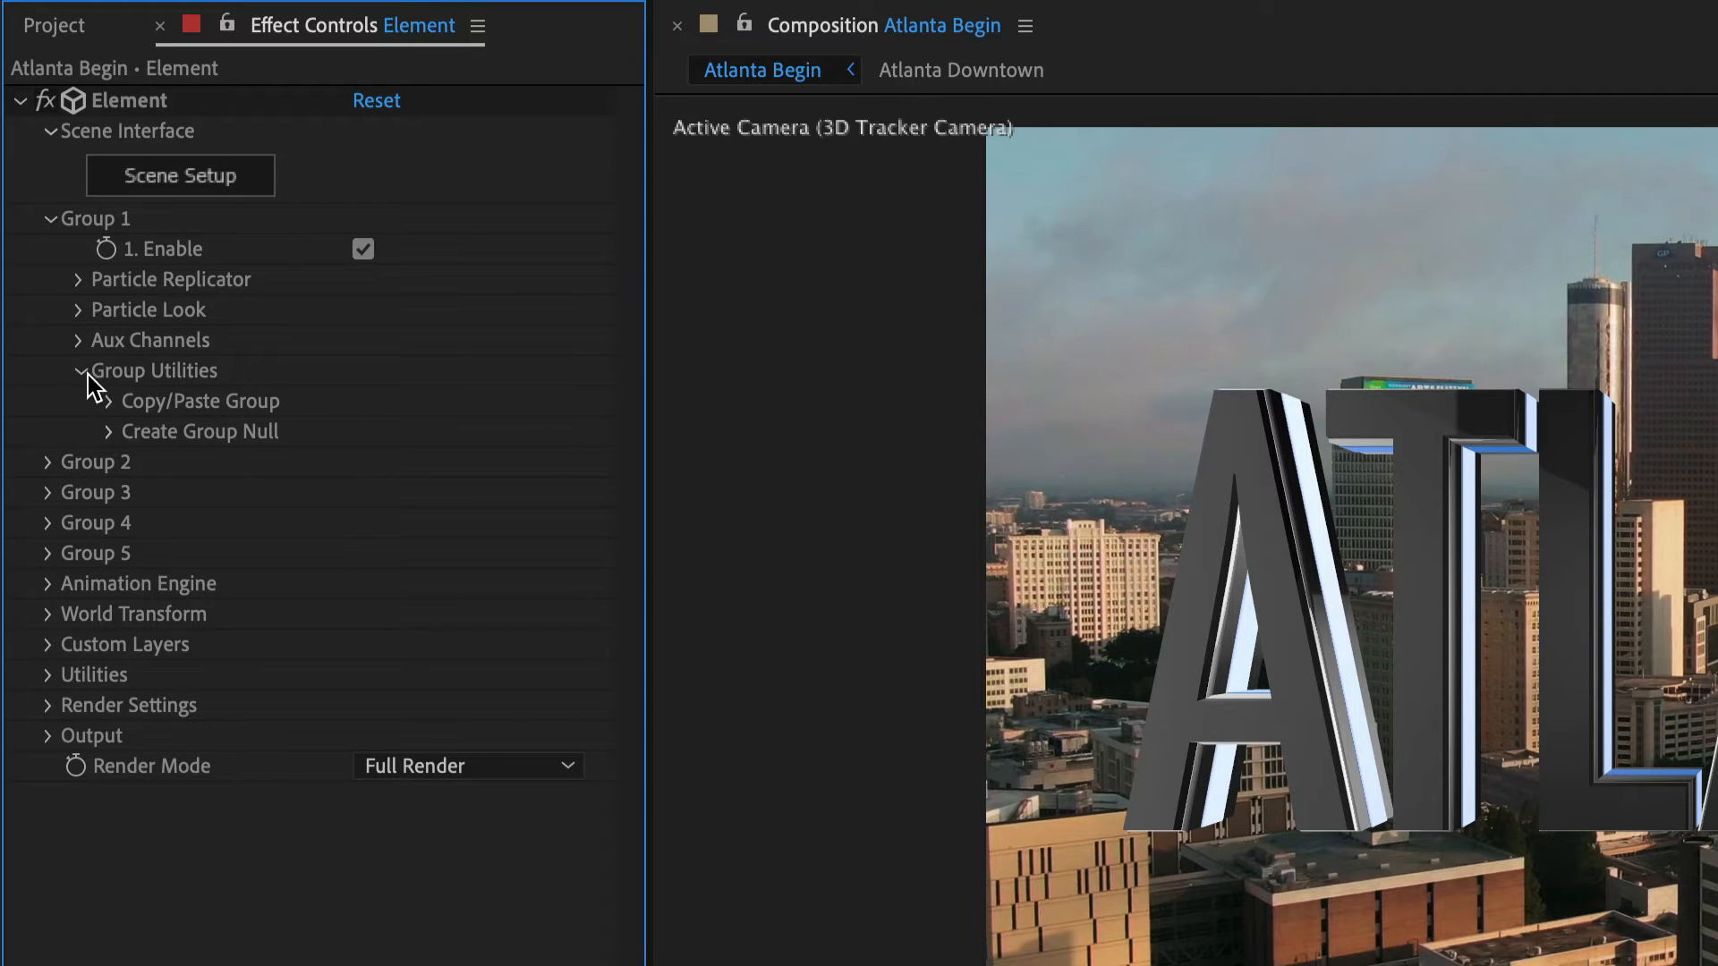
pyautogui.click(109, 433)
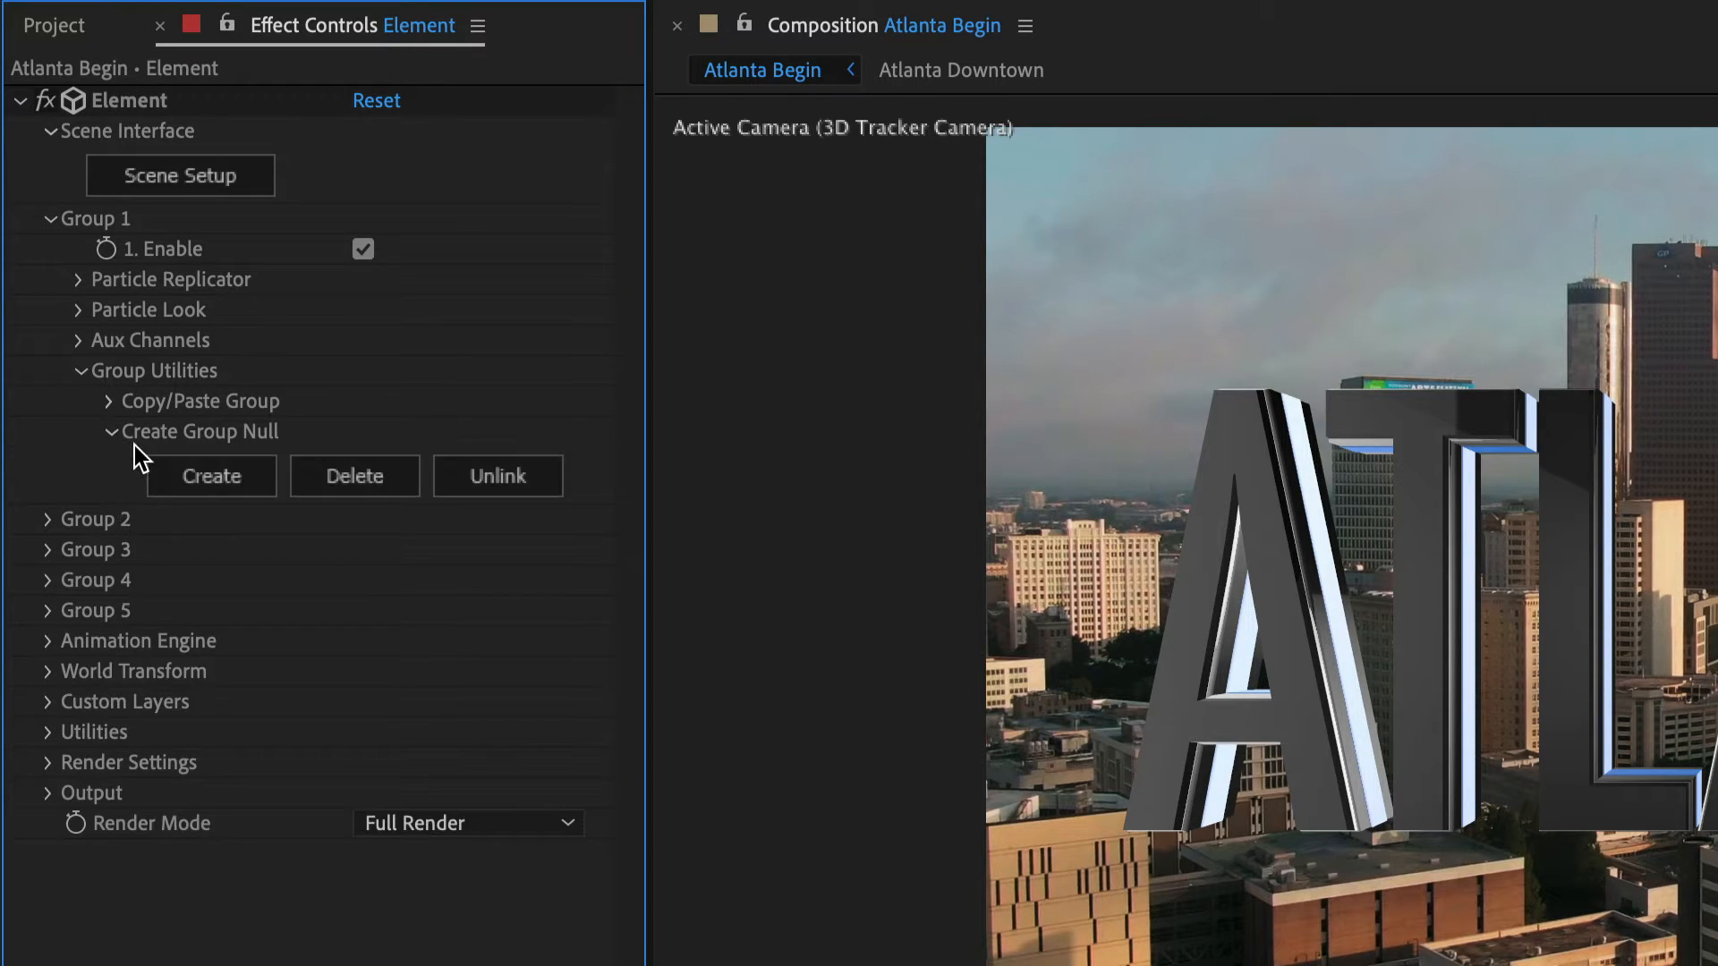
pyautogui.click(200, 475)
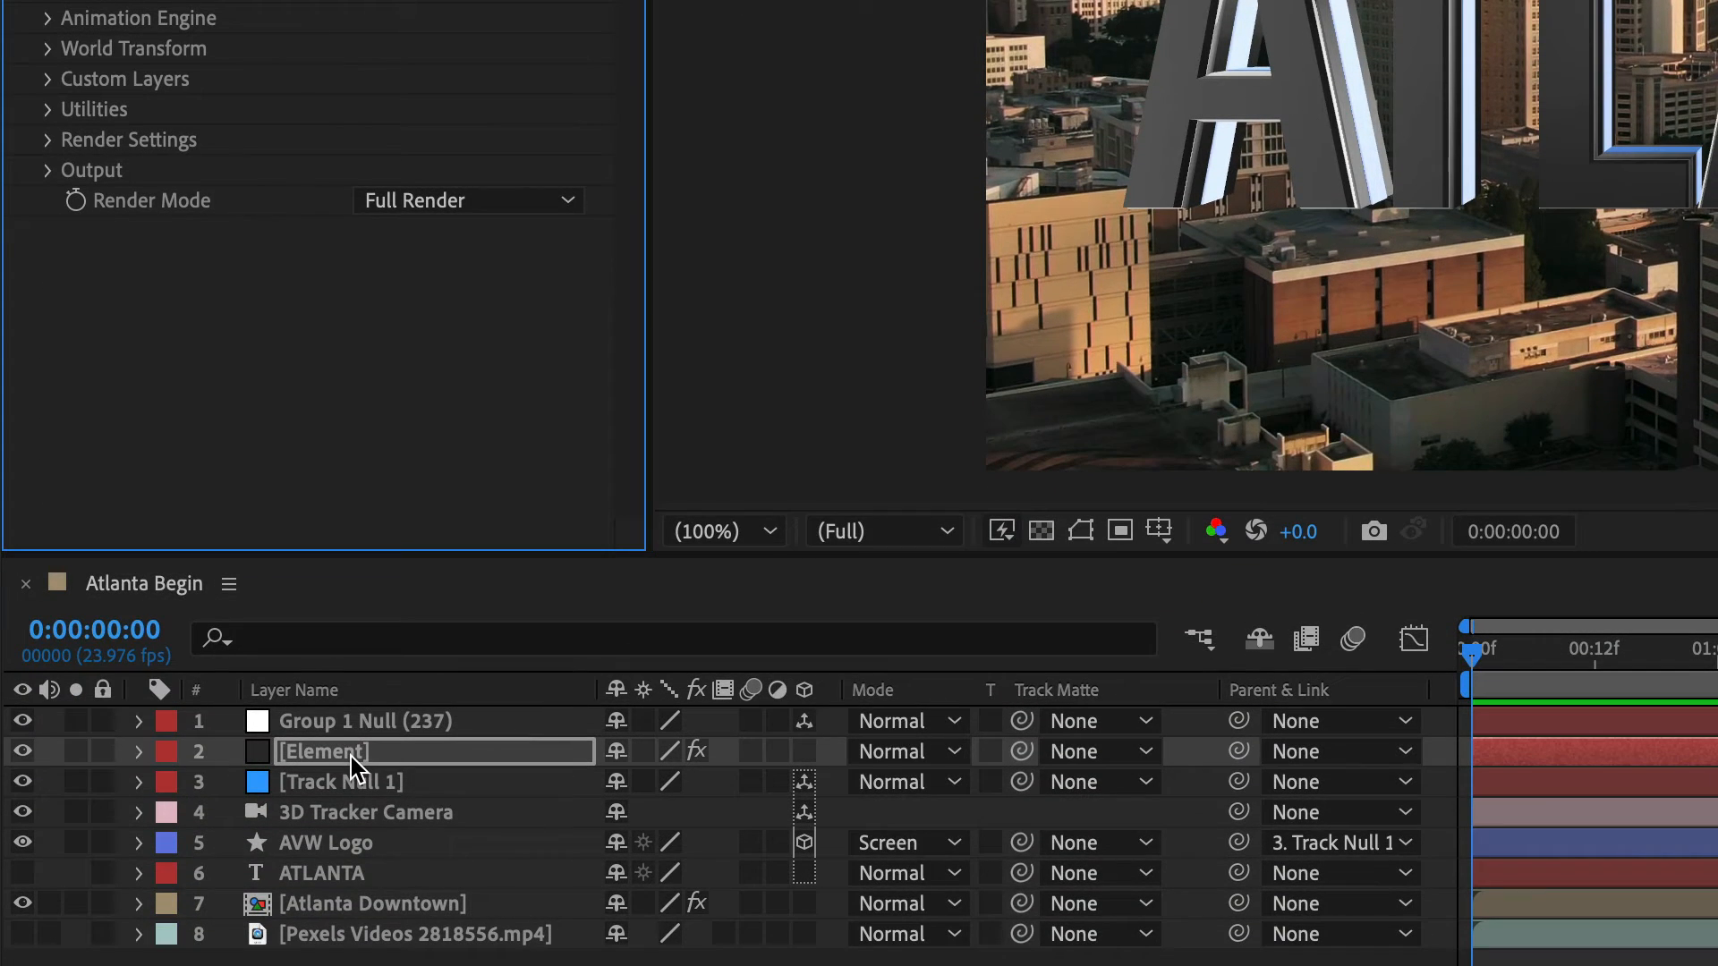
# Step: Rename the Group 1 null layer as Title
pyautogui.click(344, 721)
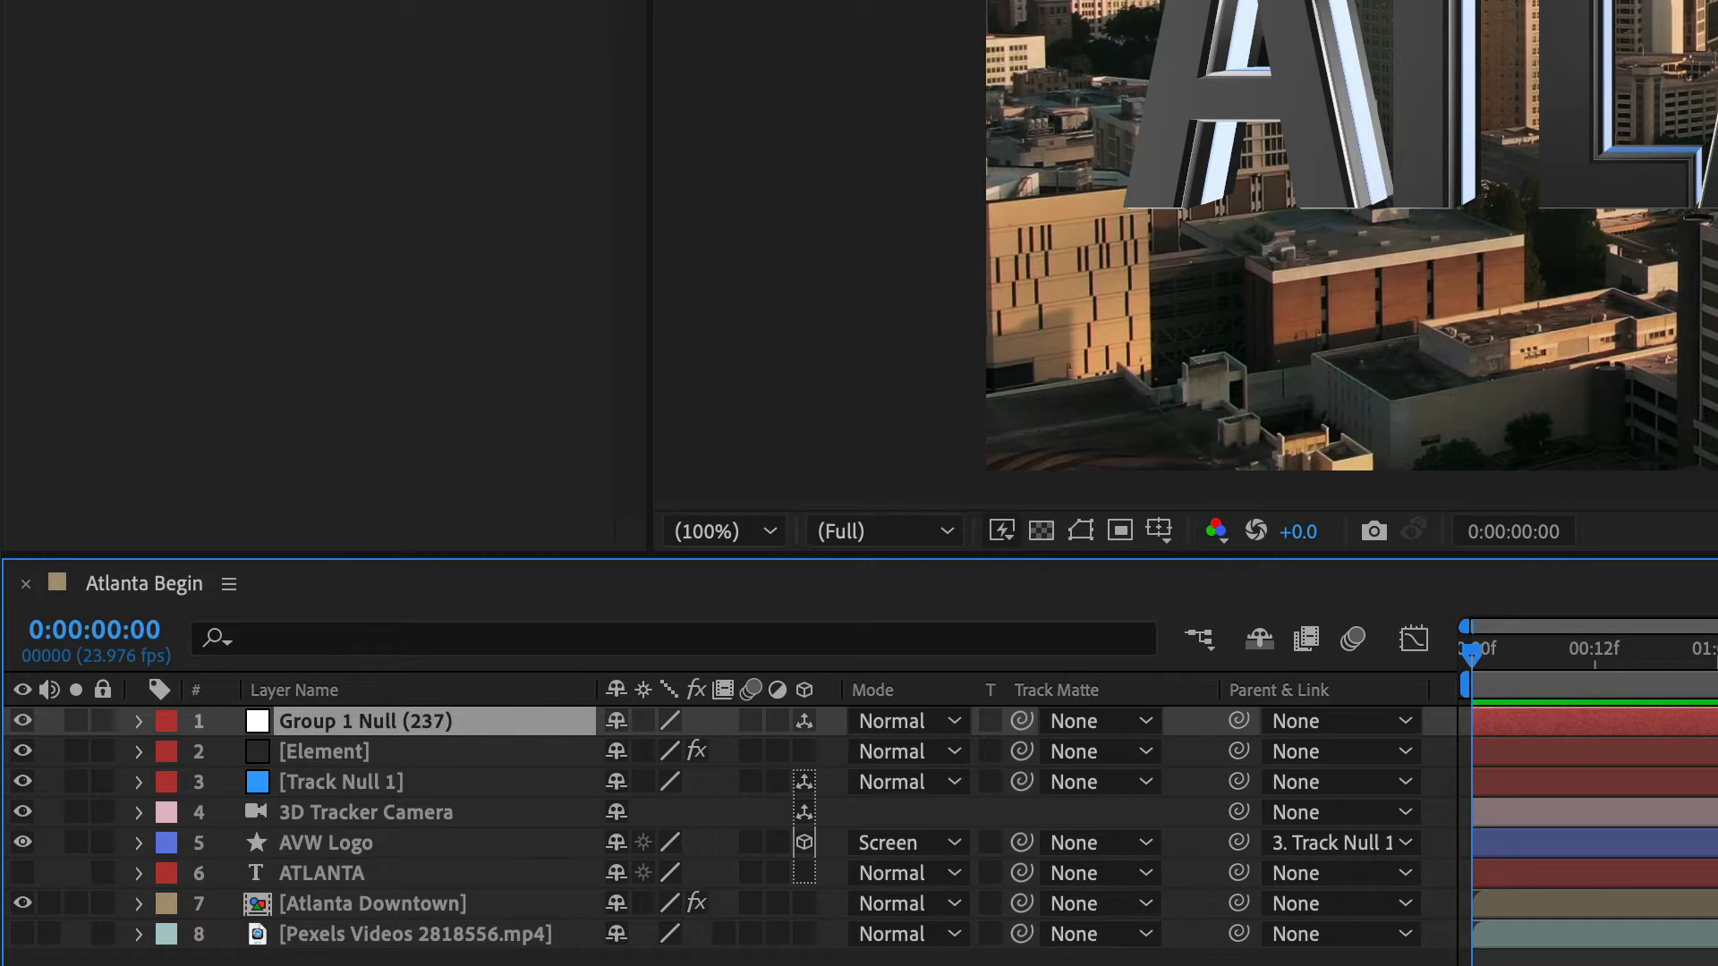
pyautogui.press('Return')
pyautogui.write('Title')
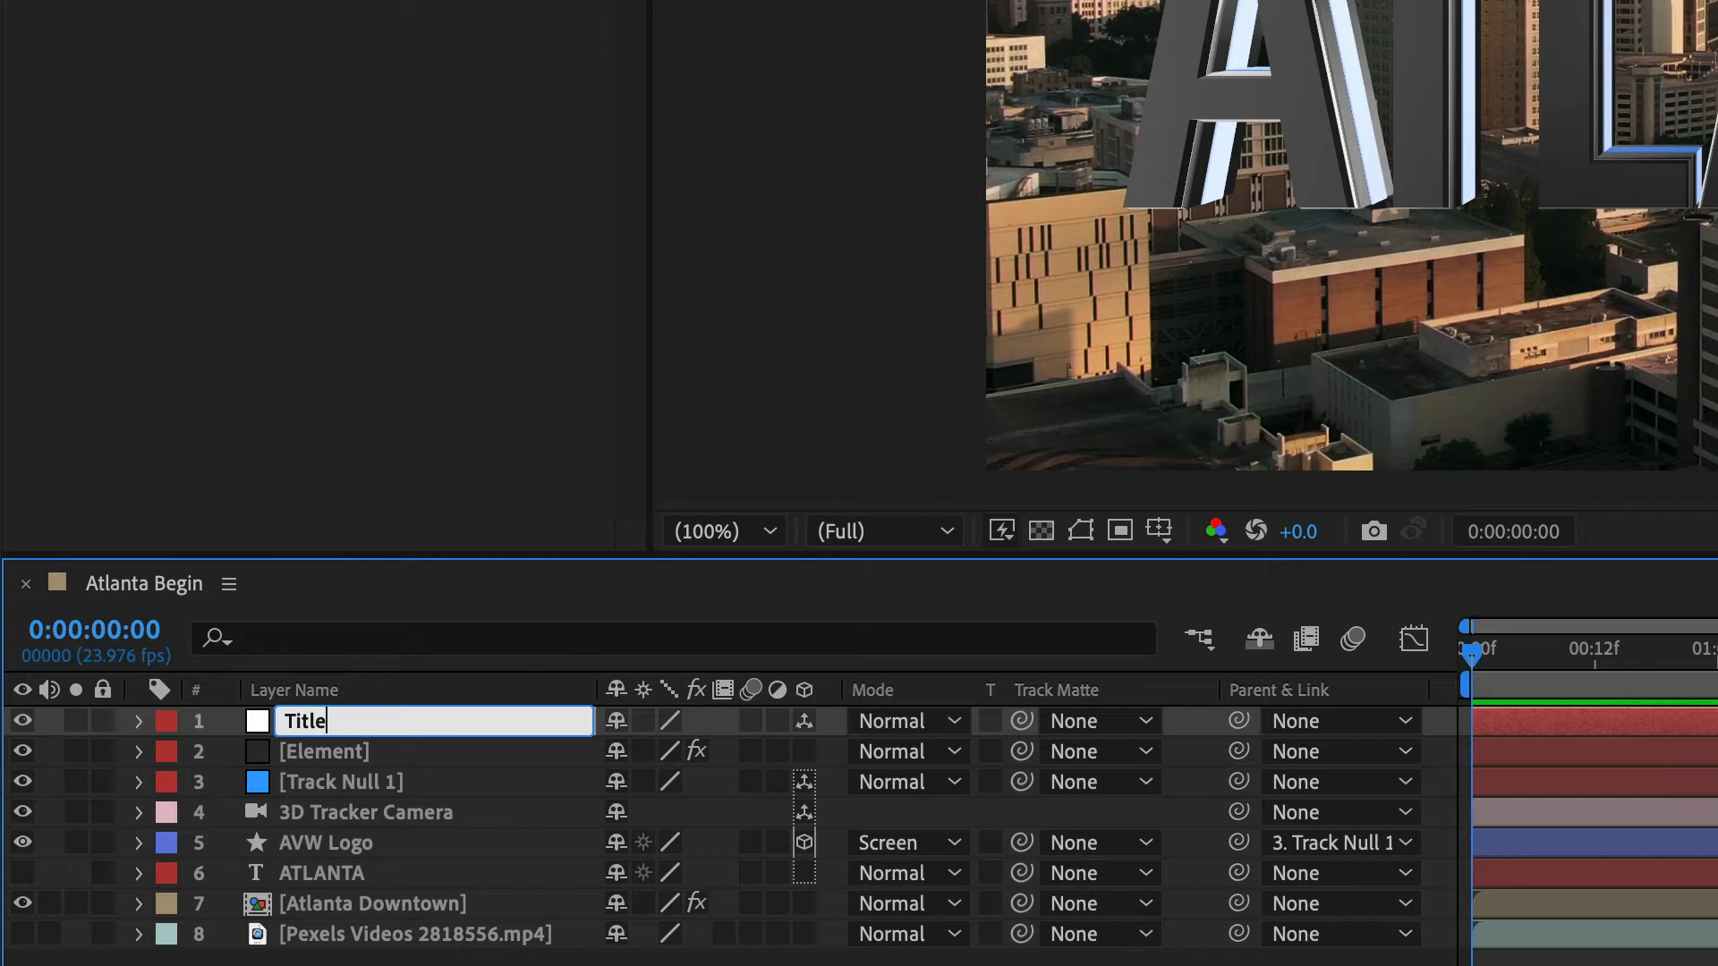
pyautogui.press('Return')
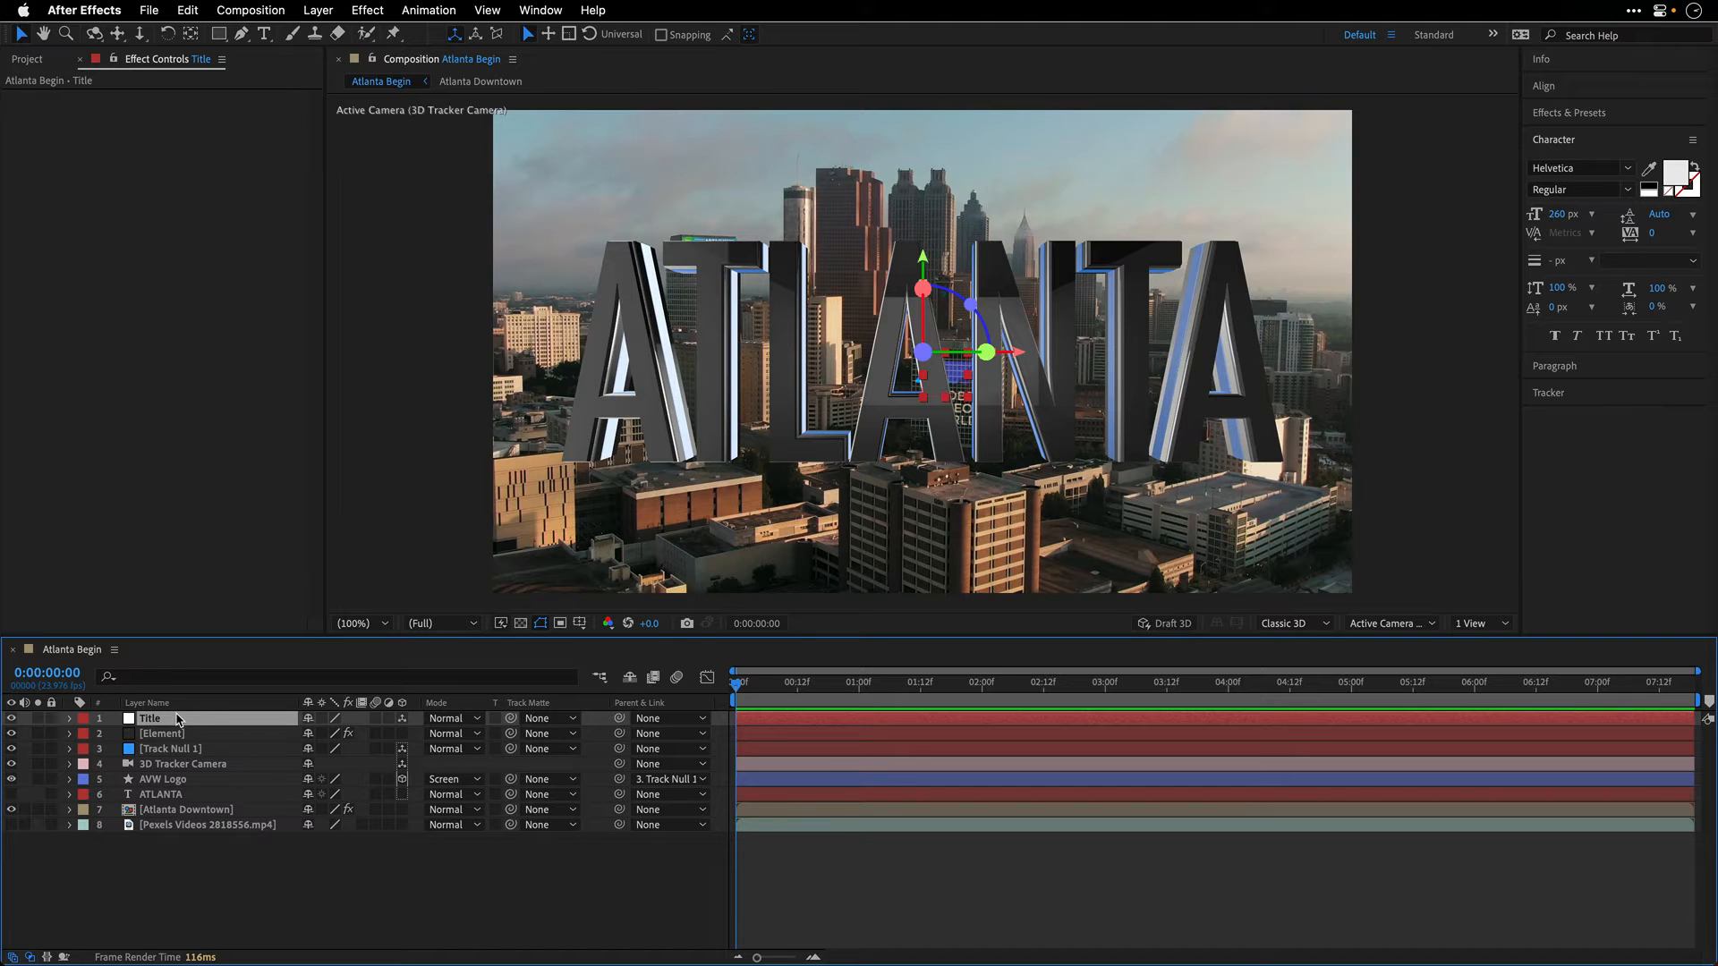
# Step: Shift the Title null to X position 984 in the composition and undo the trial rotation
pyautogui.moveTo(1019, 353); pyautogui.dragTo(934, 265)
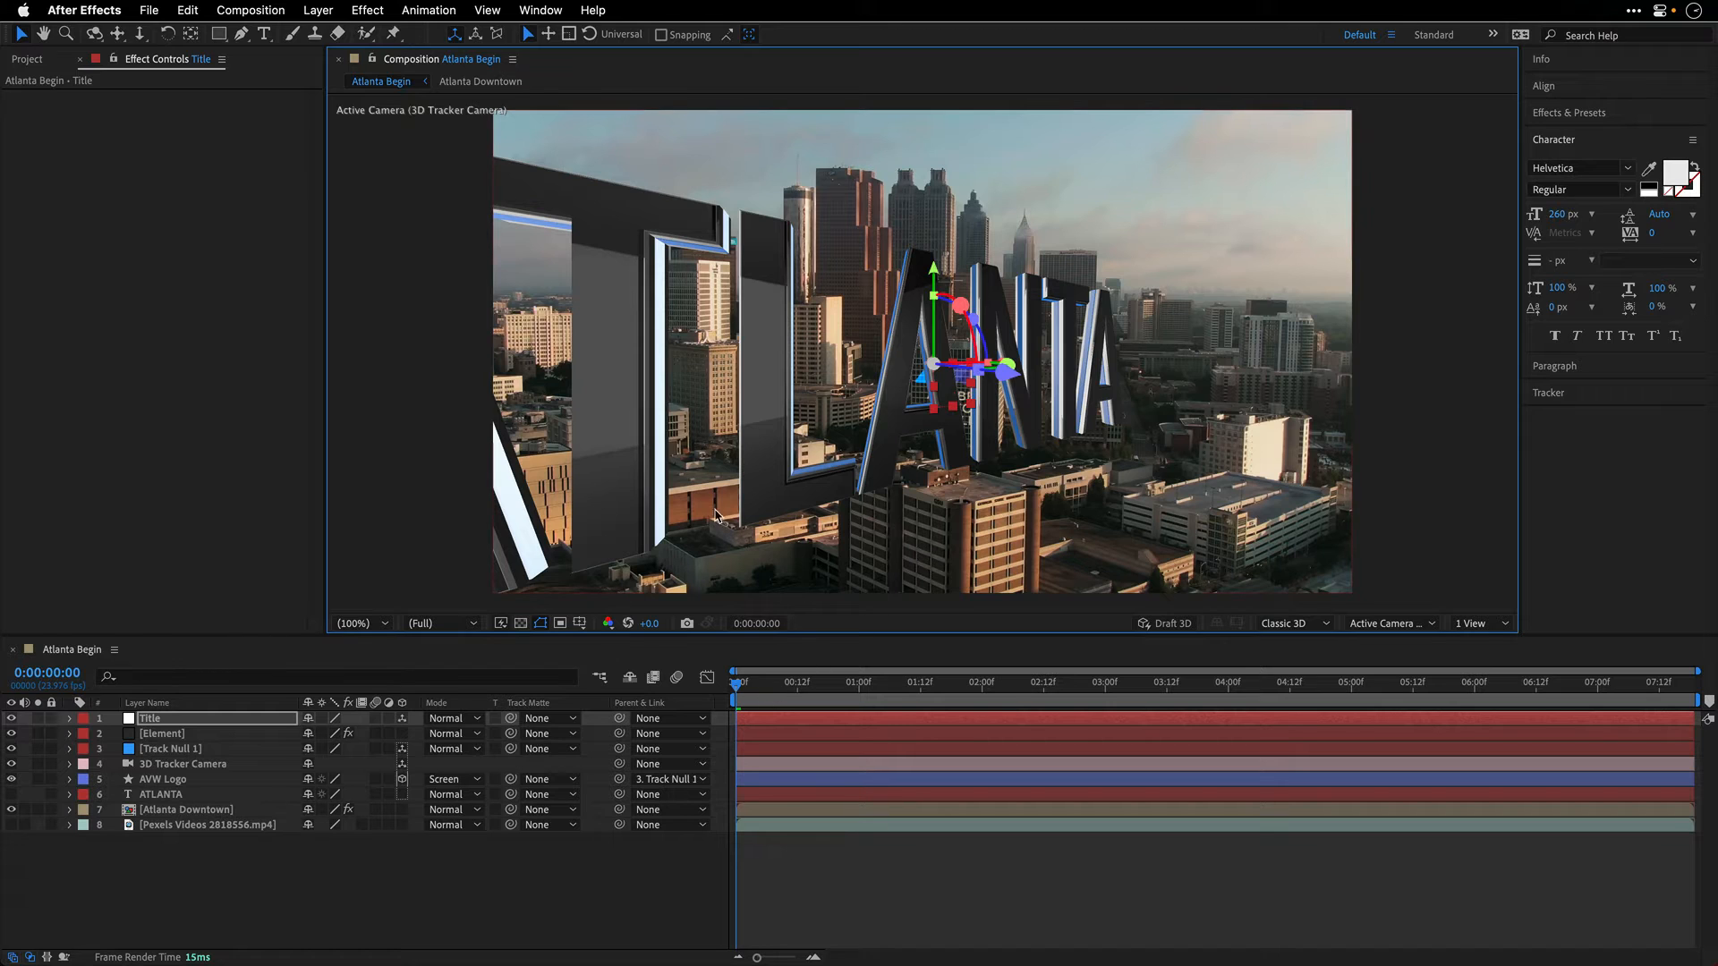
pyautogui.press('super+z')
pyautogui.press('super+z')
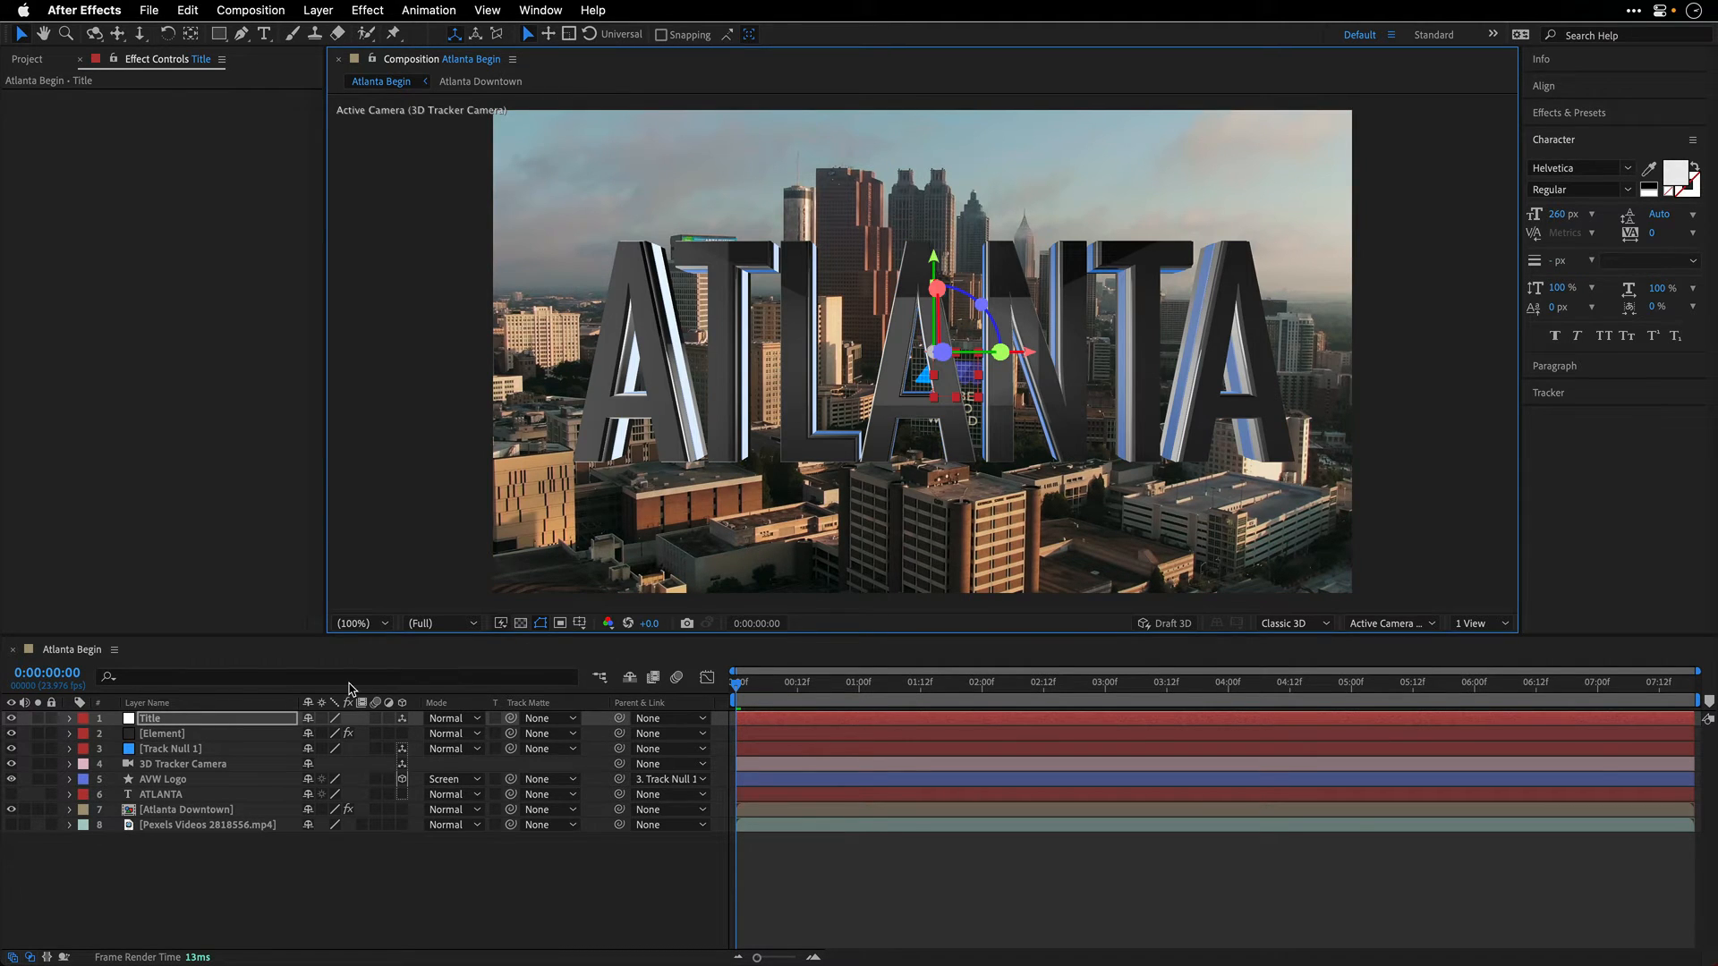
# Step: Reveal the Title null's Position and set it to 984, 305, 350 so the text sits above the logo building
pyautogui.press('p')
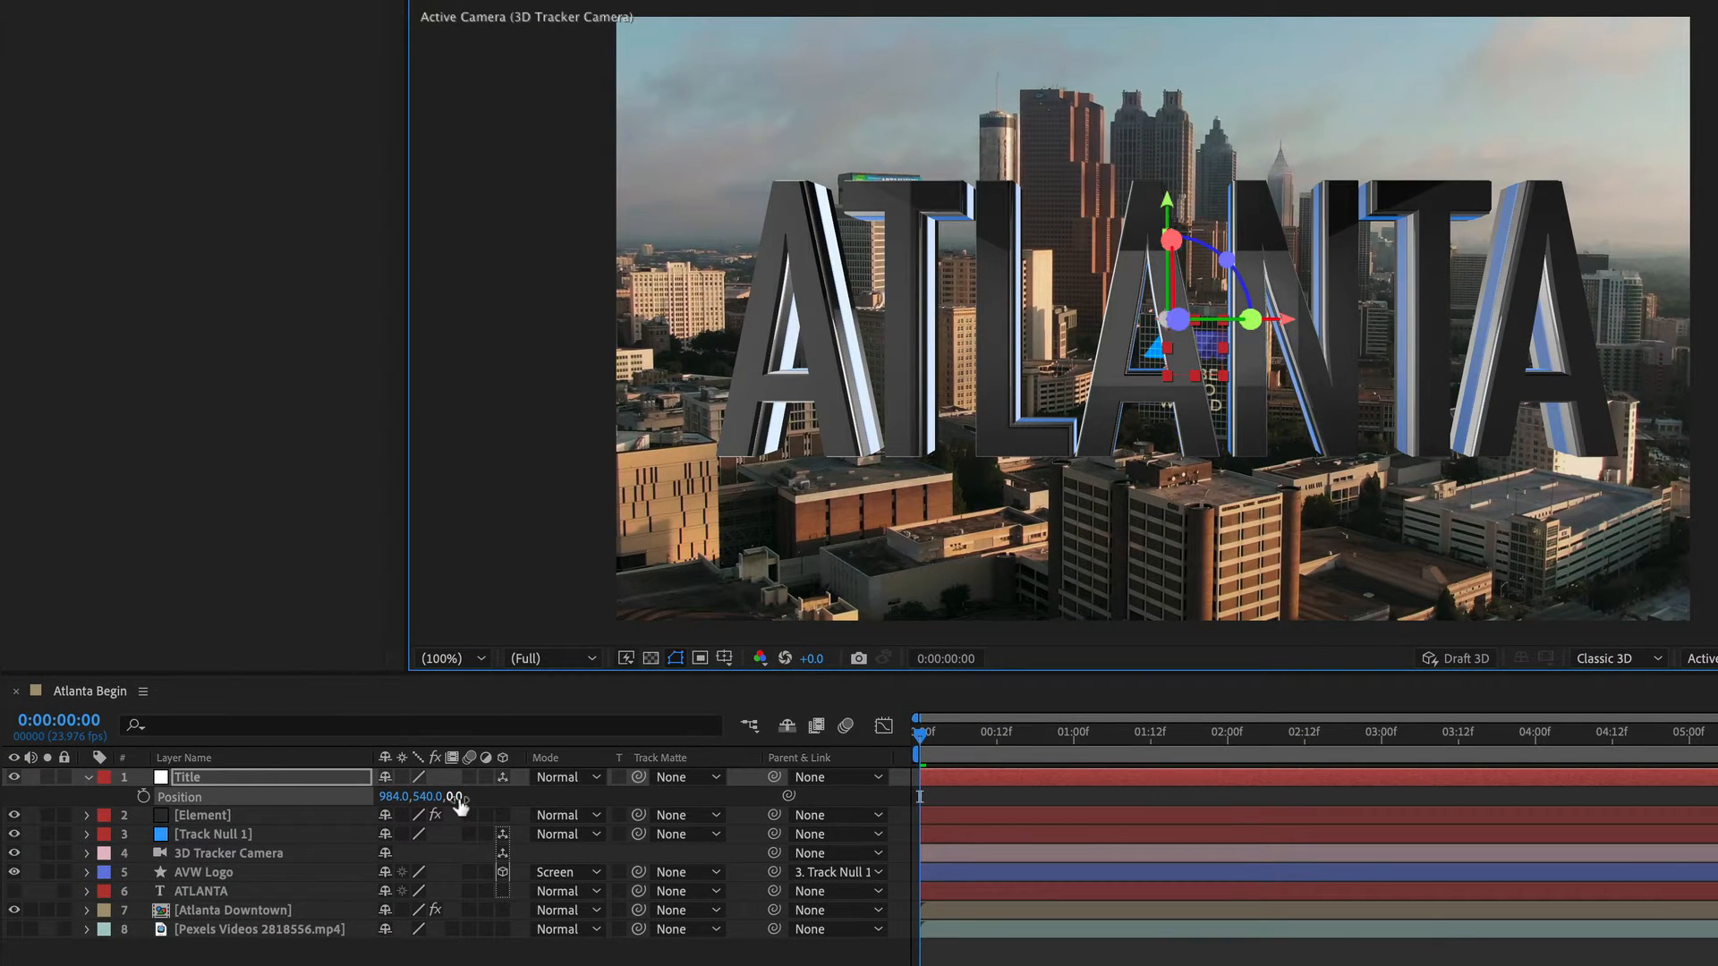
pyautogui.moveTo(458, 806); pyautogui.dragTo(833, 792)
pyautogui.moveTo(436, 799); pyautogui.dragTo(139, 771)
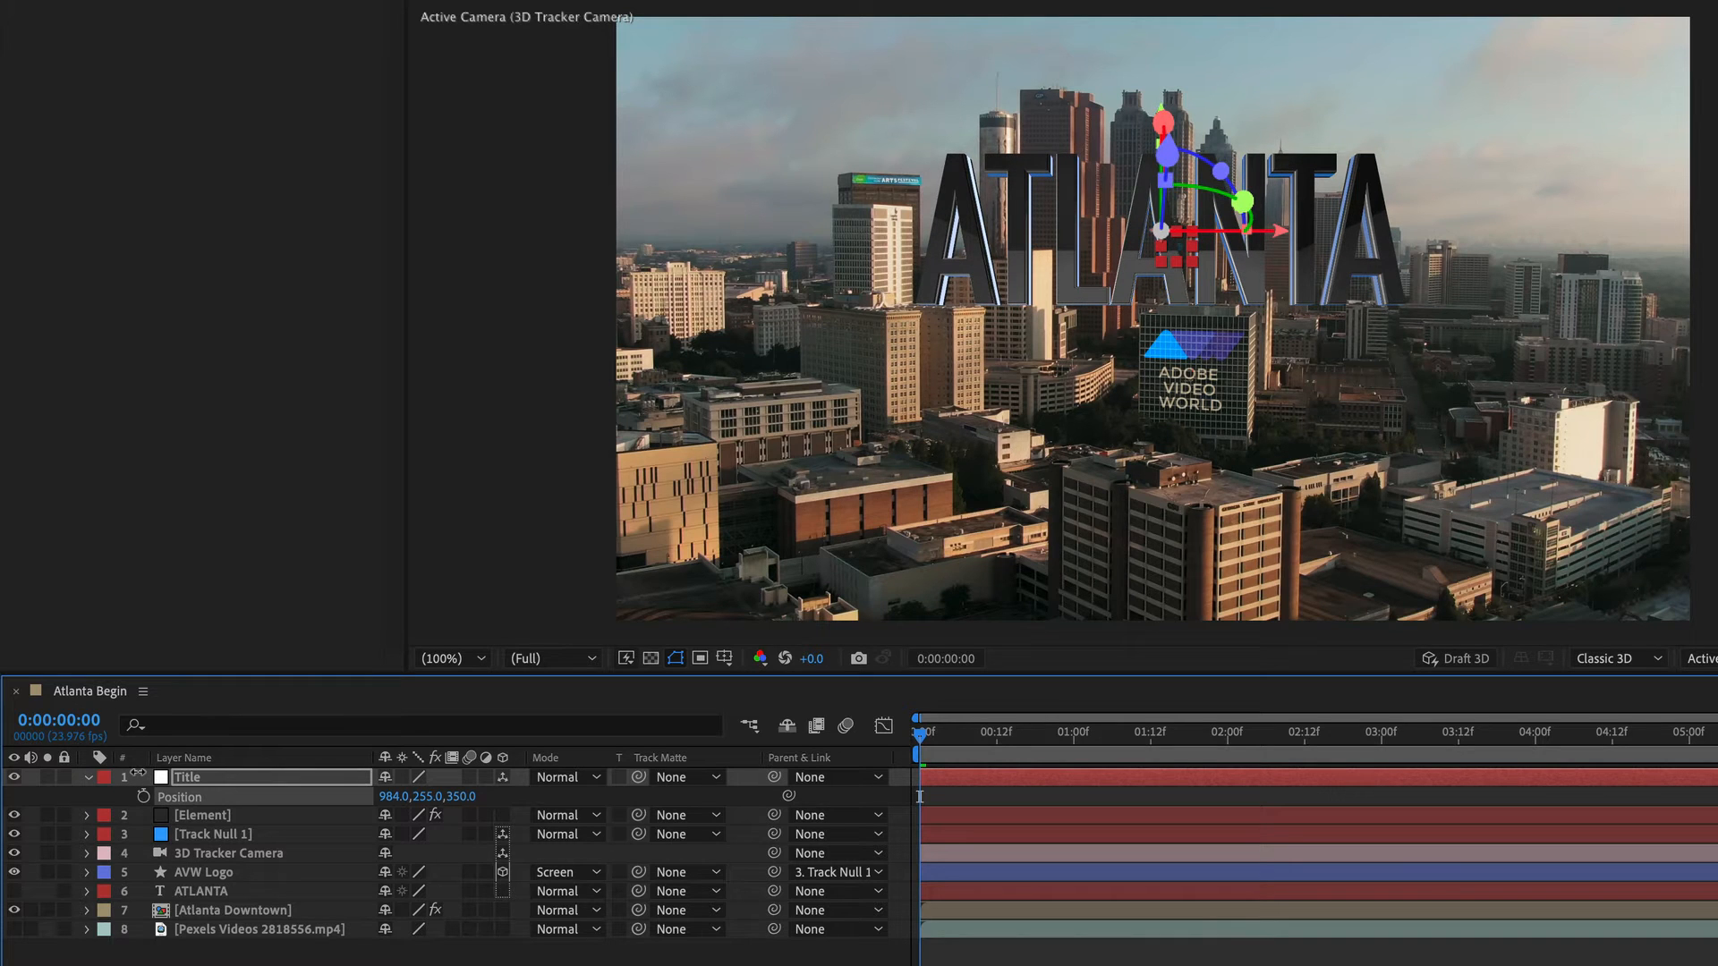
pyautogui.moveTo(143, 772); pyautogui.dragTo(186, 777)
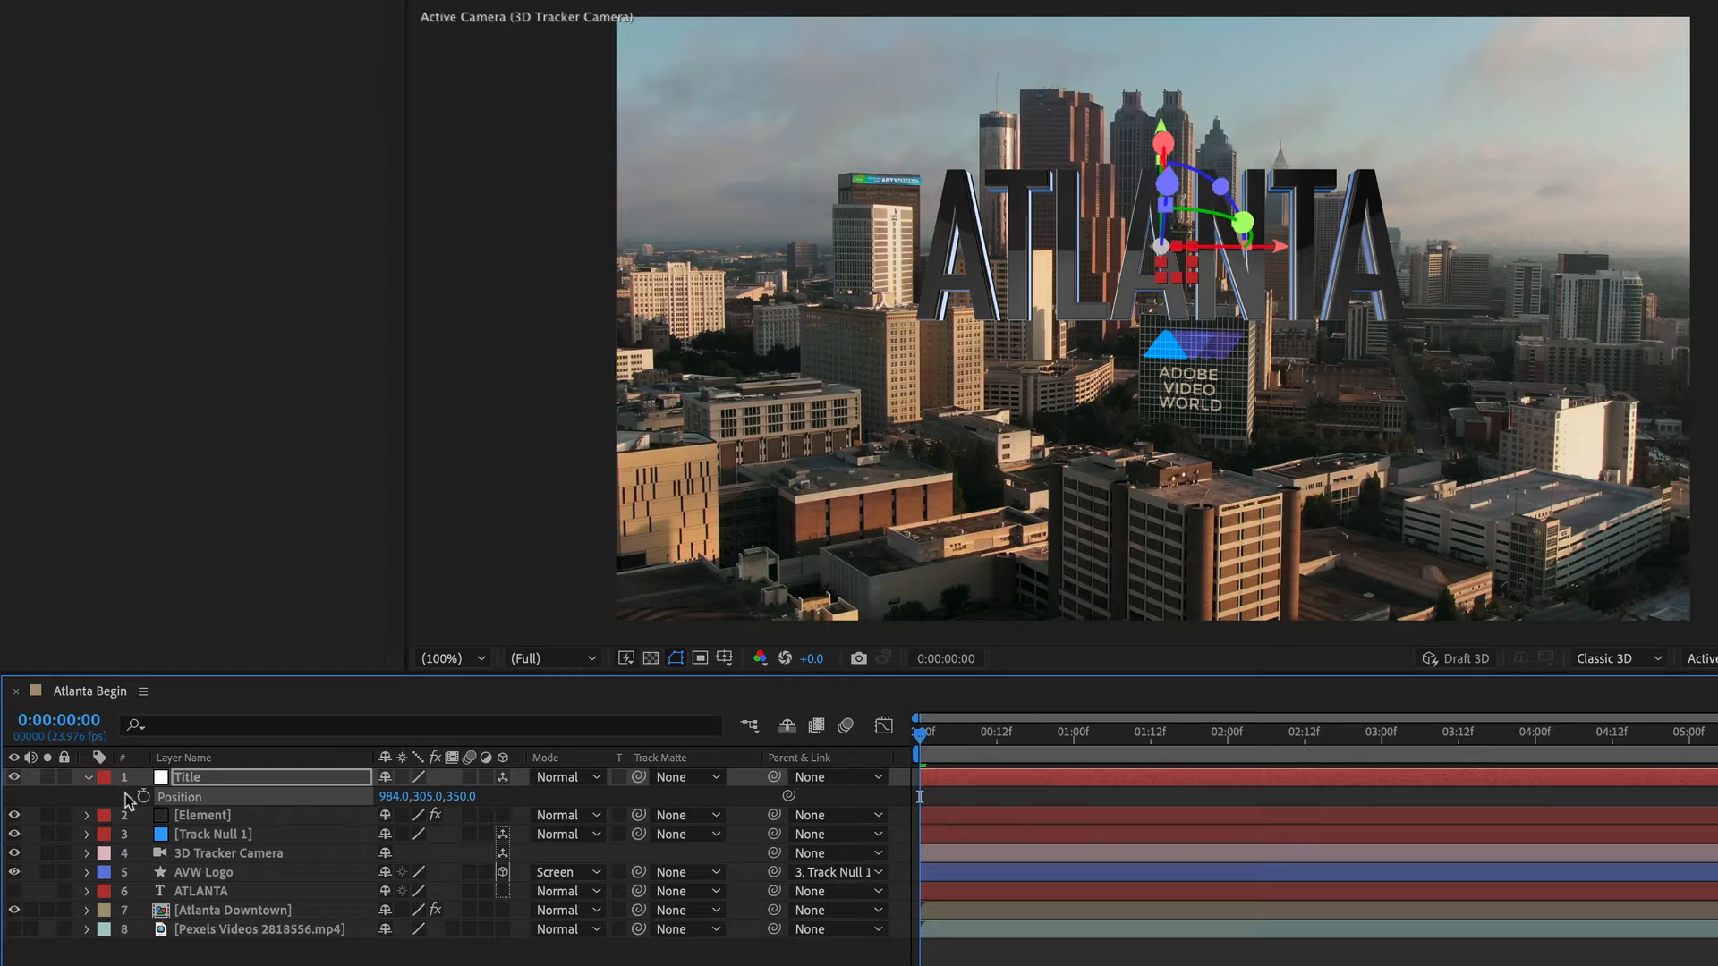
# Step: Keyframe the Title null's Position at the first frame, and set it to 958, 348, -37 at 0:00:03:00
pyautogui.click(144, 796)
pyautogui.click(1382, 735)
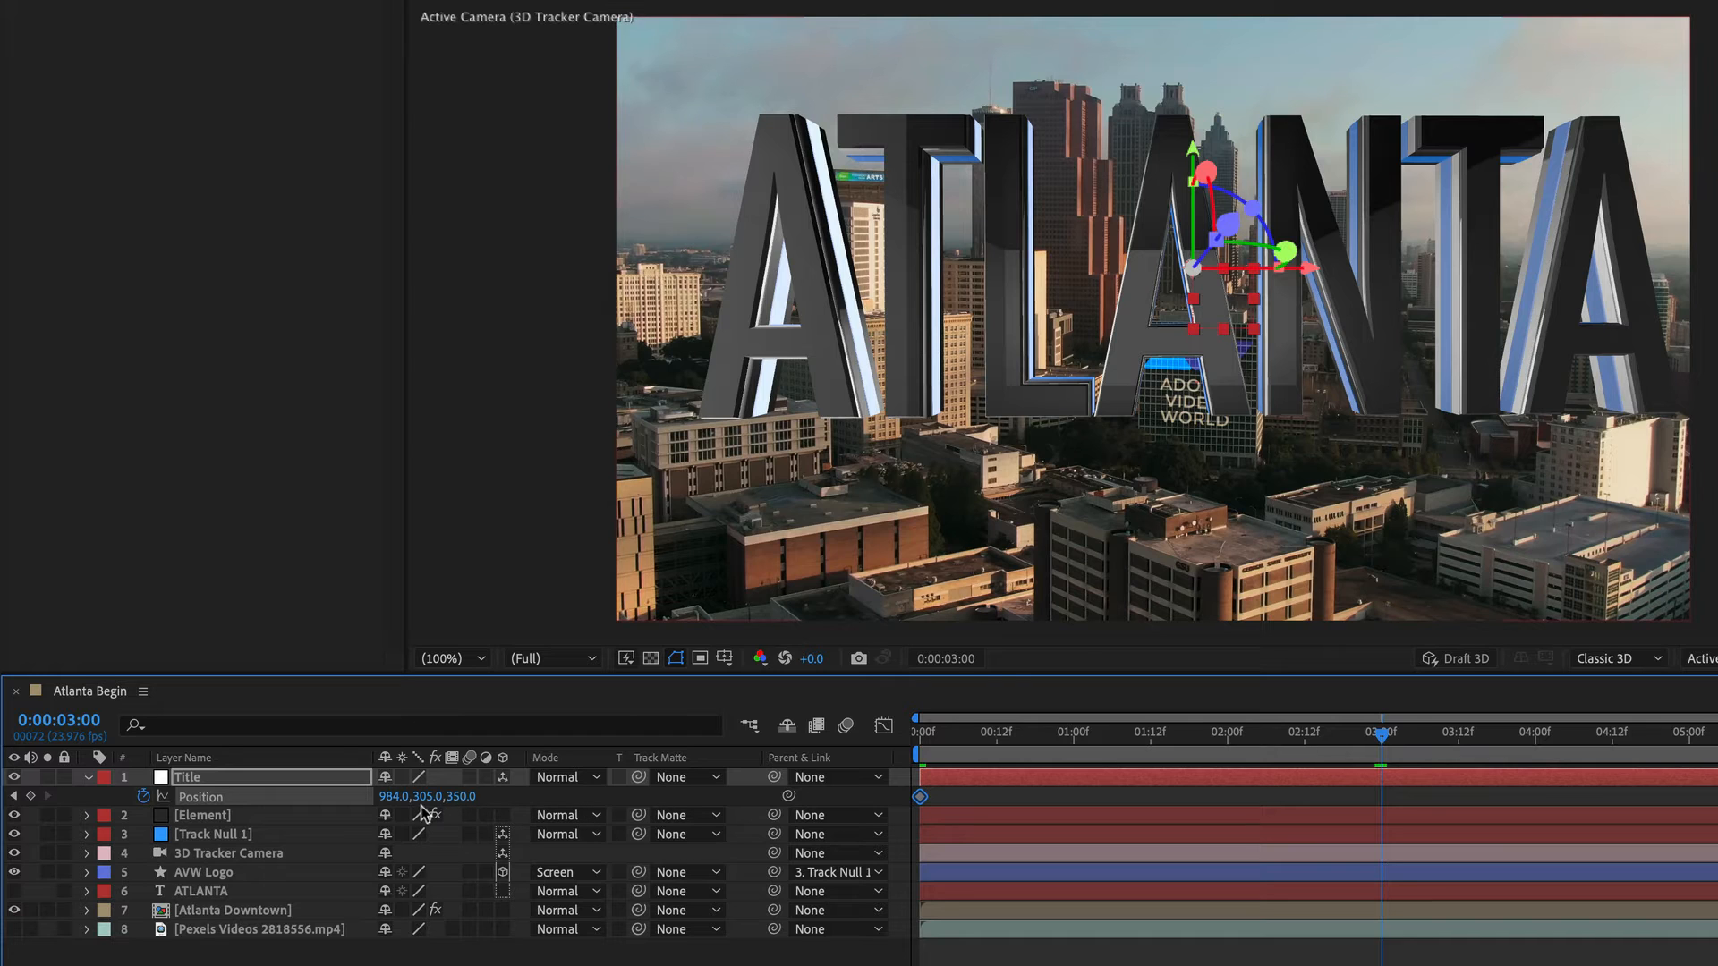
pyautogui.moveTo(461, 799); pyautogui.dragTo(128, 823)
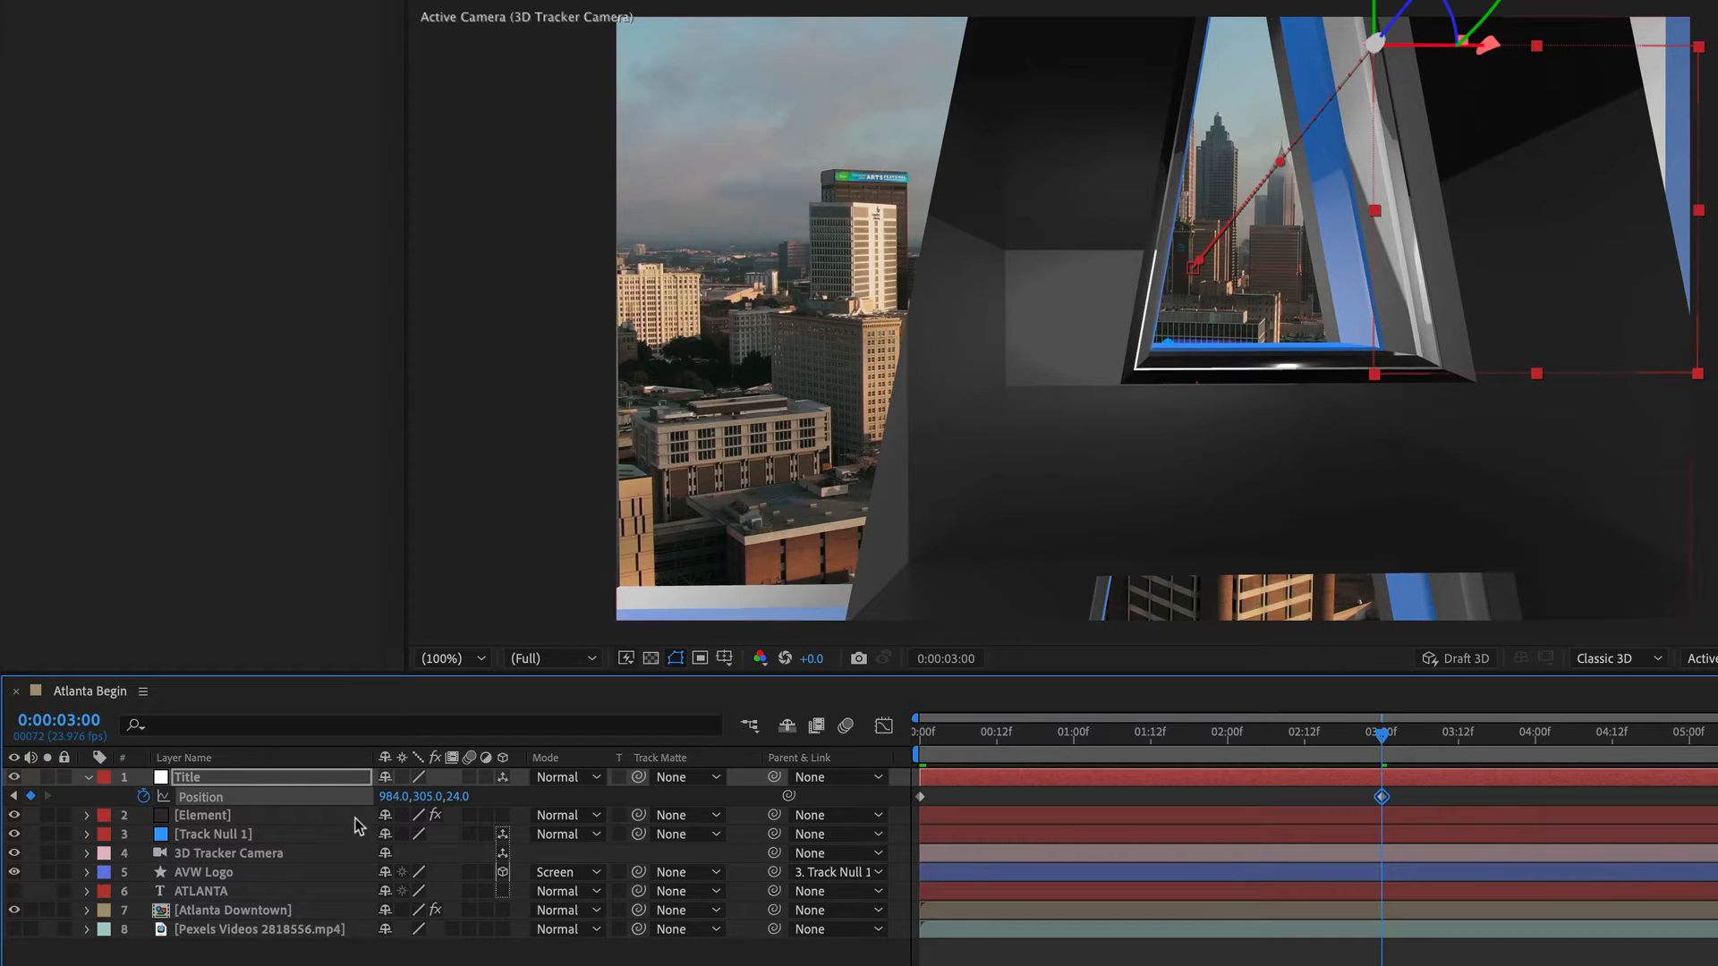
pyautogui.moveTo(394, 797)
pyautogui.mouseDown()
pyautogui.moveTo(368, 798)
pyautogui.moveTo(477, 802)
pyautogui.moveTo(384, 798)
pyautogui.moveTo(445, 800)
pyautogui.moveTo(418, 804)
pyautogui.mouseUp()
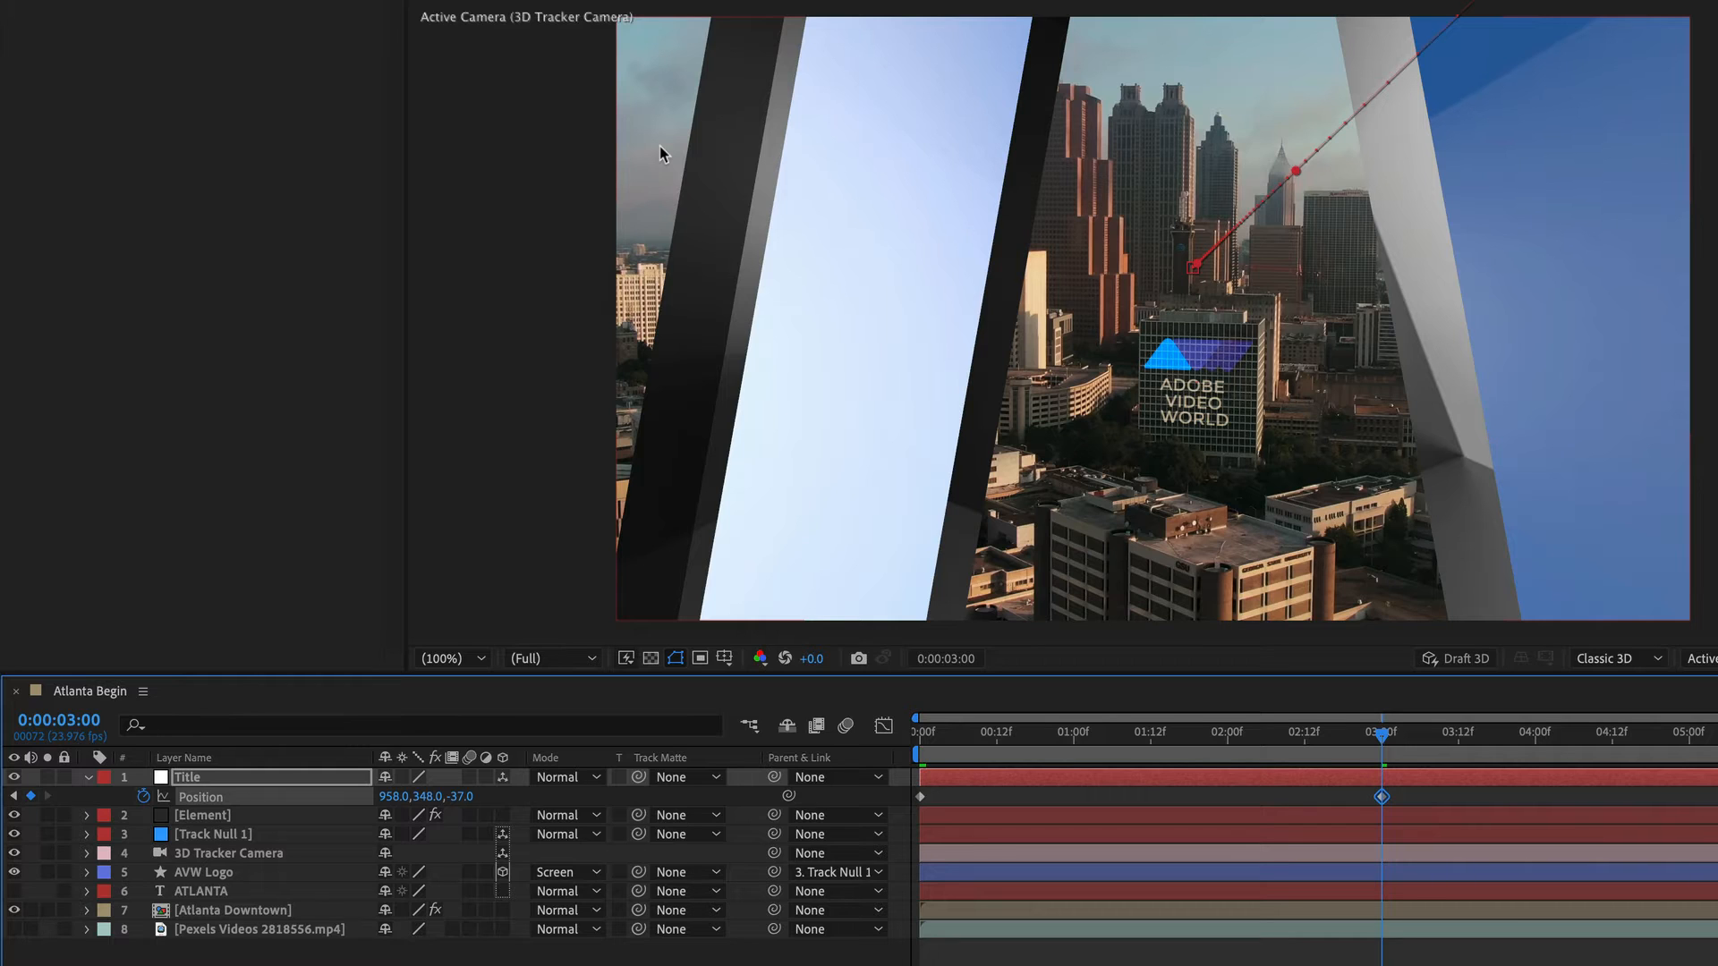
# Step: Set the Camera Near Plane to 1.0 in the Element effect's camera cut-off render settings
pyautogui.click(203, 818)
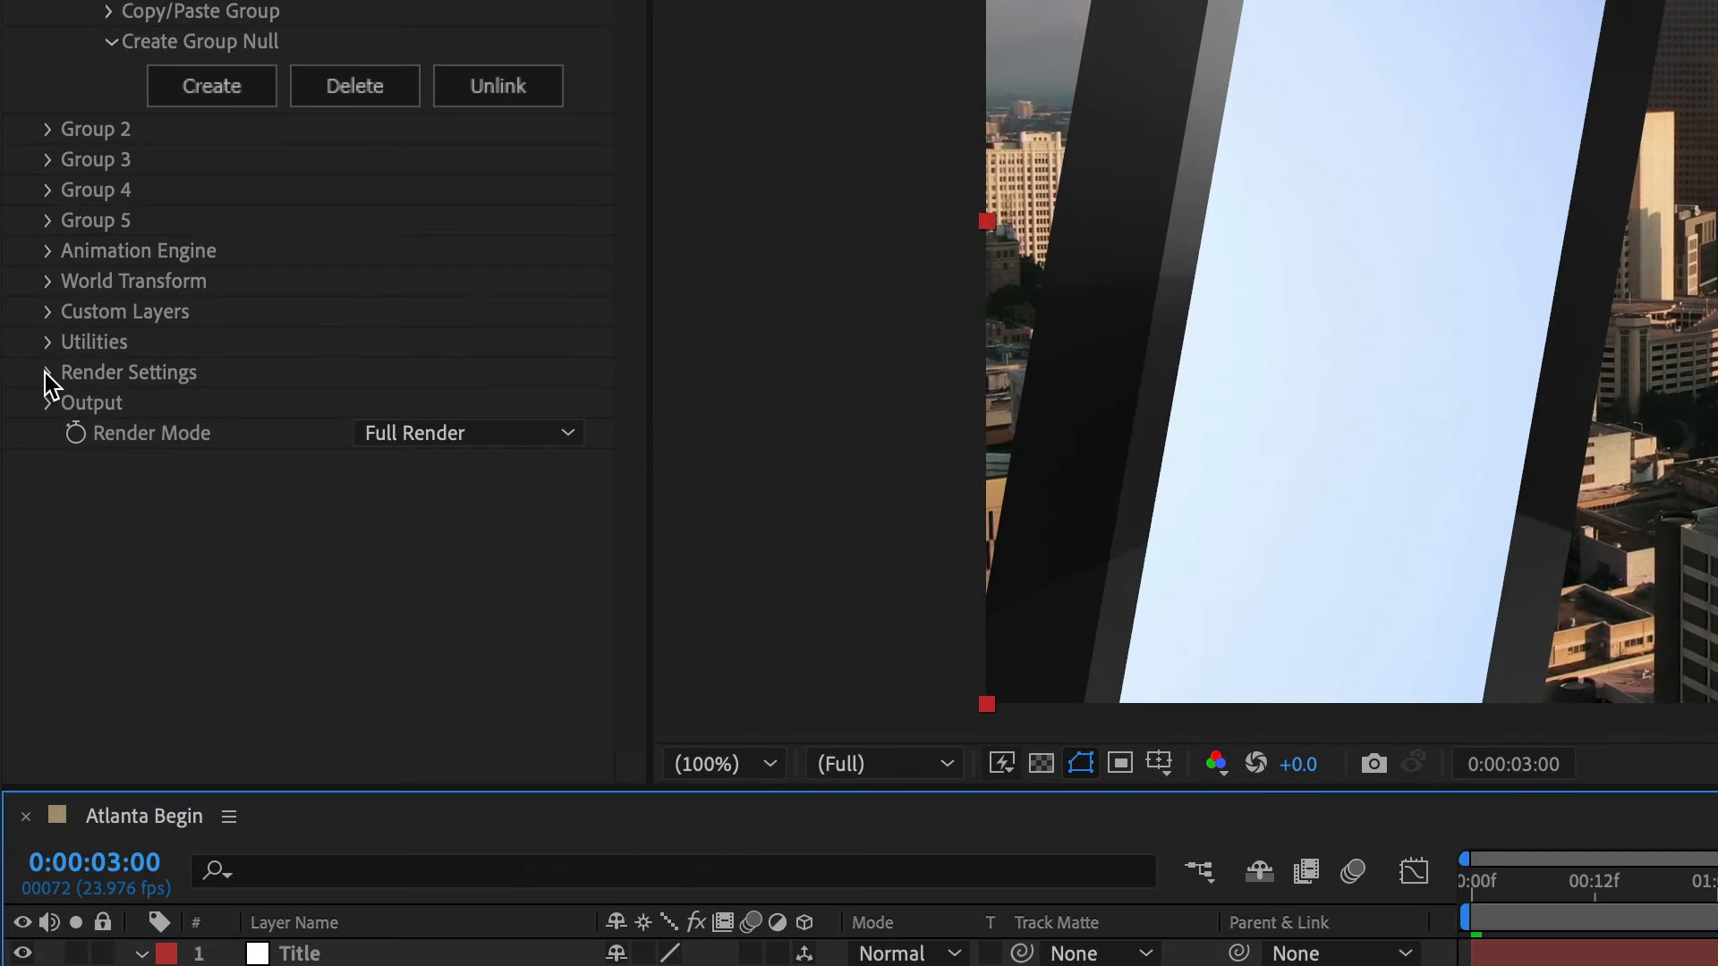
pyautogui.click(31, 414)
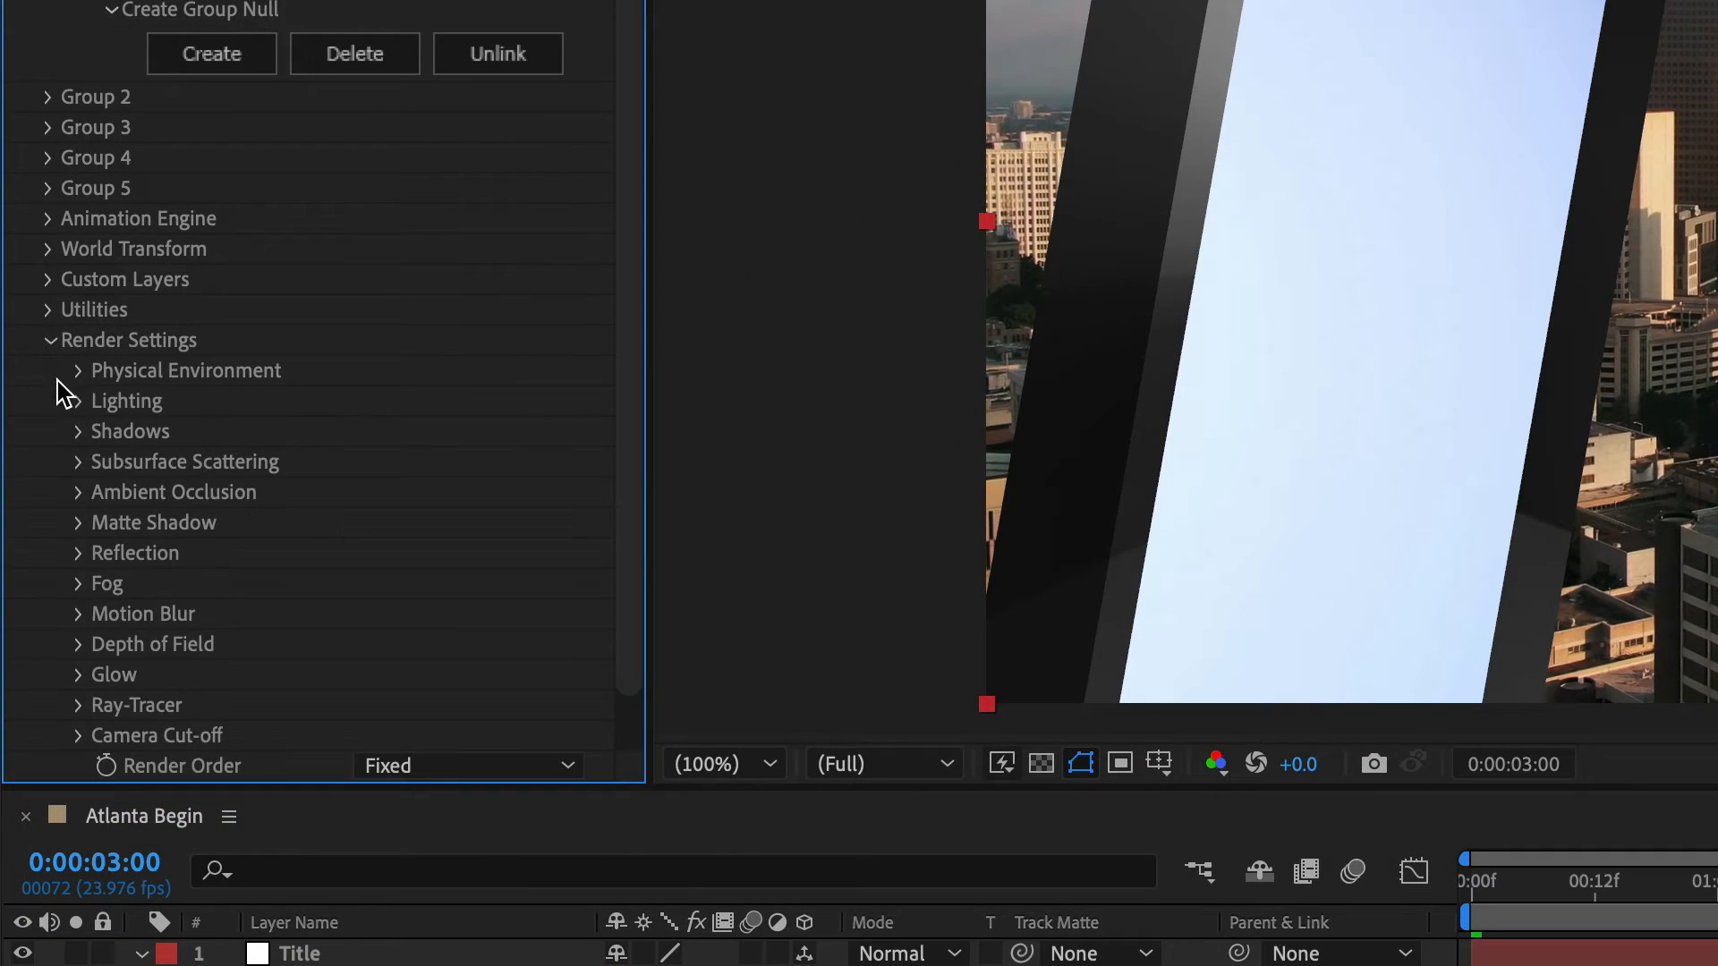
pyautogui.click(78, 738)
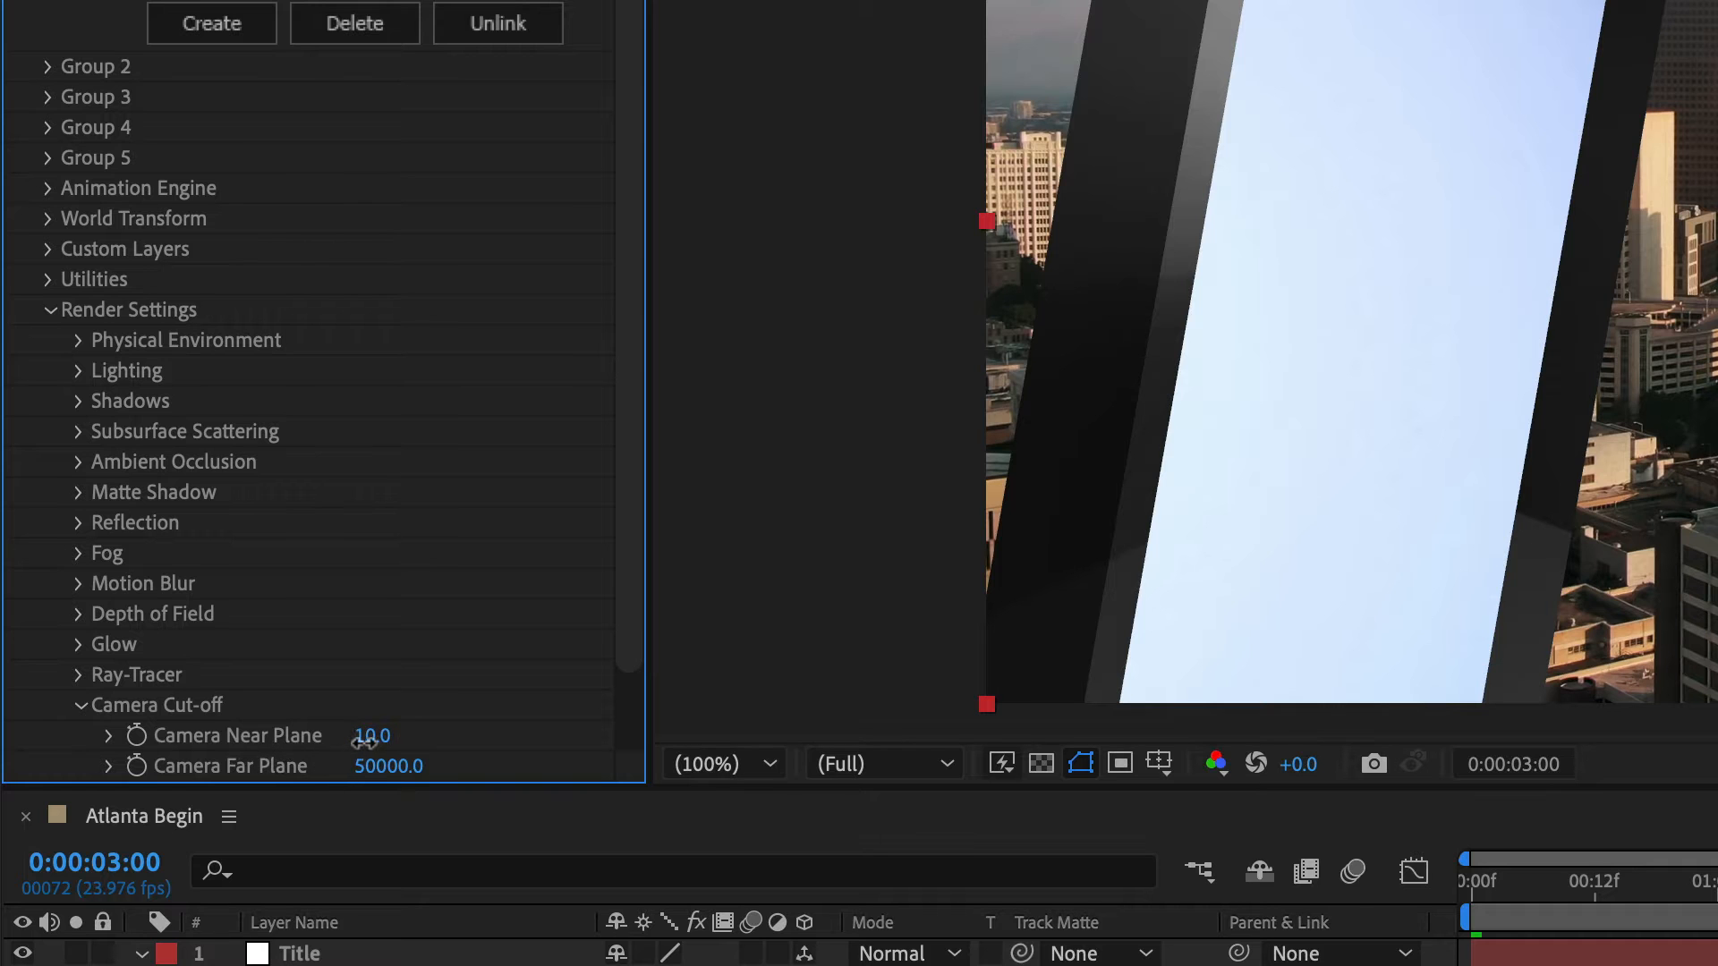
pyautogui.moveTo(364, 741); pyautogui.dragTo(357, 737)
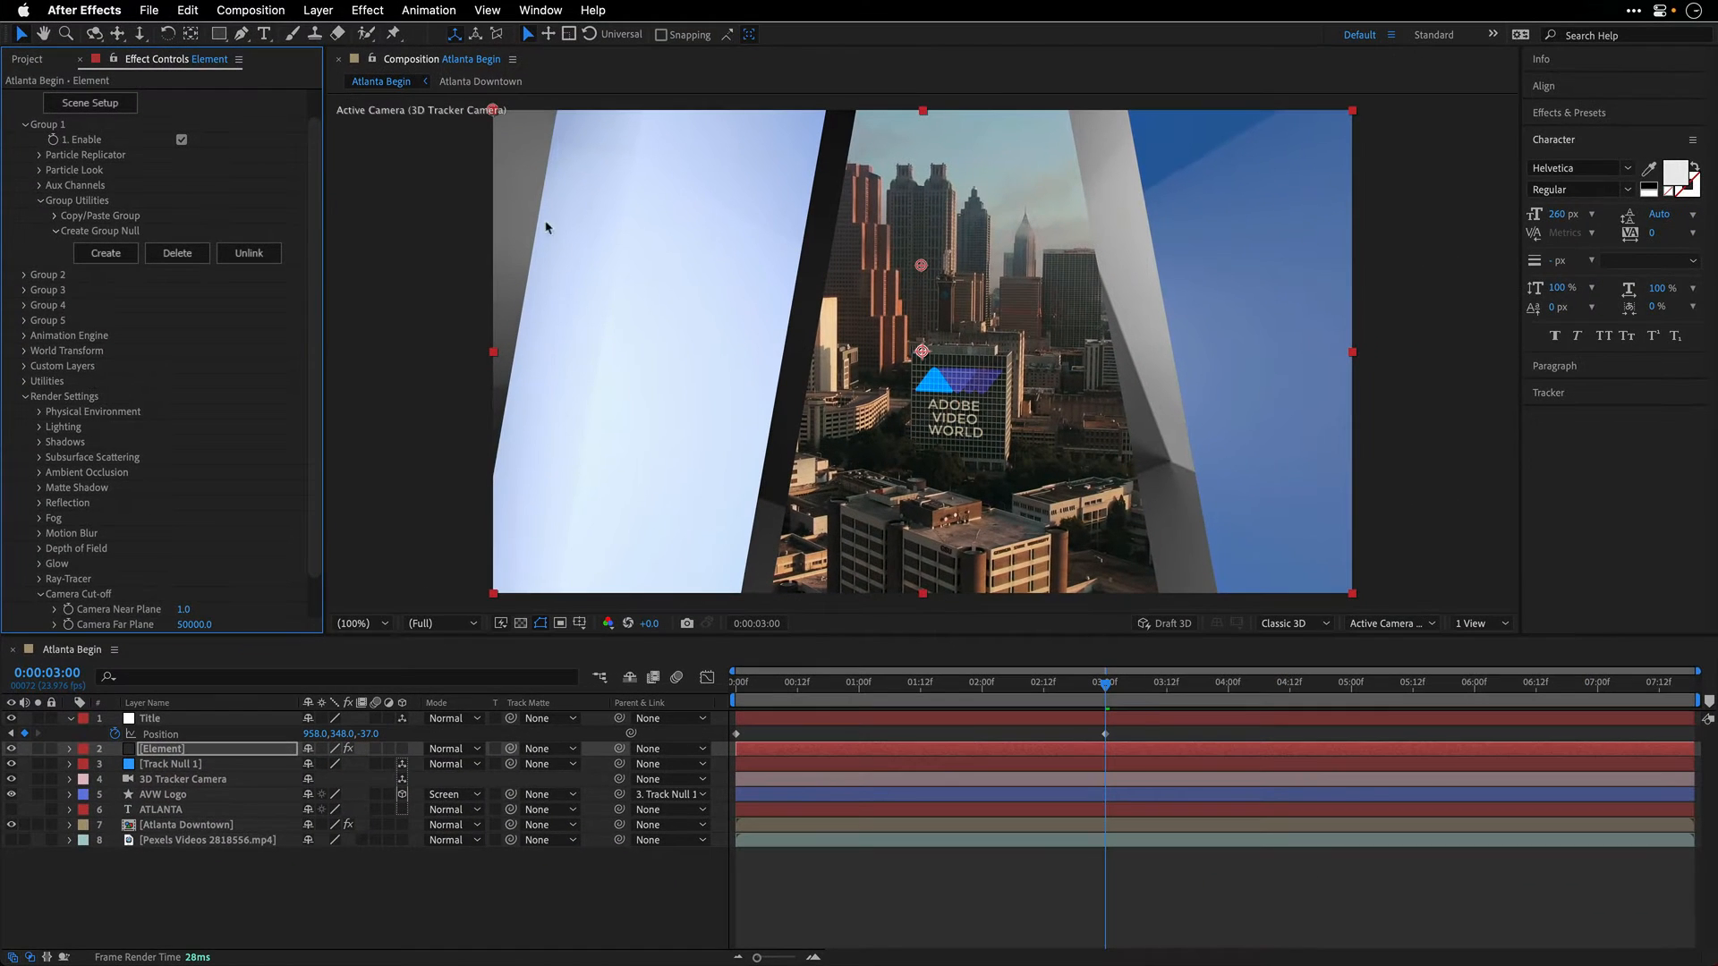
pyautogui.click(40, 595)
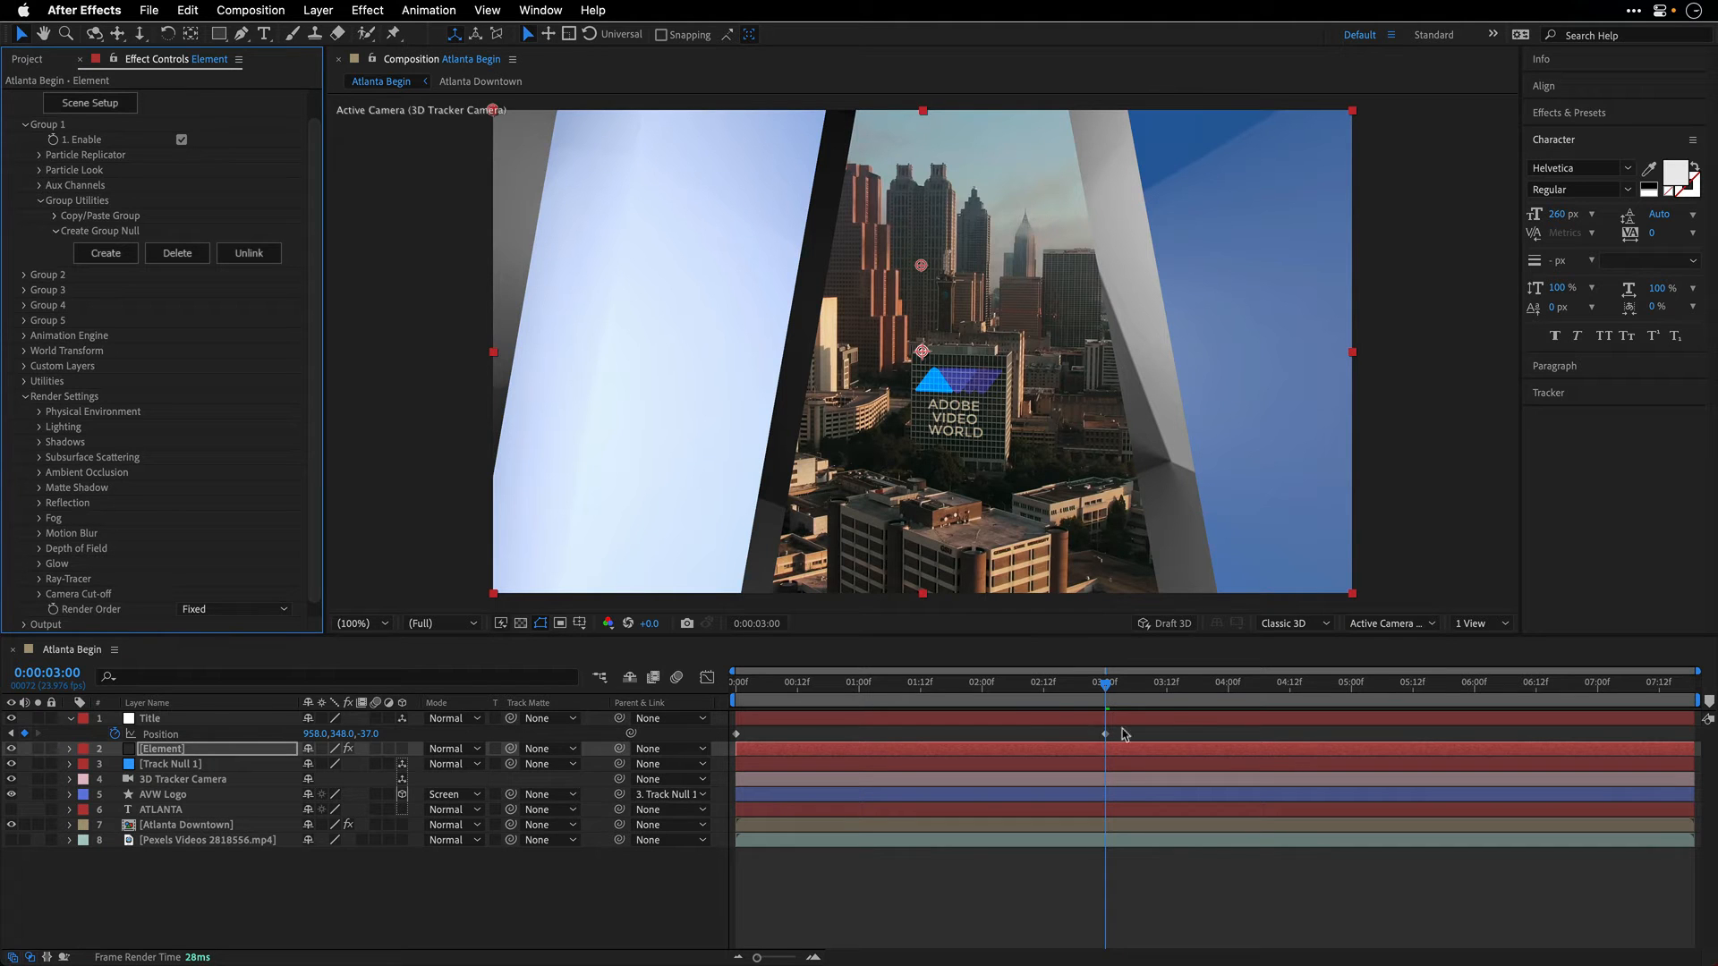
# Step: Set the Title null's Position Z to -67 at the 0:00:03:00 keyframe and preview the fly-through from the start
pyautogui.moveTo(368, 734); pyautogui.dragTo(349, 739)
pyautogui.moveTo(1106, 686); pyautogui.dragTo(947, 717)
pyautogui.press('Home')
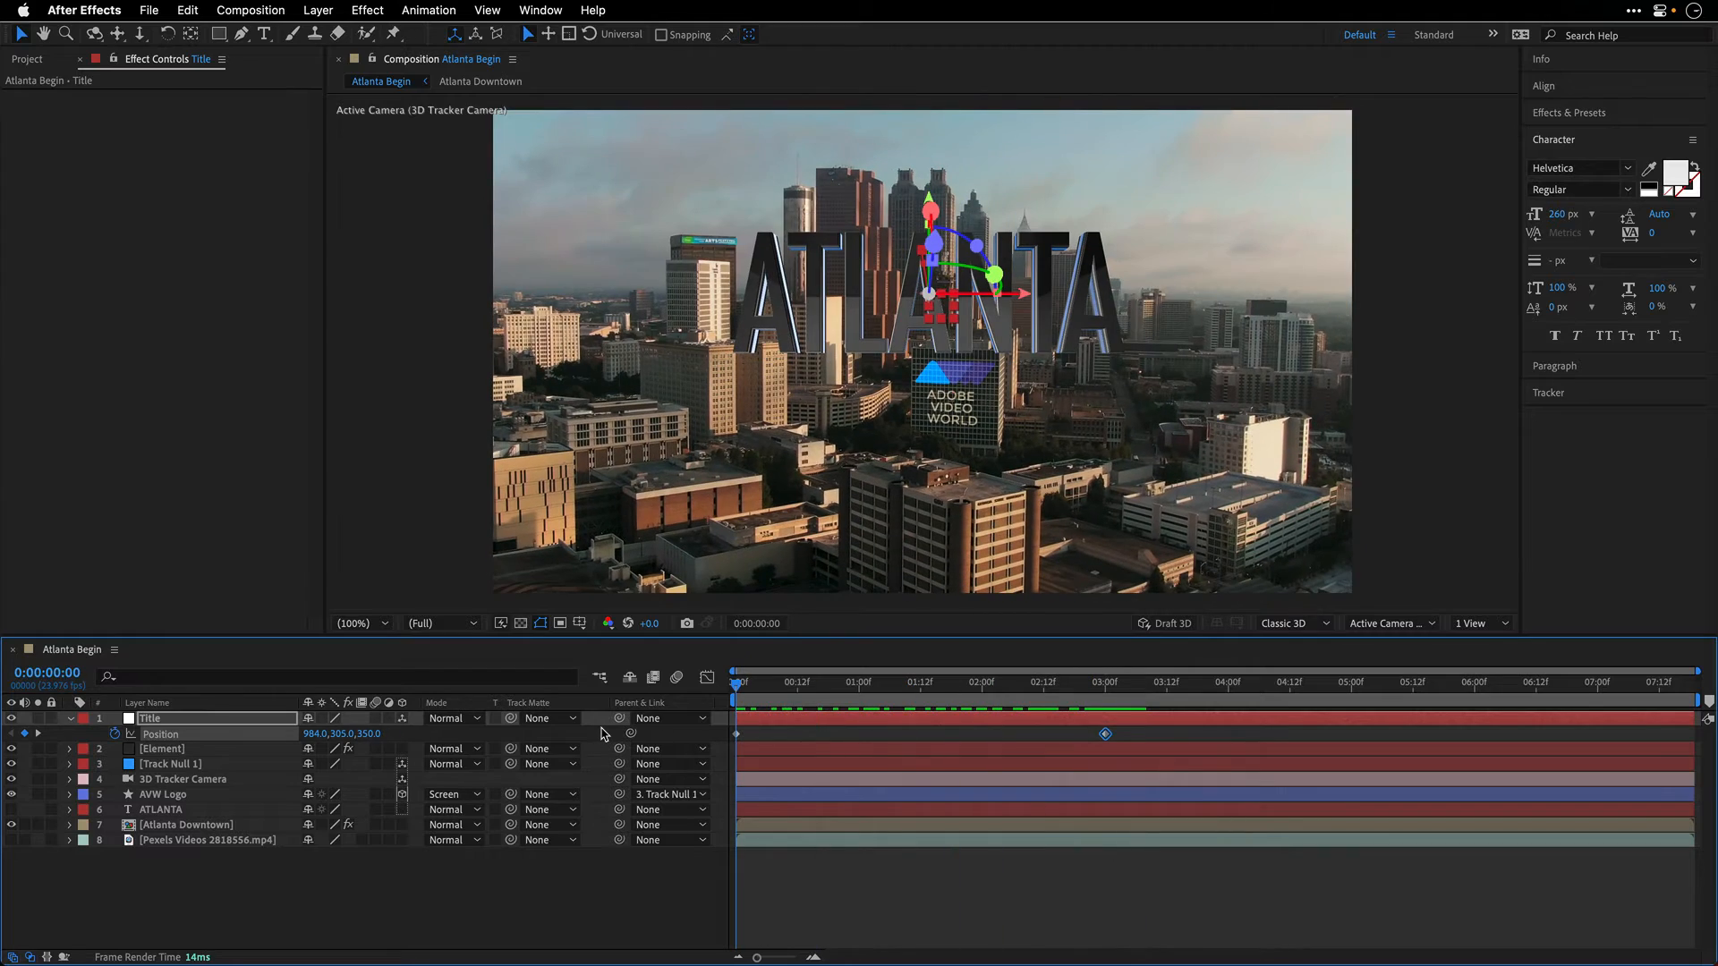
pyautogui.press('space')
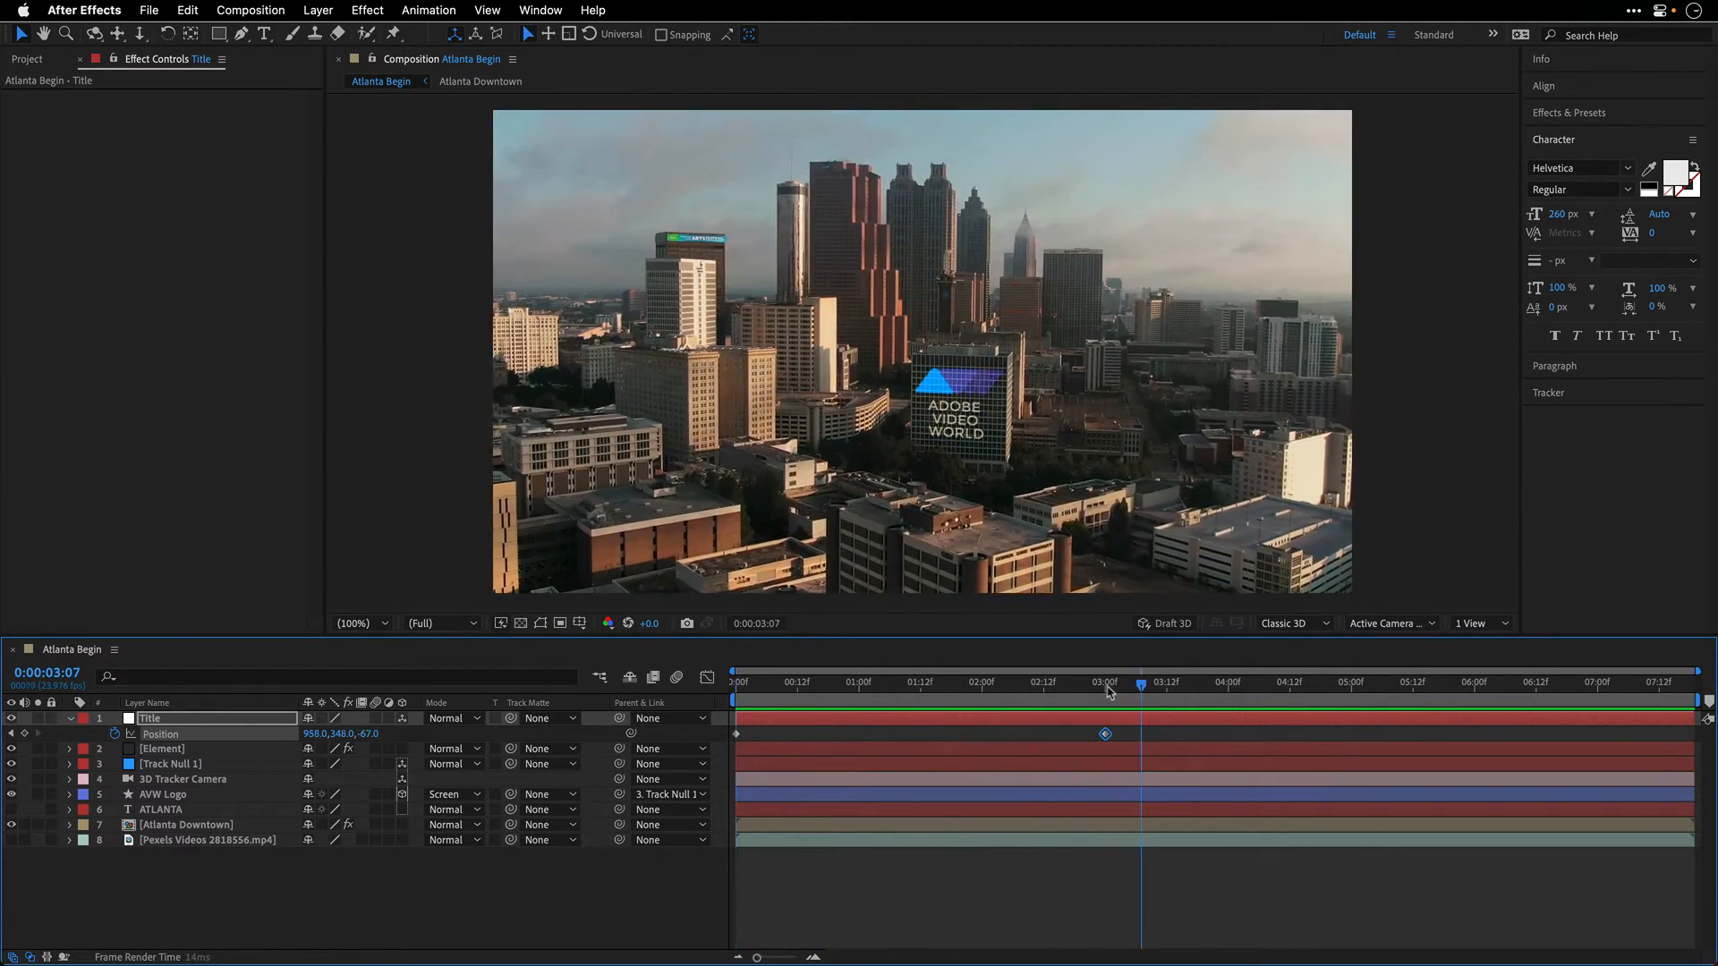
pyautogui.press('space')
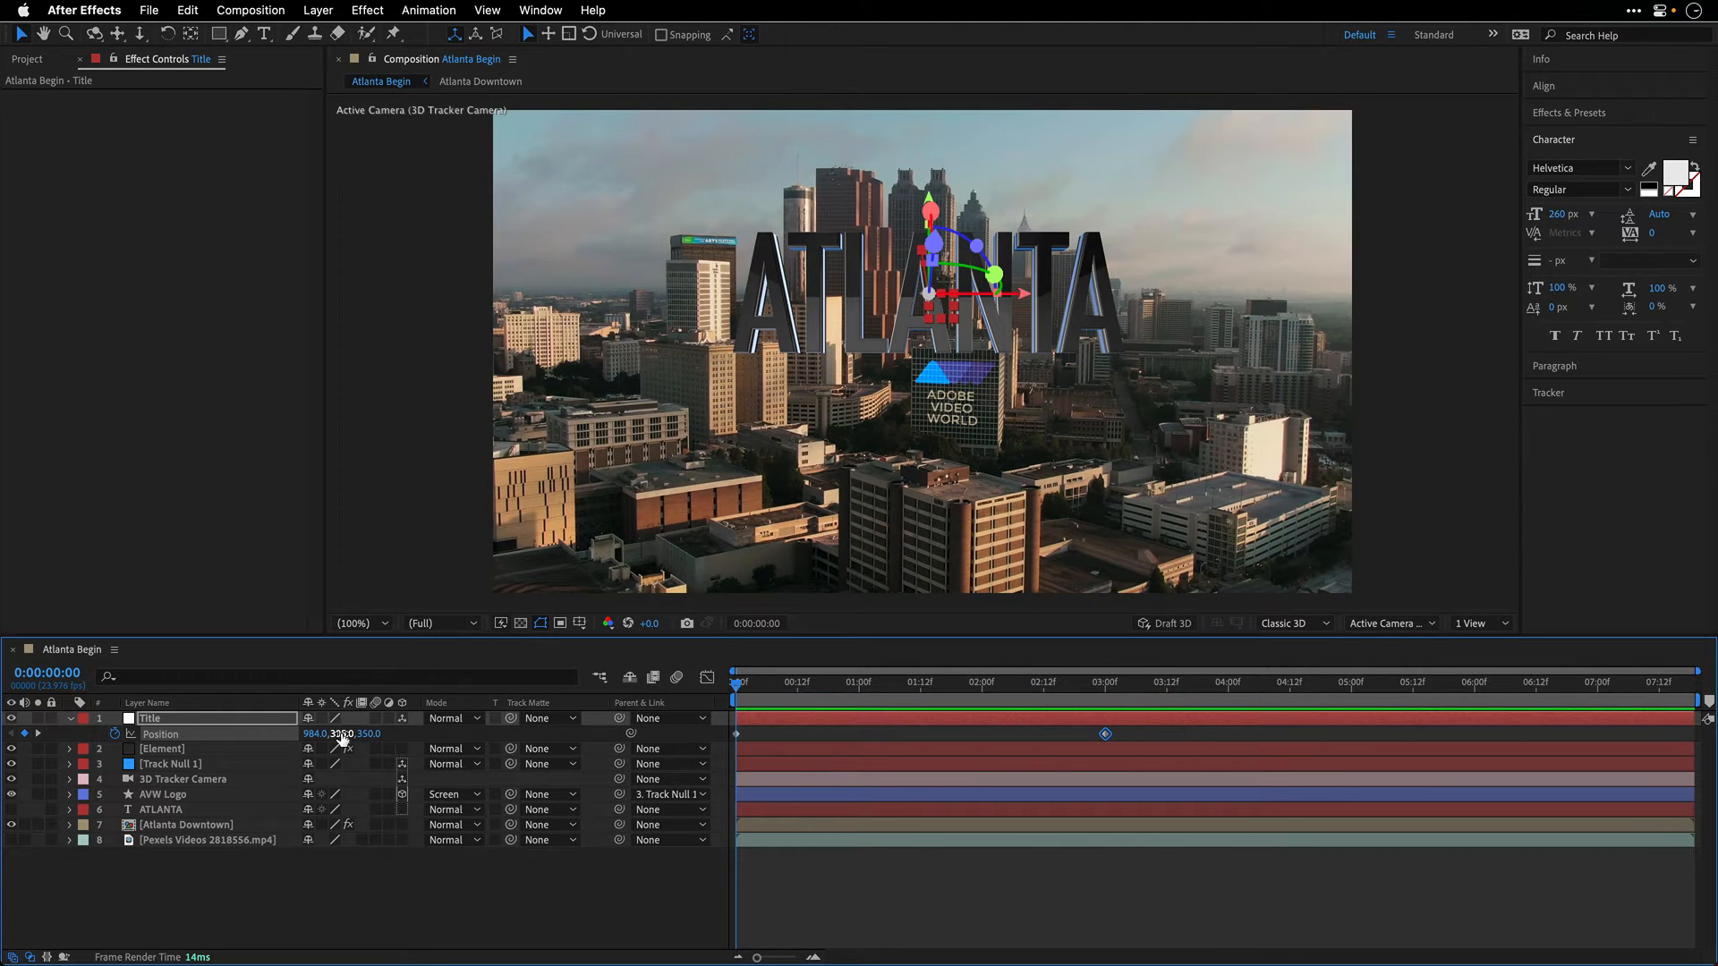
# Step: Set the Title null's Position Y to 331 at the first frame, preview the move and park at 0:00:01:07
pyautogui.moveTo(340, 734); pyautogui.dragTo(450, 737)
pyautogui.press('space')
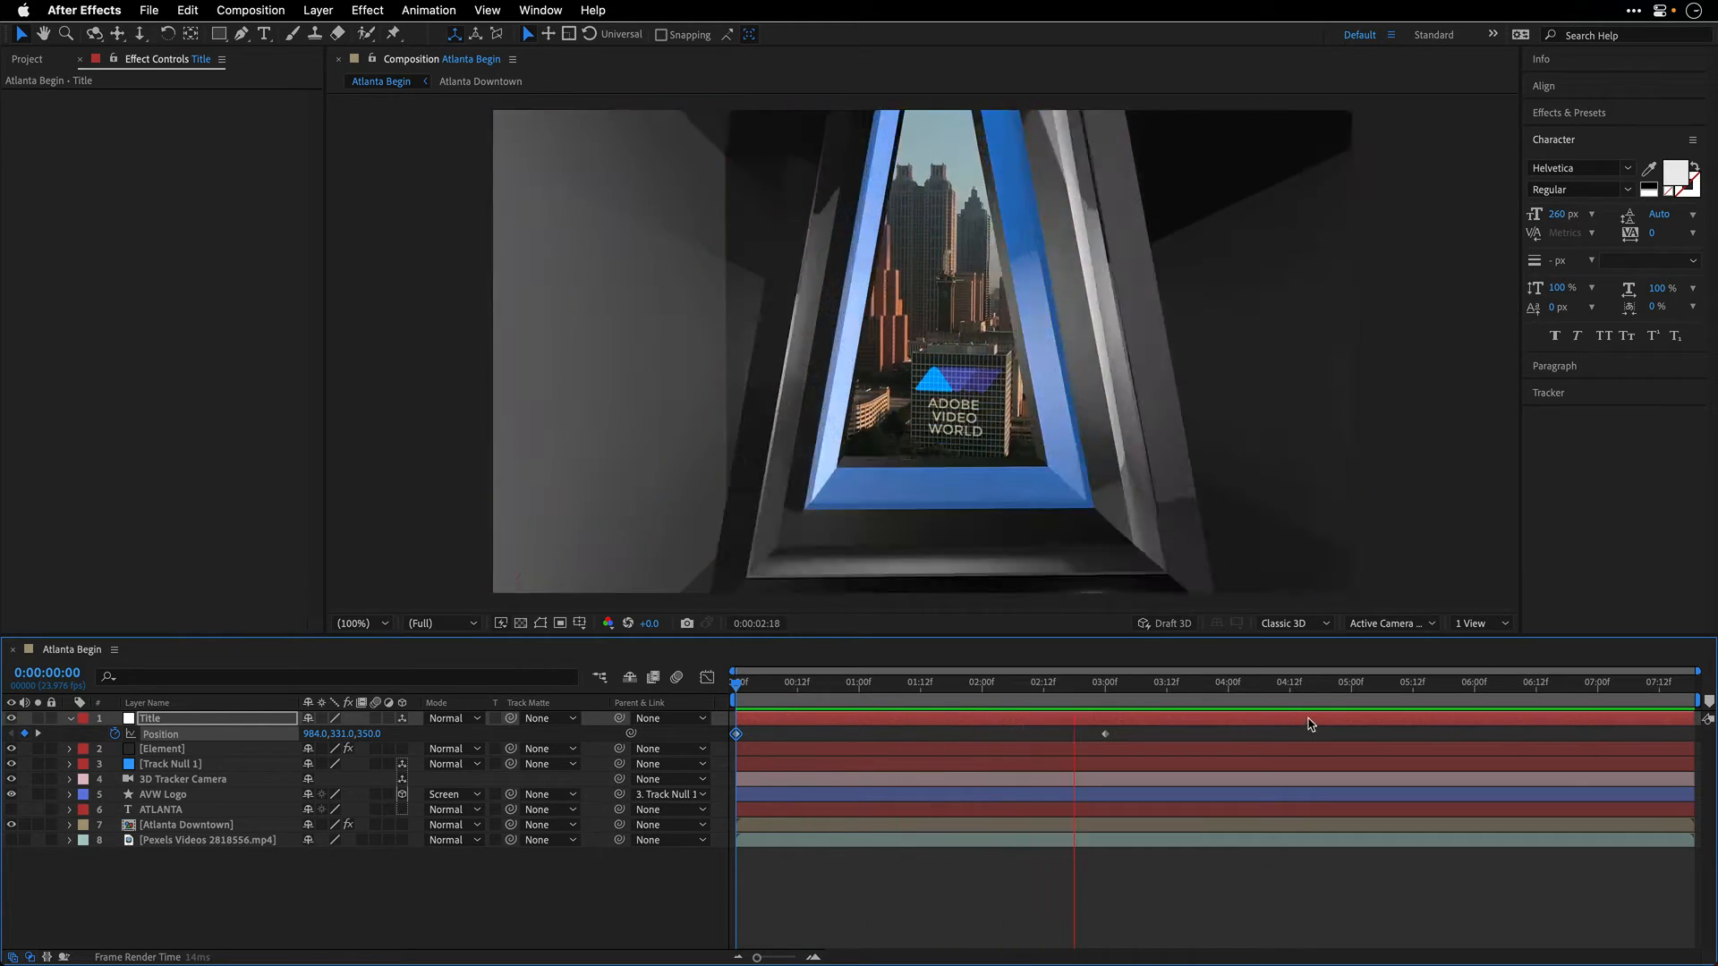
pyautogui.press('space')
pyautogui.moveTo(995, 695); pyautogui.dragTo(896, 704)
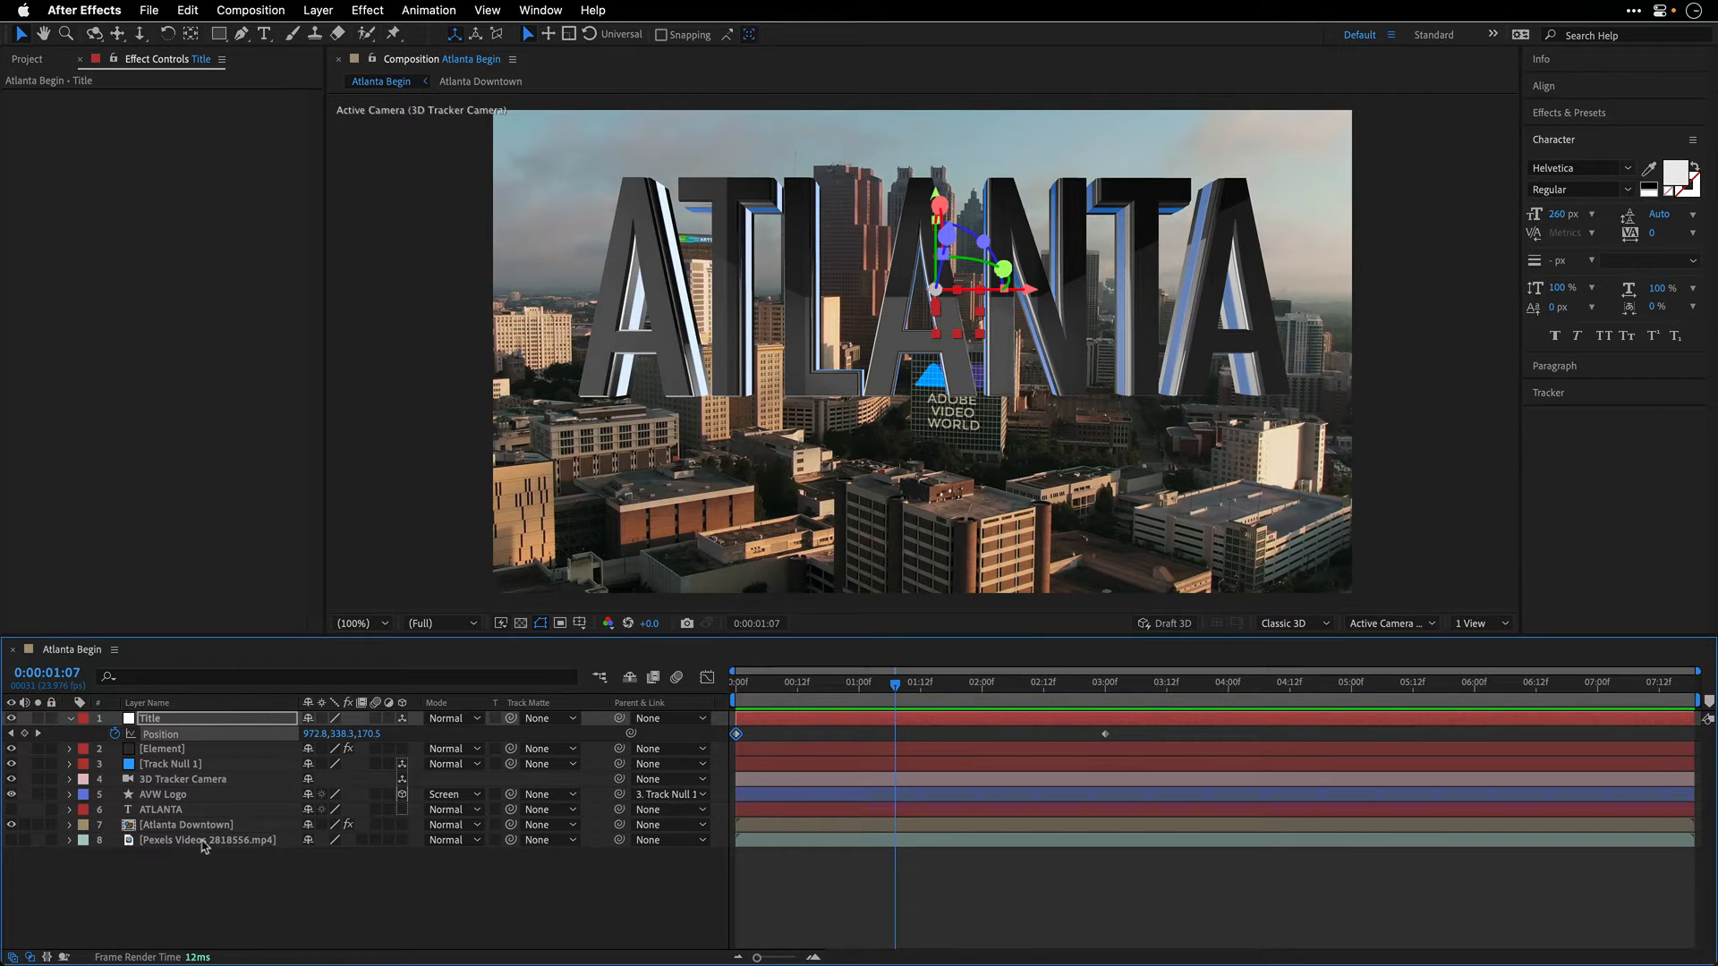
# Step: Assign Pexels Videos 2818556.mp4 as Layer 1 of the Element effect's custom texture maps
pyautogui.click(164, 755)
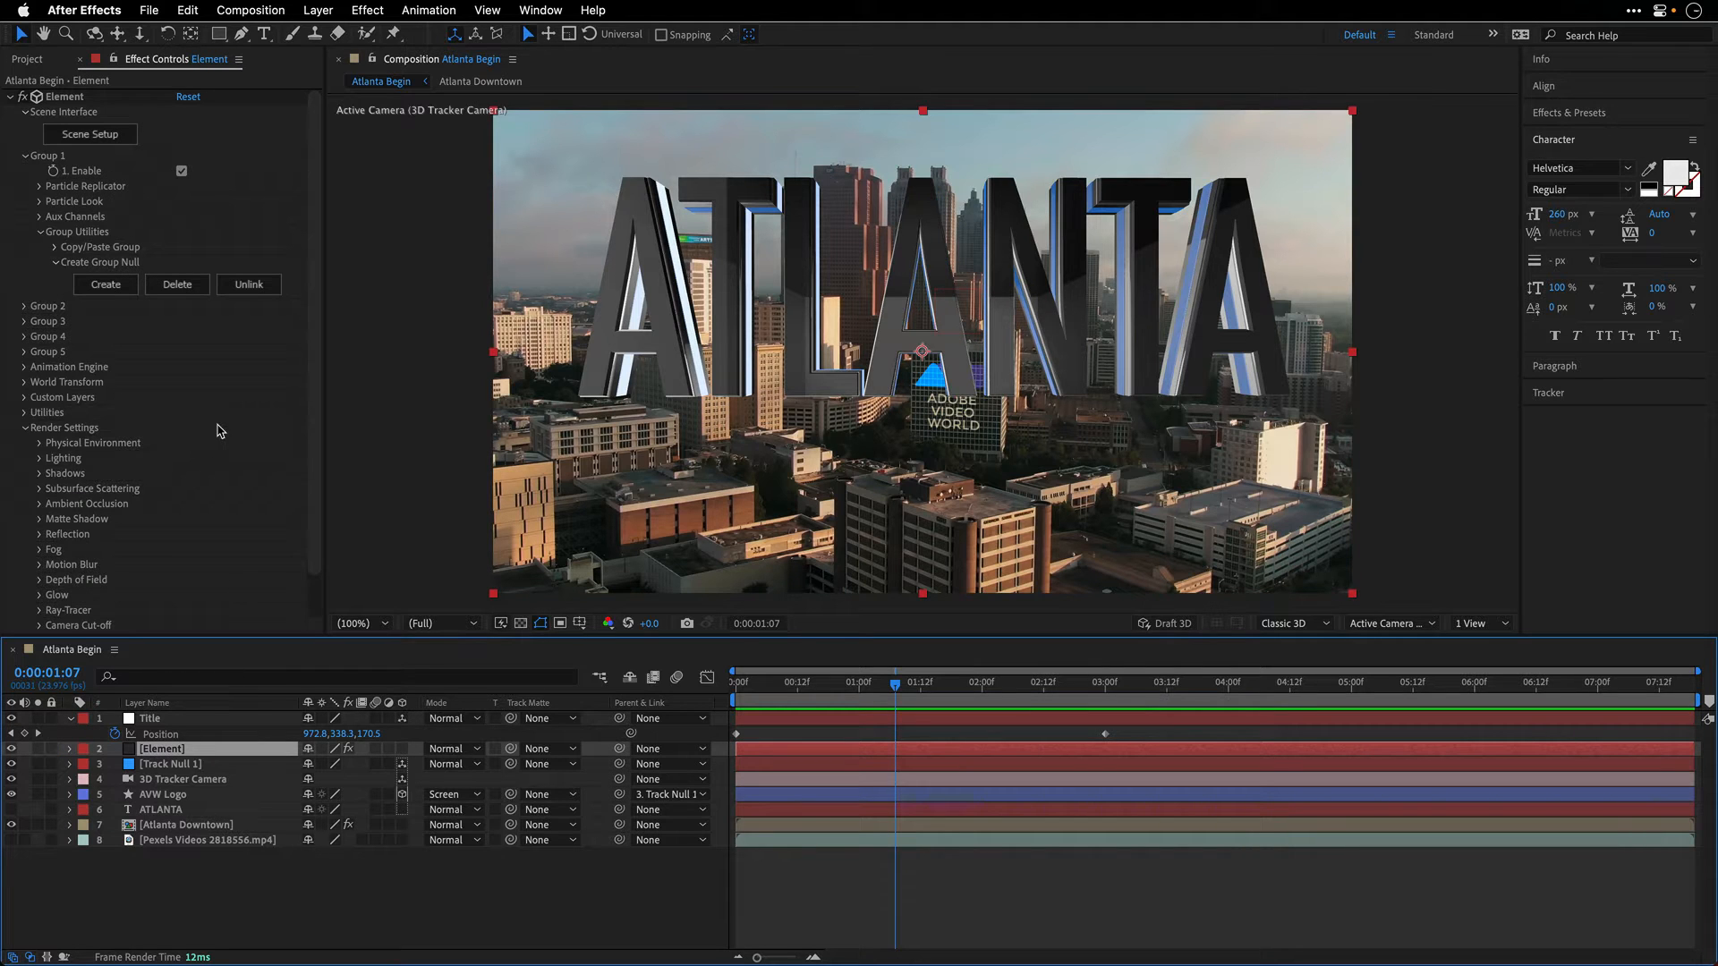
pyautogui.click(23, 397)
pyautogui.scroll(-1, 36, 421)
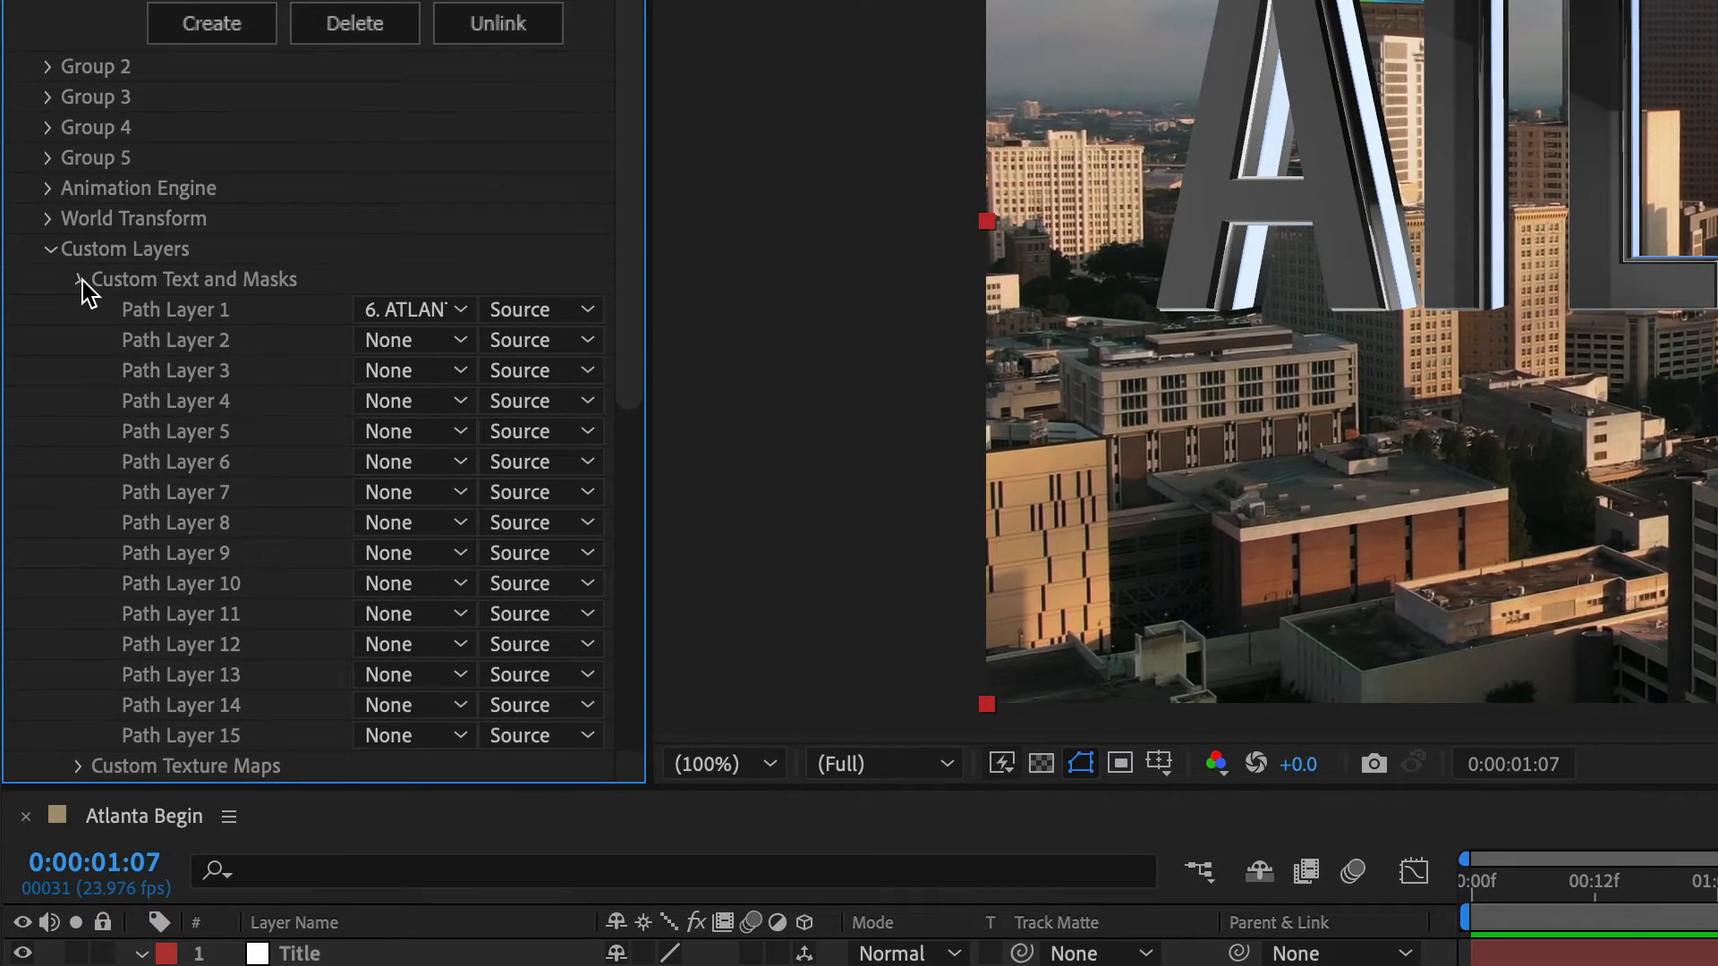
pyautogui.click(83, 280)
pyautogui.click(78, 310)
pyautogui.scroll(-3, 242, 214)
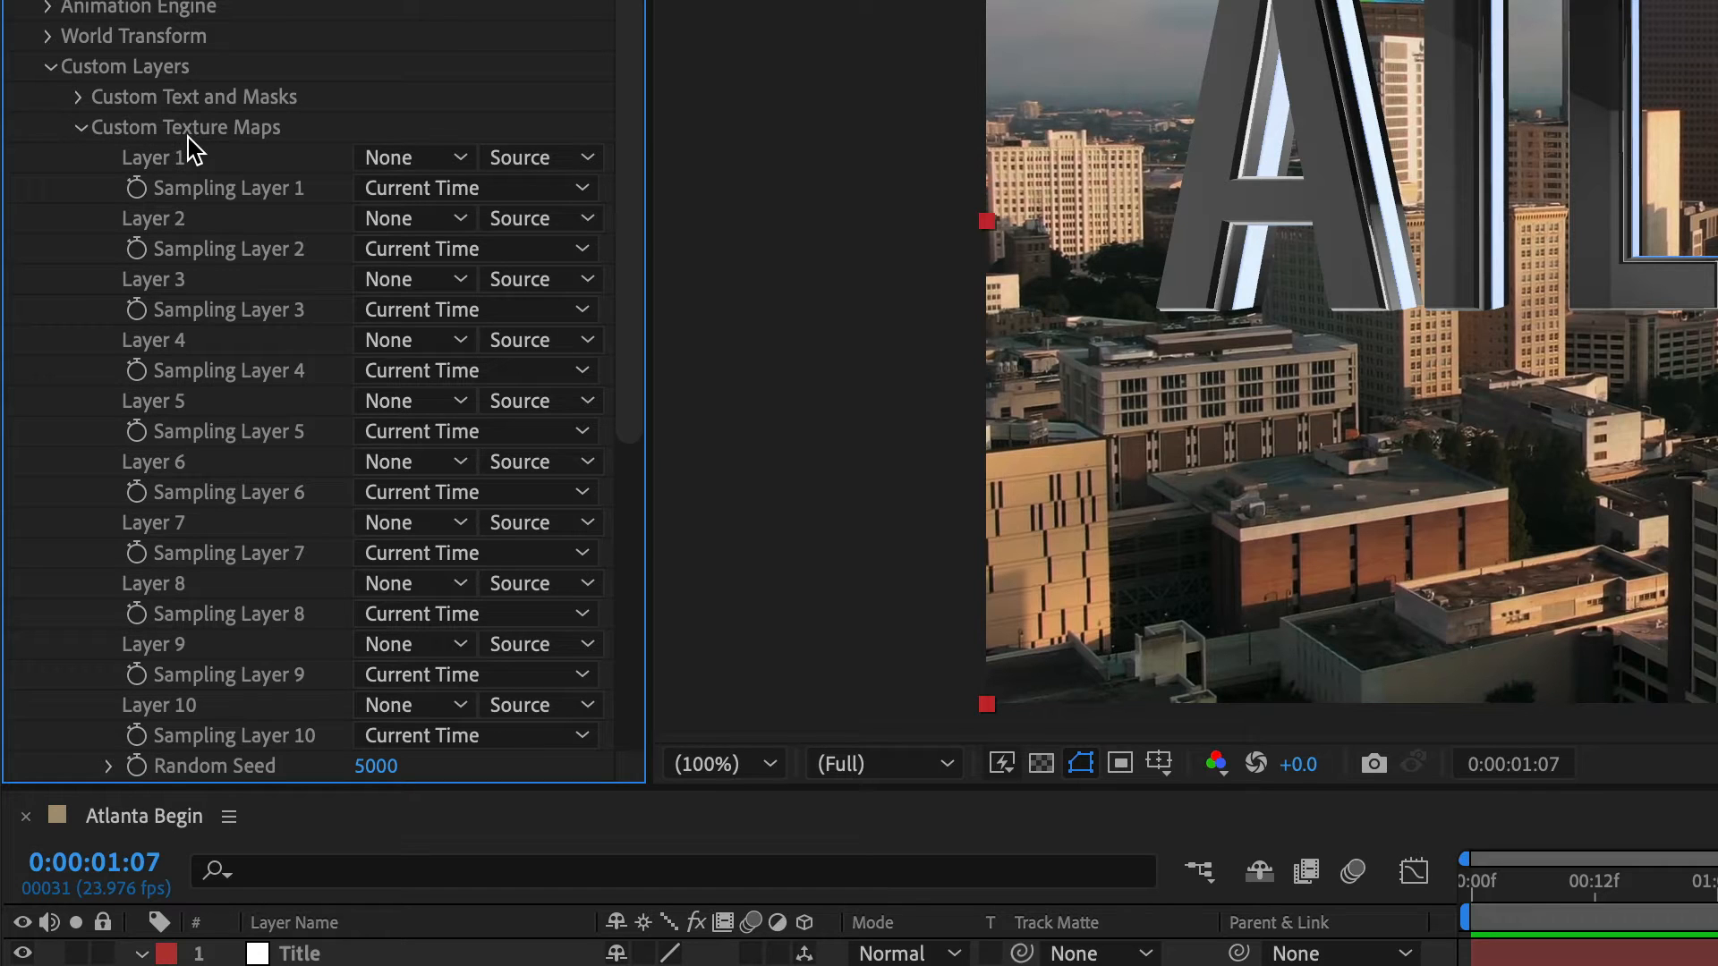
pyautogui.click(393, 163)
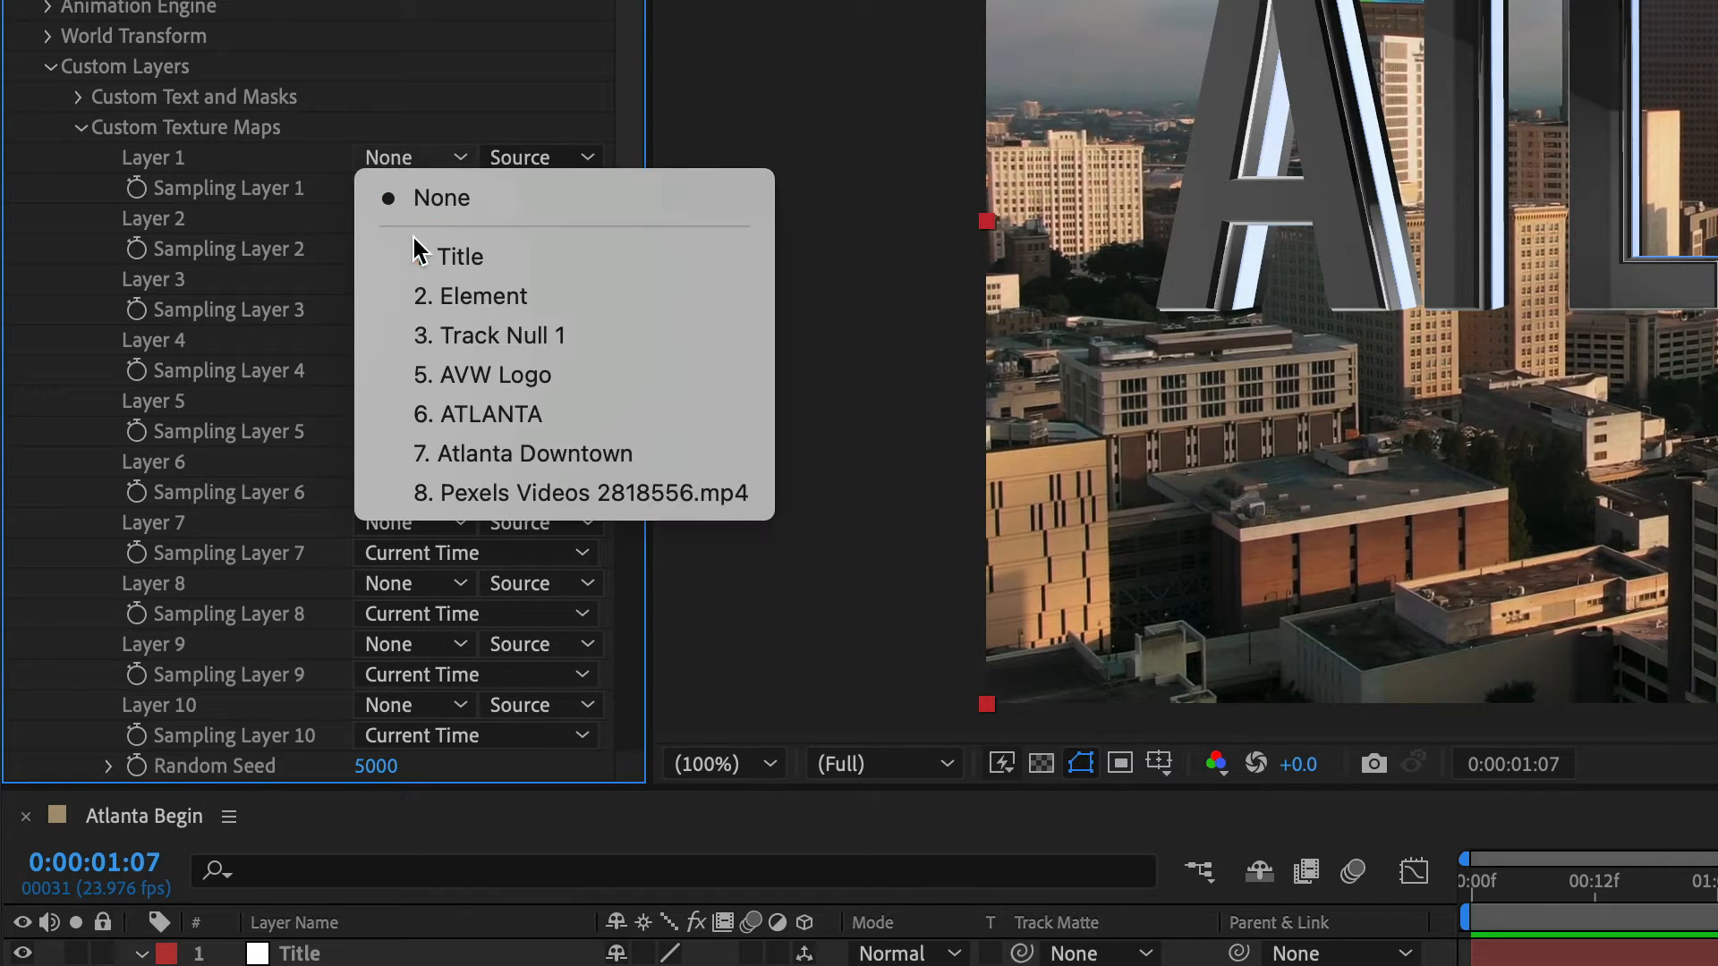
pyautogui.click(474, 495)
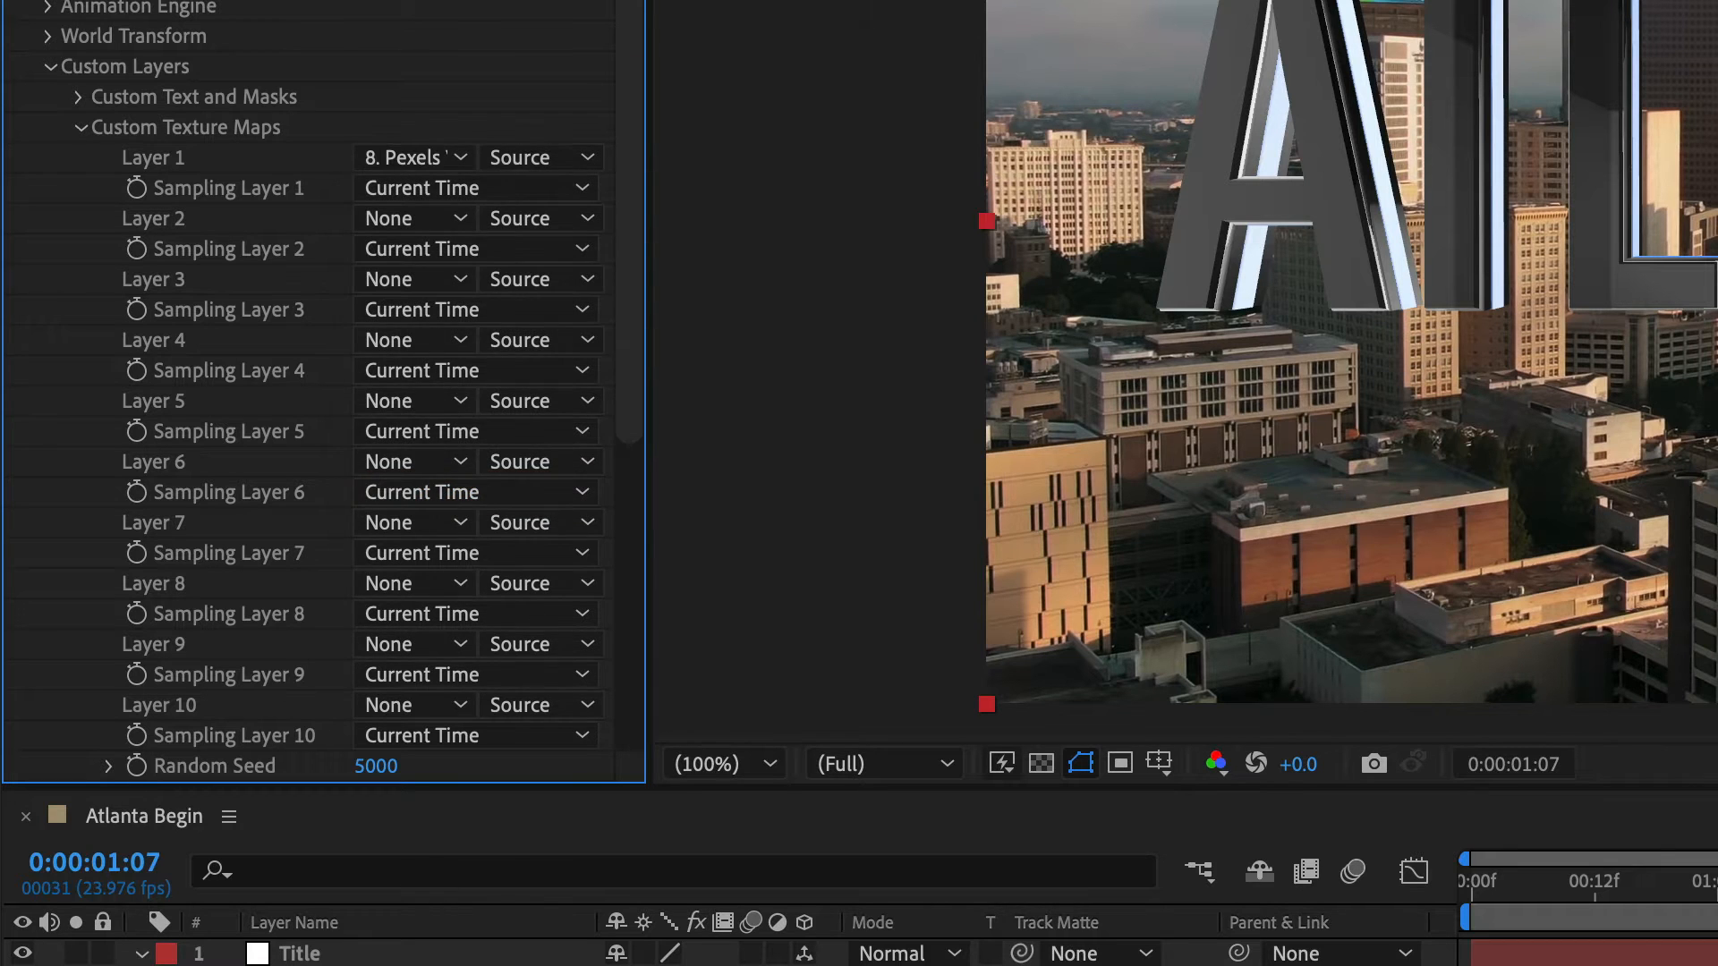
pyautogui.click(50, 67)
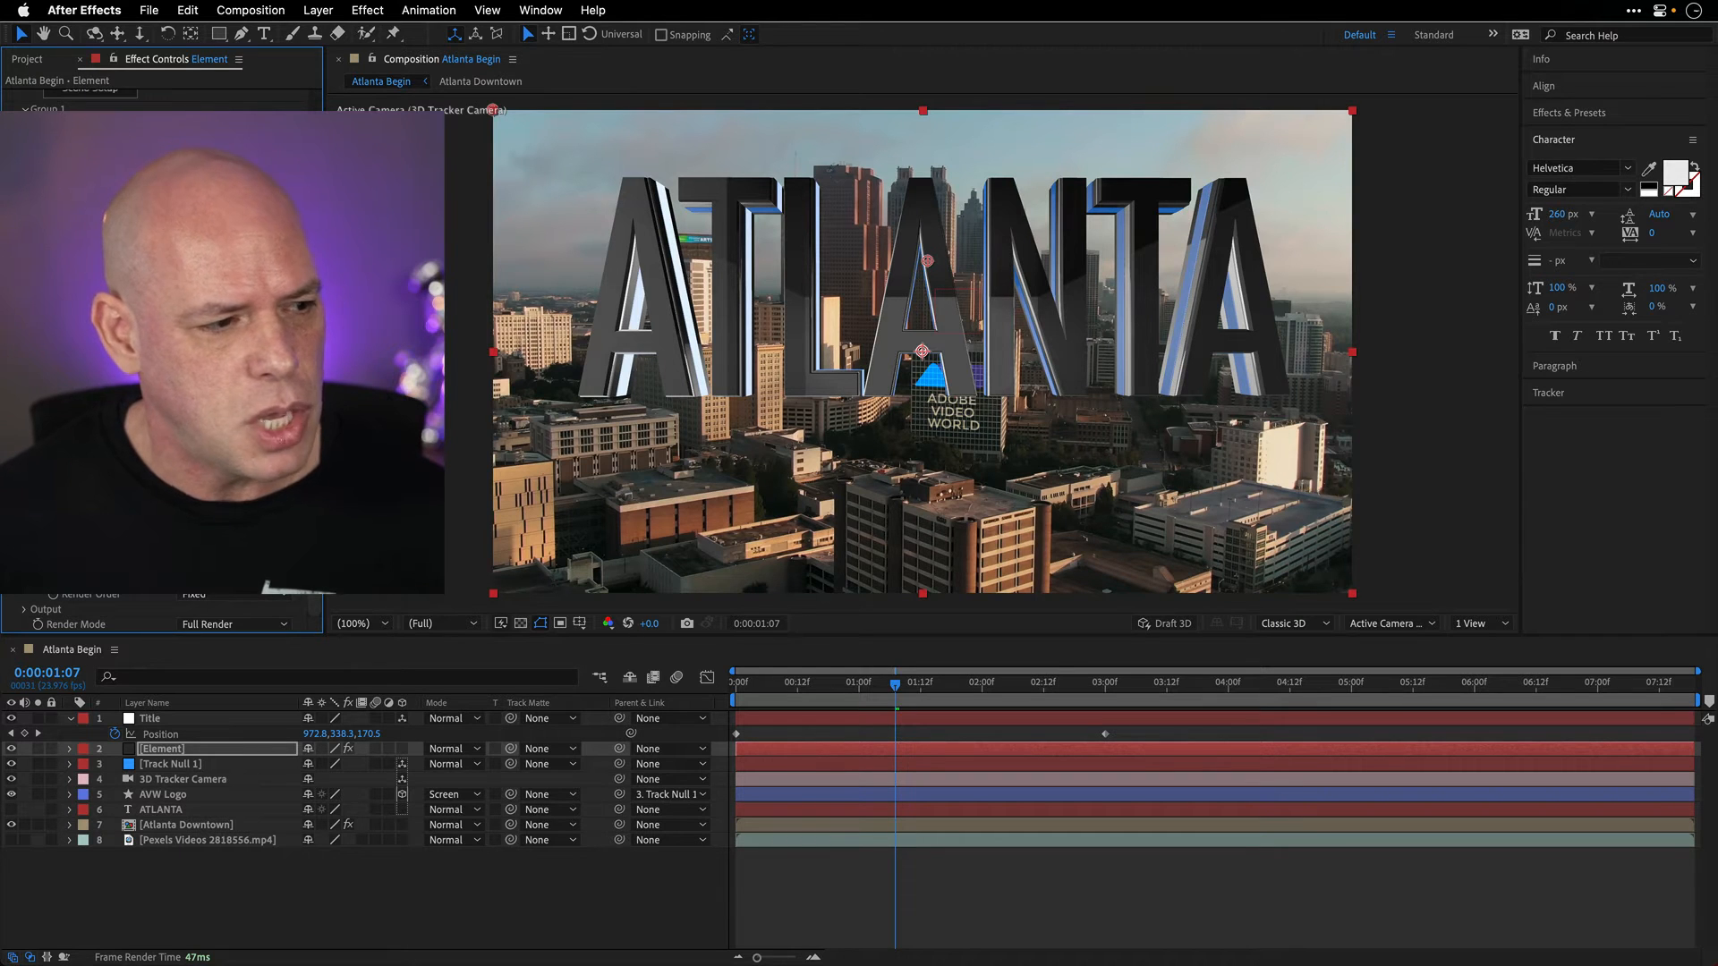
# Step: Replace the environment texture in Element's Scene Setup with Custom Layer 1 and accept the scene
pyautogui.scroll(3, 162, 358)
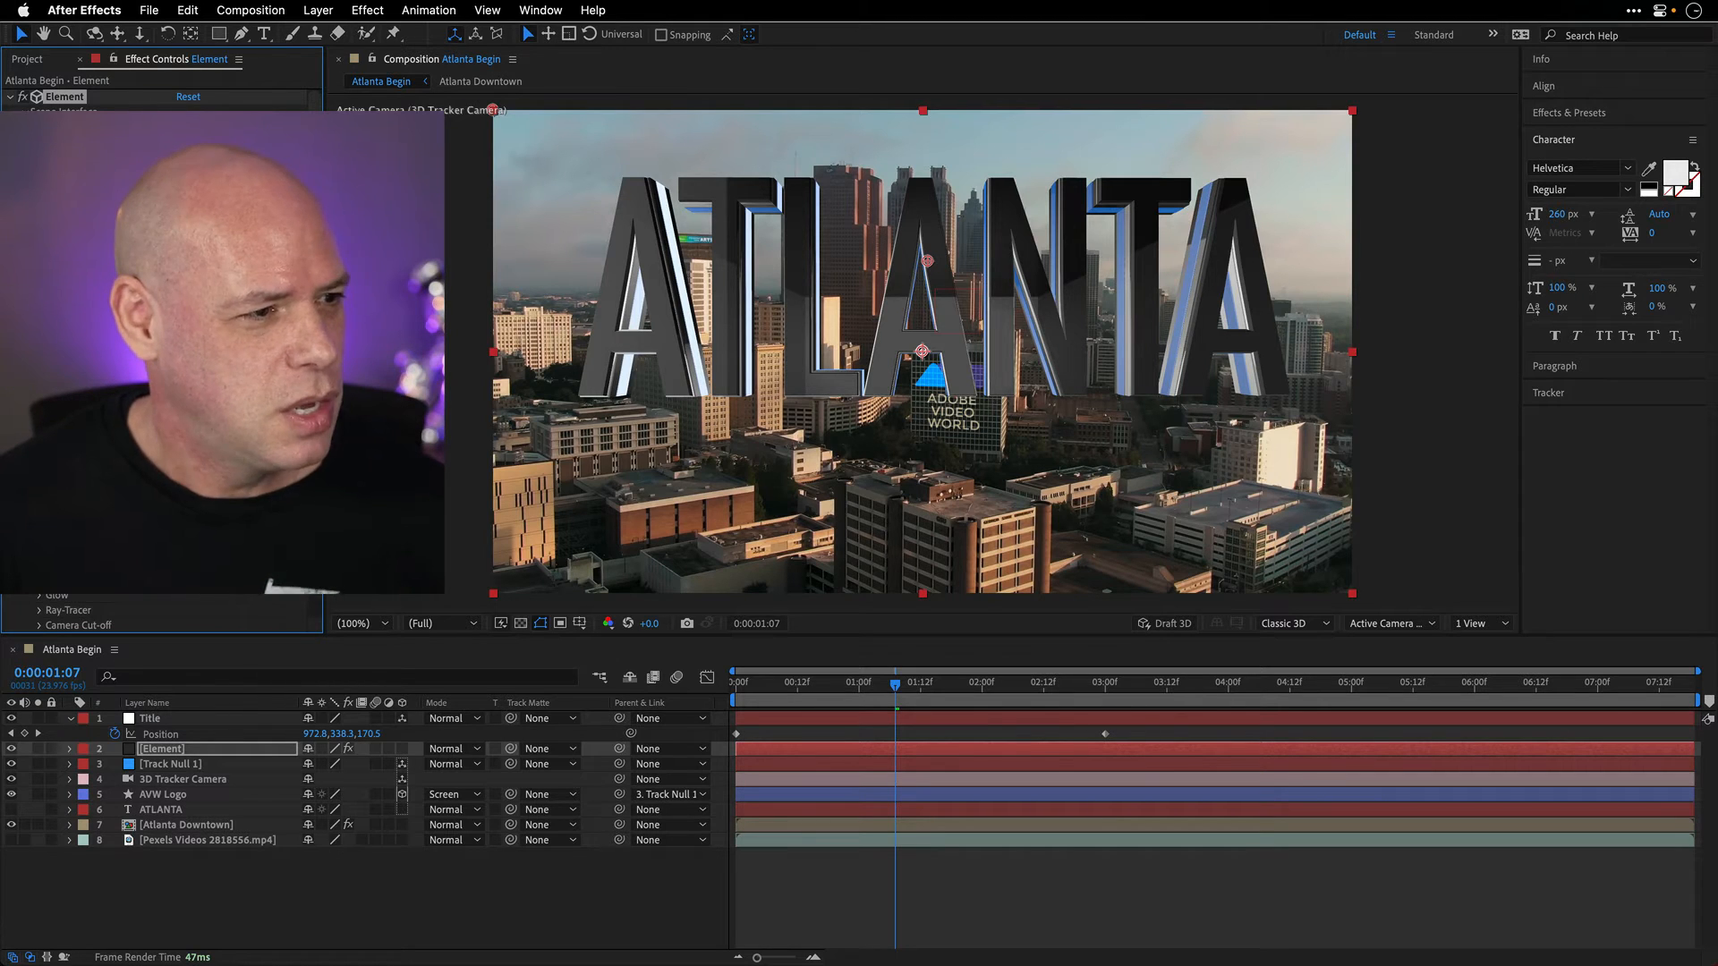
pyautogui.click(85, 139)
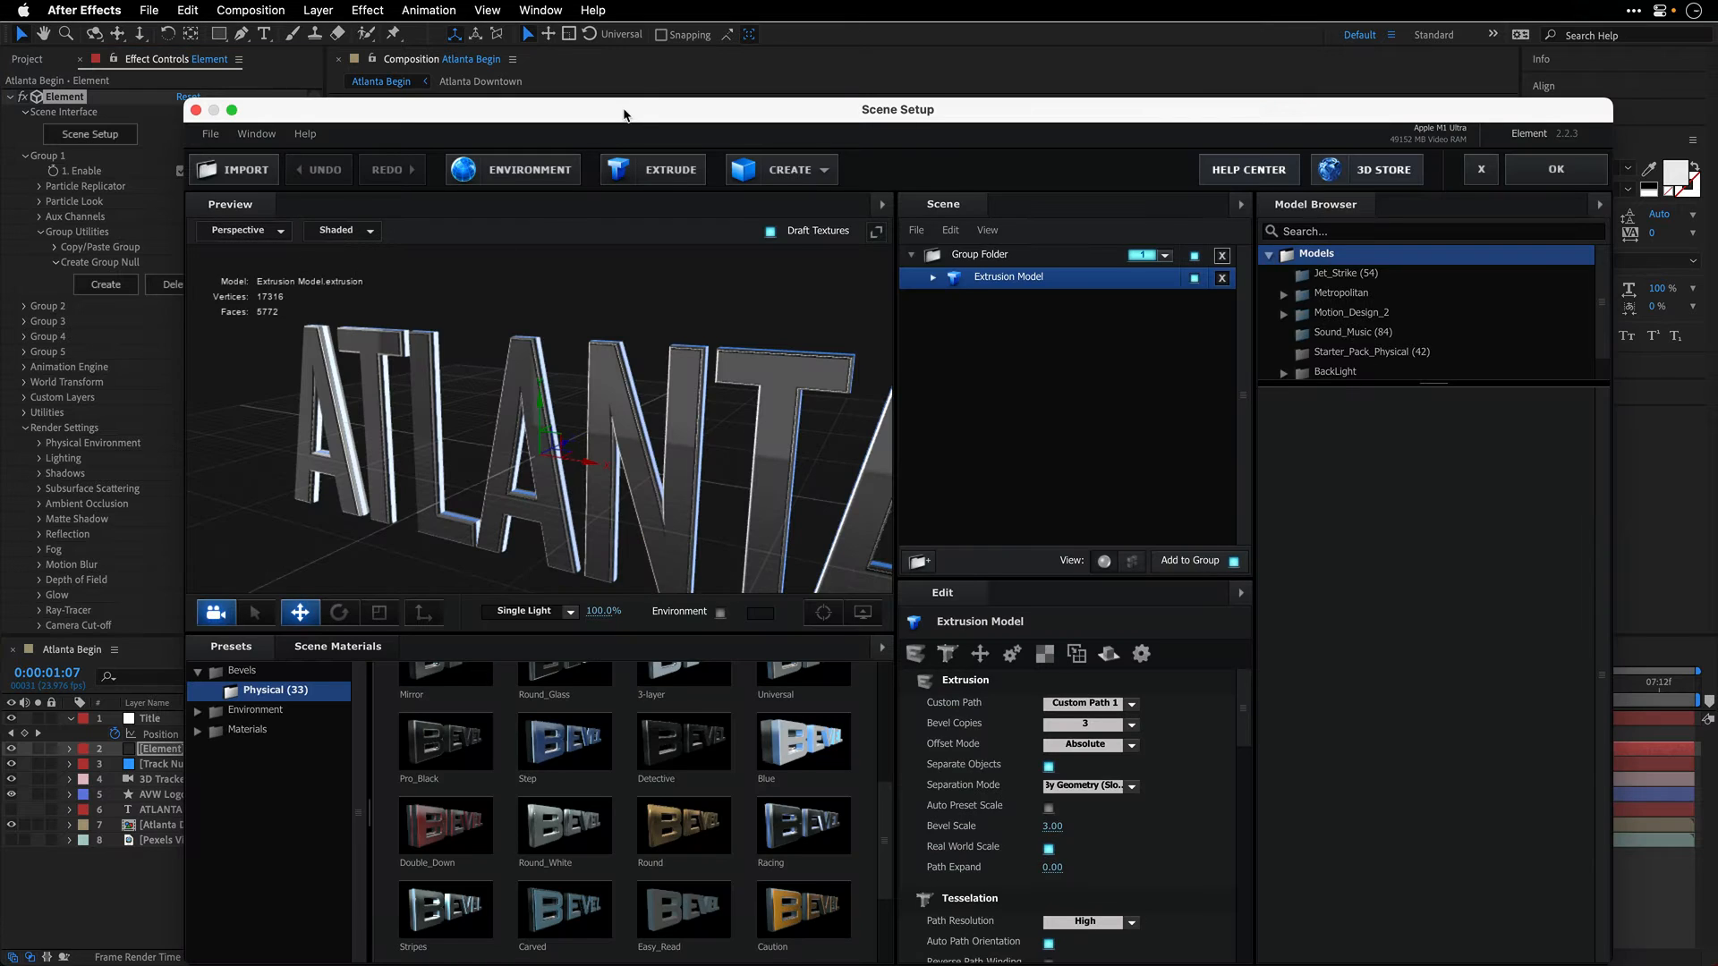
pyautogui.moveTo(624, 114); pyautogui.dragTo(582, 72)
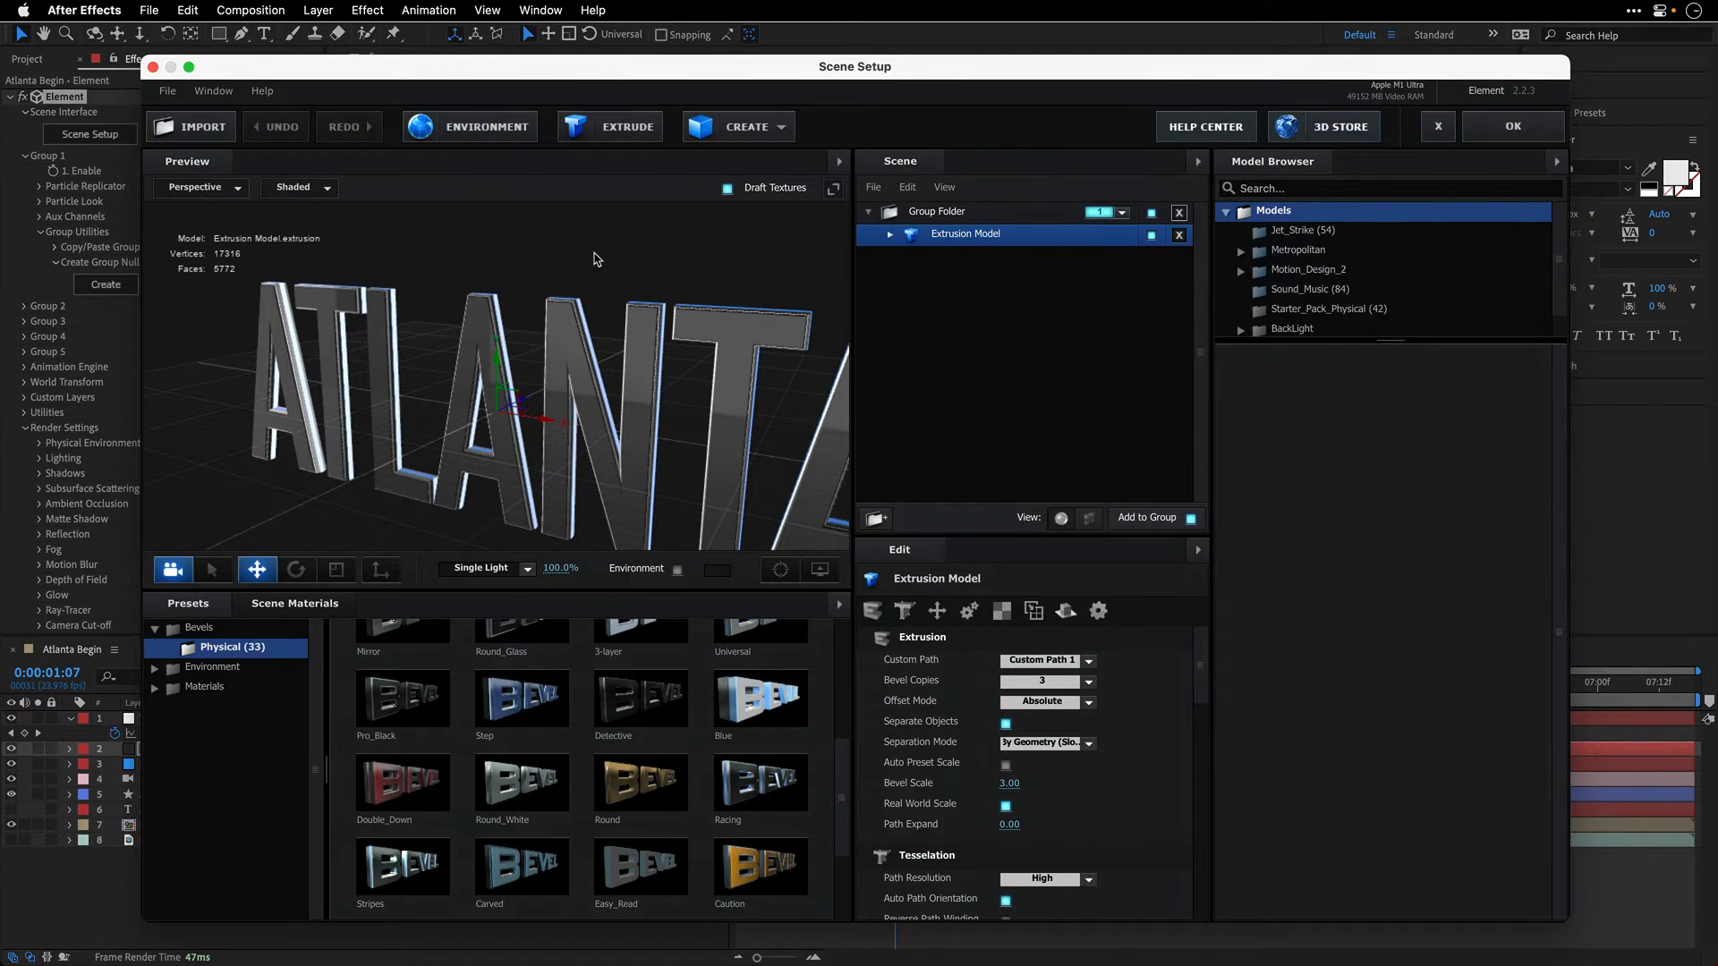
pyautogui.click(475, 134)
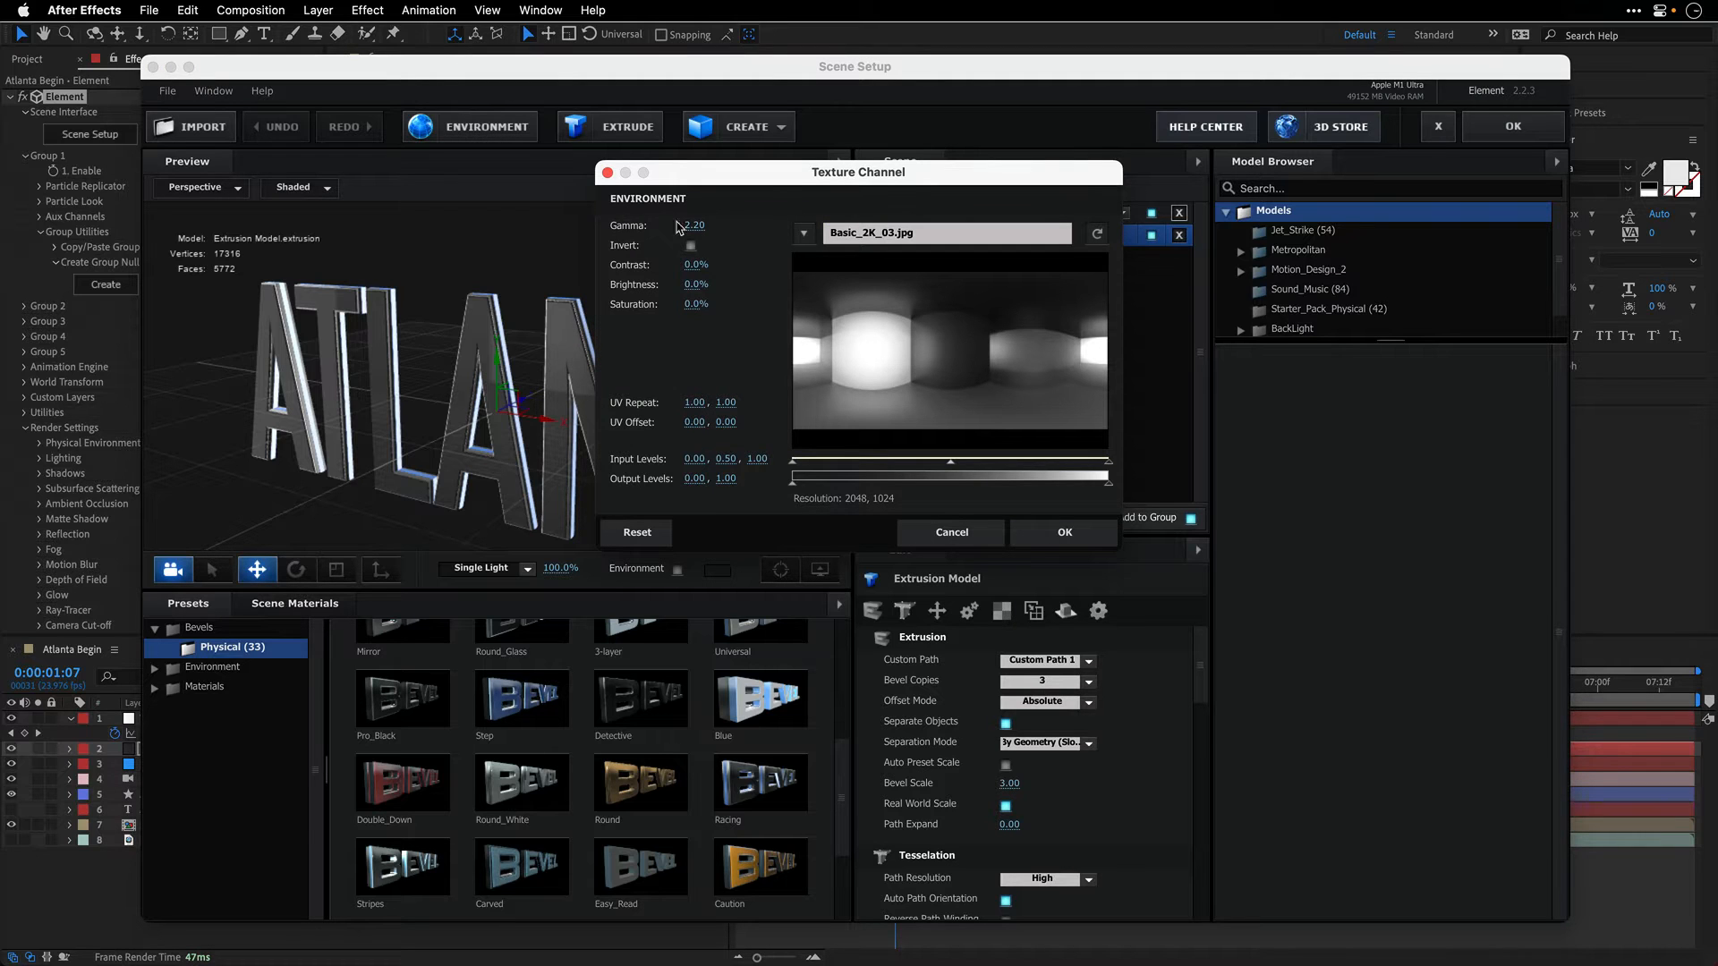
pyautogui.click(804, 235)
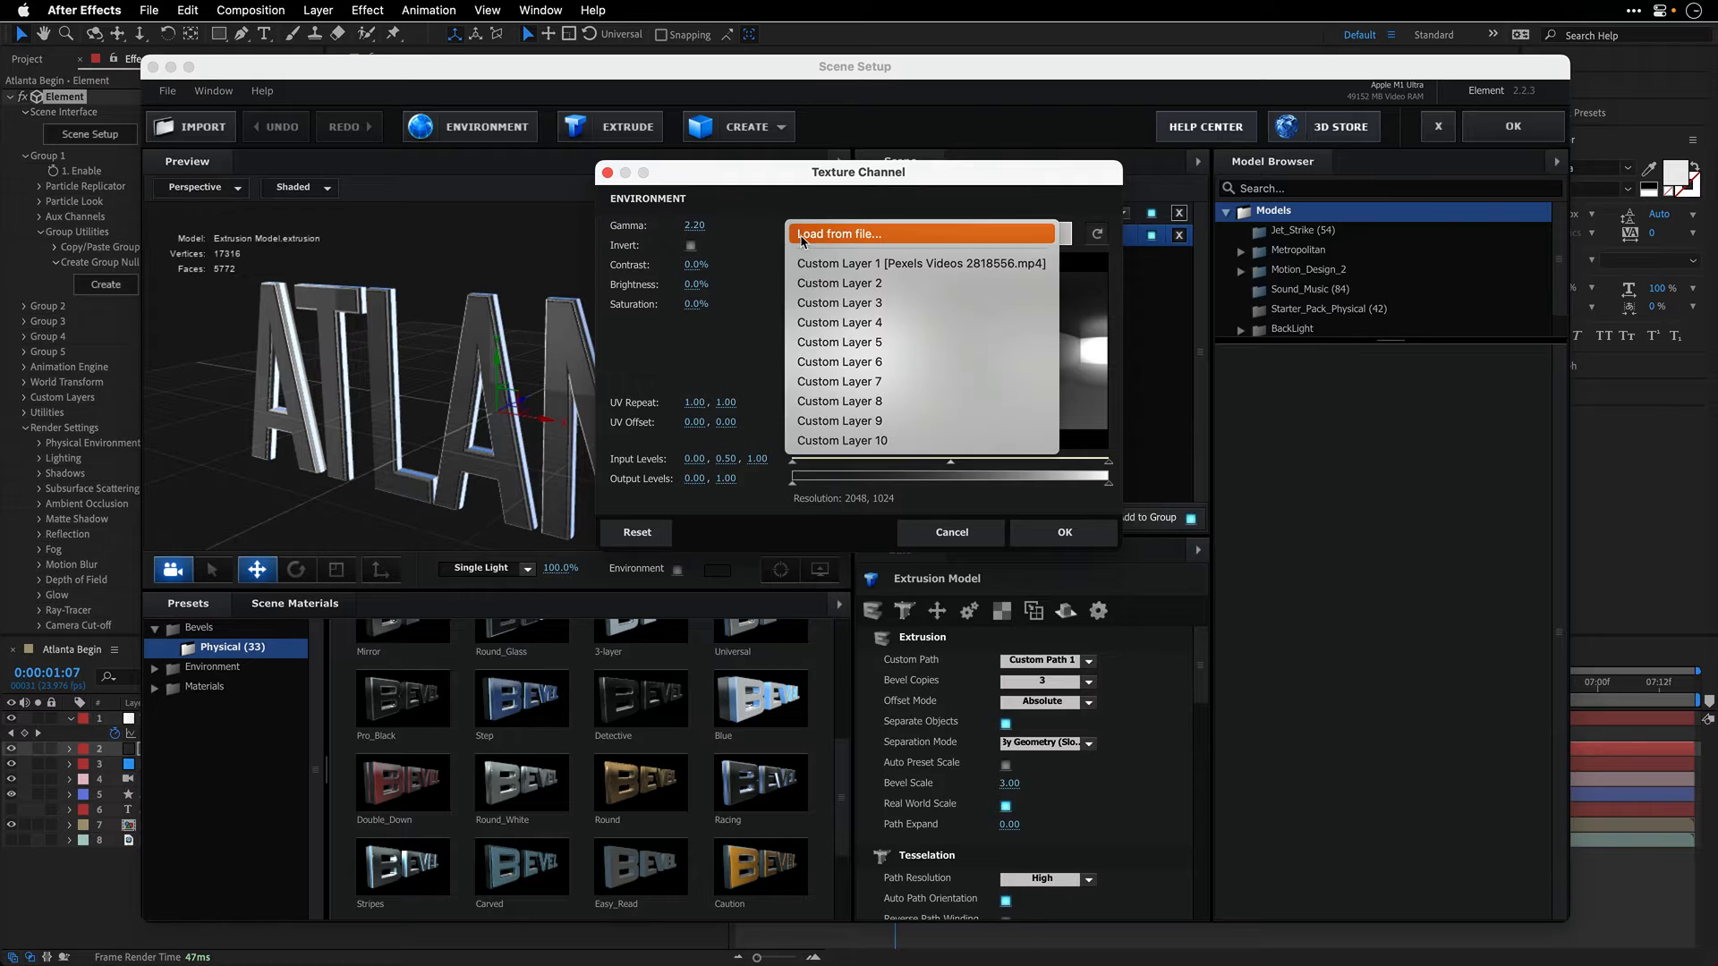
pyautogui.click(841, 265)
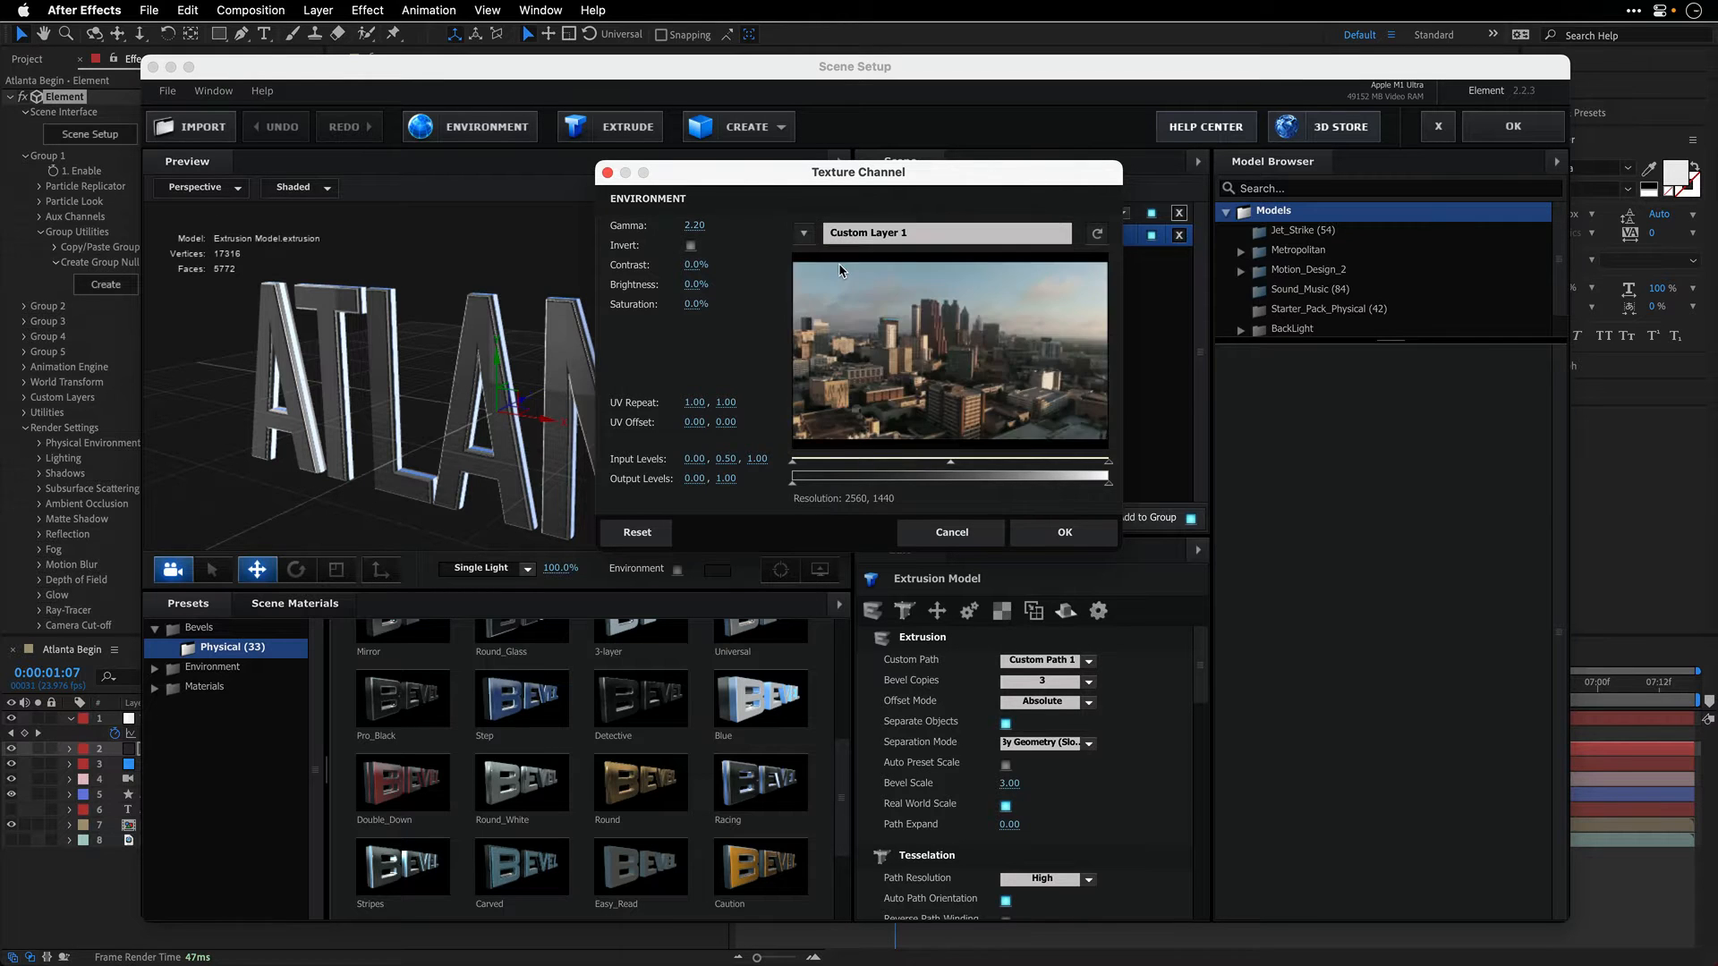
pyautogui.click(1065, 532)
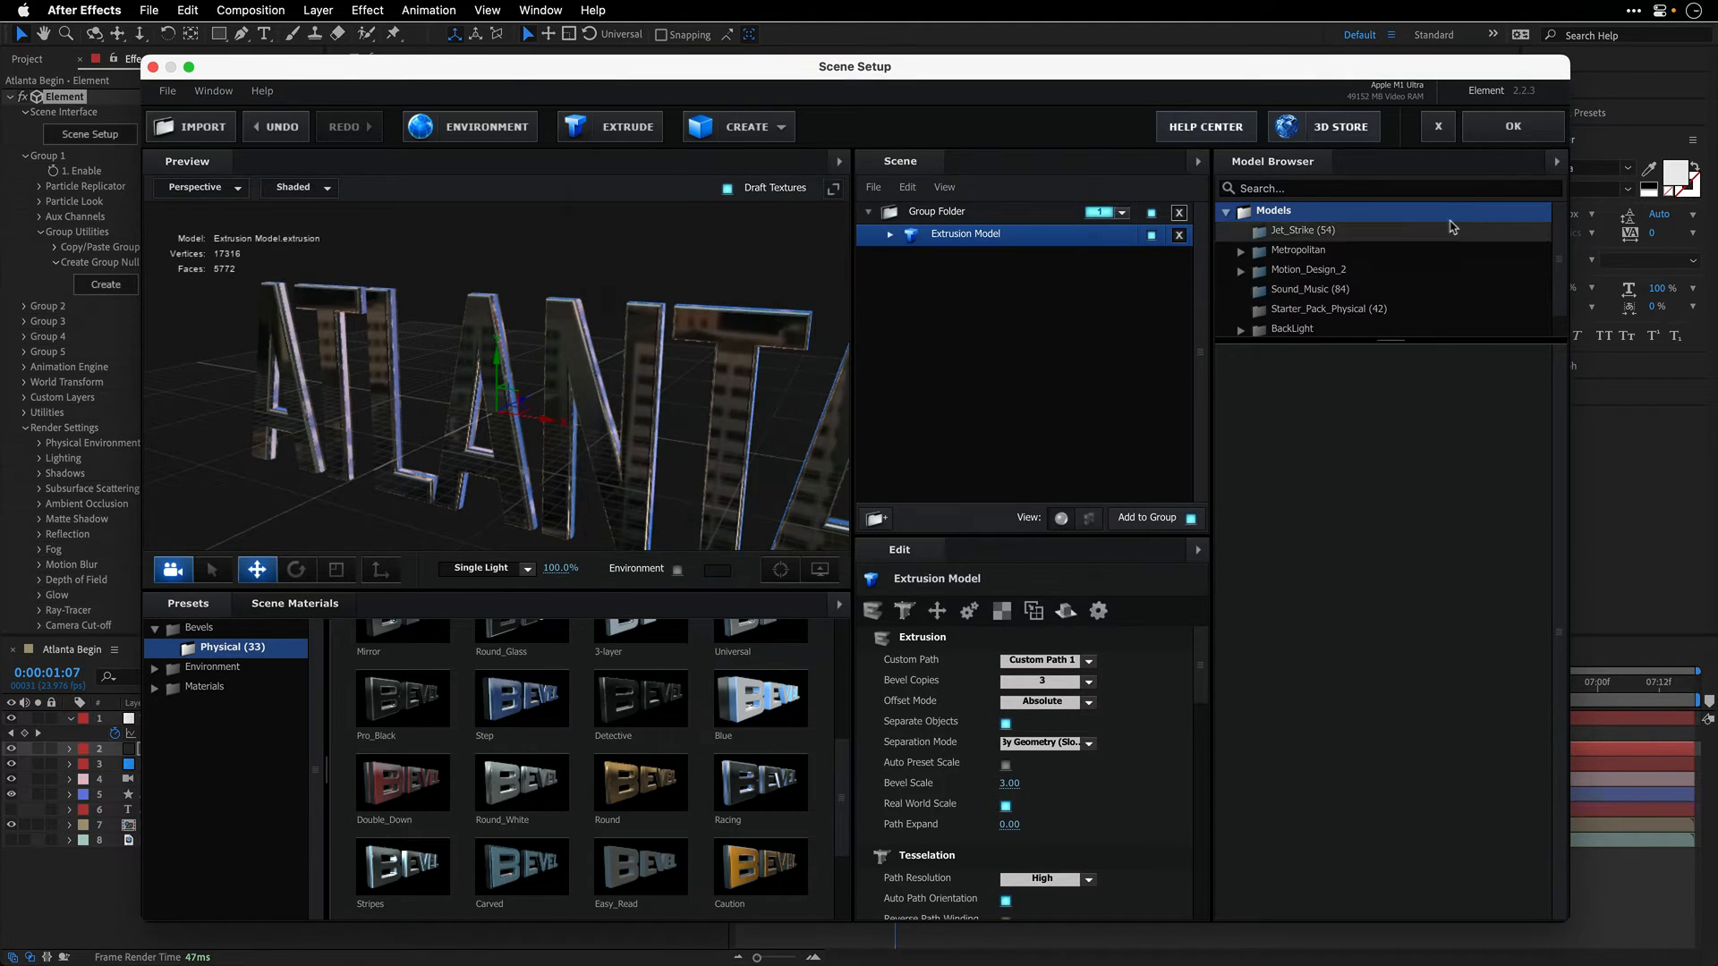
pyautogui.click(1512, 127)
# Step: At 0:00:01:16, raise the Exposure of Element's physical environment to 1.41
pyautogui.moveTo(895, 694); pyautogui.dragTo(941, 697)
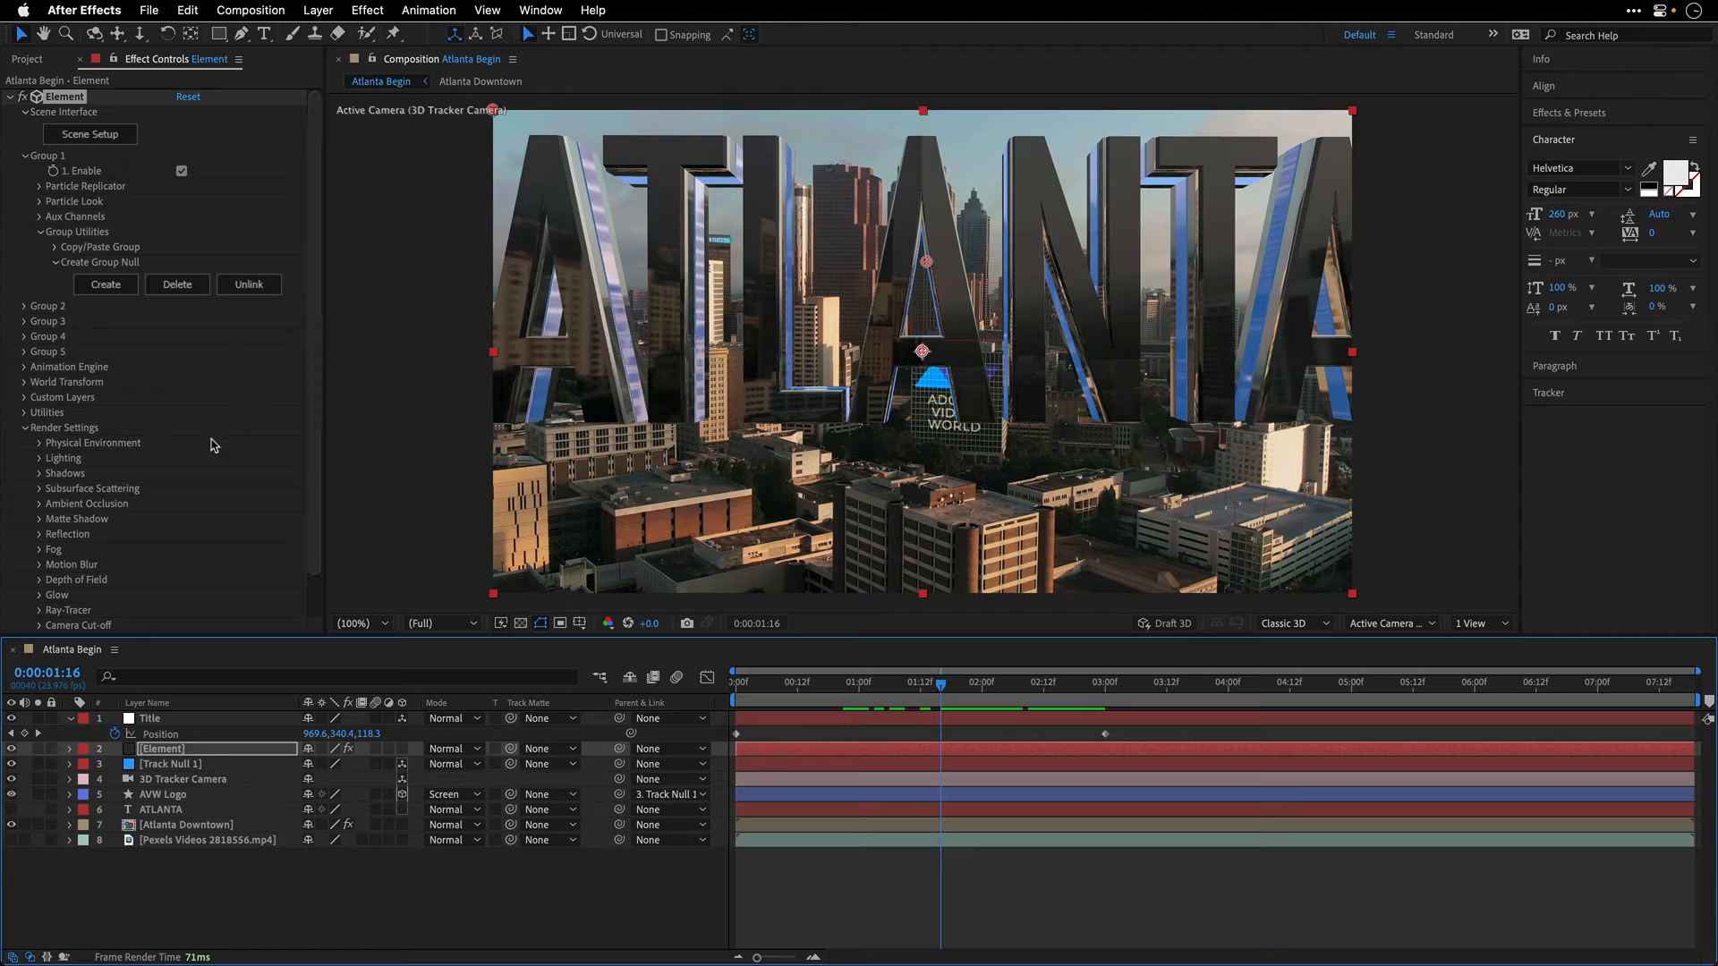
pyautogui.click(39, 444)
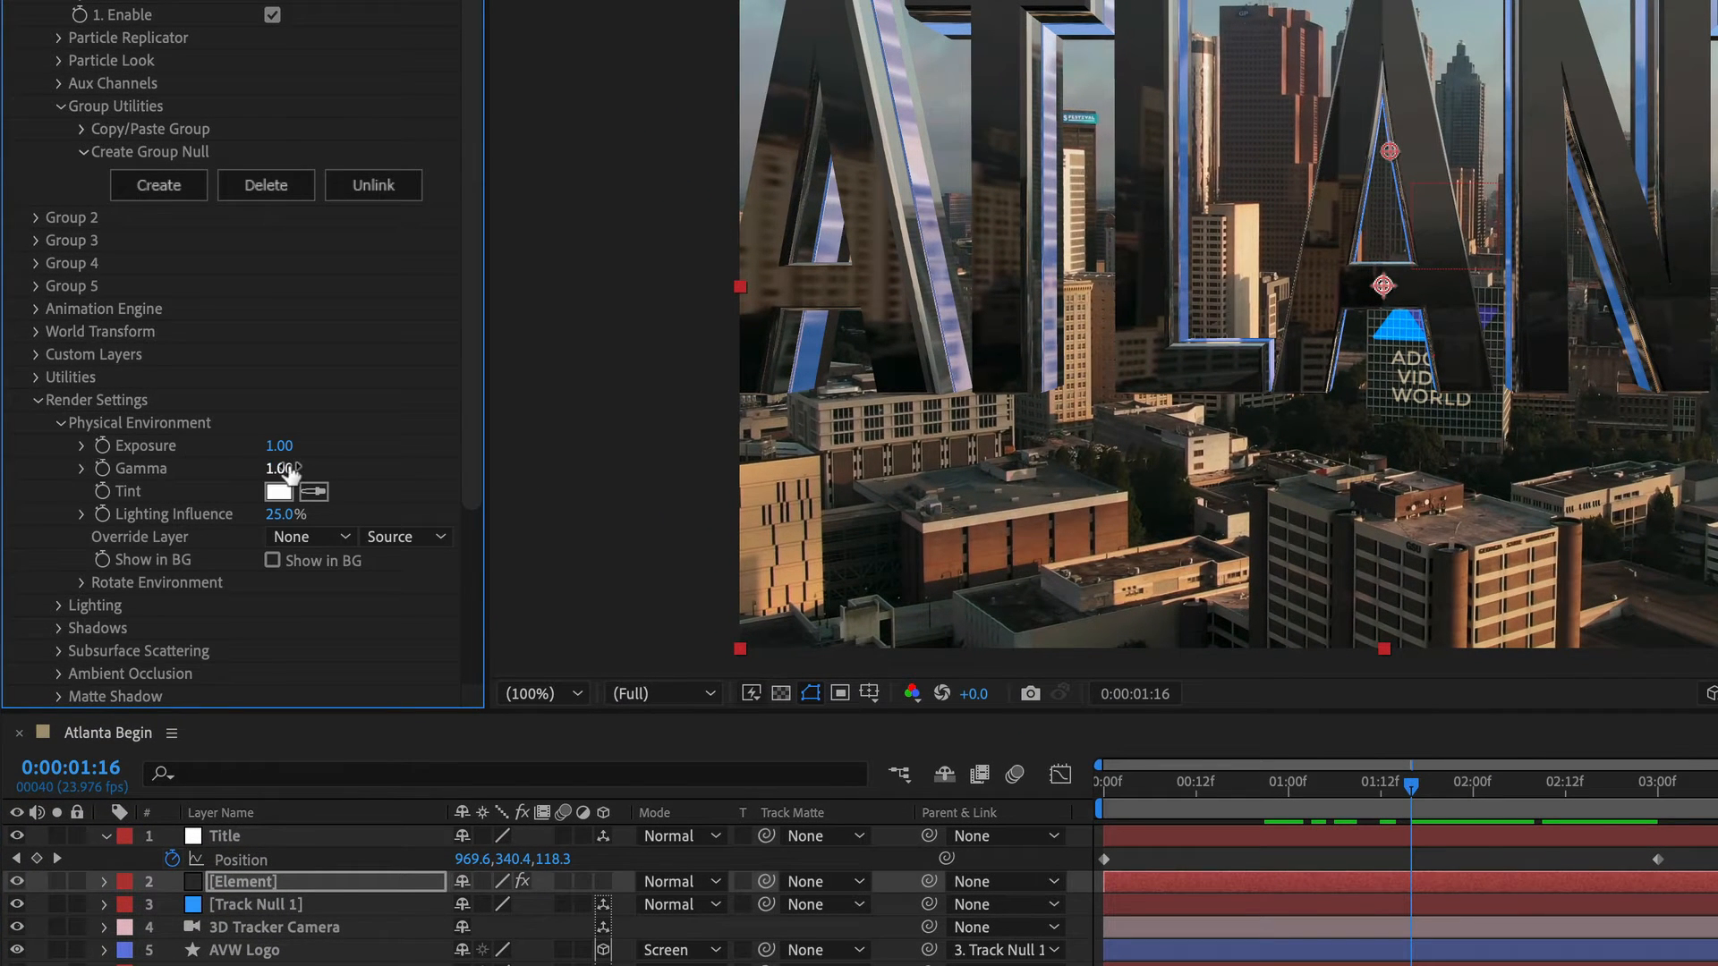
pyautogui.moveTo(285, 448); pyautogui.dragTo(336, 453)
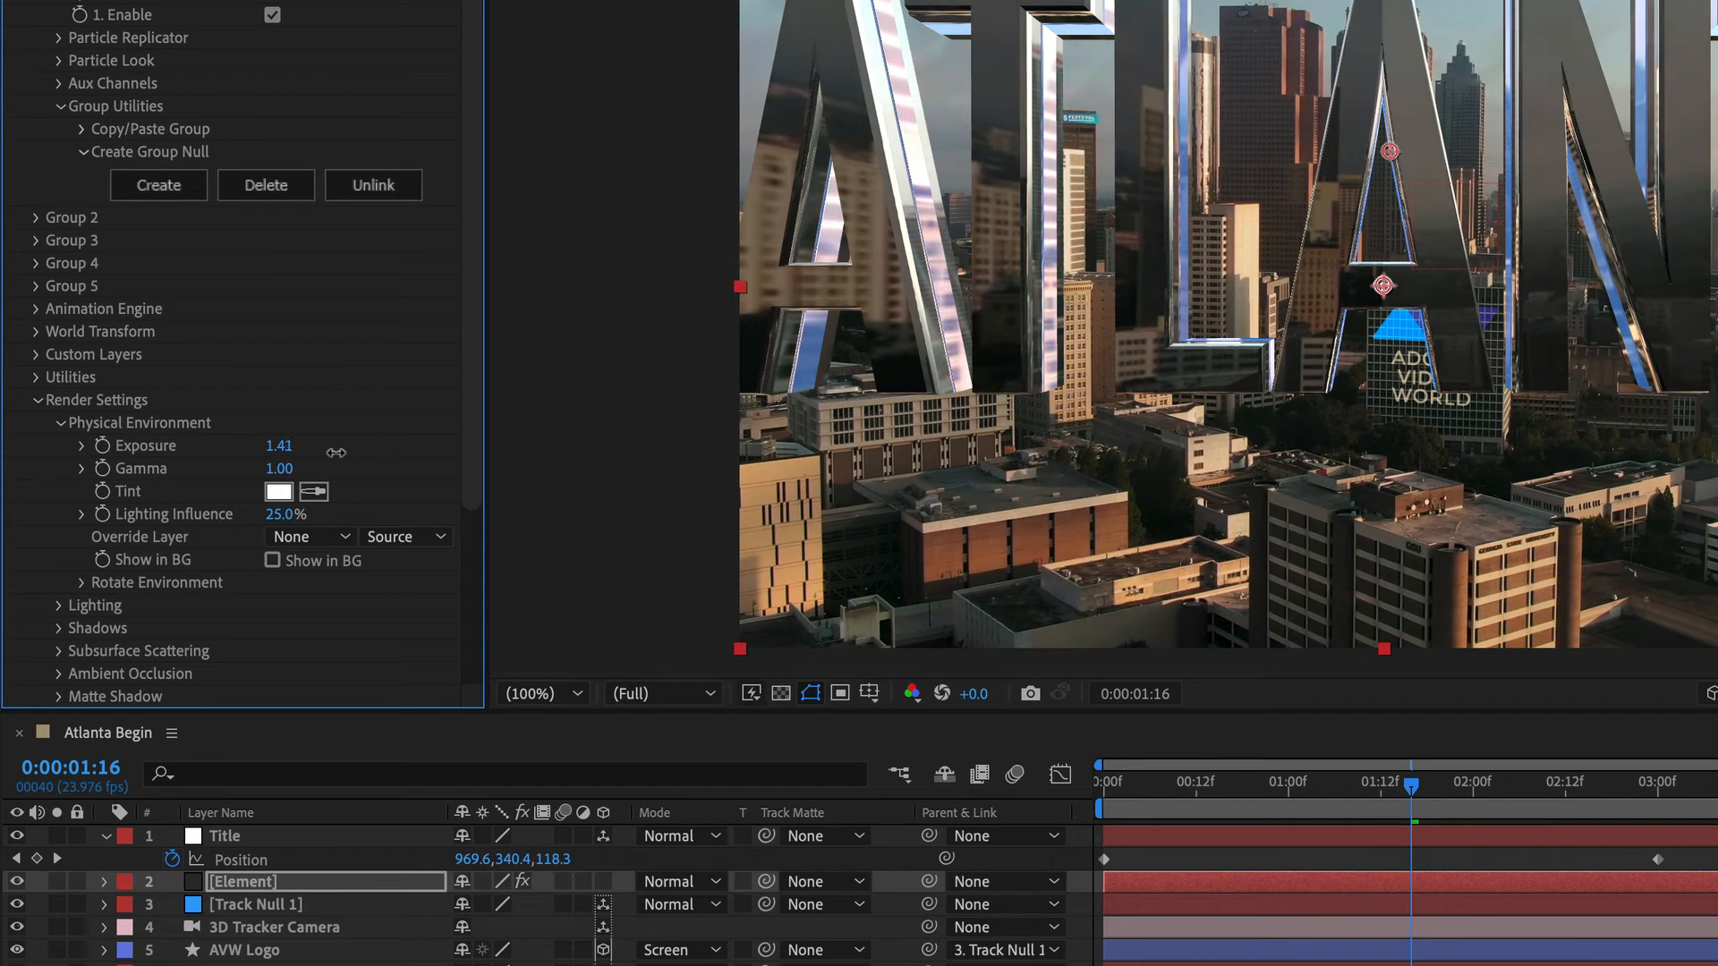
# Step: Rotate Element's physical environment to 100° on Y and -4° on X
pyautogui.click(83, 582)
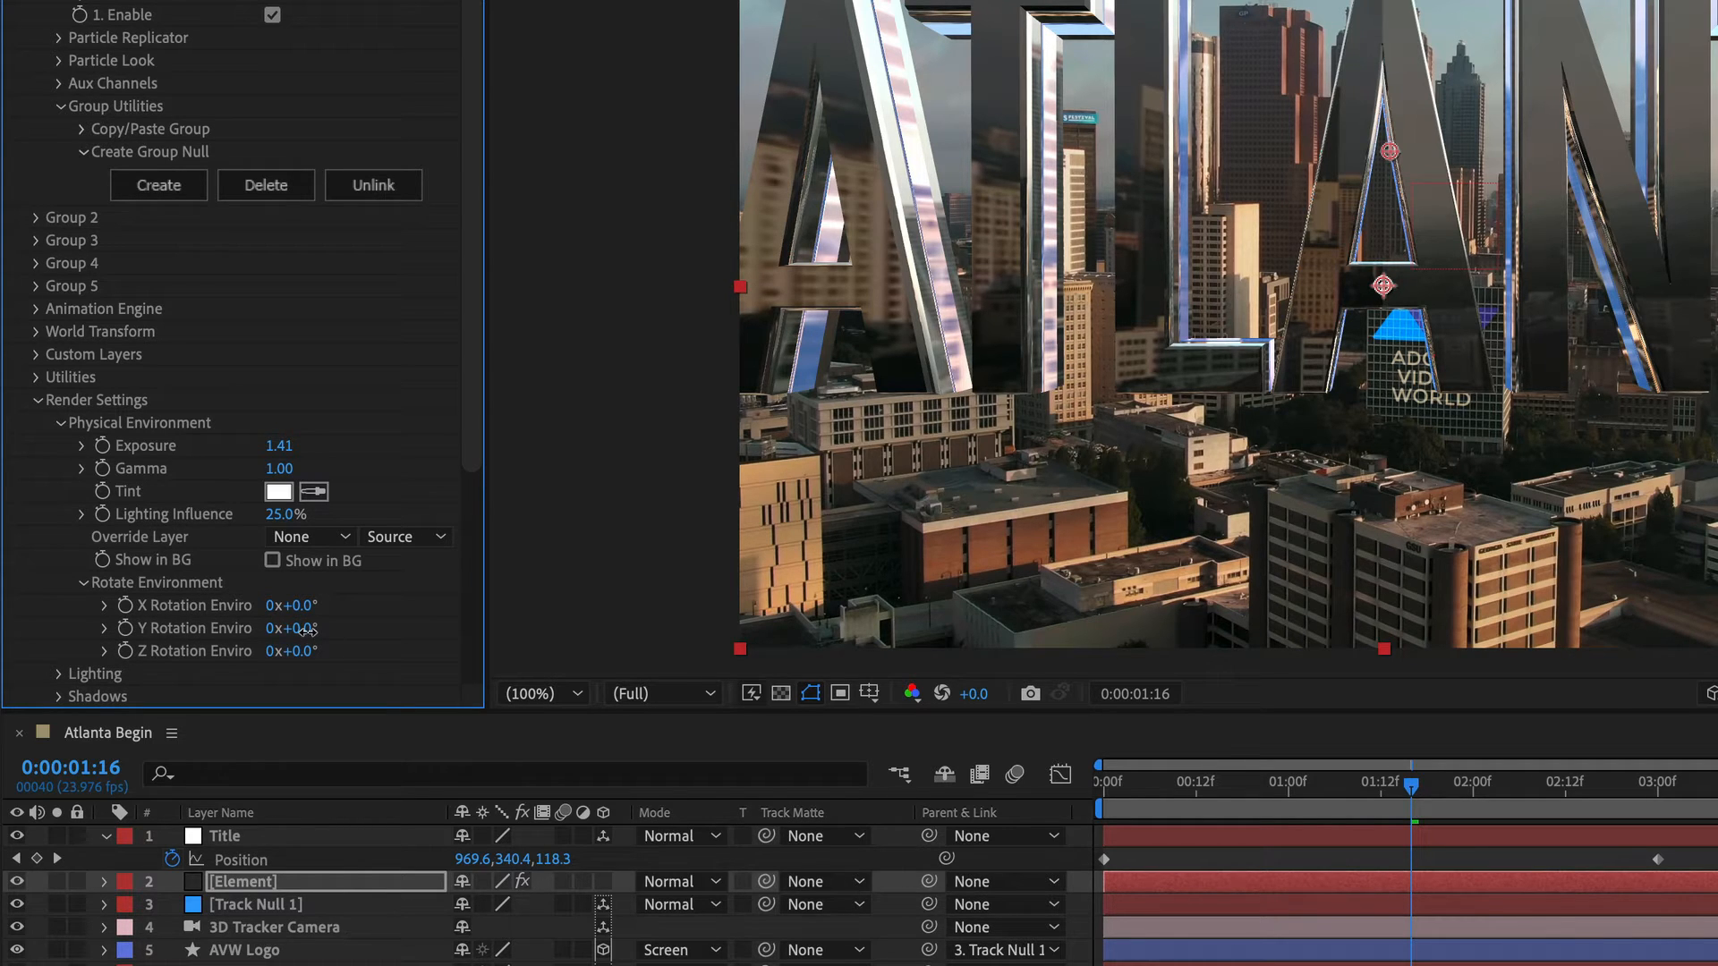
pyautogui.moveTo(320, 631); pyautogui.dragTo(434, 624)
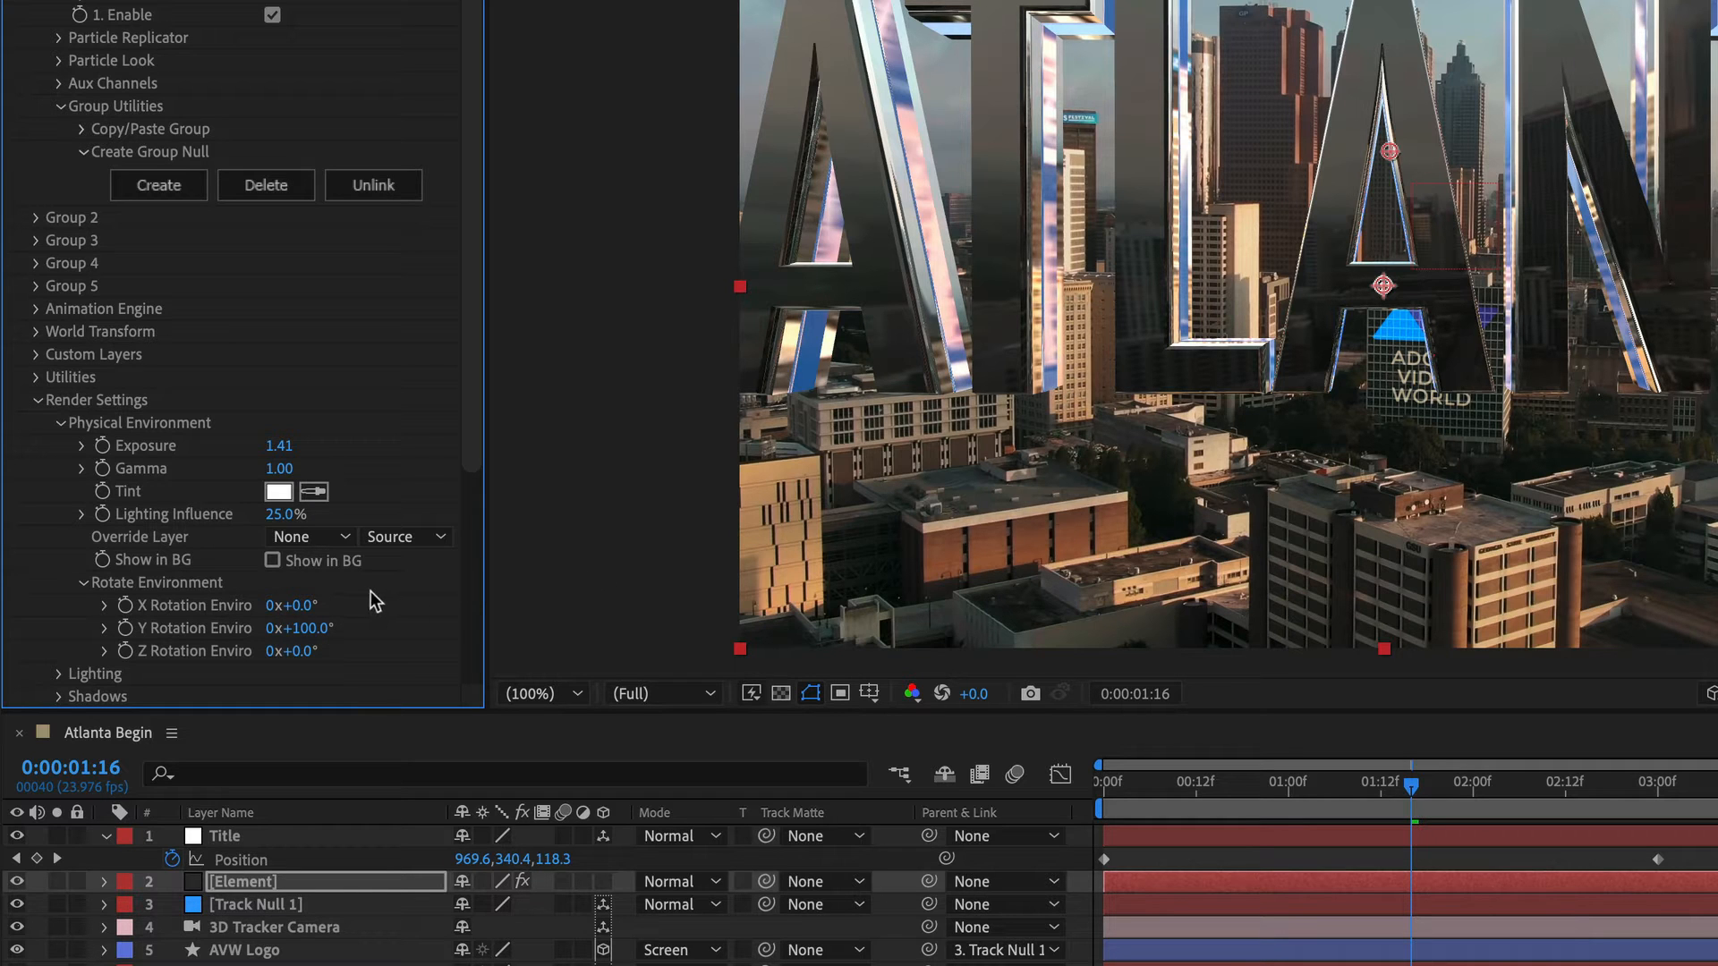
pyautogui.moveTo(298, 606); pyautogui.dragTo(304, 607)
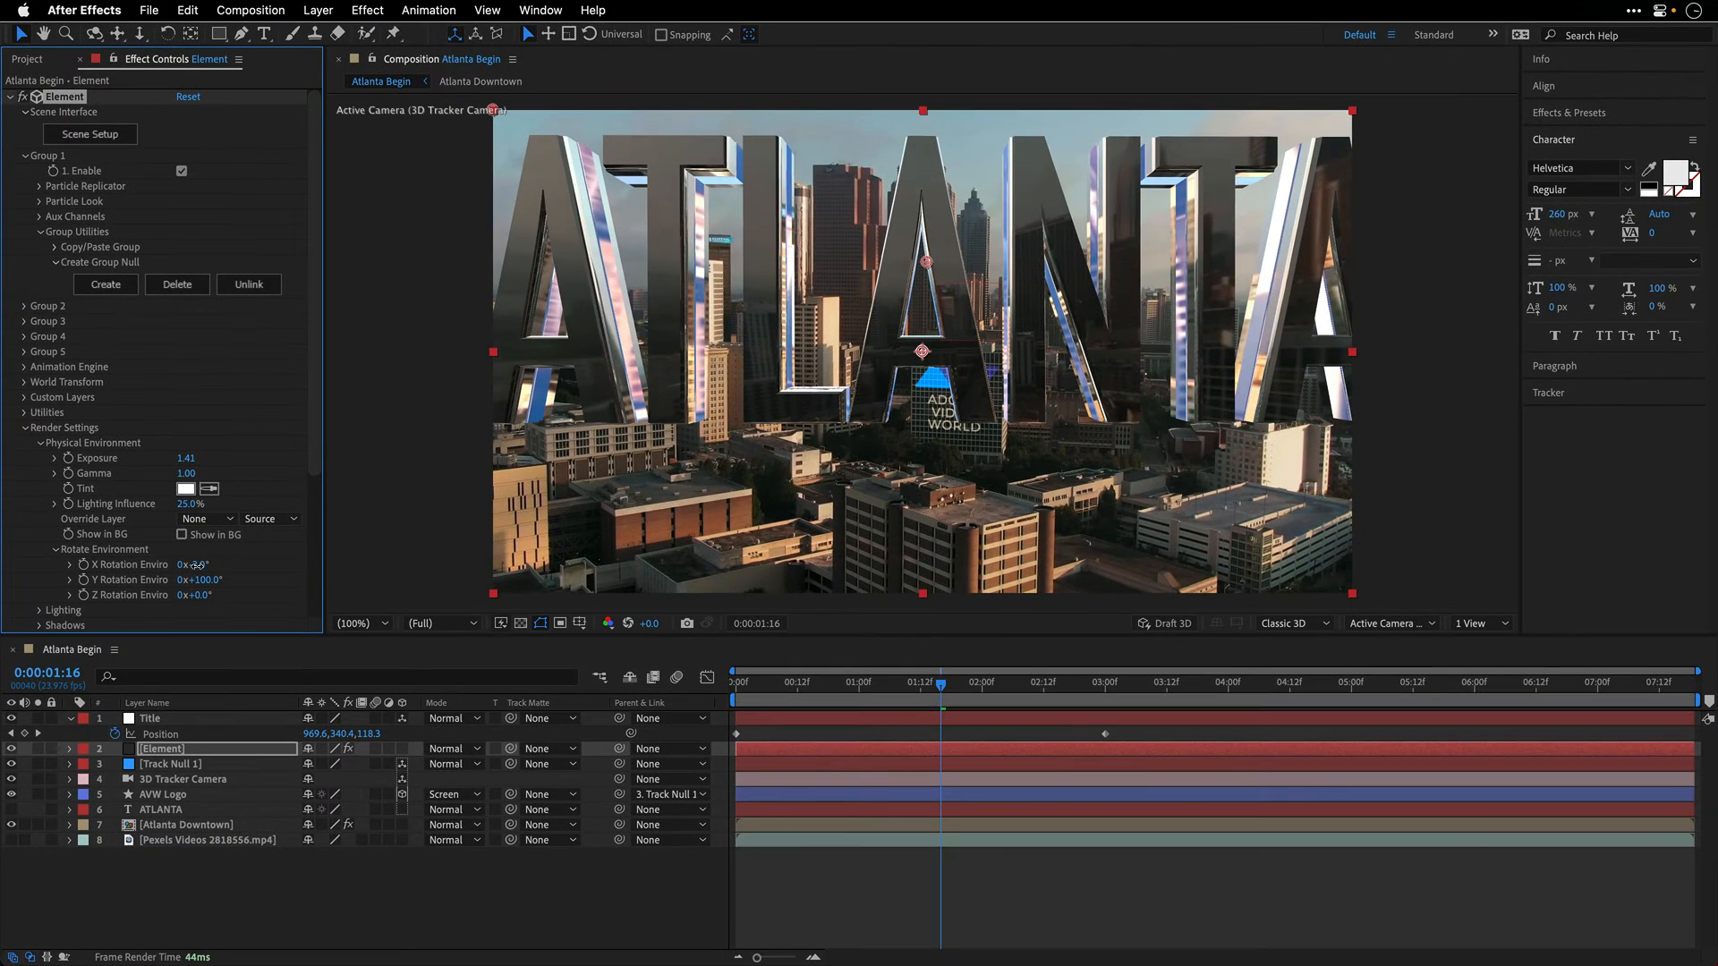
pyautogui.moveTo(195, 566); pyautogui.dragTo(194, 566)
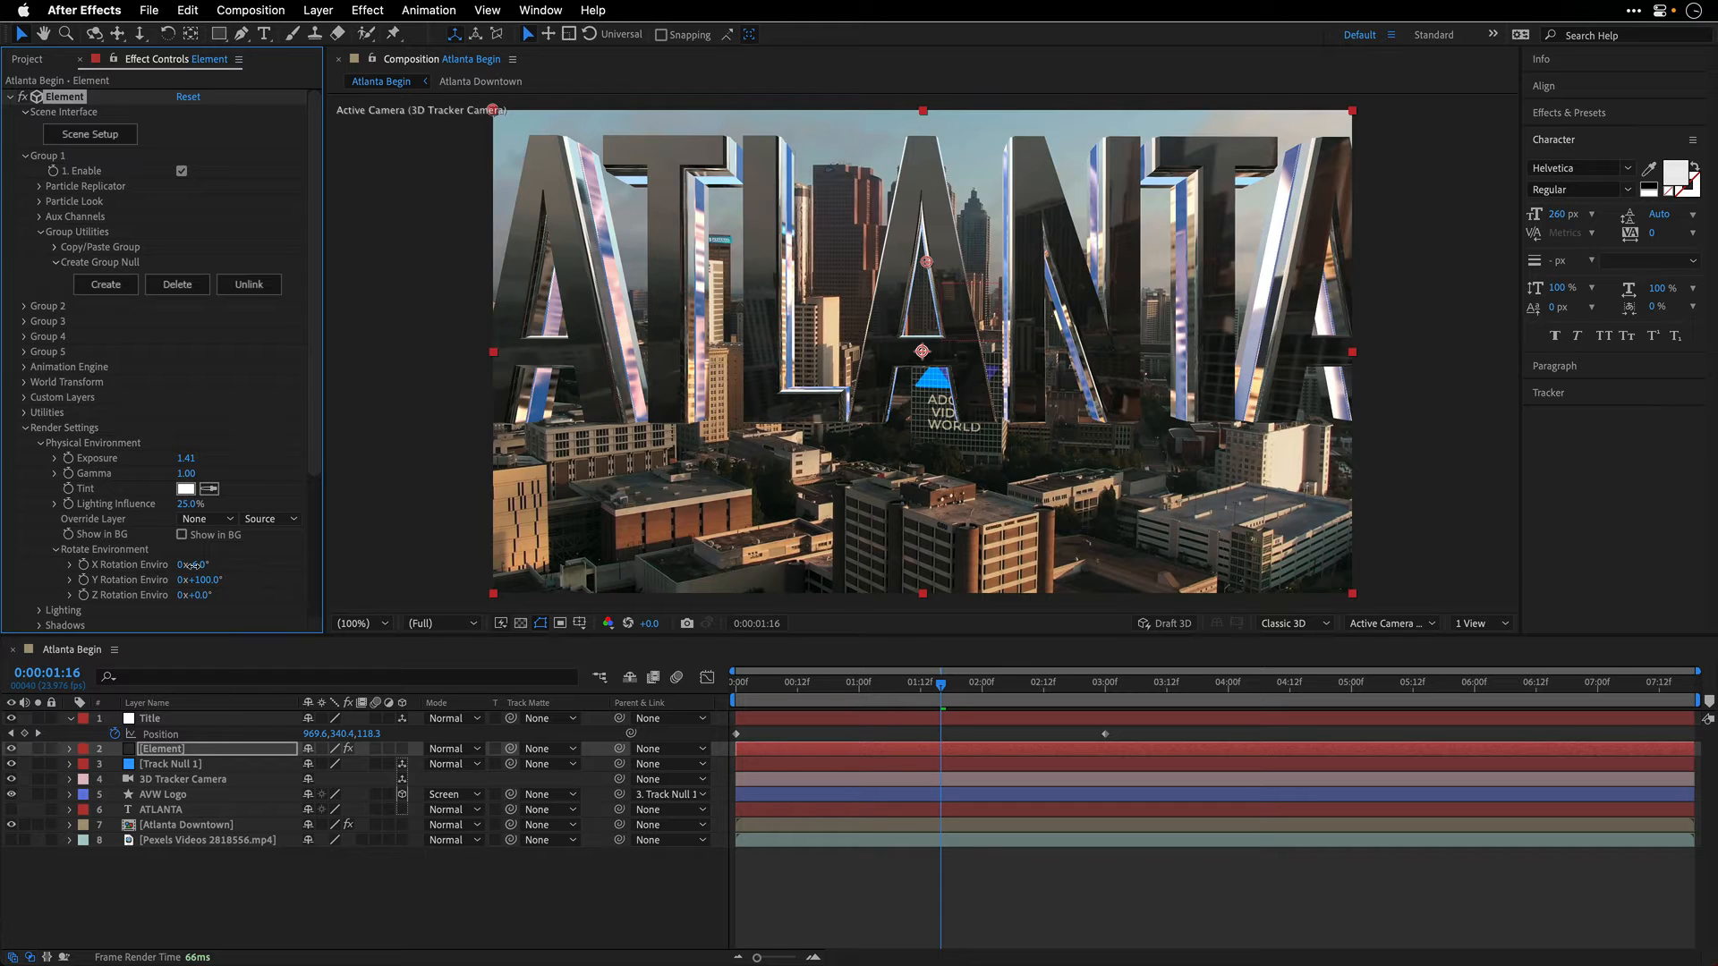
pyautogui.moveTo(194, 565); pyautogui.dragTo(194, 565)
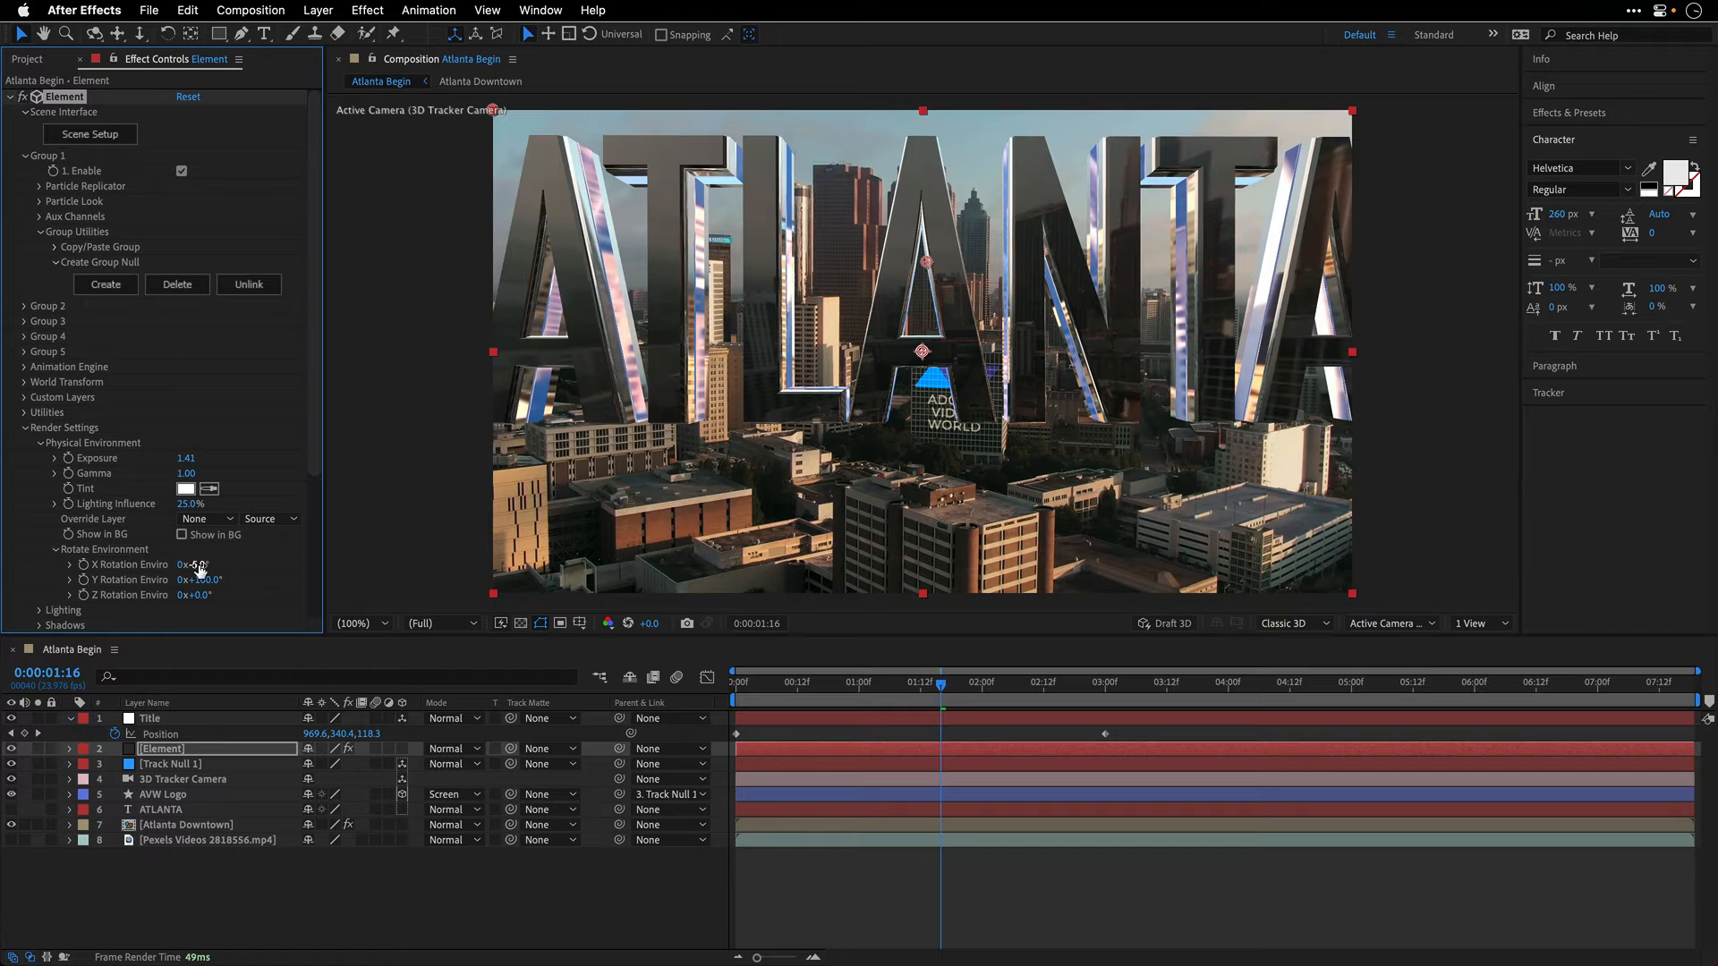
pyautogui.moveTo(198, 567); pyautogui.dragTo(206, 567)
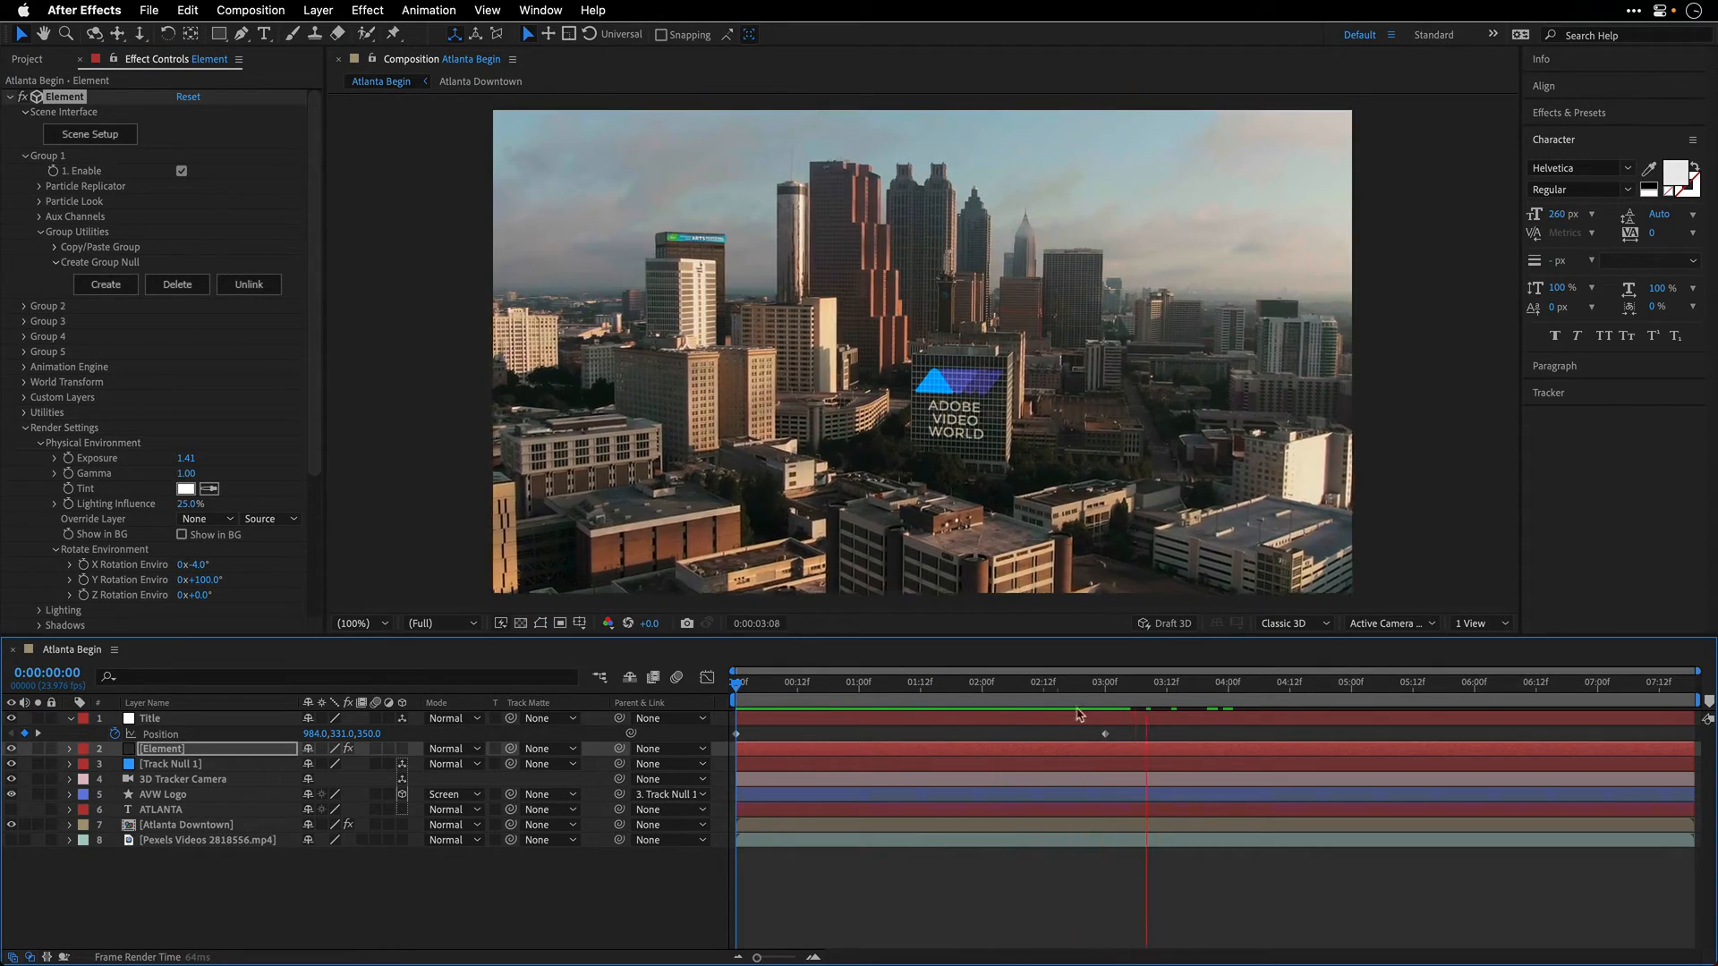
# Step: Preview the title animation, return to the first frame, and collapse the Title layer and Element's Render Settings
pyautogui.press('space')
pyautogui.moveTo(927, 697); pyautogui.dragTo(1074, 707)
pyautogui.press('Home')
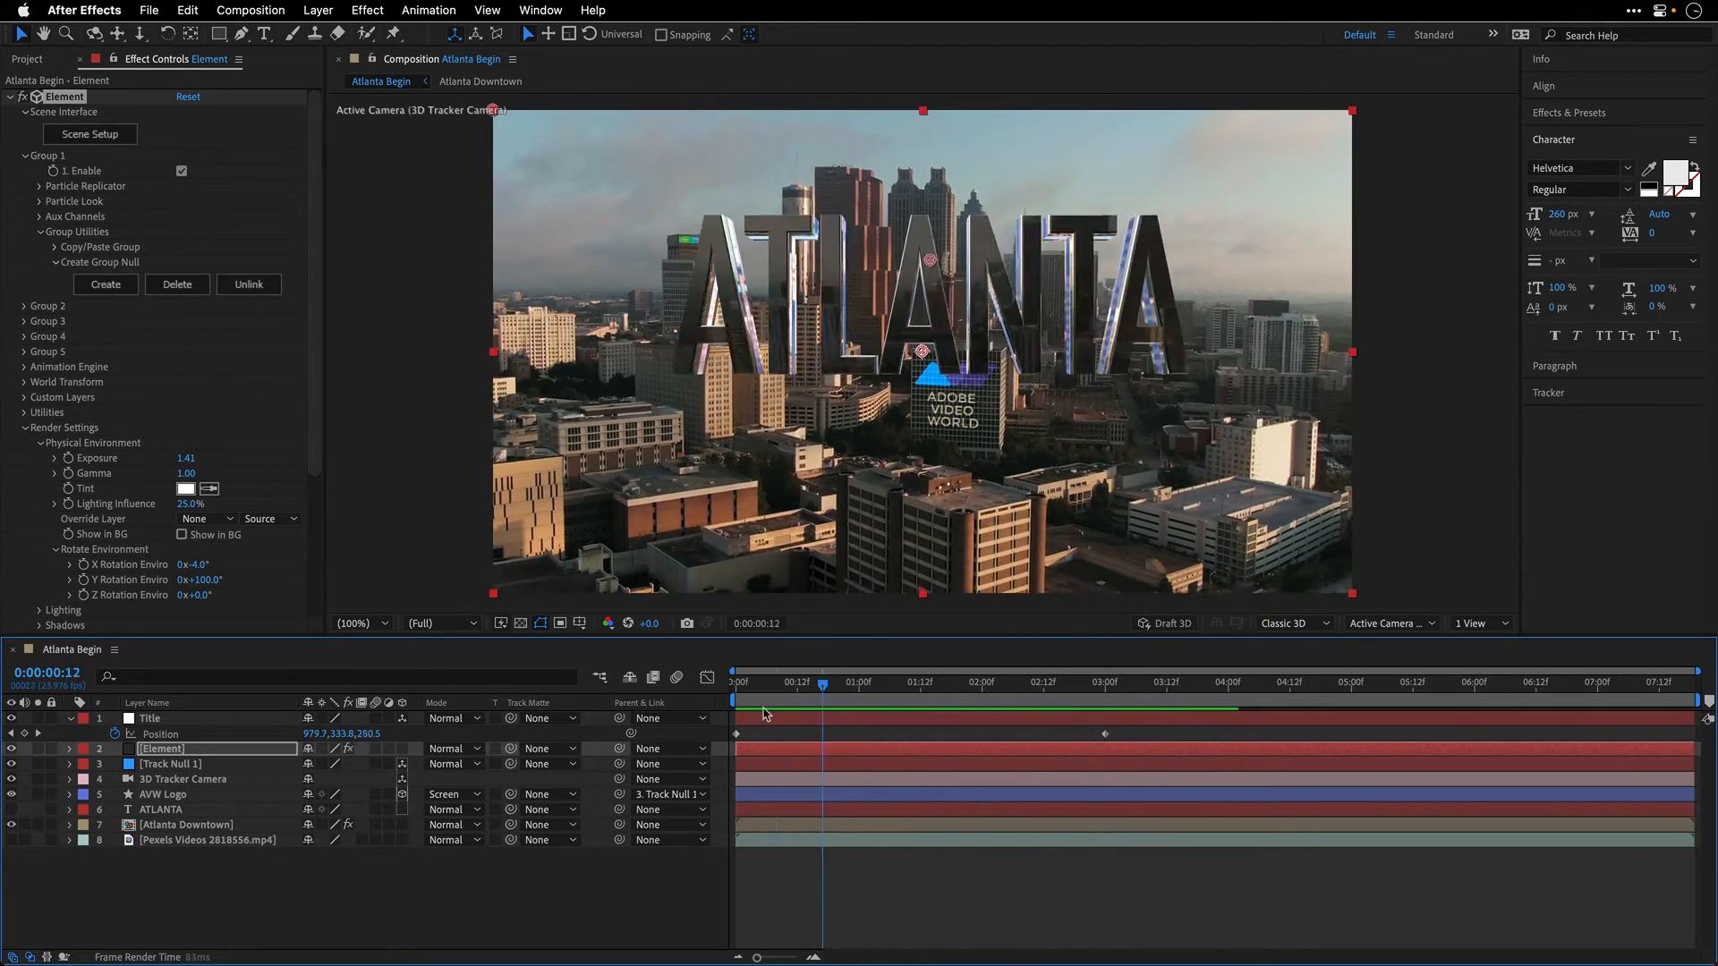
pyautogui.click(71, 720)
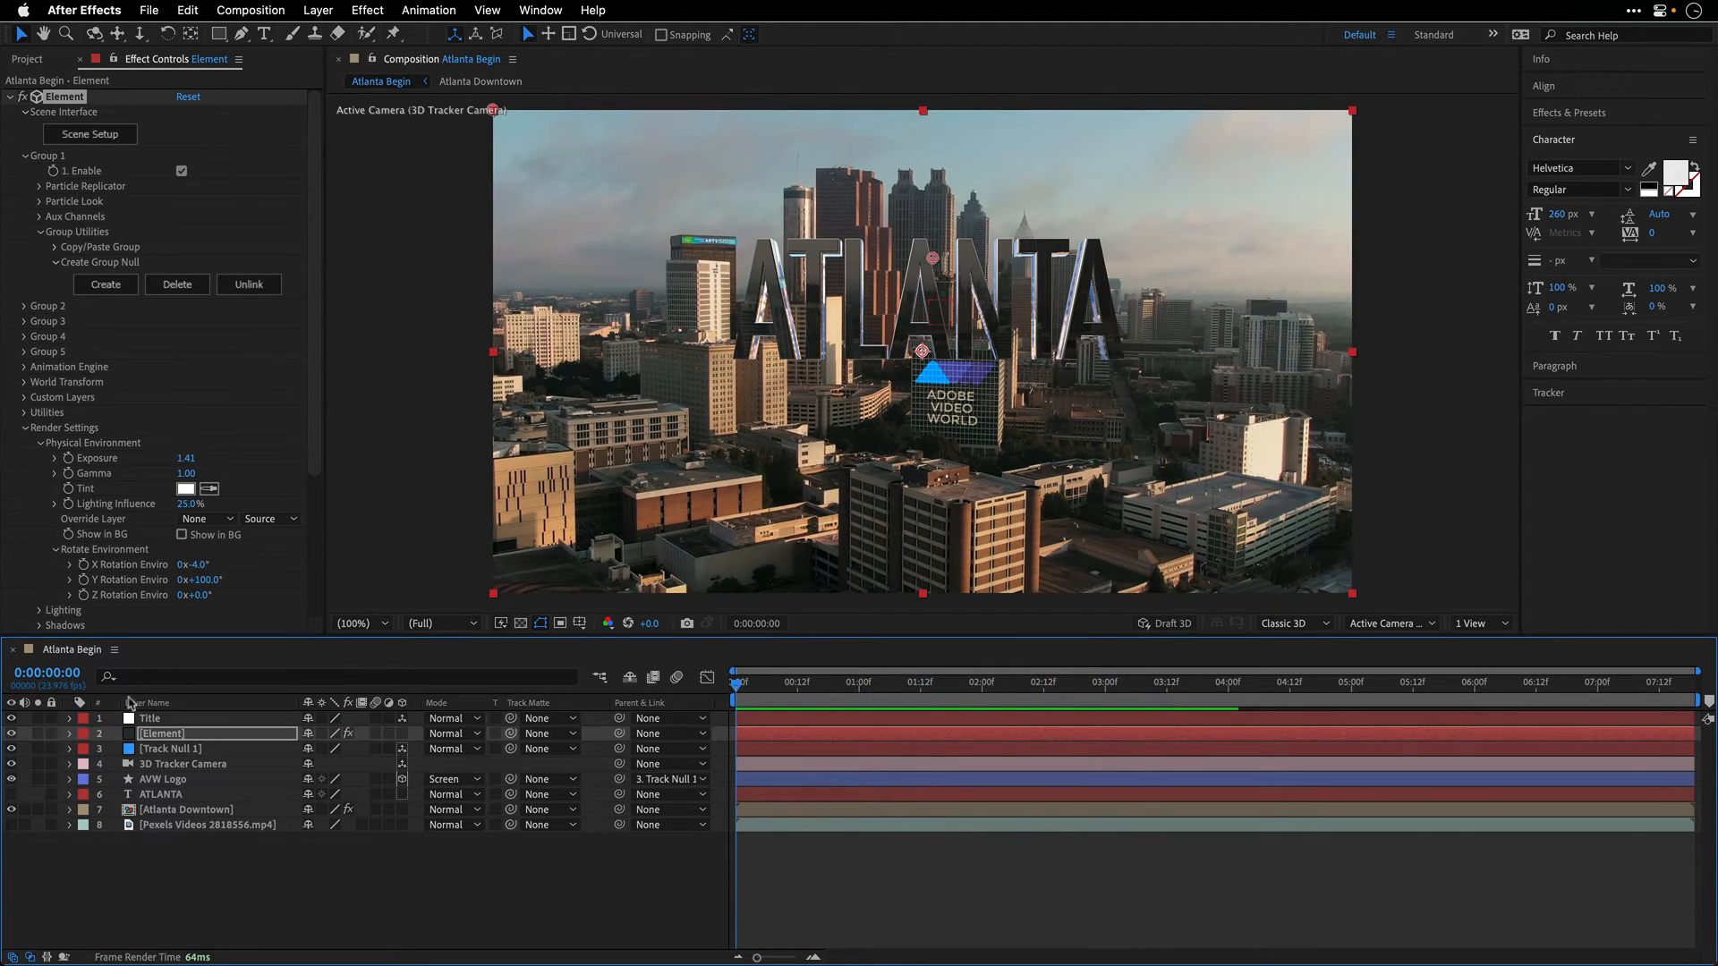
pyautogui.click(25, 428)
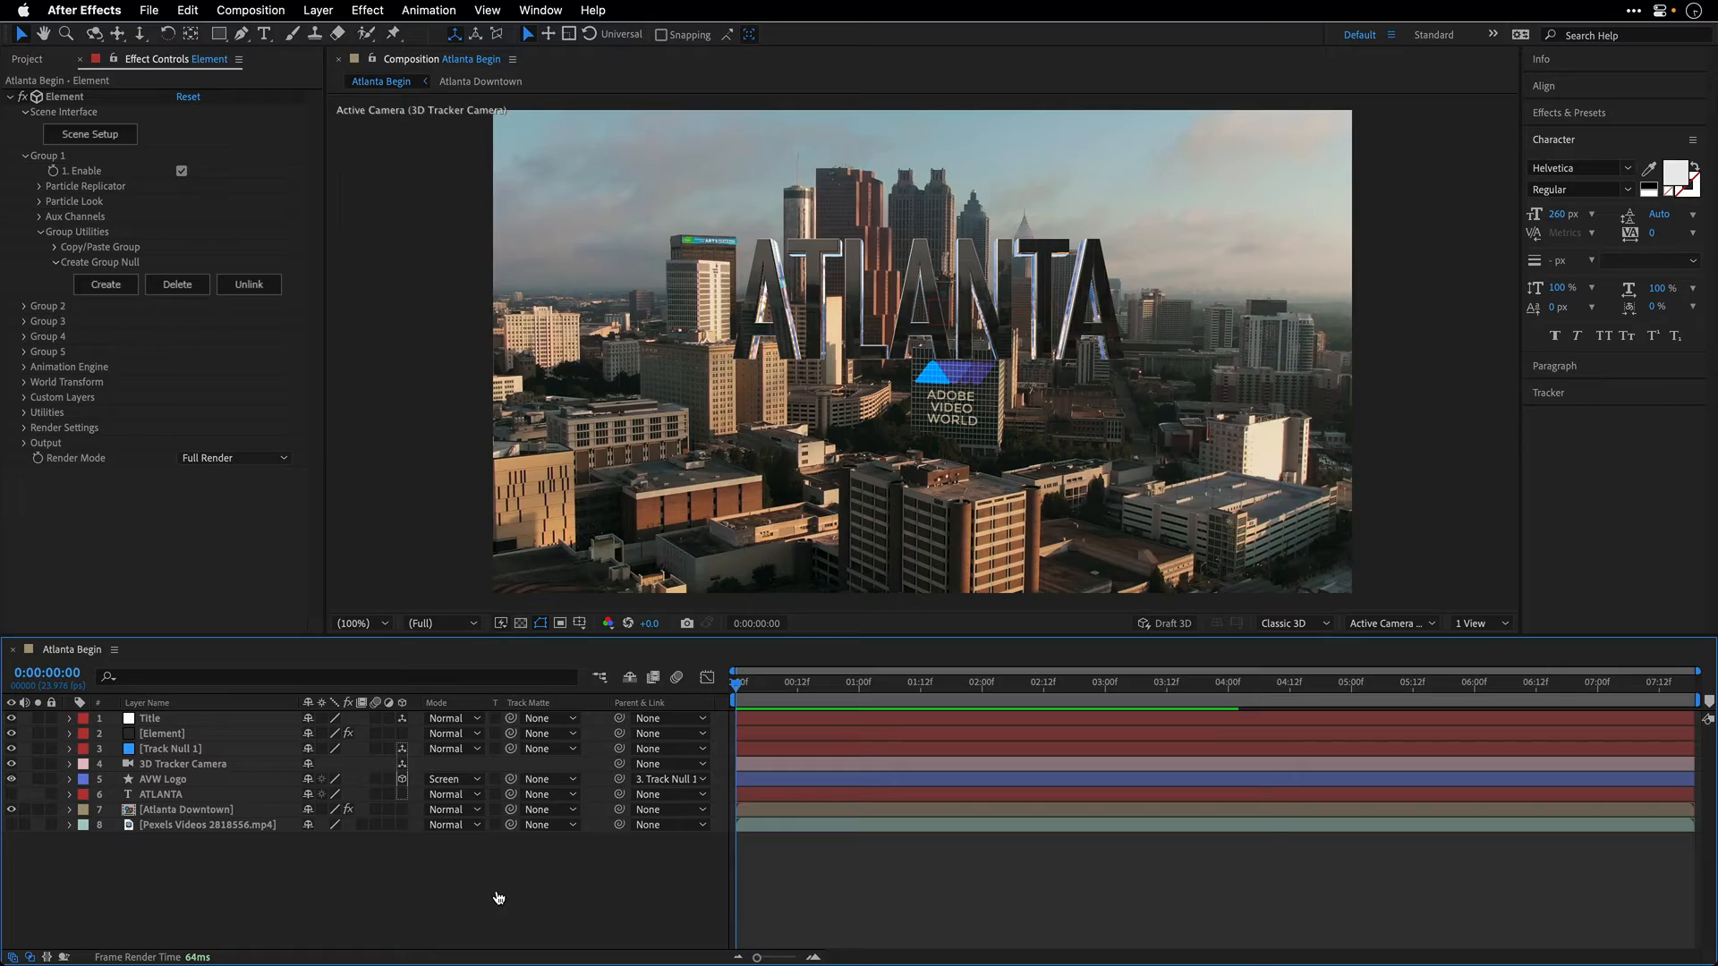
# Step: Switch to Brave and examine the animated phoenix bird model on Sketchfab and the blender.org home page
pyautogui.press('super+Tab')
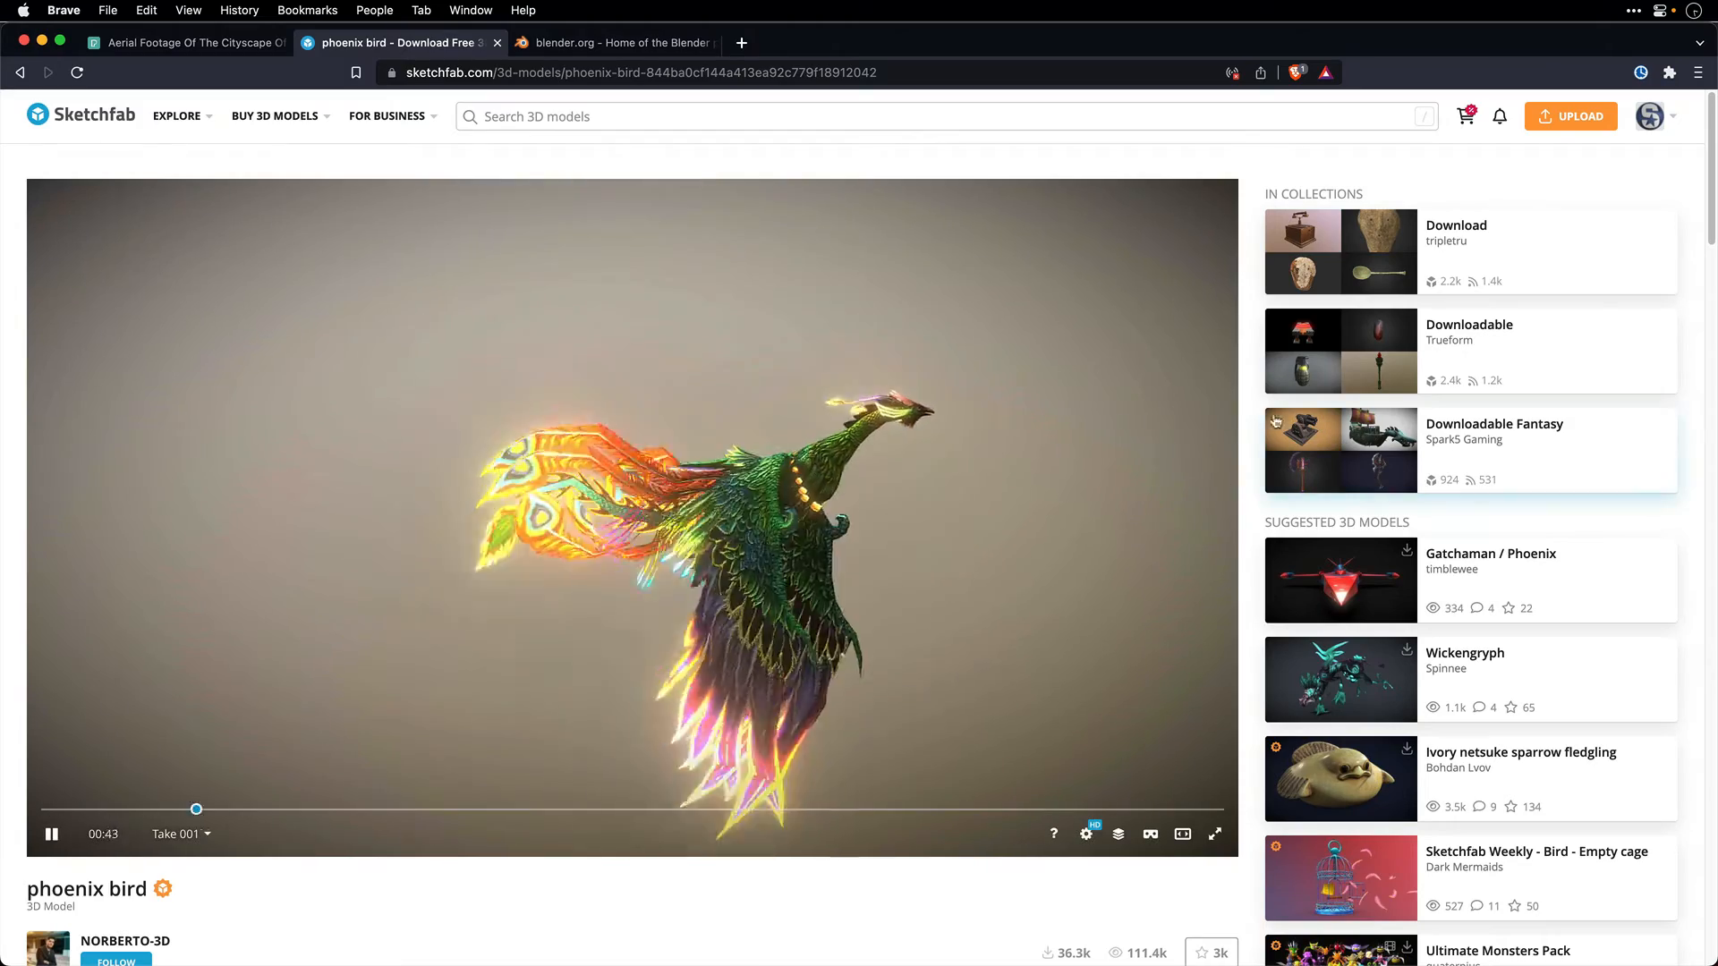
pyautogui.moveTo(768, 483)
pyautogui.mouseDown()
pyautogui.moveTo(1017, 468)
pyautogui.moveTo(751, 509)
pyautogui.mouseUp()
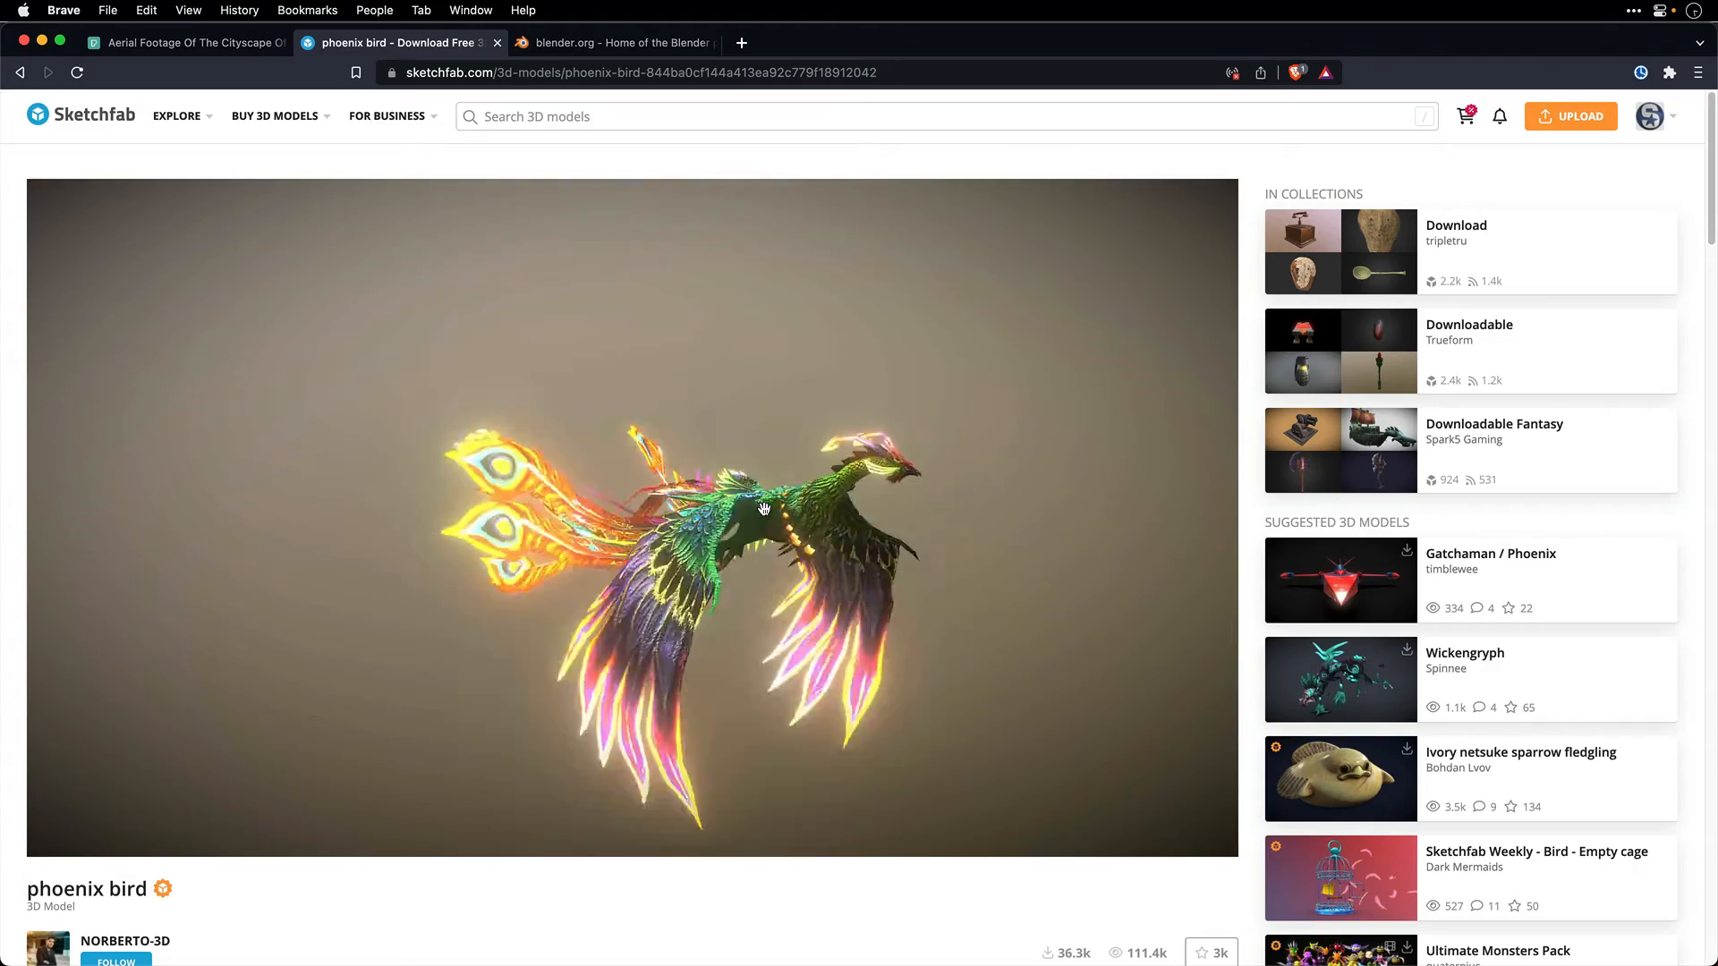
pyautogui.click(612, 45)
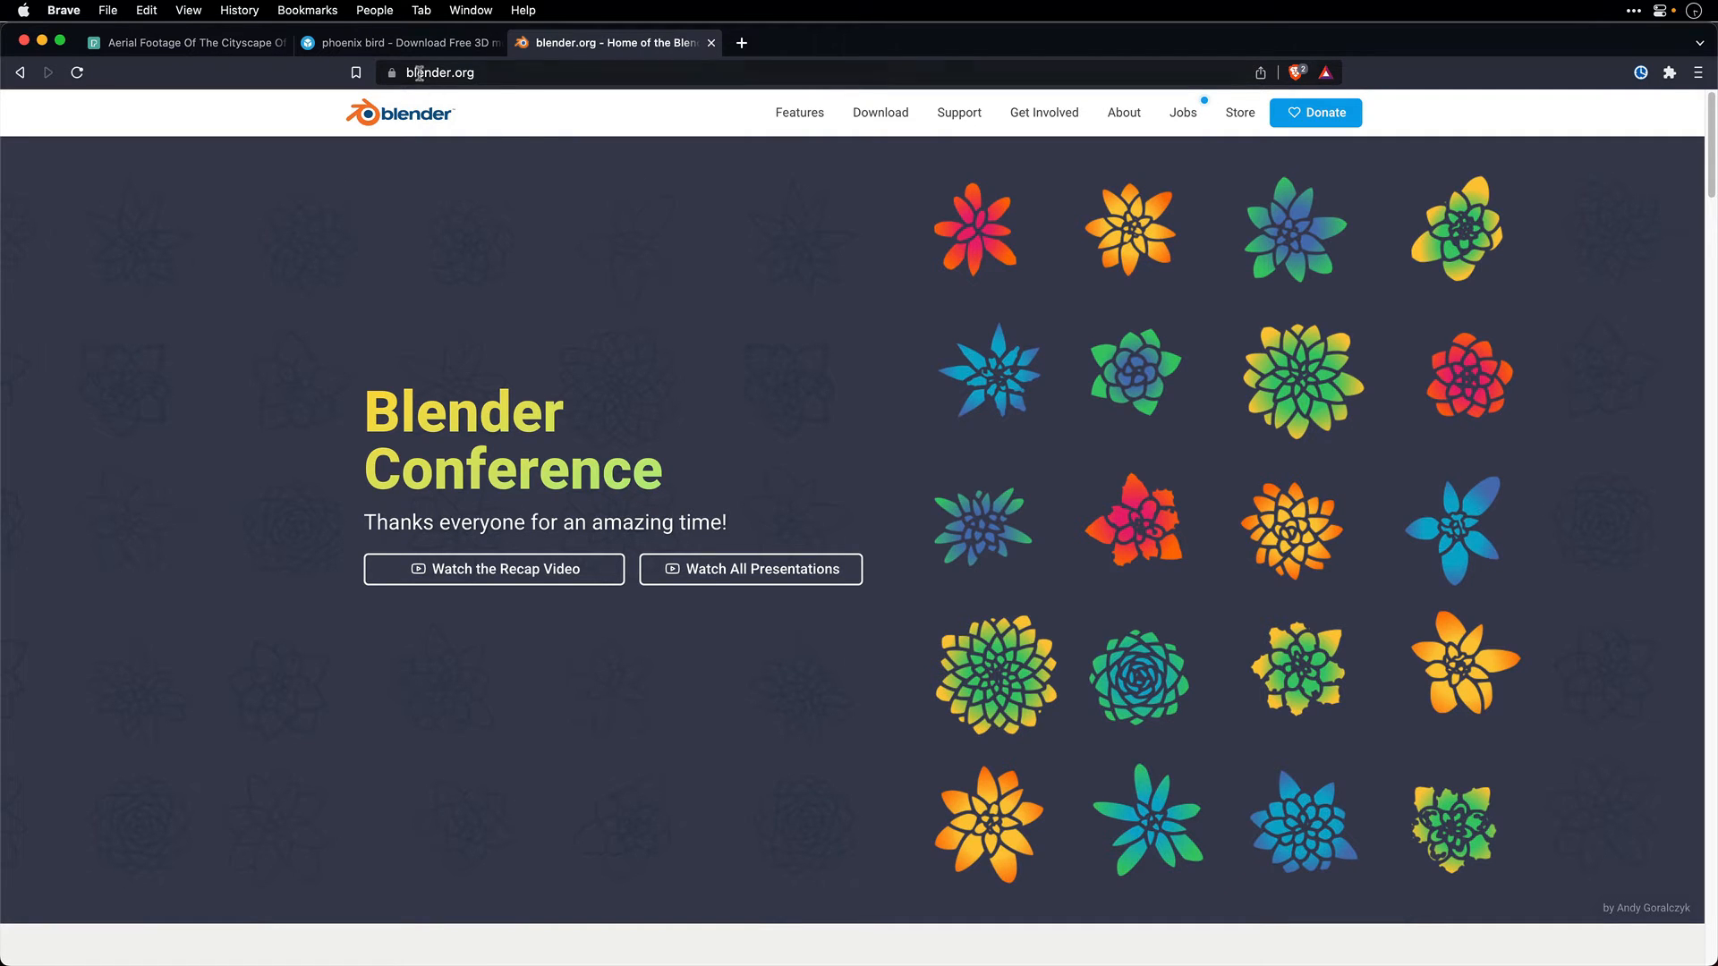
pyautogui.click(430, 43)
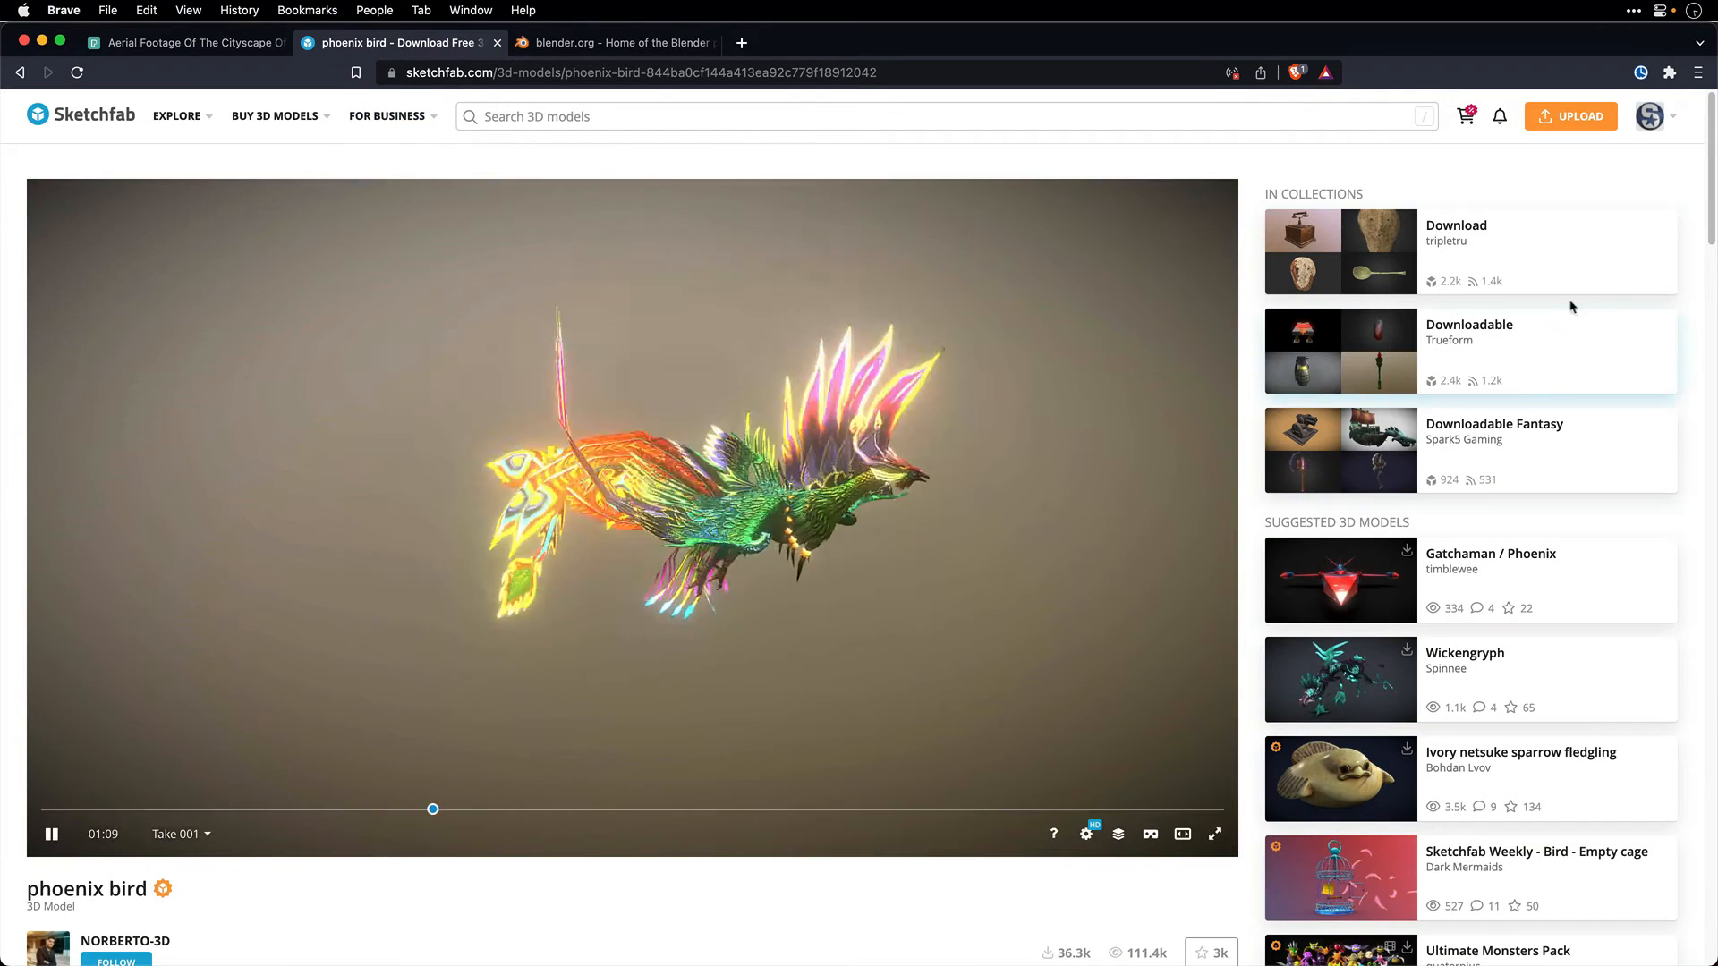
# Step: Download the phoenix bird model from Sketchfab in its original FBX format and open phoenix-bird.zip
pyautogui.scroll(-3, 607, 583)
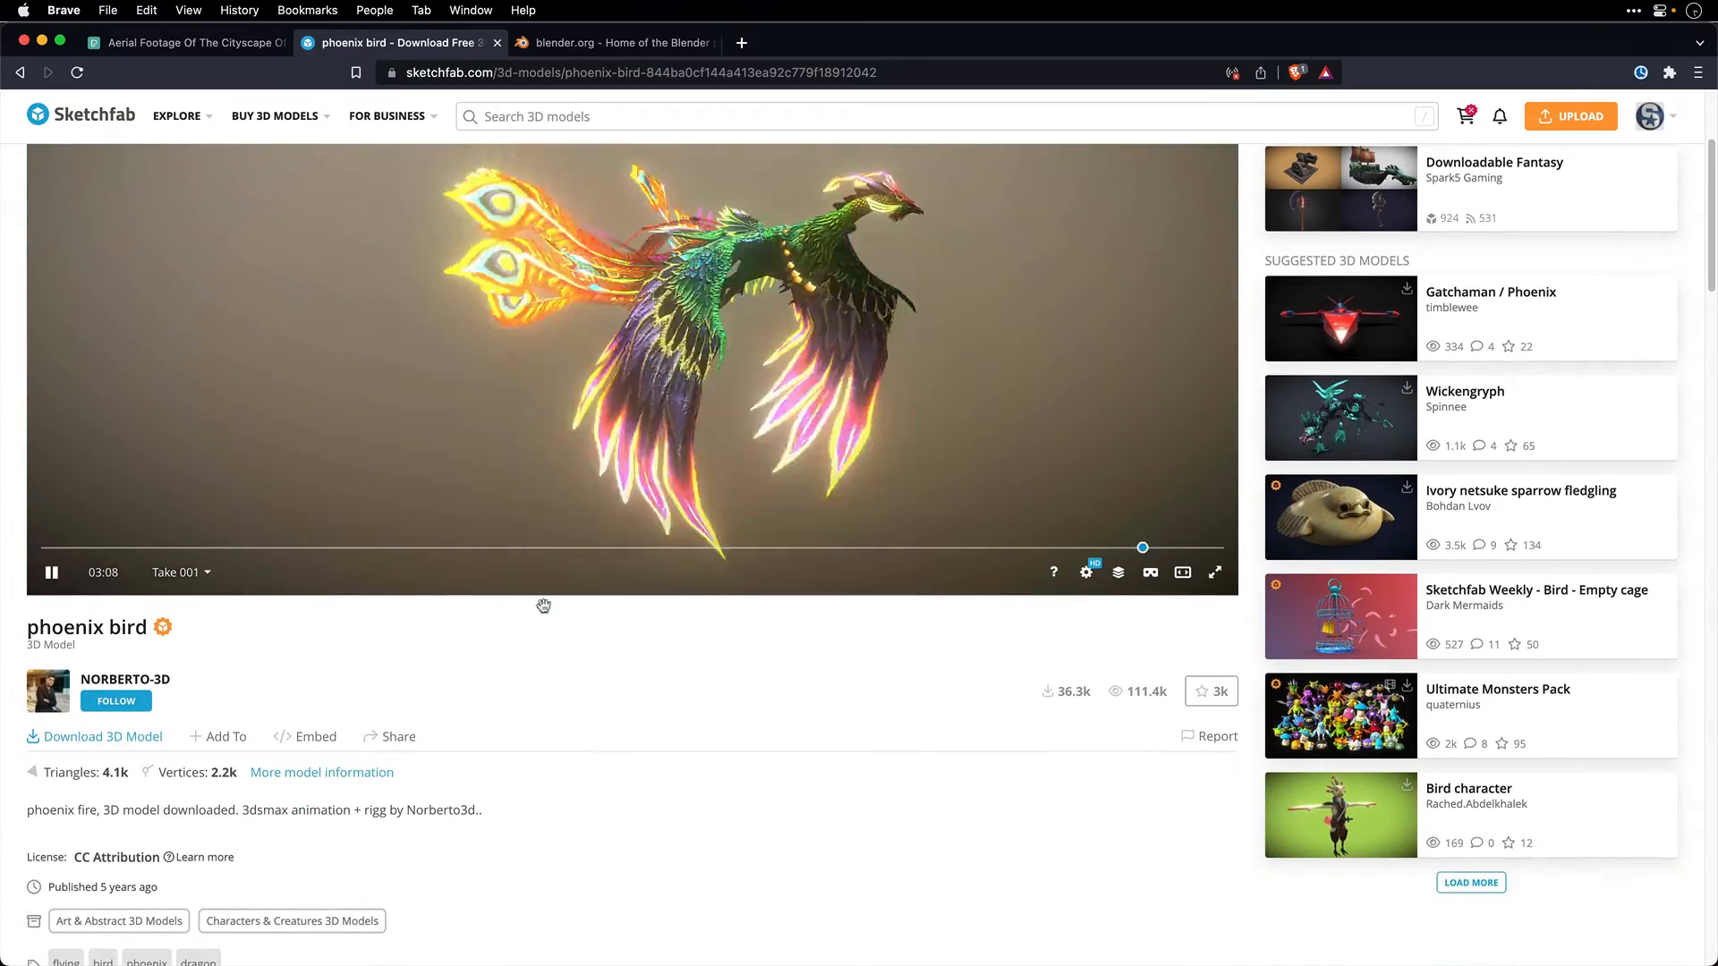
pyautogui.click(70, 737)
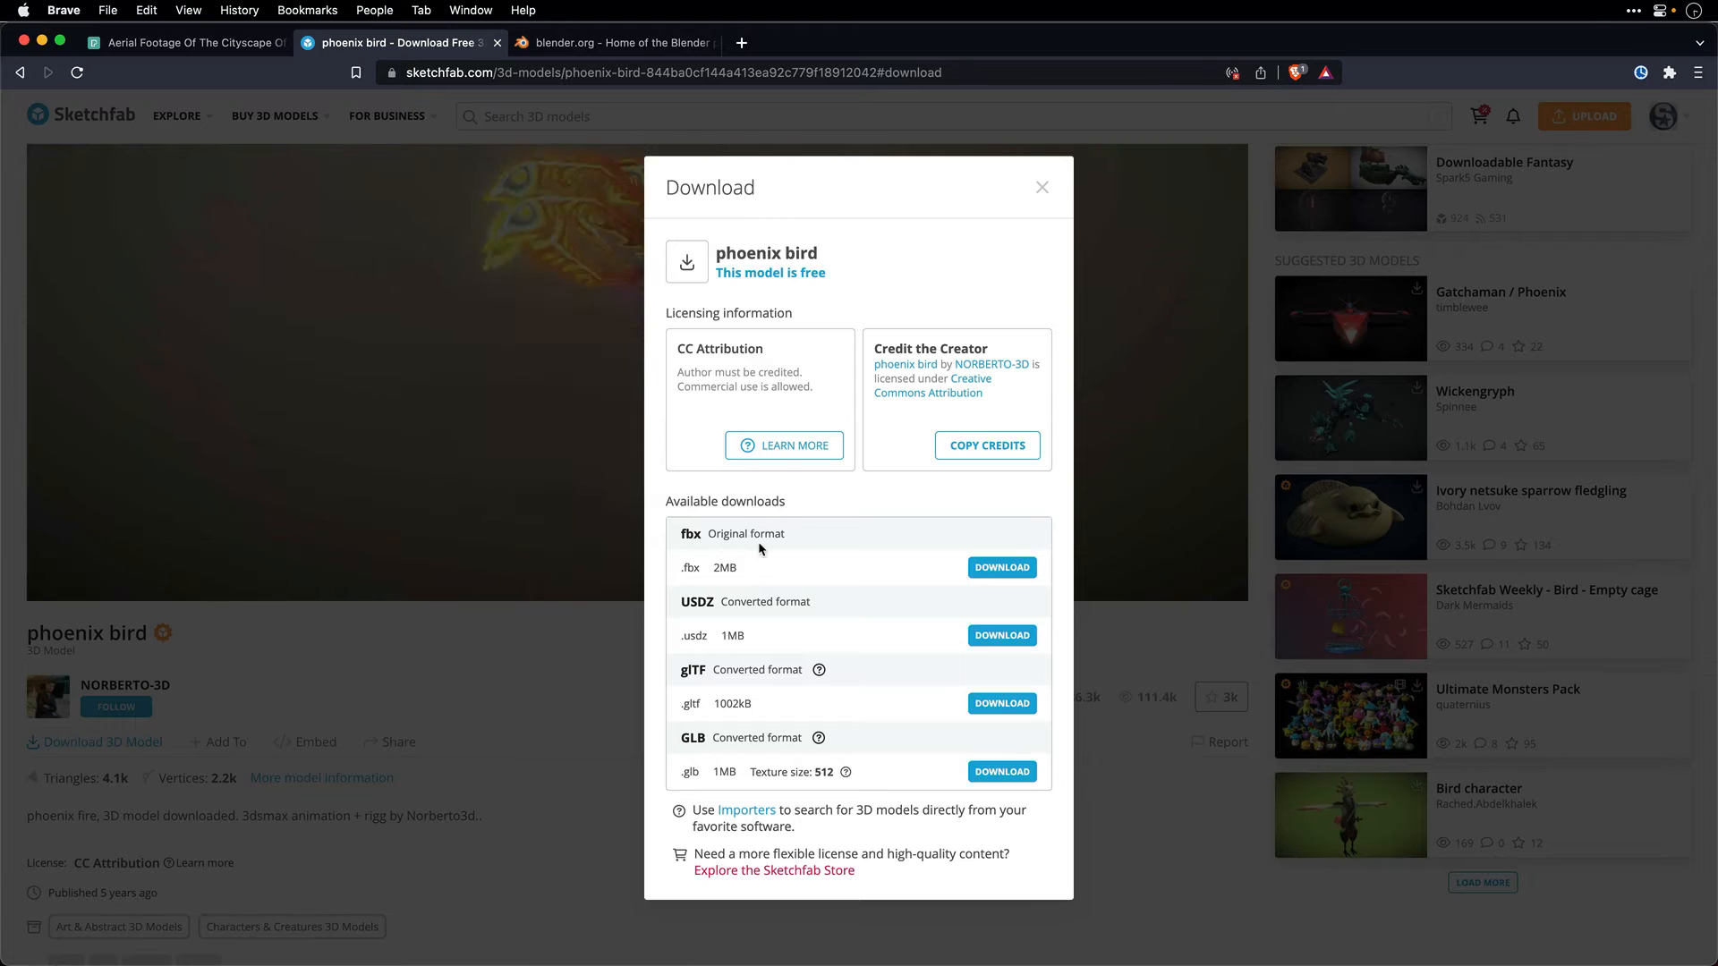
pyautogui.click(1002, 568)
pyautogui.click(1170, 669)
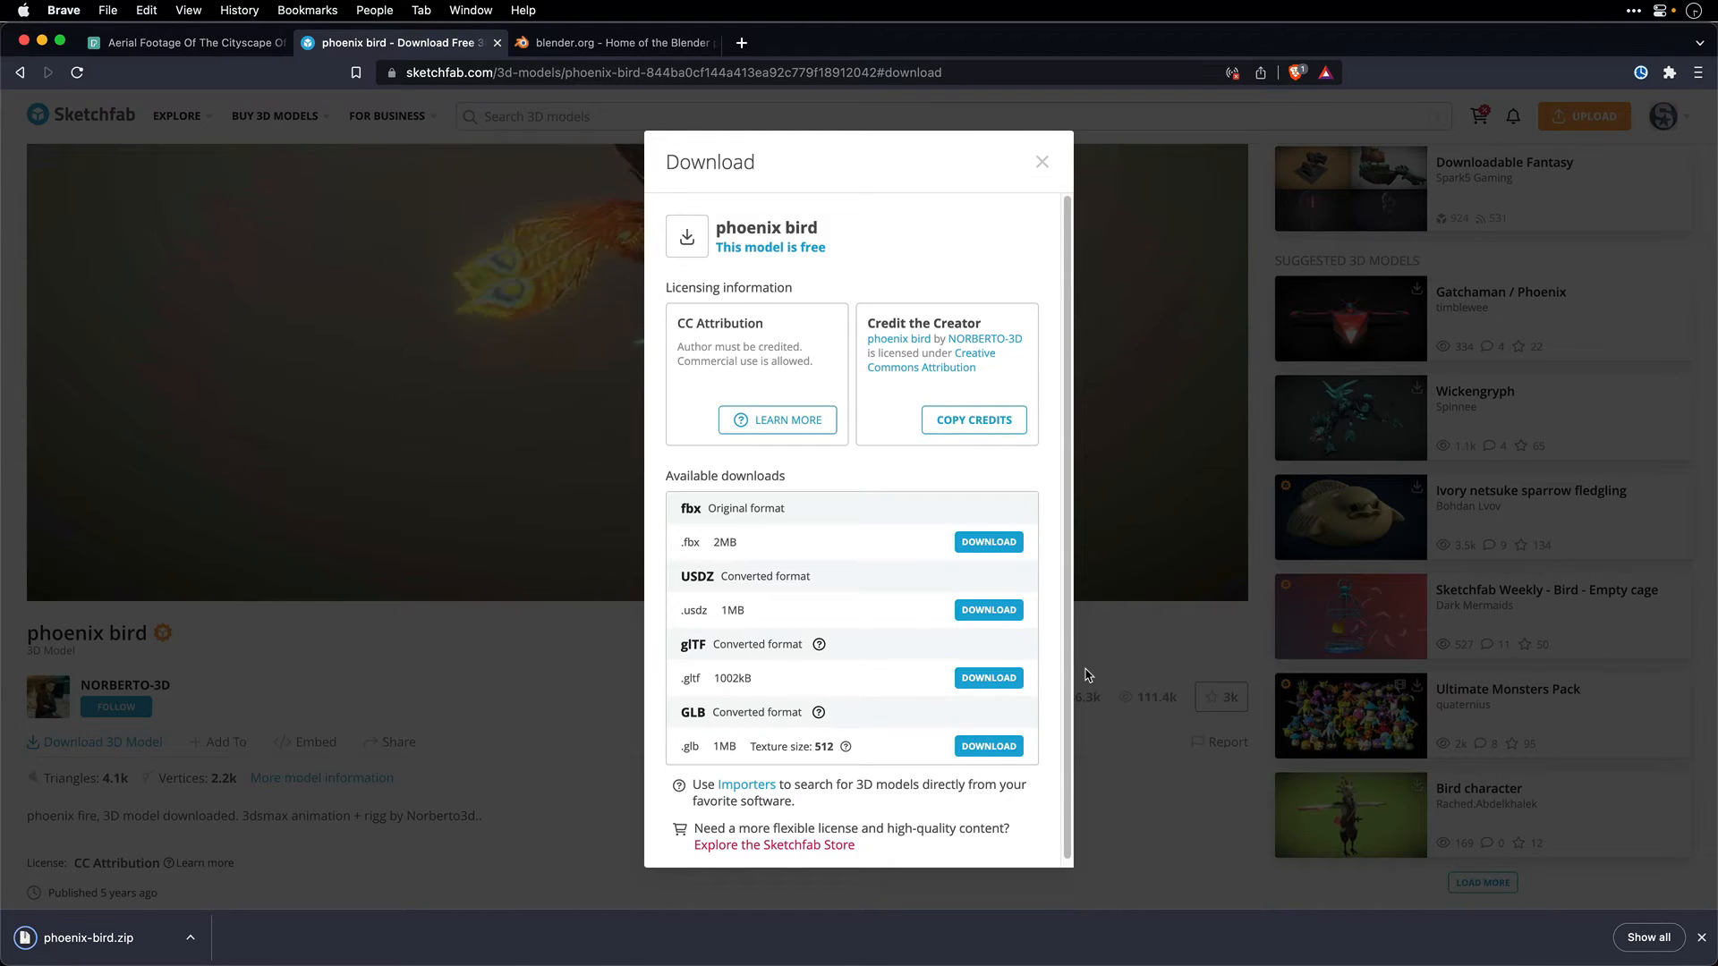
pyautogui.click(1038, 166)
pyautogui.click(74, 949)
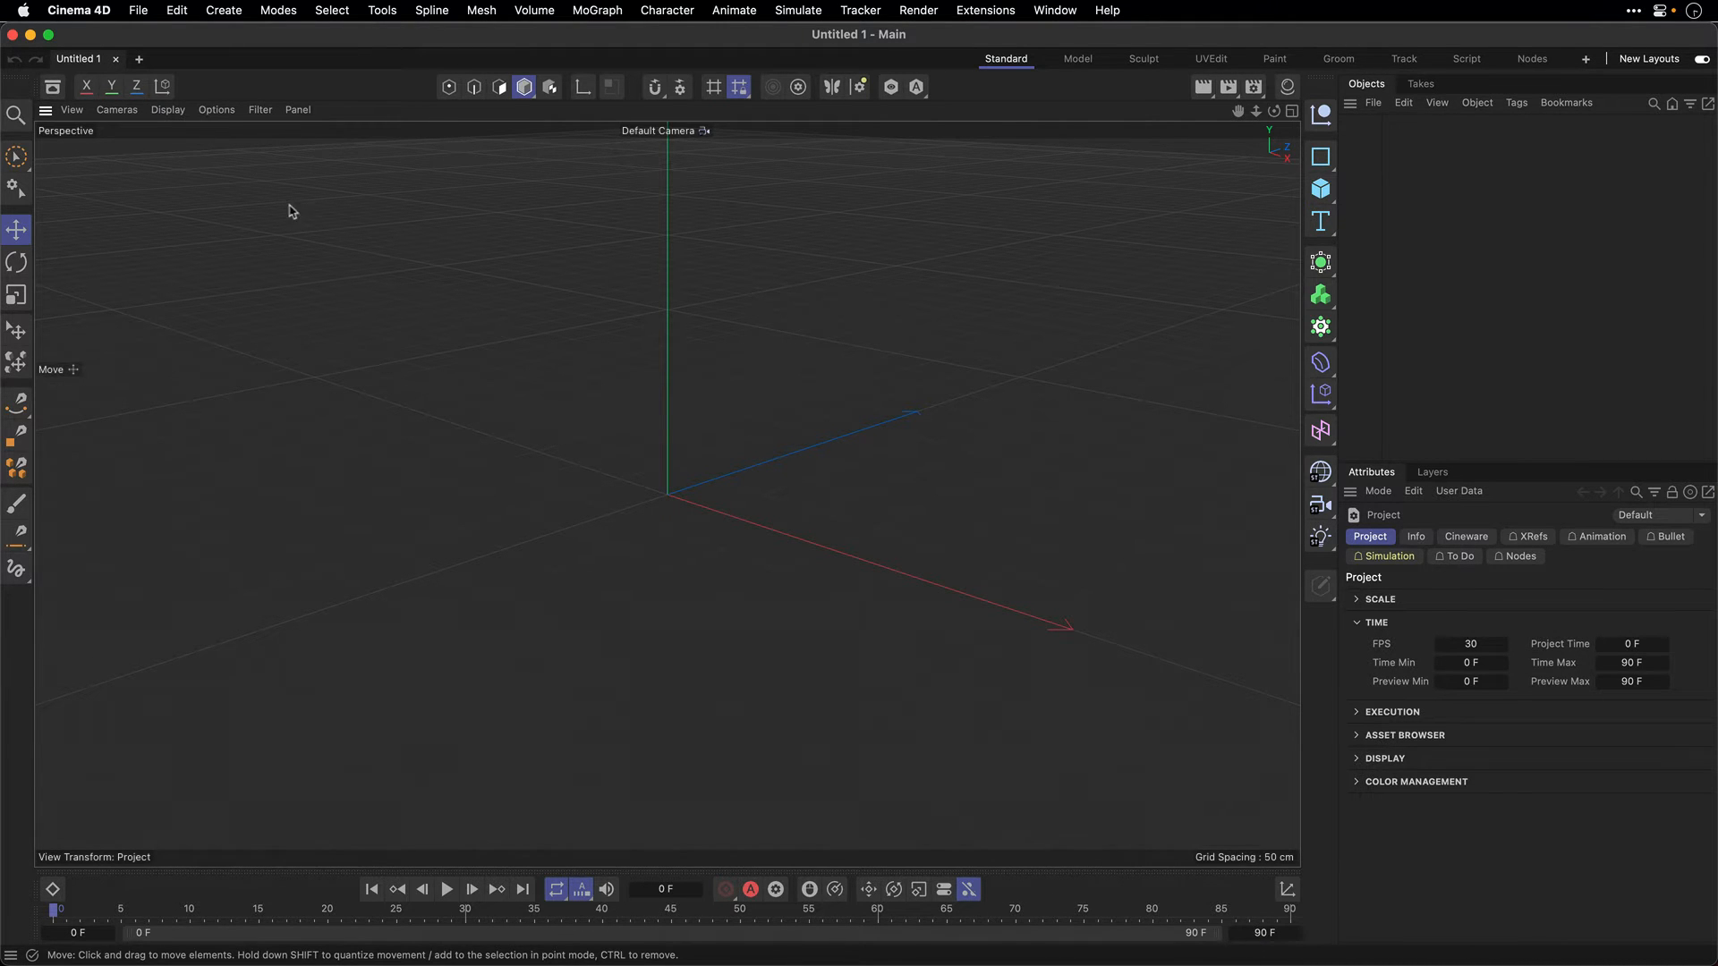
# Step: In Cinema 4D, open fly.fbx from the phoenix-bird/source folder on the Desktop, using the Default FBX import preset
pyautogui.click(136, 10)
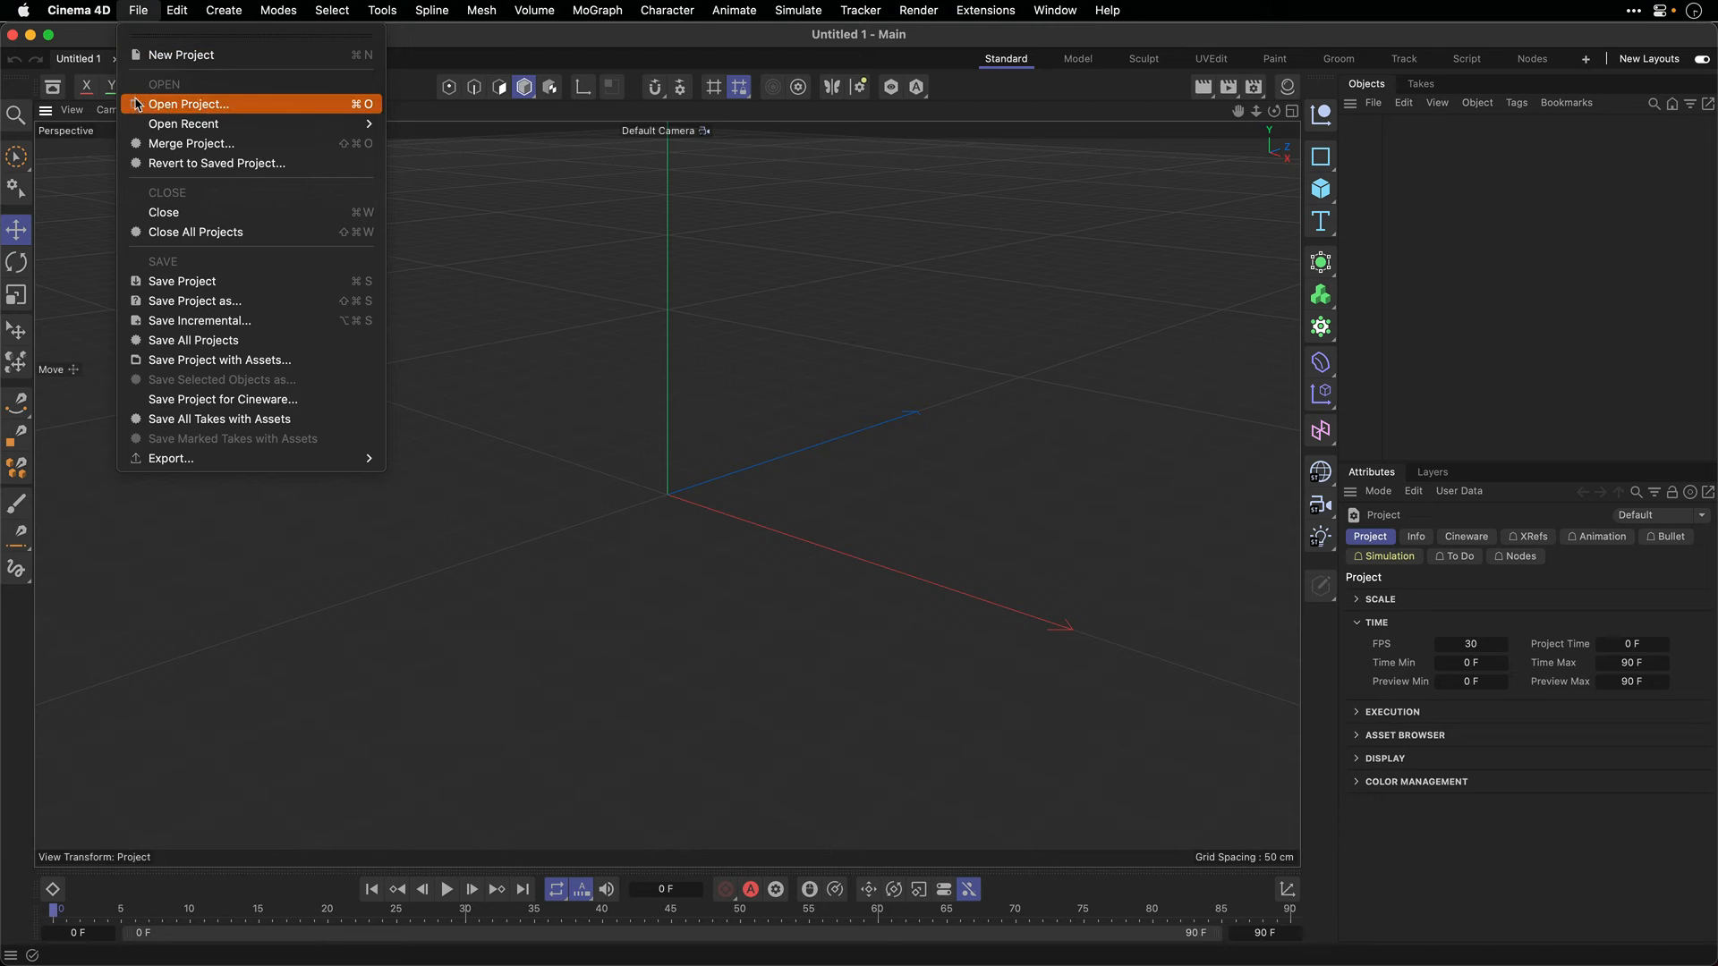
pyautogui.click(207, 105)
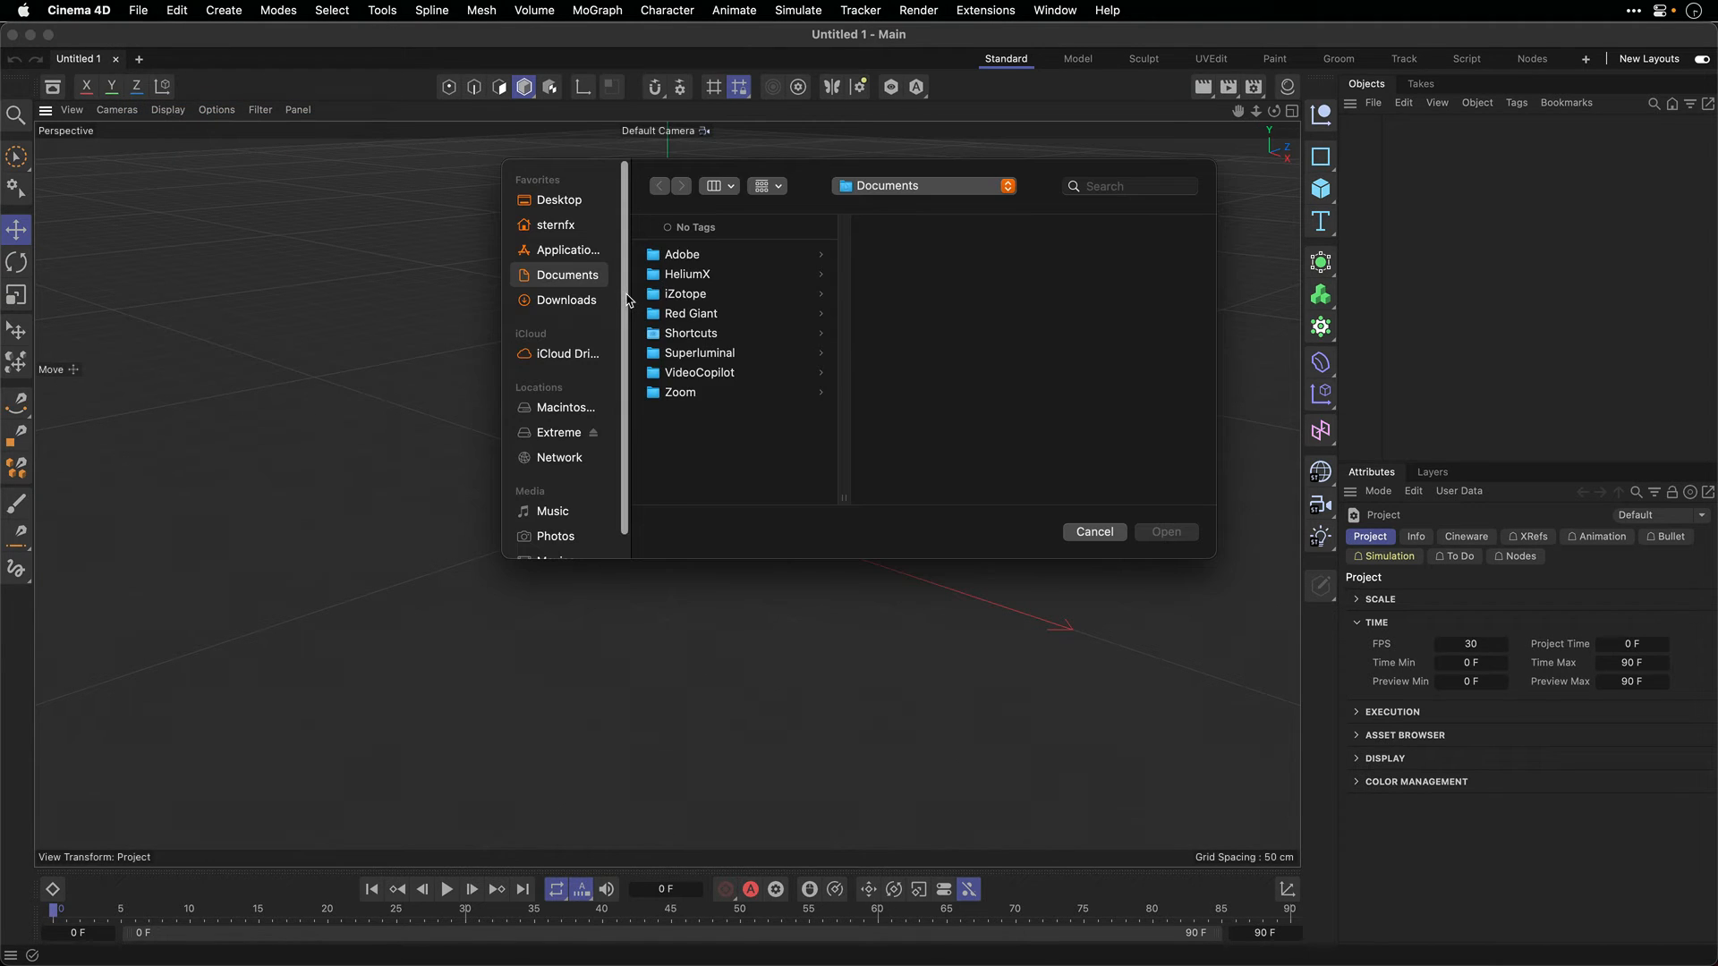
pyautogui.click(693, 258)
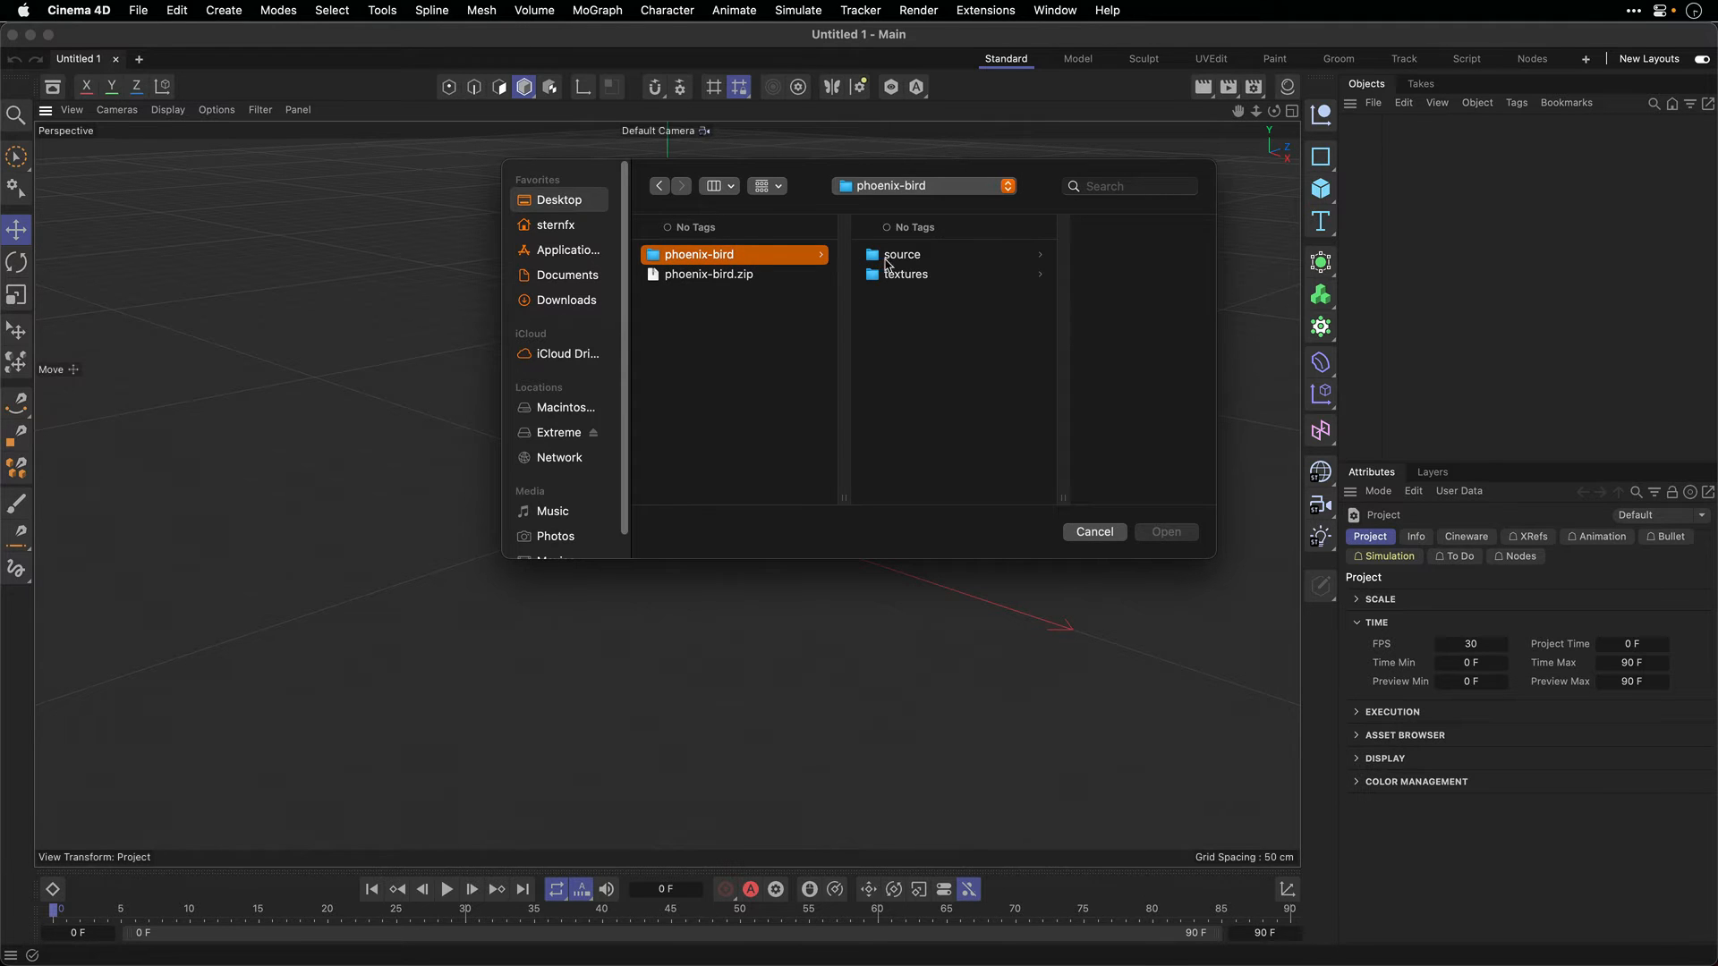
pyautogui.click(899, 261)
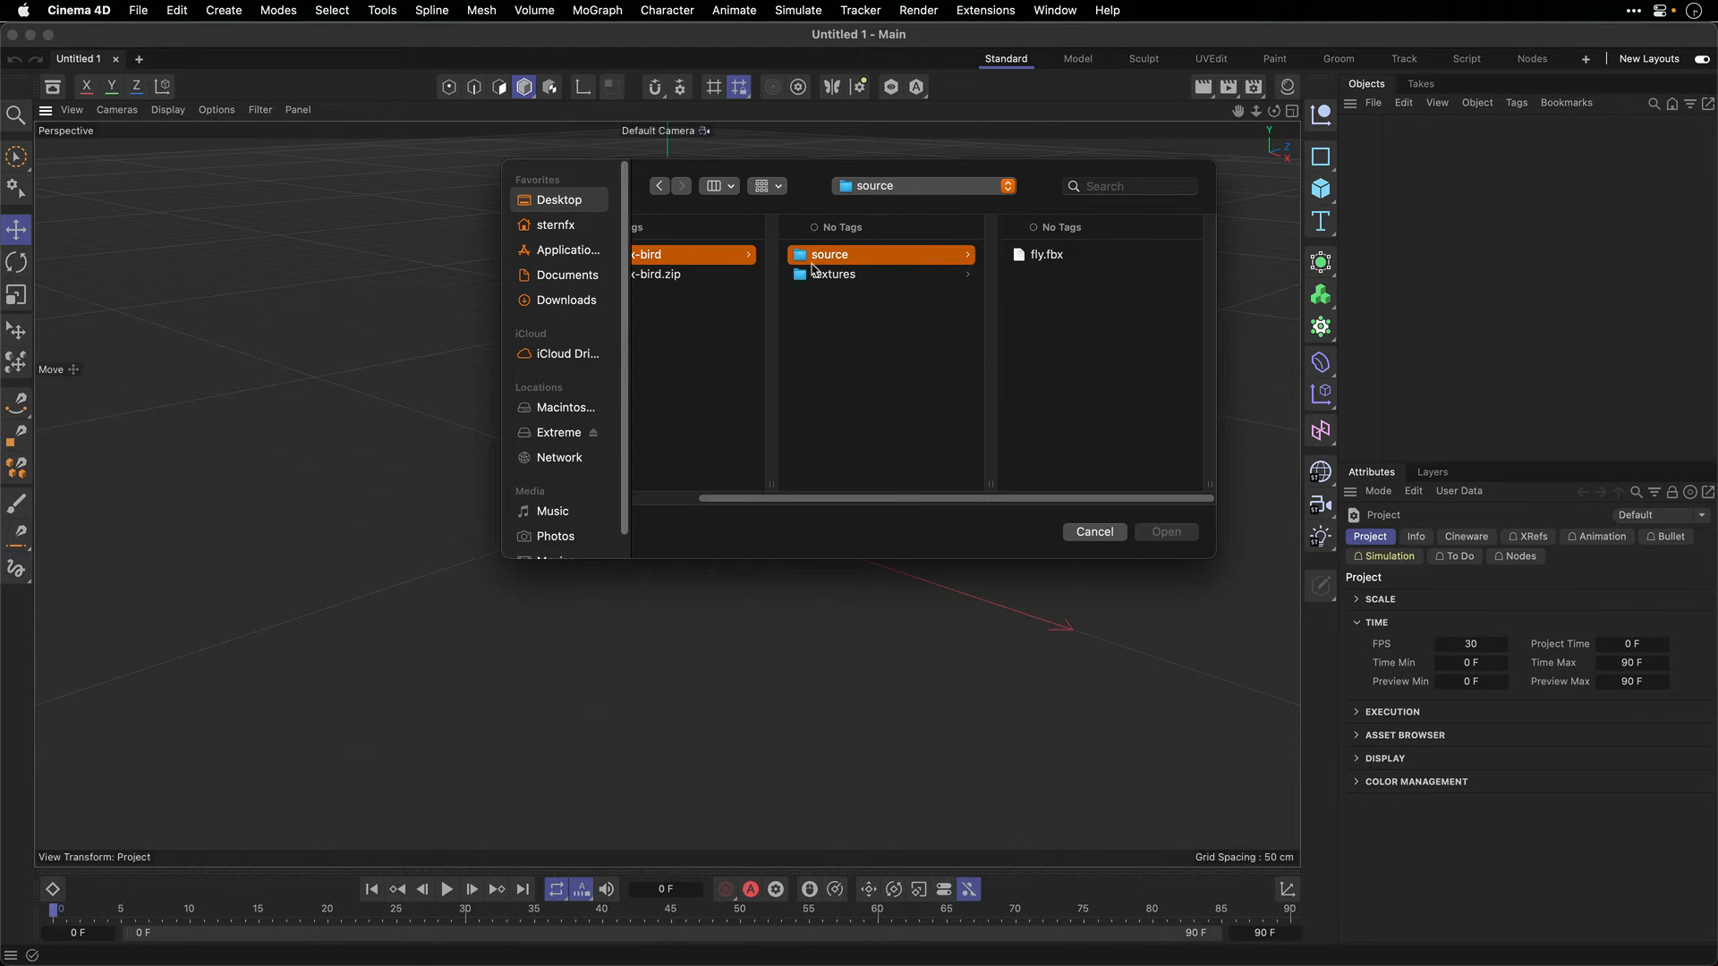
pyautogui.click(1044, 258)
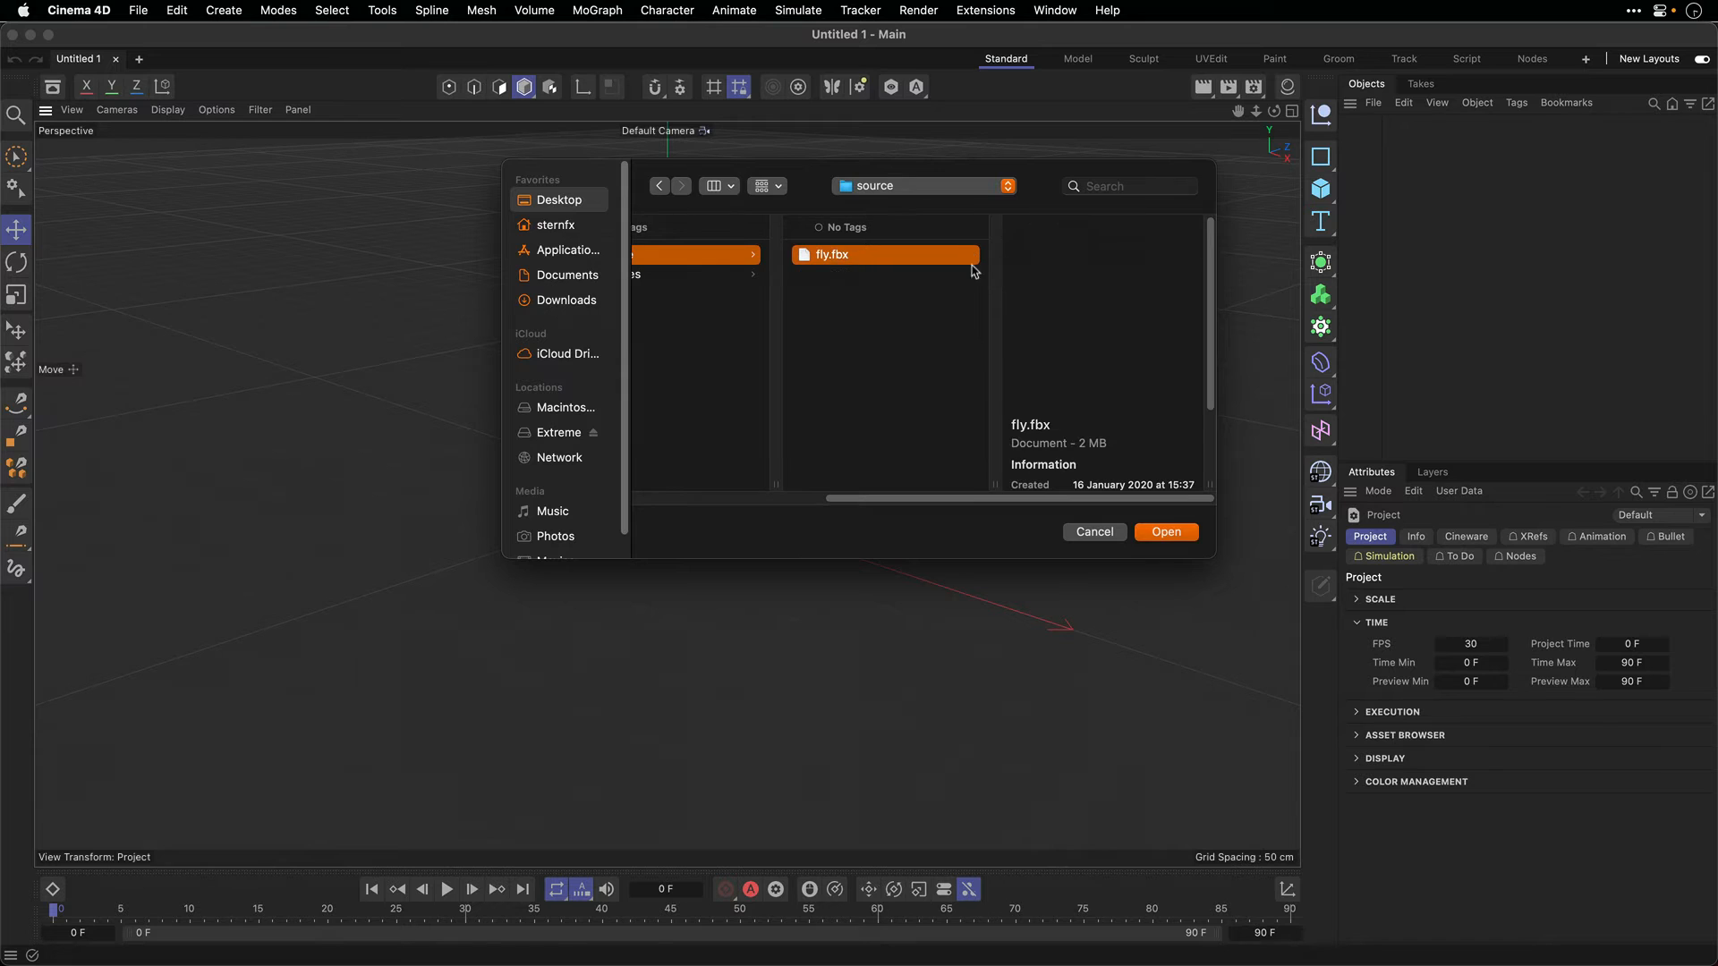
pyautogui.click(1166, 532)
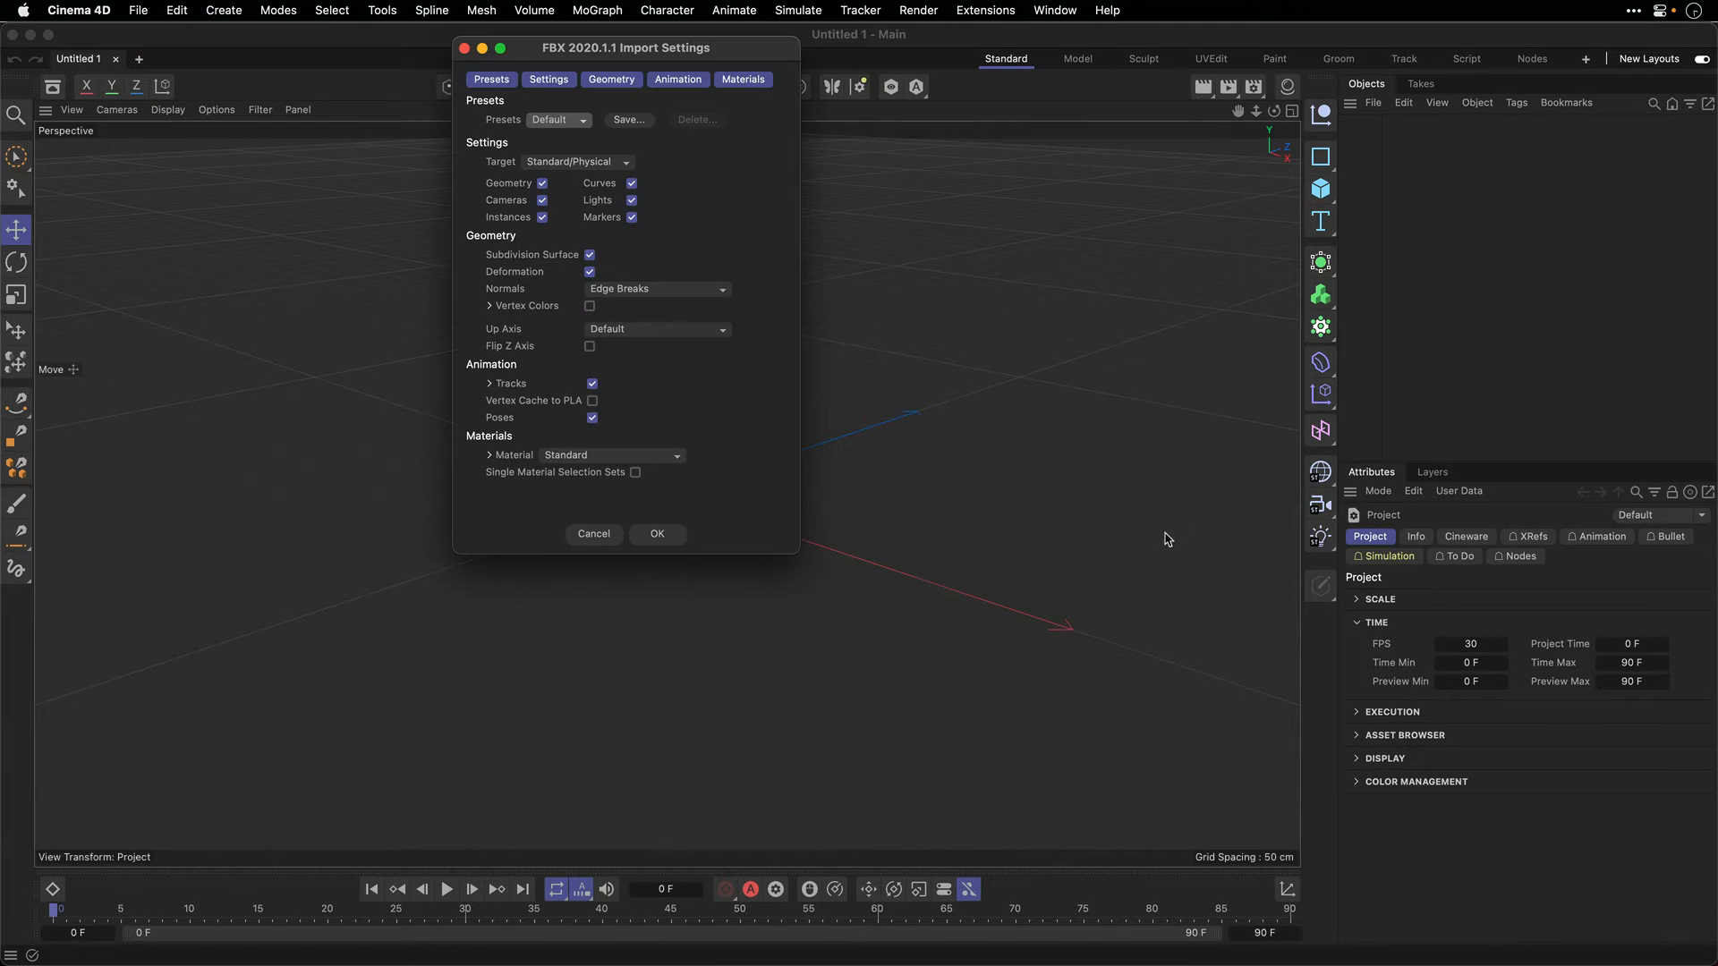
pyautogui.click(658, 534)
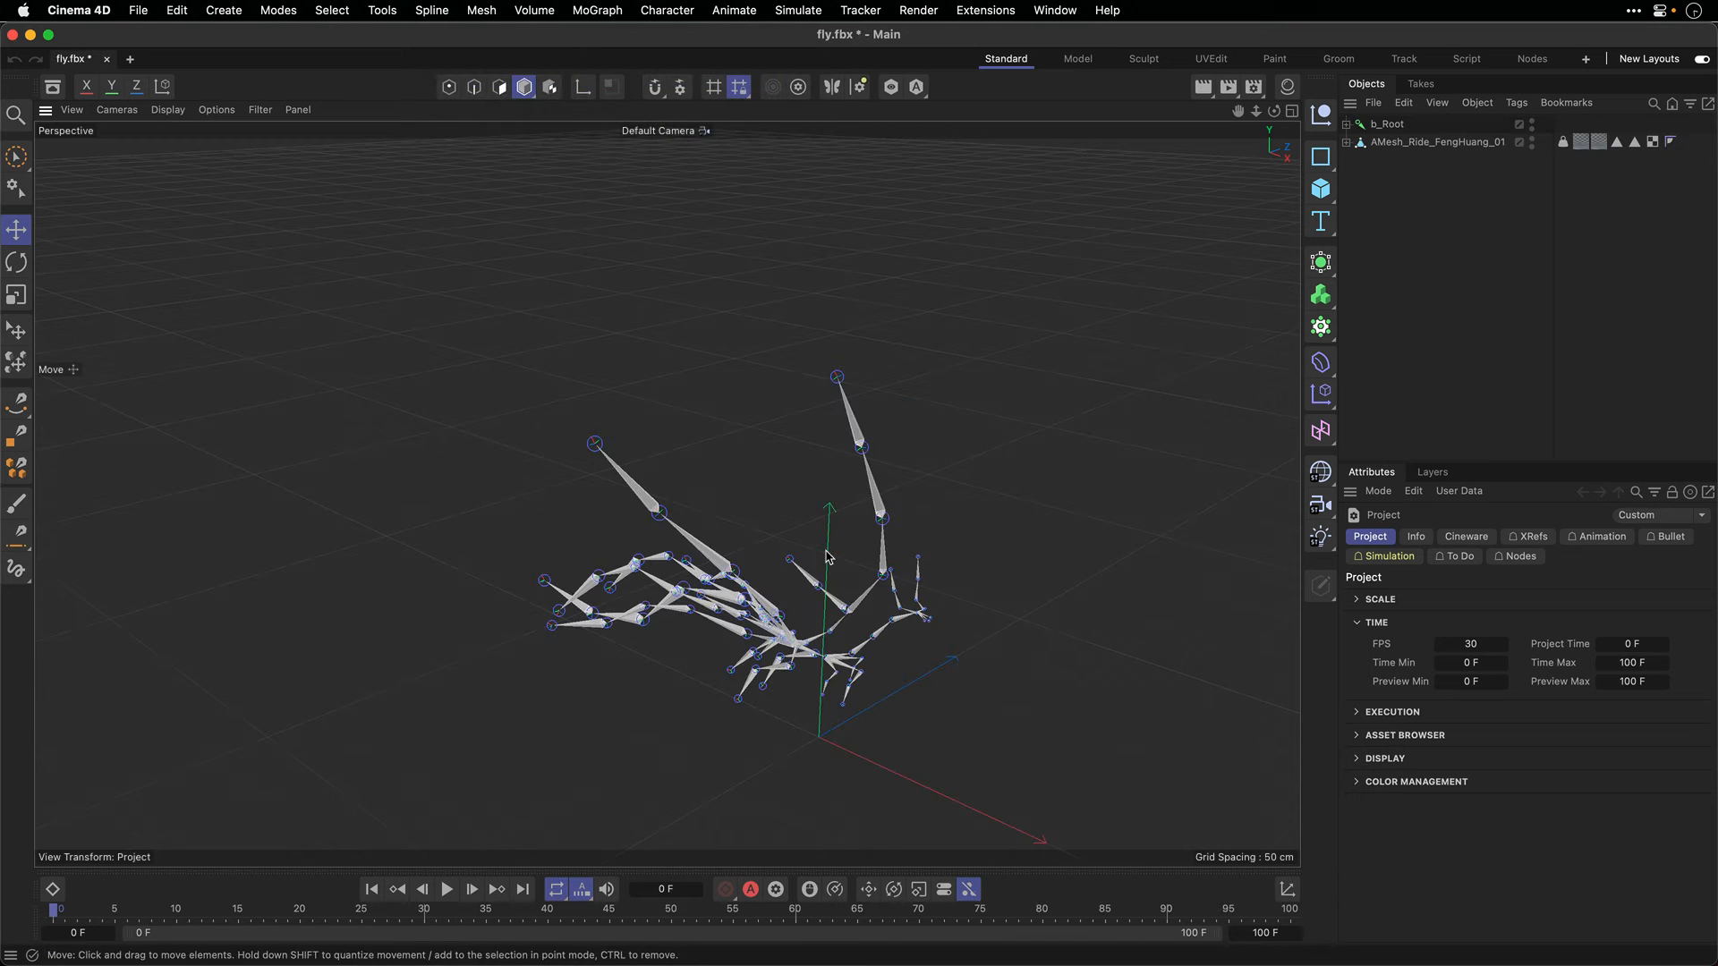
# Step: Scrub the imported bird's animation and inspect the materials that came with the FBX
pyautogui.moveTo(54, 915)
pyautogui.mouseDown()
pyautogui.moveTo(877, 912)
pyautogui.moveTo(1289, 886)
pyautogui.moveTo(890, 874)
pyautogui.moveTo(52, 911)
pyautogui.mouseUp()
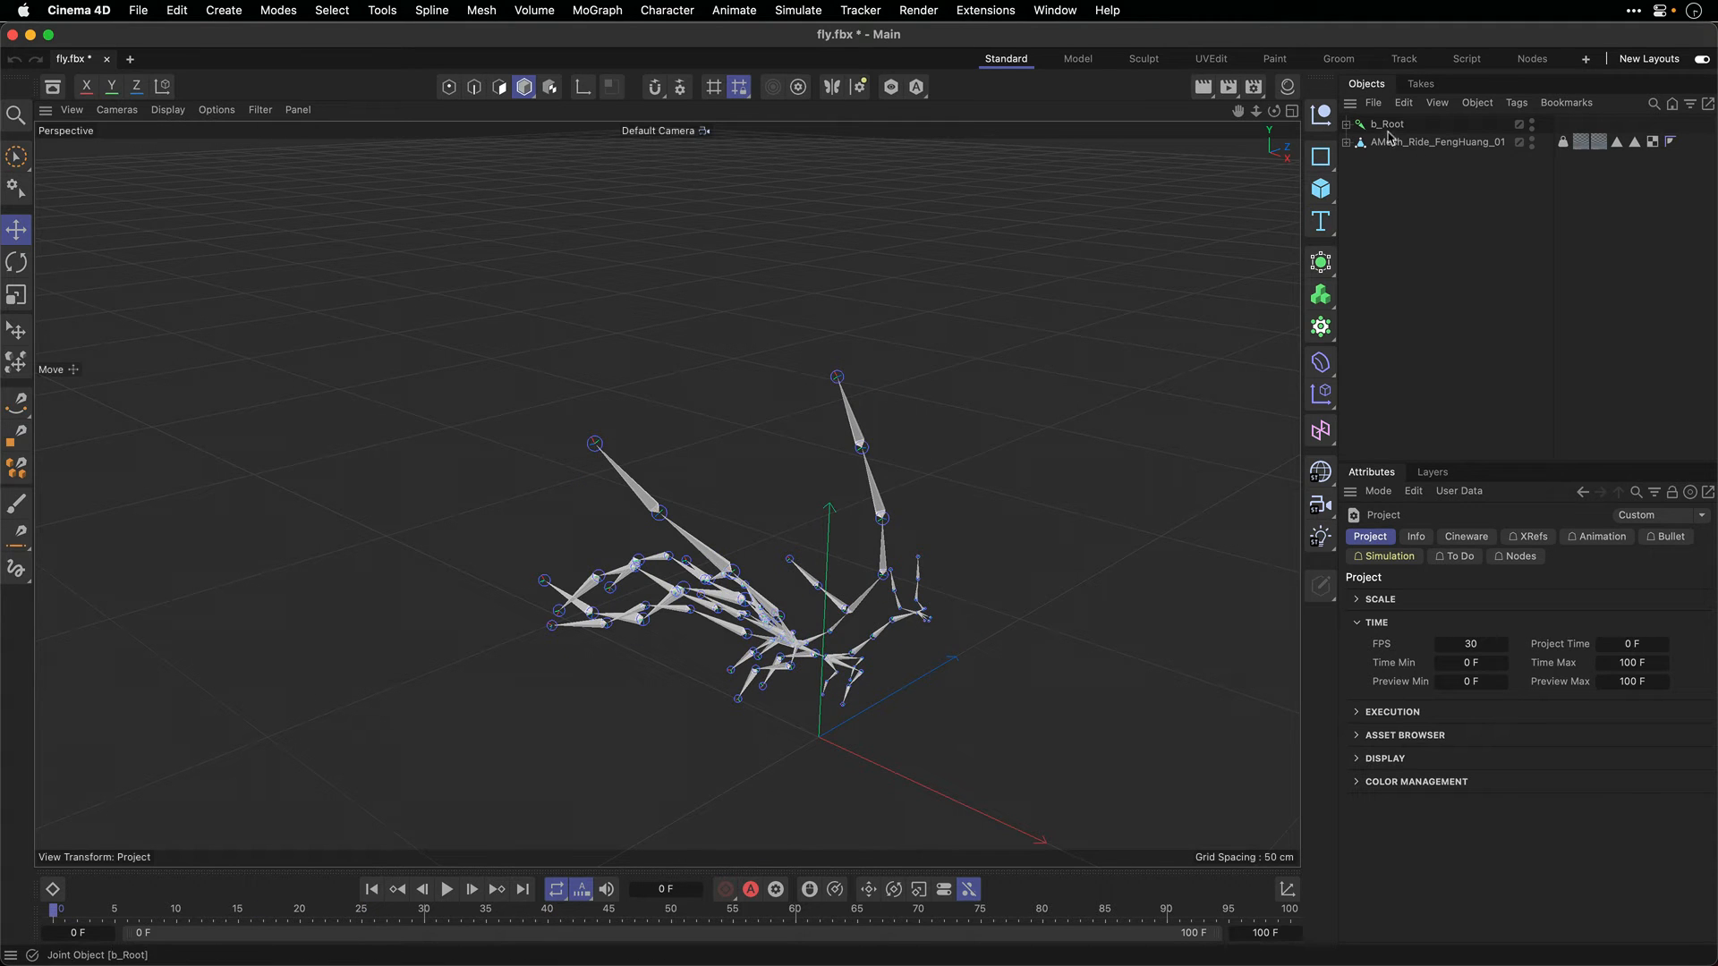
pyautogui.click(1286, 87)
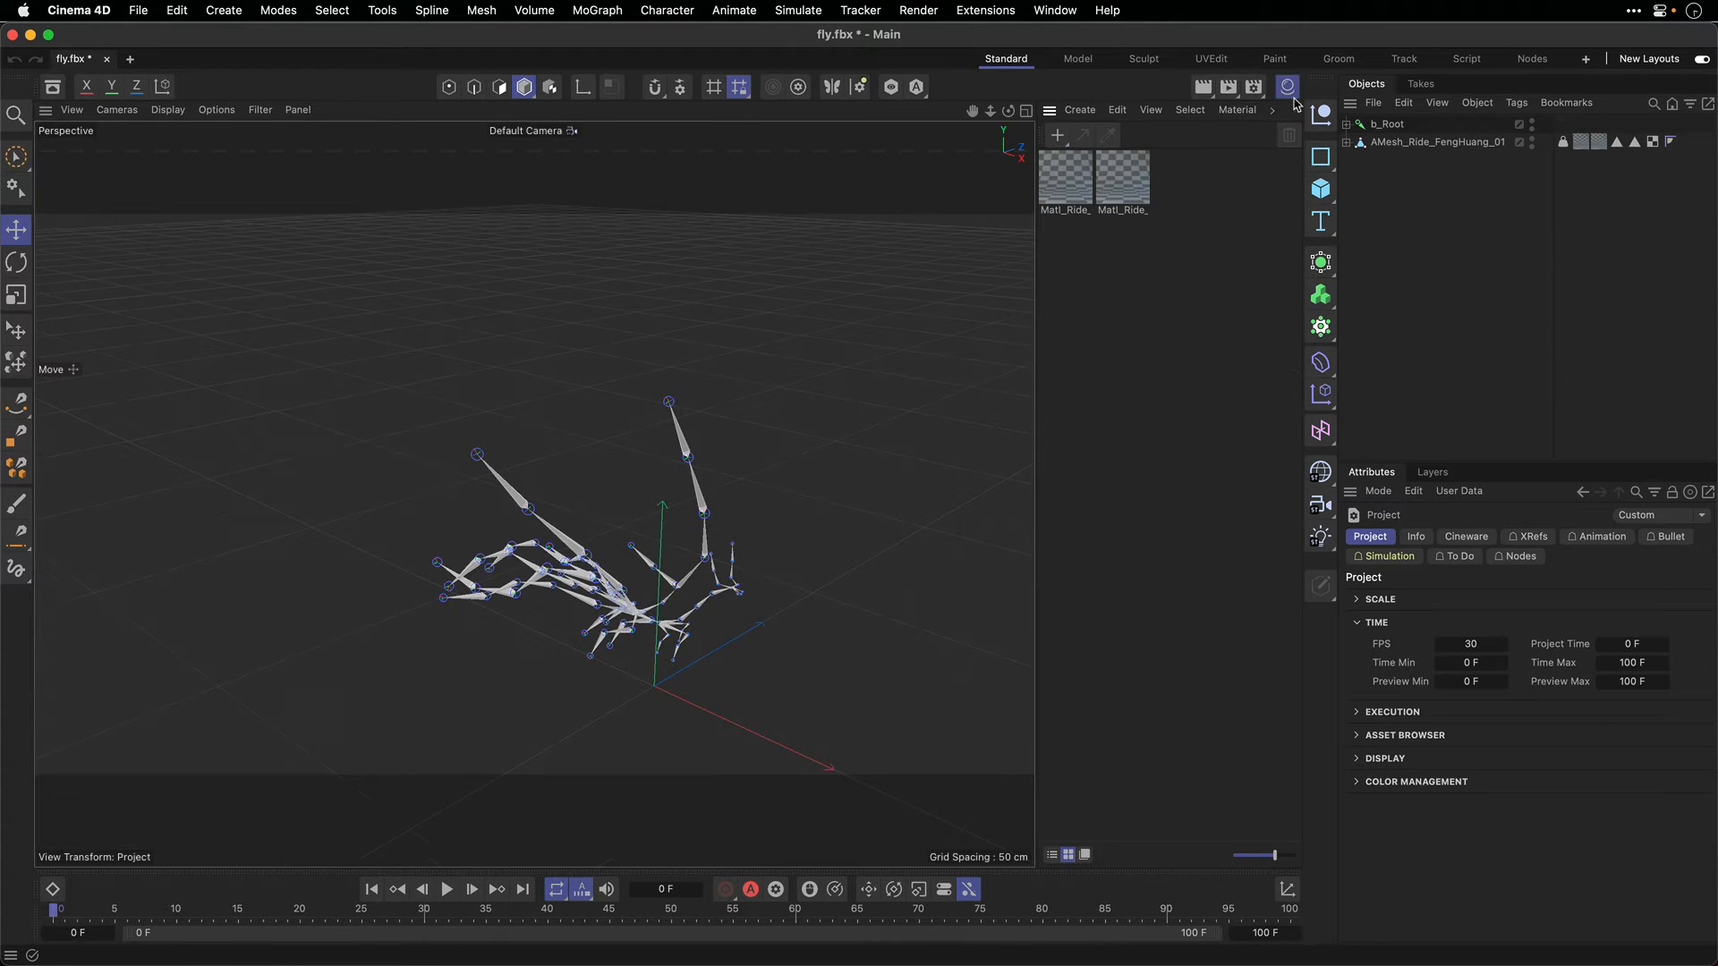
pyautogui.click(1287, 88)
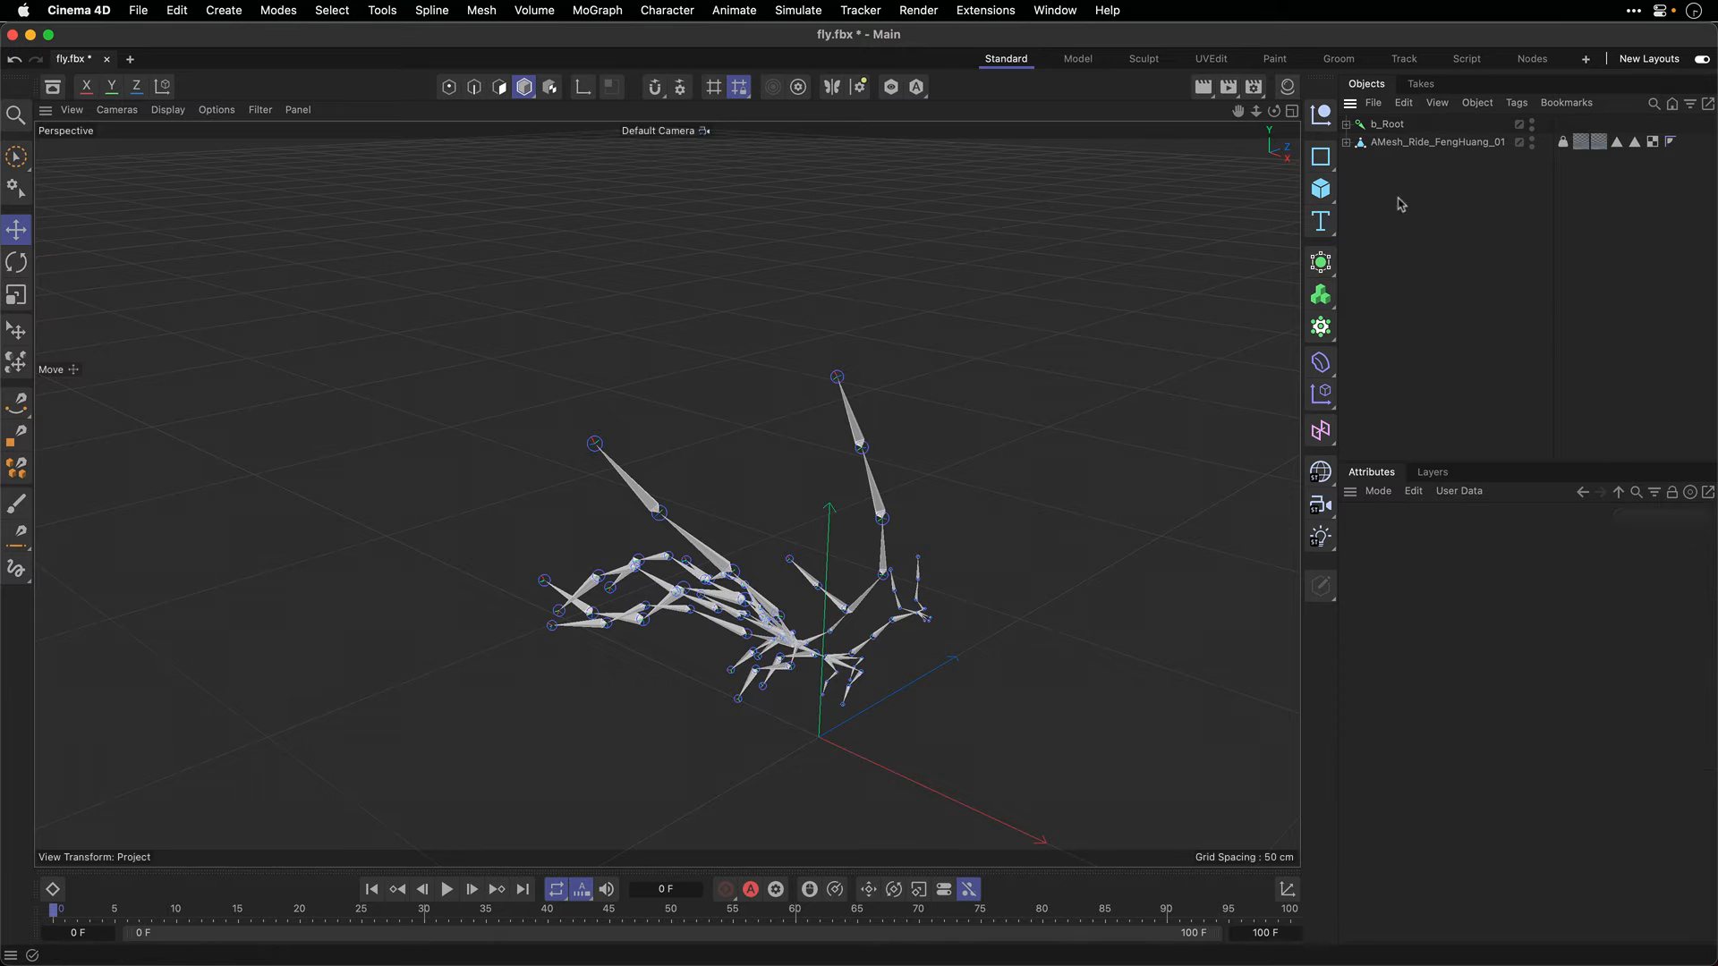
# Step: Start a Wavefront OBJ export of the bird with the animation Frame Range set to All Frames and accept the export settings
pyautogui.click(141, 11)
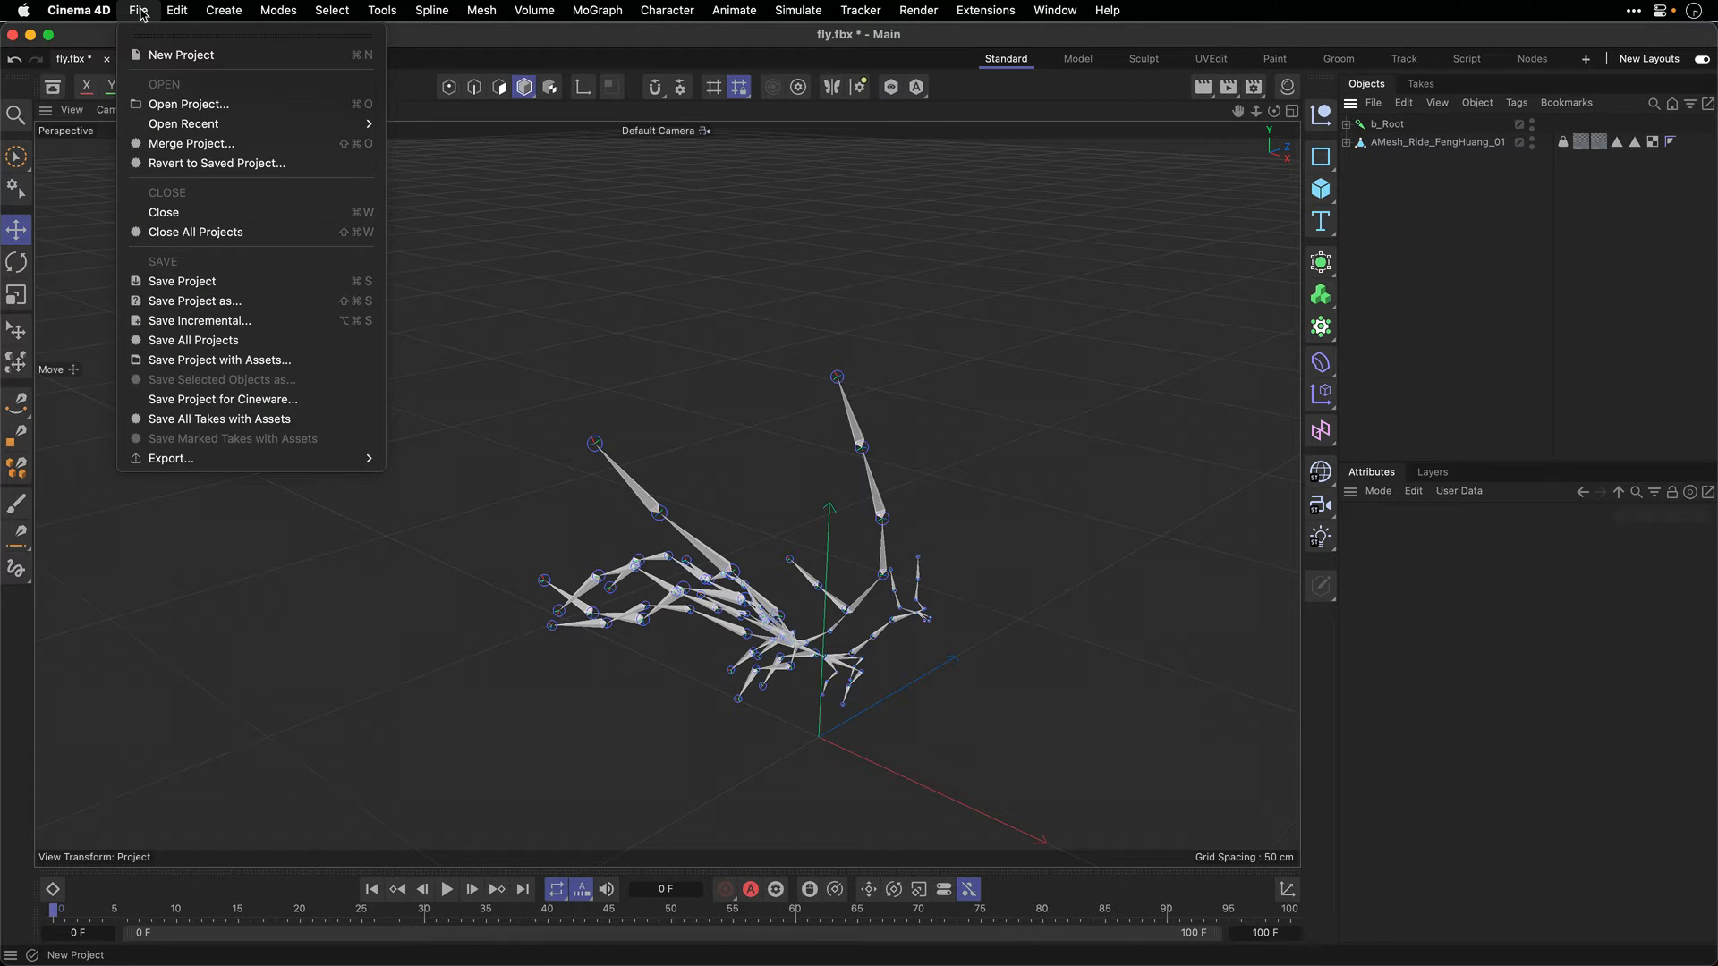
pyautogui.moveTo(176, 457)
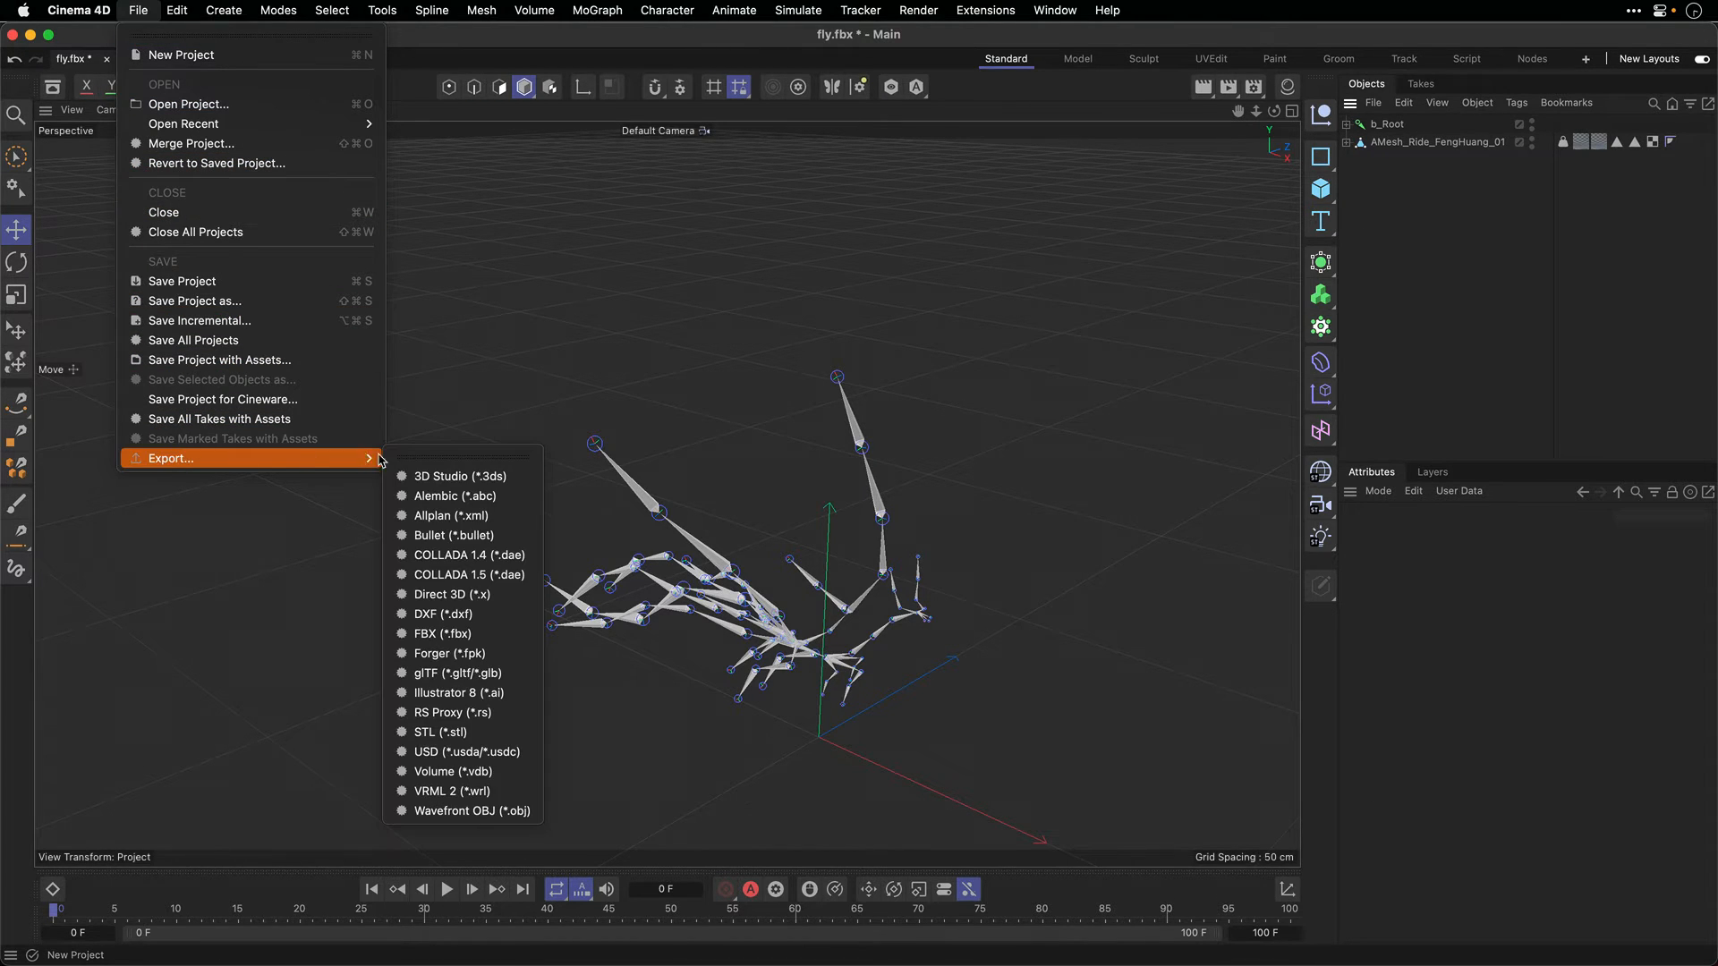
pyautogui.click(402, 813)
pyautogui.moveTo(441, 315); pyautogui.dragTo(564, 210)
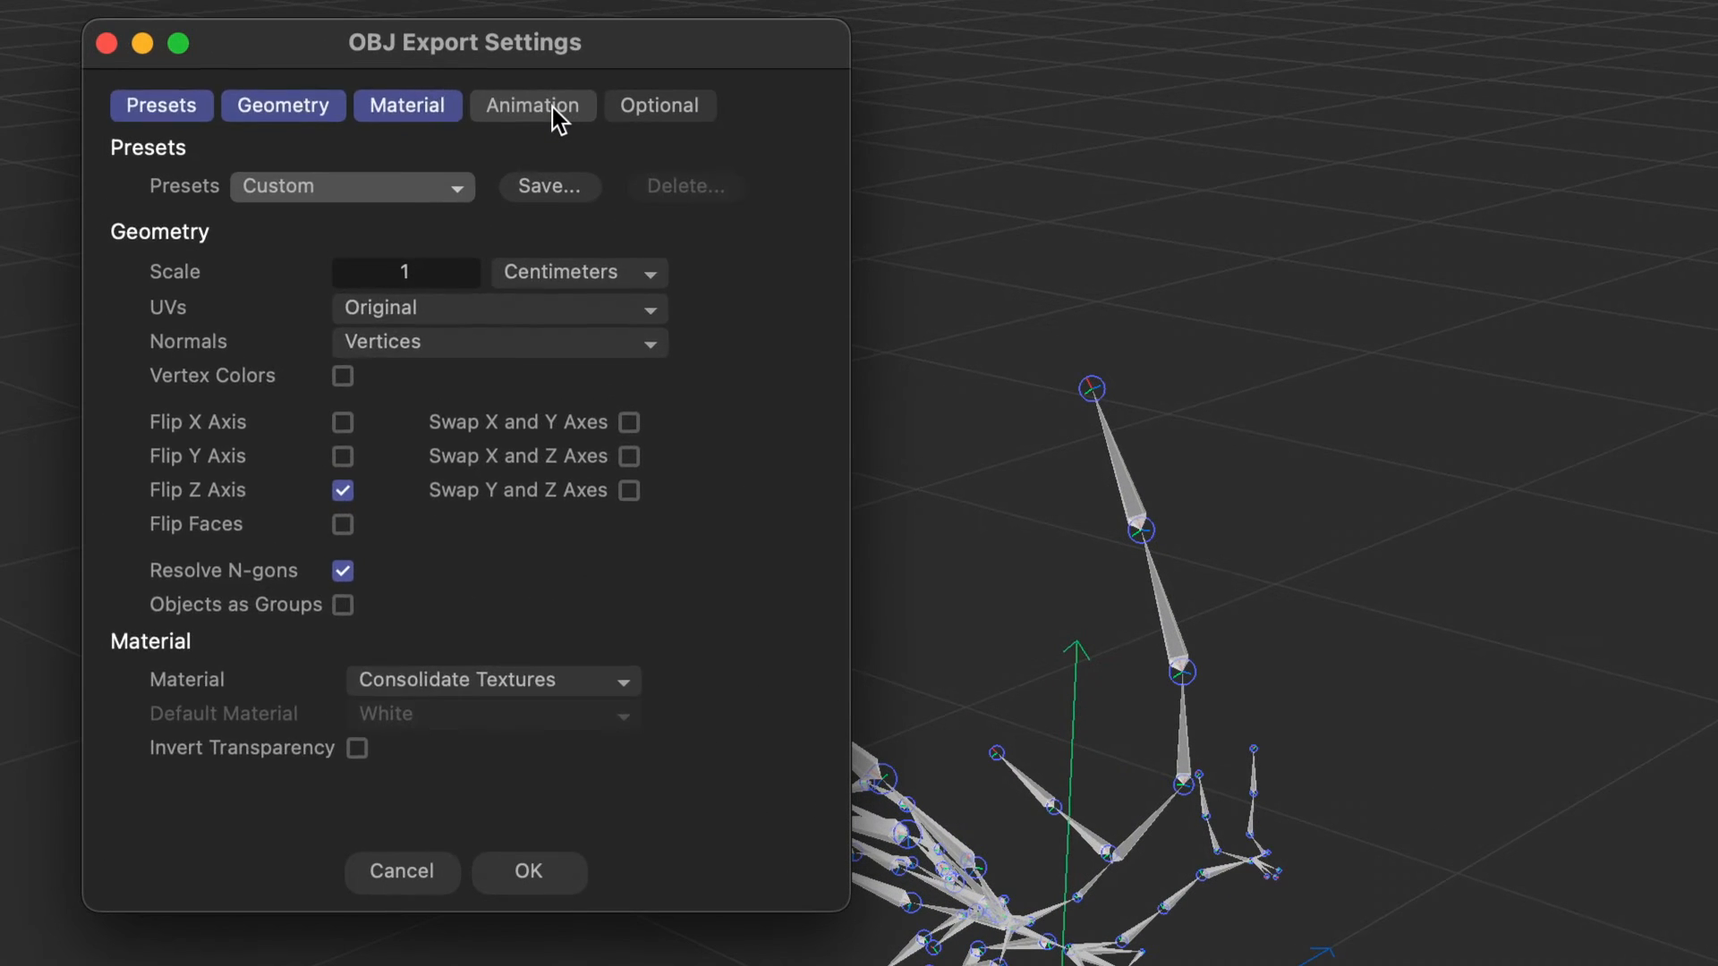
pyautogui.click(565, 235)
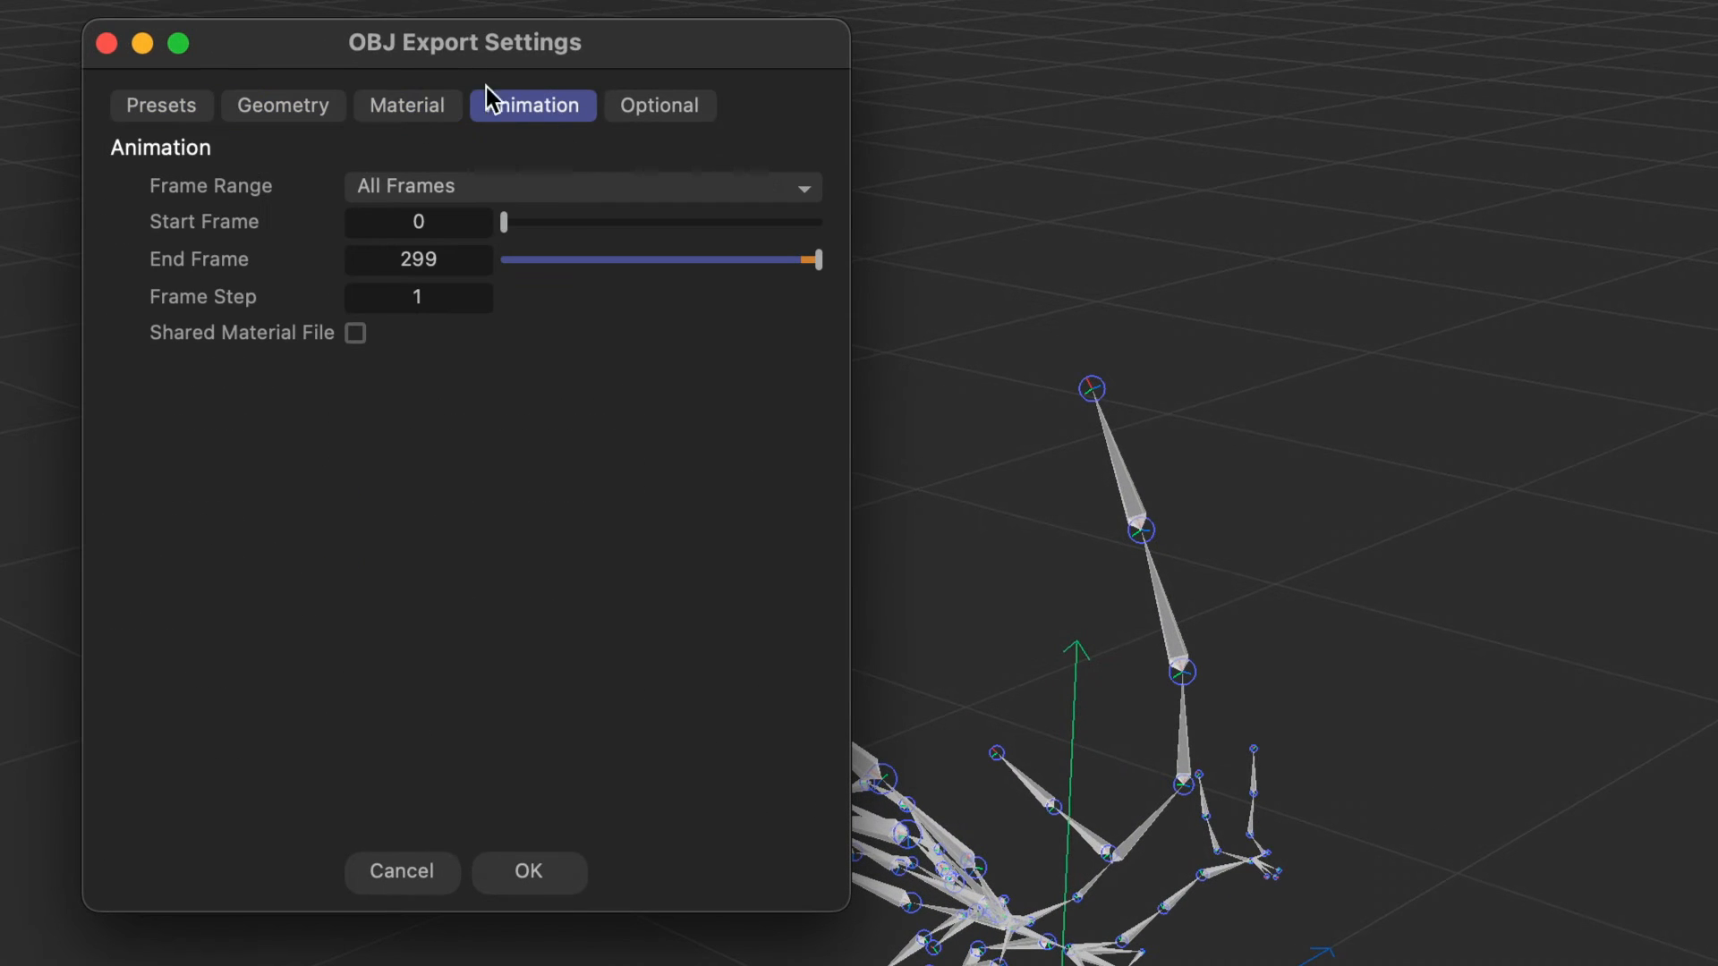
pyautogui.click(491, 184)
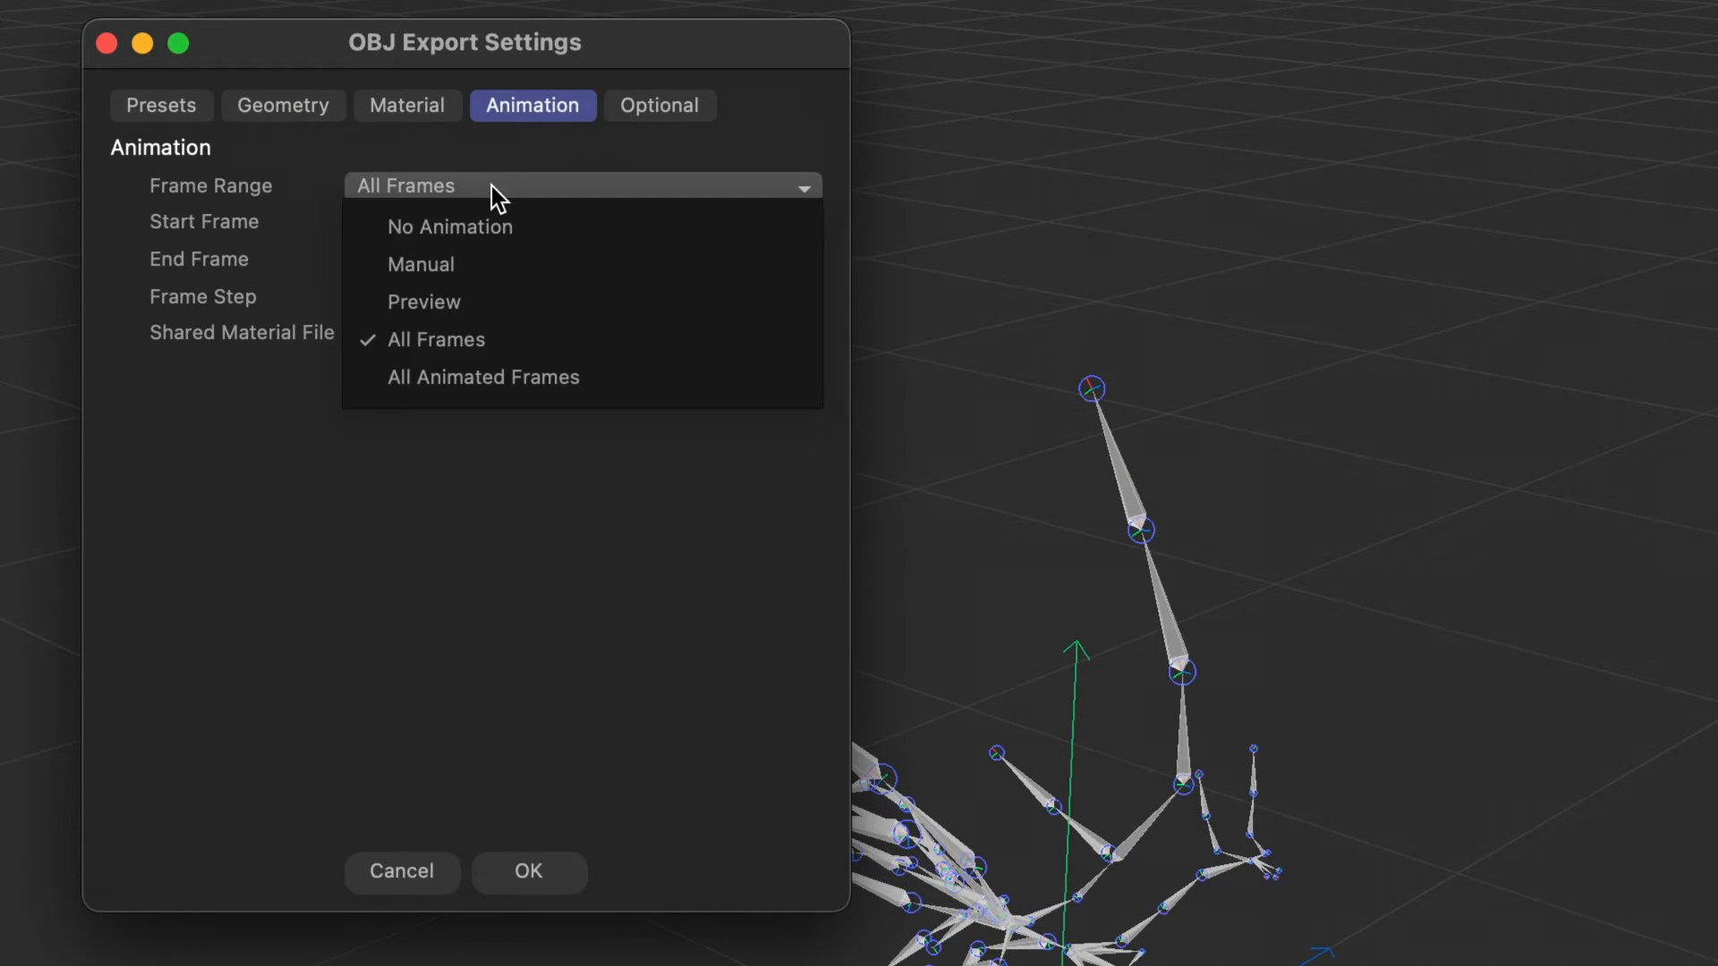
pyautogui.click(486, 345)
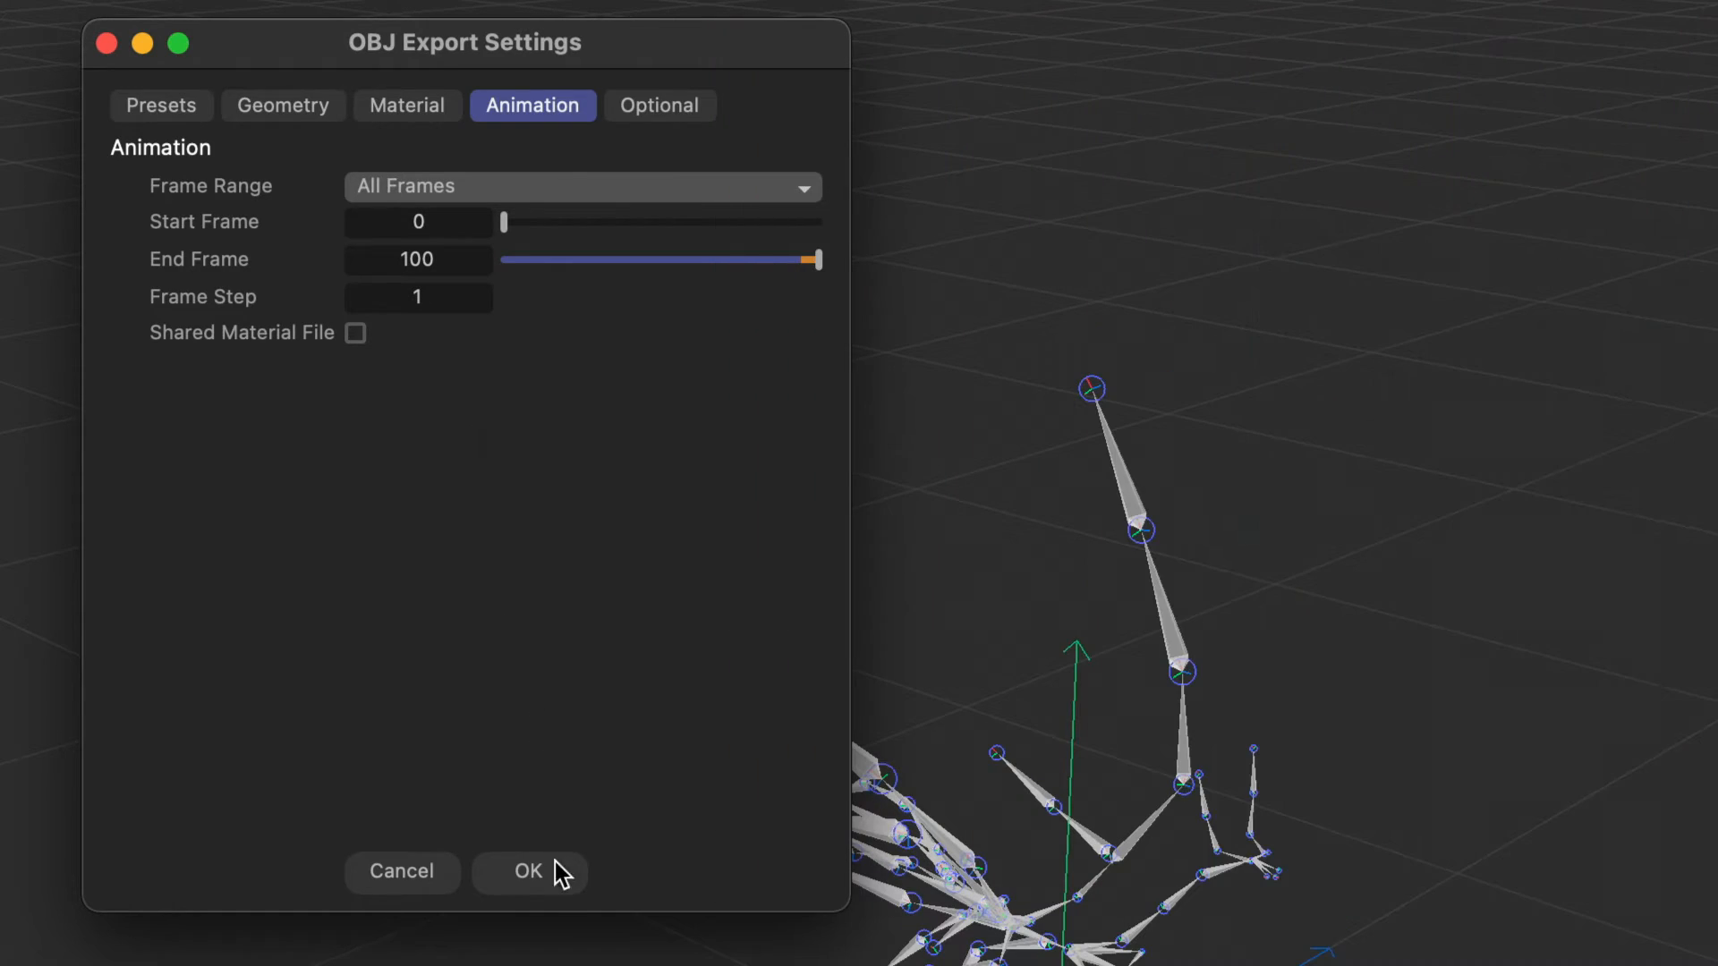
pyautogui.click(544, 879)
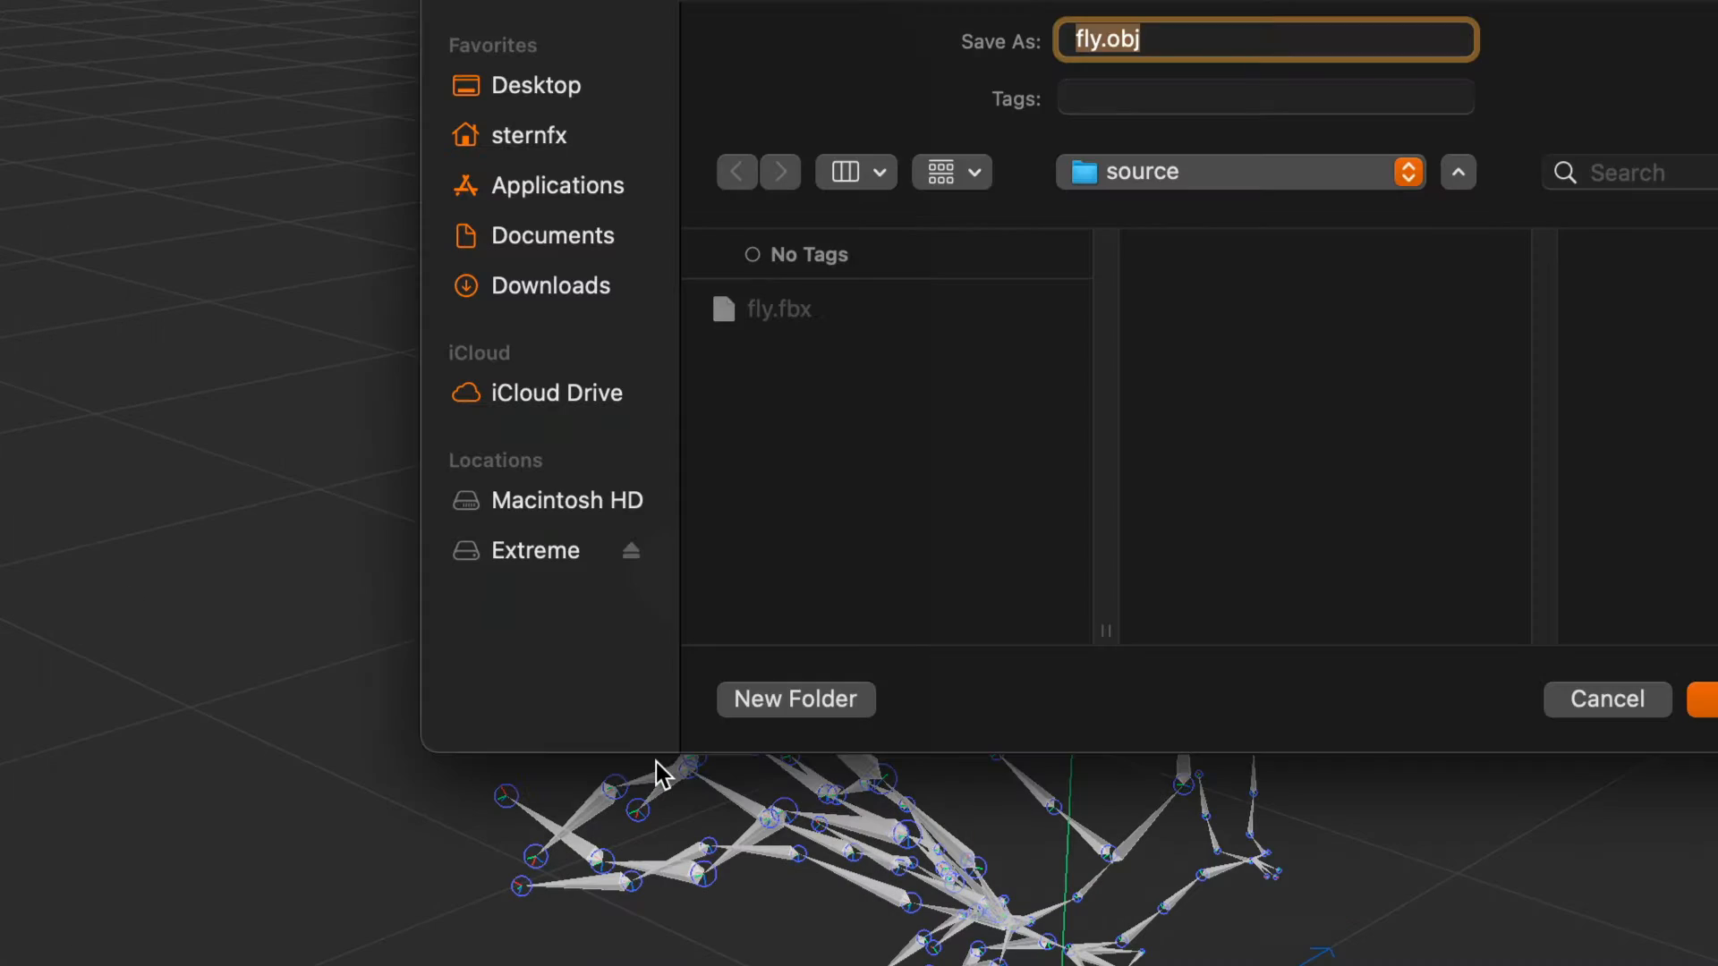
# Step: Create a folder named OBJ inside the phoenix-bird folder as the export destination
pyautogui.click(1199, 171)
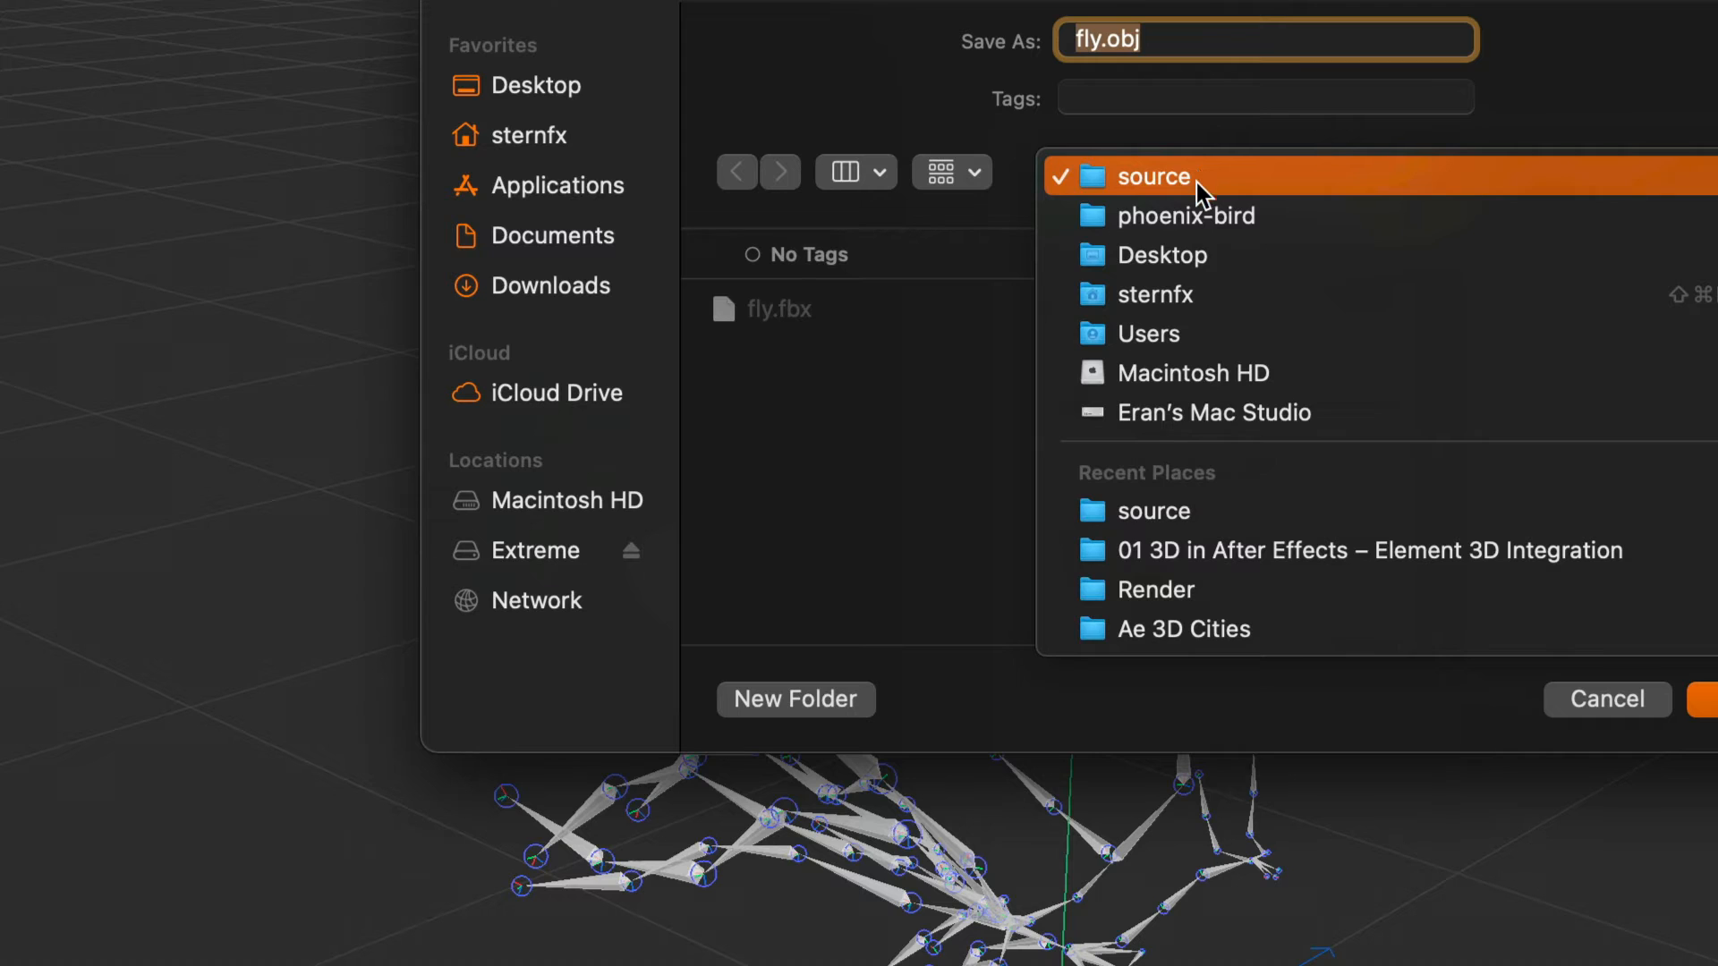
pyautogui.click(1195, 217)
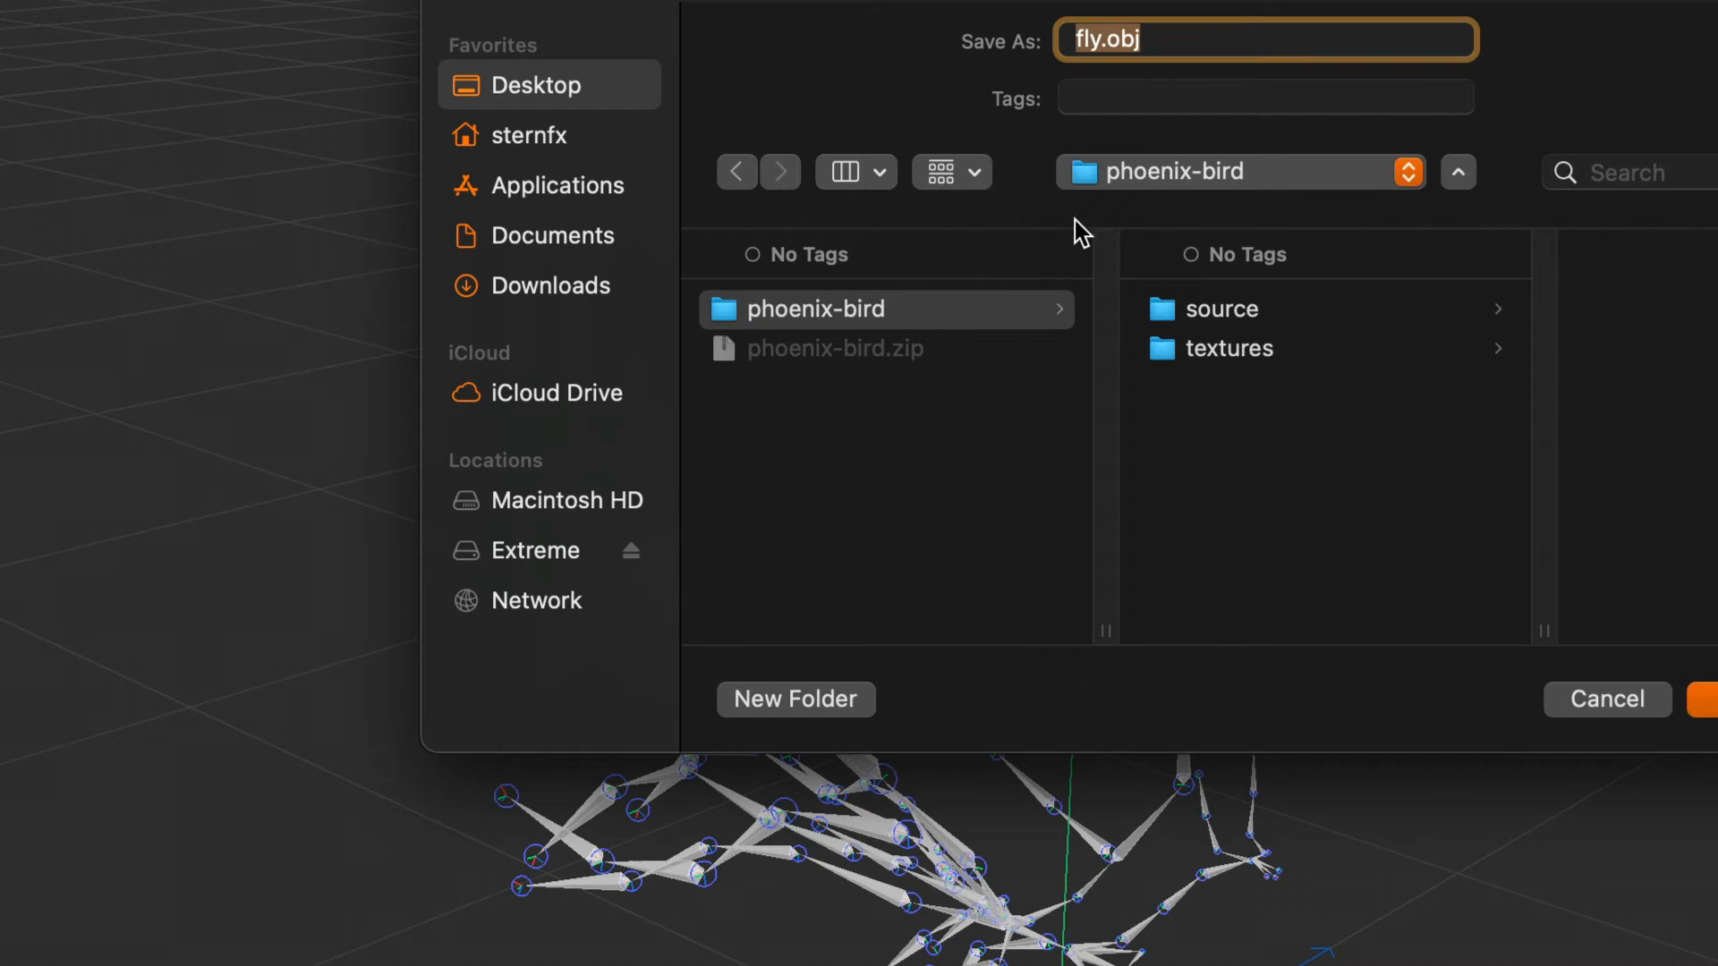
pyautogui.click(1219, 414)
pyautogui.click(778, 707)
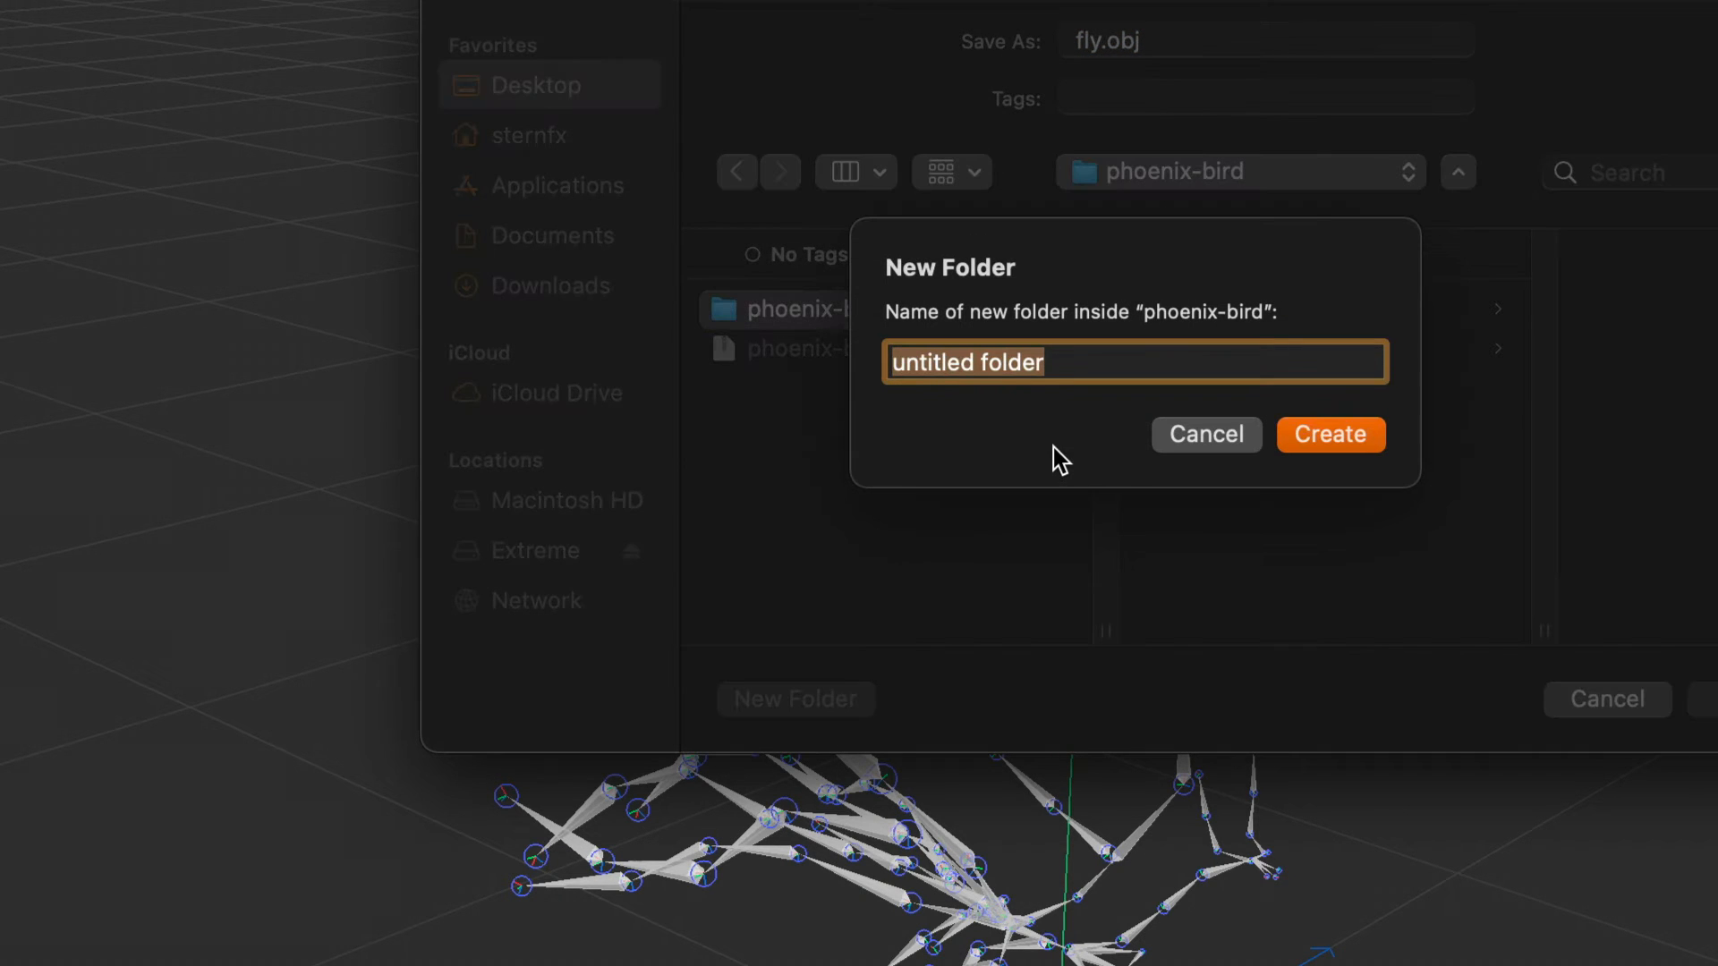
pyautogui.write('OBJ')
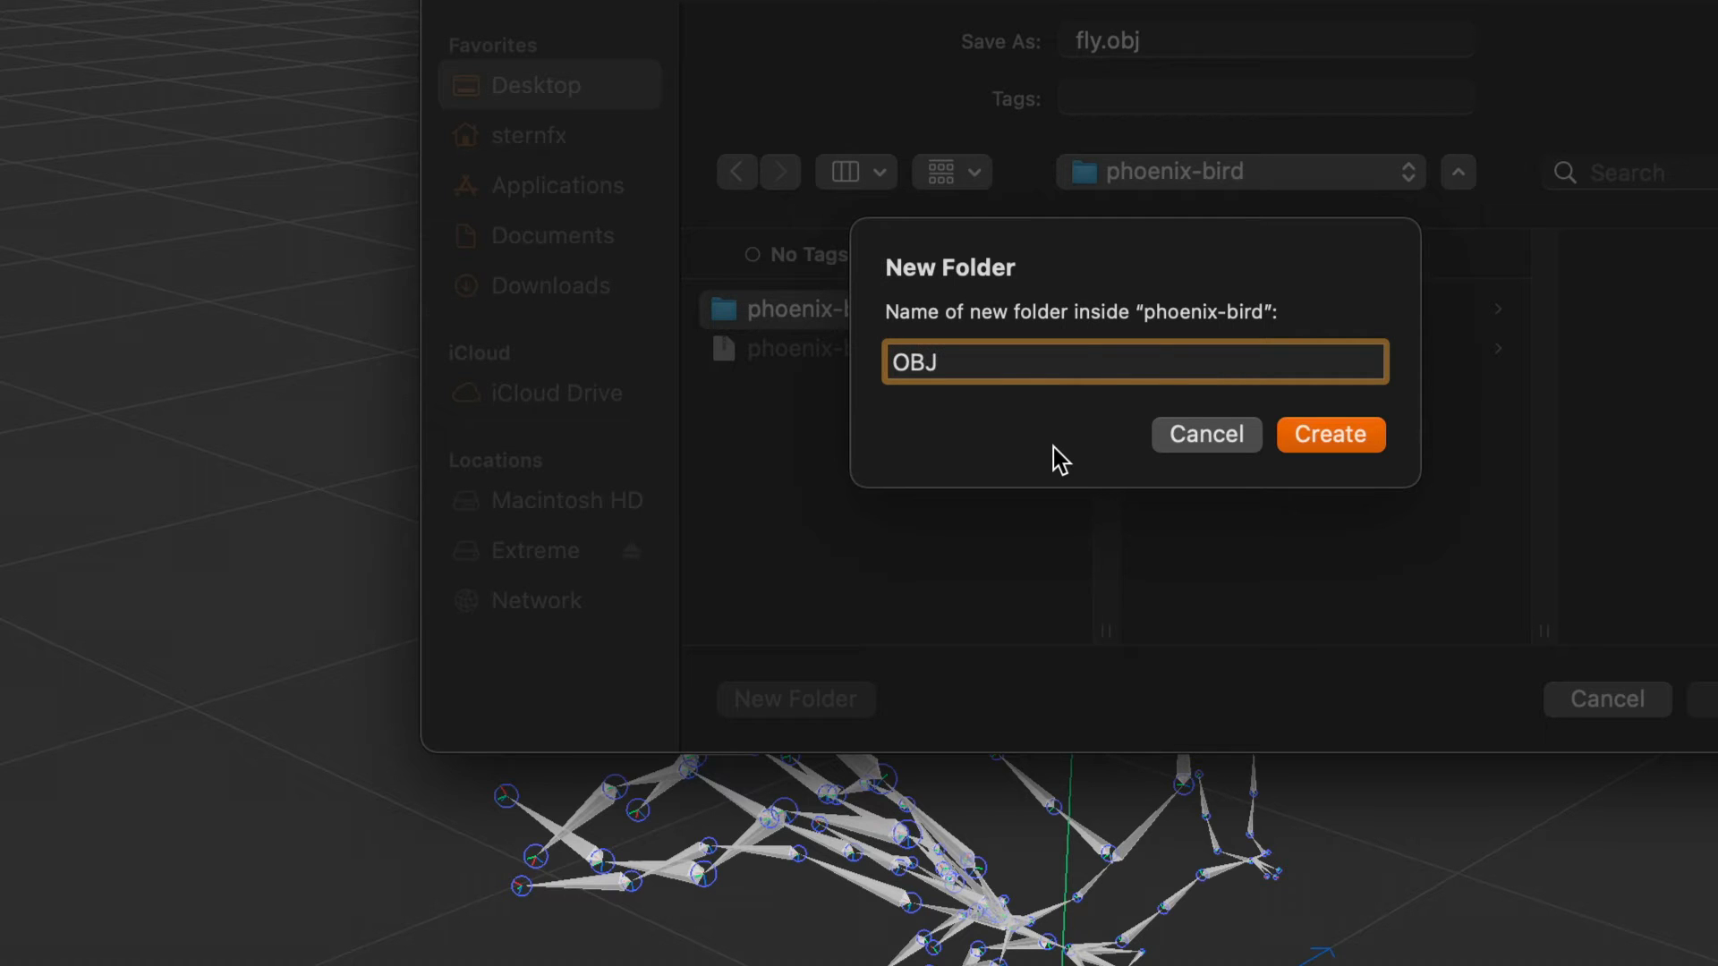
pyautogui.click(1362, 436)
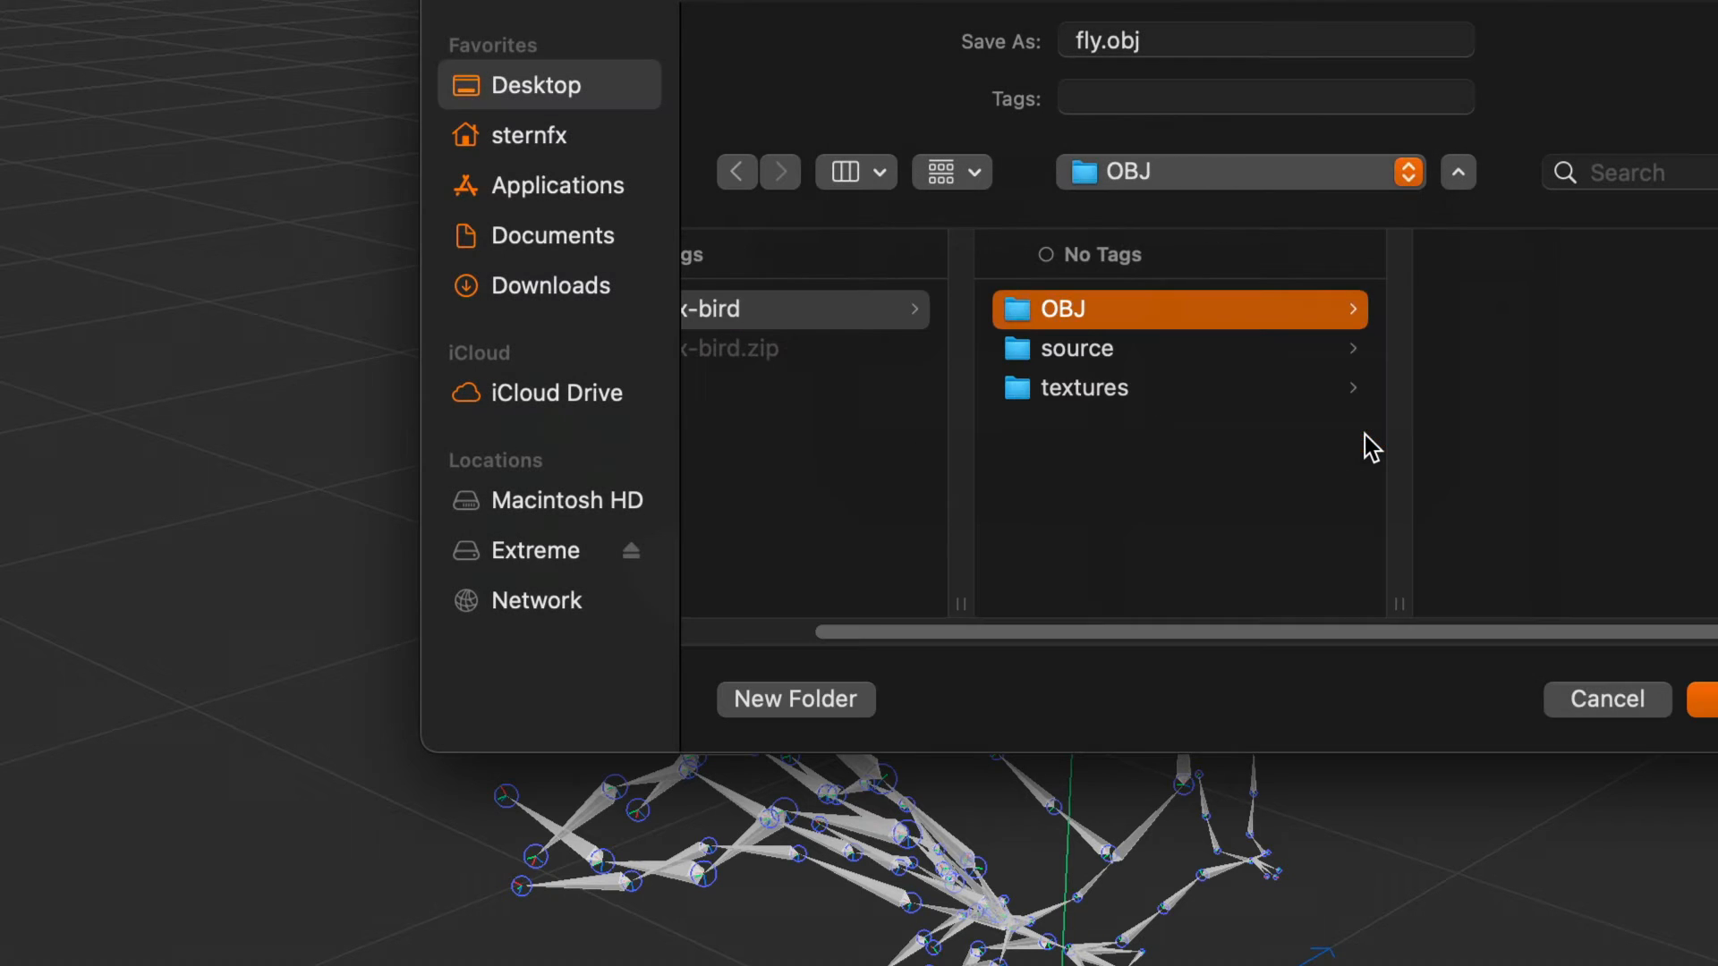
# Step: Name the export Phoenix.obj and save it into the OBJ folder
pyautogui.doubleClick(1086, 40)
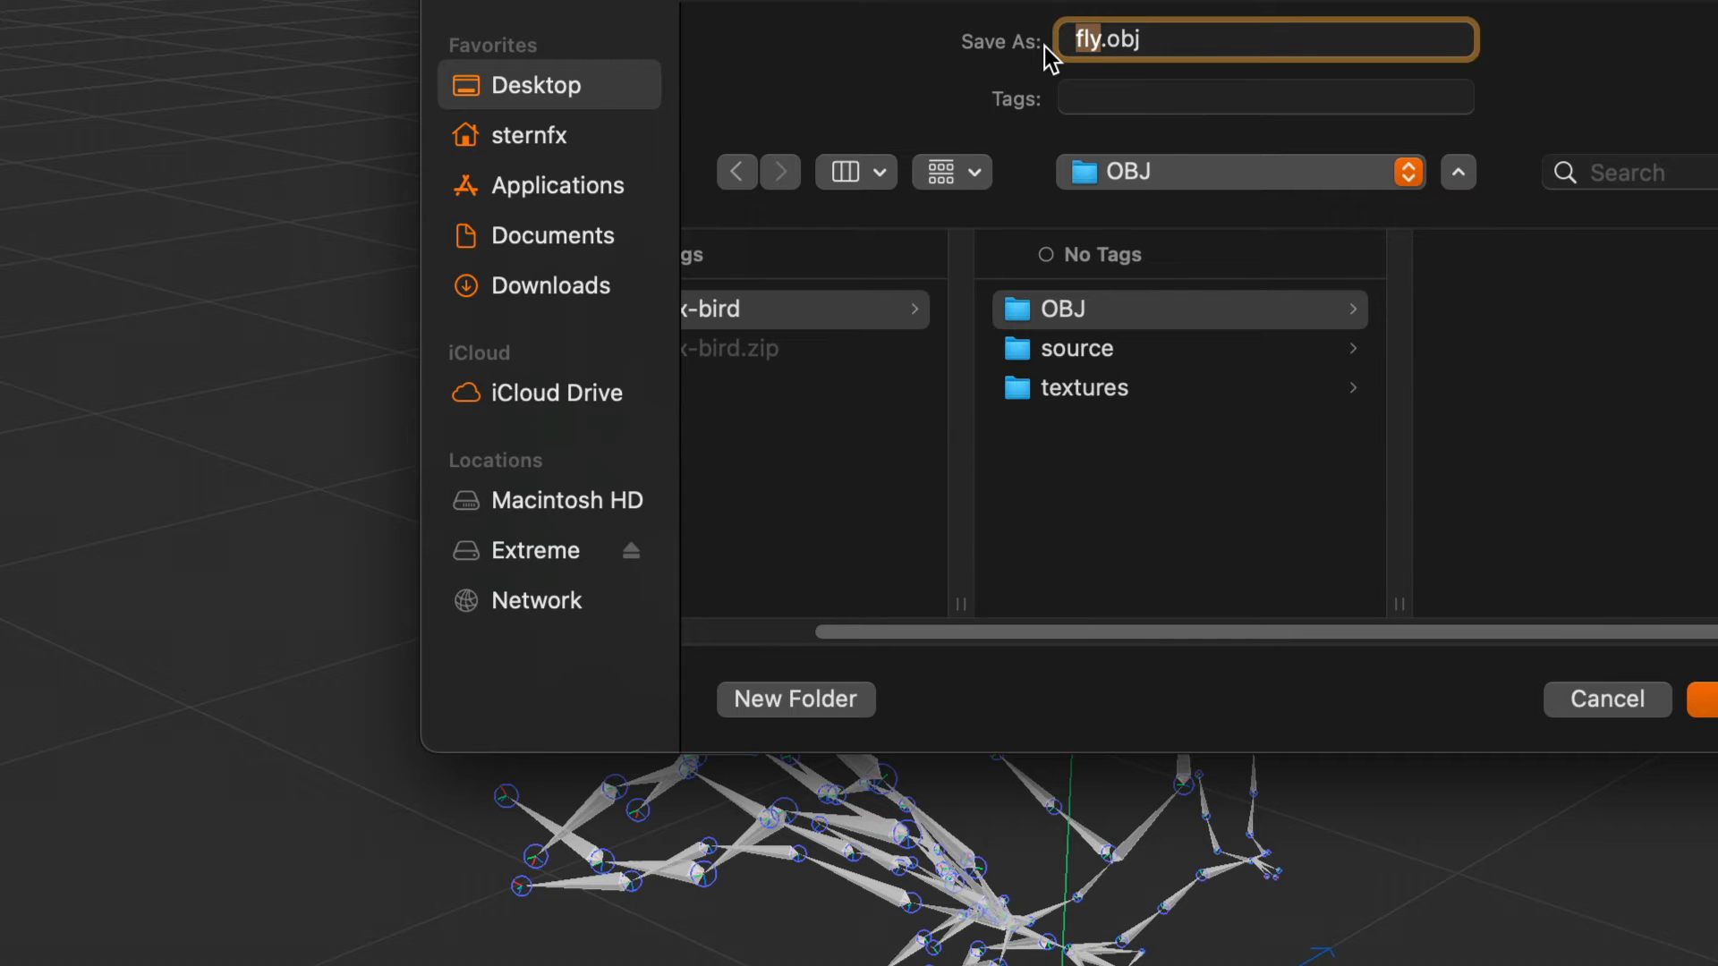
pyautogui.write('Phoenix')
pyautogui.press('Return')
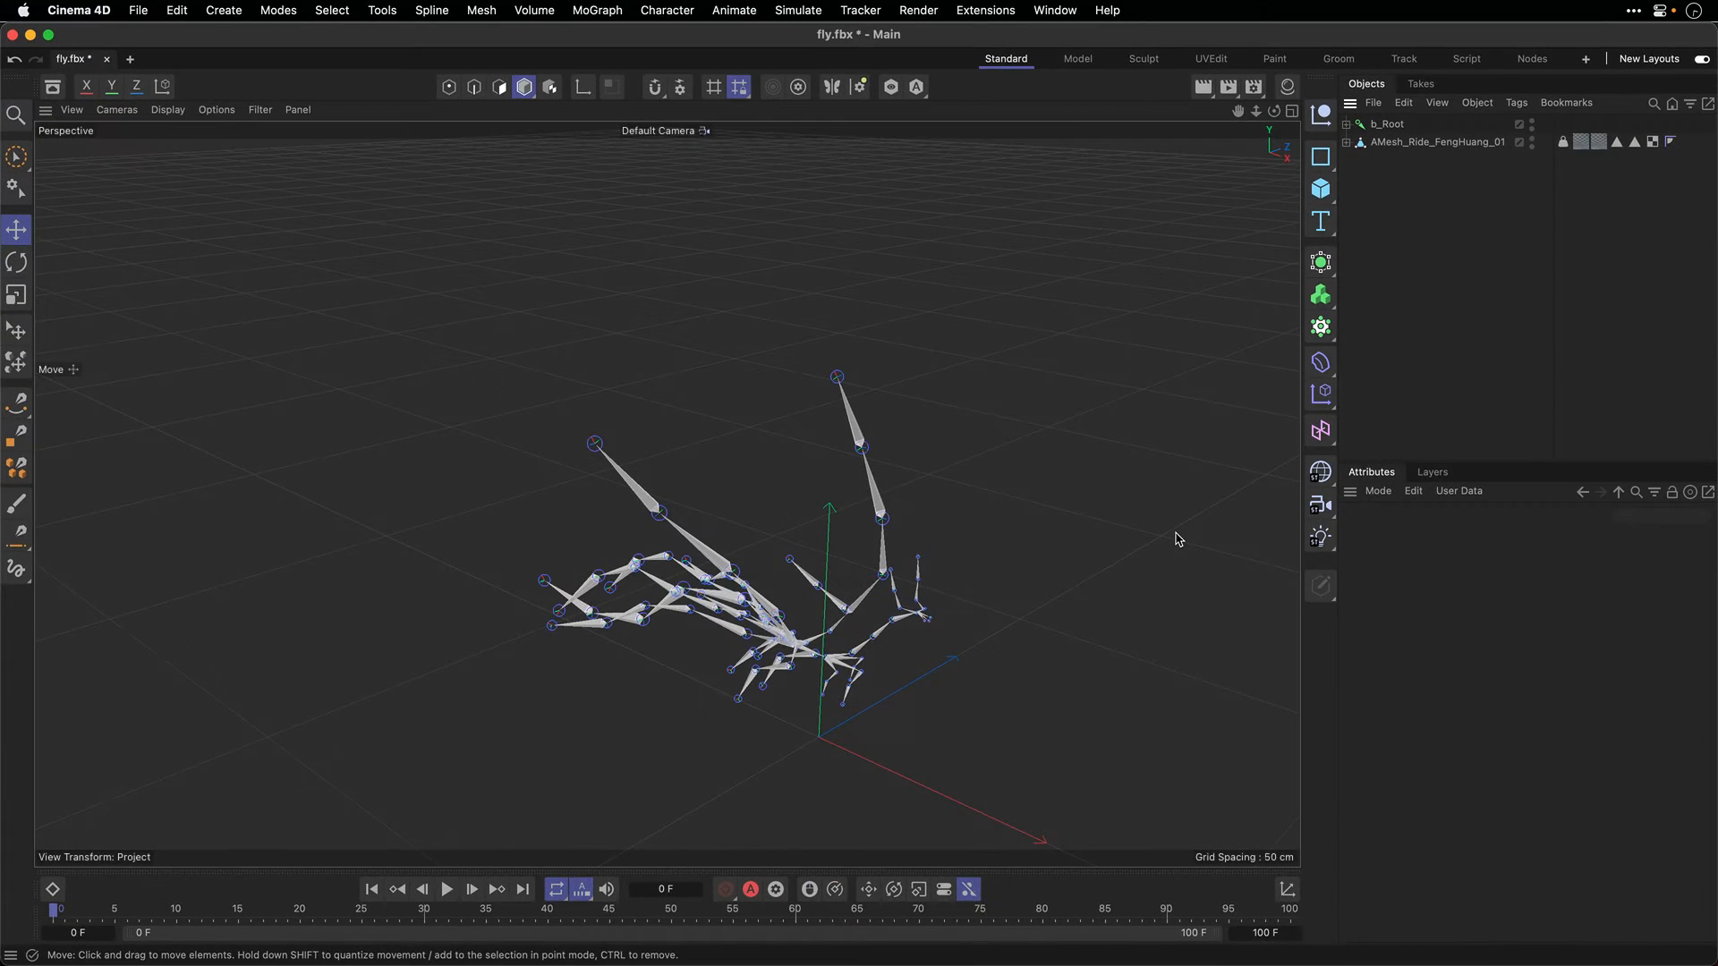
# Step: Switch to After Effects and open the Scene Setup of the Element layer
pyautogui.press('super+Tab')
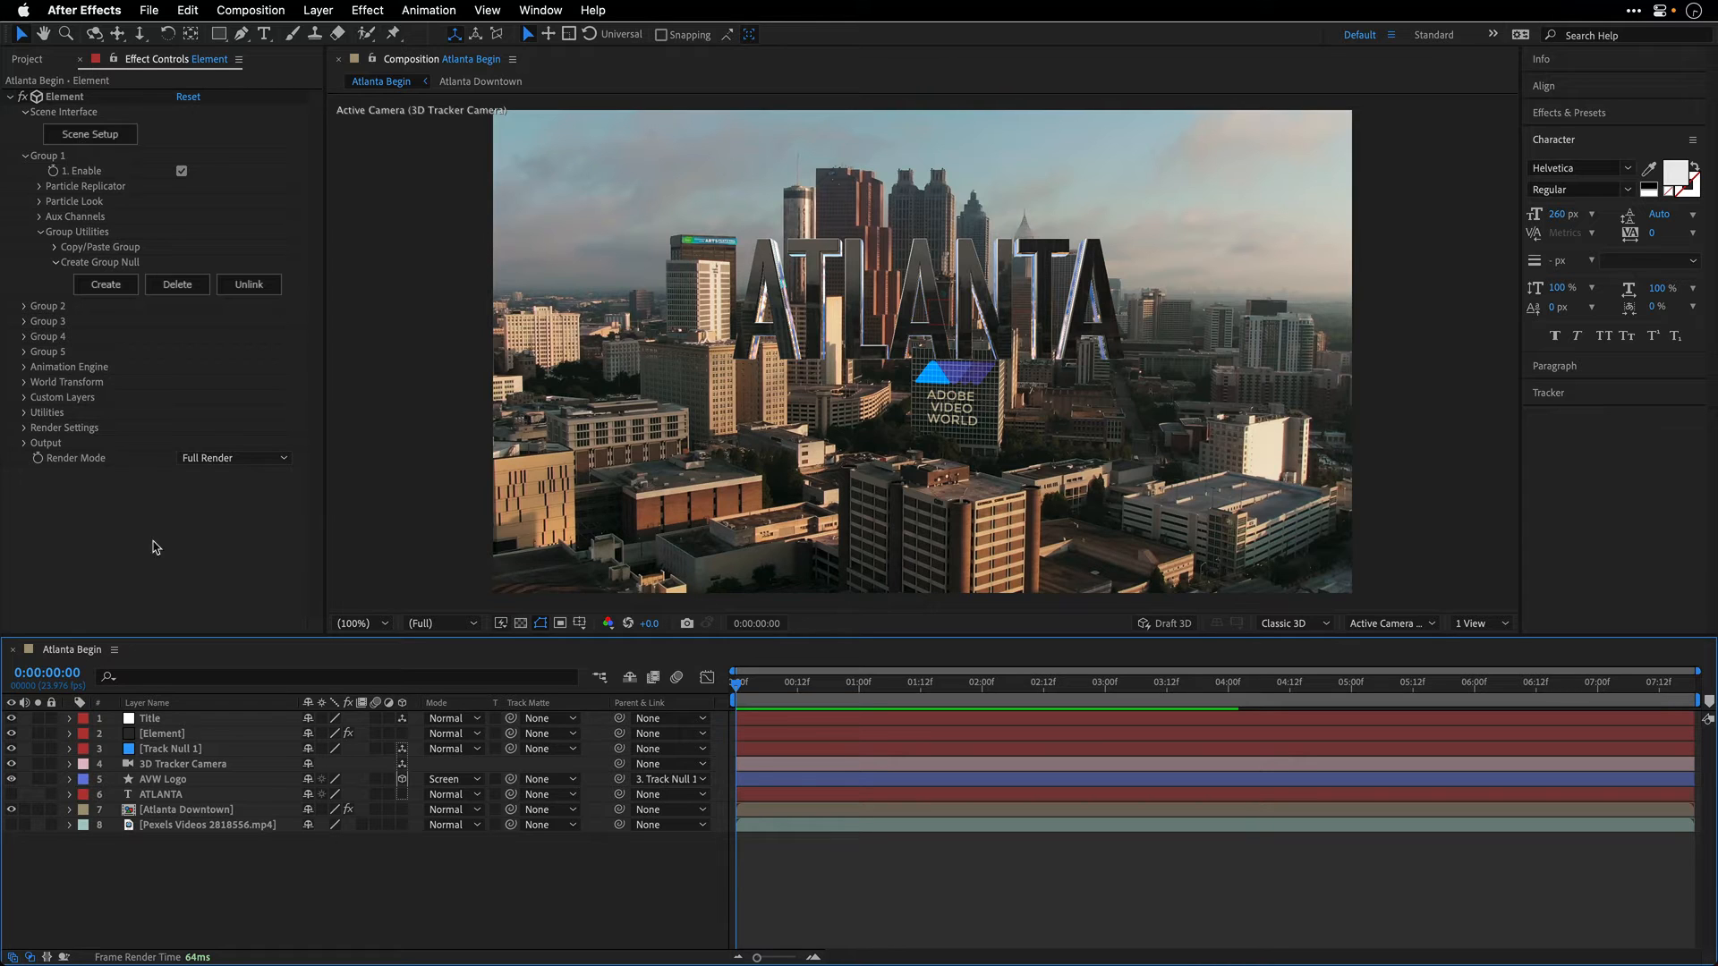
pyautogui.click(143, 736)
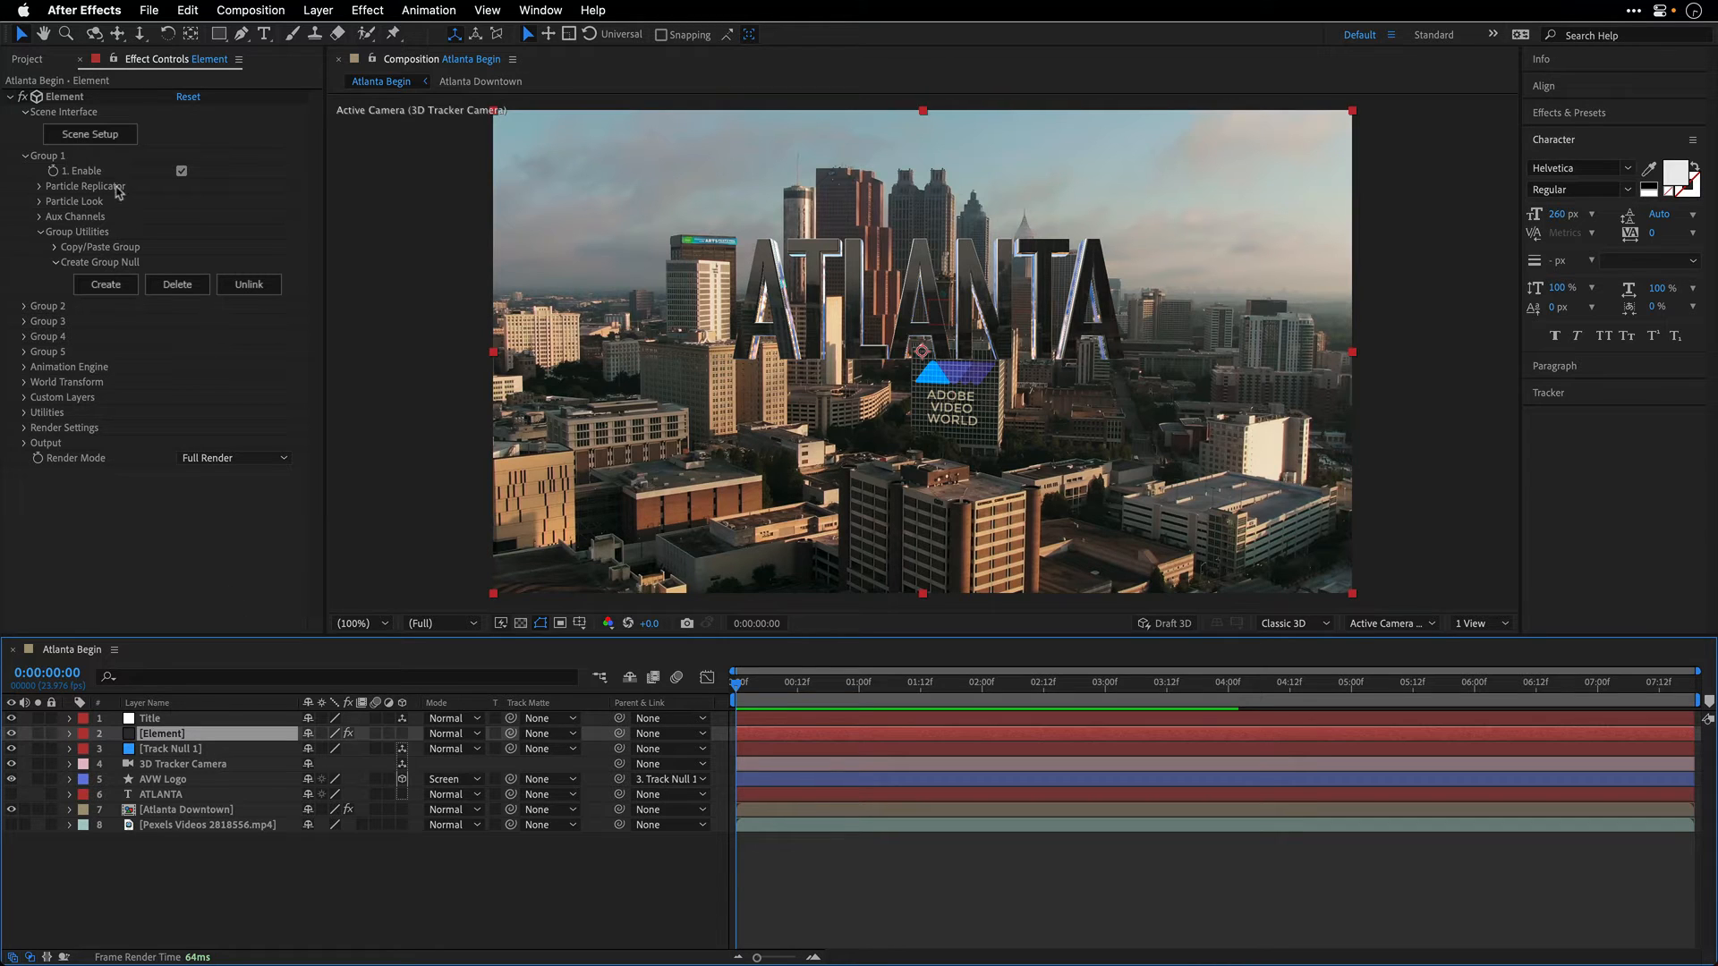
pyautogui.click(90, 134)
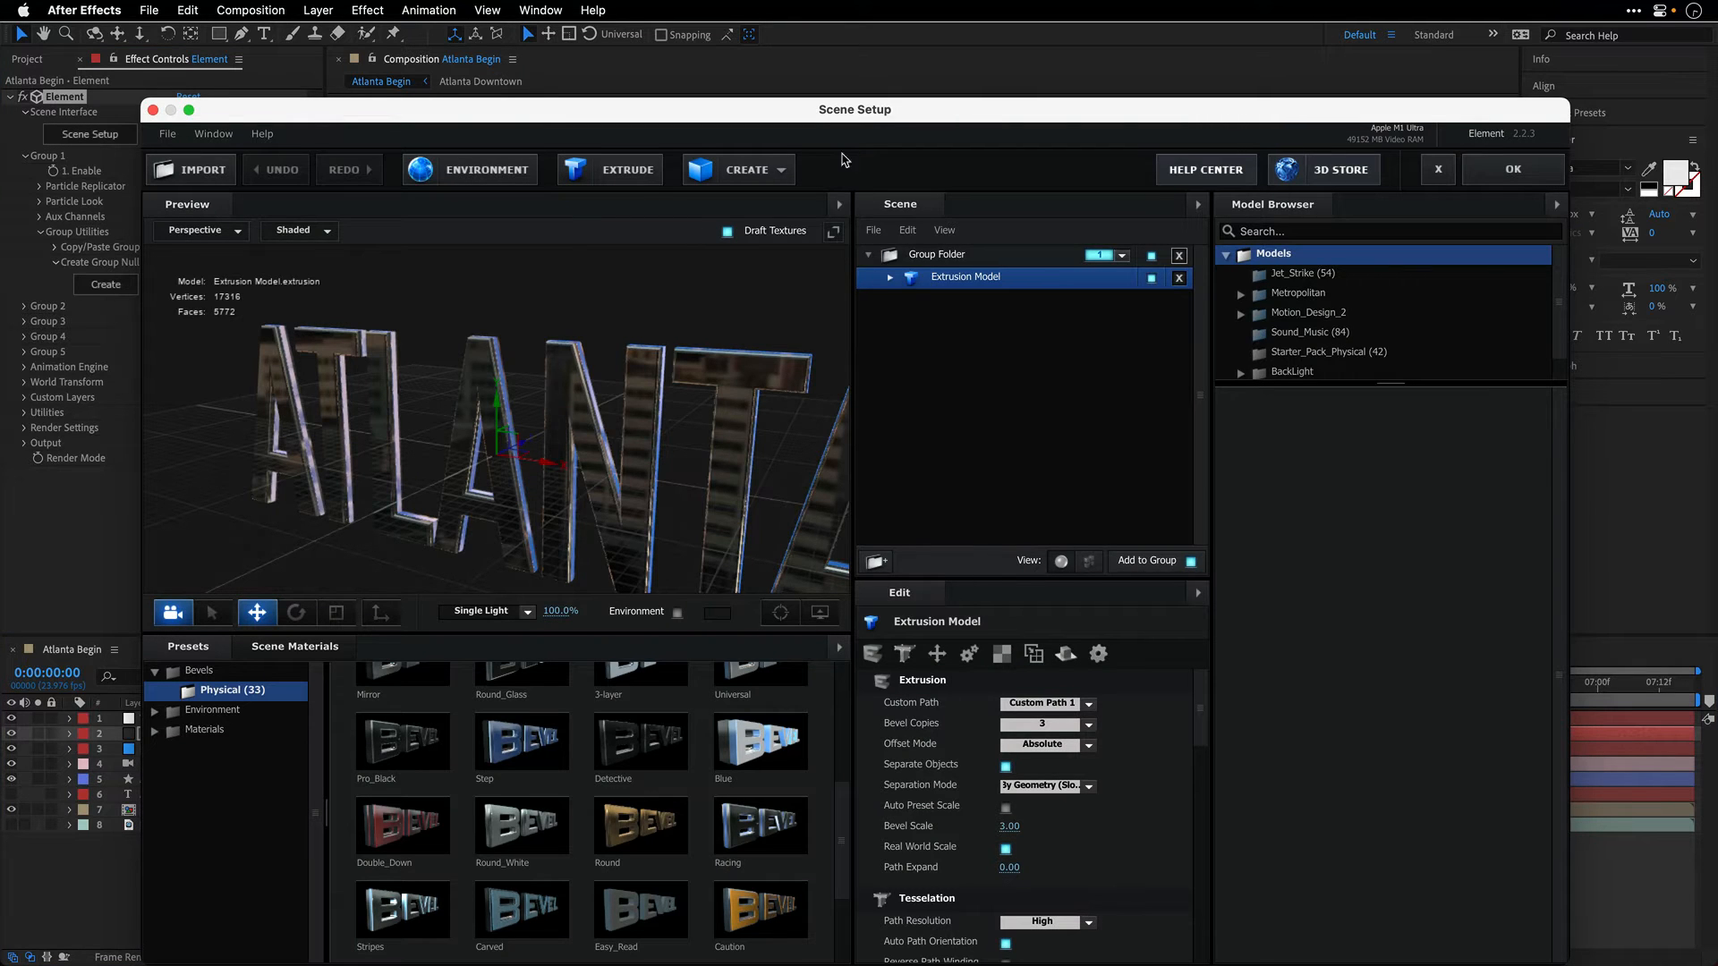
pyautogui.moveTo(829, 117); pyautogui.dragTo(824, 61)
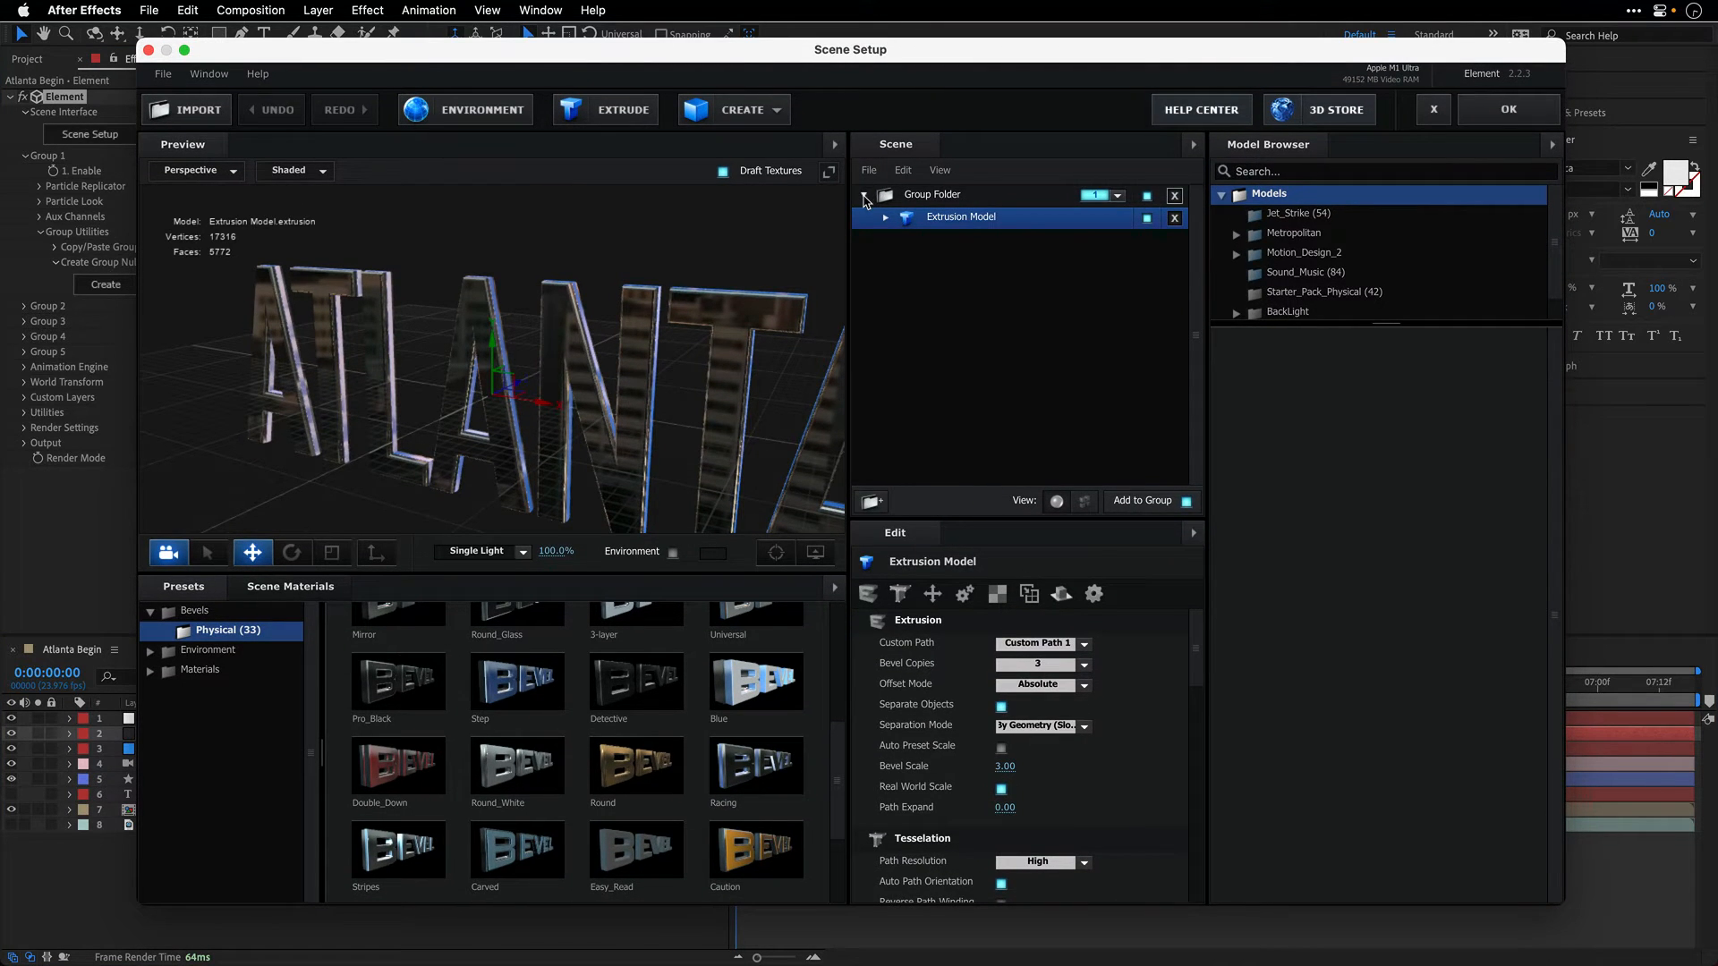
# Step: Collapse the group folder that holds the ATLANTA extrusion and rename it Title
pyautogui.click(864, 195)
pyautogui.click(932, 196)
pyautogui.doubleClick(934, 195)
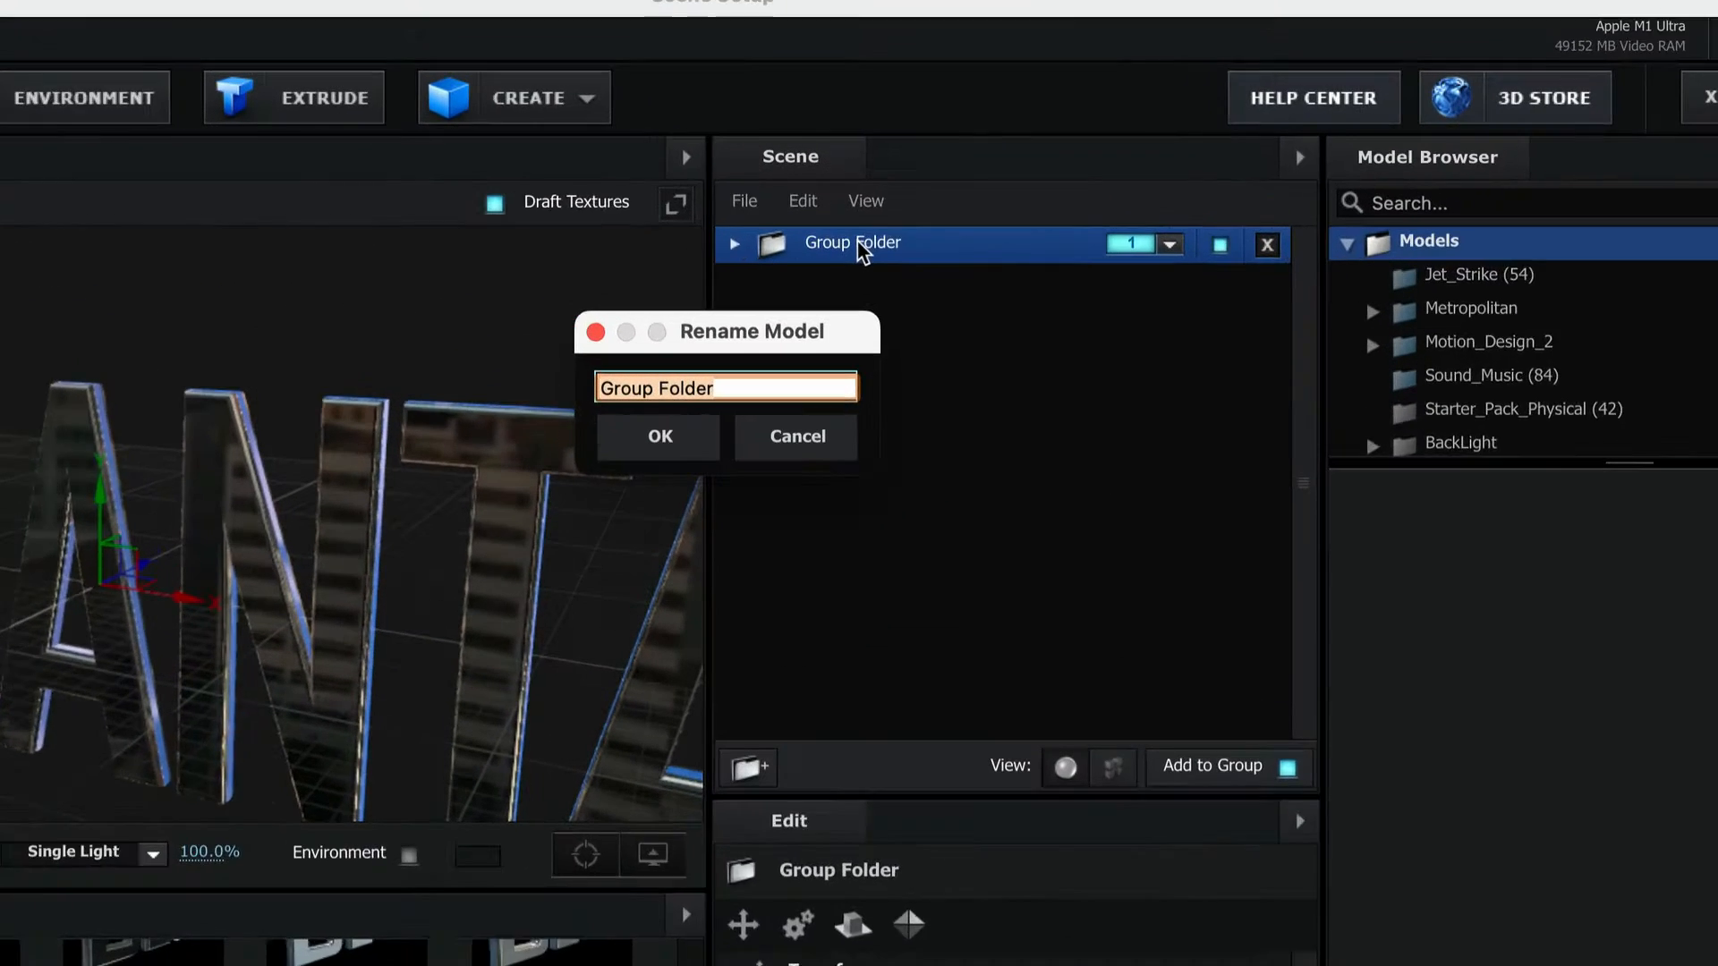
pyautogui.write('tle')
pyautogui.click(652, 480)
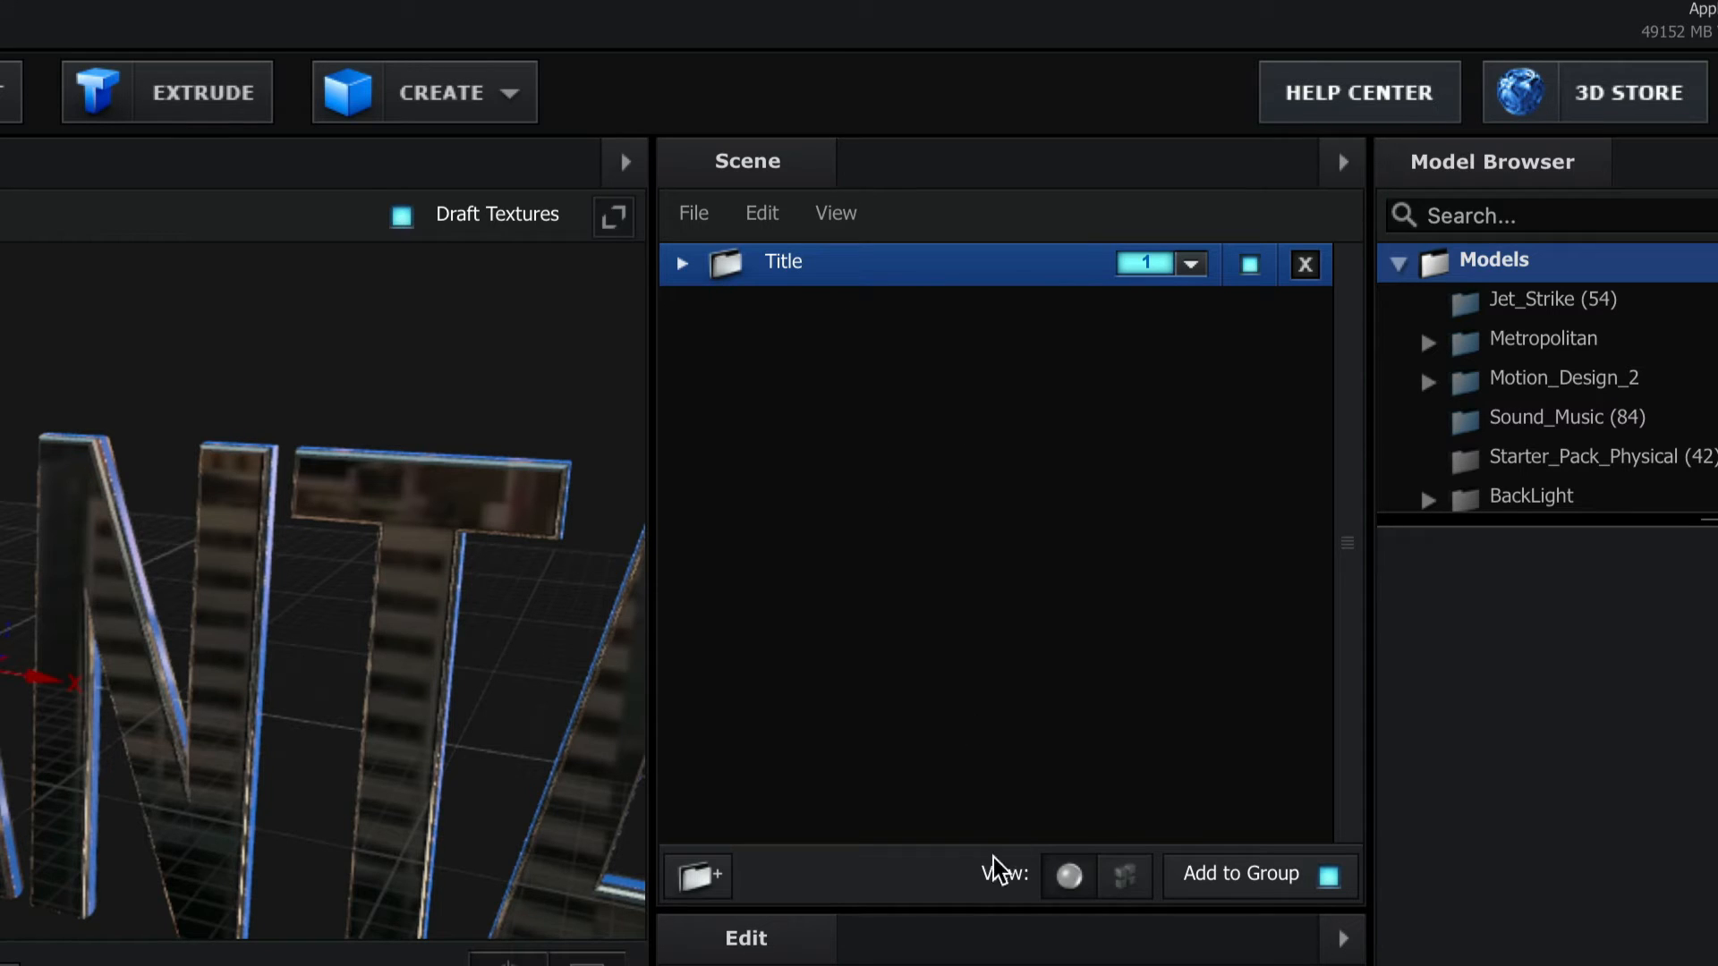
# Step: Add a new group folder to the scene, place it above Title, and collapse the Title folder
pyautogui.click(701, 877)
pyautogui.moveTo(836, 318); pyautogui.dragTo(882, 250)
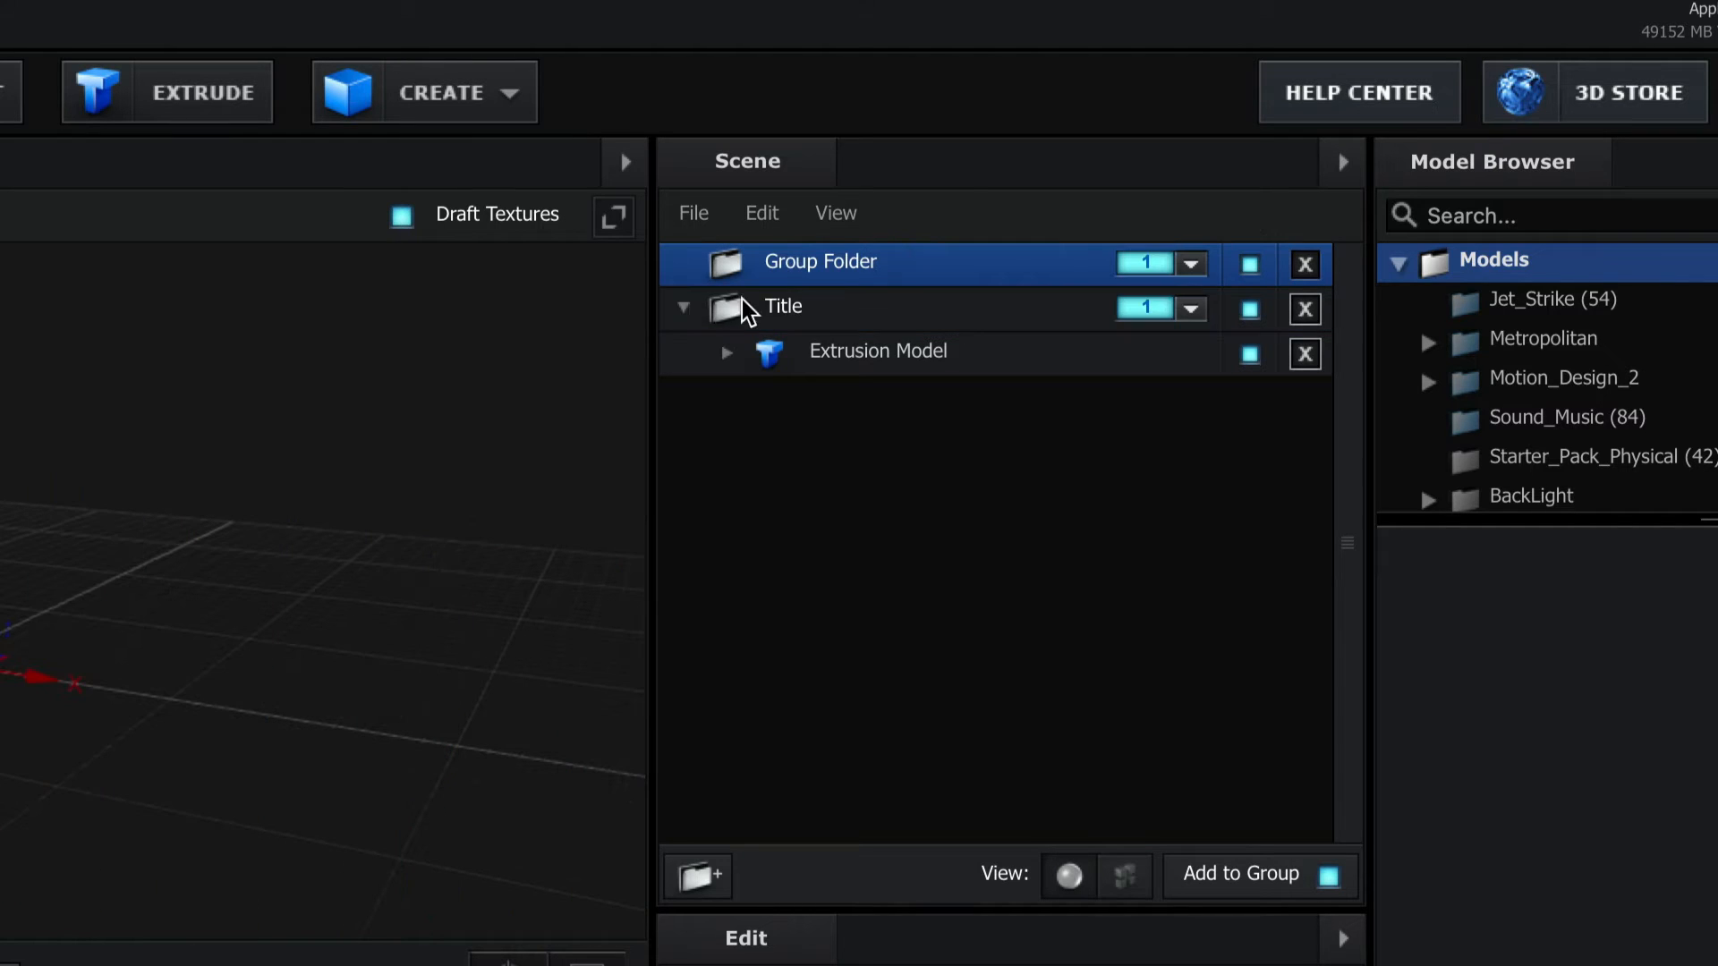
pyautogui.click(680, 309)
# Step: Rename the new group folder as Phoenix and assign it to group 2
pyautogui.doubleClick(811, 263)
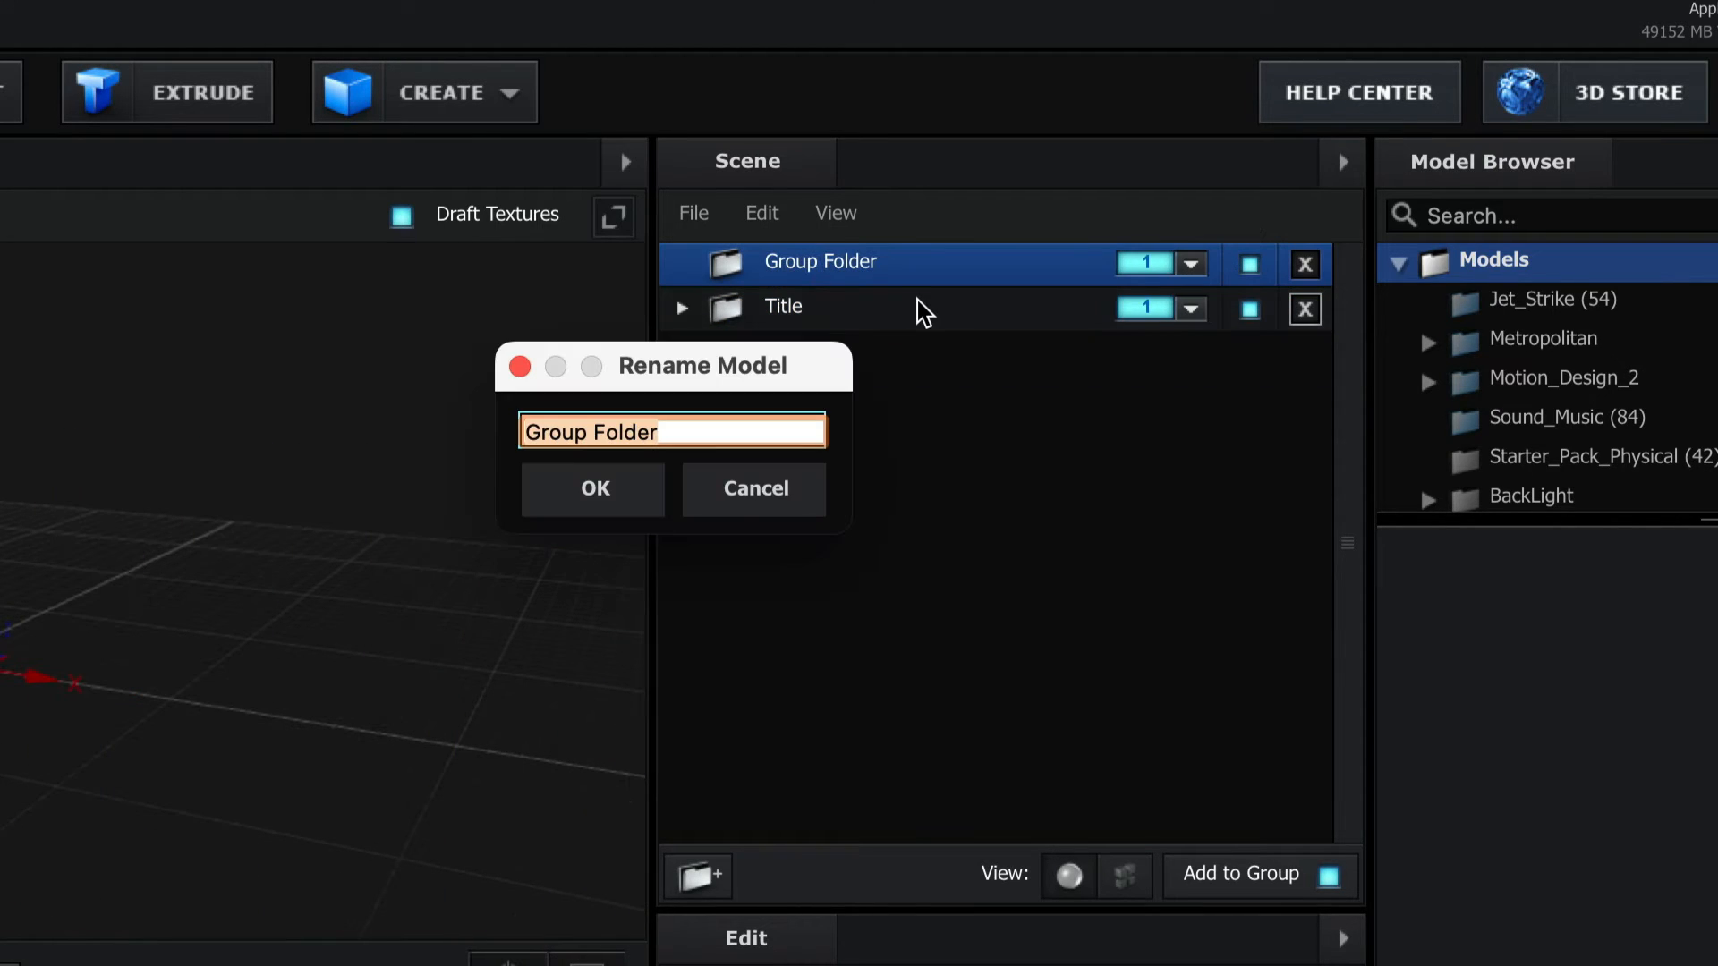
pyautogui.write('Phoenix')
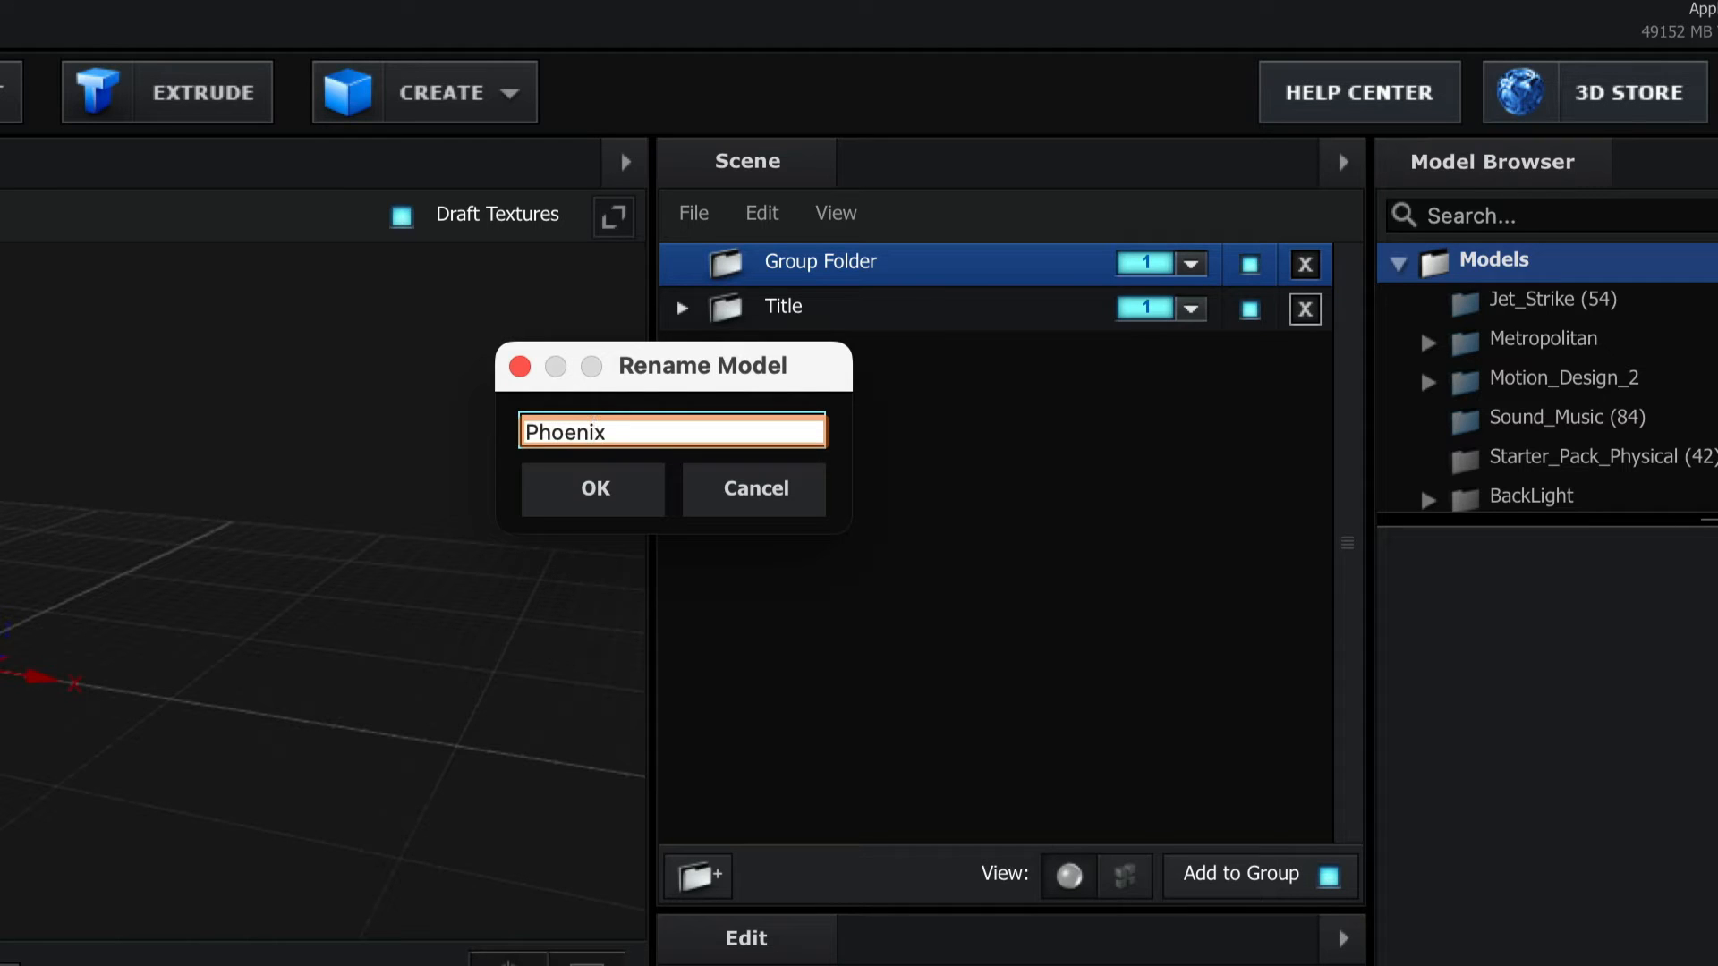
pyautogui.click(628, 488)
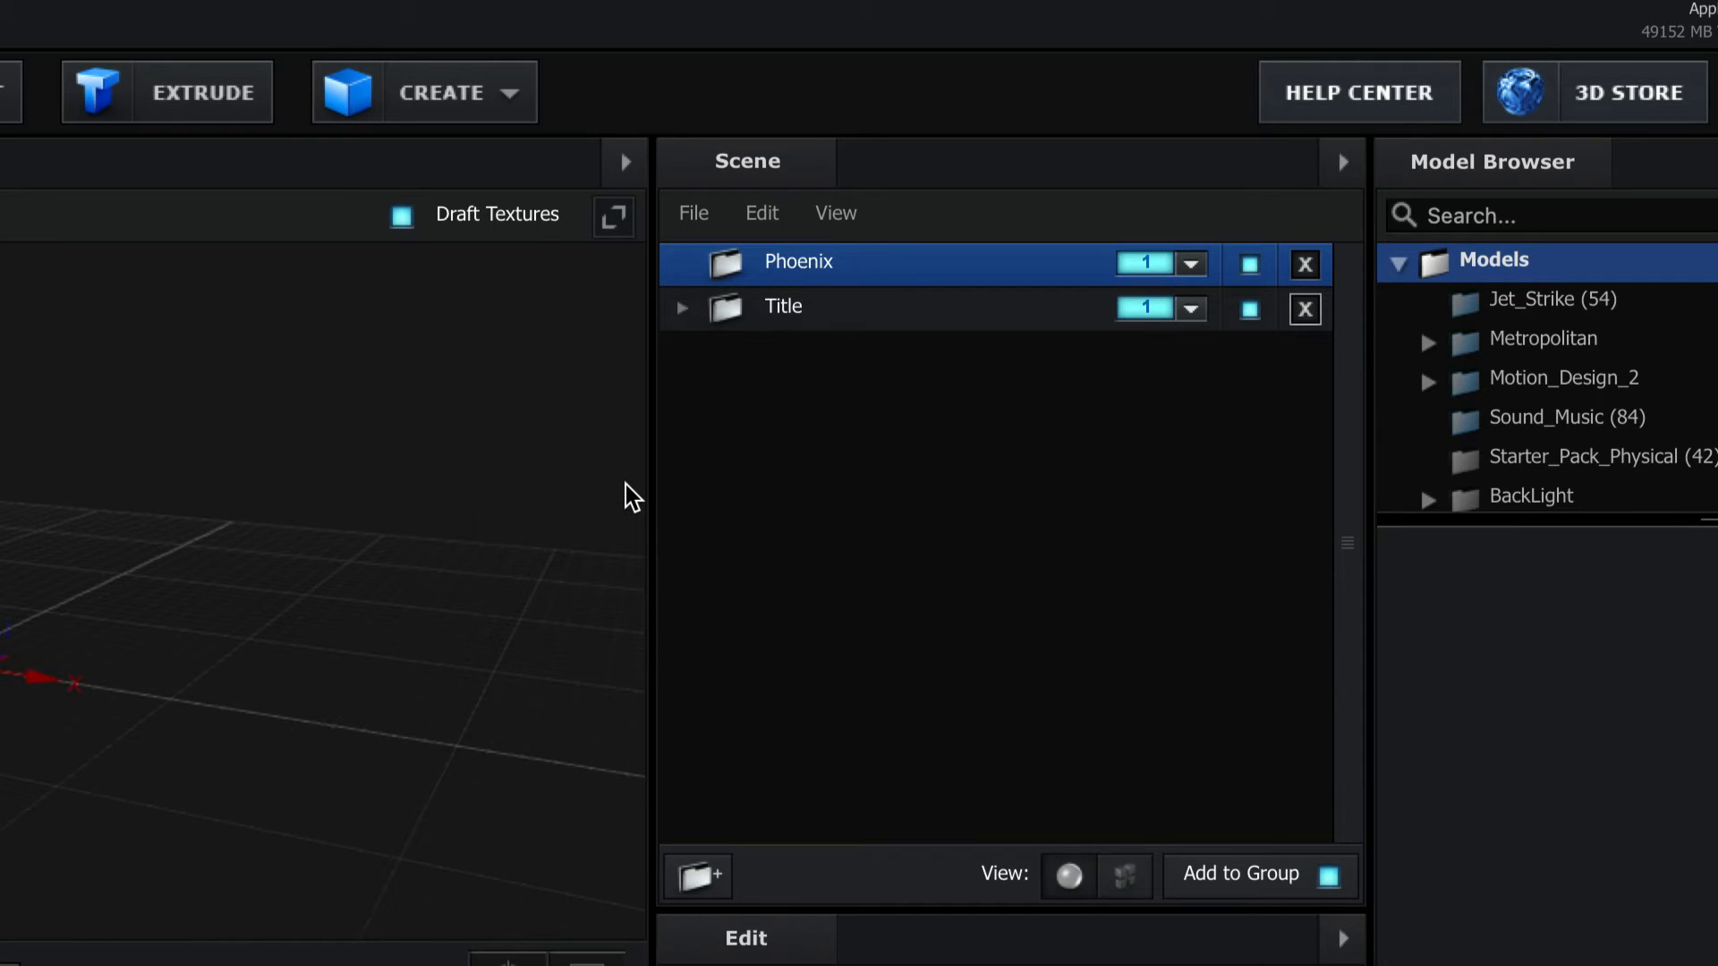
pyautogui.click(1191, 265)
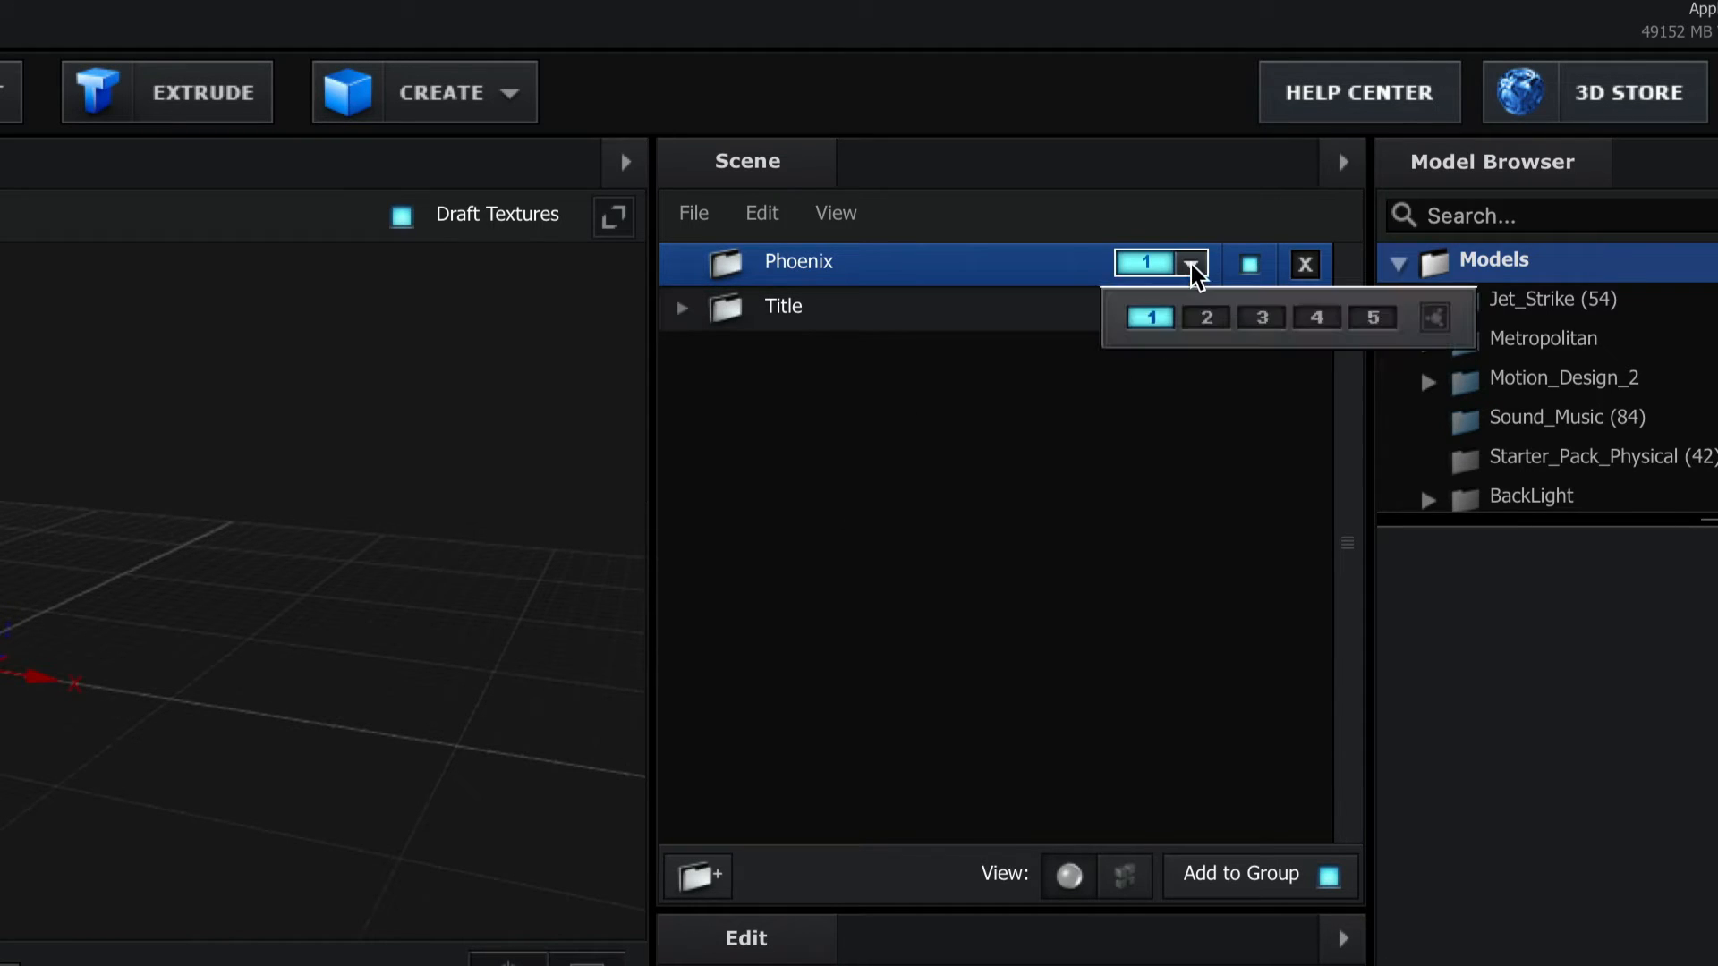
pyautogui.click(1206, 316)
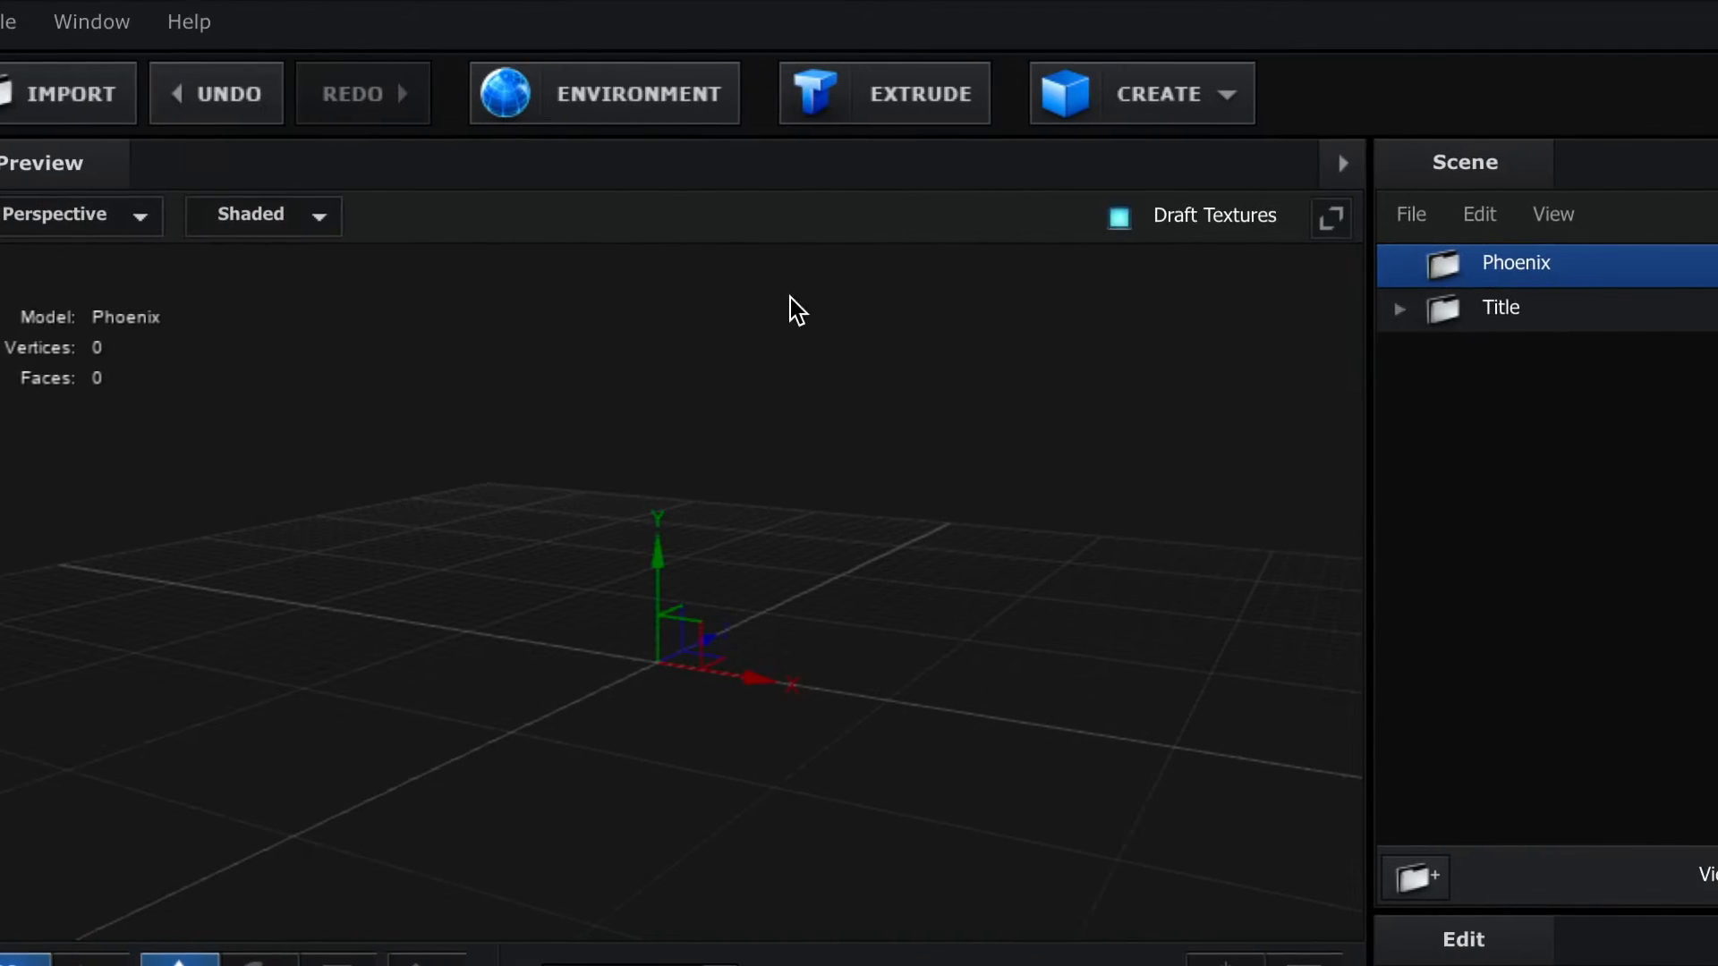
# Step: Import the 3D sequence starting at Phoenix_0000.obj from the phoenix-bird OBJ folder into the Phoenix group, accepting the sequence import preferences
pyautogui.click(48, 22)
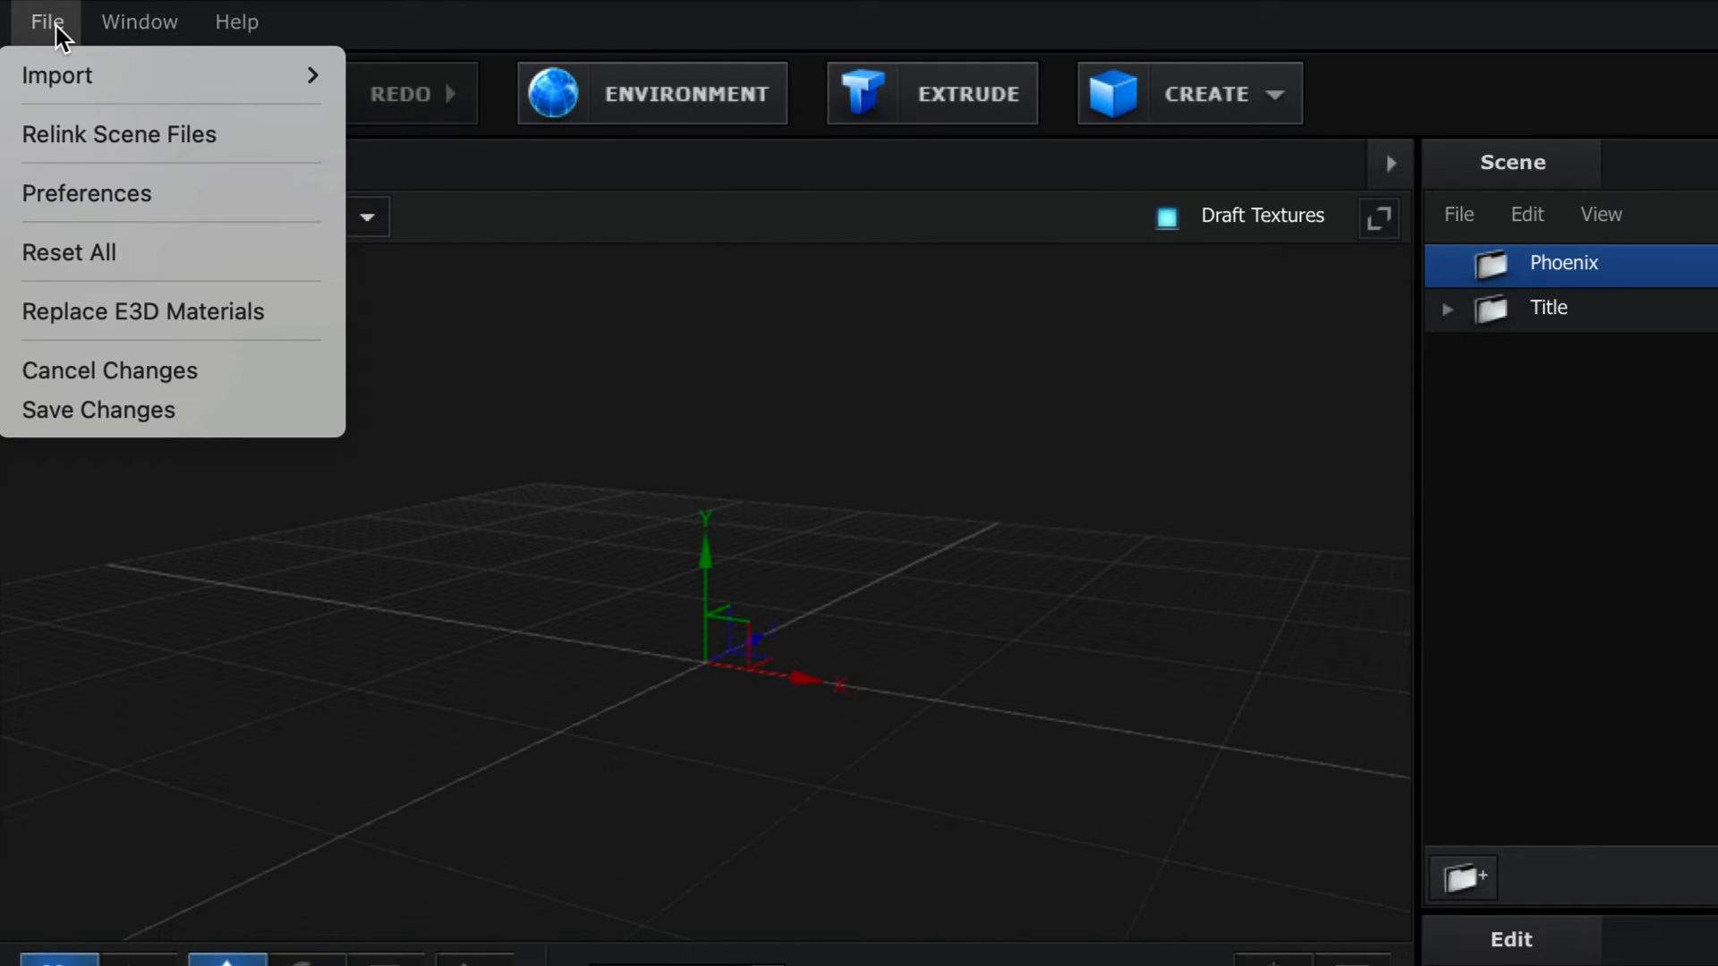
pyautogui.moveTo(67, 77)
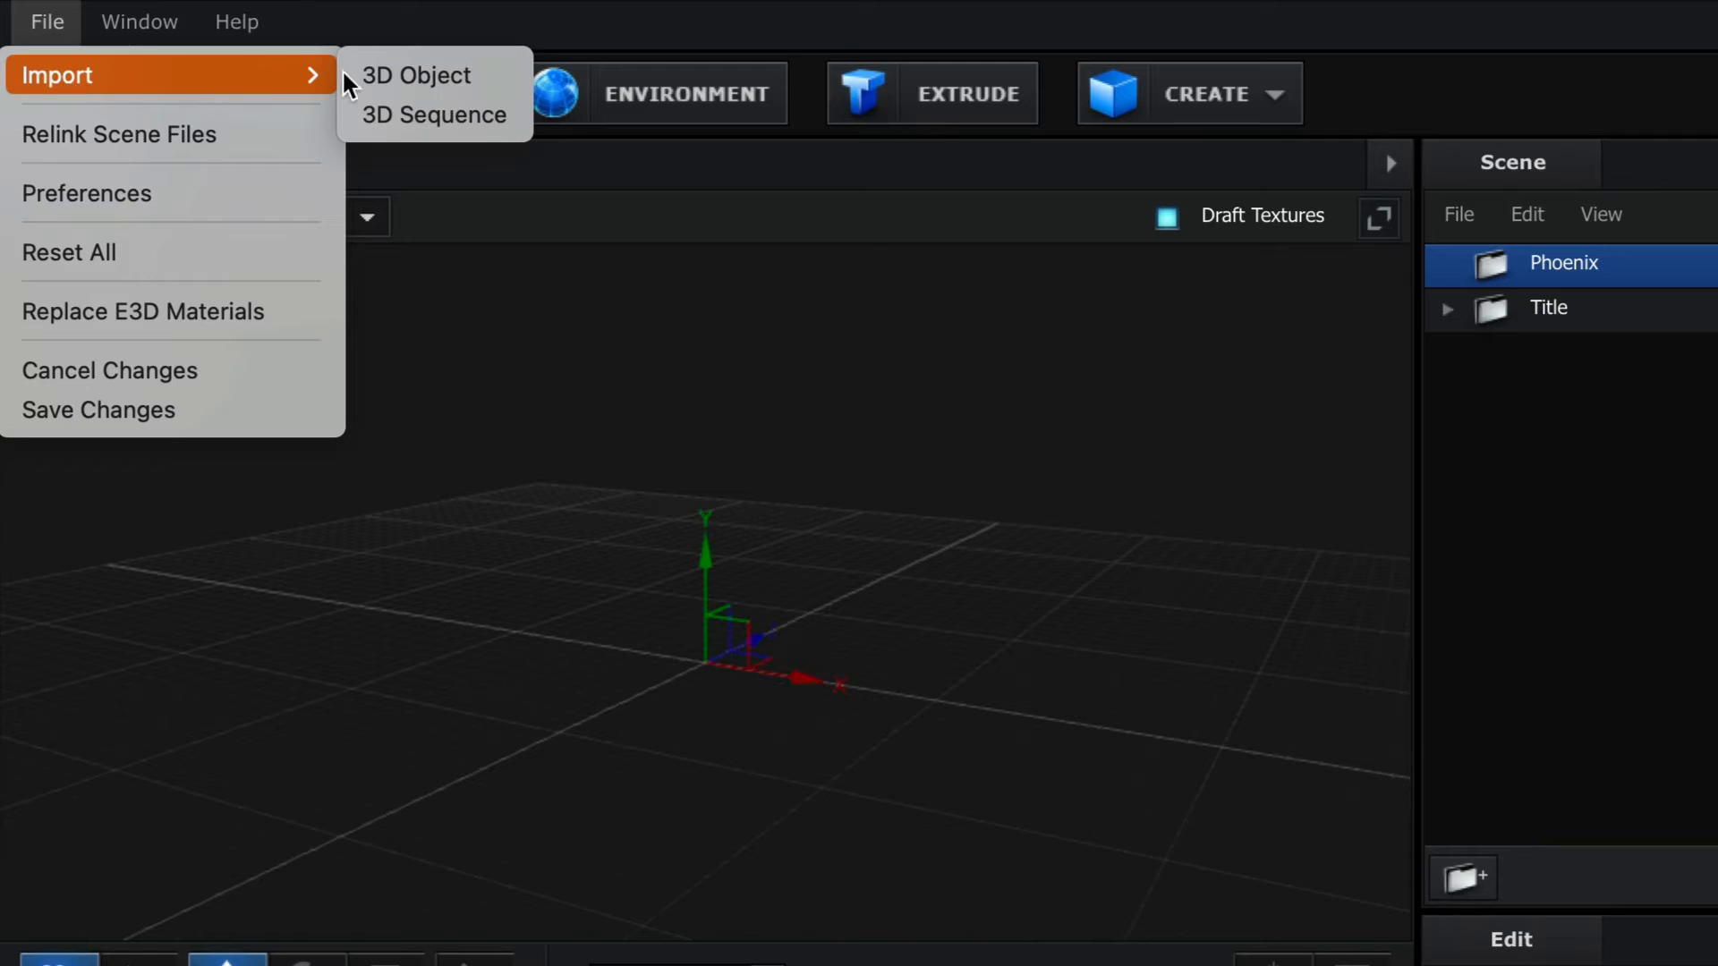
pyautogui.click(472, 126)
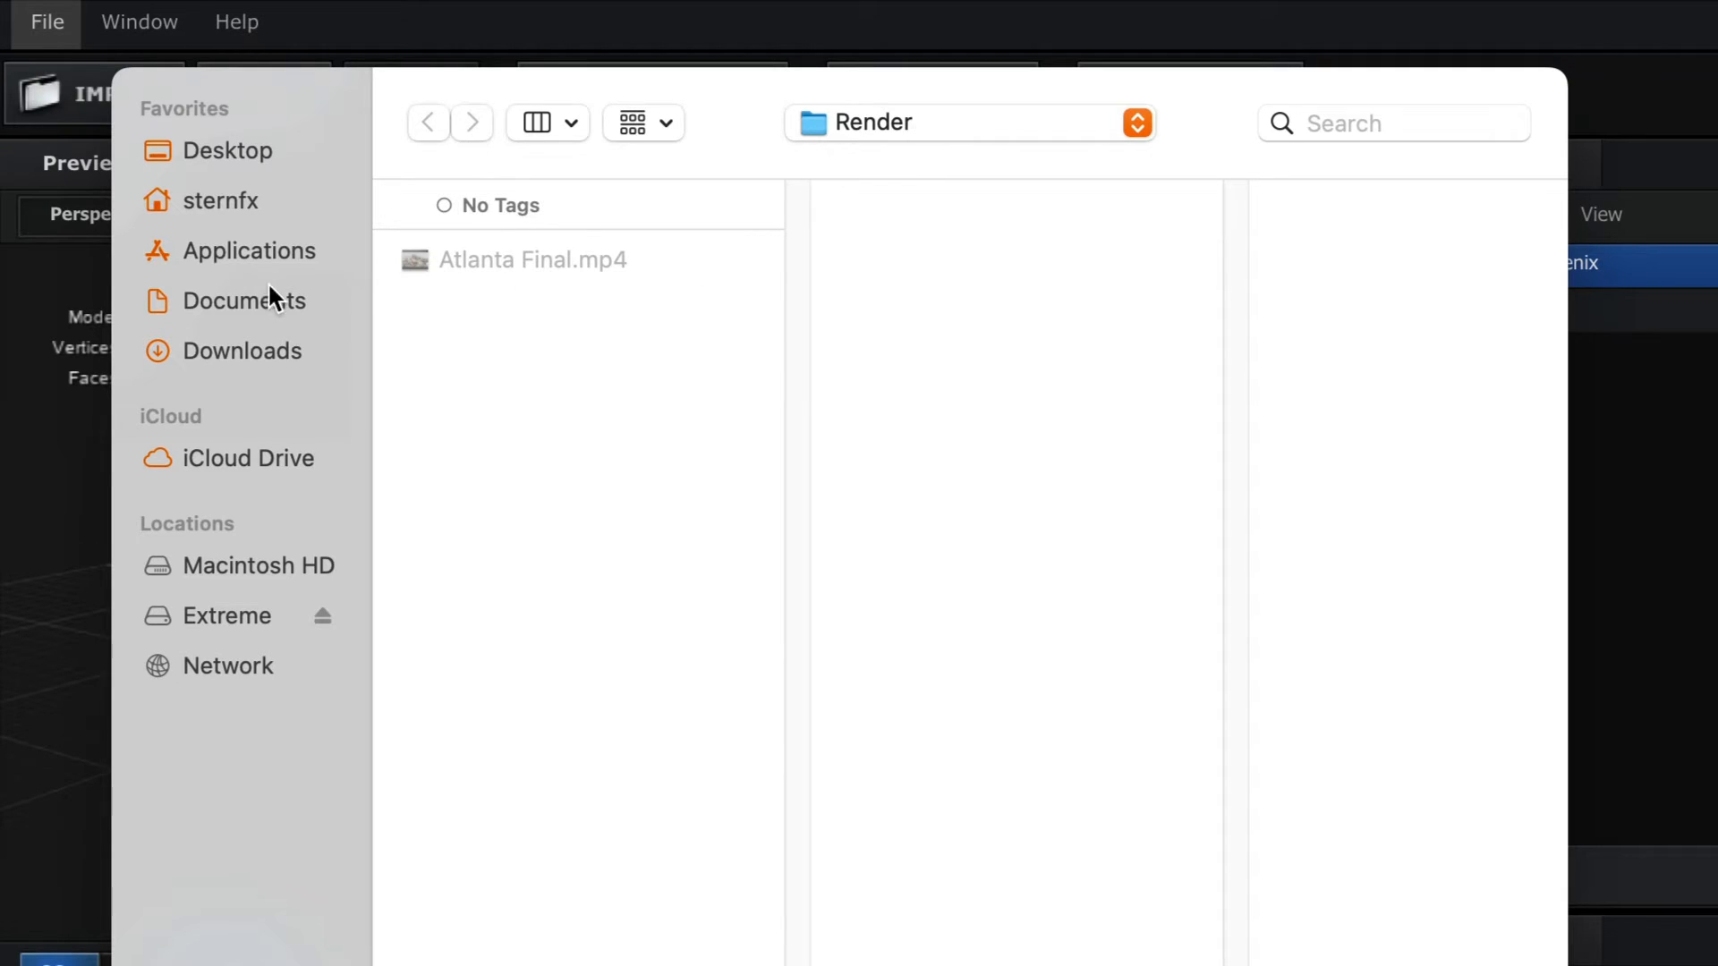
pyautogui.click(244, 150)
pyautogui.click(580, 258)
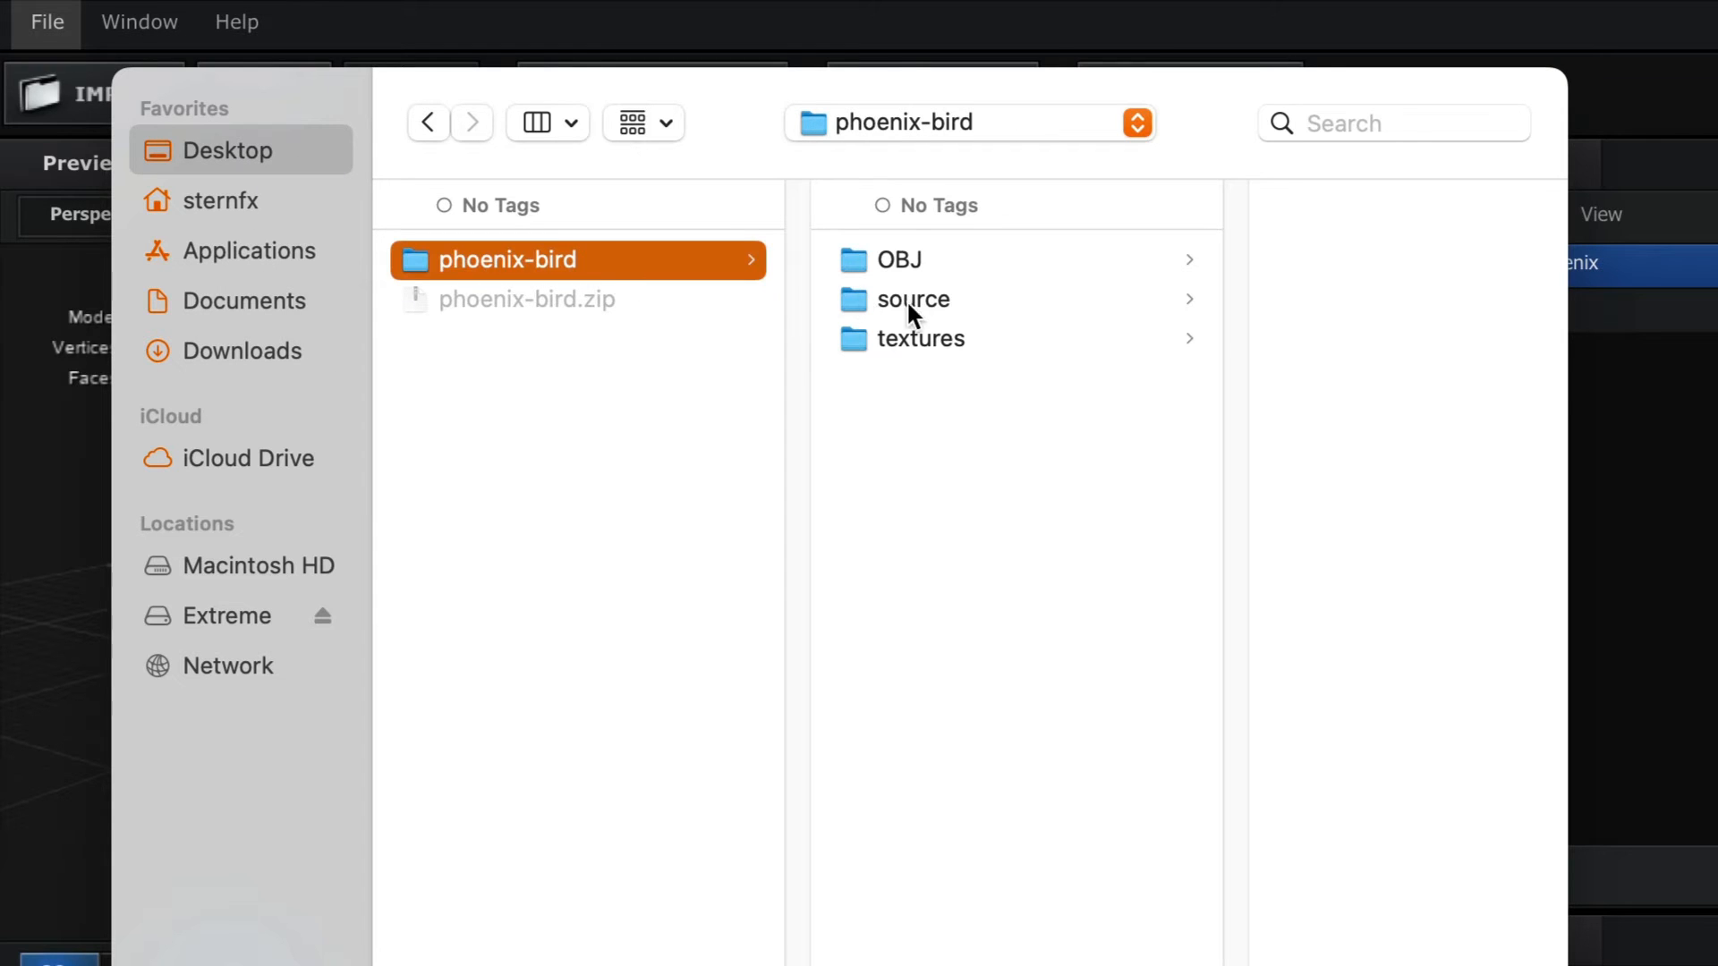
pyautogui.click(921, 258)
pyautogui.click(1327, 295)
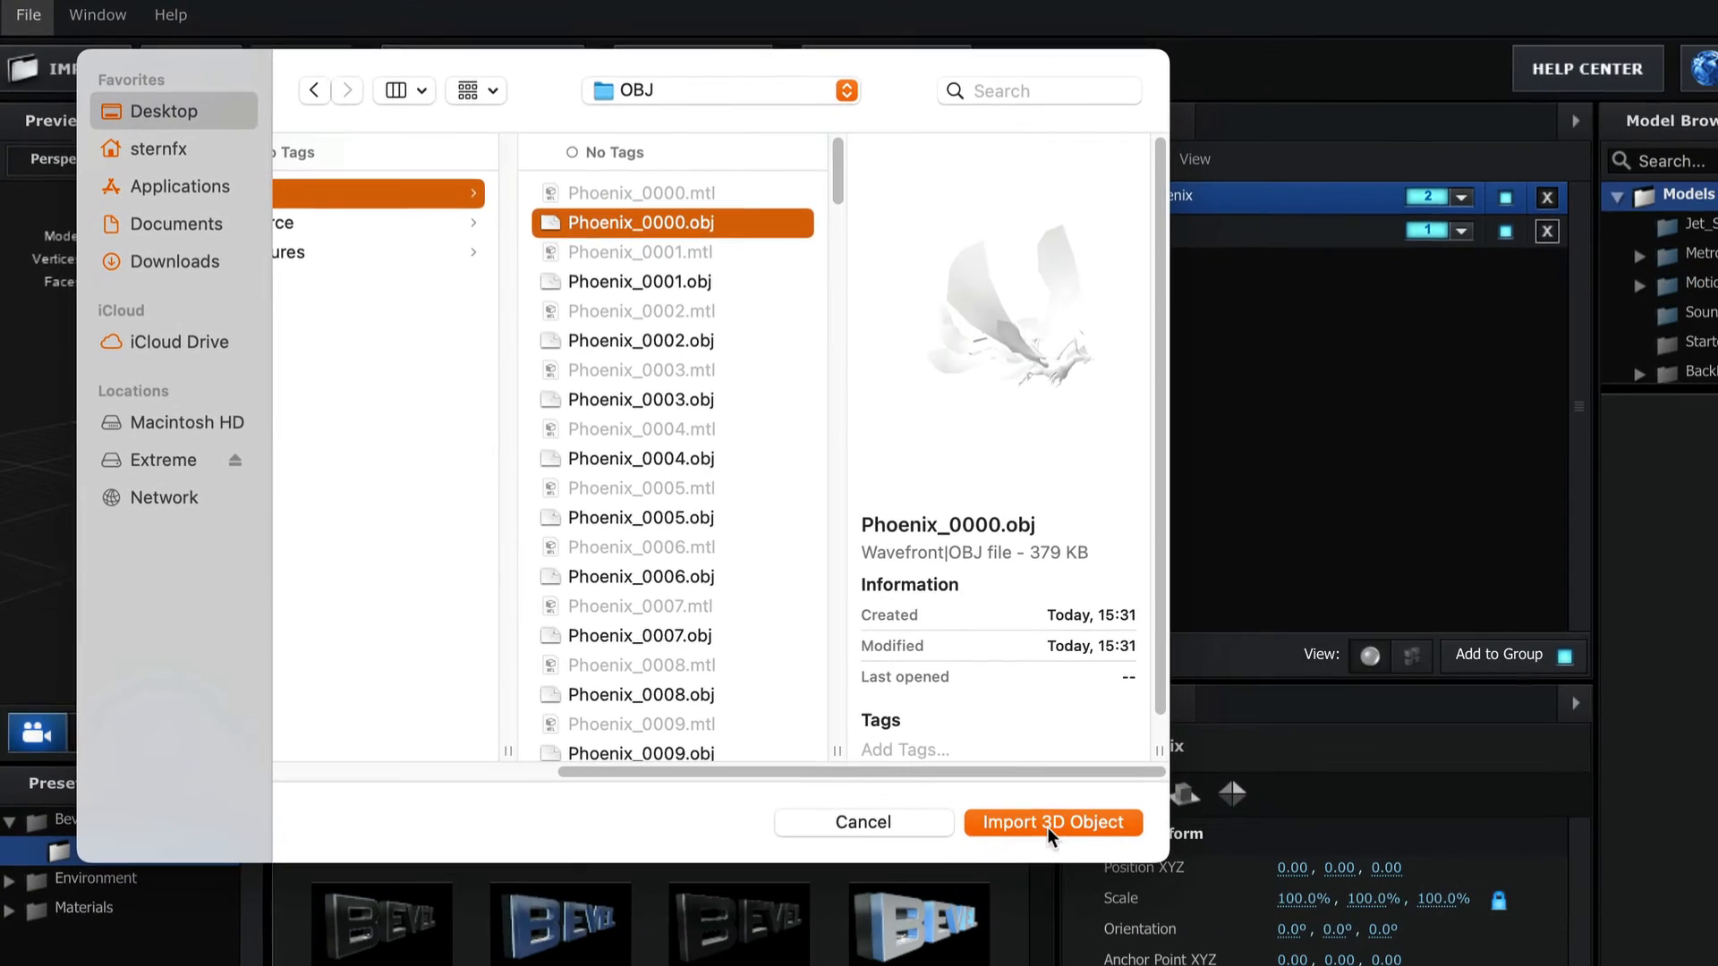
pyautogui.click(1050, 824)
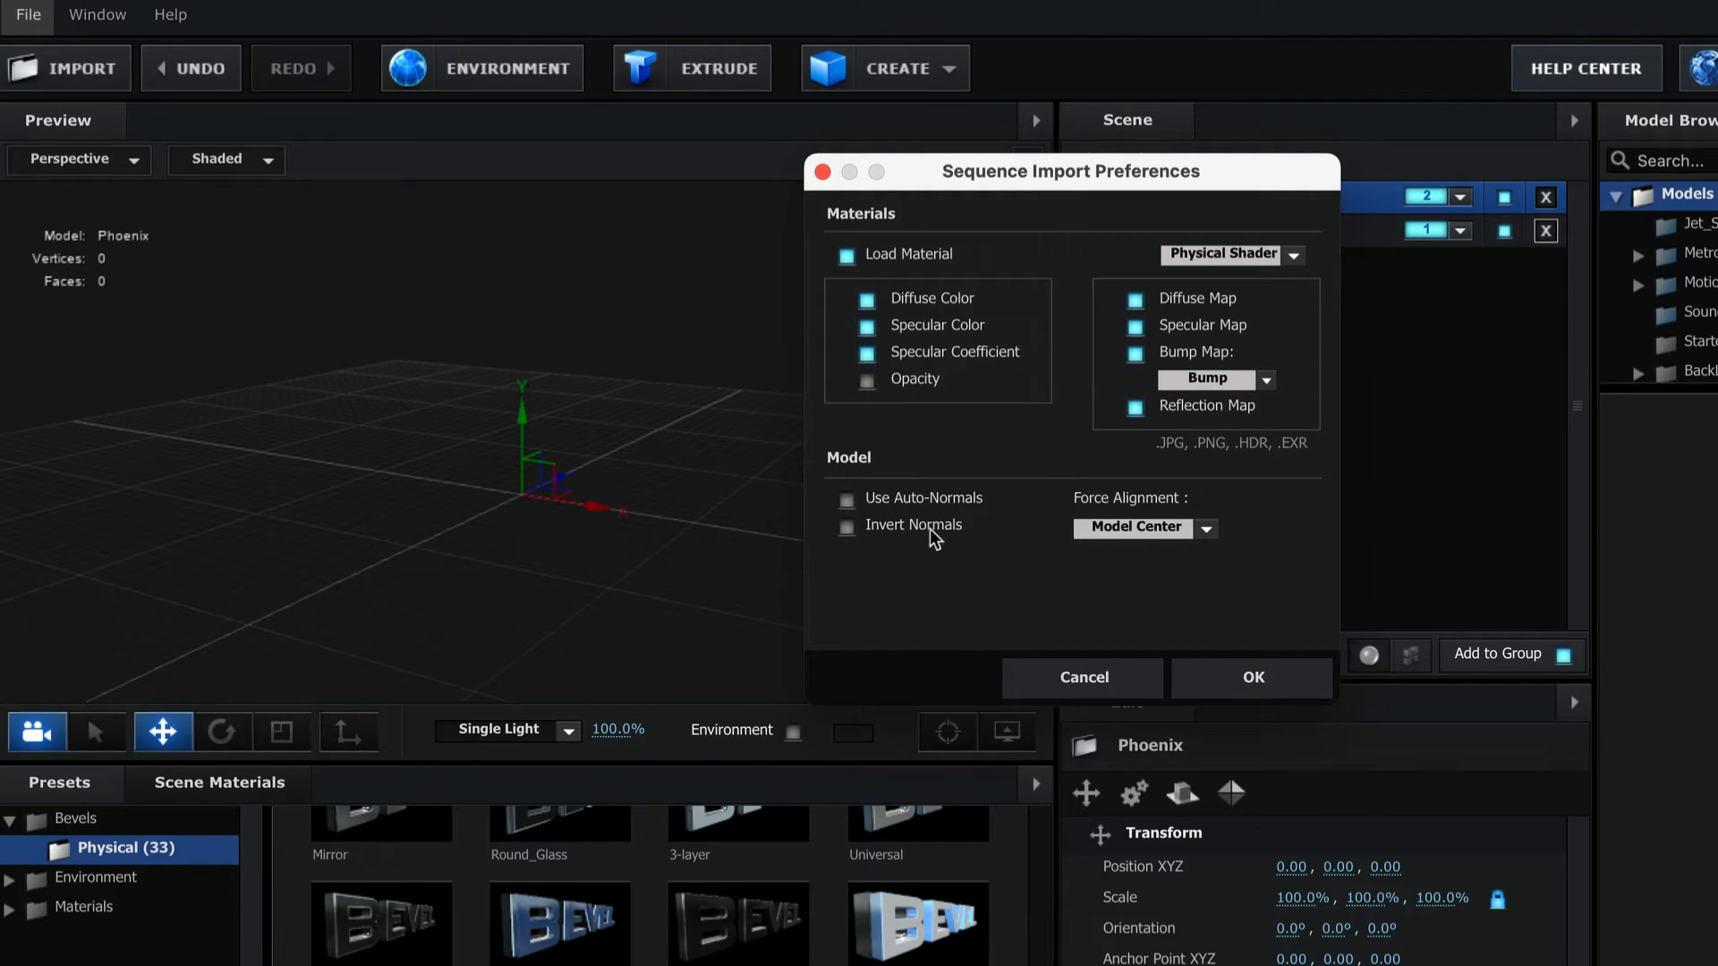
pyautogui.click(1233, 679)
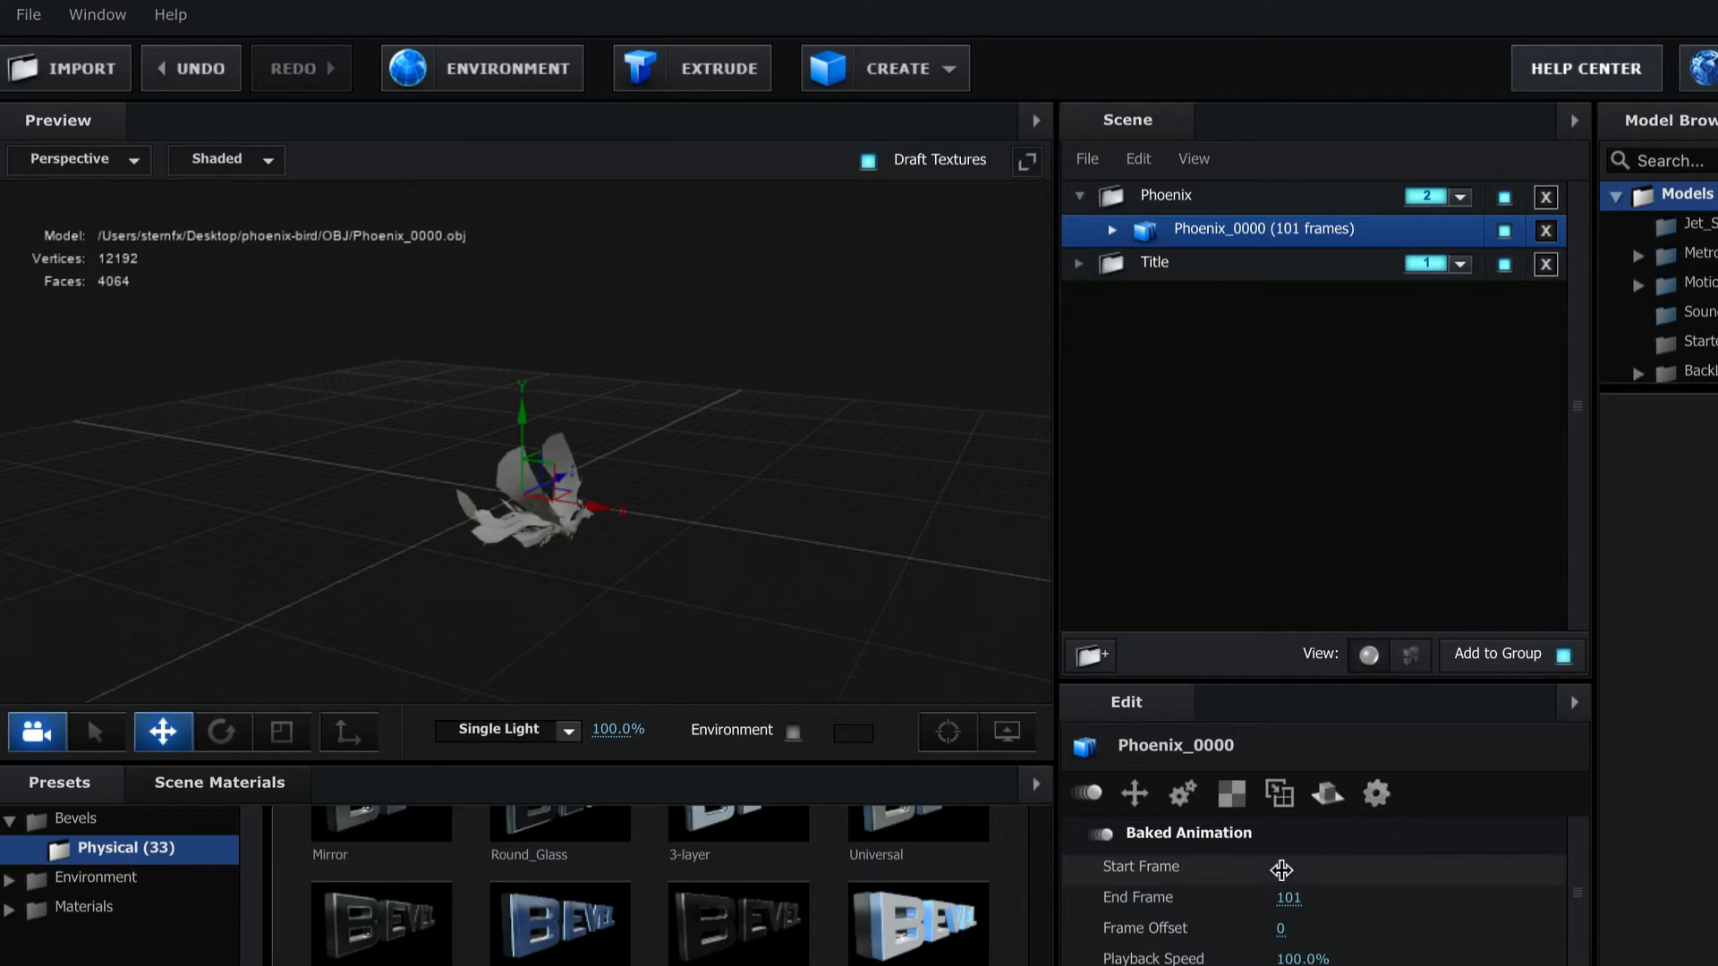
# Step: Expand the imported Phoenix sequence, select its MatI_Ride_FengHuang_01a_1 material, and show the scene materials
pyautogui.moveTo(1279, 870)
pyautogui.mouseDown()
pyautogui.moveTo(1480, 874)
pyautogui.moveTo(1253, 873)
pyautogui.mouseUp()
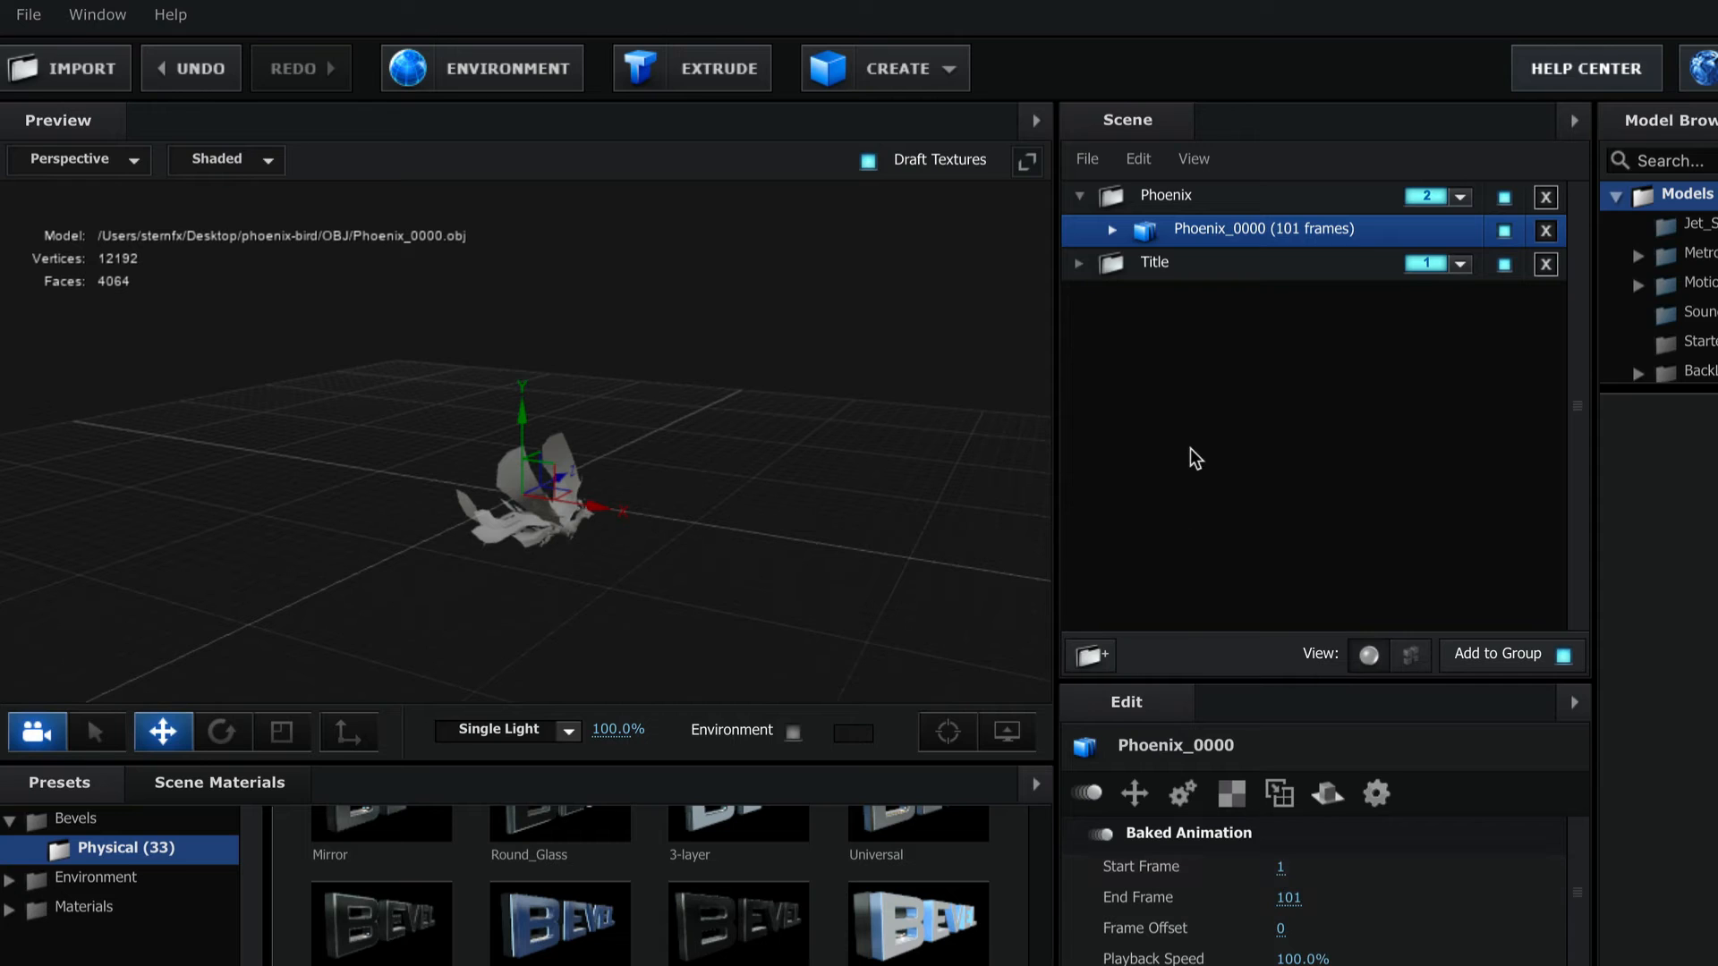
pyautogui.click(1110, 230)
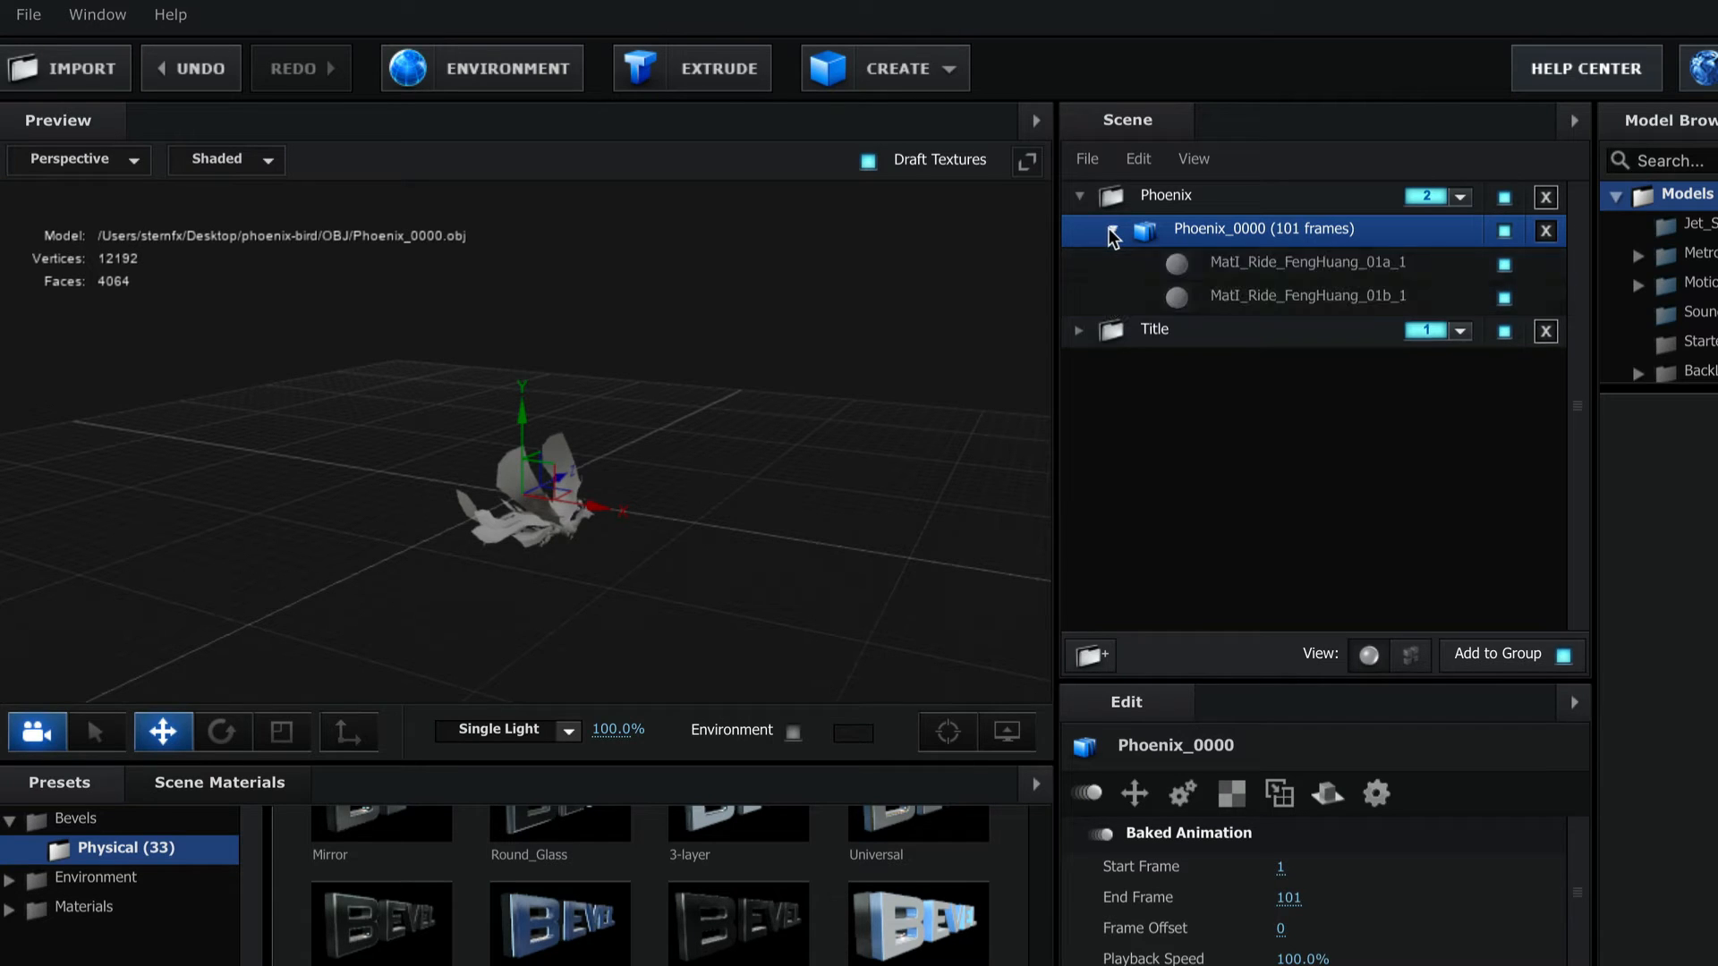
pyautogui.click(1260, 261)
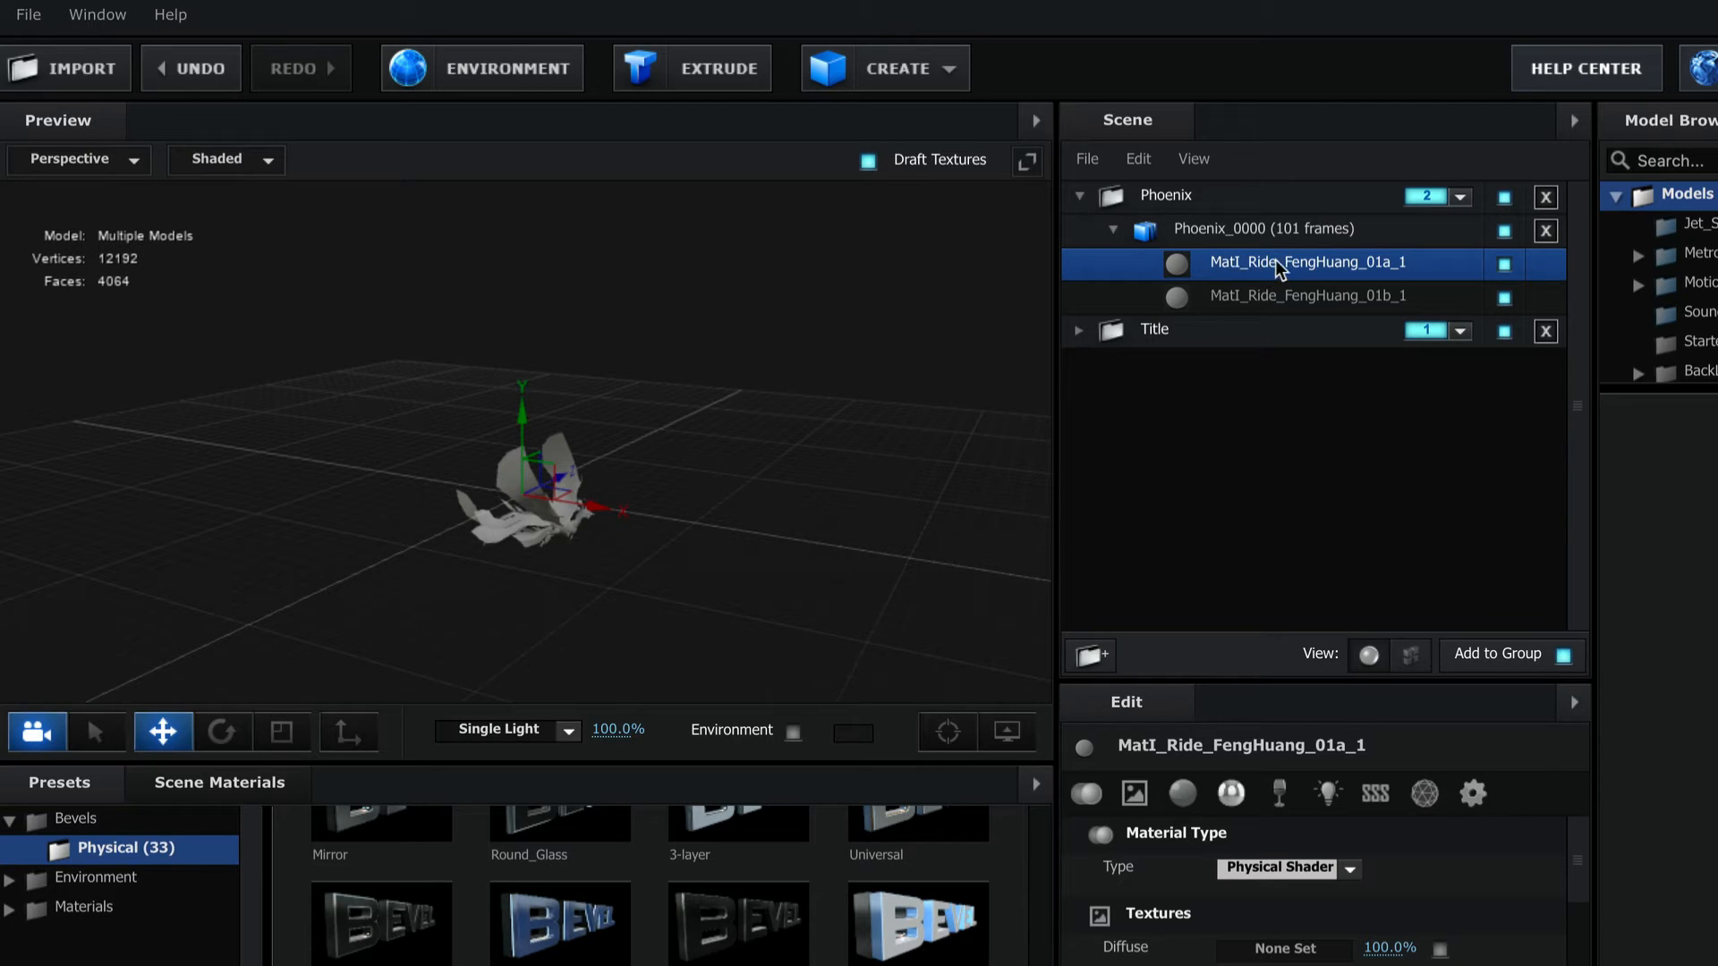
pyautogui.click(215, 787)
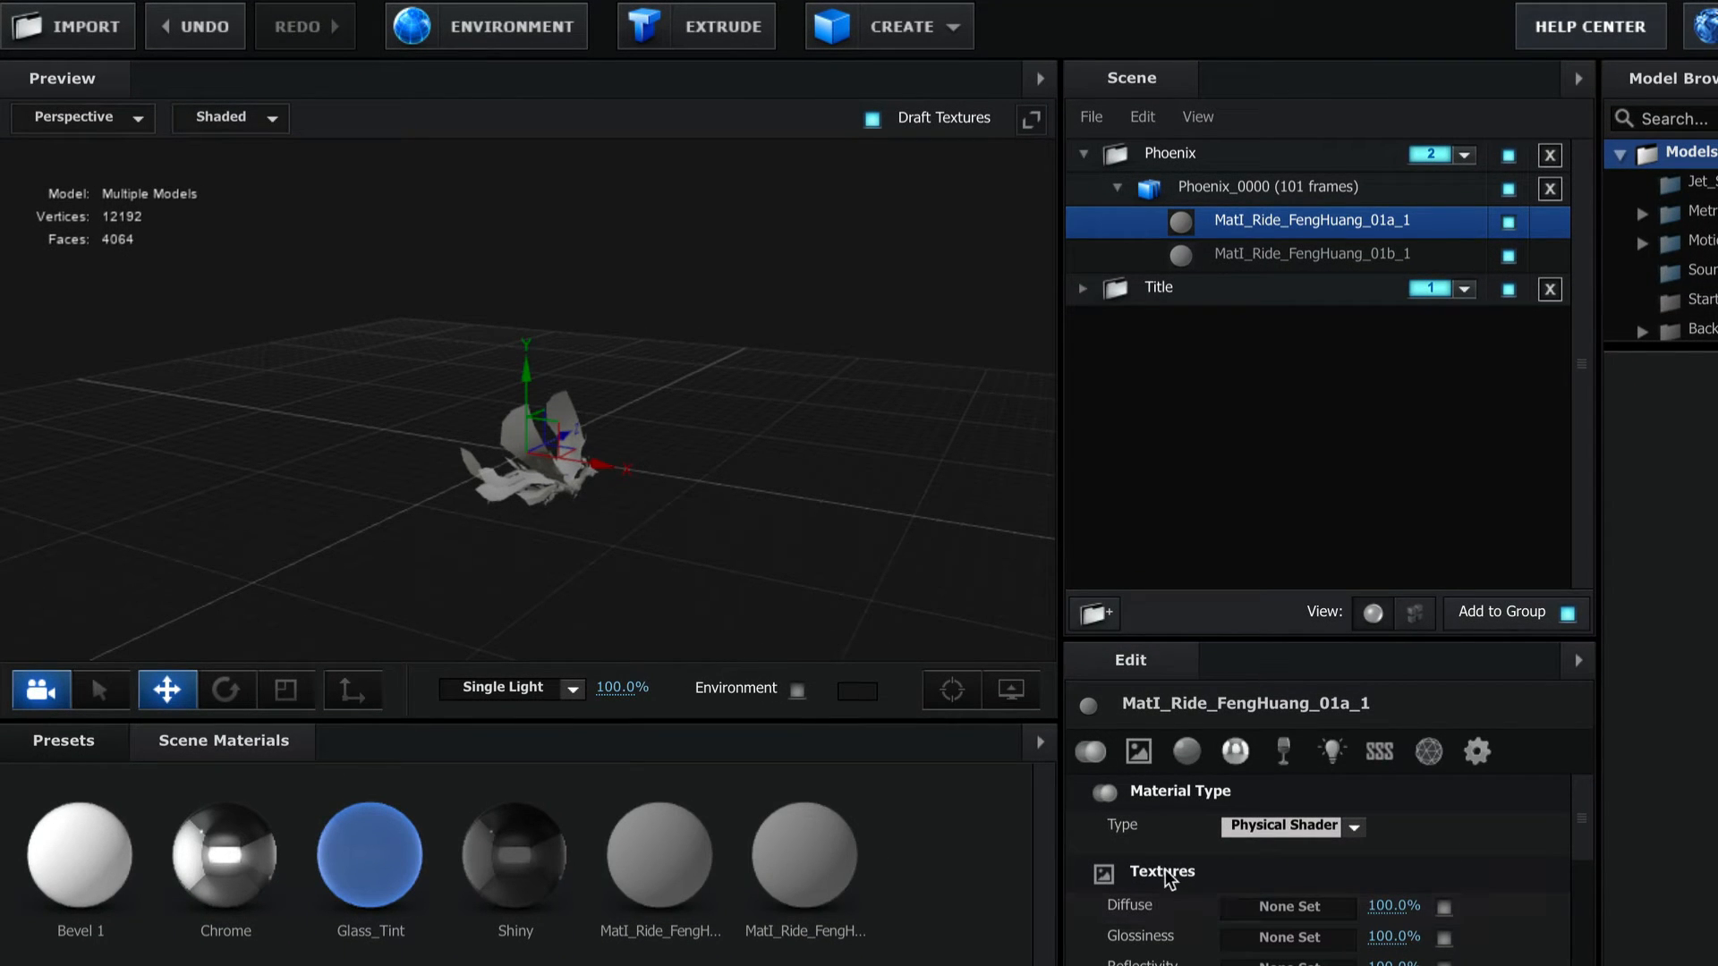
# Step: Load Tex_Ride_FengHuang_01a_D_A.tga.png from the phoenix-bird textures folder as the Diffuse texture of MatI_Ride_FengHuang_01a_1
pyautogui.click(1284, 910)
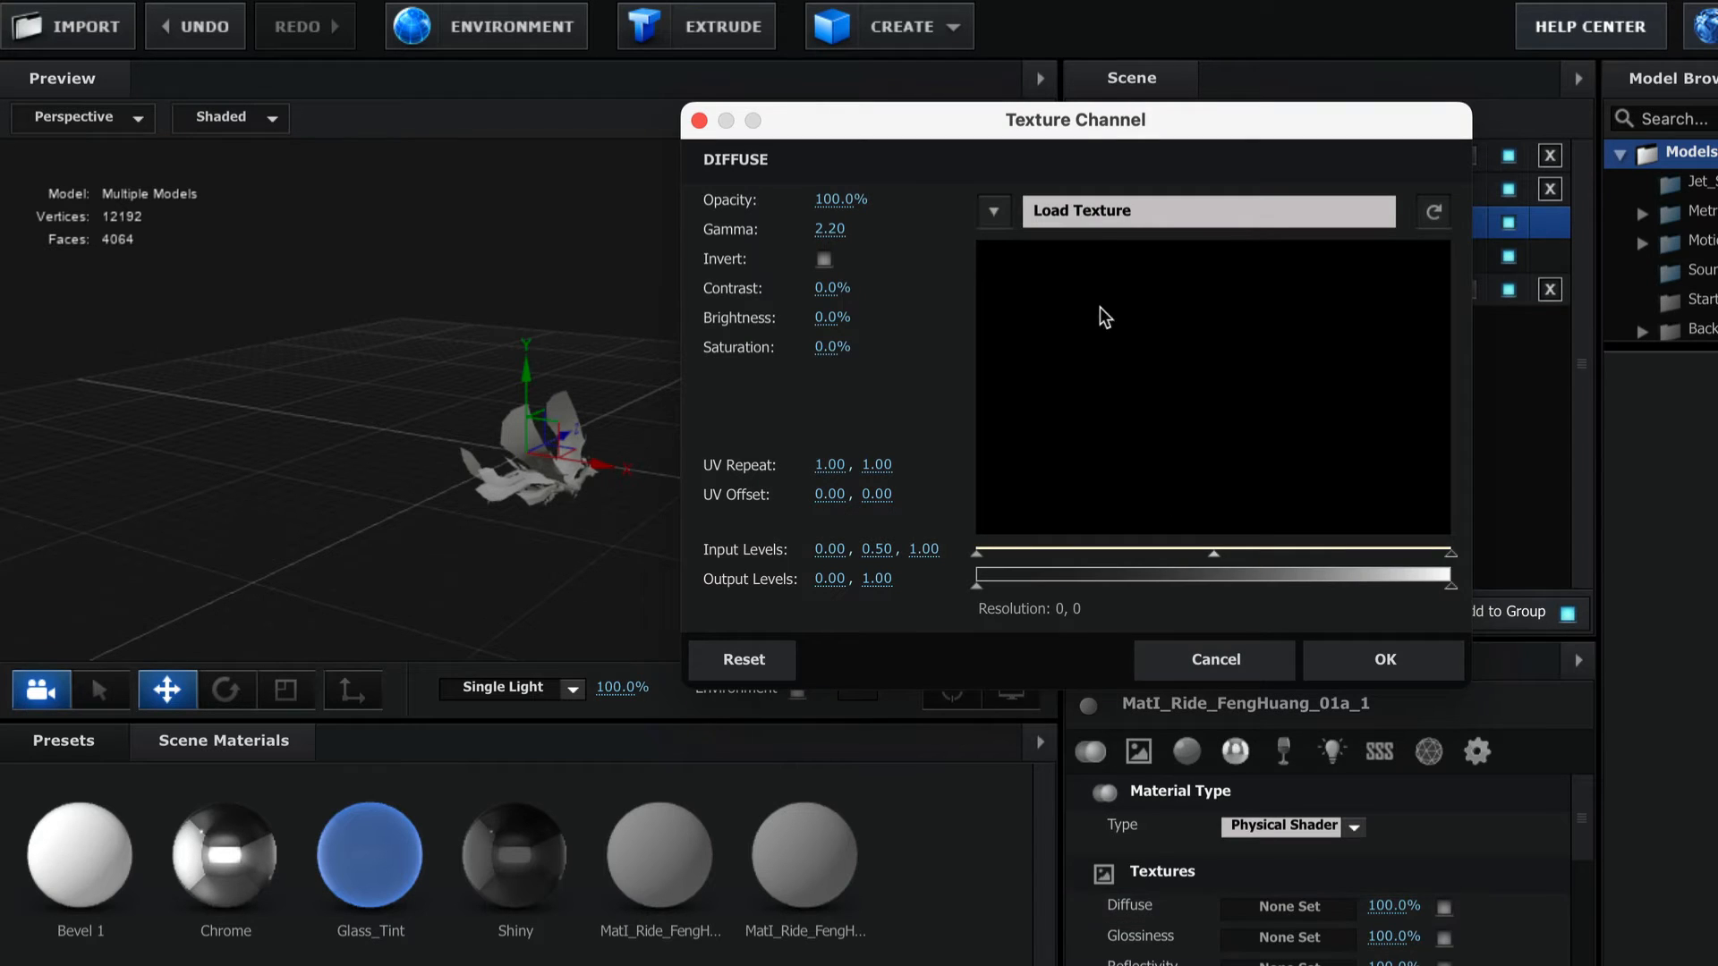
pyautogui.click(993, 215)
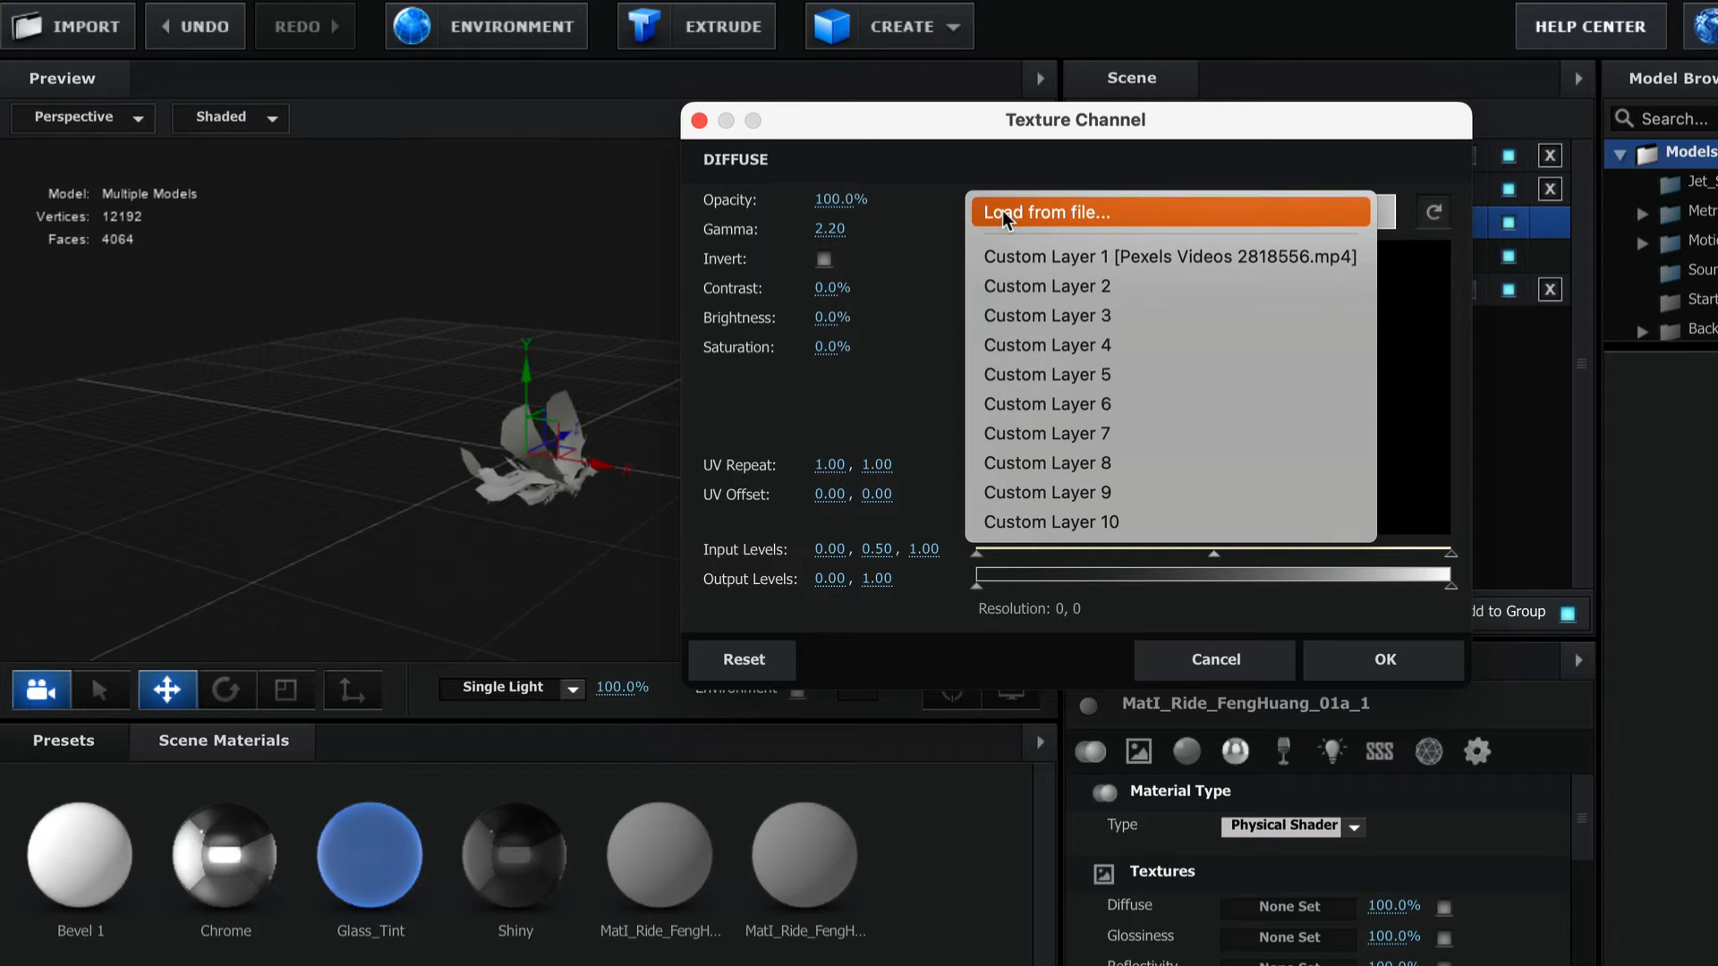
pyautogui.click(1003, 212)
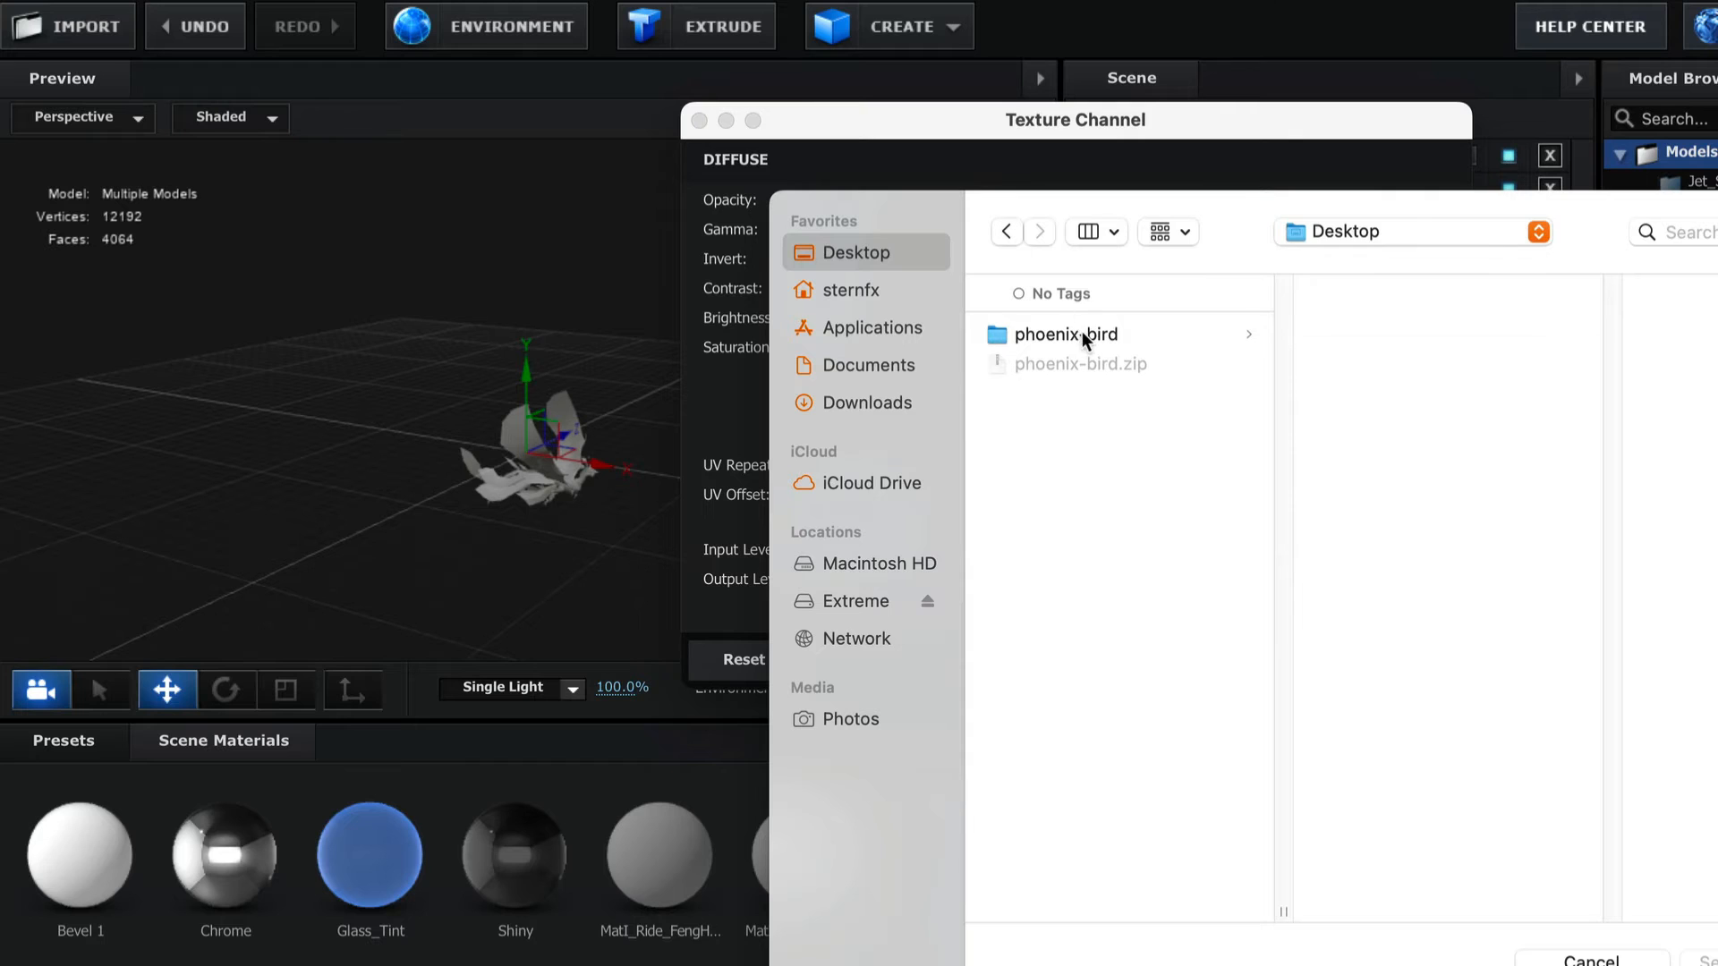
pyautogui.click(1198, 338)
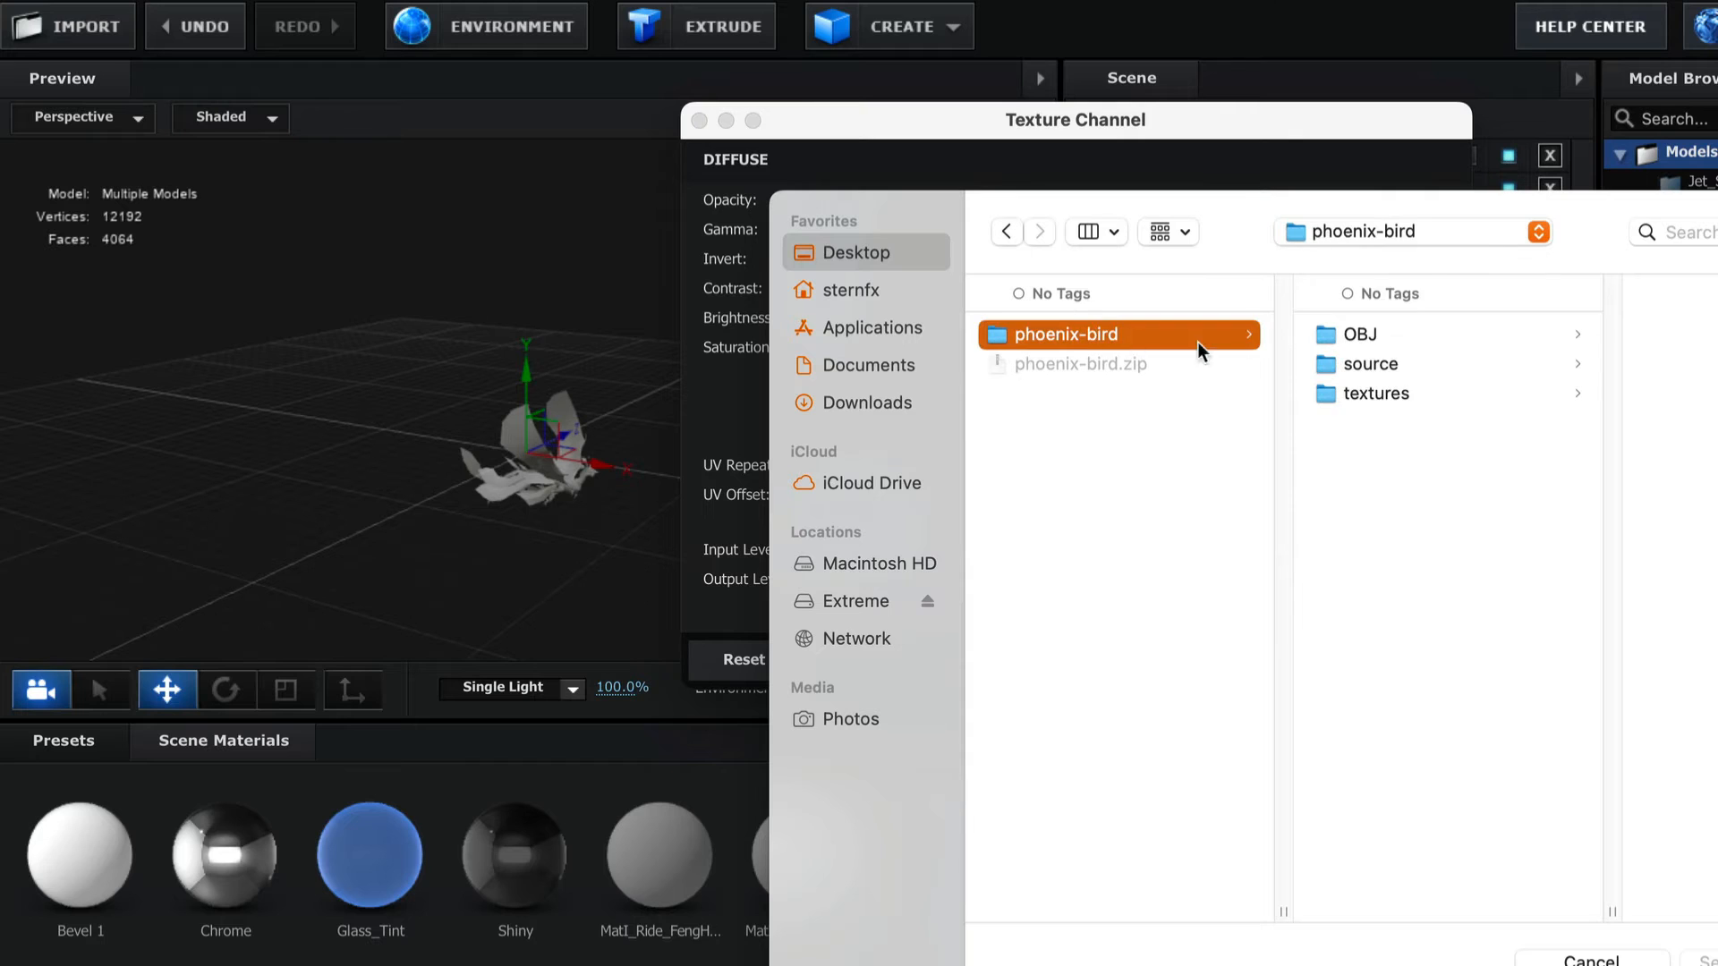
pyautogui.click(1366, 392)
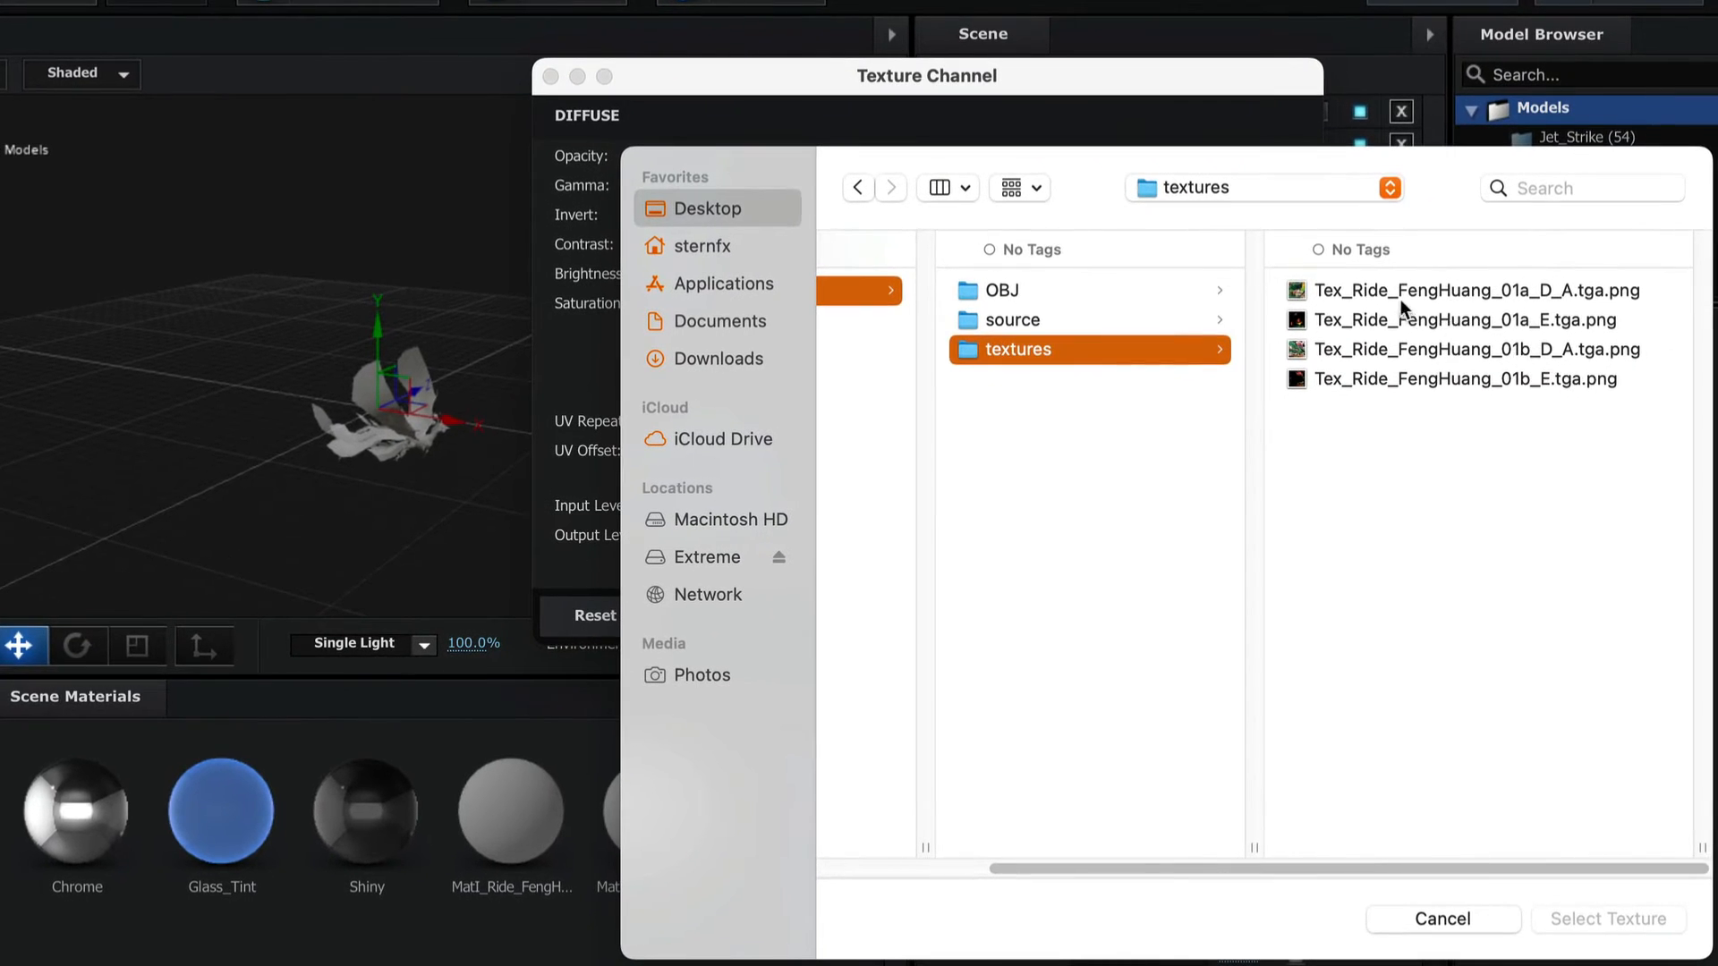
pyautogui.click(1365, 292)
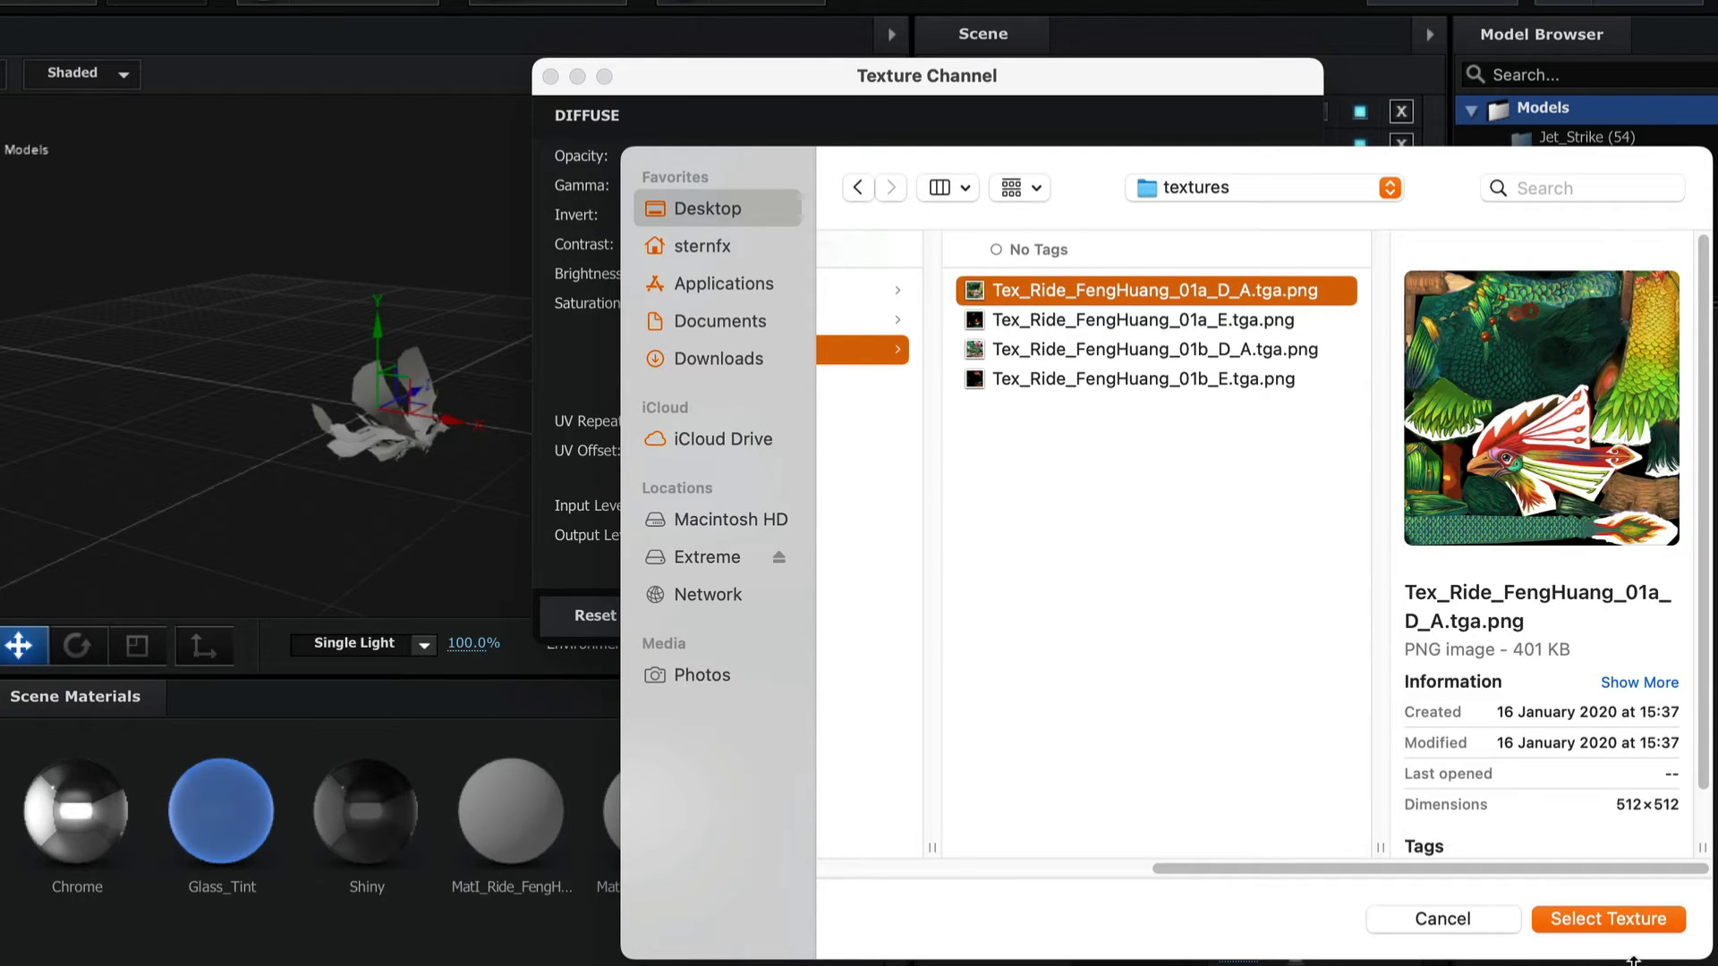
pyautogui.click(1636, 914)
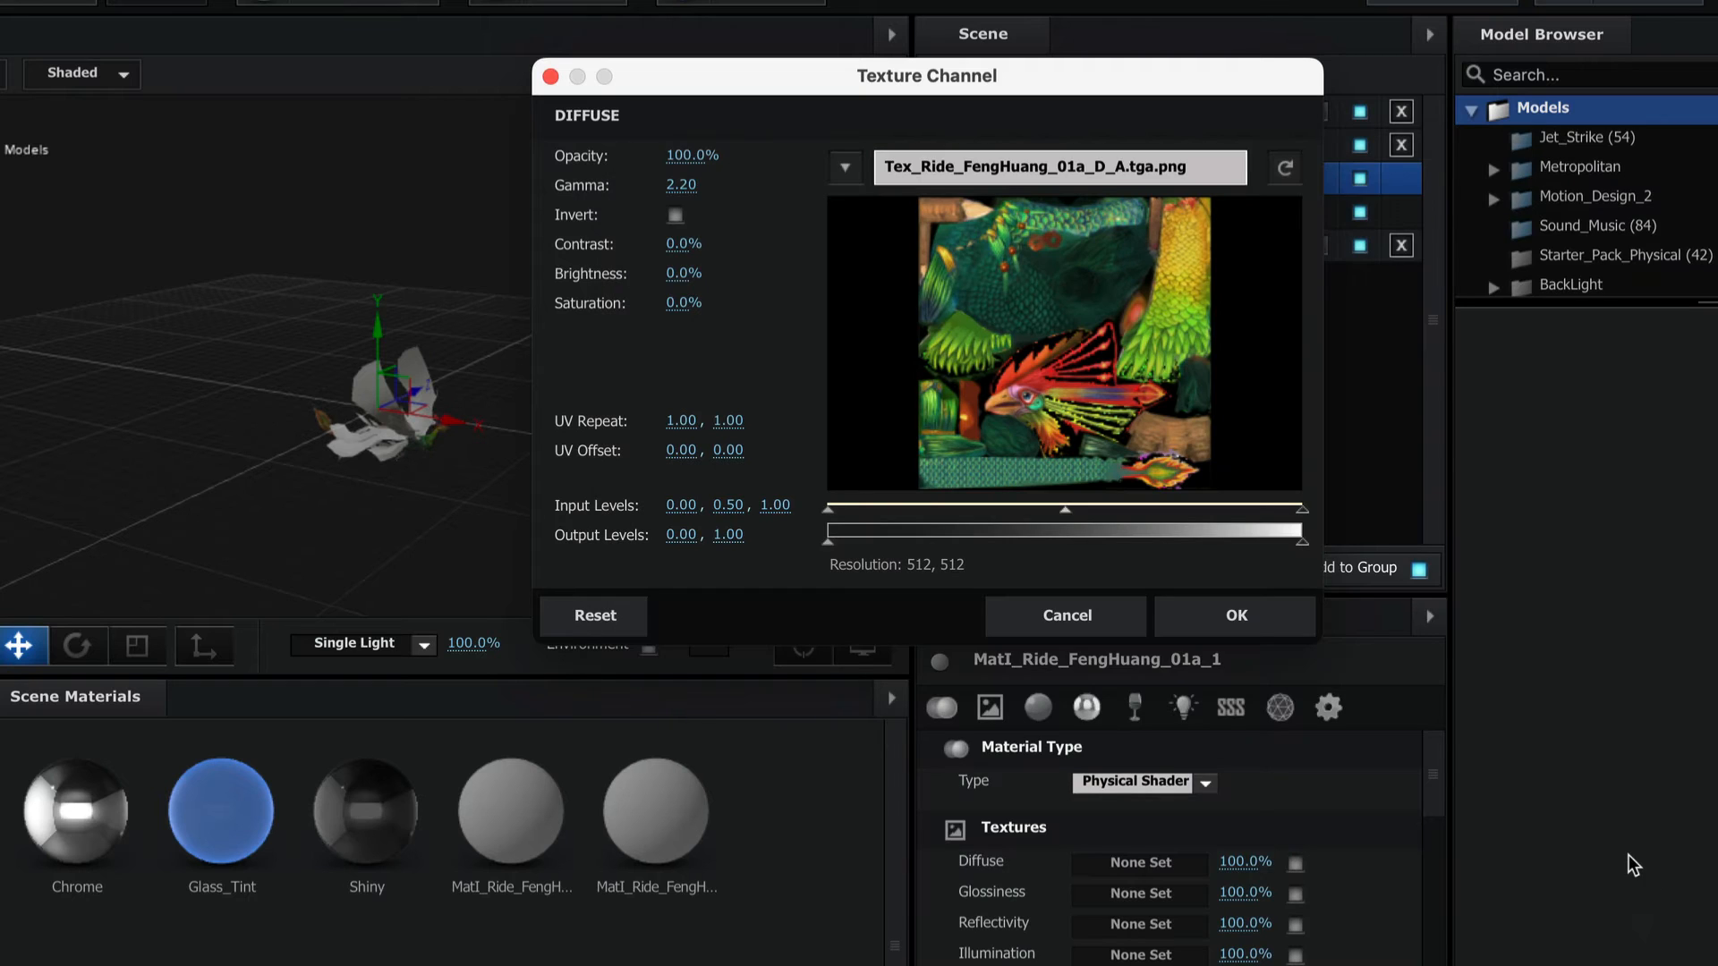
pyautogui.click(1232, 616)
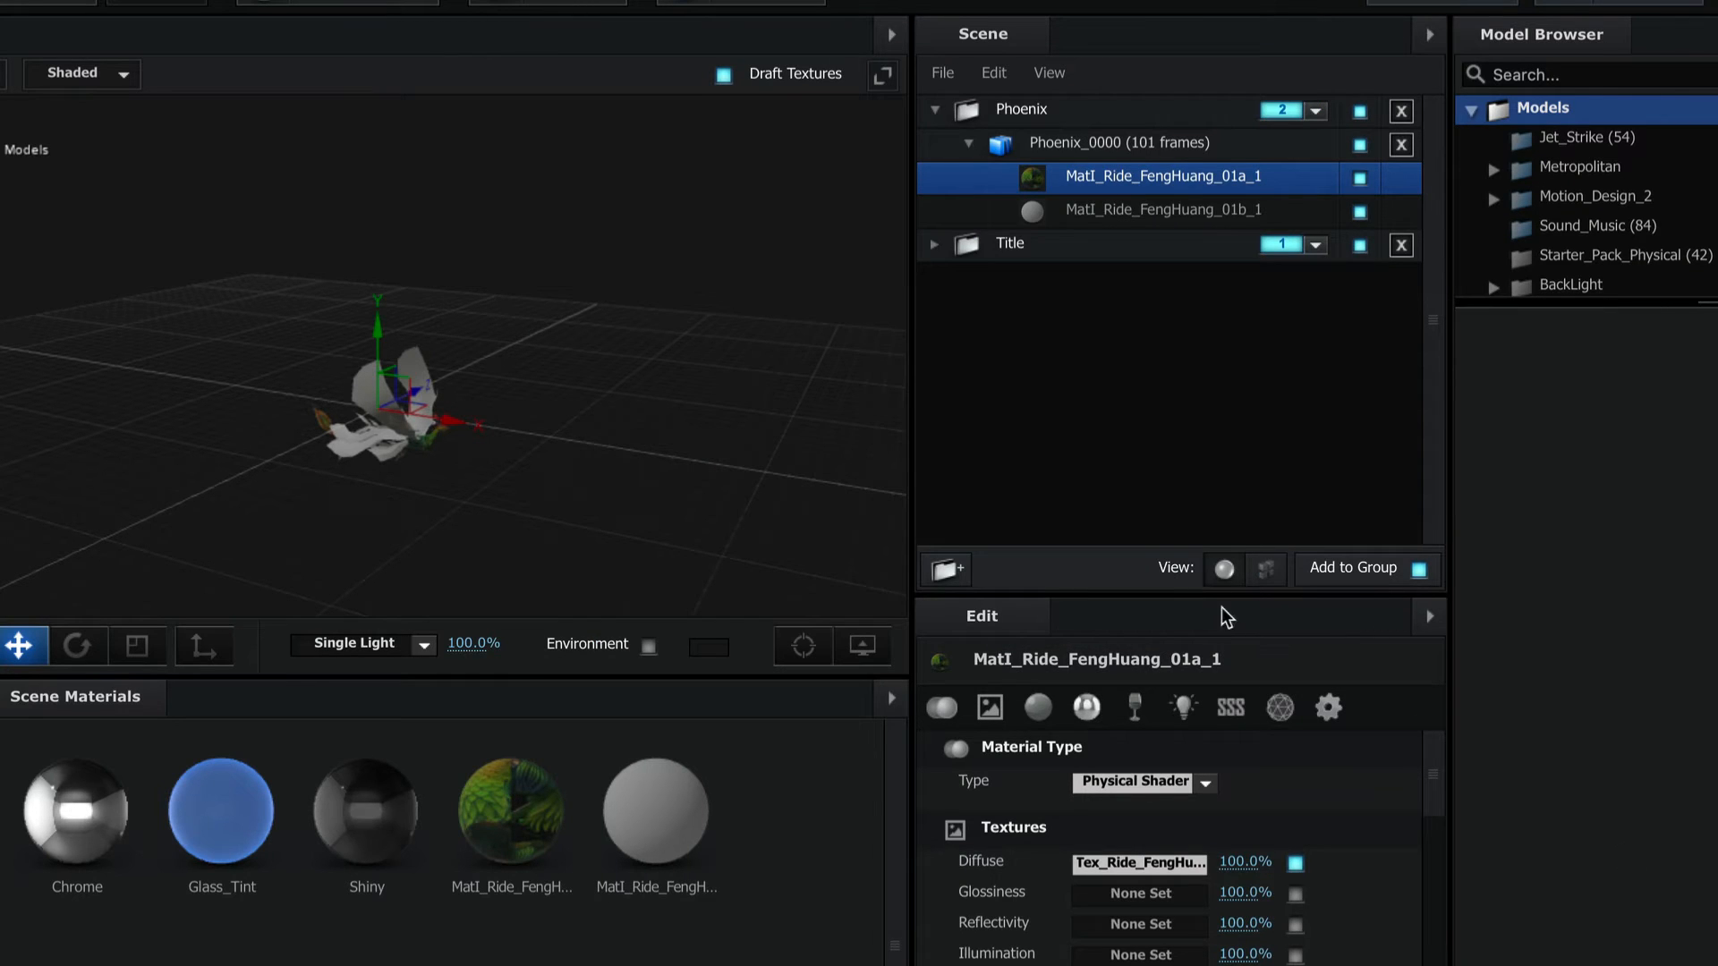
# Step: Load Tex_Ride_FengHuang_01b_D_A.tga.png from the textures folder as the Diffuse texture of MatI_Ride_FengHuang_01b_1
pyautogui.click(1130, 212)
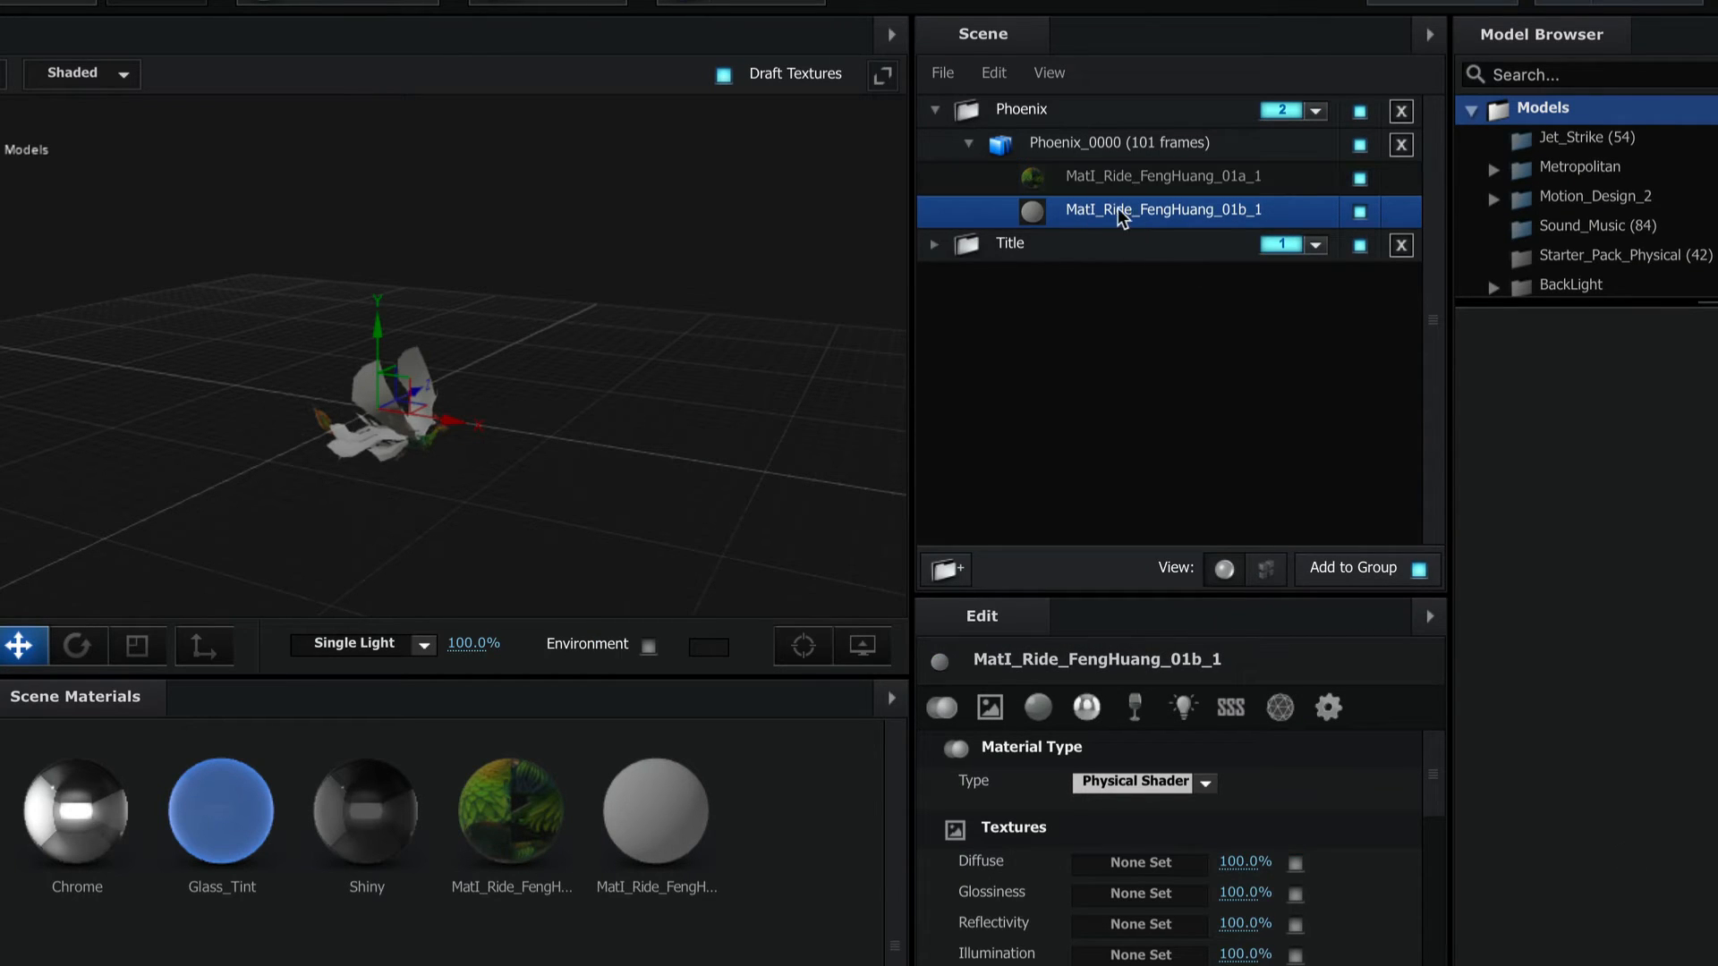
pyautogui.click(1104, 869)
pyautogui.click(847, 170)
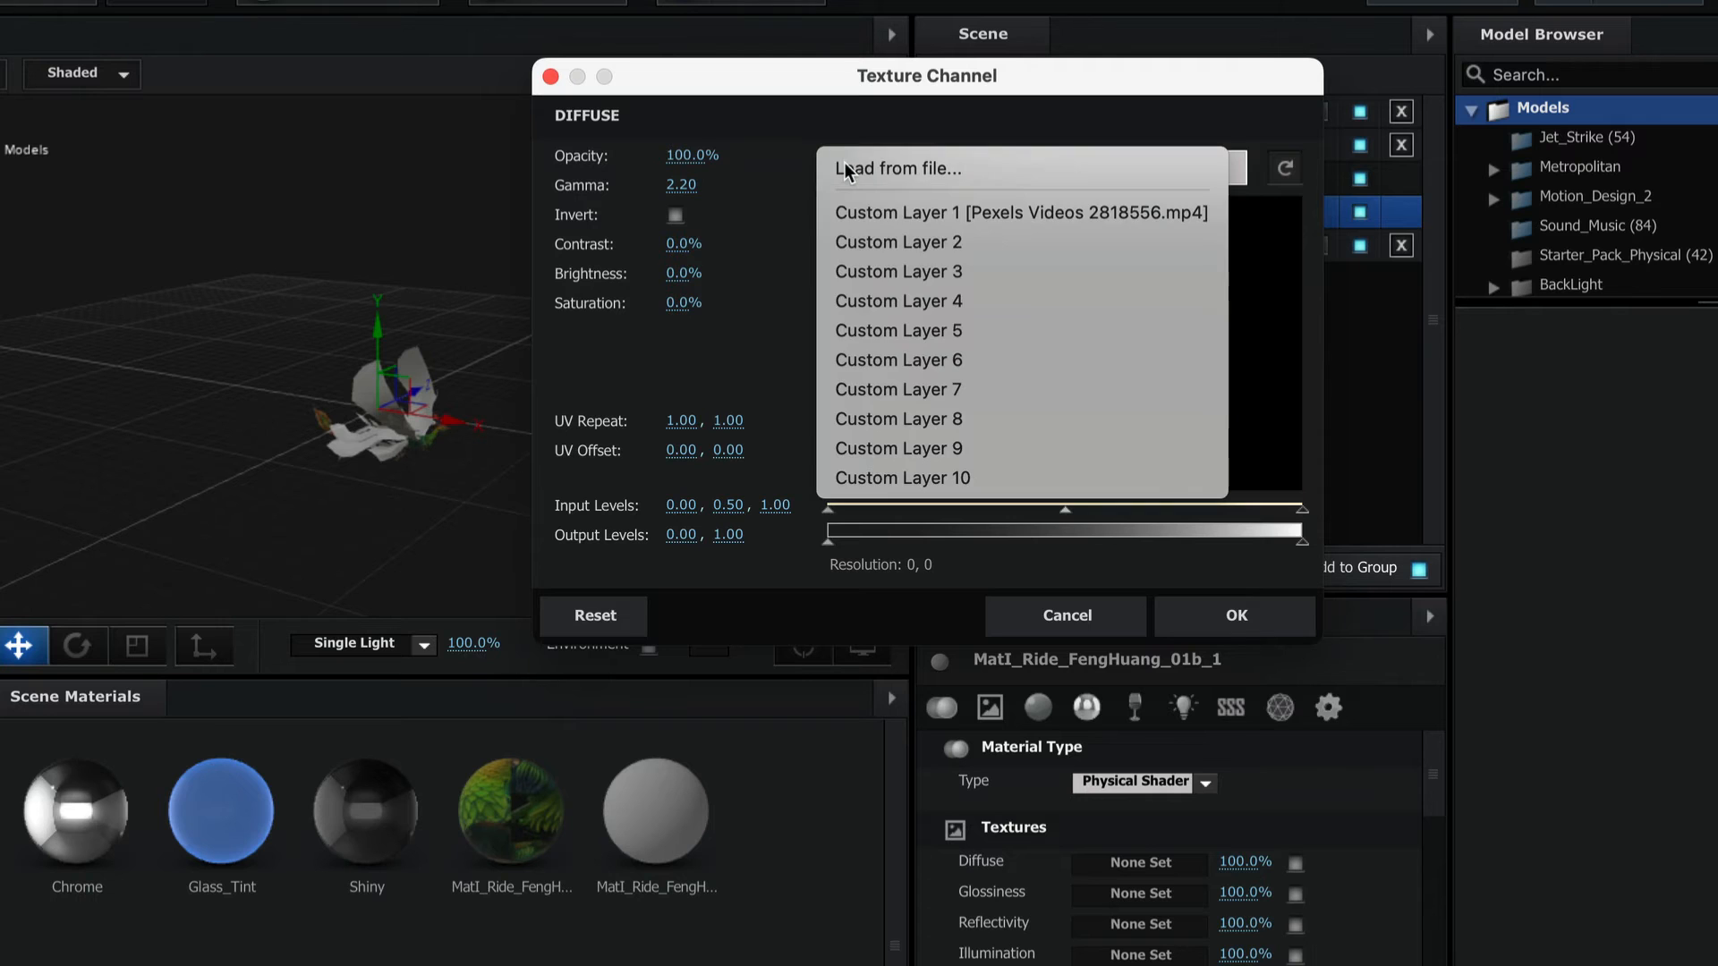
pyautogui.click(856, 173)
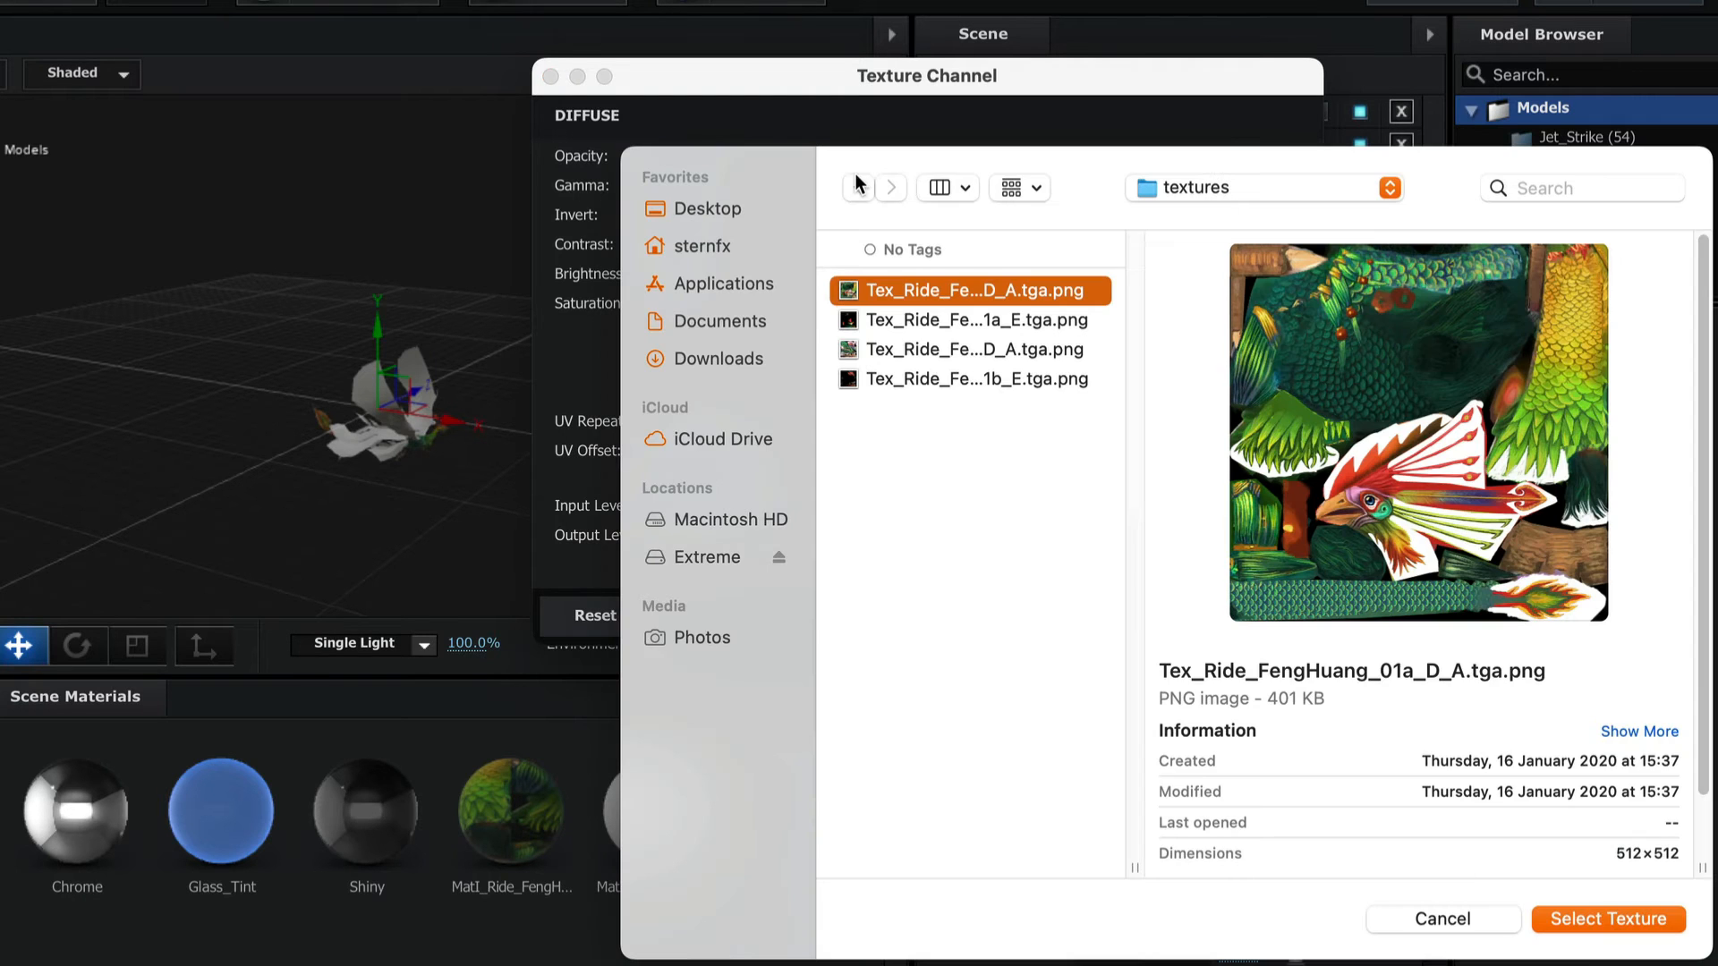
pyautogui.click(934, 352)
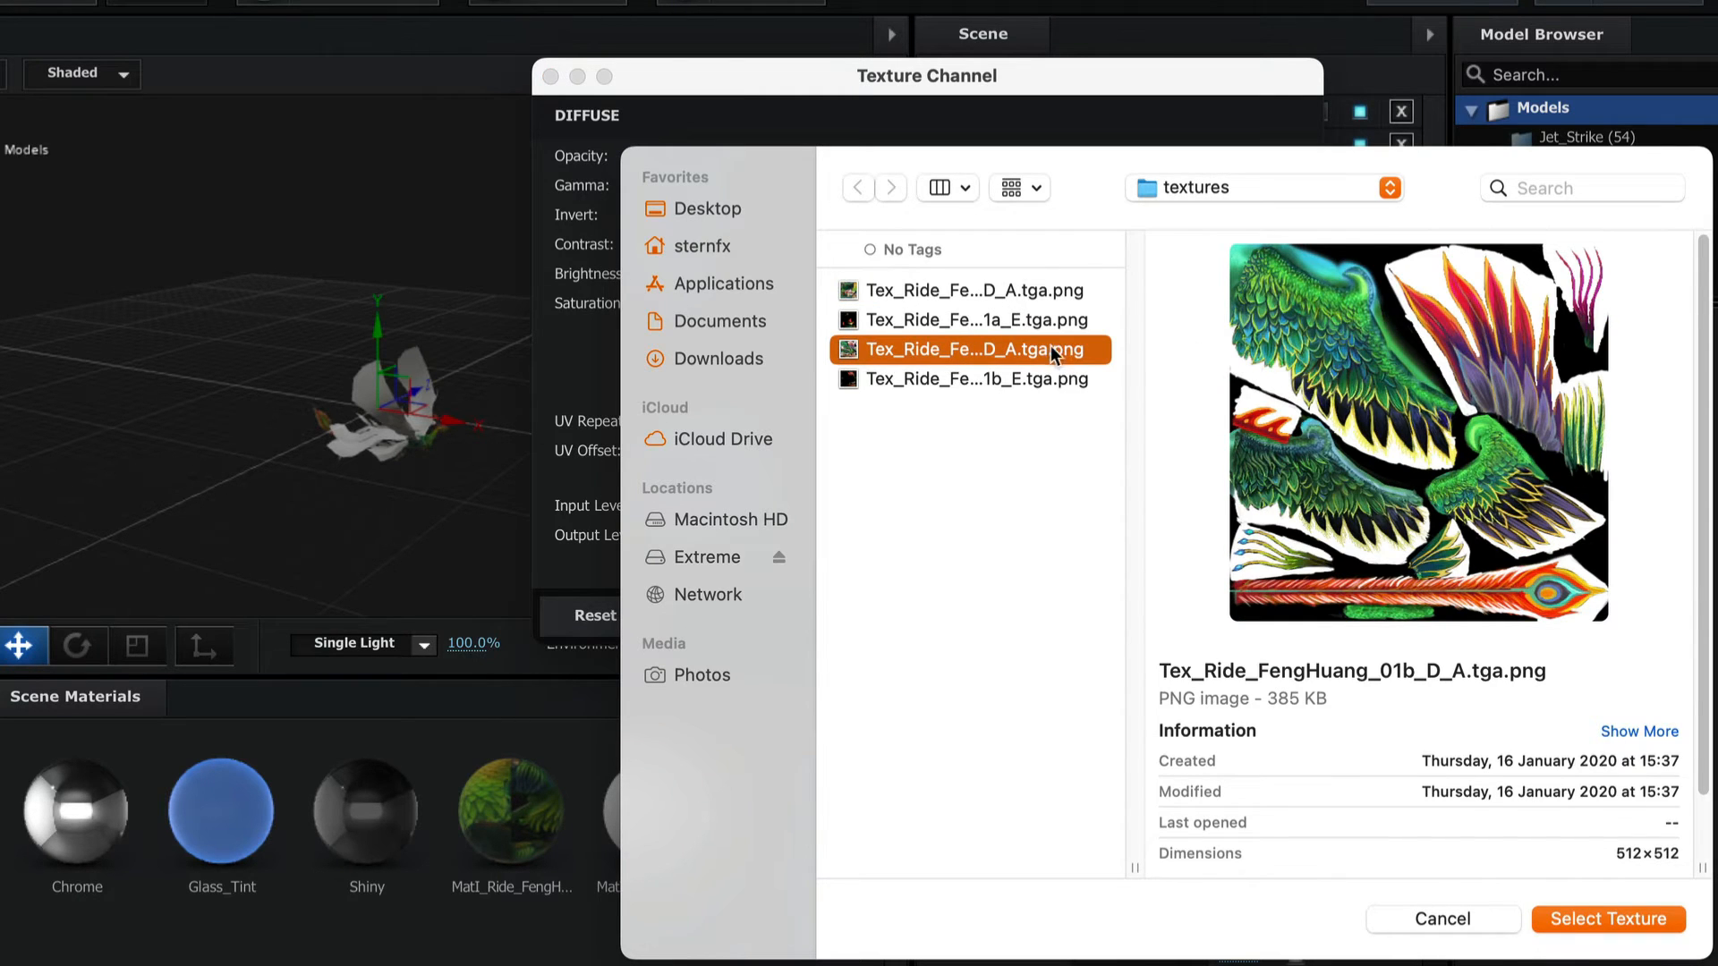
pyautogui.moveTo(1133, 868); pyautogui.dragTo(1313, 861)
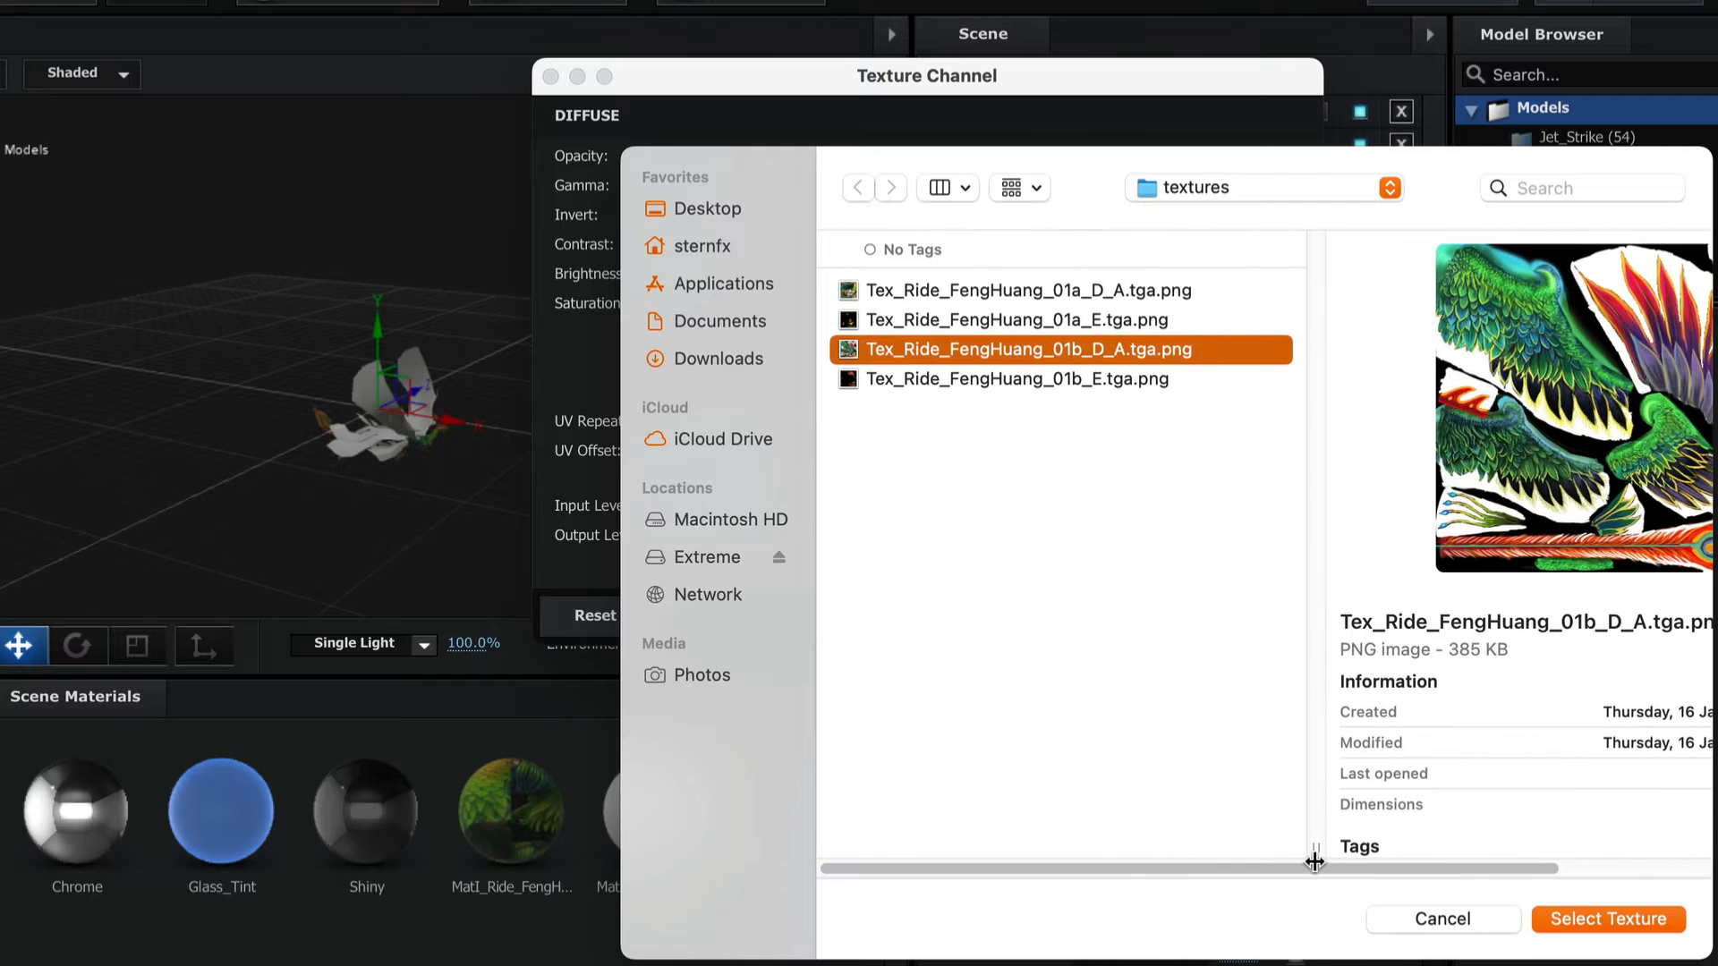
pyautogui.click(1608, 916)
pyautogui.click(1203, 612)
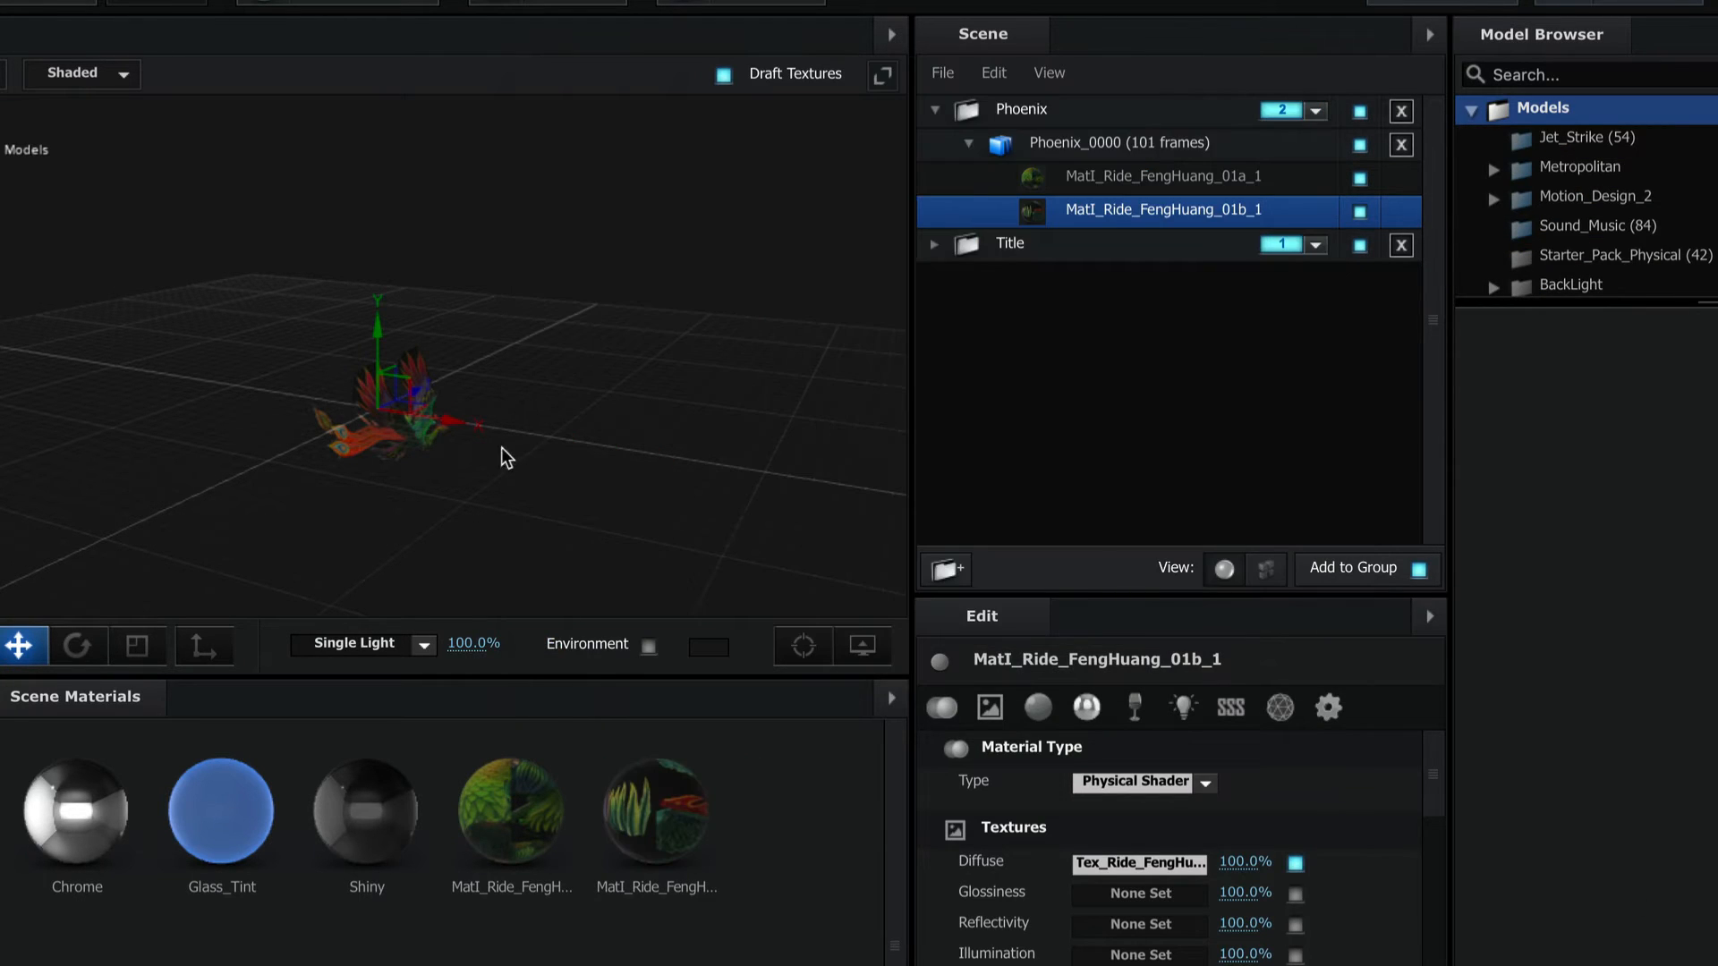
# Step: Enable Matte Alpha in the advanced settings of the MatI_Ride_FengHuang_01b_1 material
pyautogui.scroll(4, 389, 433)
pyautogui.moveTo(430, 460); pyautogui.dragTo(464, 478)
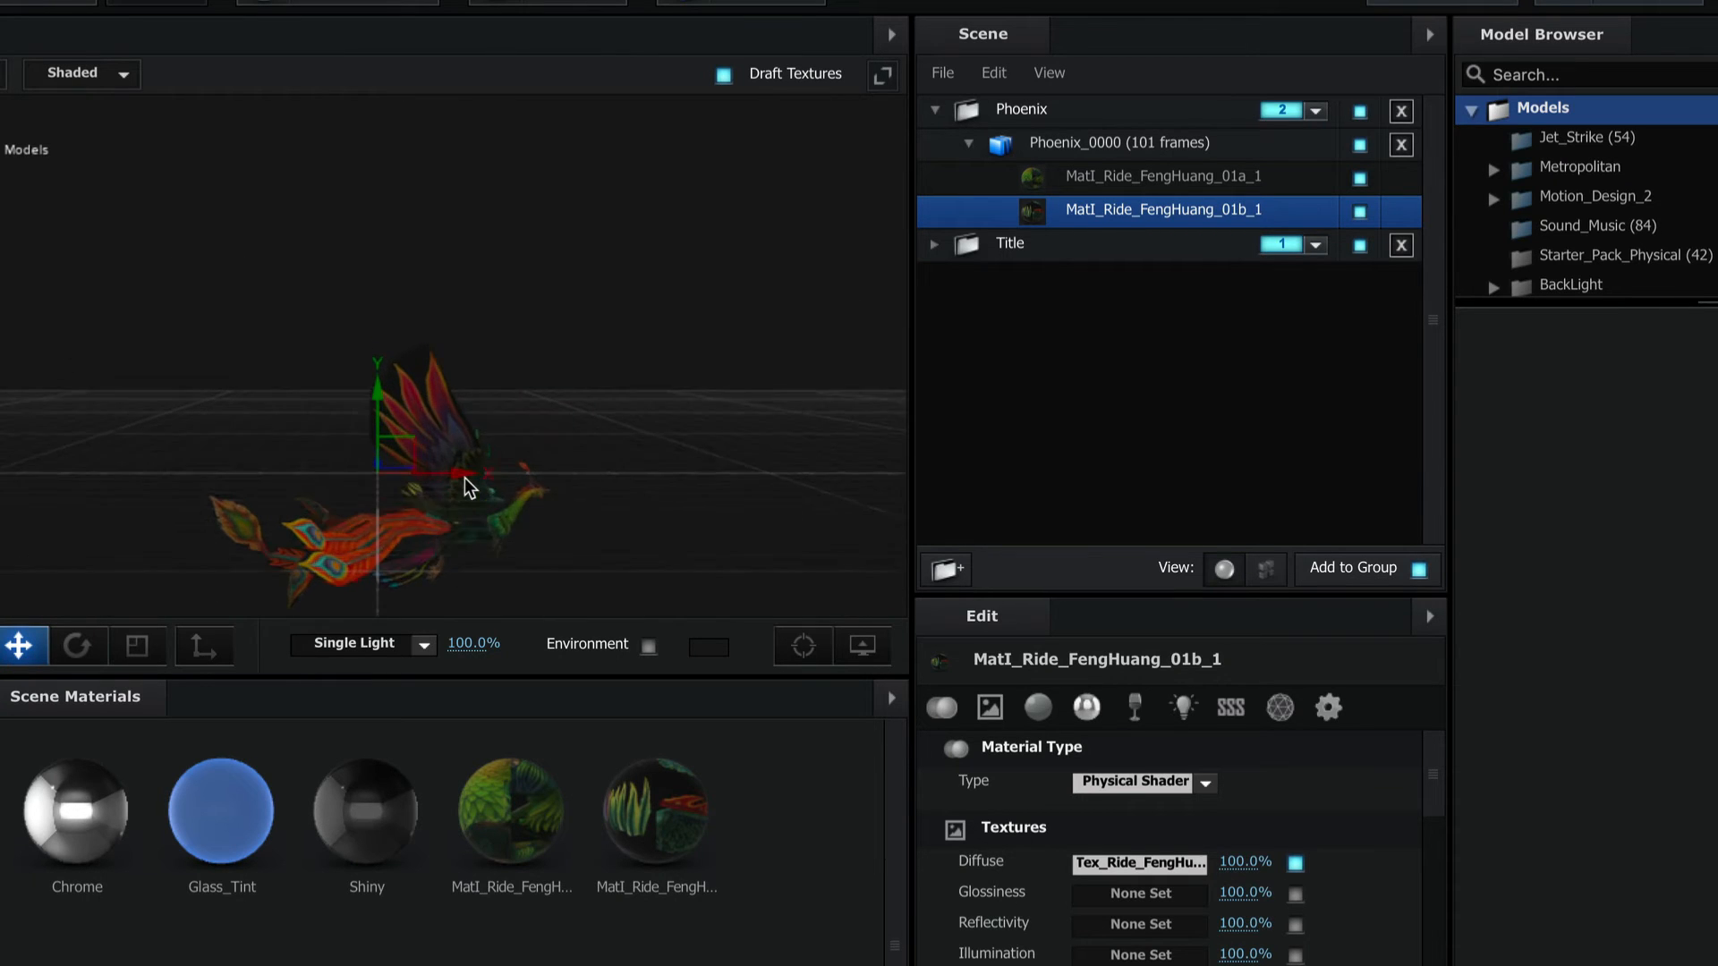
pyautogui.scroll(3, 465, 479)
pyautogui.scroll(-1, 464, 486)
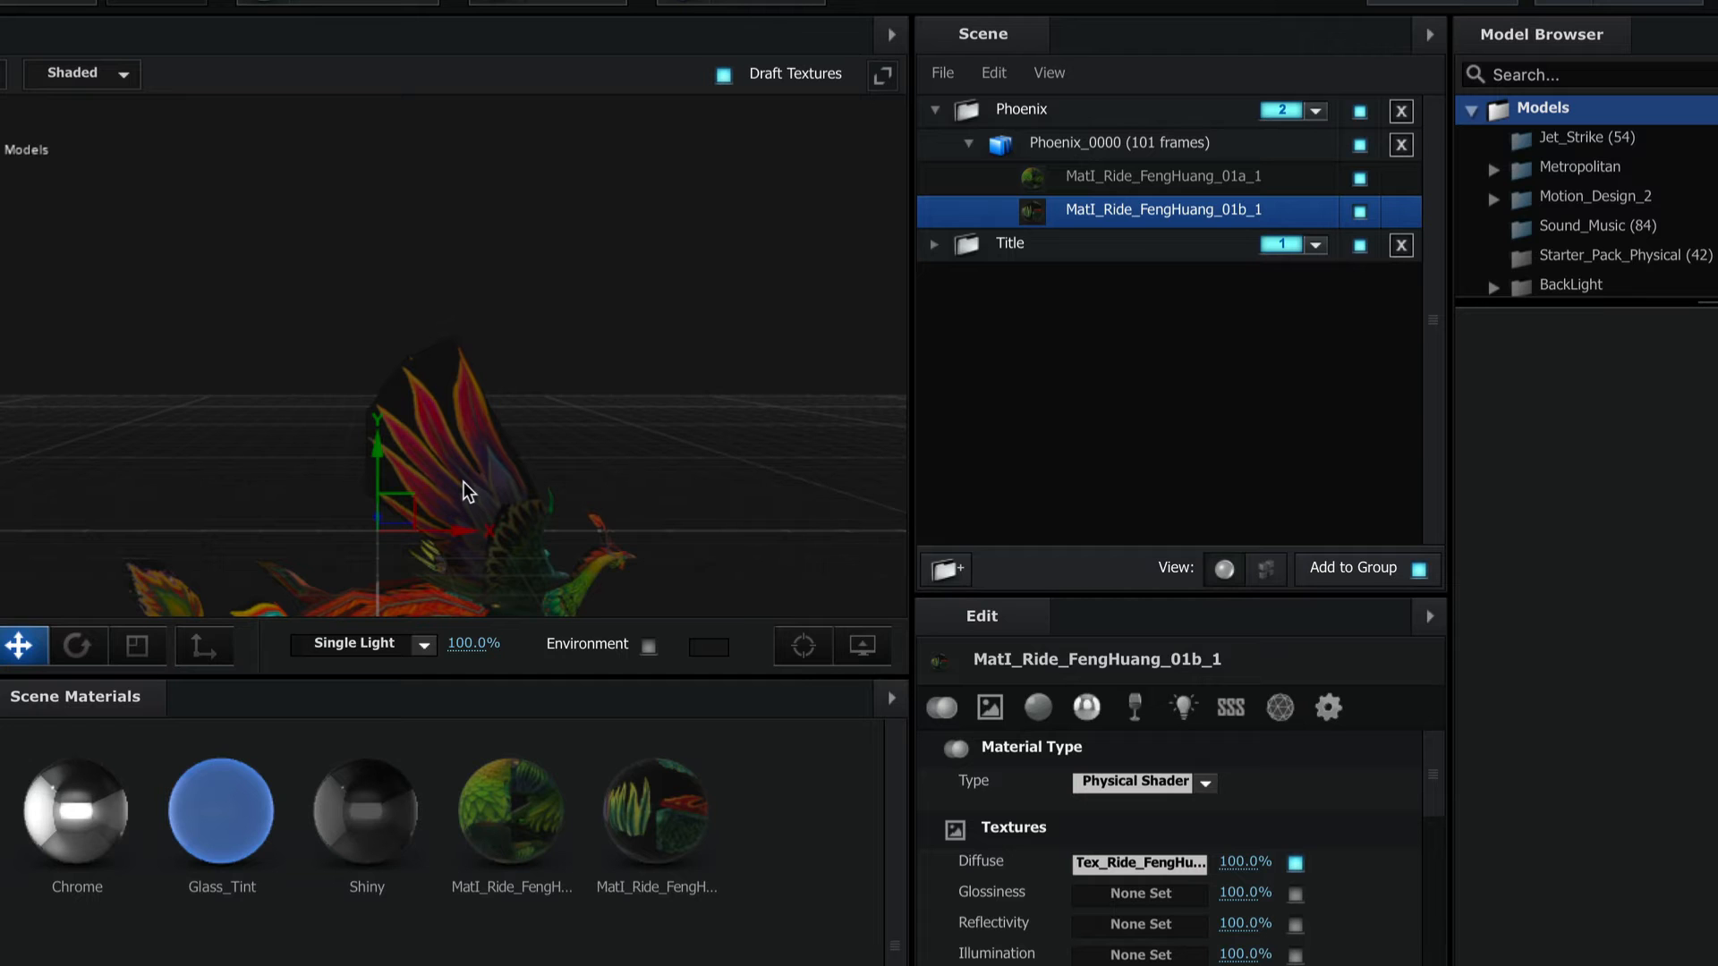
pyautogui.moveTo(460, 476); pyautogui.dragTo(379, 340)
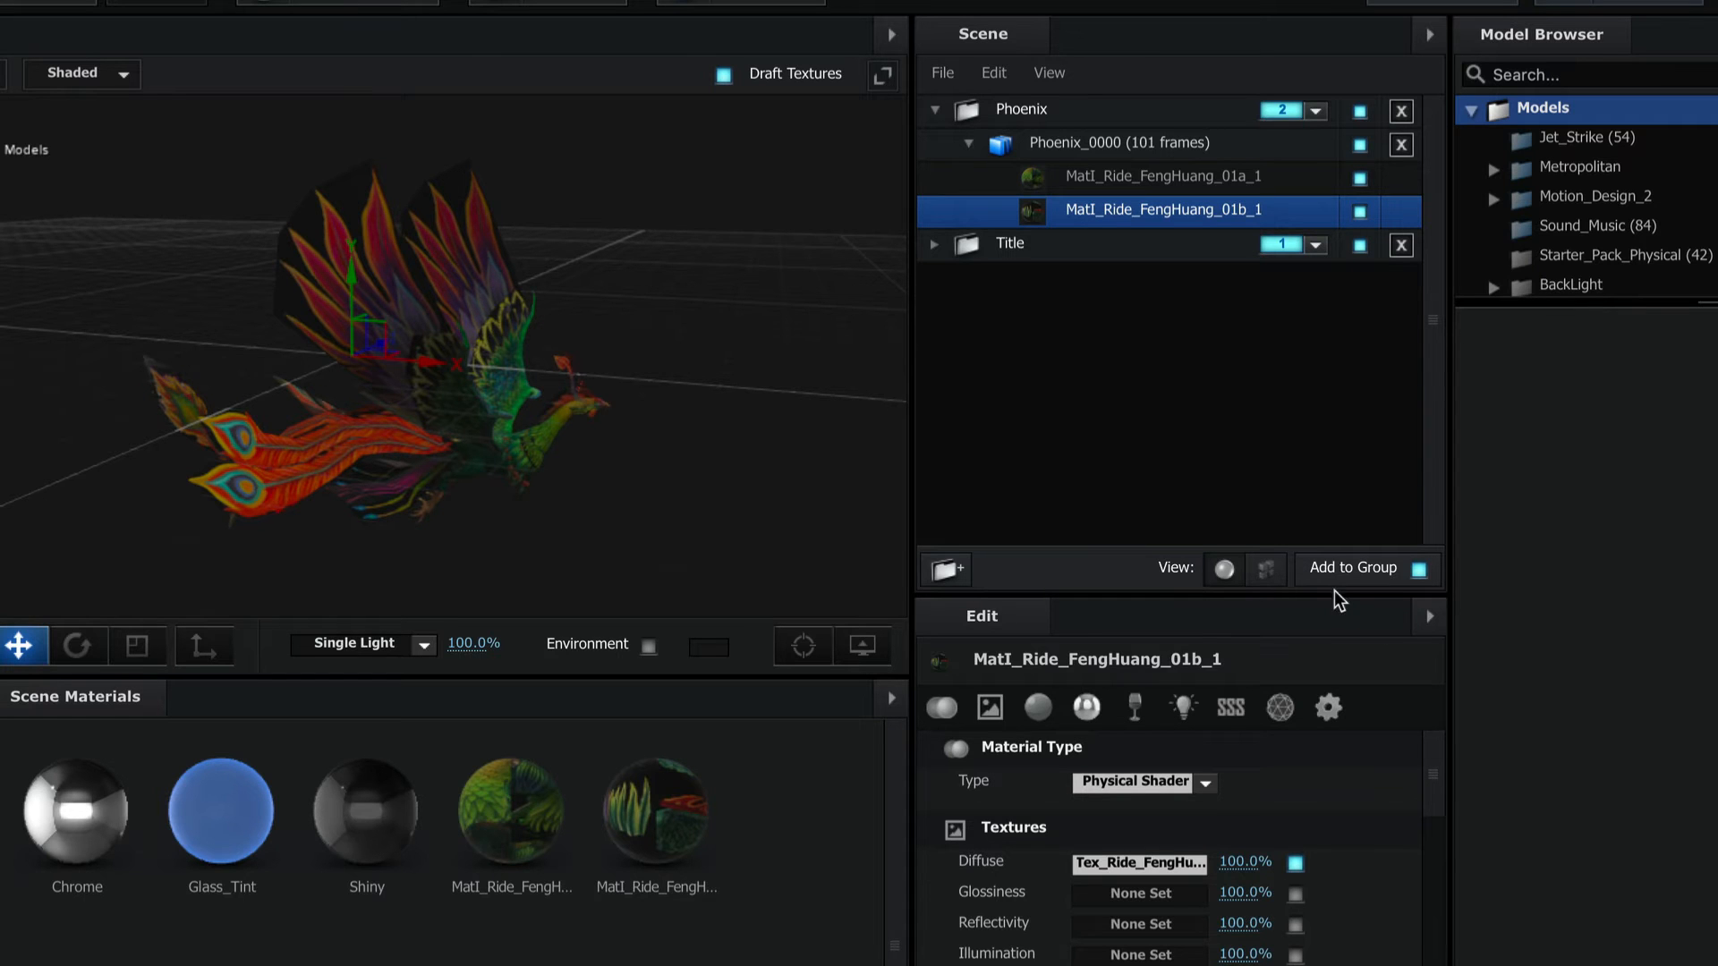
pyautogui.moveTo(1334, 592); pyautogui.dragTo(1342, 528)
pyautogui.moveTo(1432, 707); pyautogui.dragTo(1340, 965)
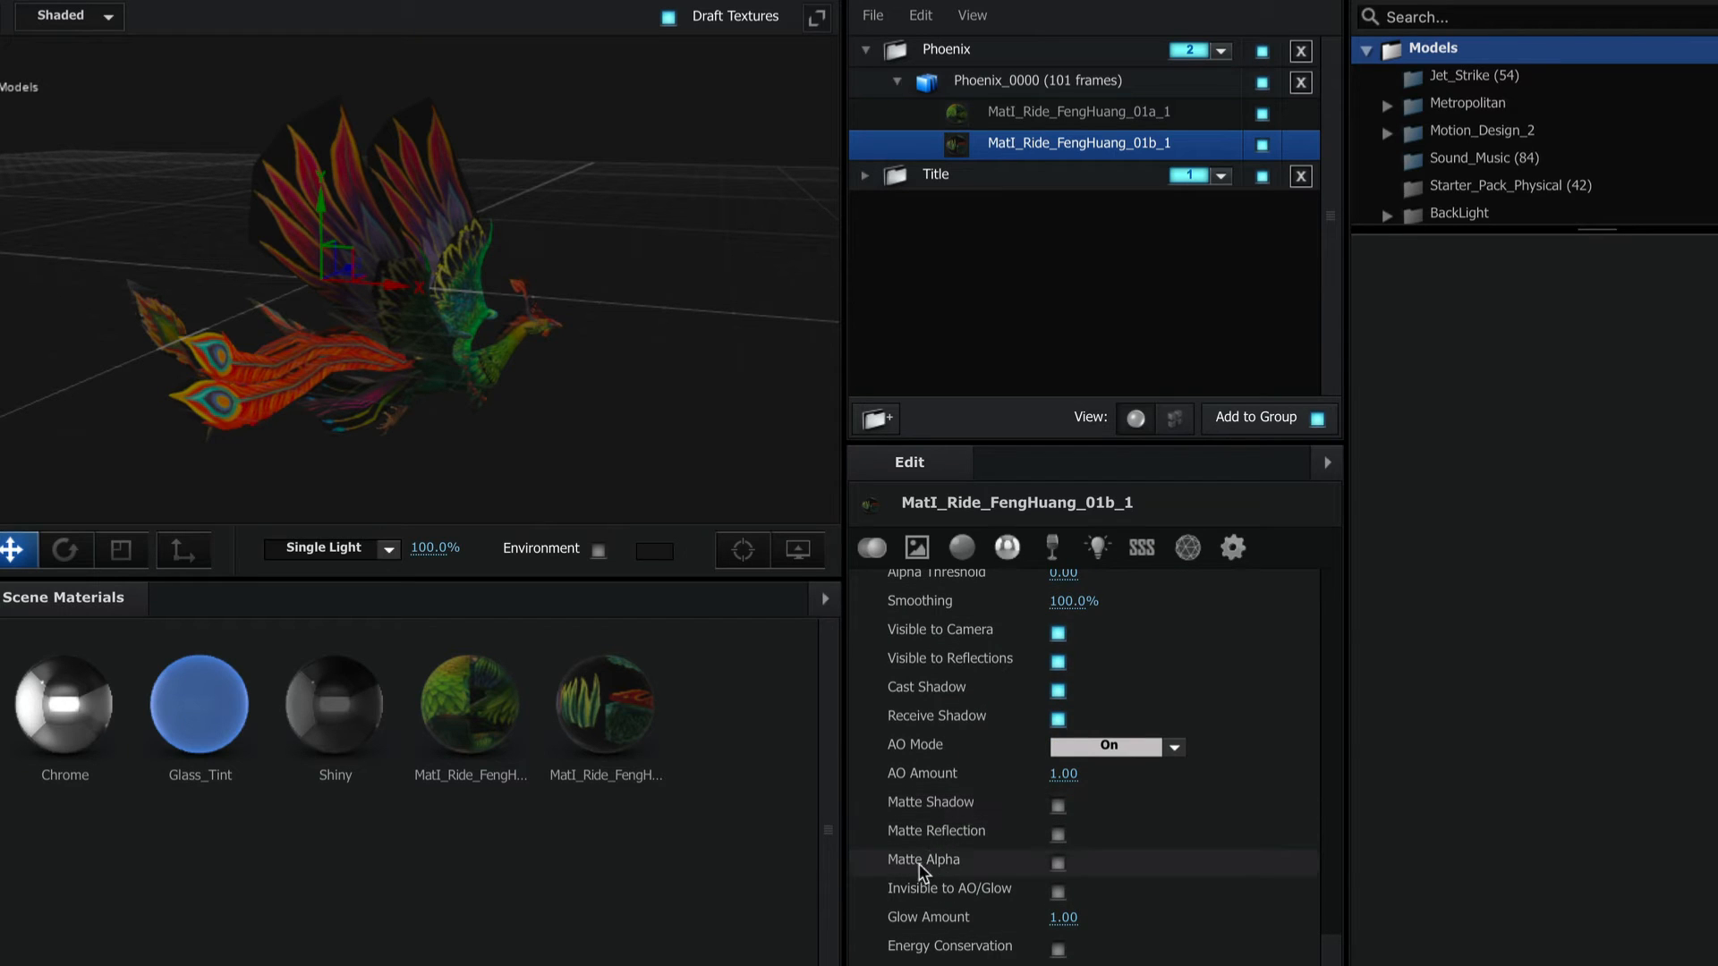
pyautogui.click(1058, 863)
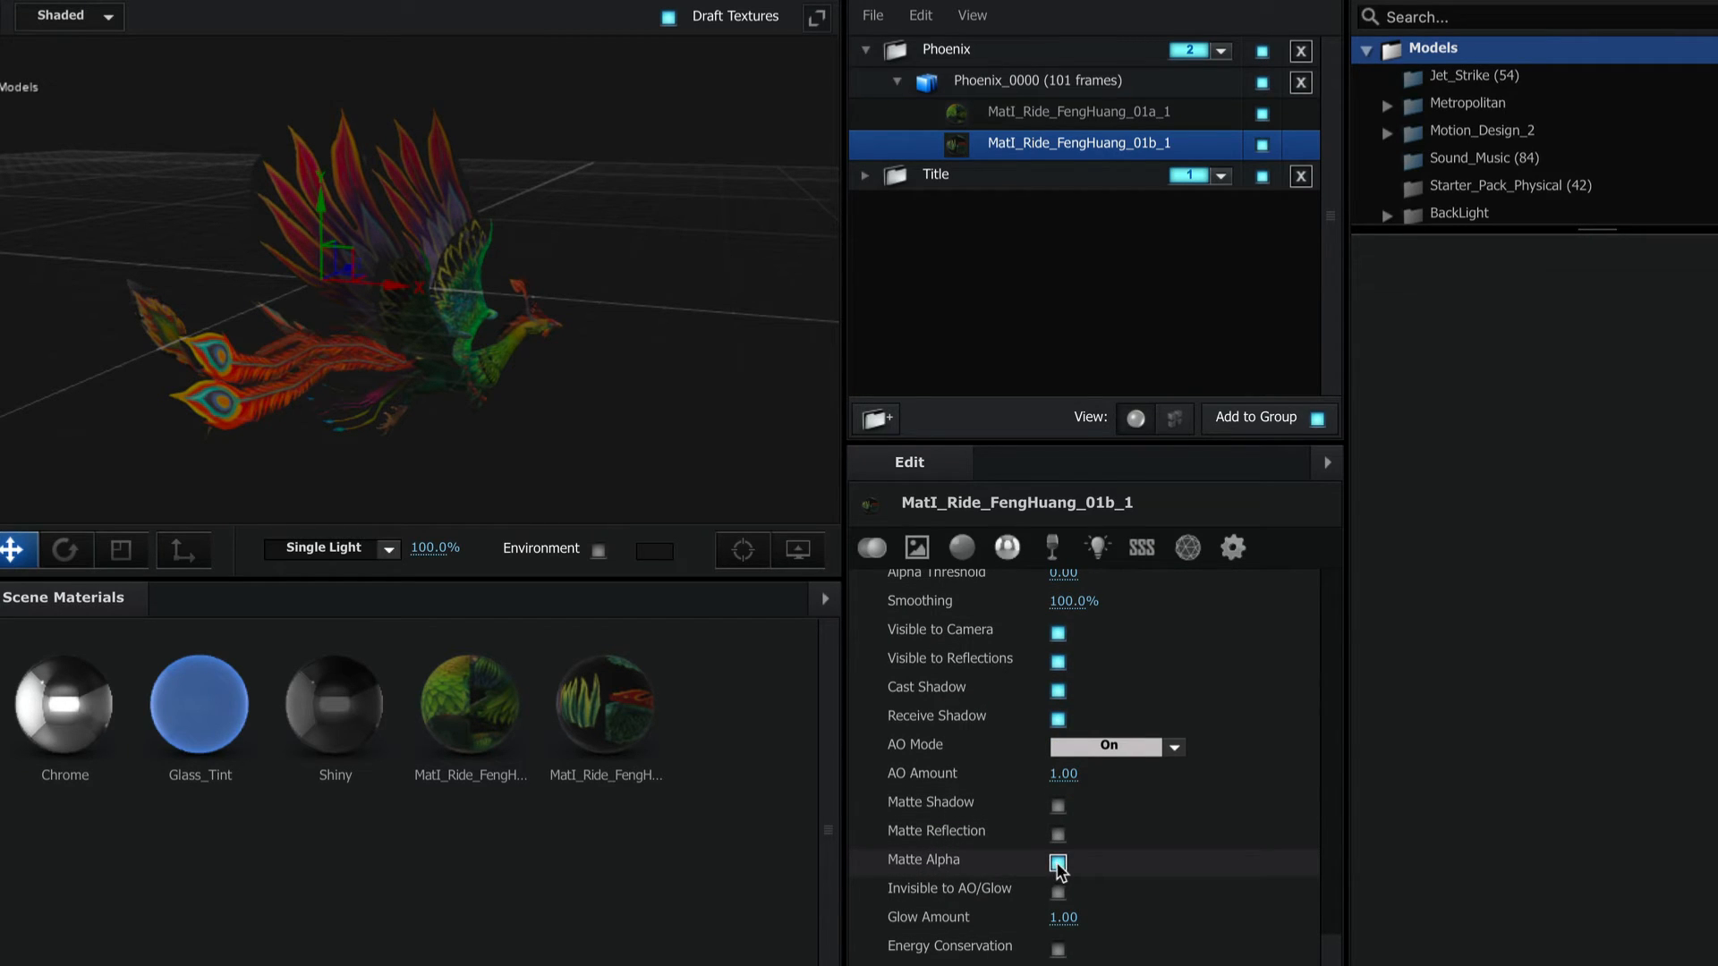
# Step: Set the Alpha Threshold of MatI_Ride_FengHuang_01b_1 to 0.03 and inspect the feather edges on the model
pyautogui.scroll(3, 1339, 946)
pyautogui.moveTo(1340, 946); pyautogui.dragTo(1337, 920)
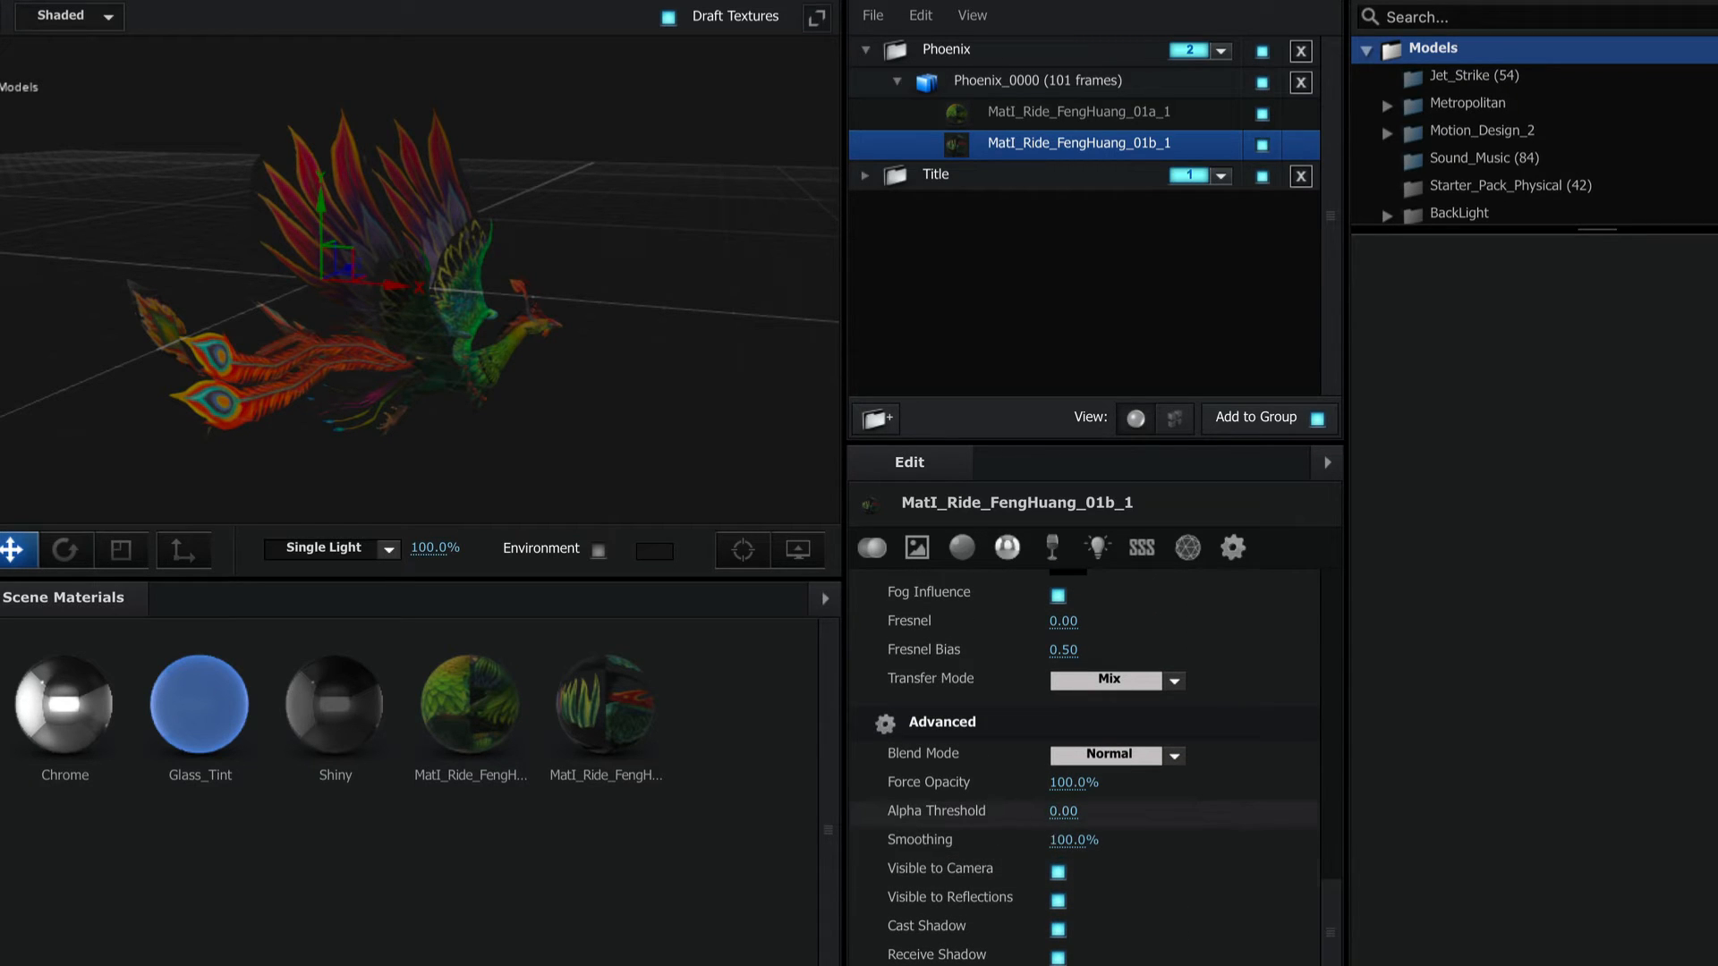
pyautogui.moveTo(1056, 814); pyautogui.dragTo(1061, 814)
pyautogui.moveTo(645, 364)
pyautogui.mouseDown()
pyautogui.moveTo(426, 373)
pyautogui.moveTo(524, 380)
pyautogui.moveTo(648, 331)
pyautogui.mouseUp()
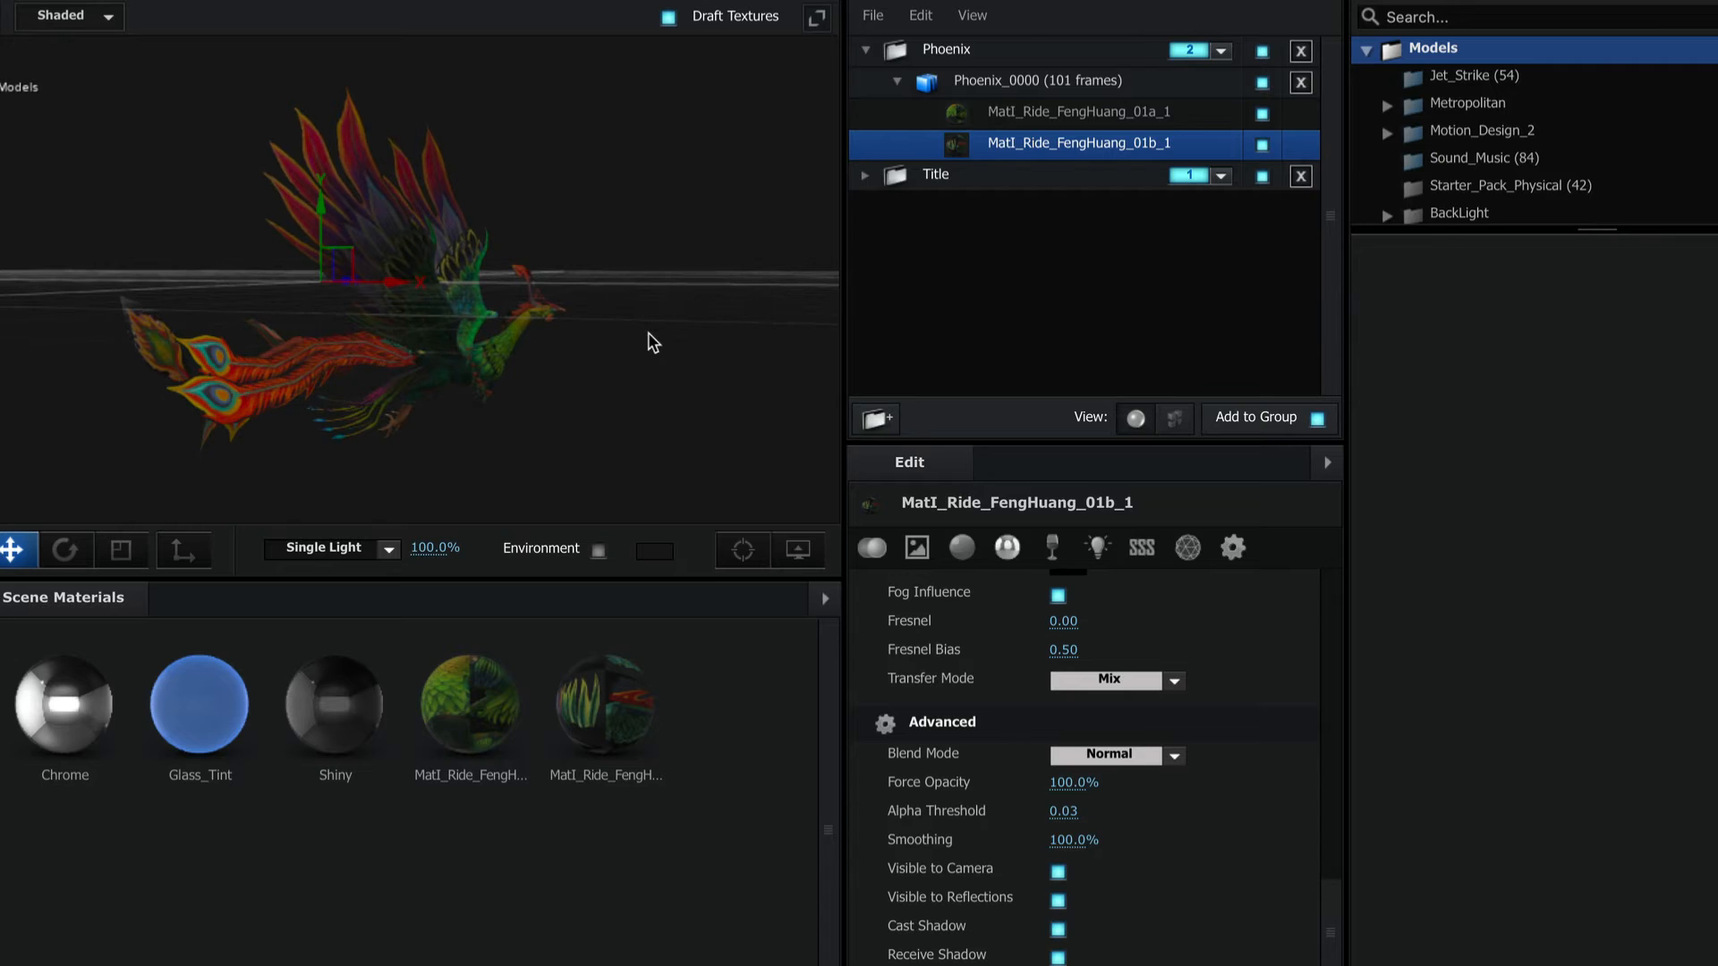
# Step: Enable Matte Alpha for the MatI_Ride_FengHuang_01a_1 material and set its Alpha Threshold to 0.24
pyautogui.click(1027, 121)
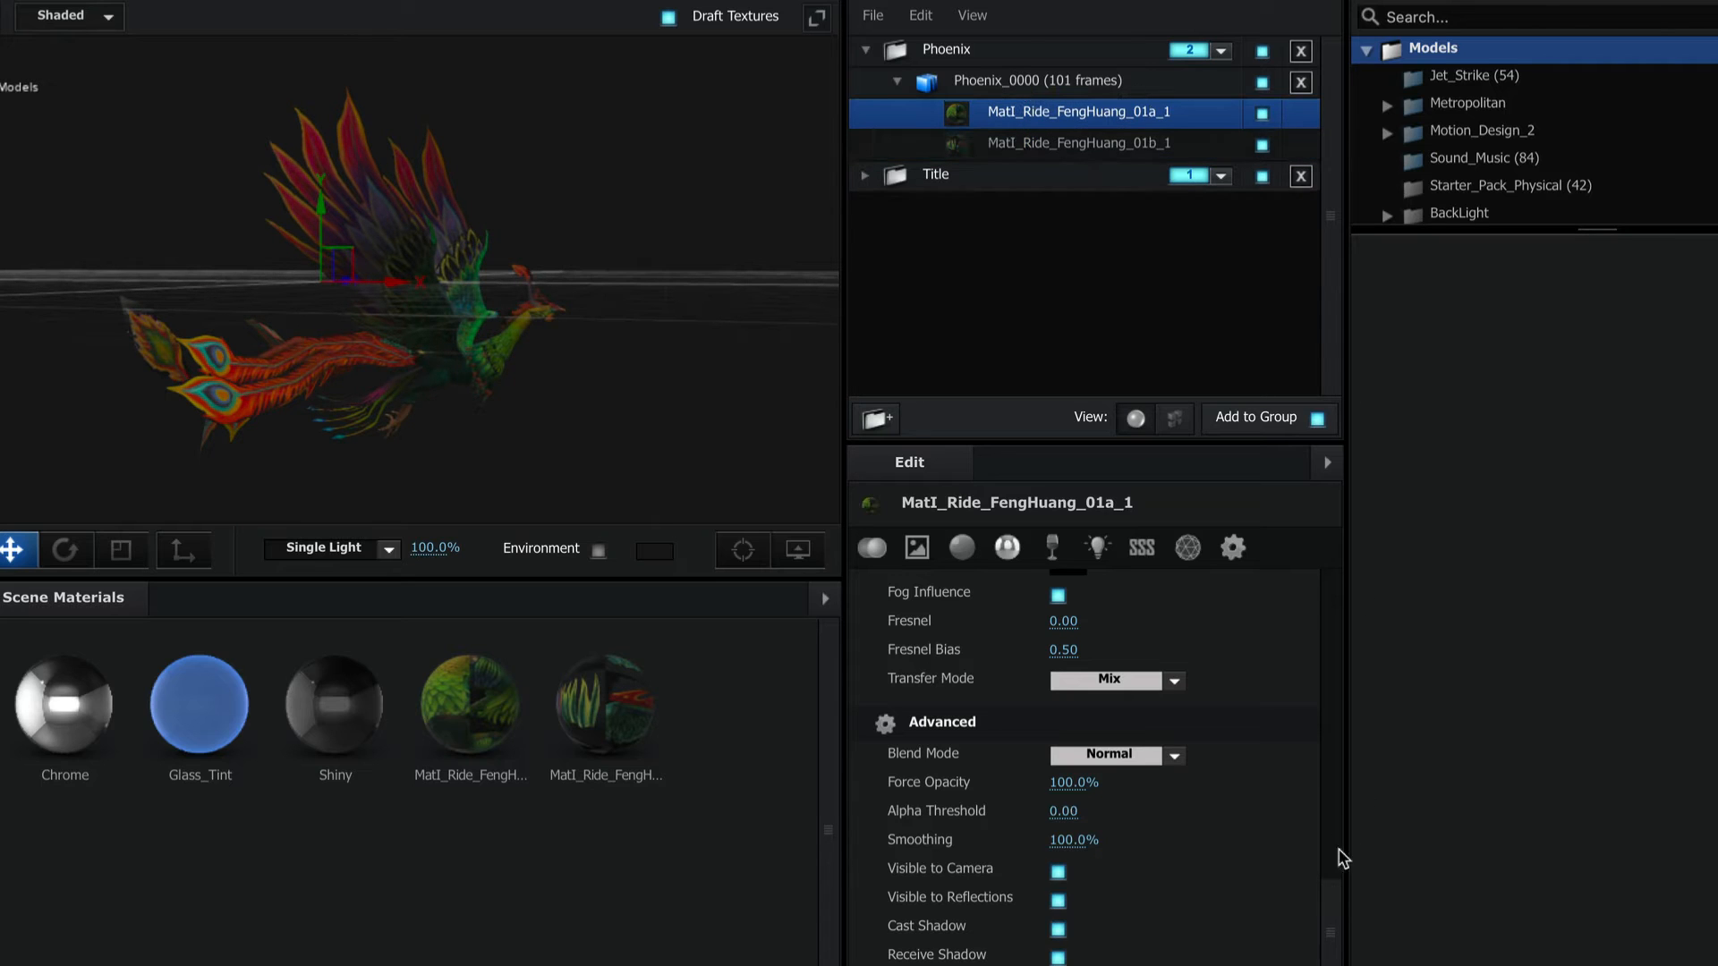
pyautogui.scroll(-5, 1339, 940)
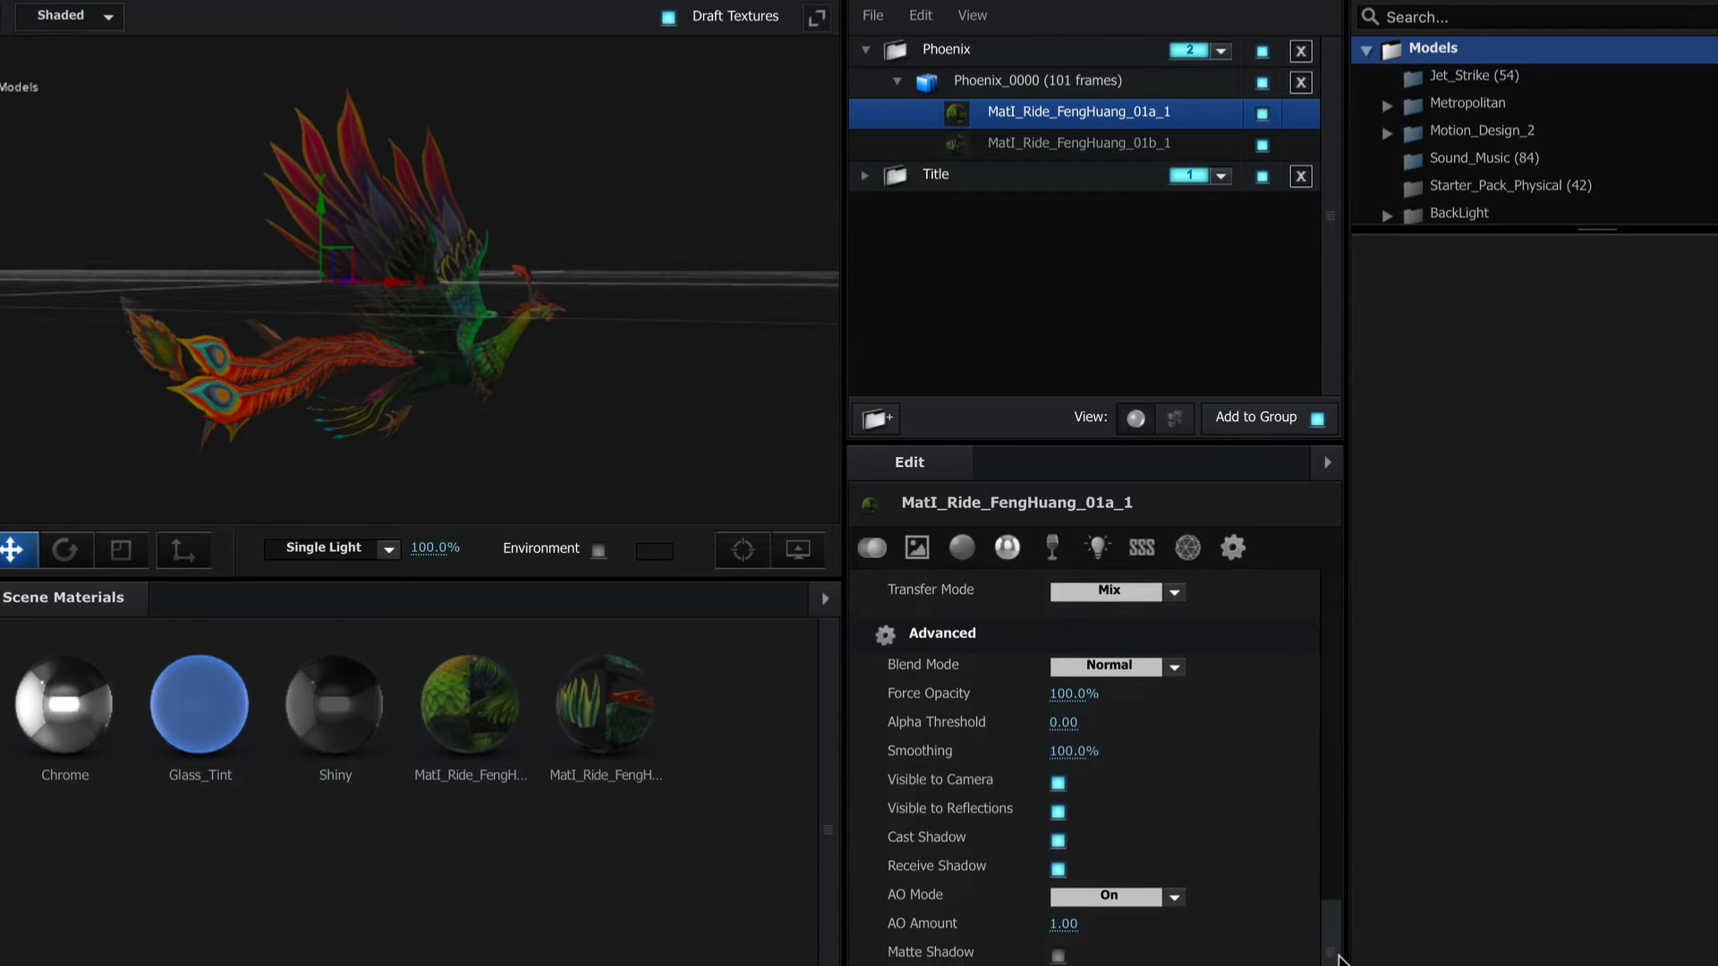
pyautogui.click(1058, 904)
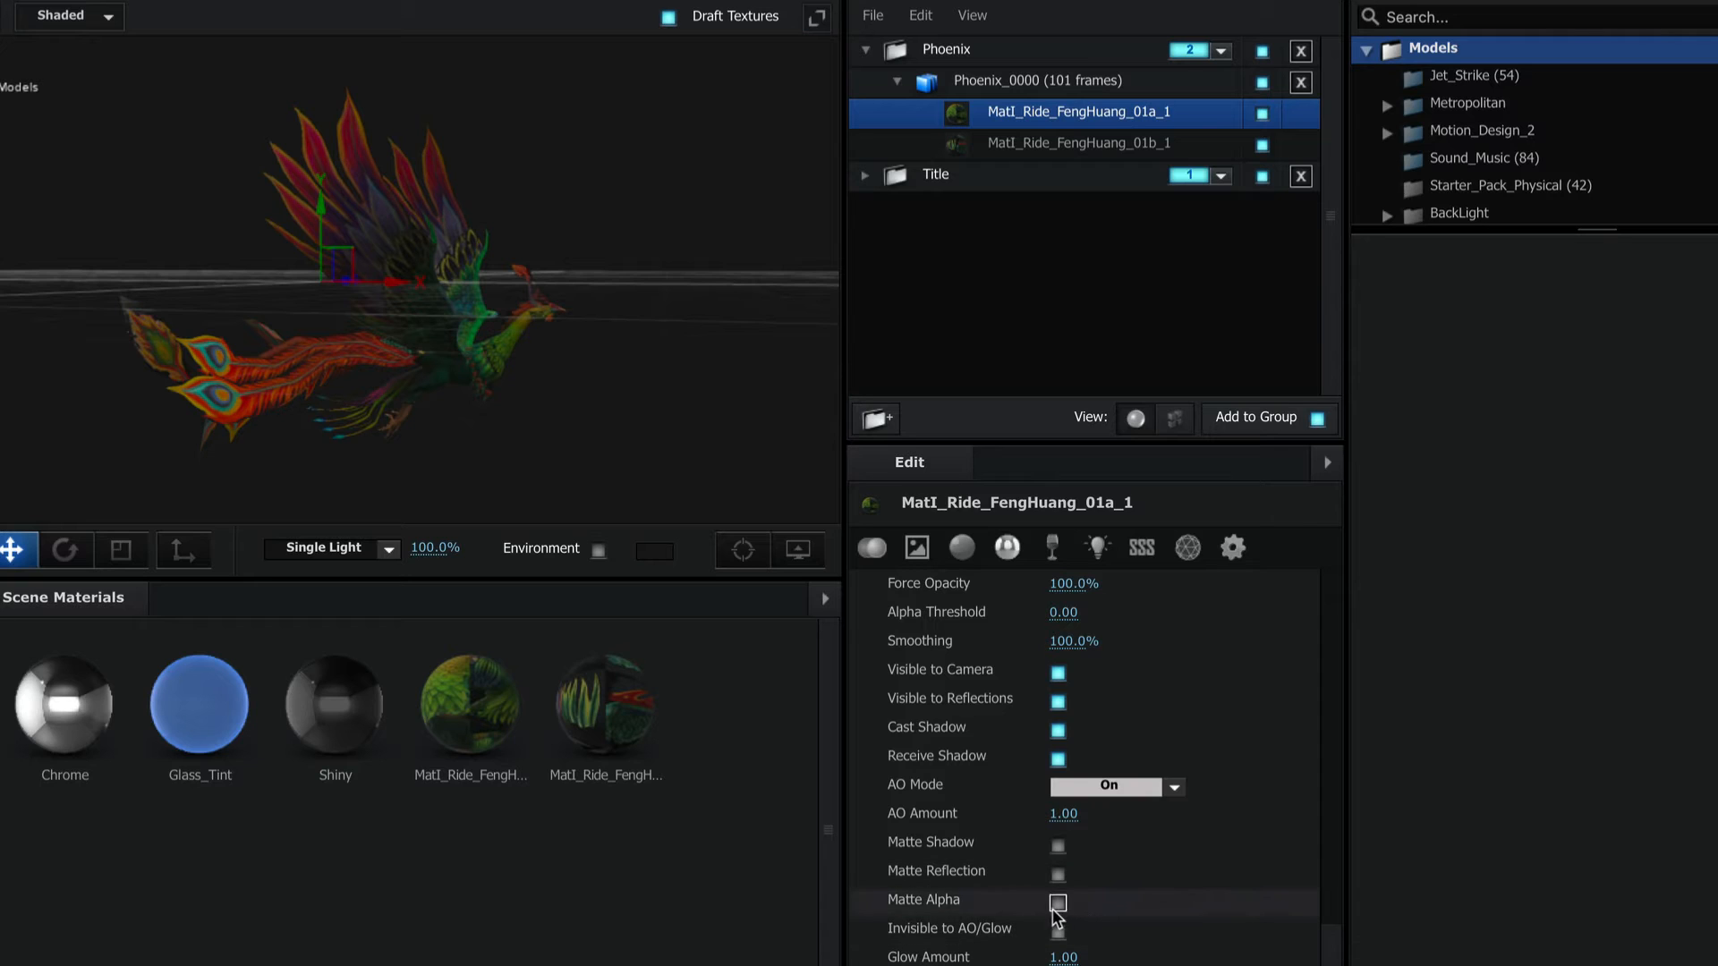
pyautogui.moveTo(1329, 957); pyautogui.dragTo(1329, 933)
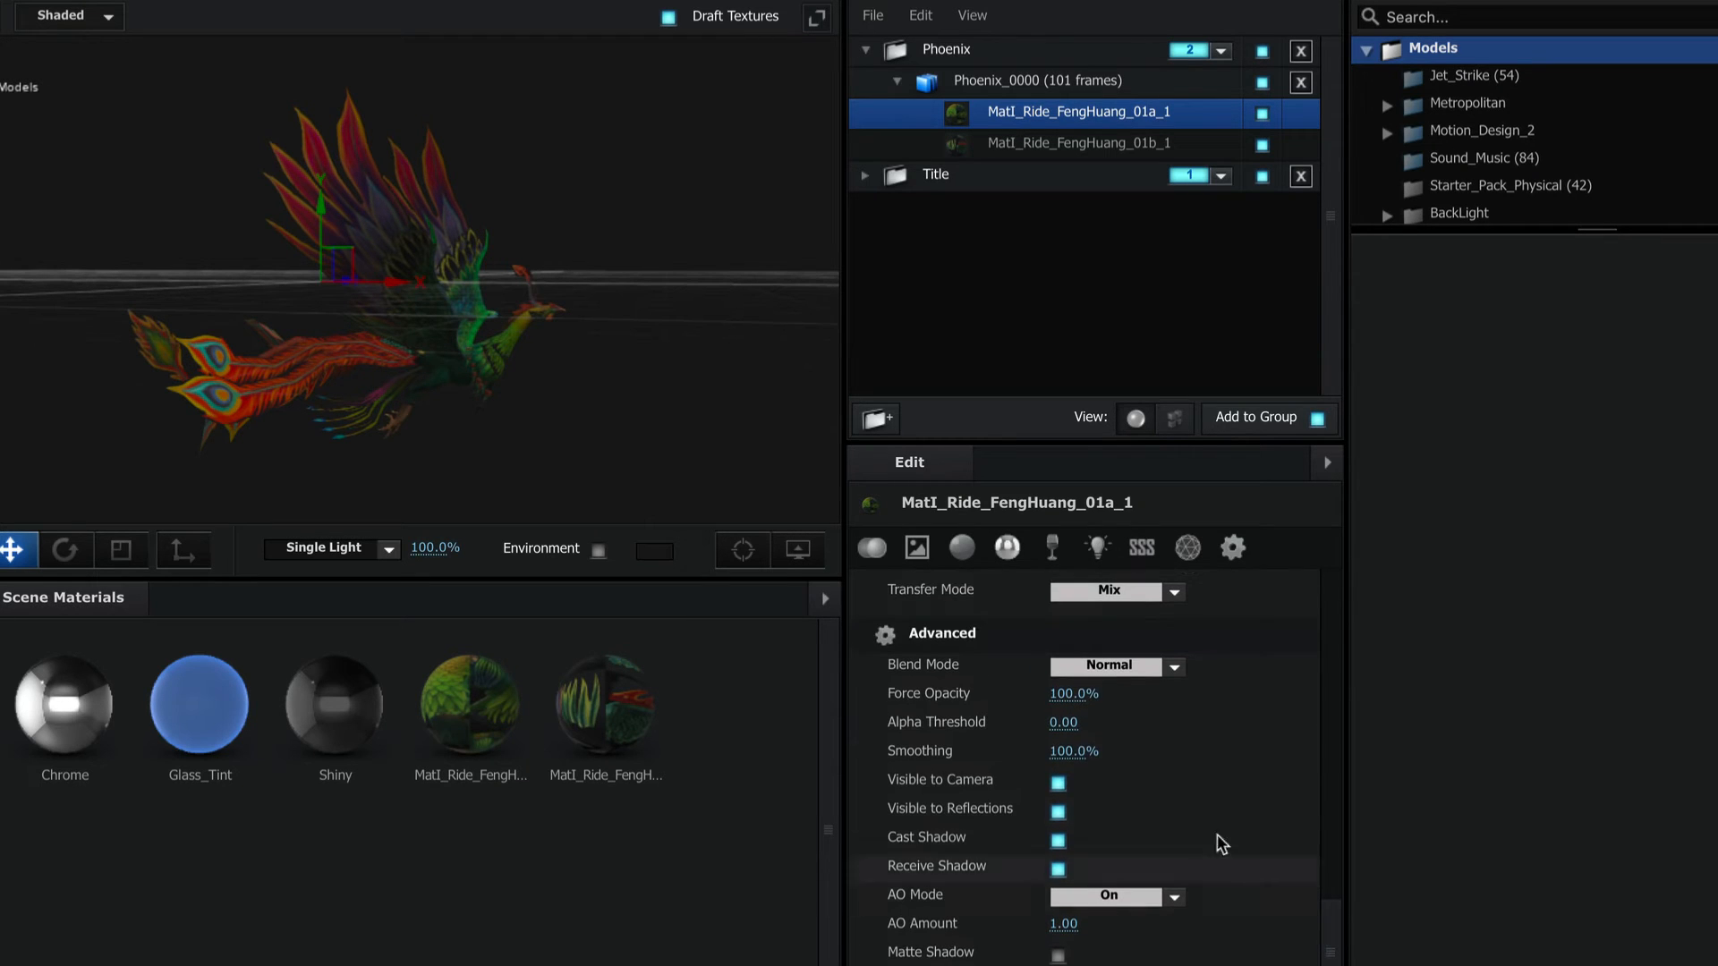
pyautogui.moveTo(1051, 717); pyautogui.dragTo(1088, 723)
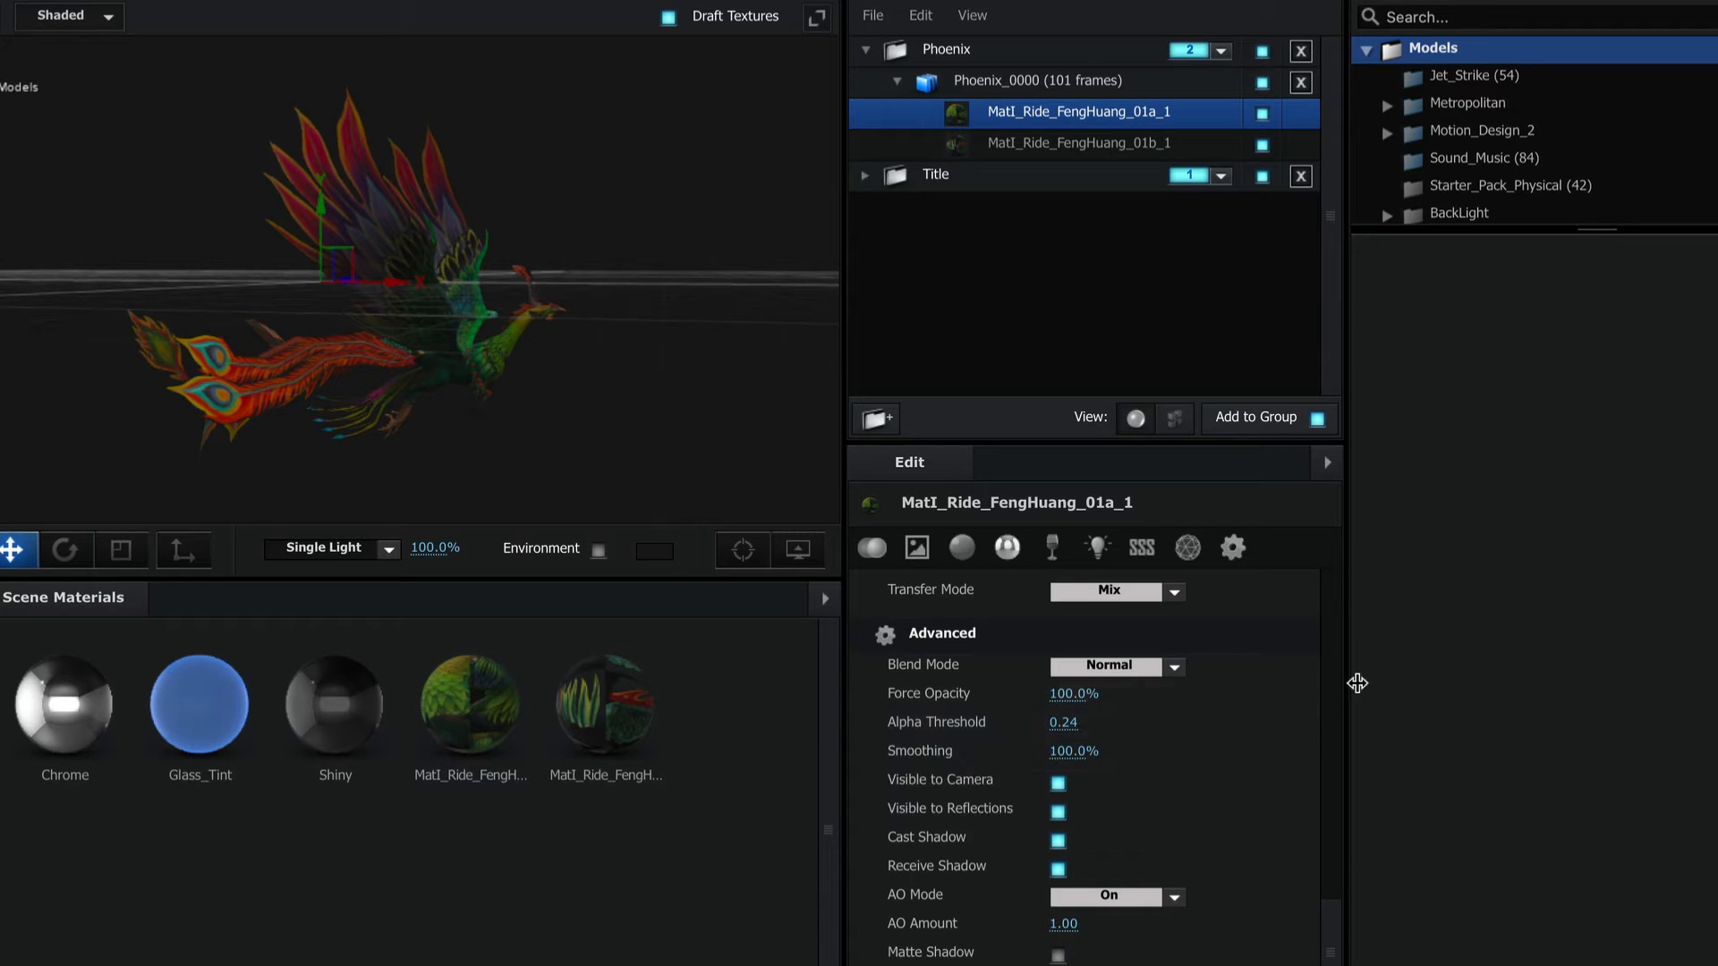
# Step: Enable Use Diffuse Color under Illumination for both phoenix materials and accept the scene setup
pyautogui.moveTo(1332, 930); pyautogui.dragTo(1346, 750)
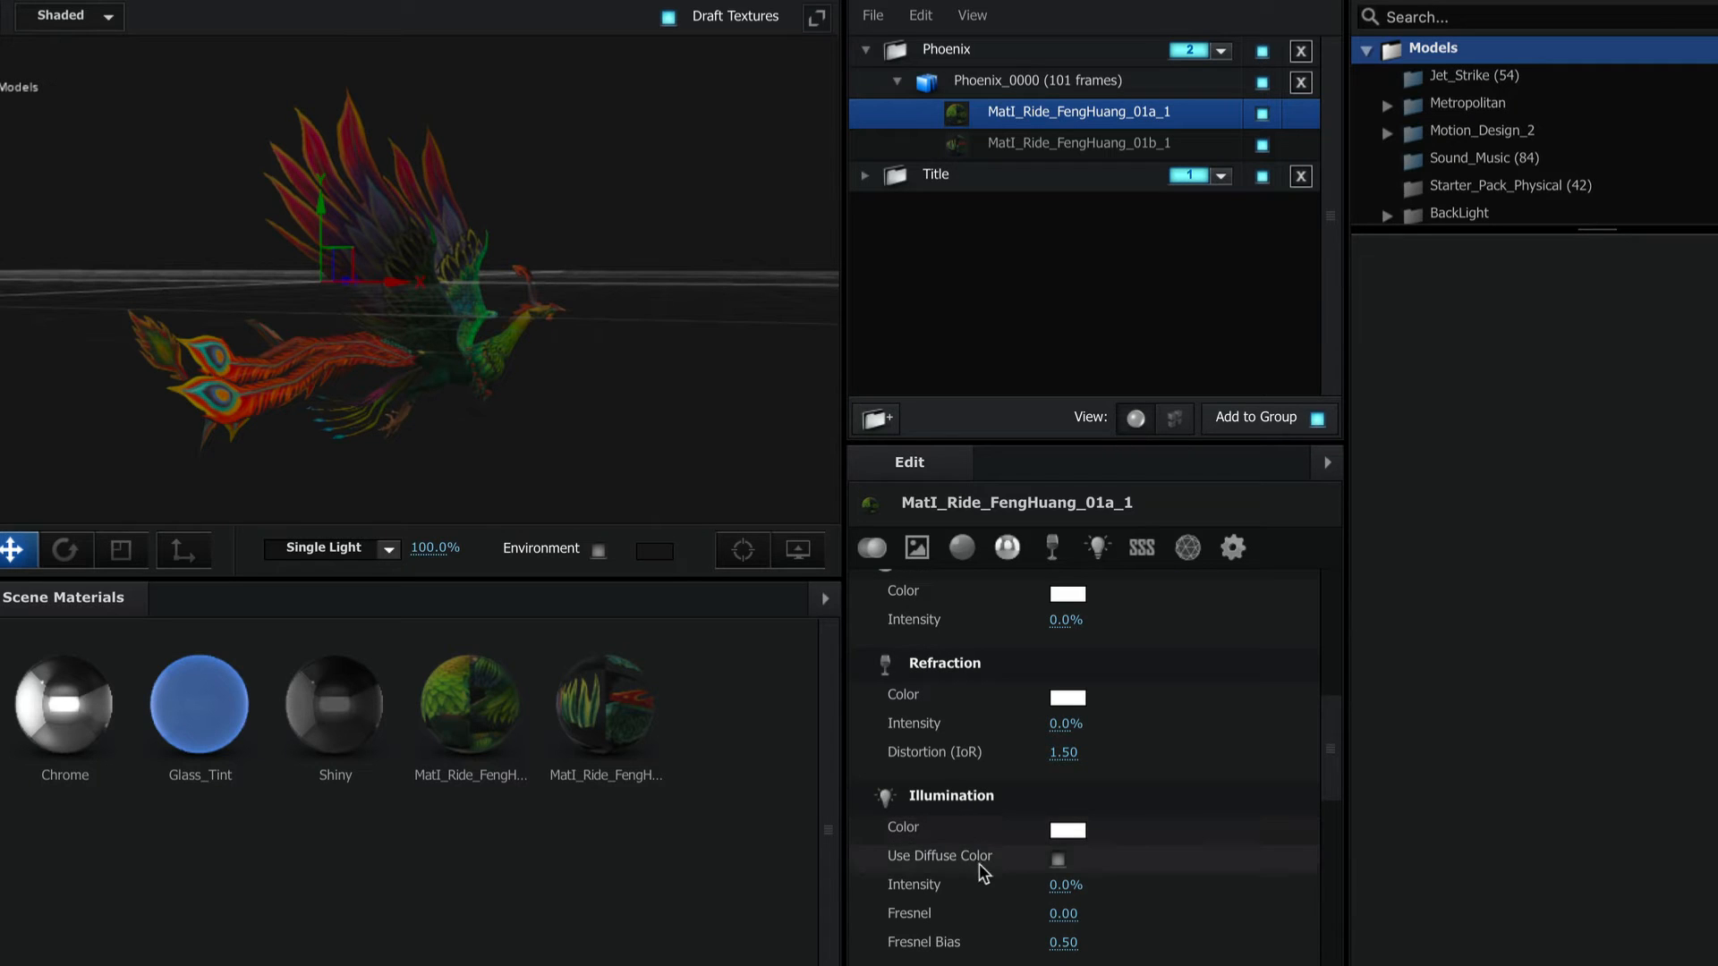
pyautogui.click(1059, 860)
pyautogui.click(1035, 143)
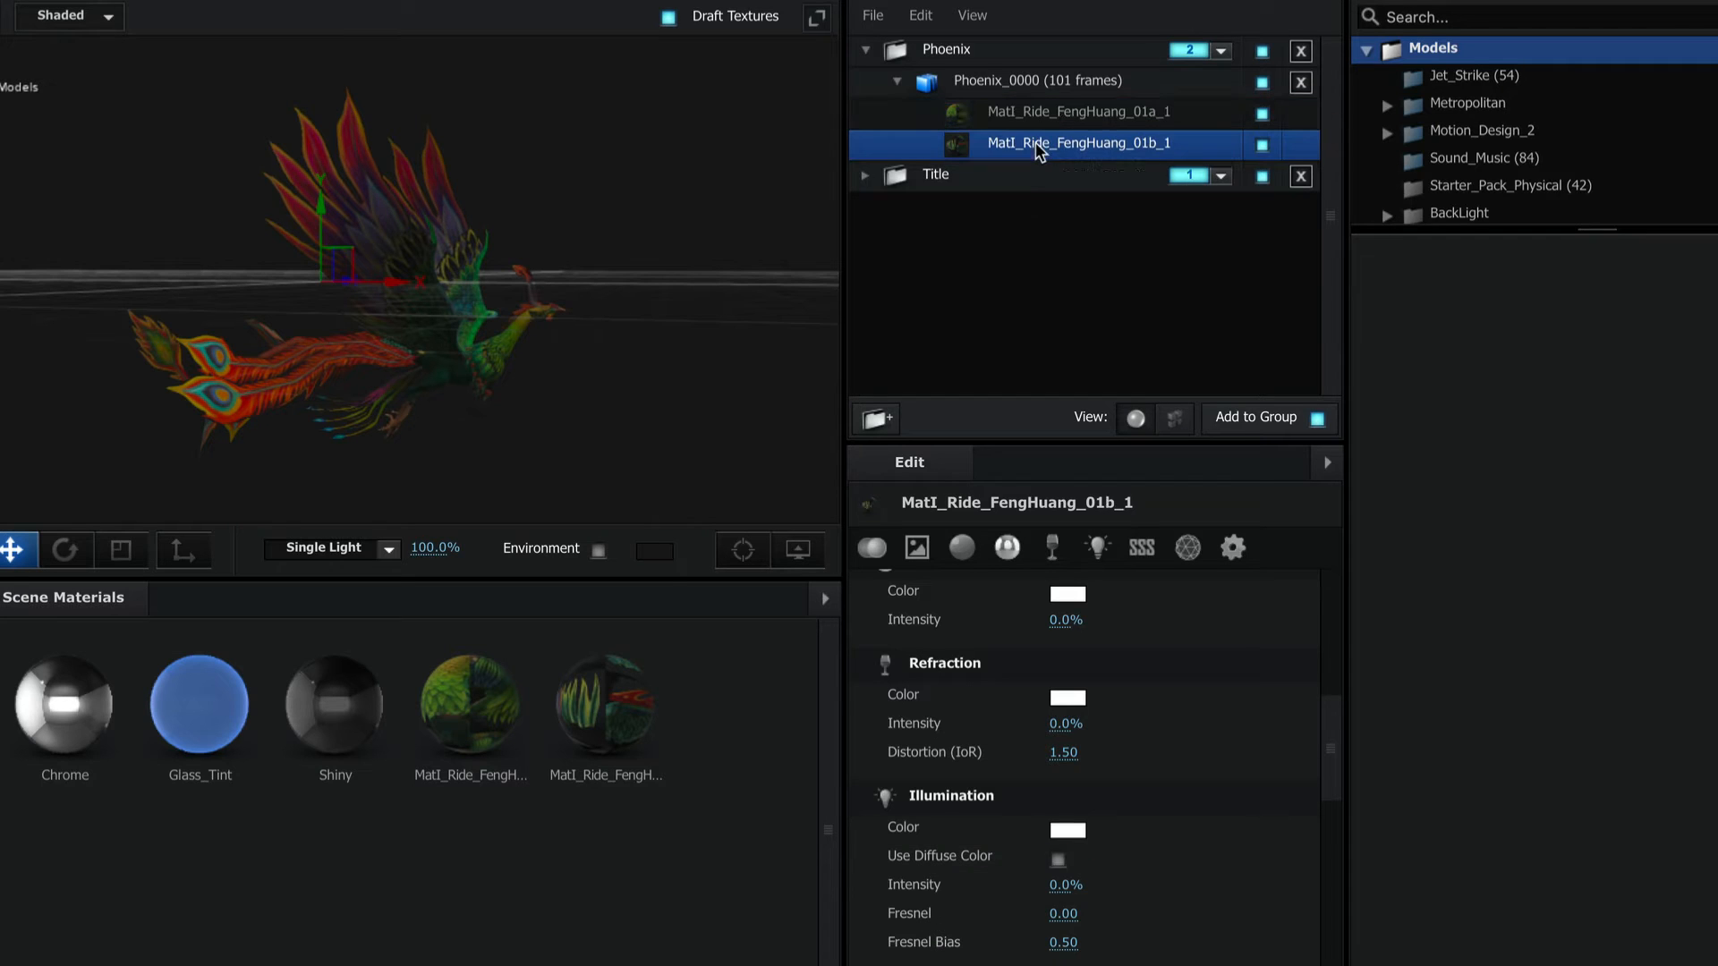
pyautogui.click(1059, 860)
pyautogui.moveTo(414, 326); pyautogui.dragTo(346, 379)
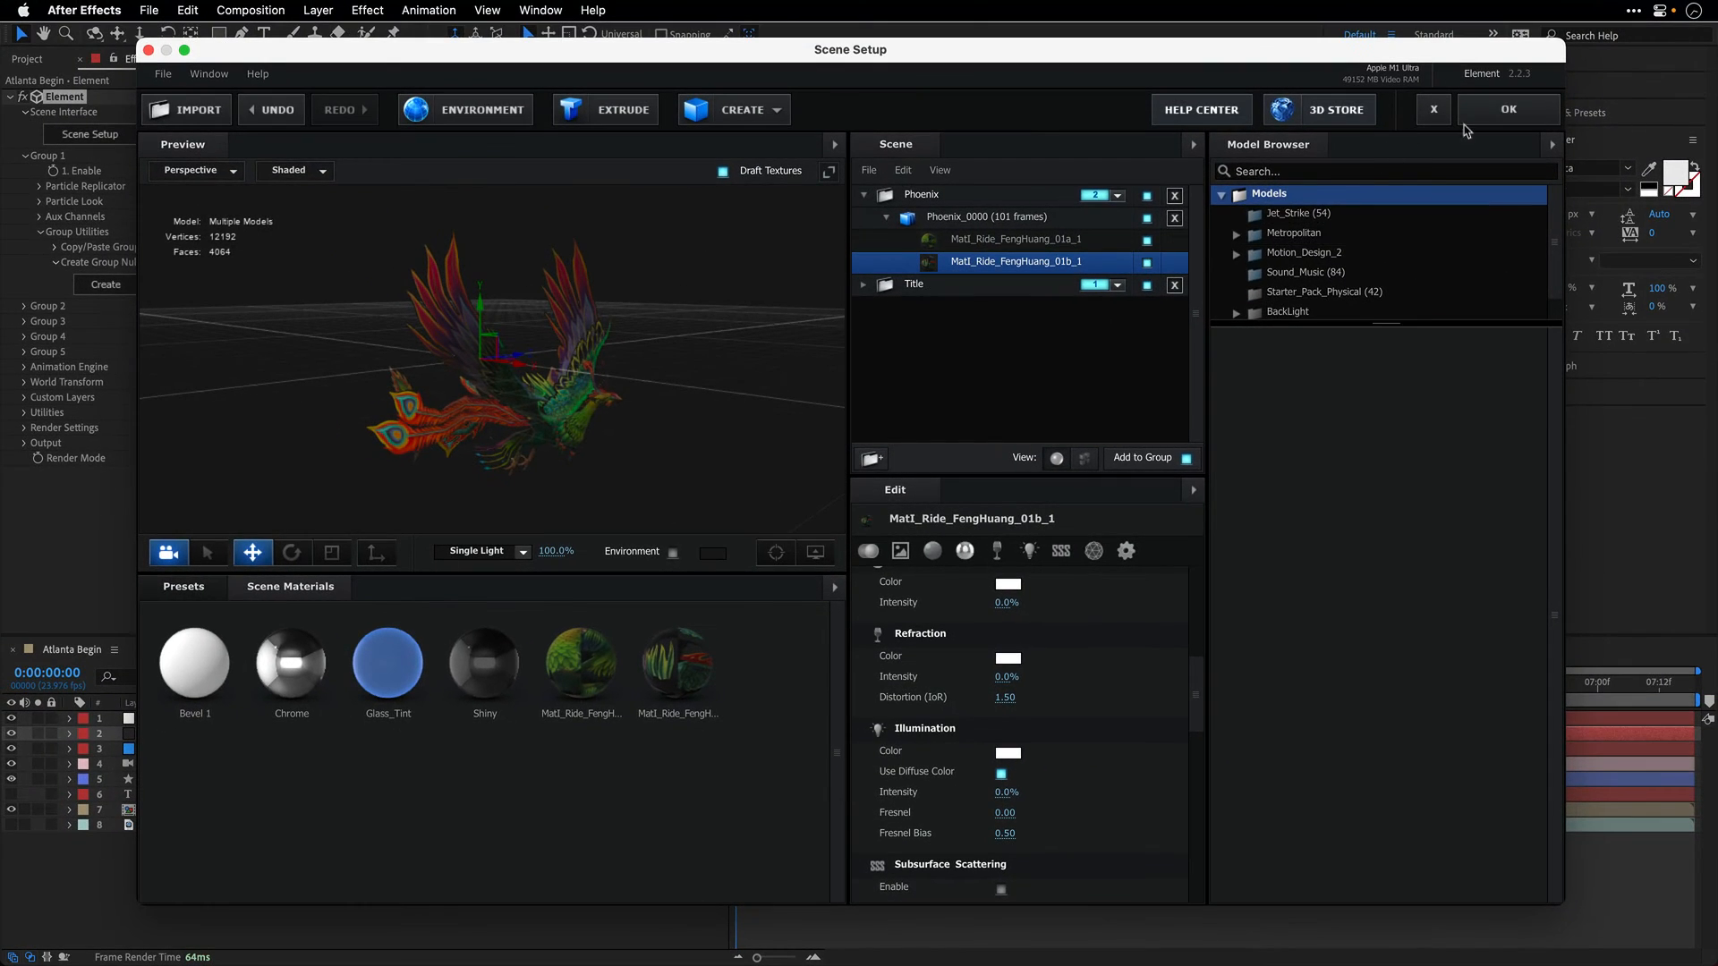
pyautogui.click(1472, 118)
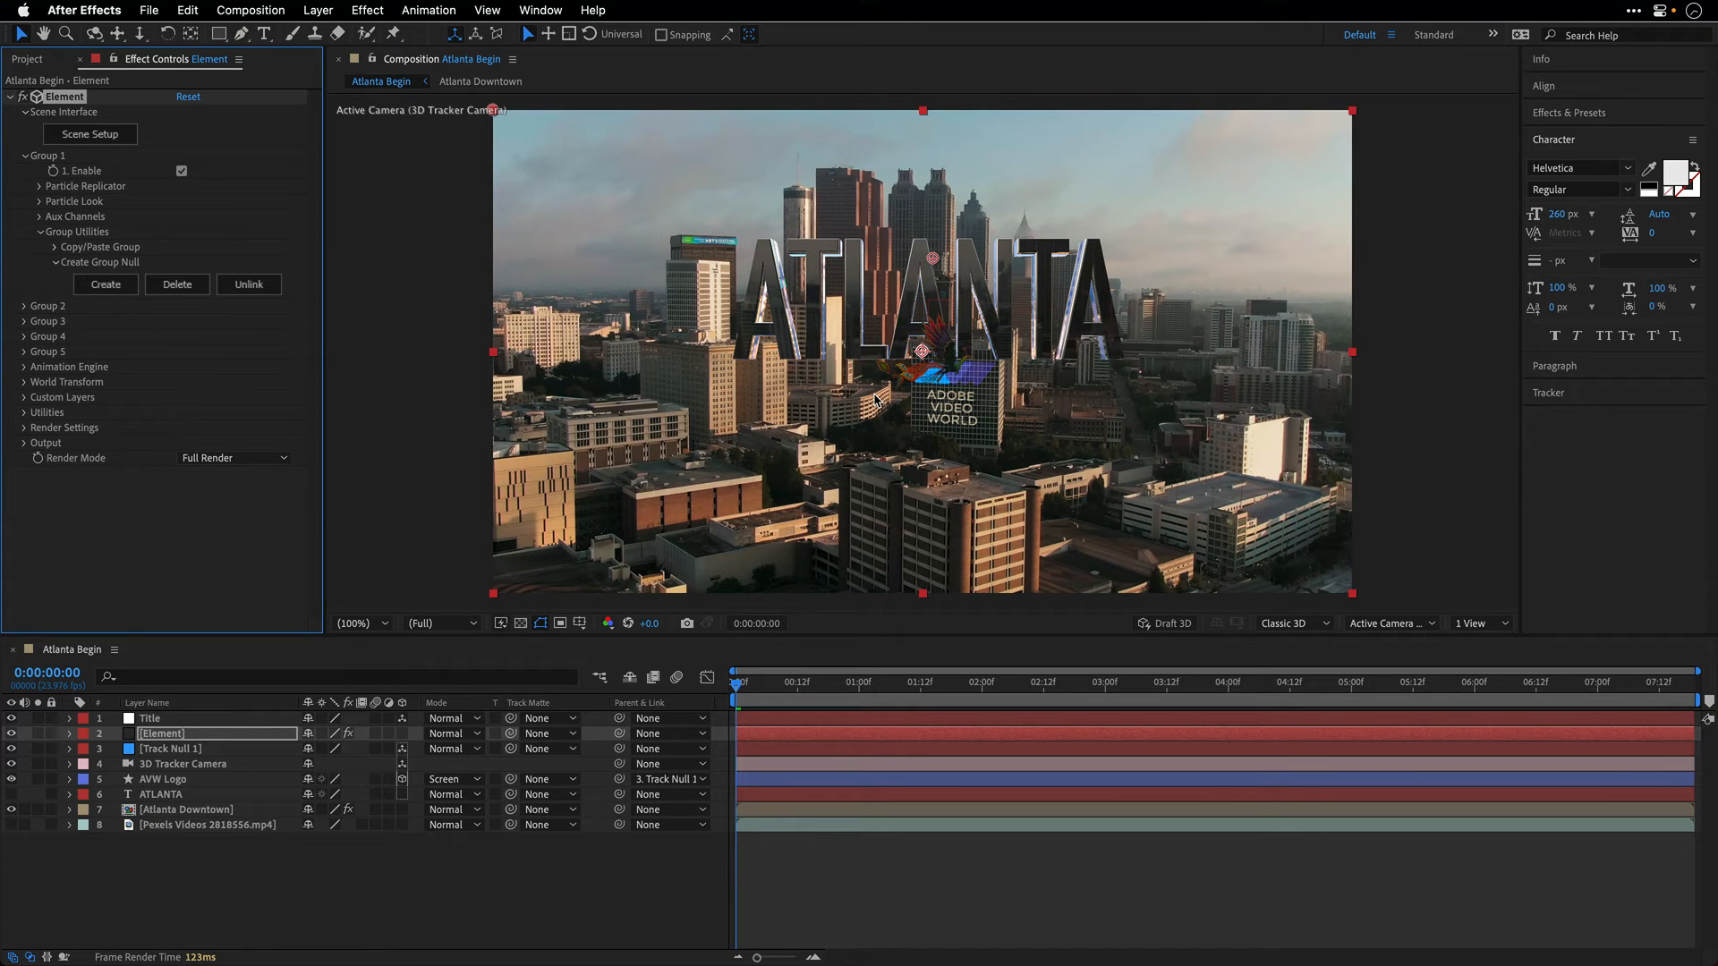
# Step: Save the project and preview the composition from its first frame
pyautogui.press('super+s')
pyautogui.moveTo(738, 686)
pyautogui.mouseDown()
pyautogui.moveTo(859, 689)
pyautogui.moveTo(716, 689)
pyautogui.mouseUp()
pyautogui.press('space')
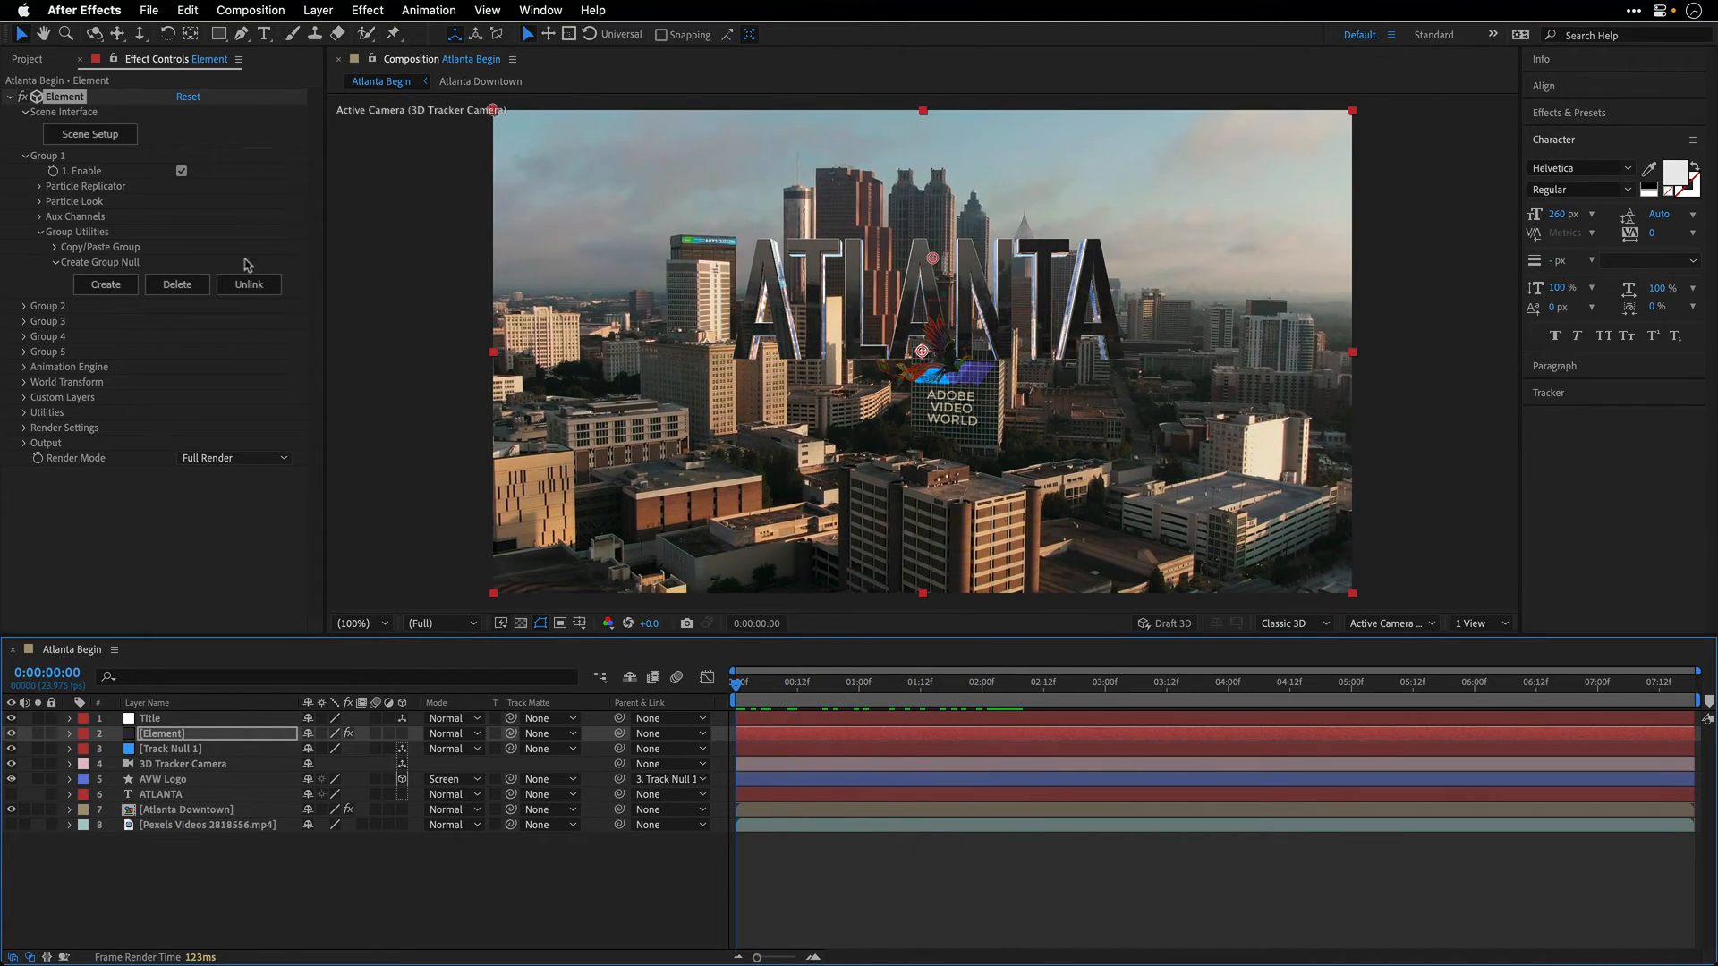
# Step: Create a group null for Group 2 of the Element effect and rename the null layer Phoenix
pyautogui.click(24, 156)
pyautogui.click(25, 170)
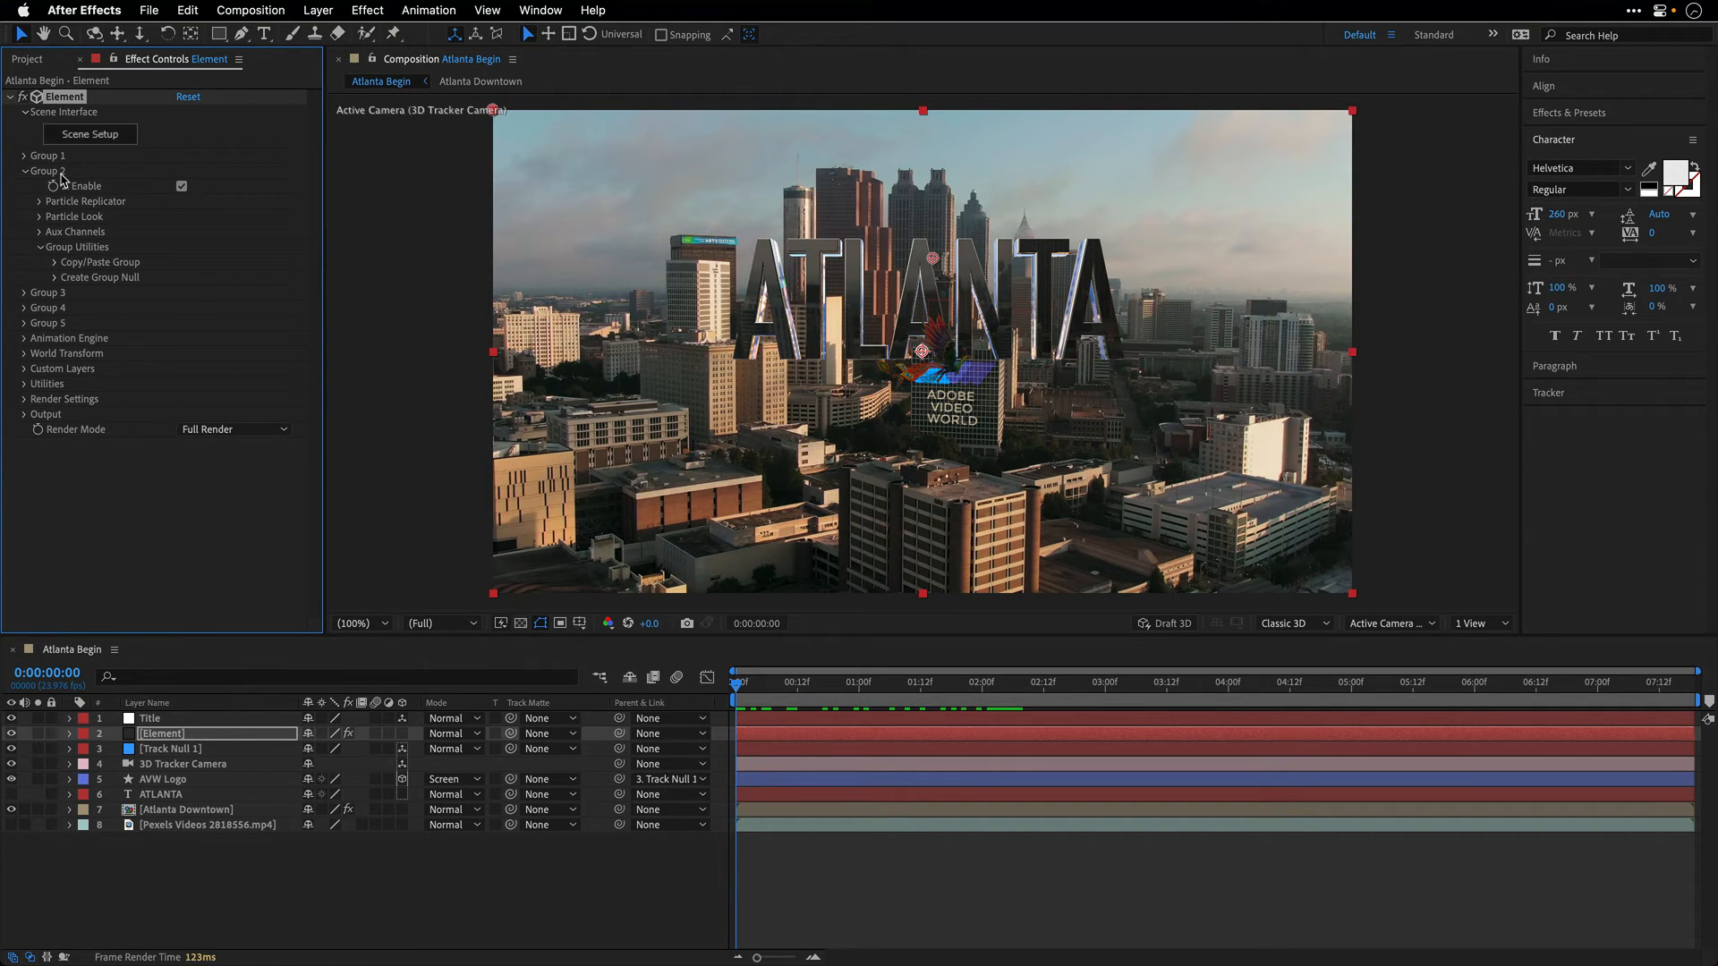
pyautogui.click(56, 278)
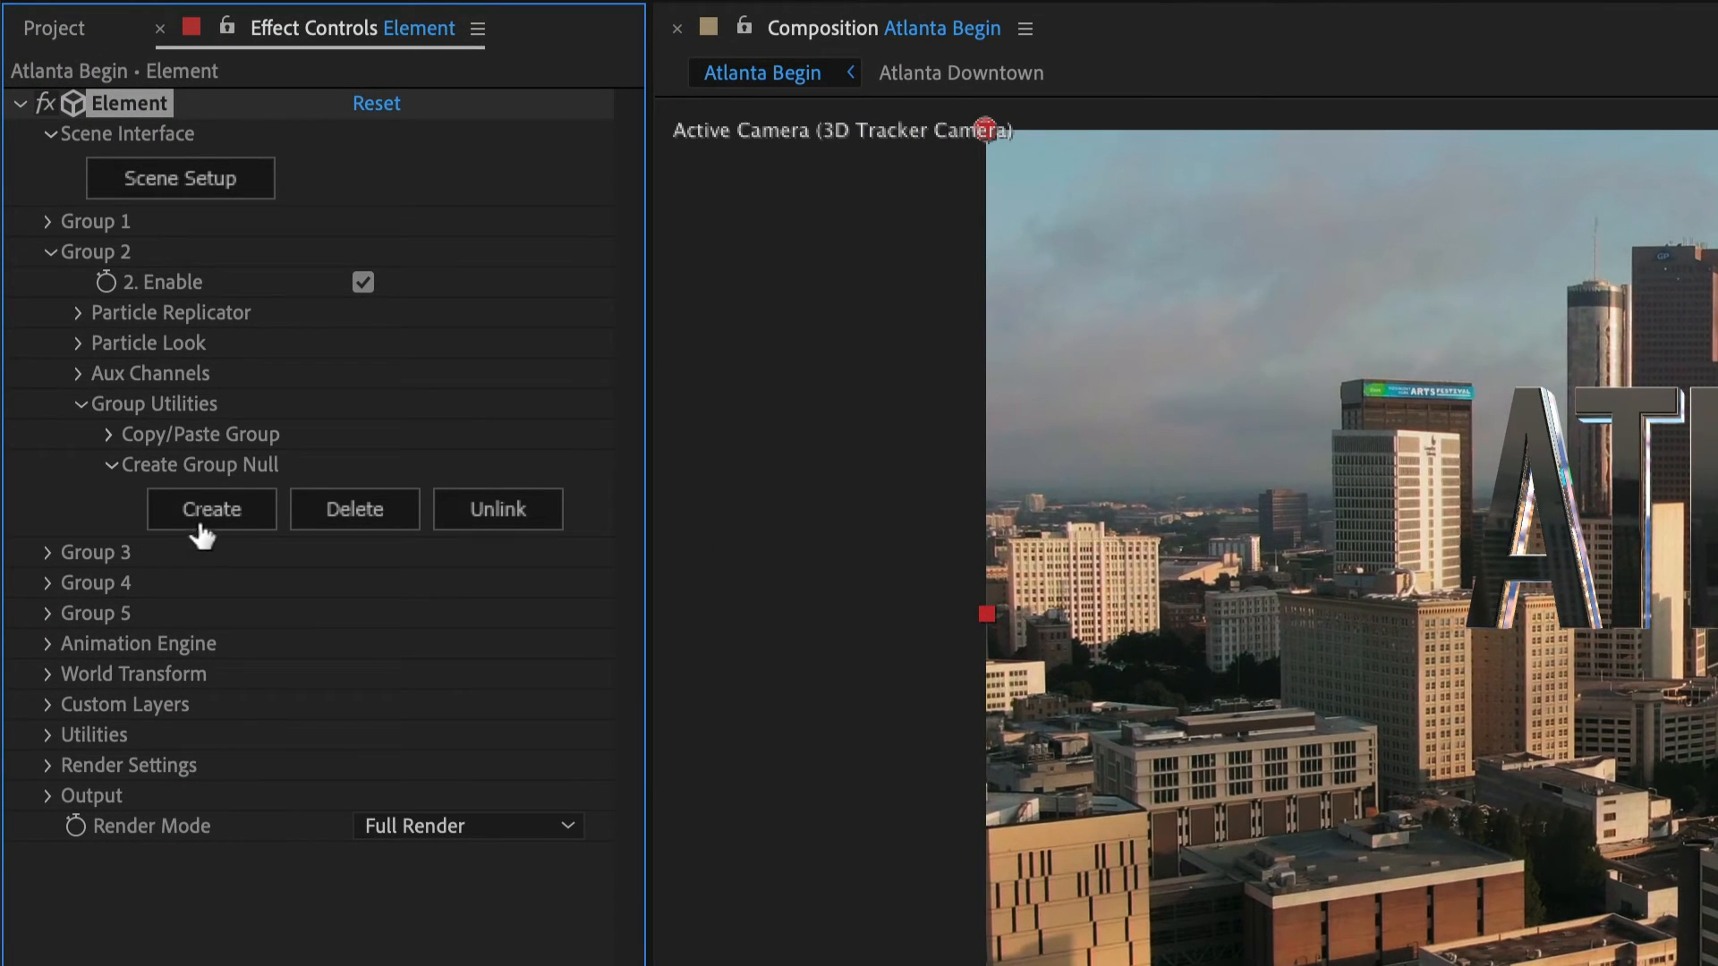
pyautogui.click(200, 523)
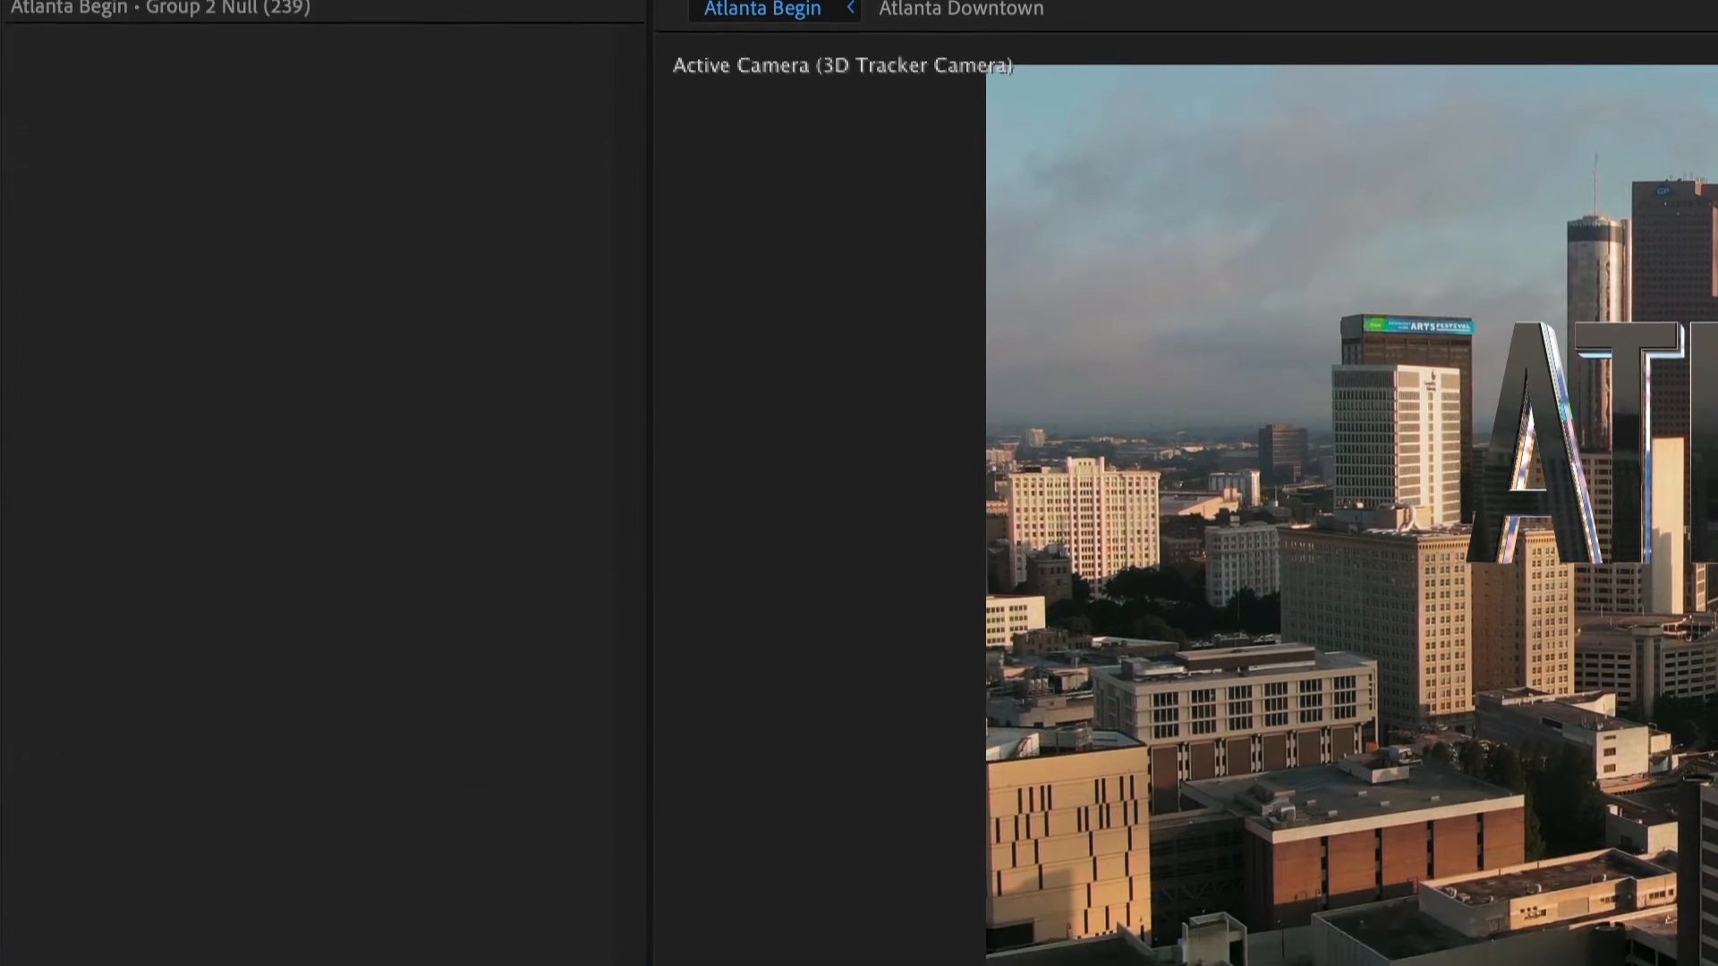
pyautogui.press('Return')
pyautogui.write('Phoenix')
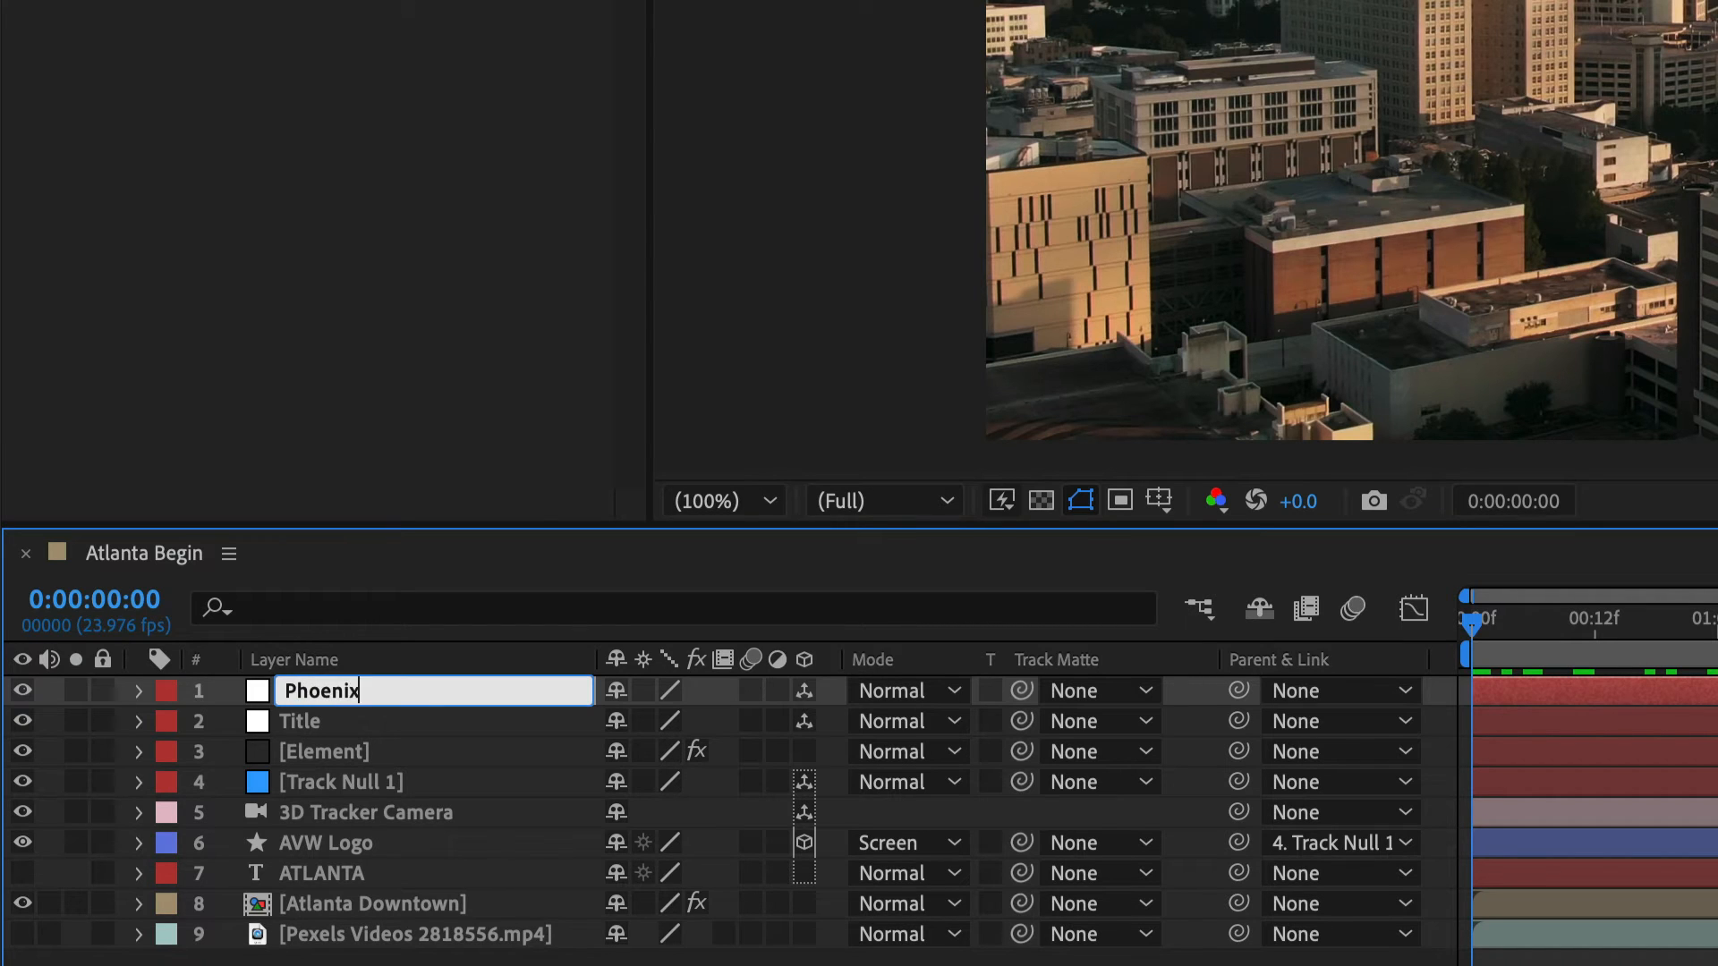
pyautogui.press('Return')
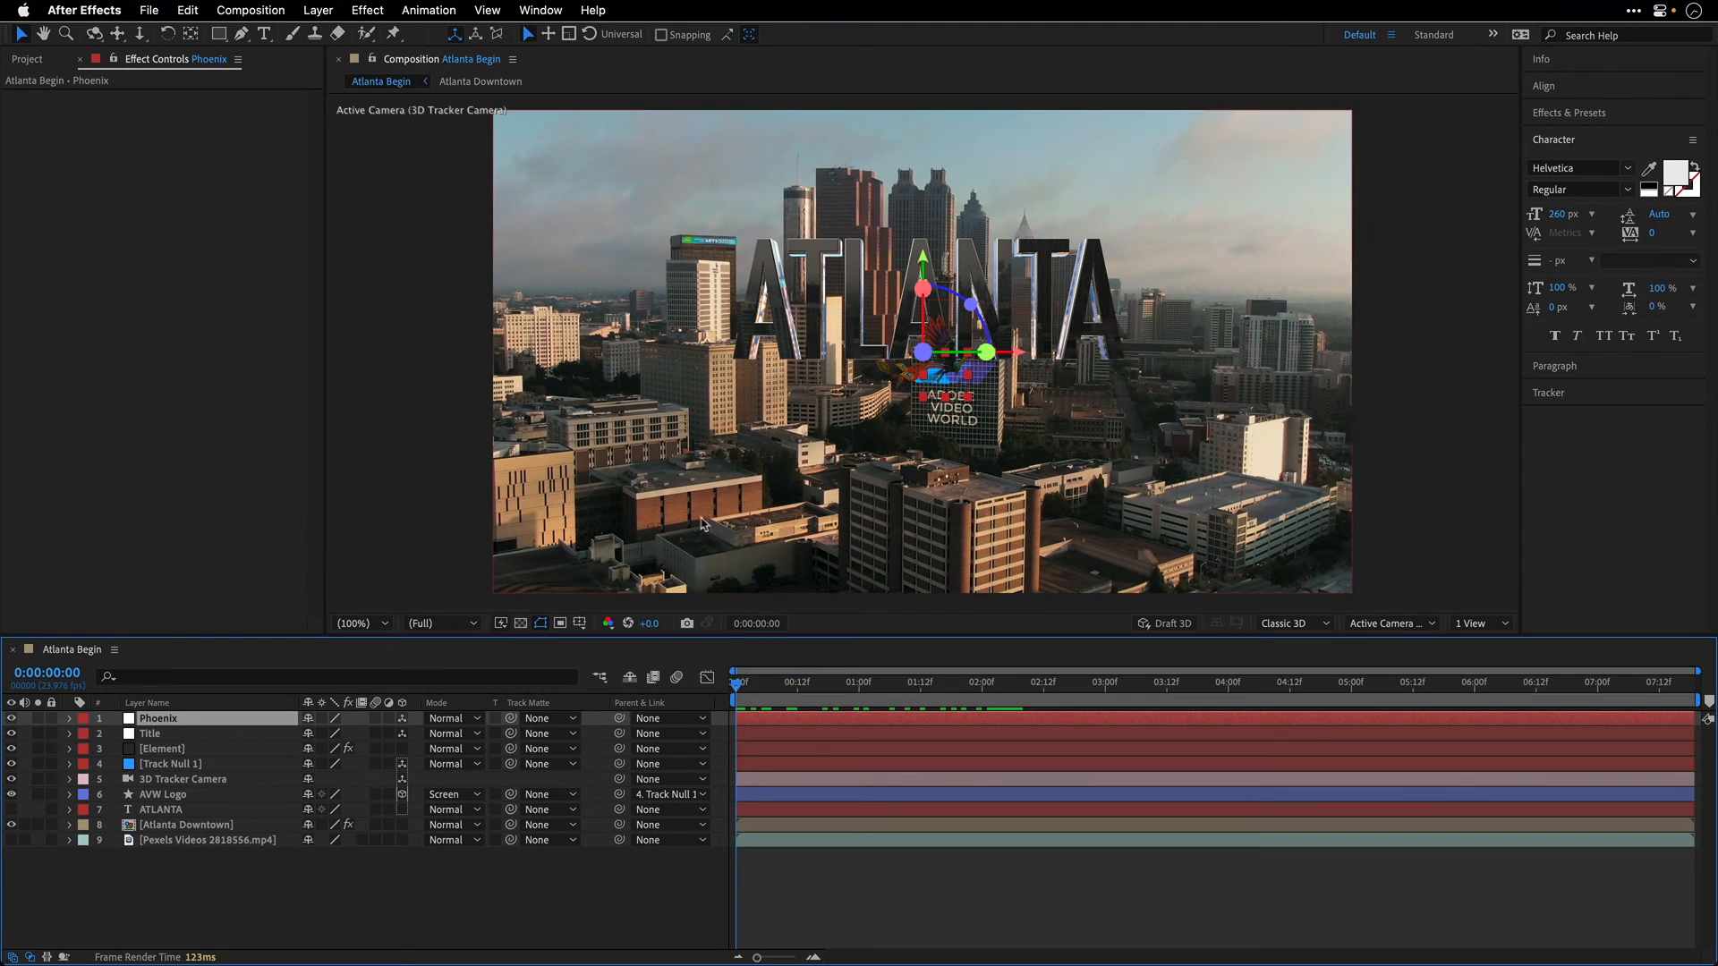
pyautogui.moveTo(1021, 353); pyautogui.dragTo(922, 358)
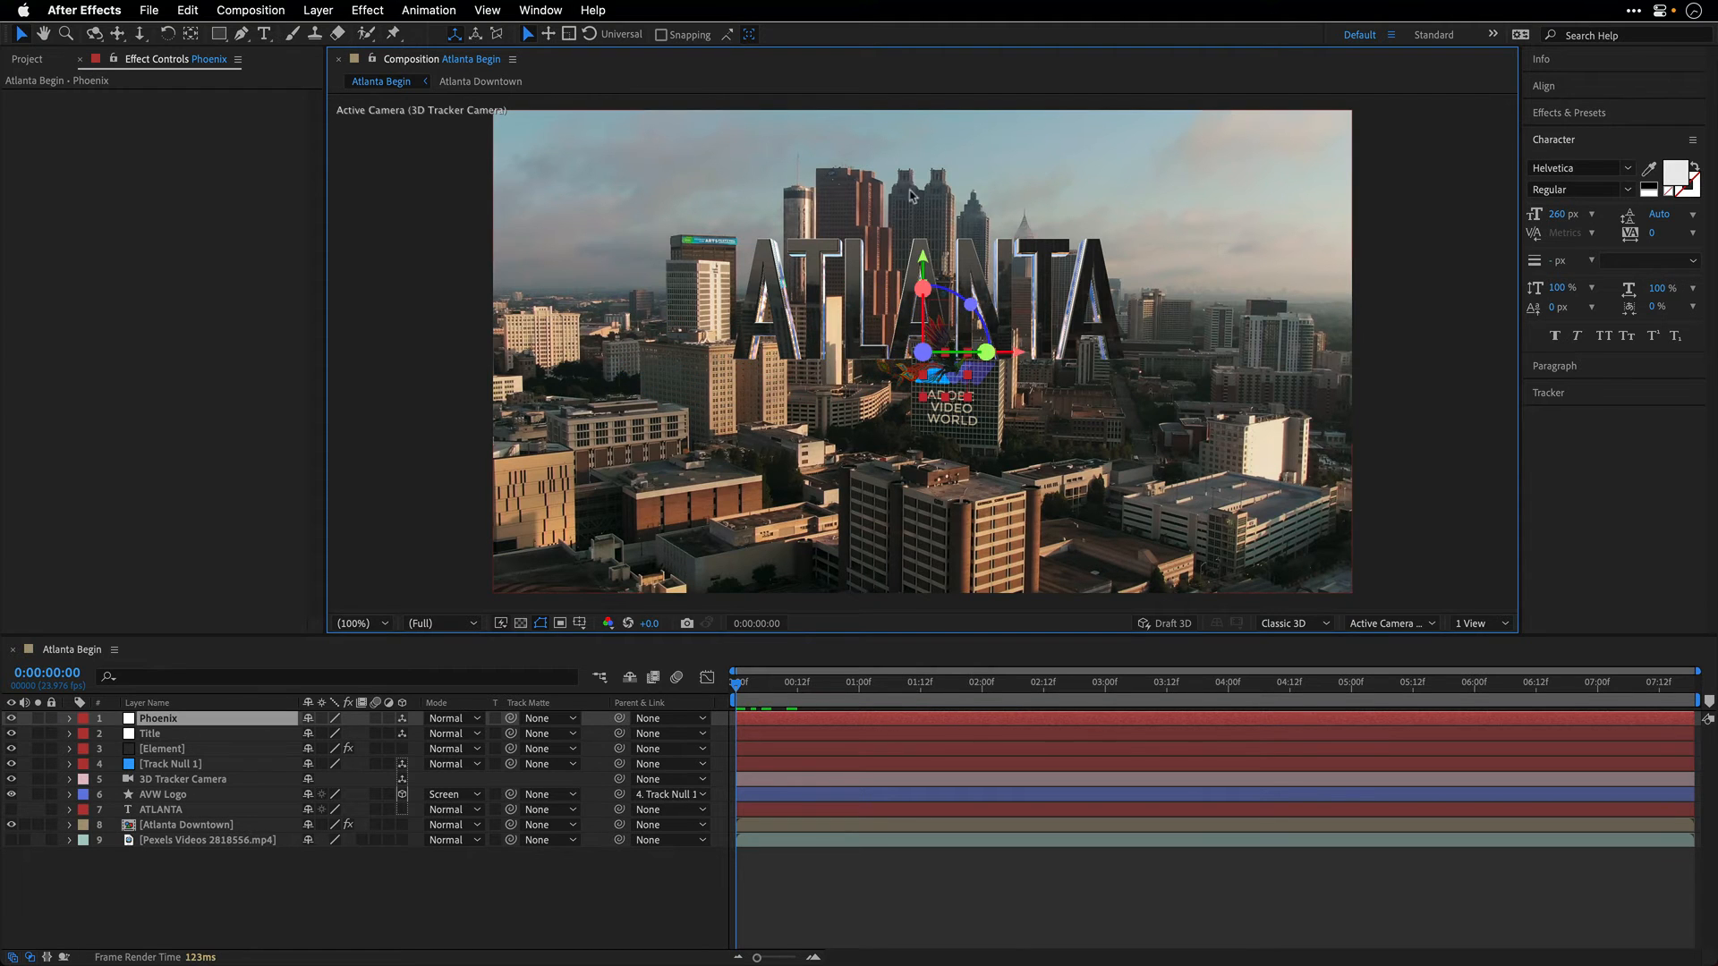
# Step: Enable Glow in the Render Settings of the Element layer's effect
pyautogui.click(161, 750)
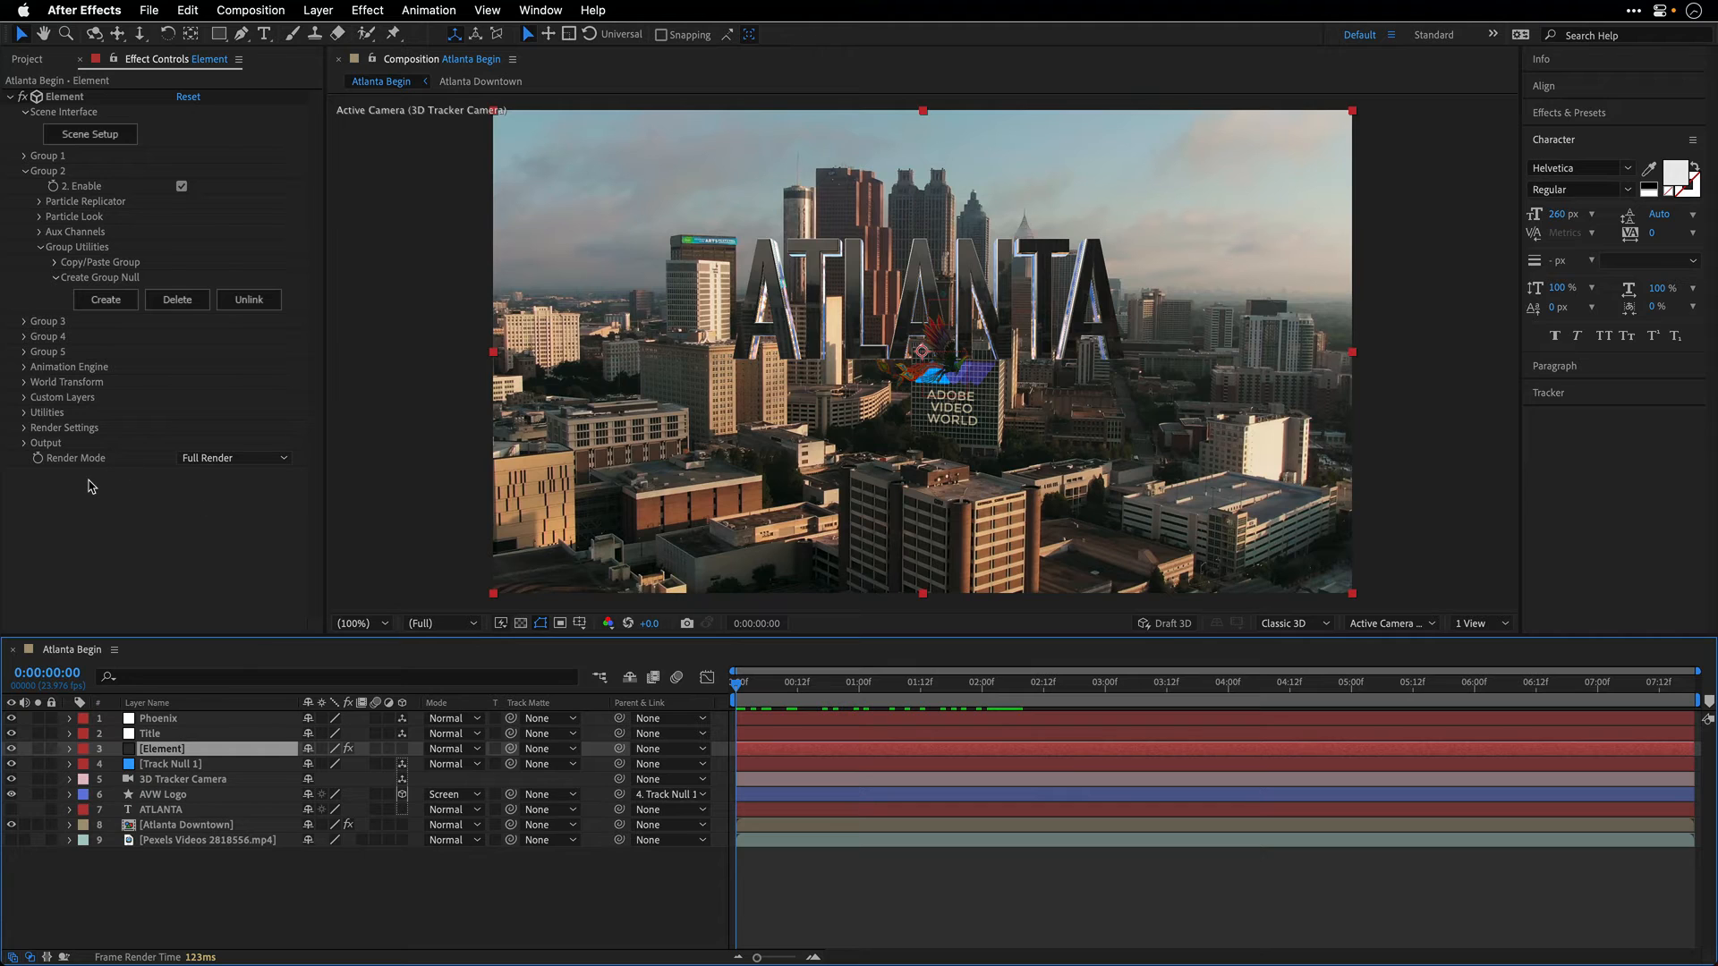
pyautogui.click(24, 429)
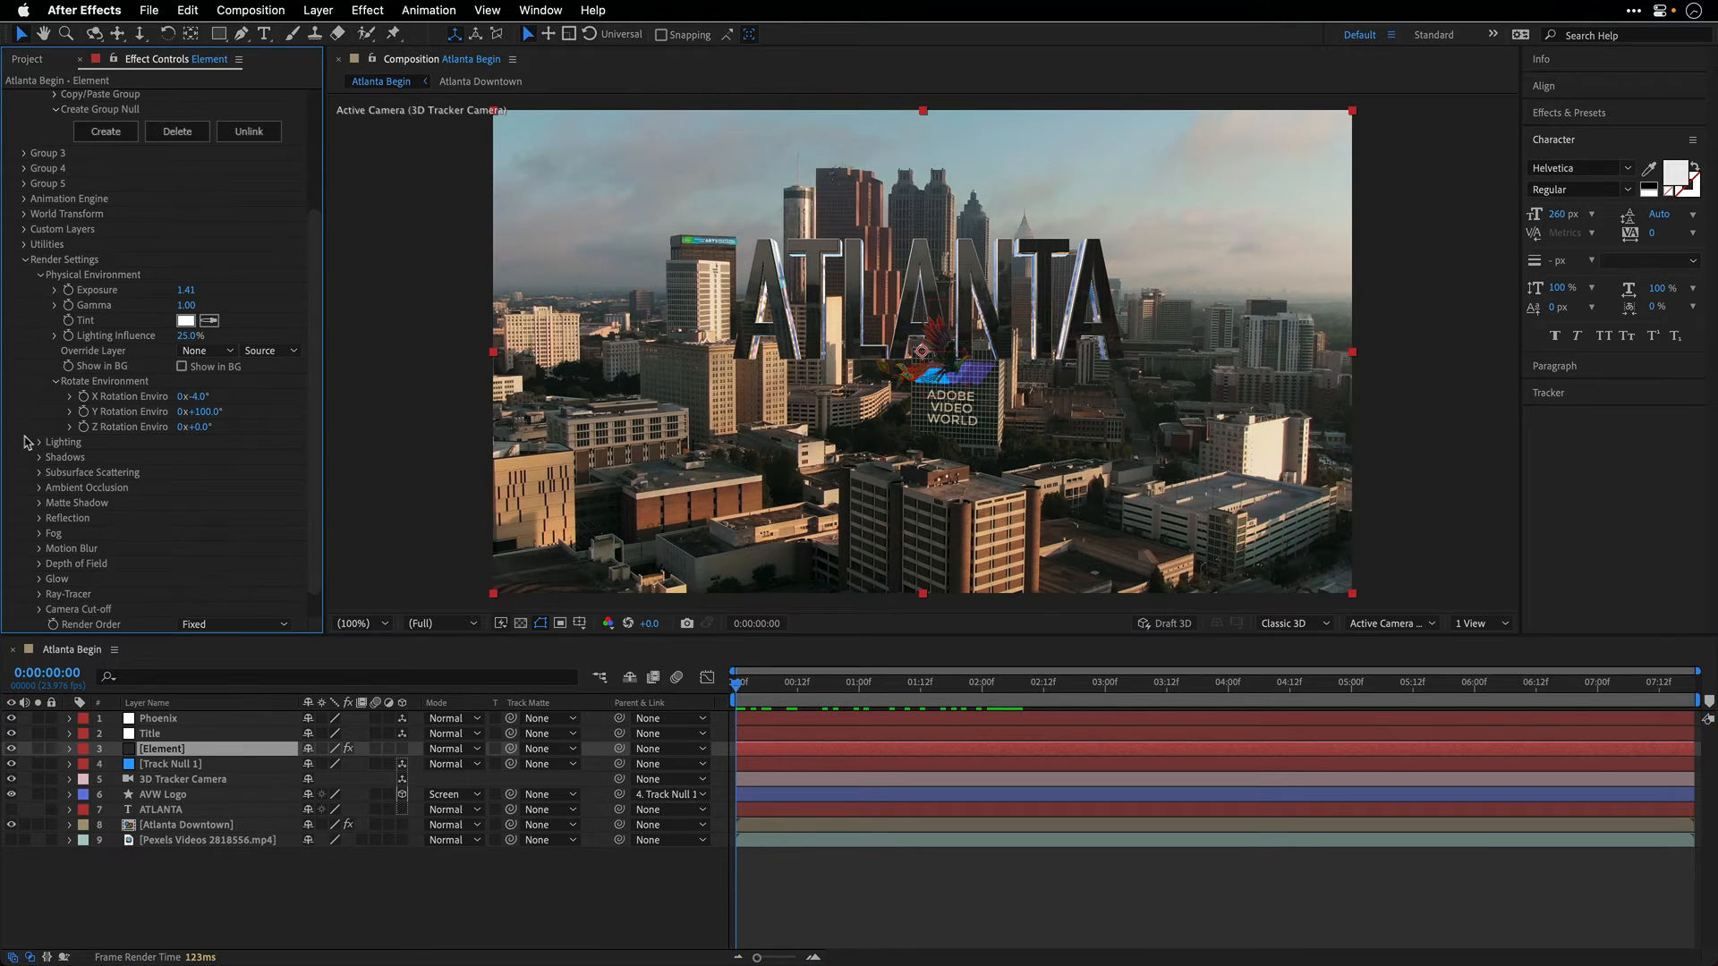
pyautogui.click(41, 276)
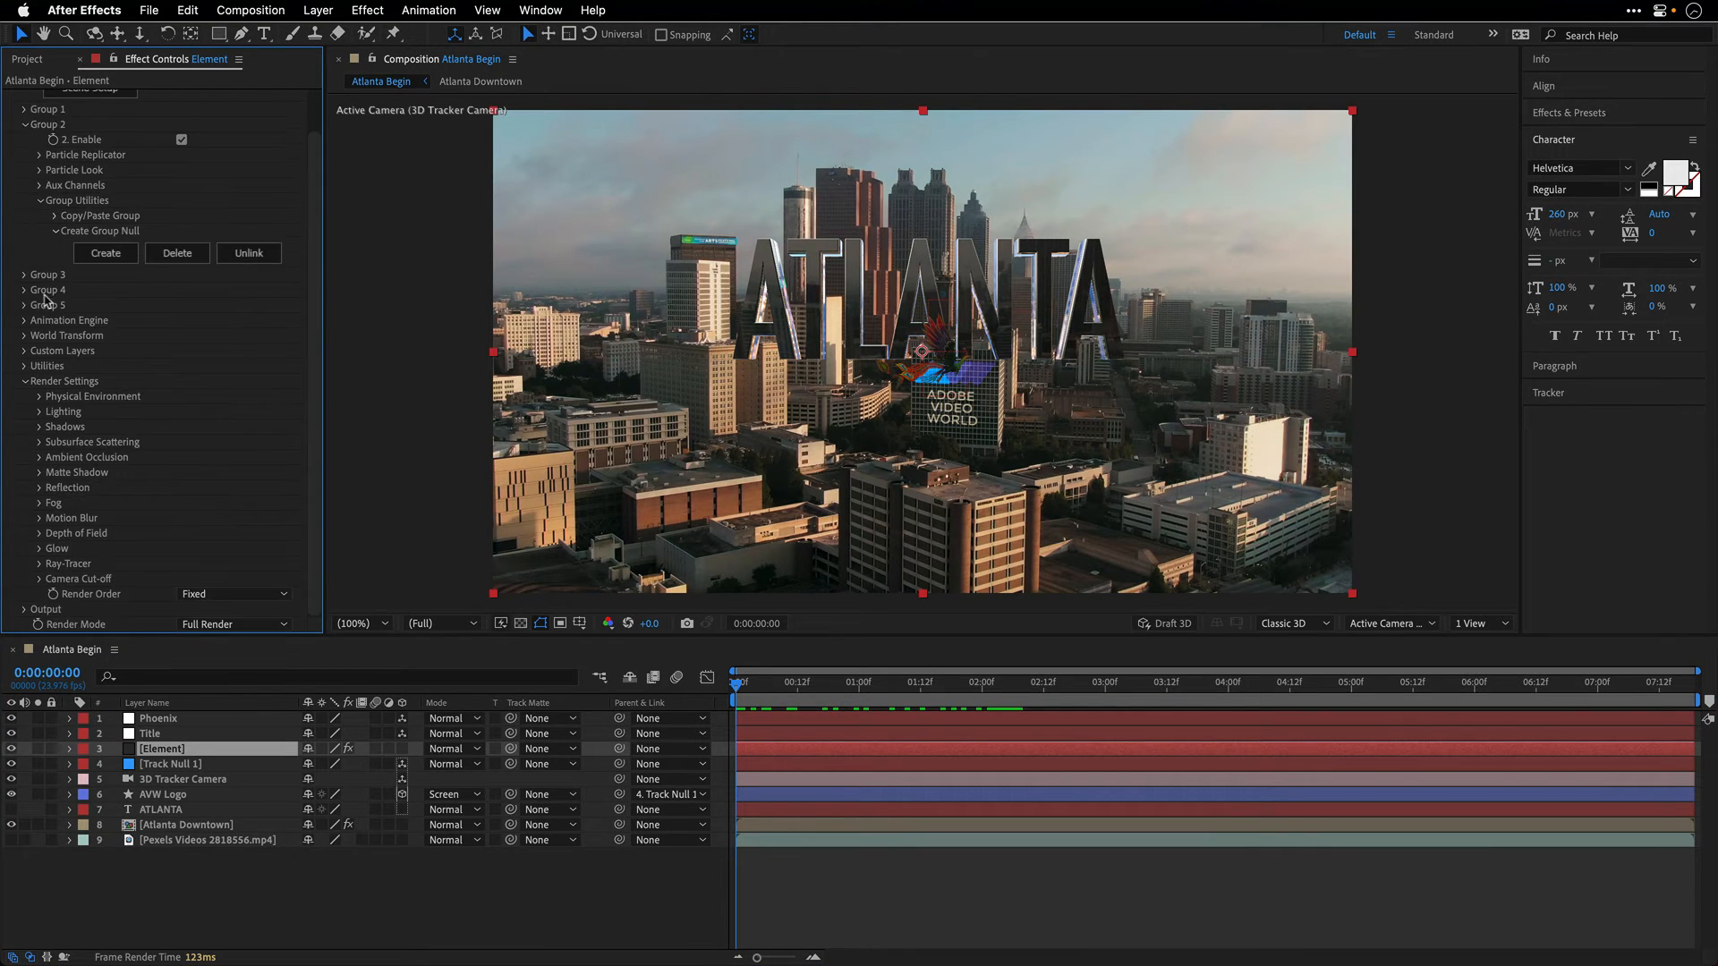
pyautogui.click(39, 549)
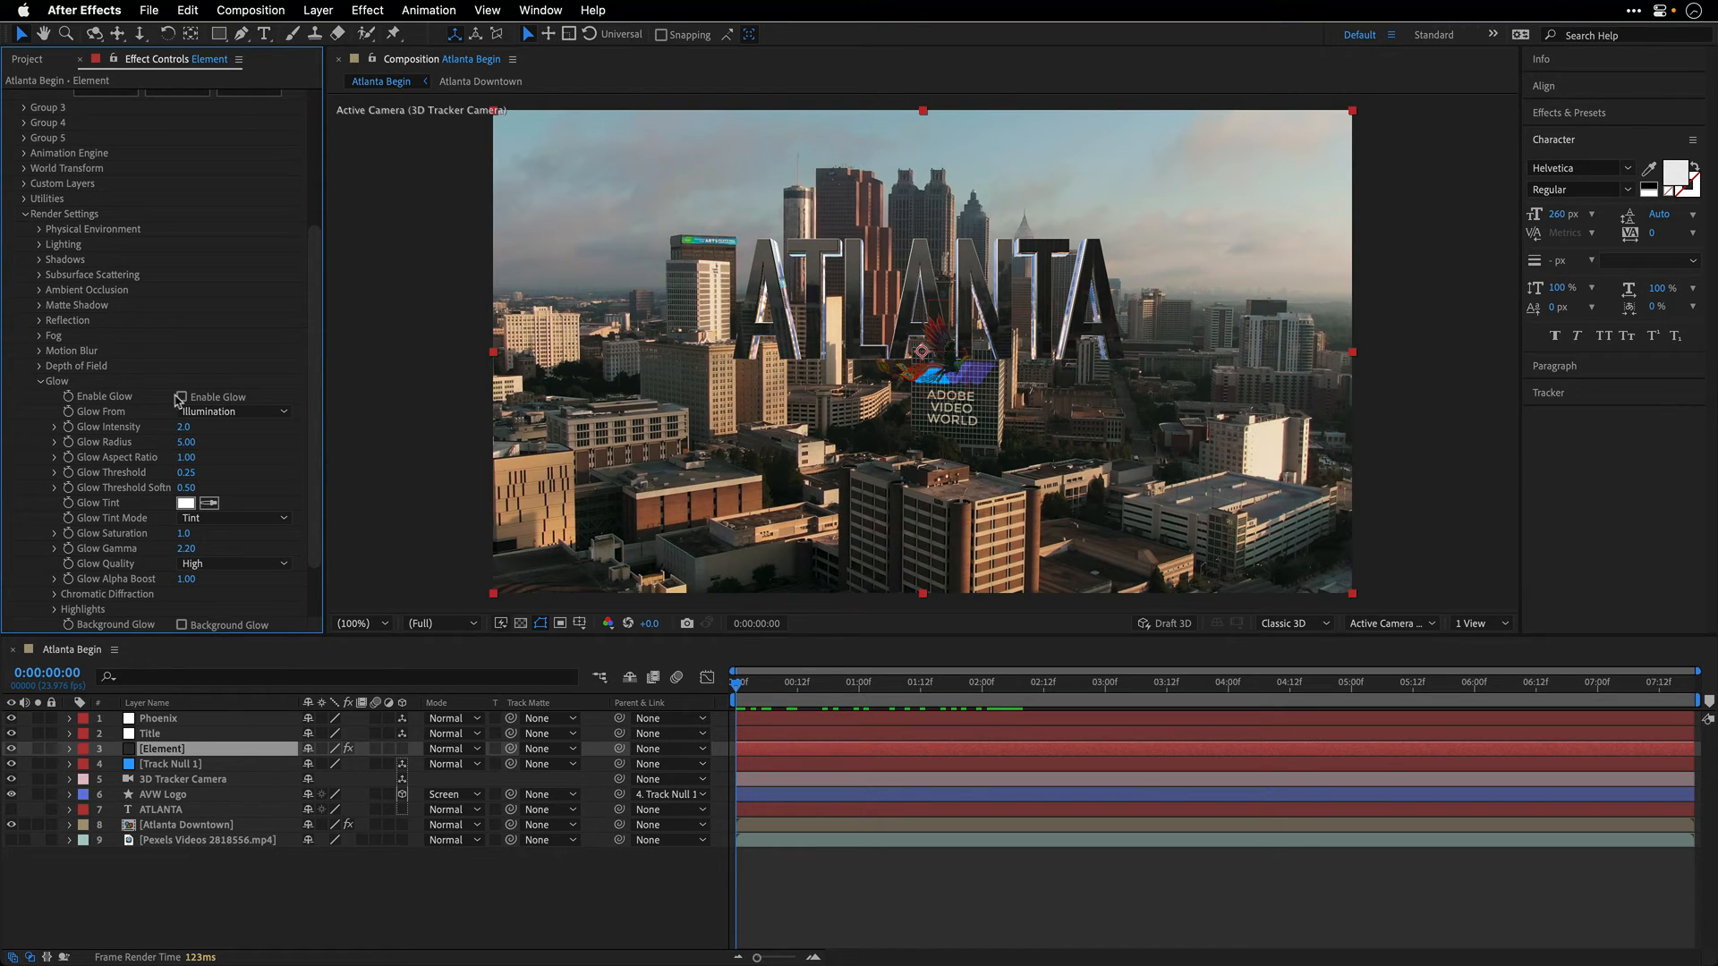
pyautogui.click(182, 397)
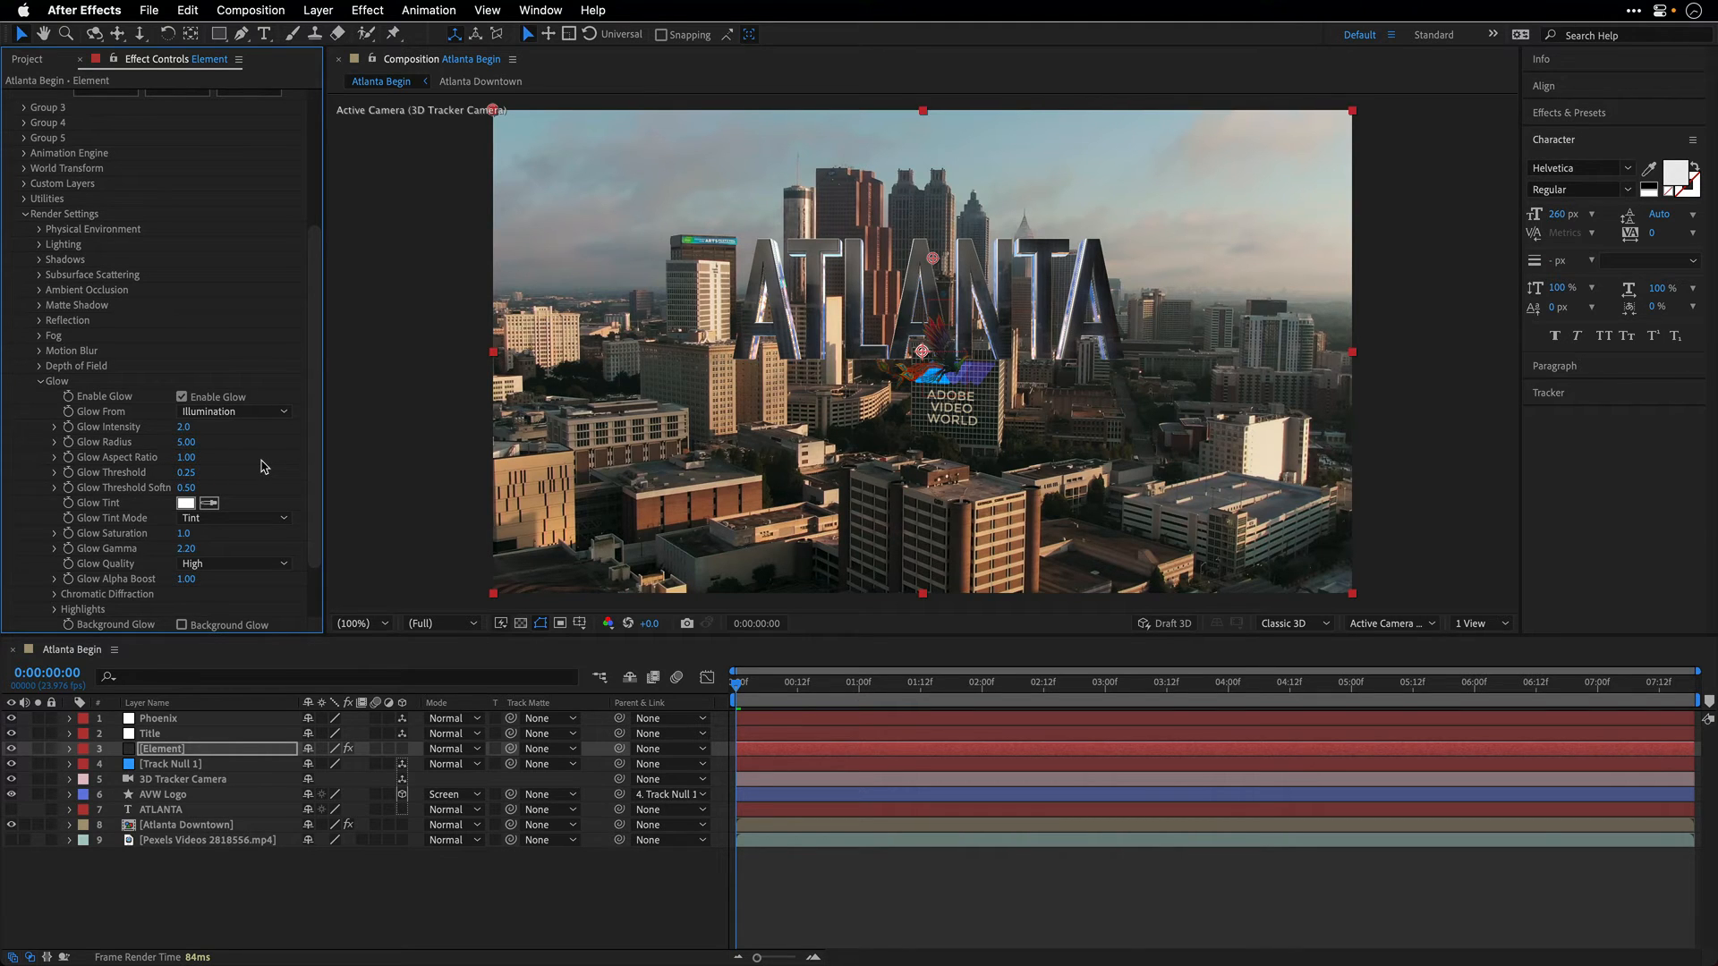
pyautogui.scroll(-1, 220, 286)
pyautogui.scroll(6, 219, 286)
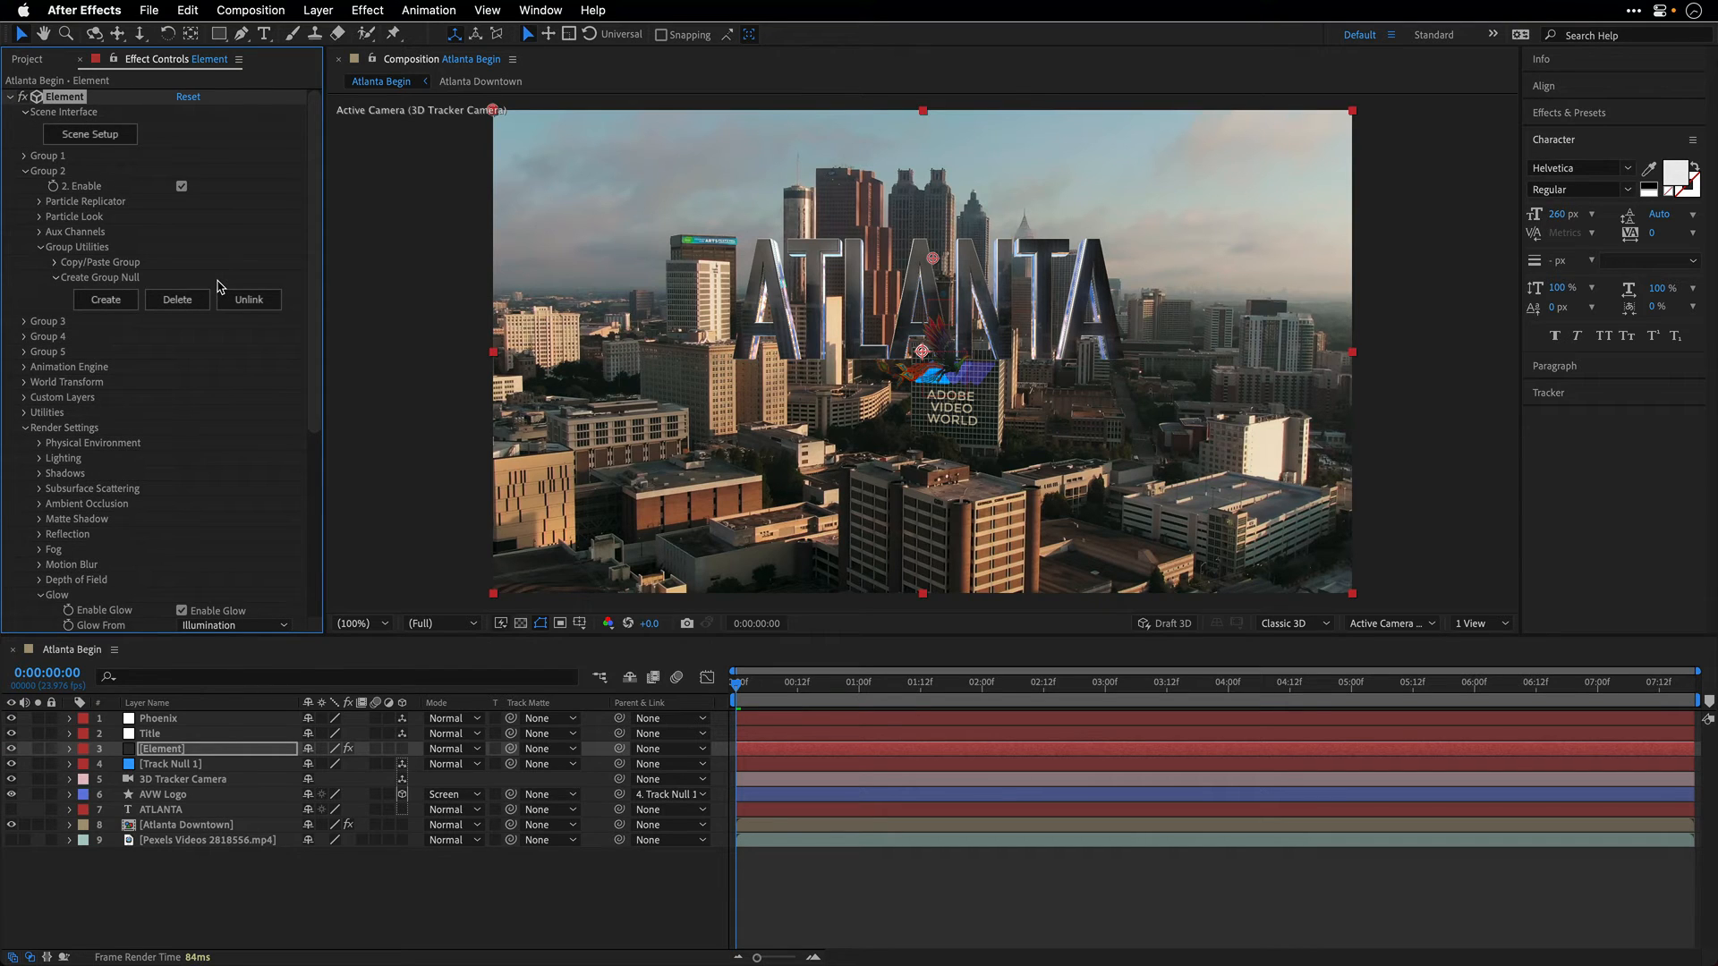
# Step: In the Element scene setup, set the Illumination Intensity of the title's Glass_Tint material to 50% and accept the setup
pyautogui.moveTo(754, 694); pyautogui.dragTo(931, 696)
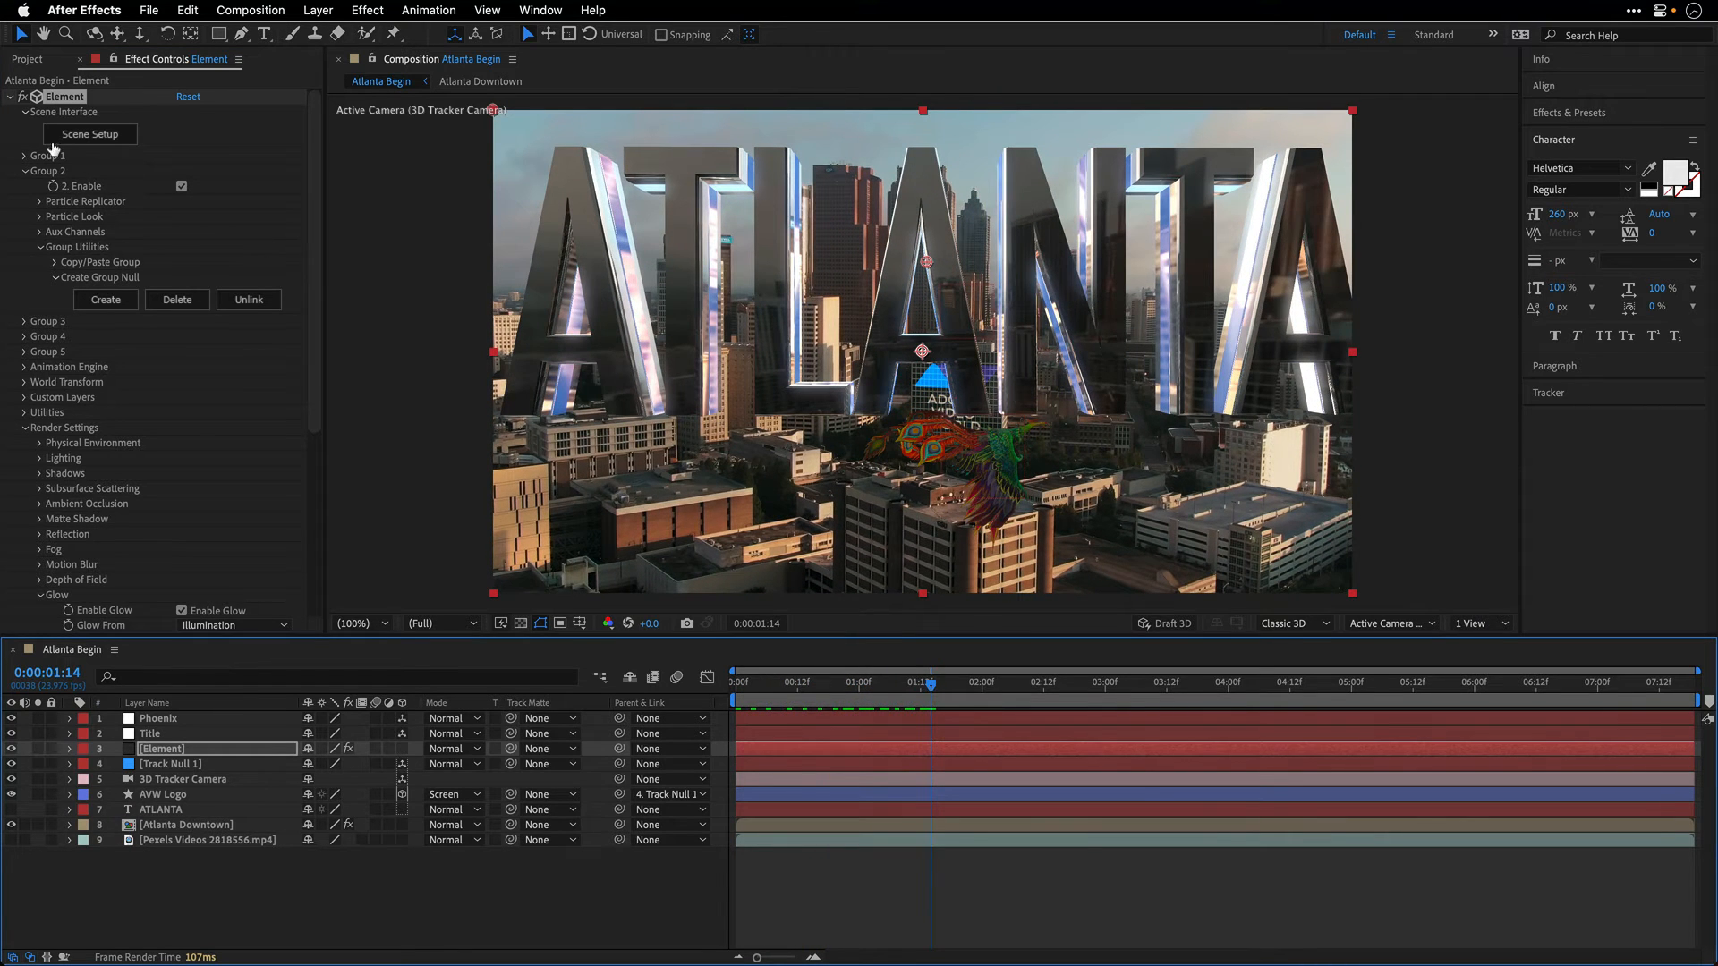
pyautogui.click(96, 136)
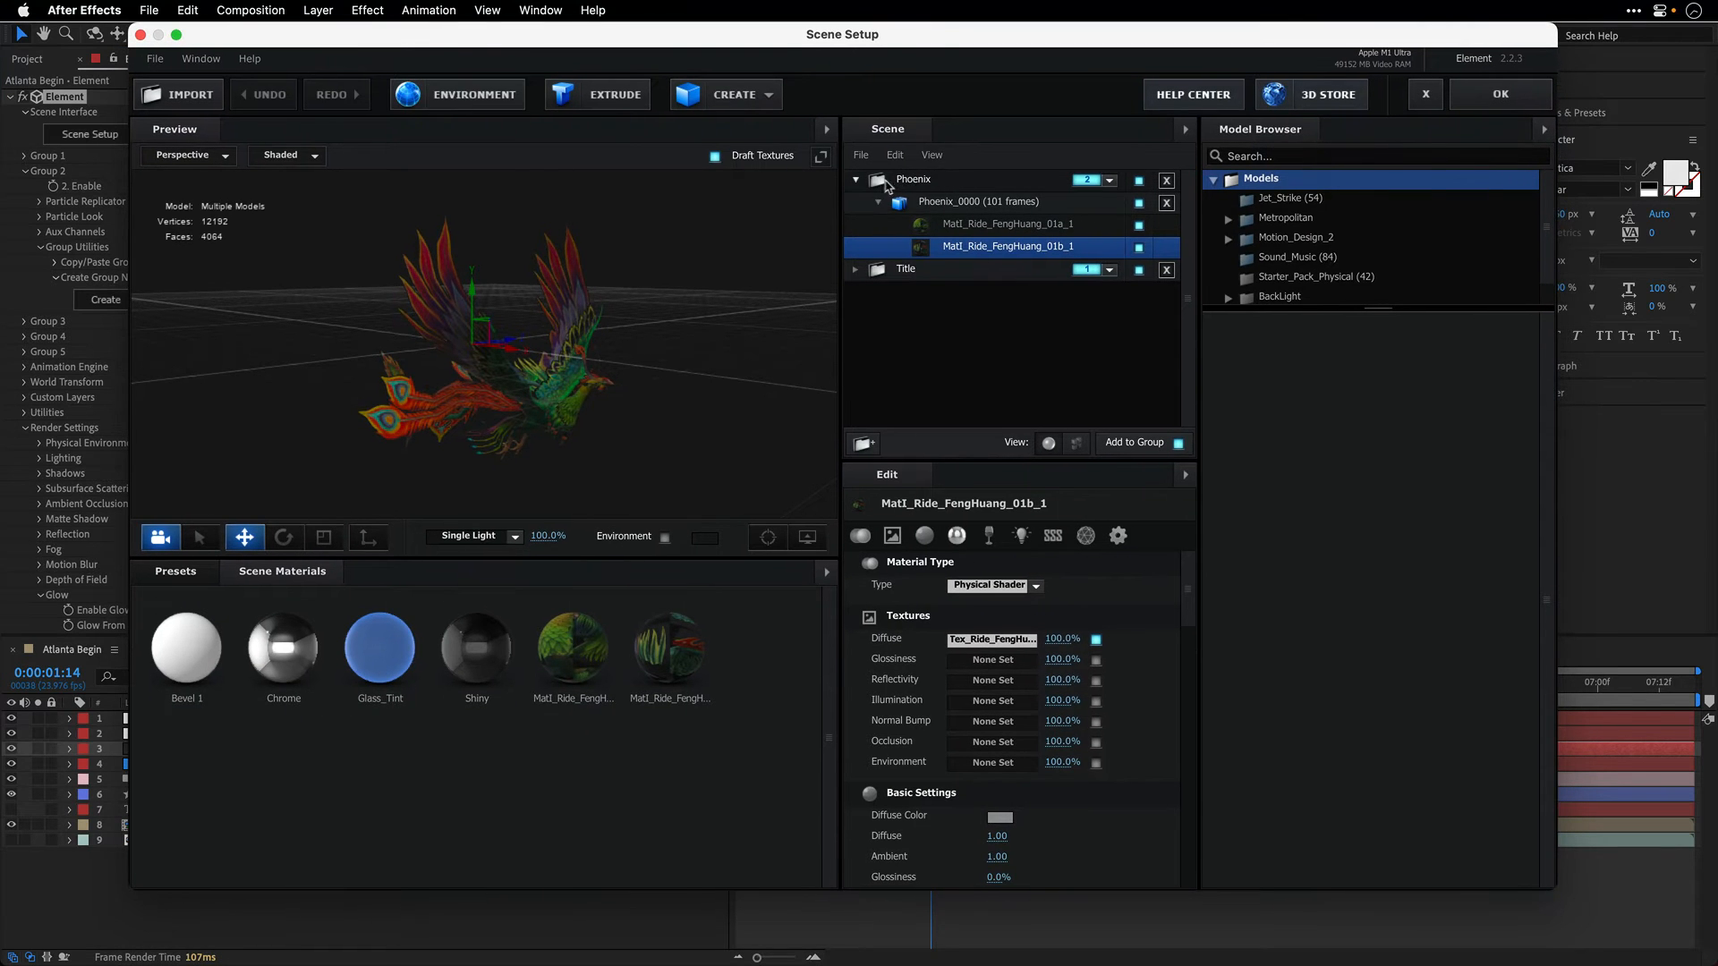
pyautogui.click(857, 182)
pyautogui.click(931, 204)
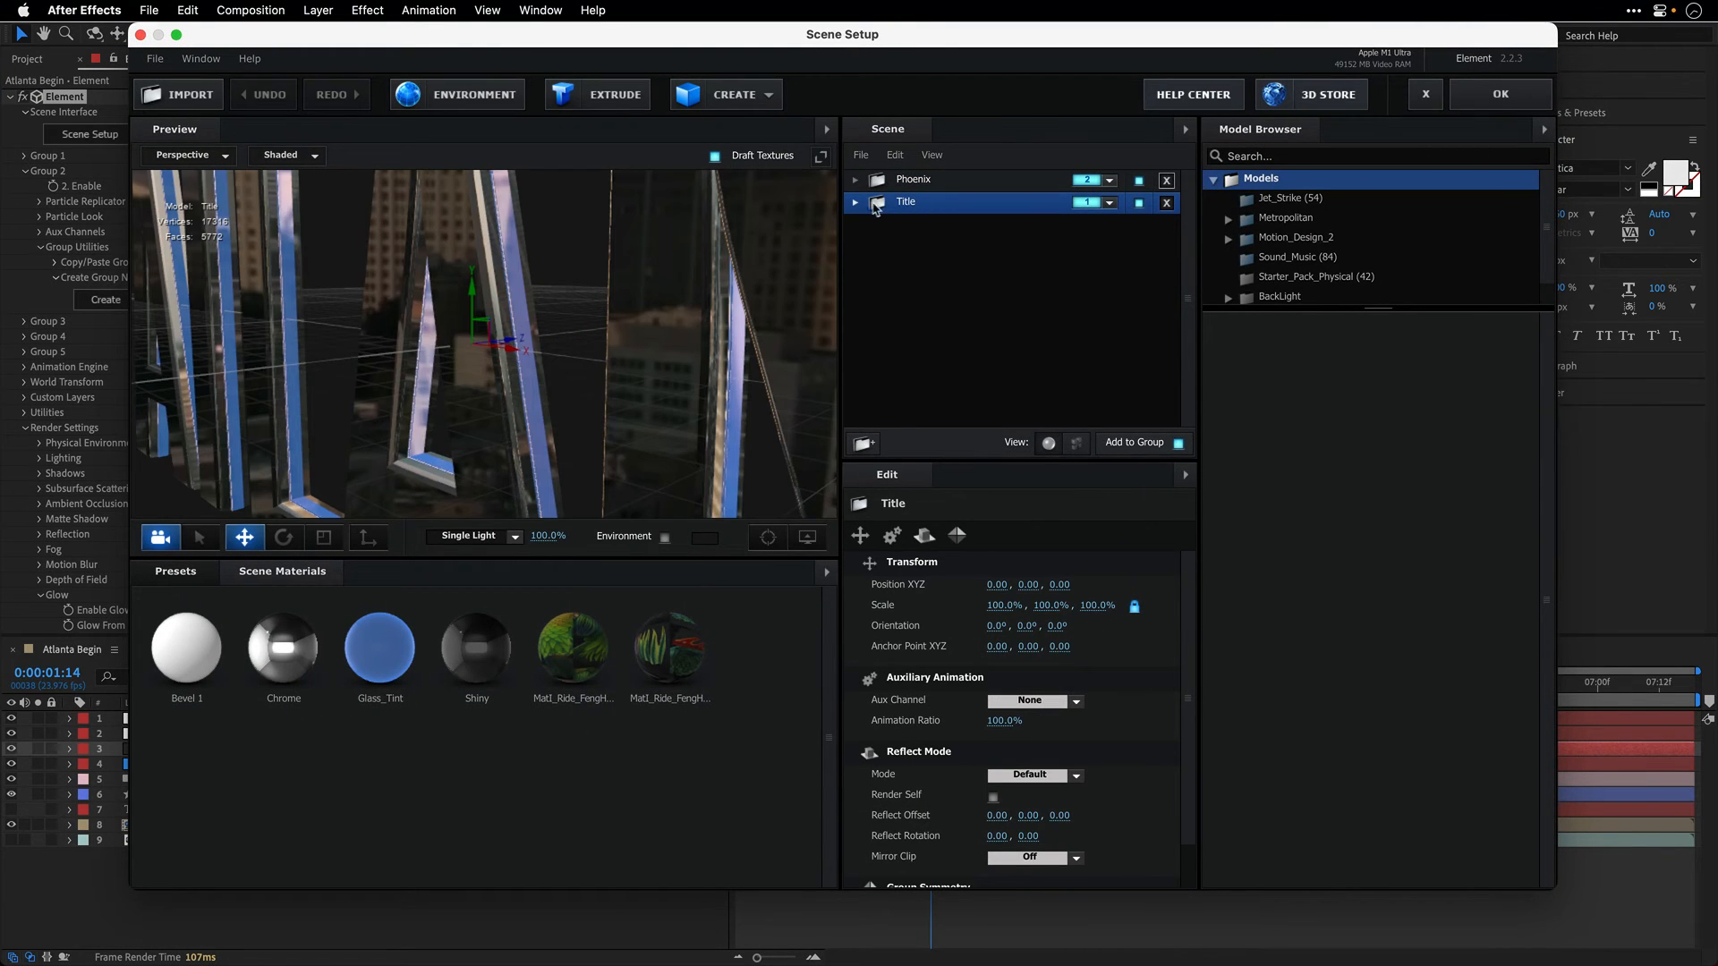
pyautogui.click(855, 204)
pyautogui.click(879, 225)
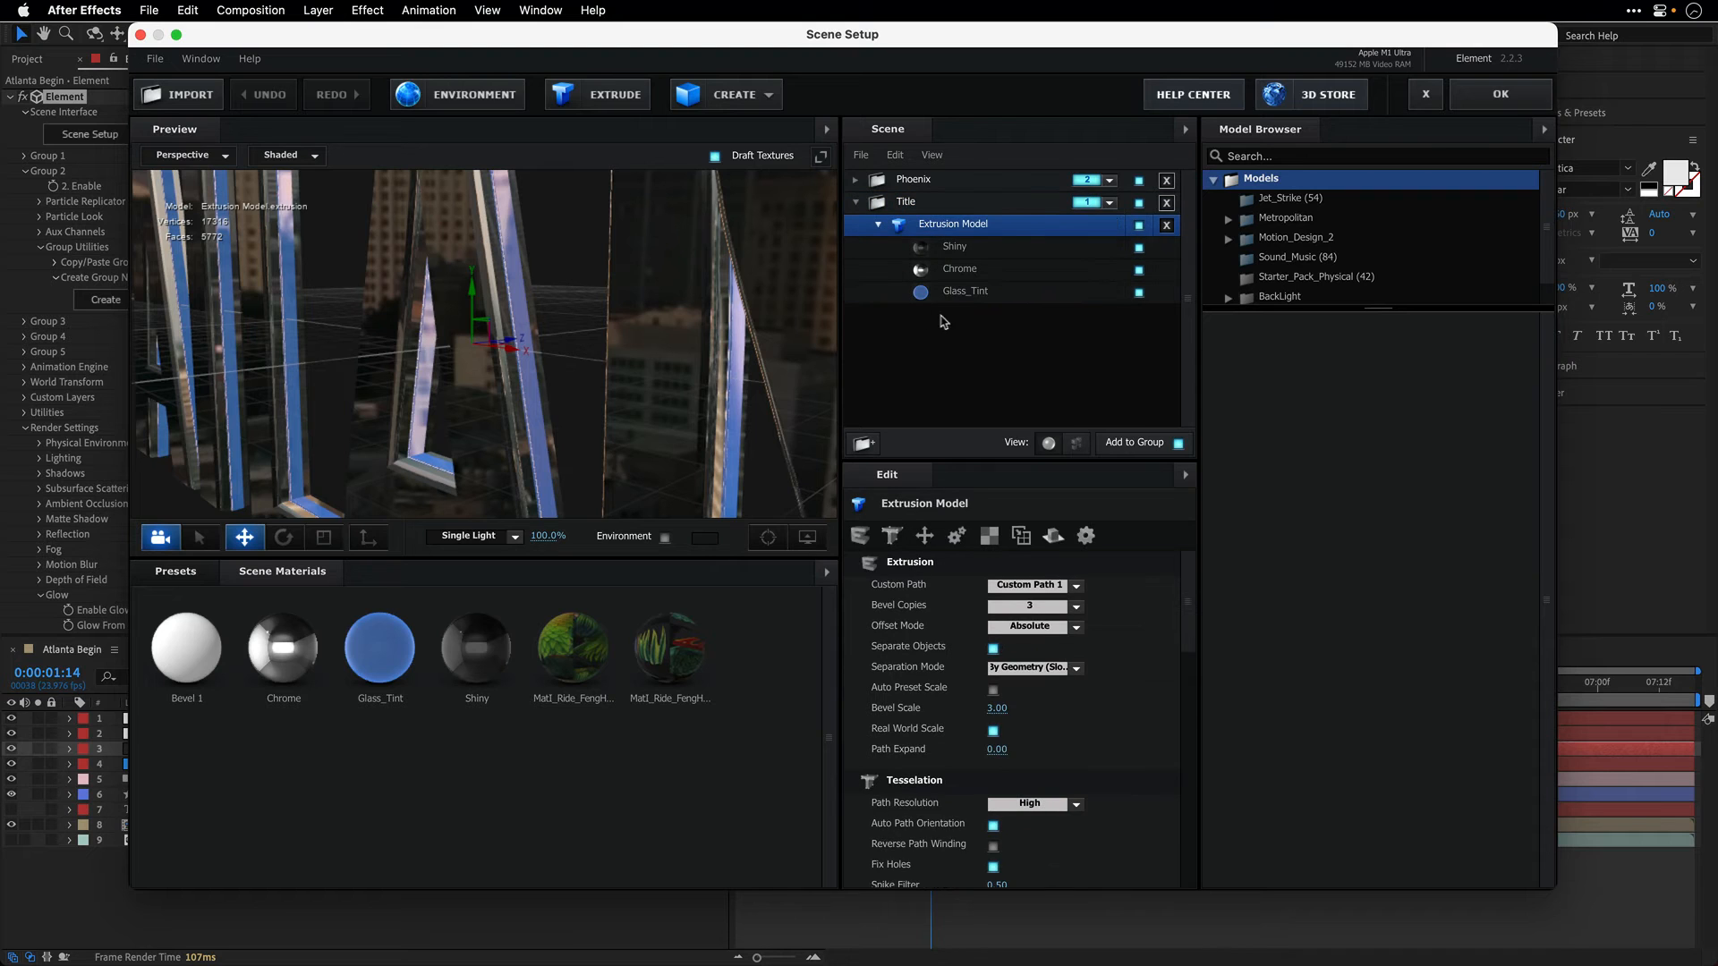
pyautogui.click(965, 295)
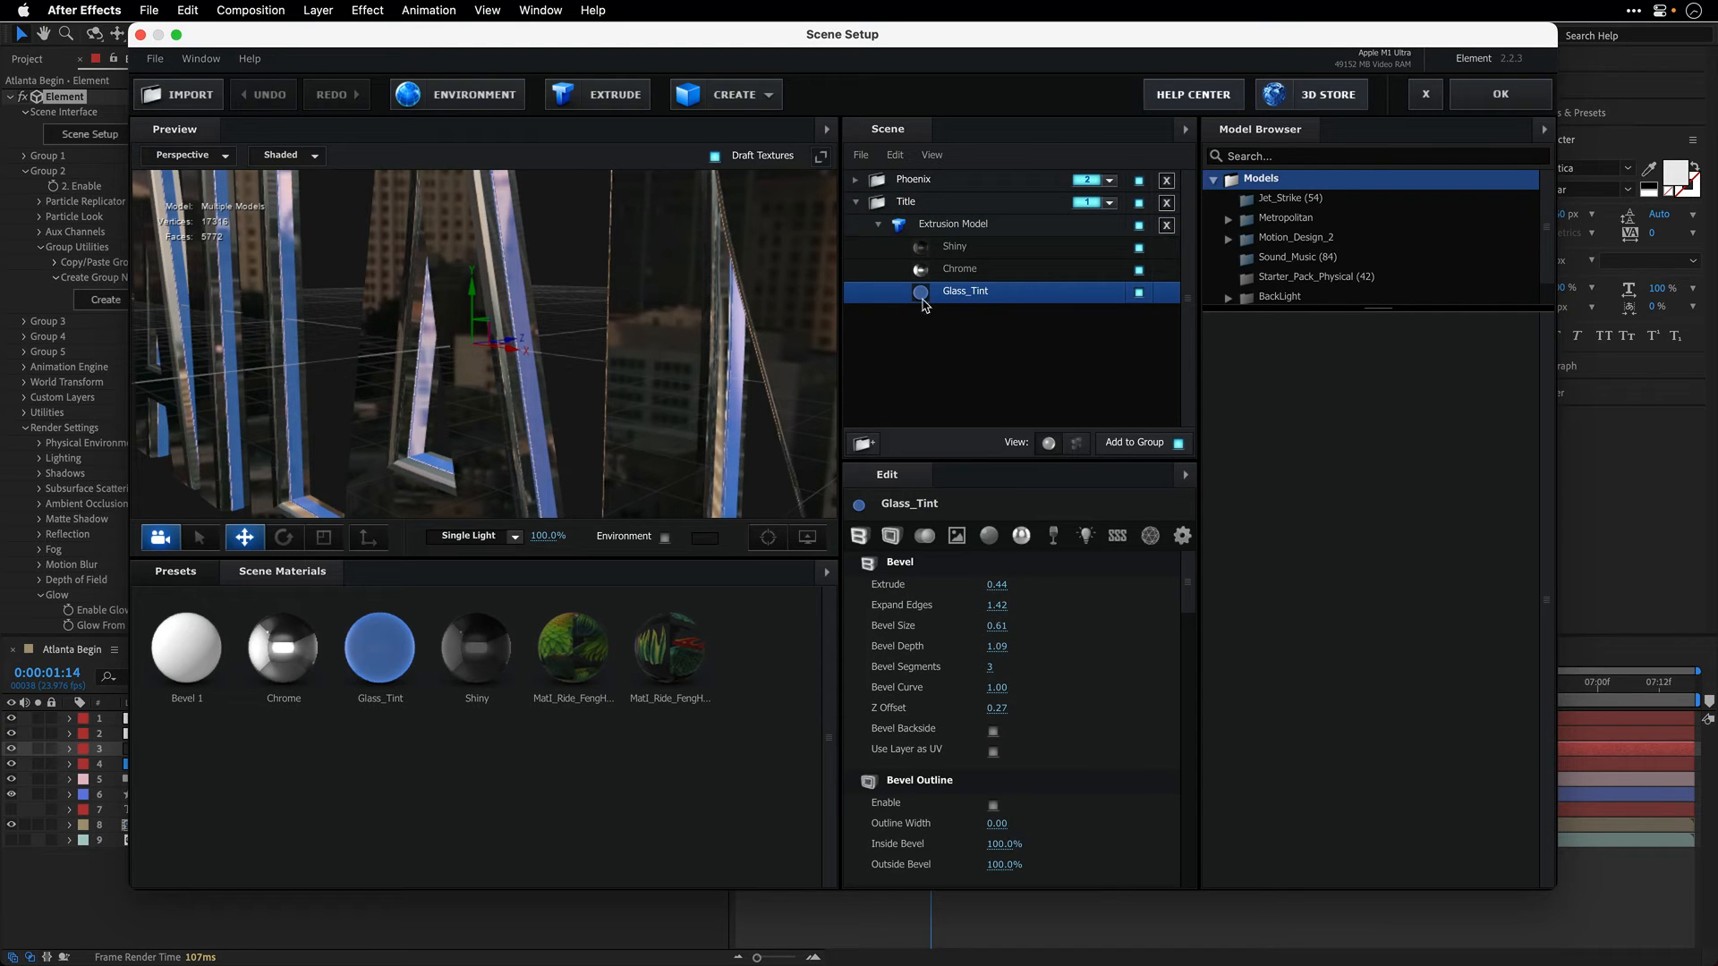
pyautogui.scroll(-5, 631, 314)
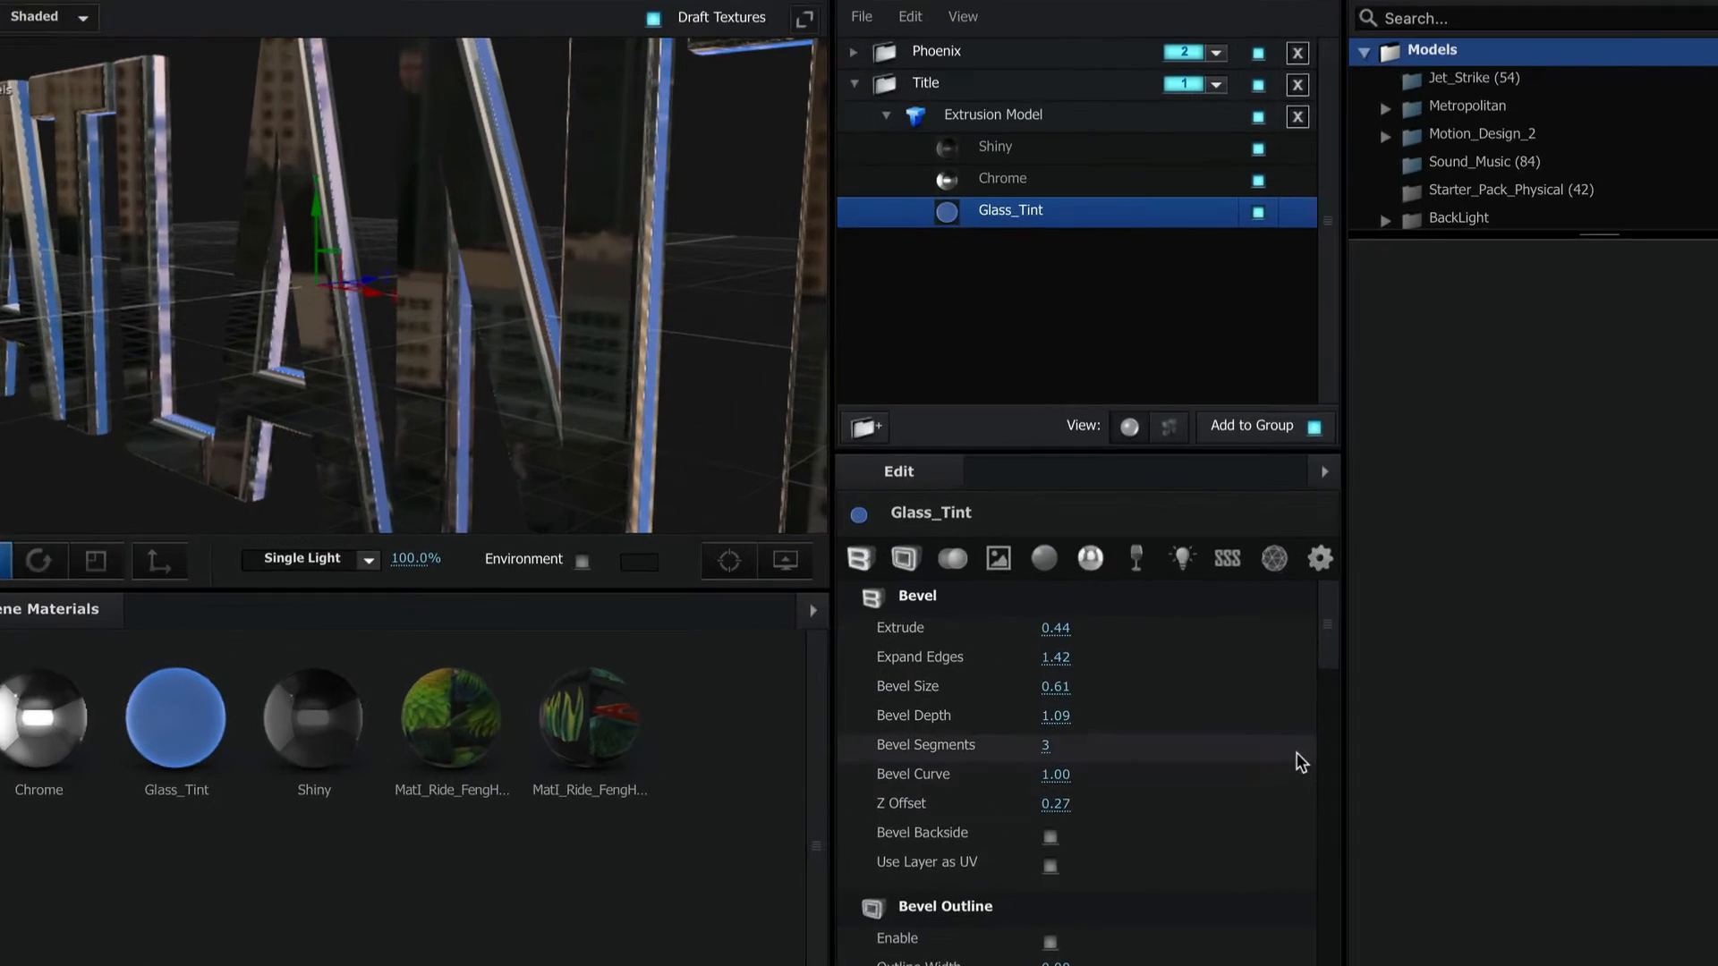
pyautogui.scroll(-10, 1165, 671)
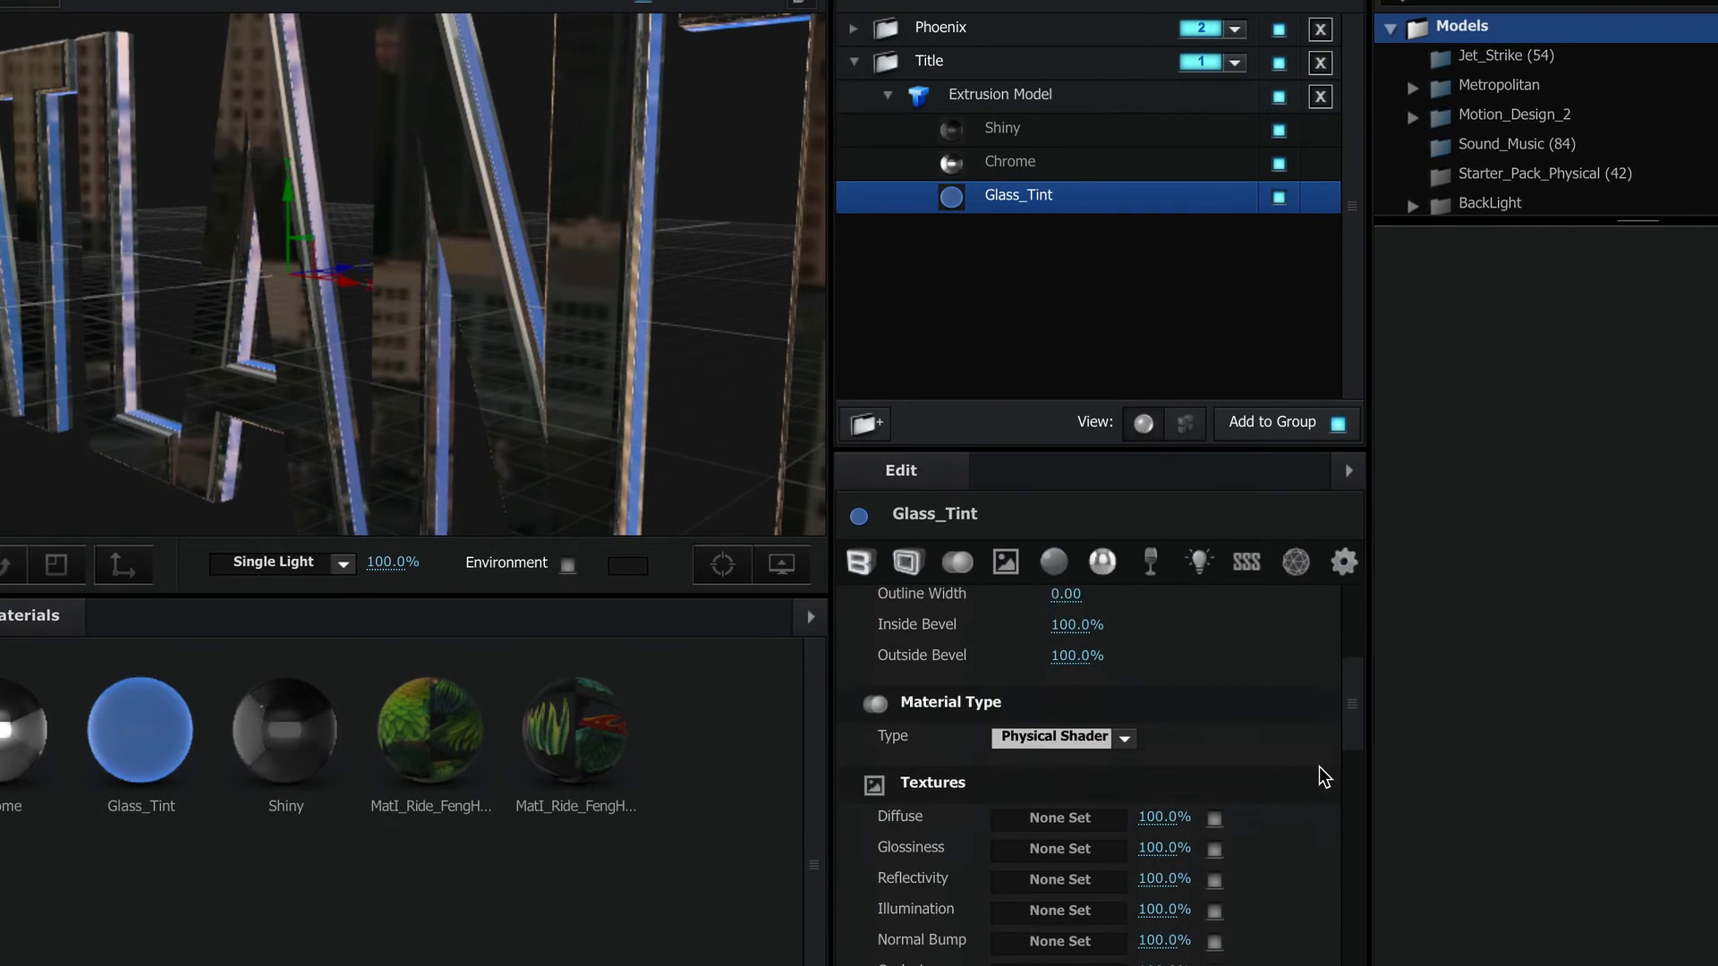
pyautogui.scroll(-8, 1318, 766)
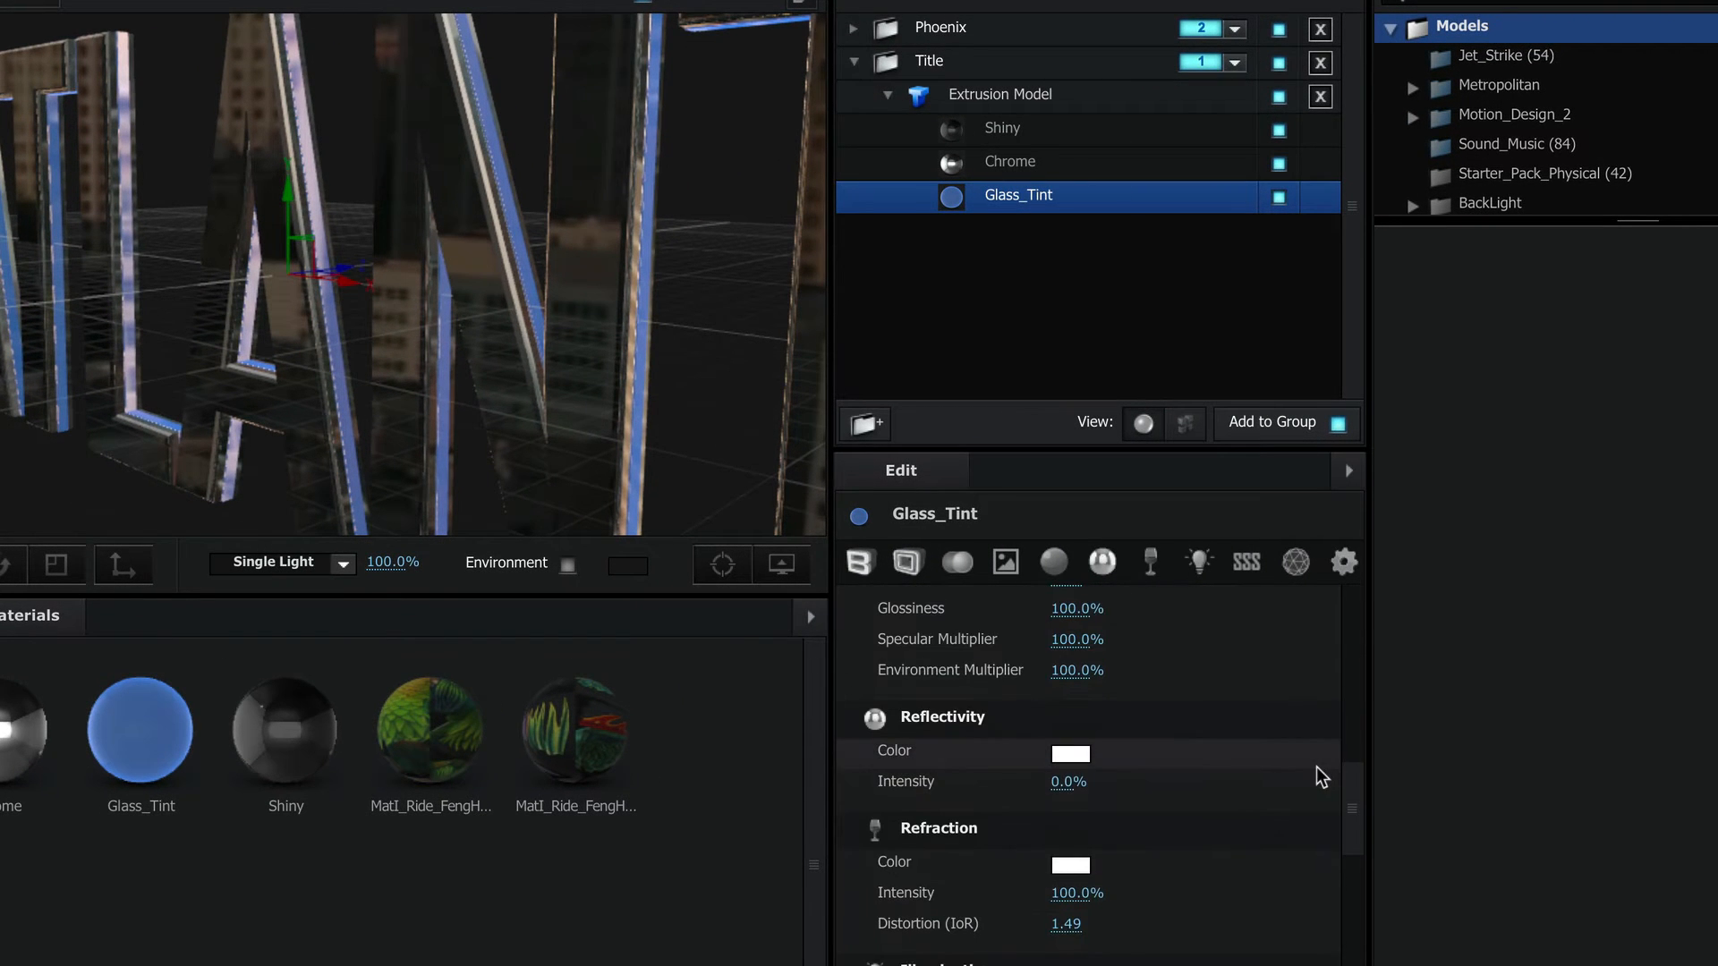
pyautogui.scroll(-5, 1317, 767)
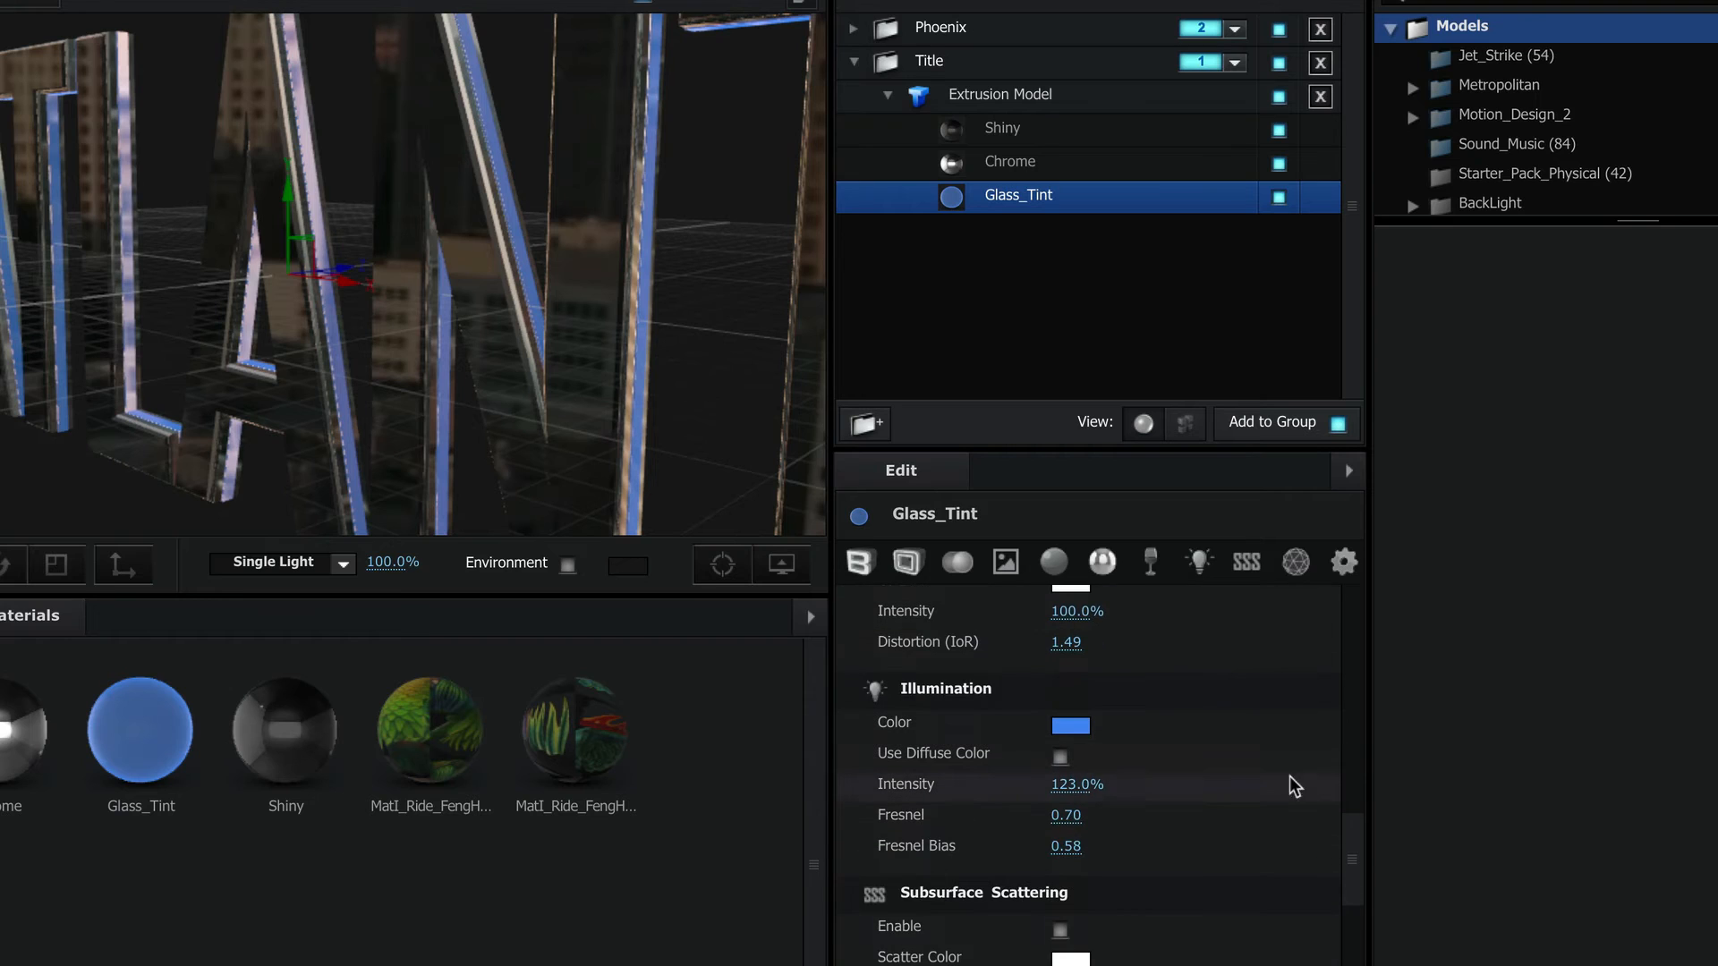
pyautogui.moveTo(1052, 785); pyautogui.dragTo(971, 788)
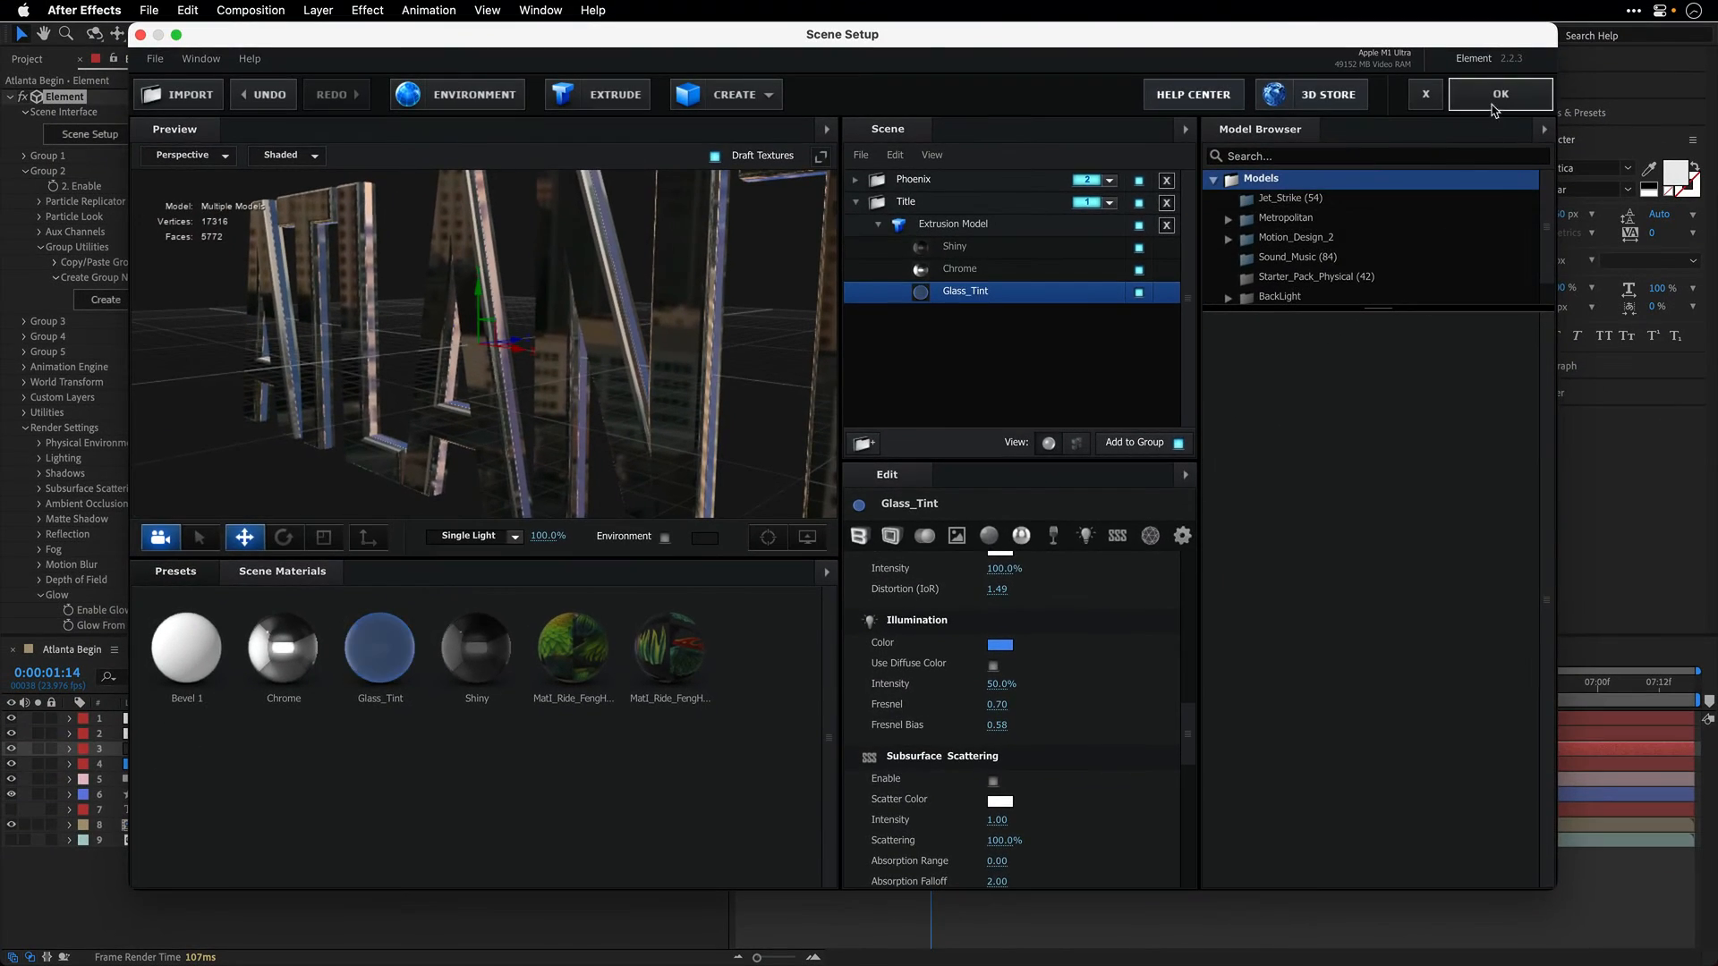
pyautogui.click(1504, 92)
# Step: At the first frame, reveal the Phoenix null's Position, Scale and Rotation, and set its Position to about -946, 540, 866
pyautogui.moveTo(927, 694); pyautogui.dragTo(875, 703)
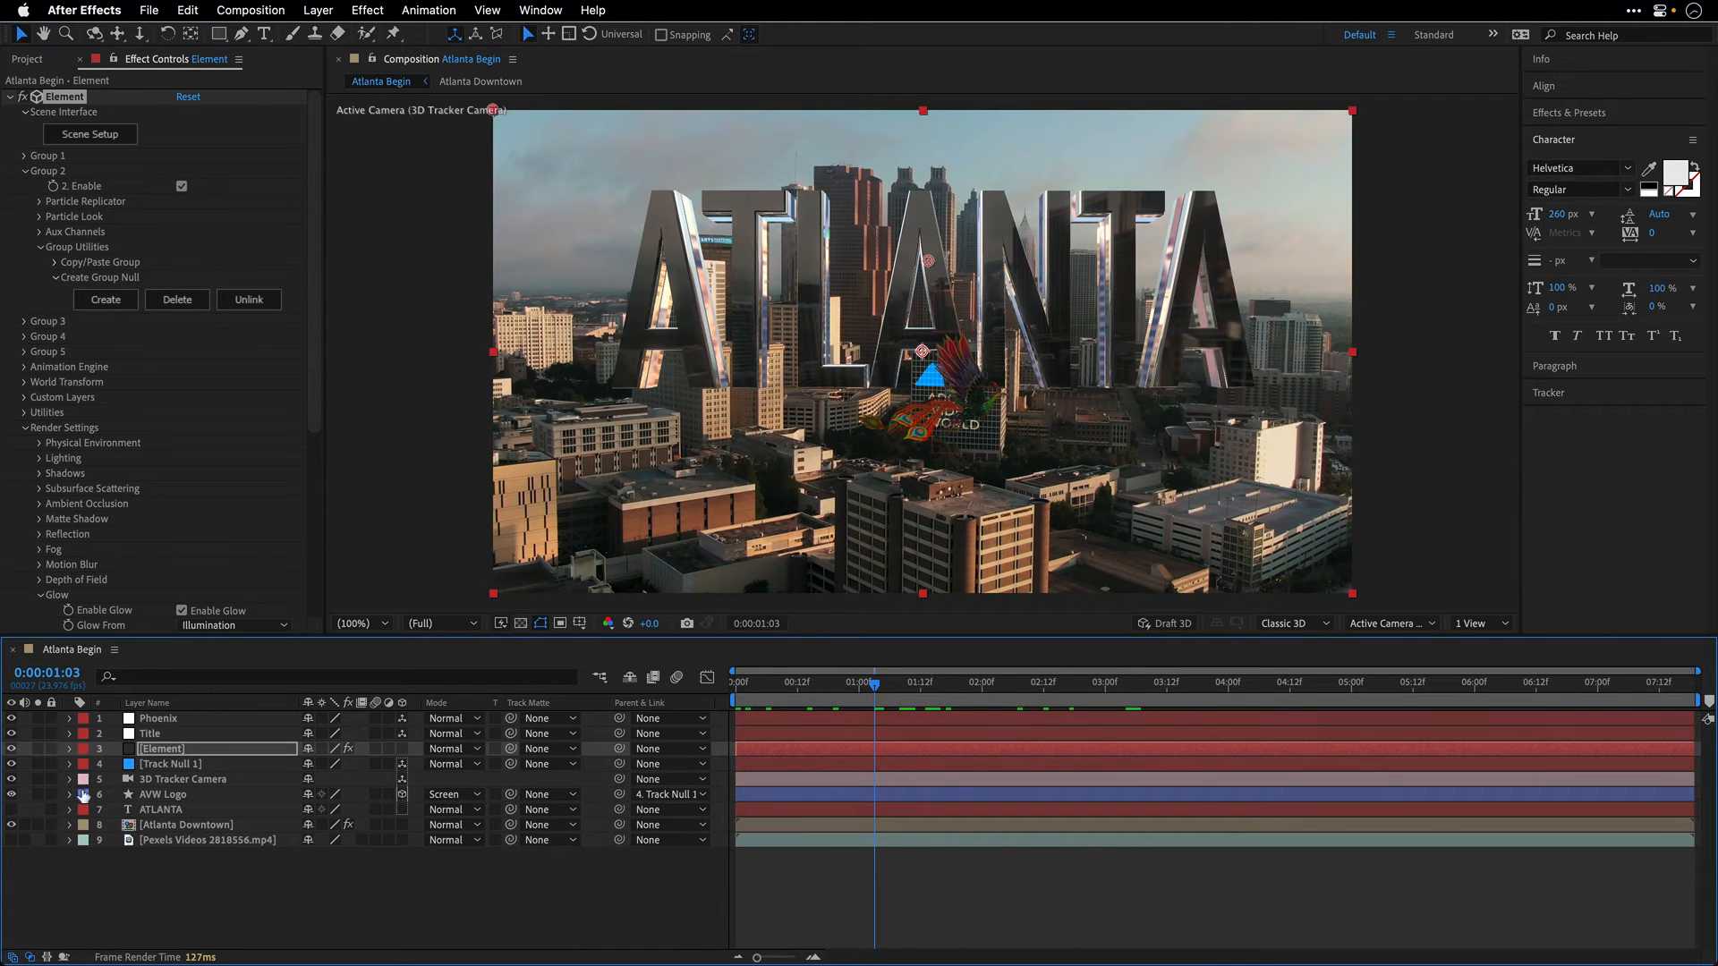
pyautogui.click(159, 720)
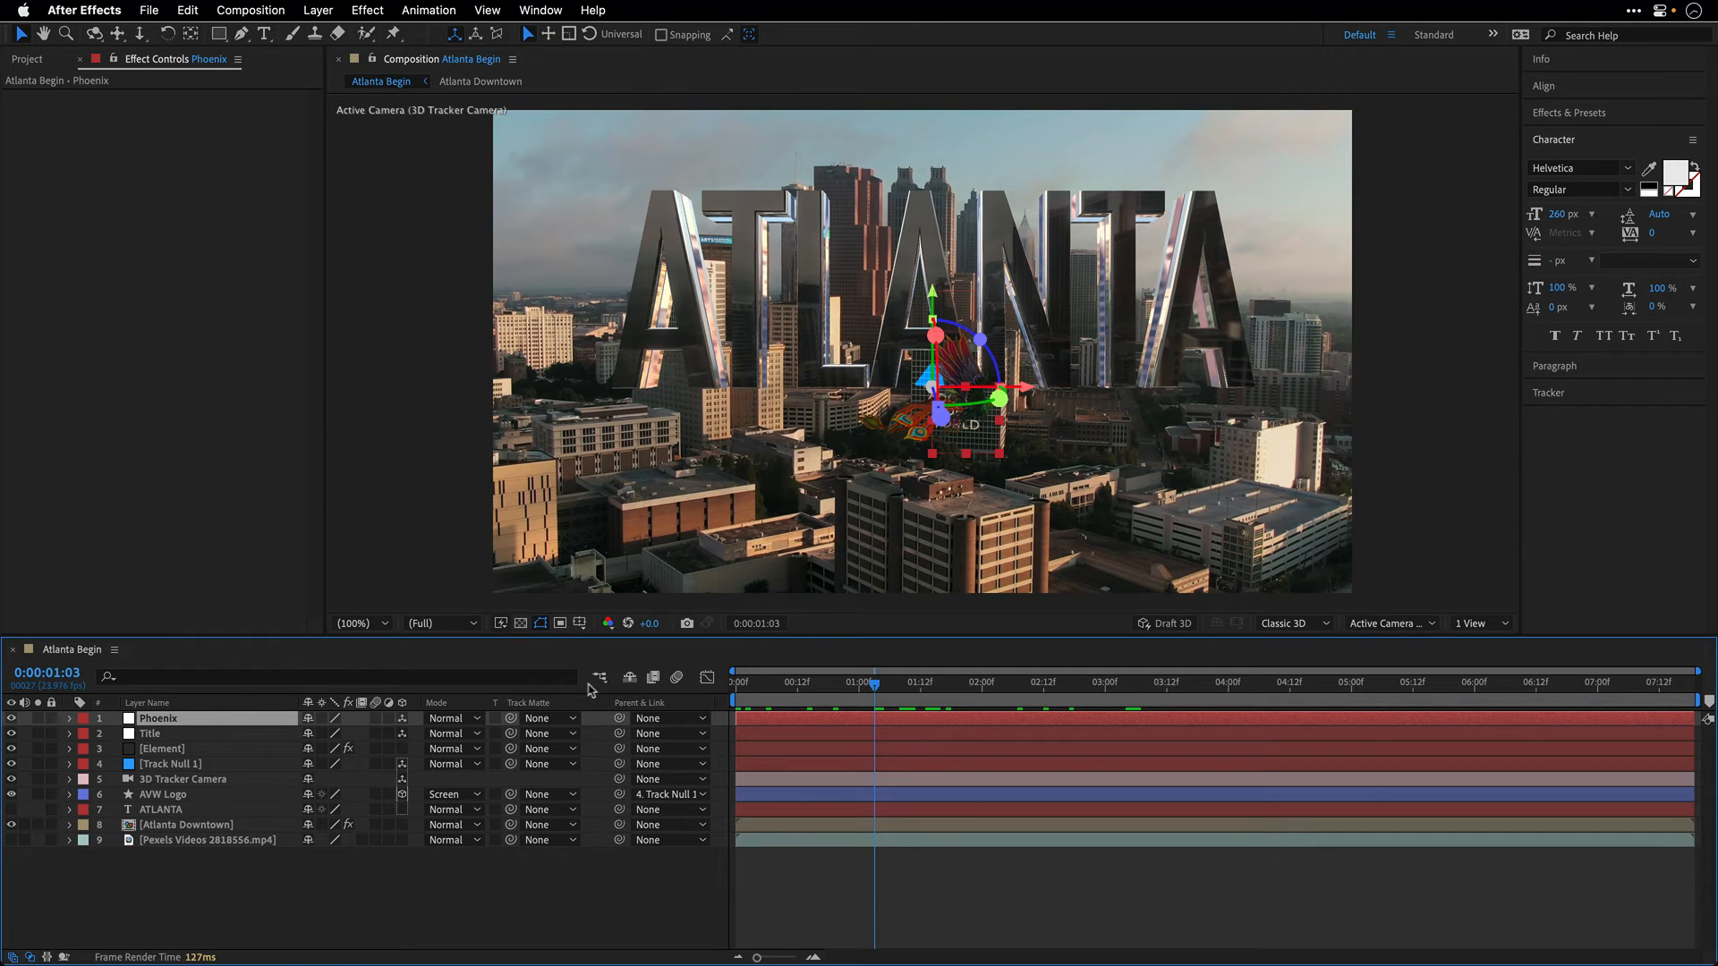
pyautogui.moveTo(872, 687); pyautogui.dragTo(707, 689)
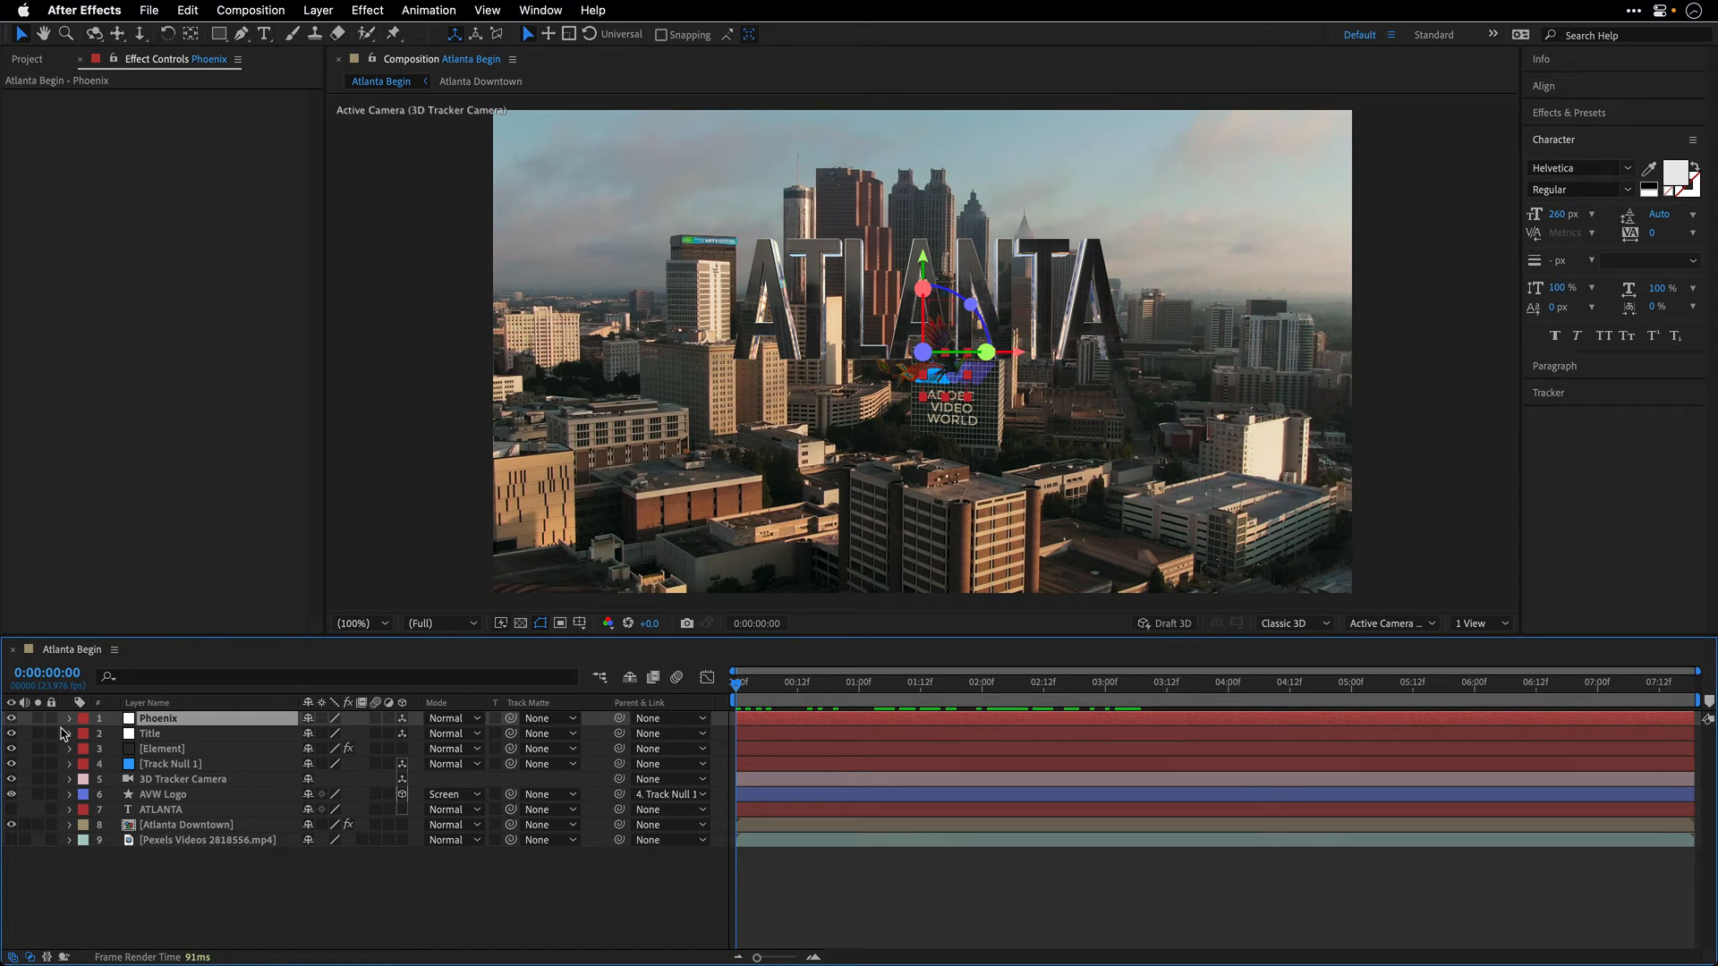
pyautogui.press('p')
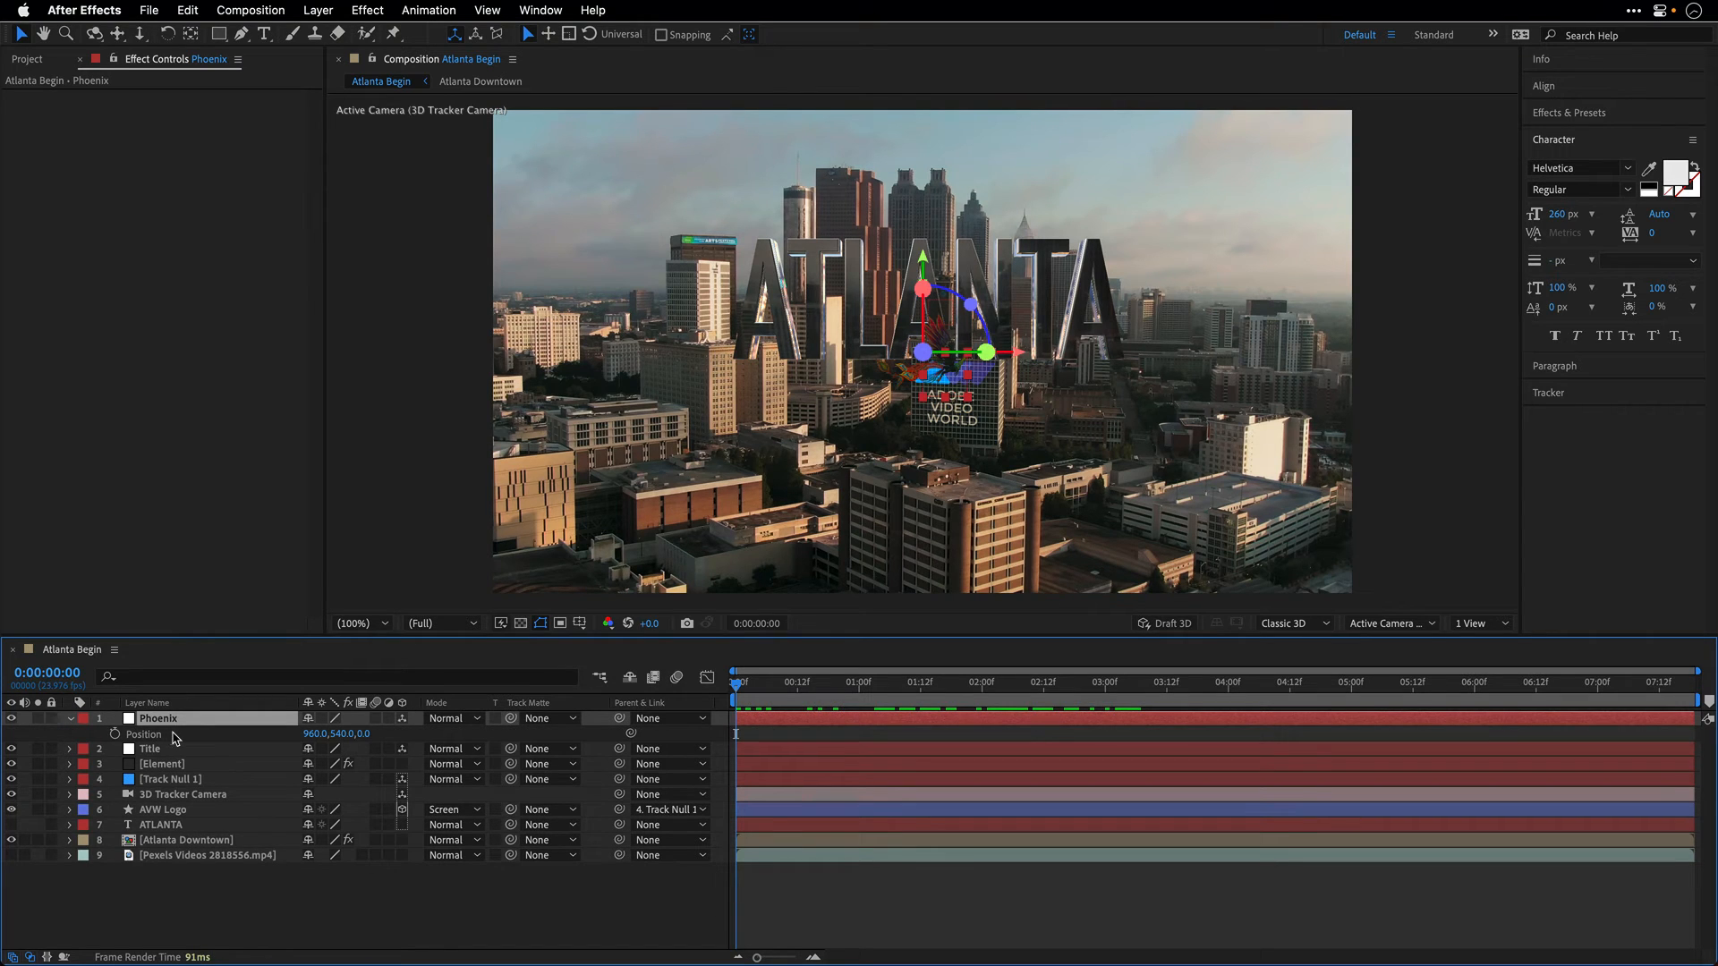
pyautogui.hotkey('shift', 's')
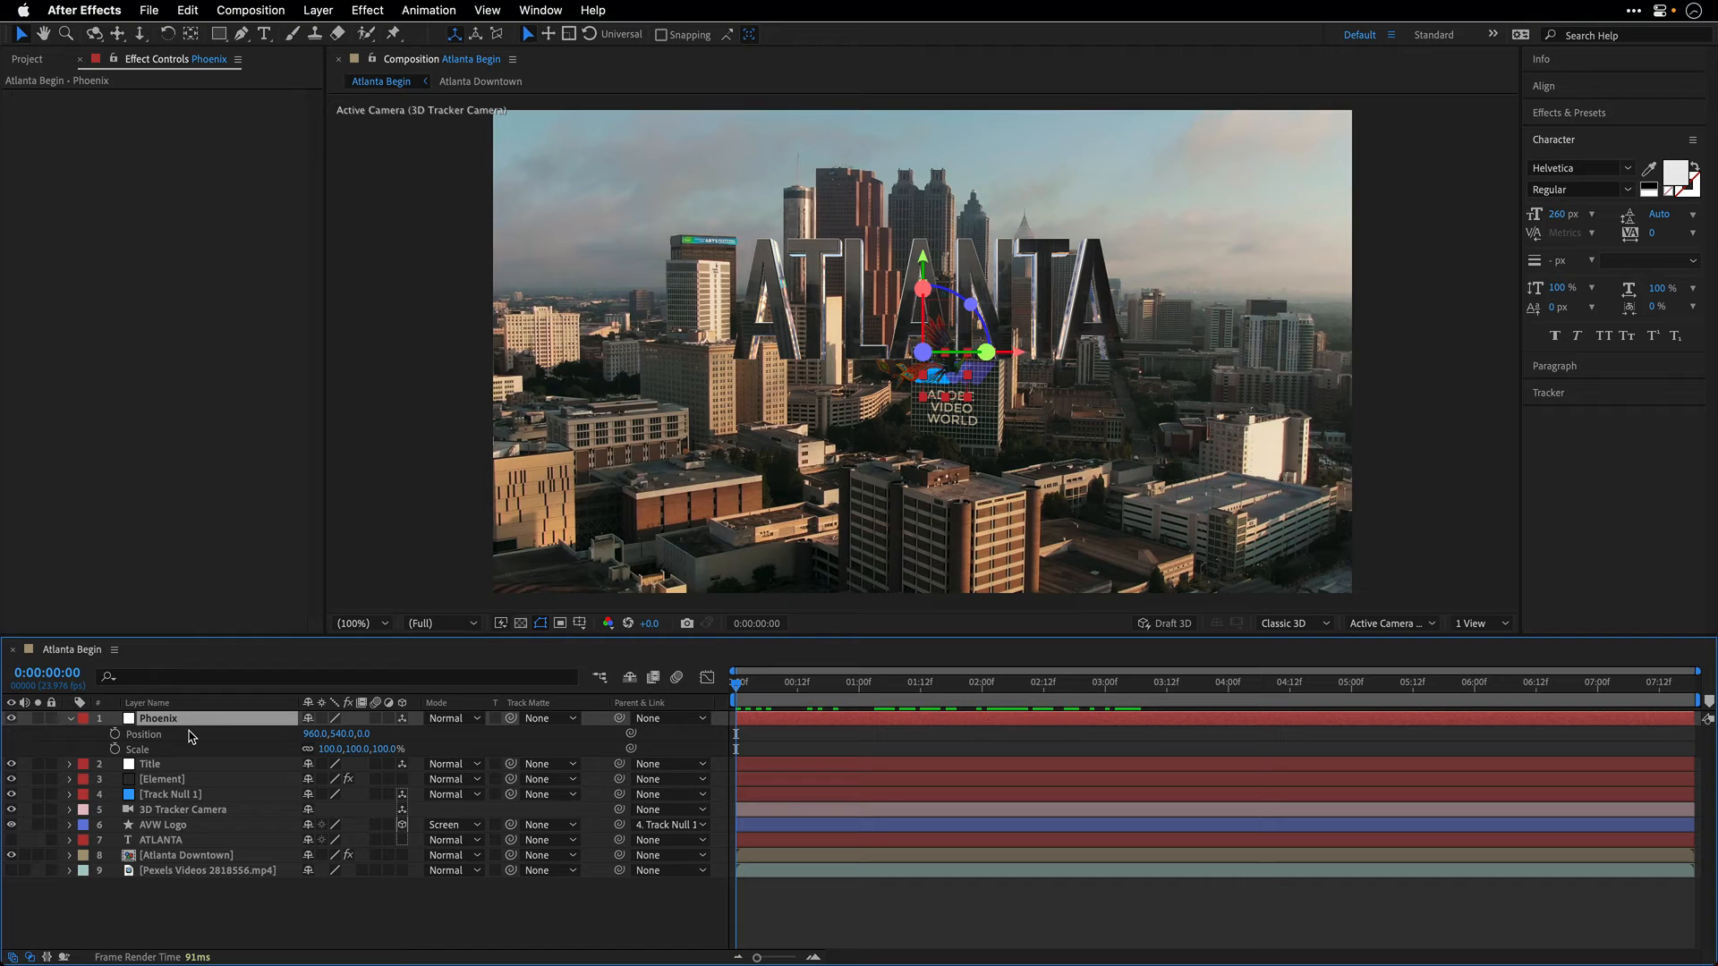
pyautogui.hotkey('shift', 'r')
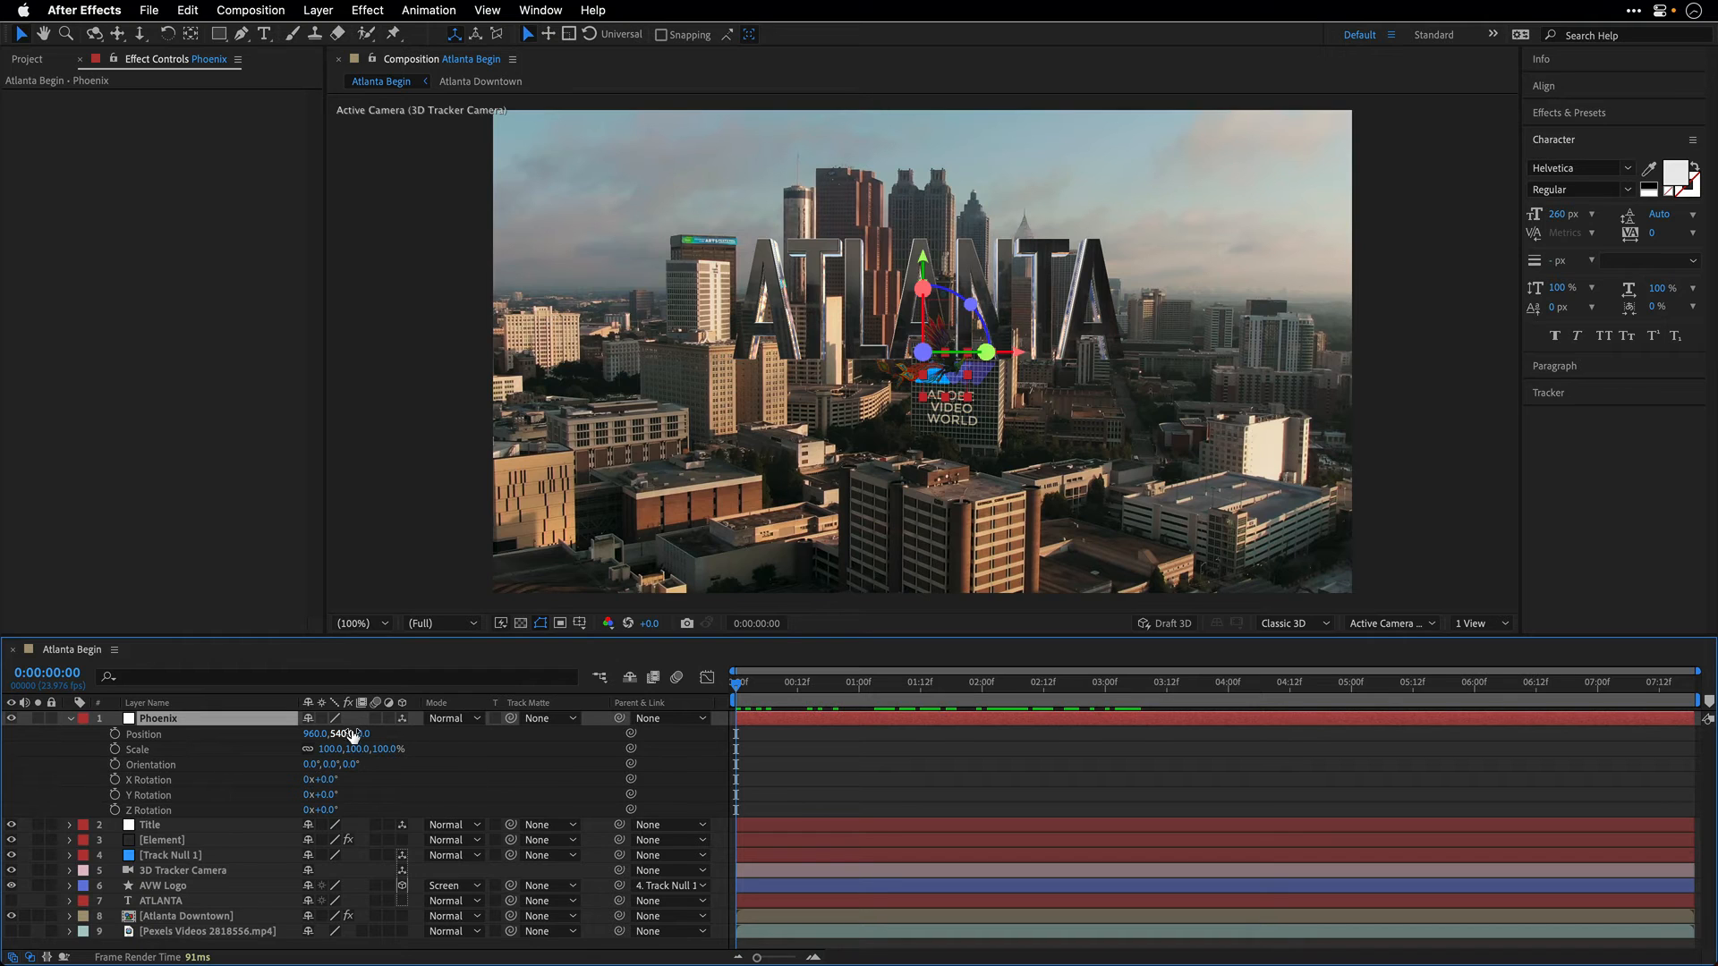
pyautogui.moveTo(362, 734); pyautogui.dragTo(952, 721)
pyautogui.moveTo(1118, 719); pyautogui.dragTo(1125, 718)
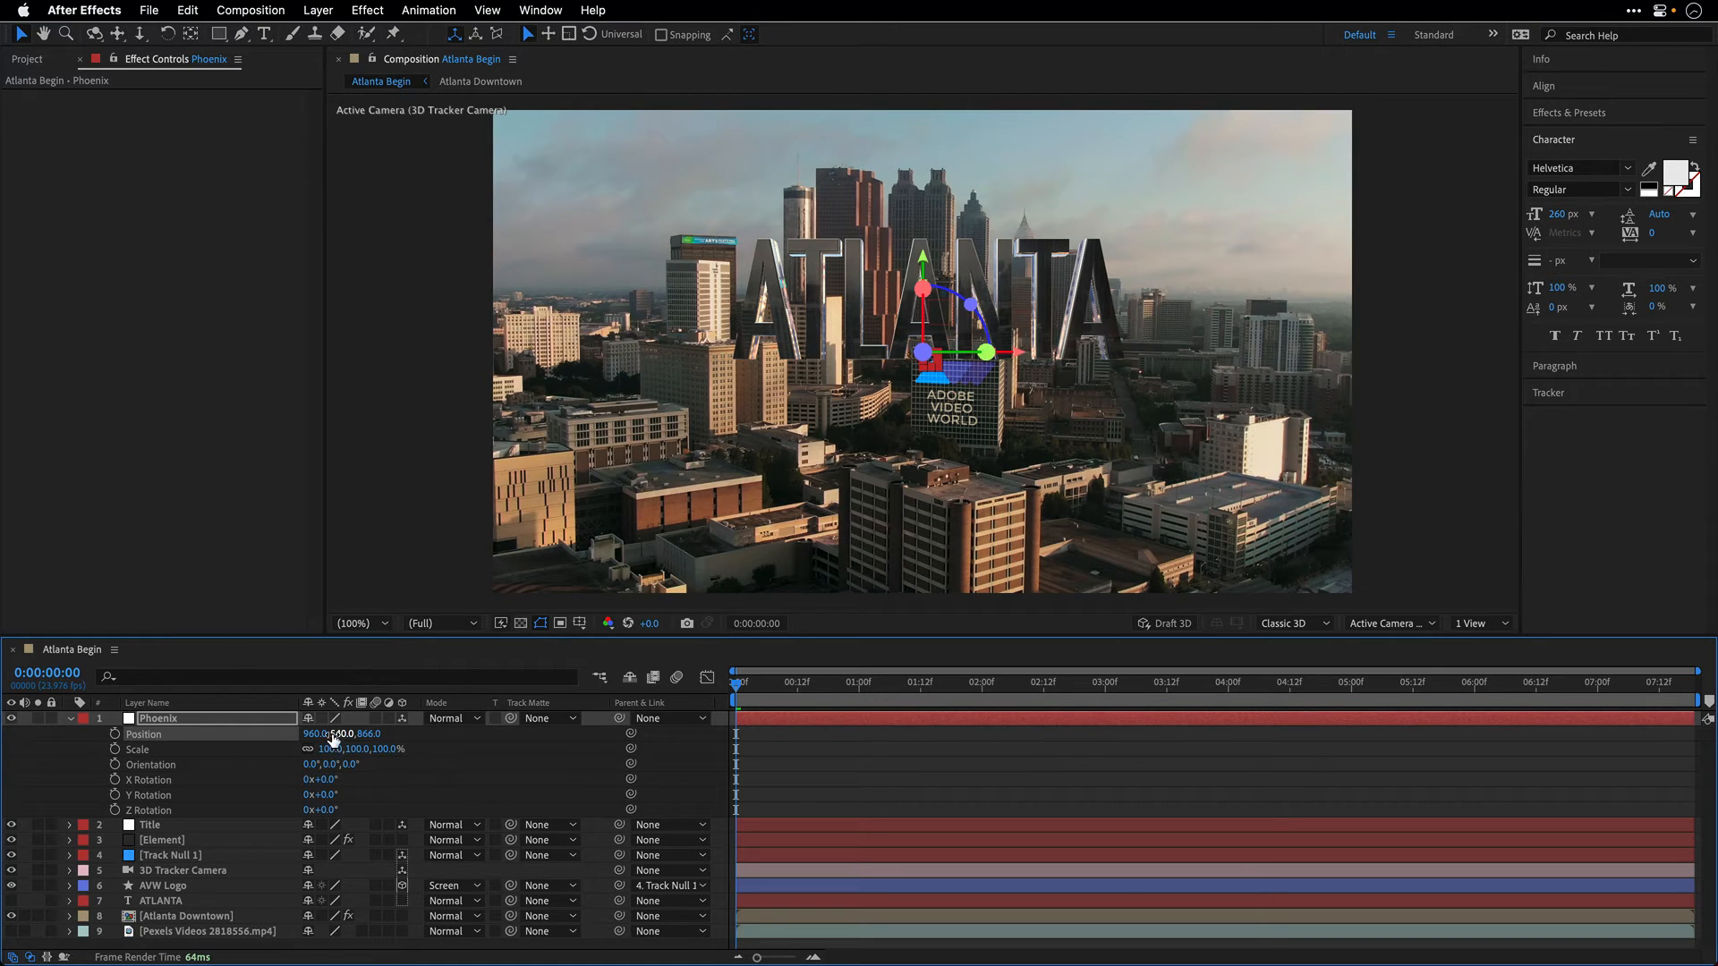
pyautogui.moveTo(315, 734); pyautogui.dragTo(3, 727)
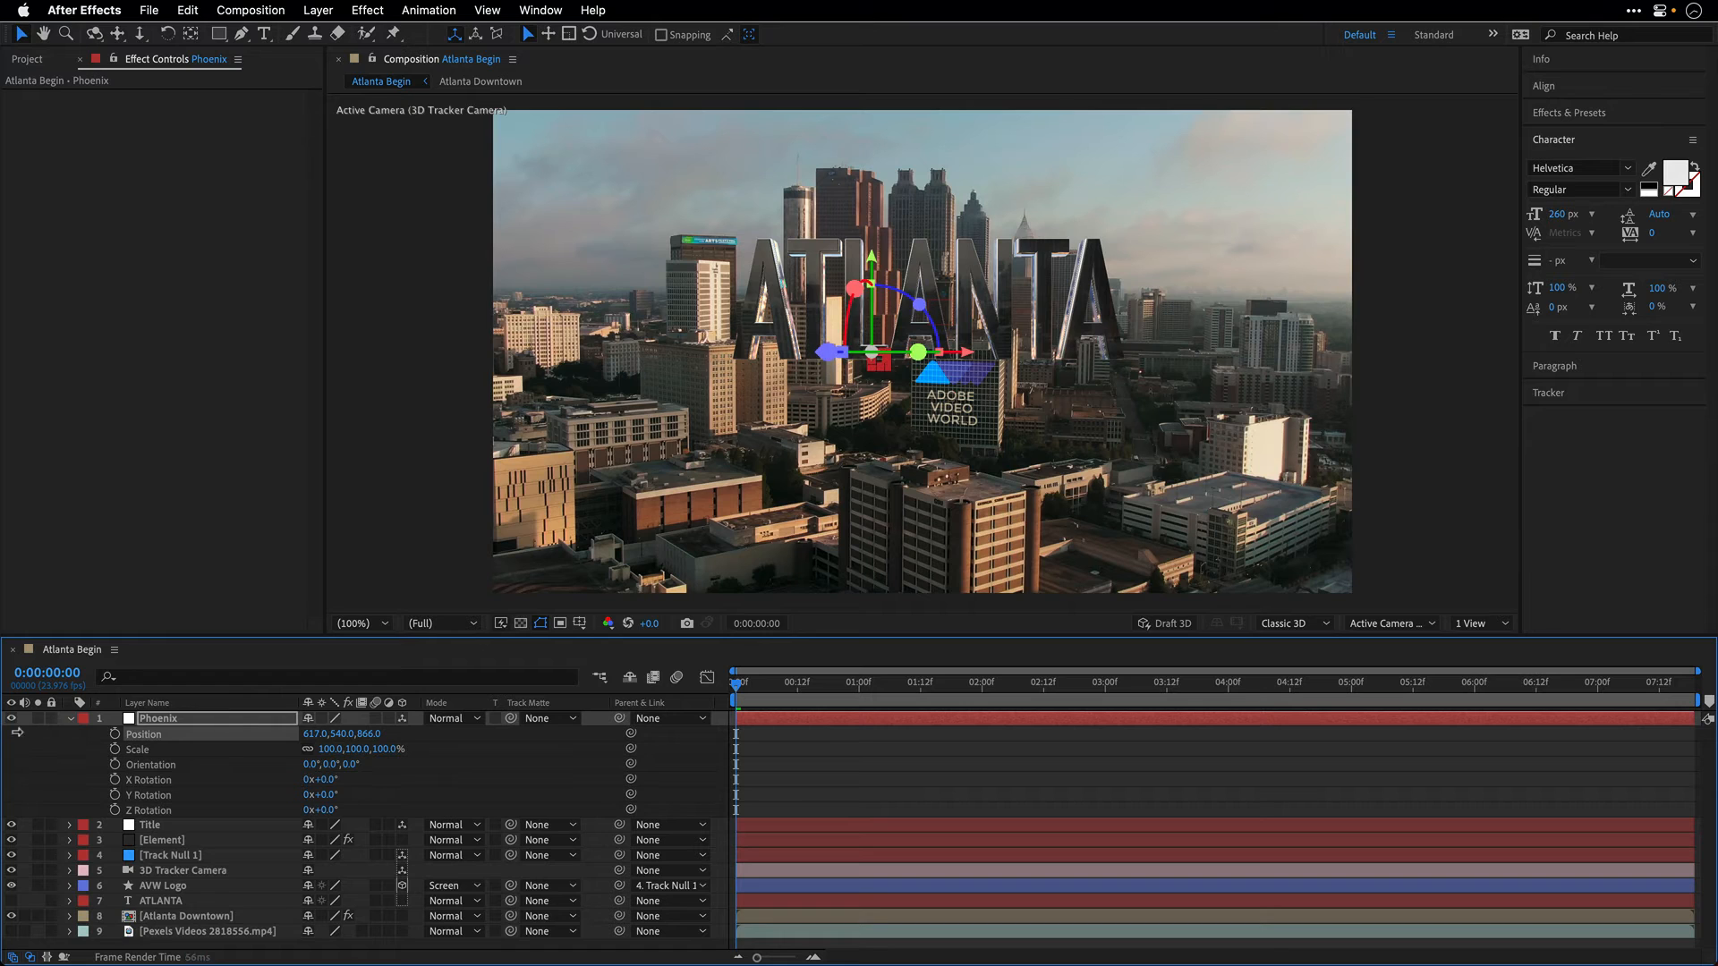
pyautogui.moveTo(304, 734); pyautogui.dragTo(182, 724)
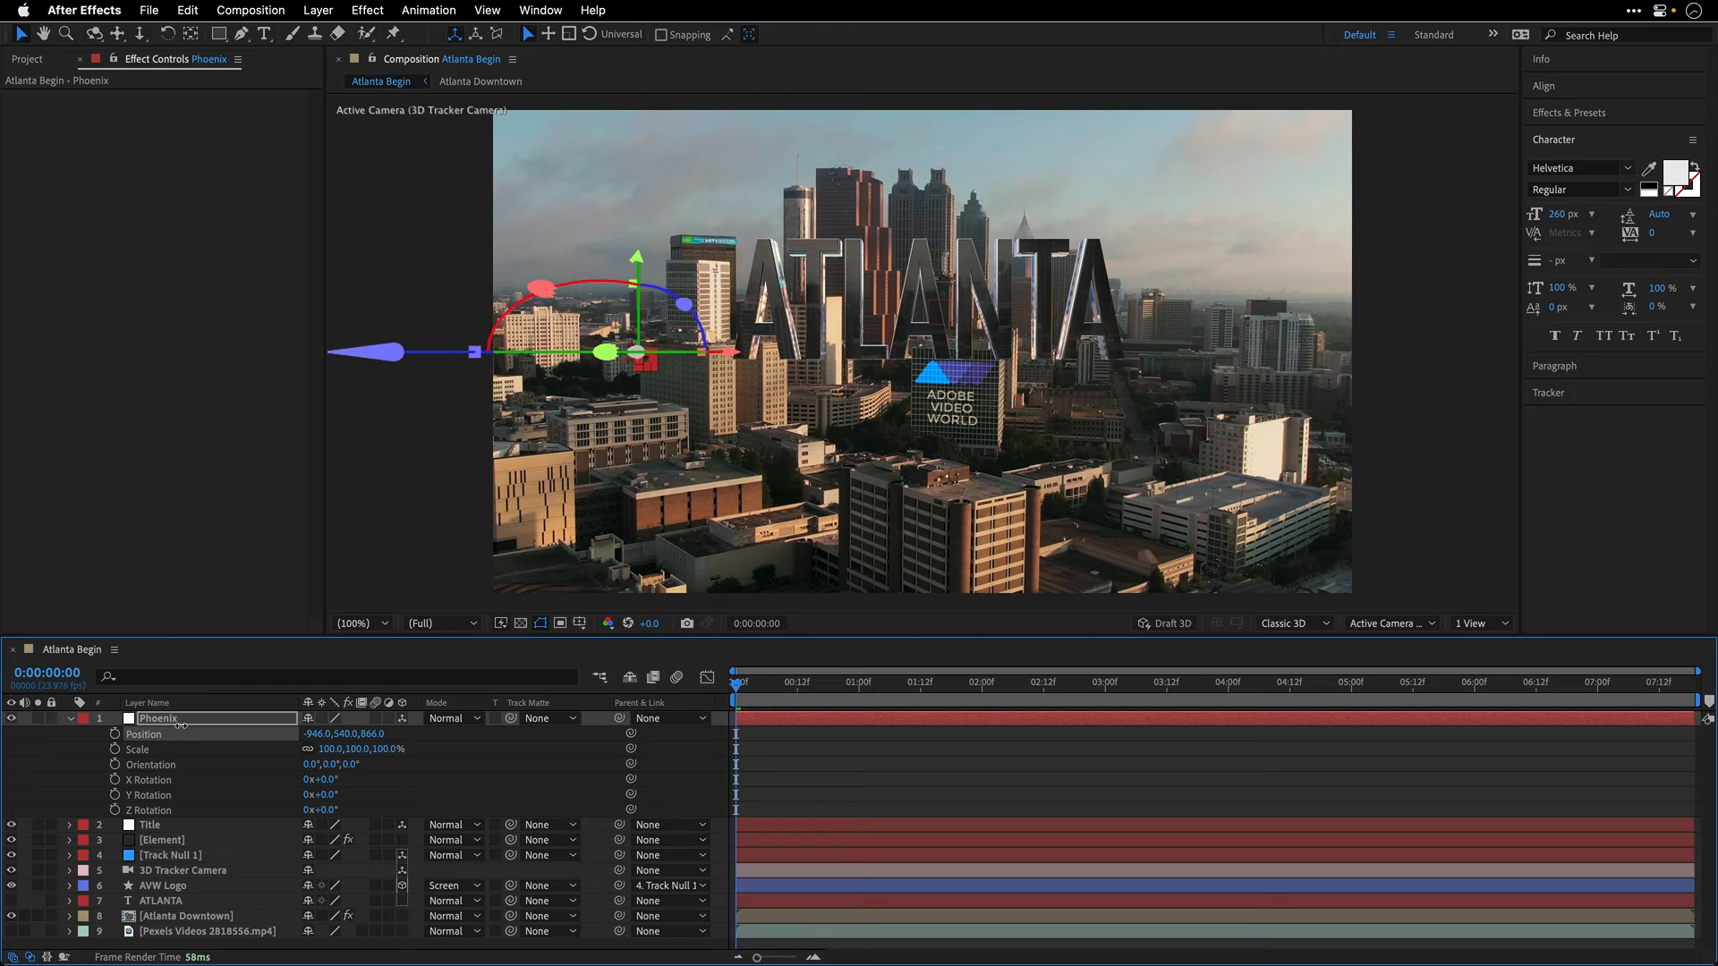
# Step: Set the Phoenix null's Y Rotation to 20° and start keyframing its Position and Y Rotation at the first frame
pyautogui.moveTo(333, 794); pyautogui.dragTo(343, 795)
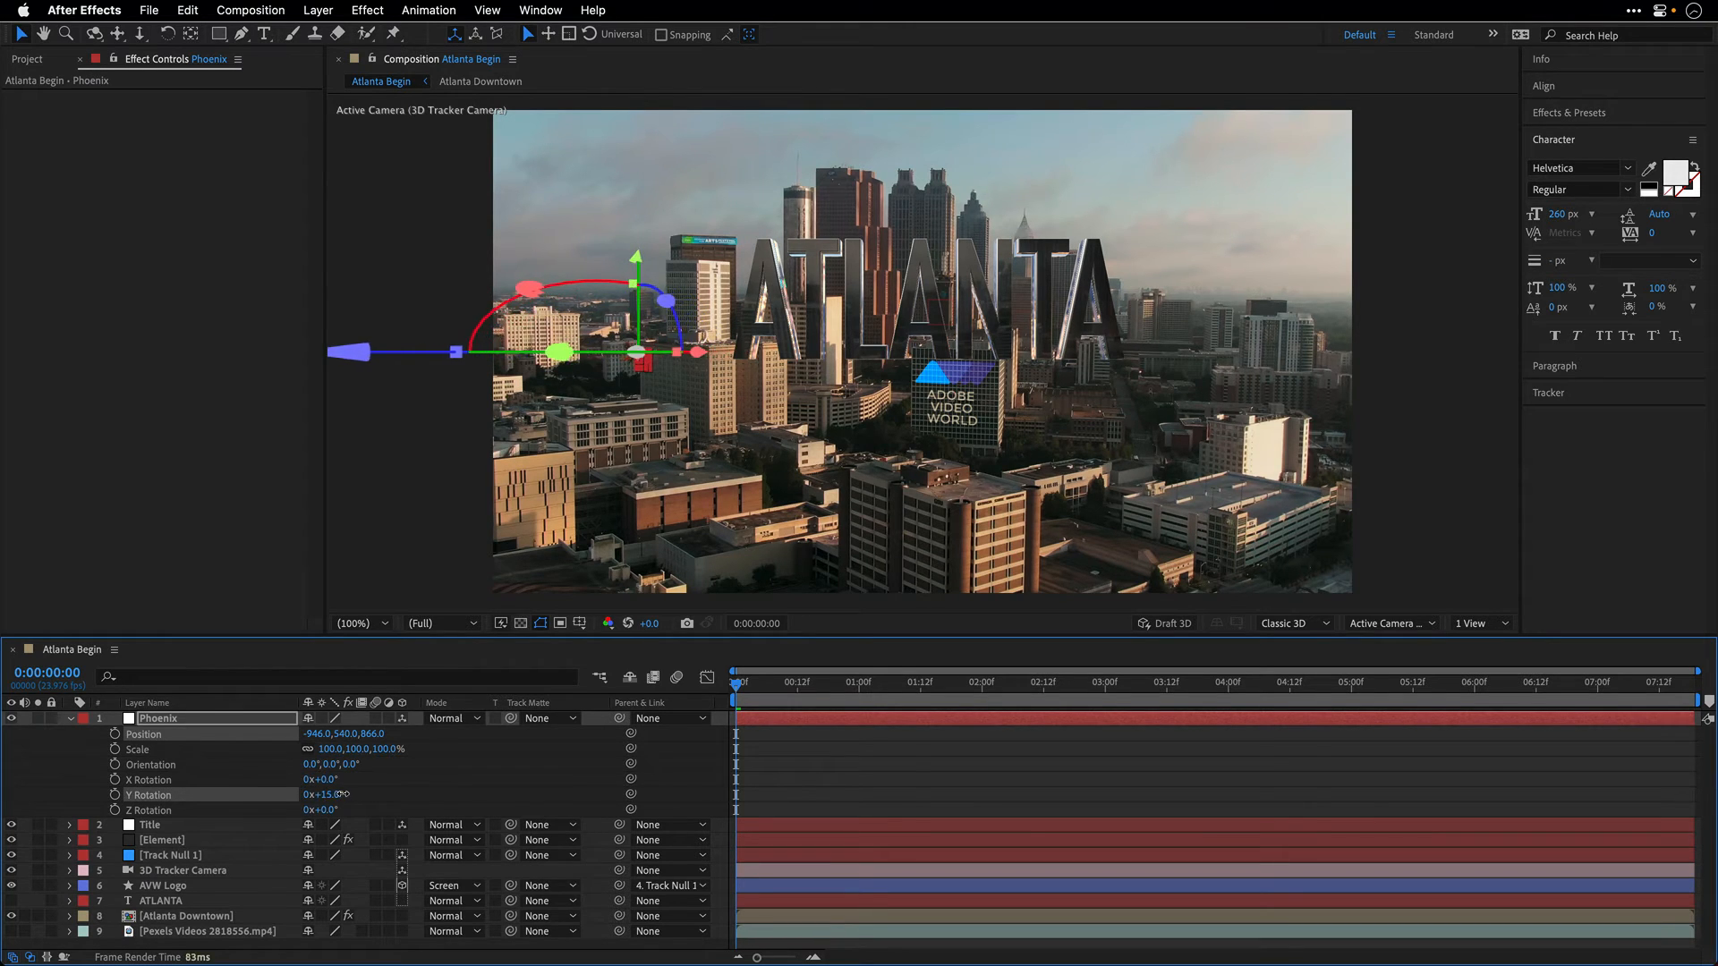
pyautogui.click(331, 795)
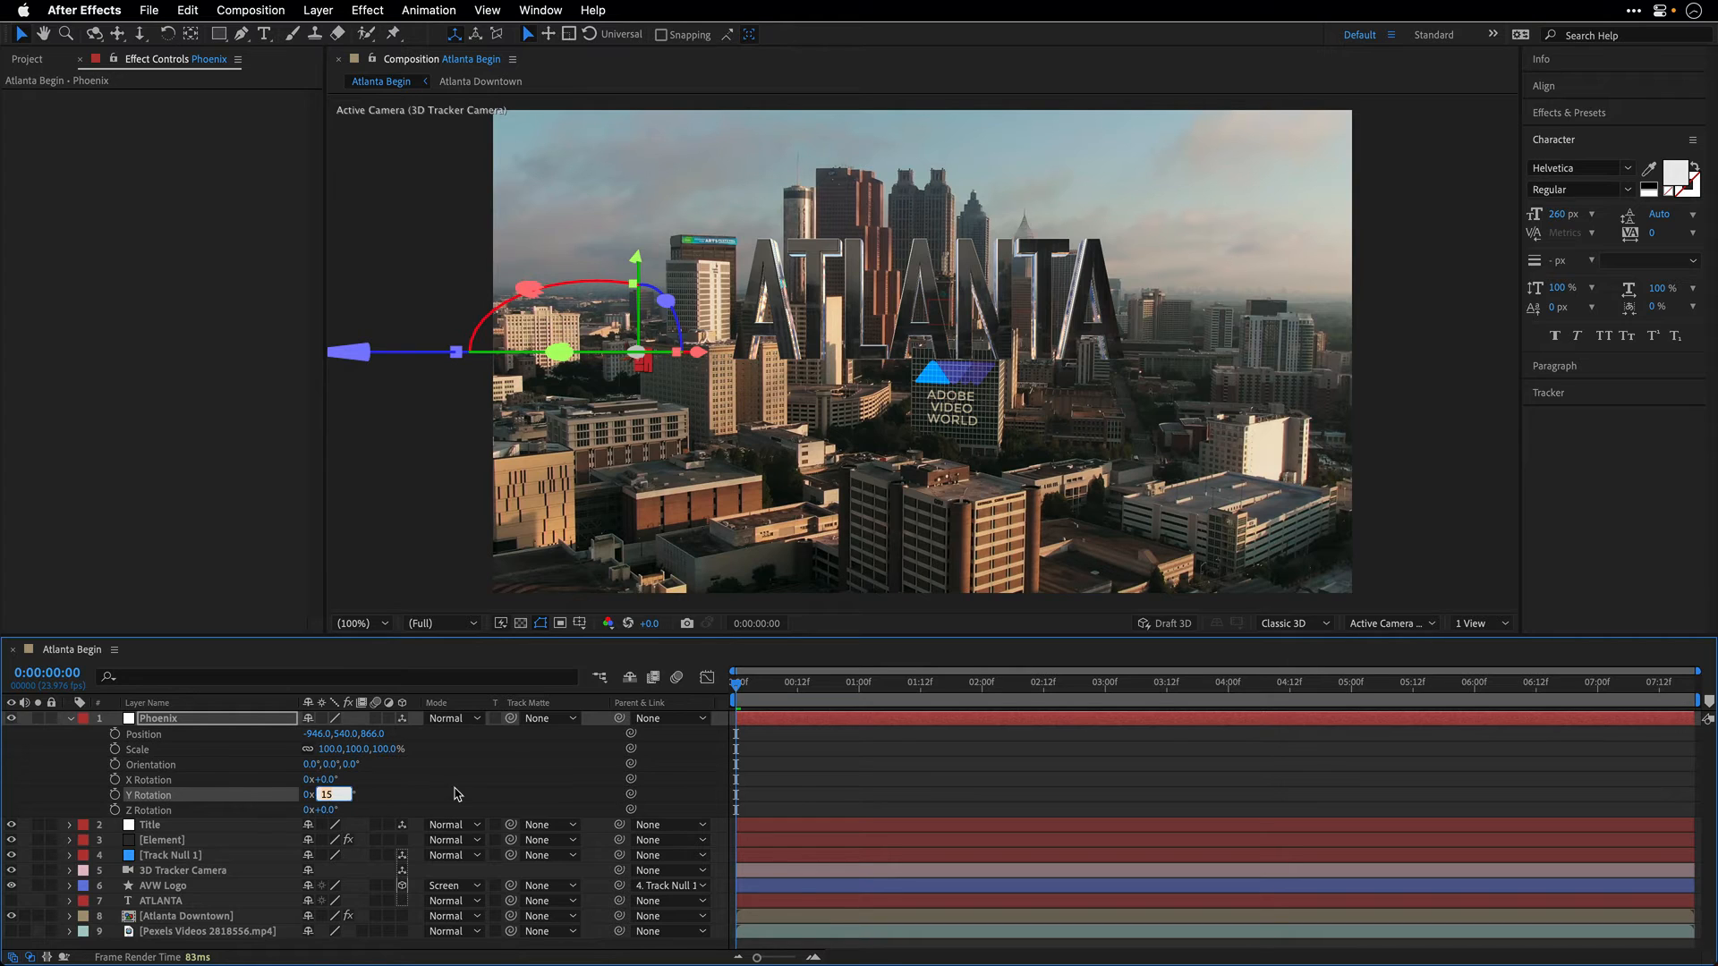
pyautogui.write('20')
pyautogui.press('Return')
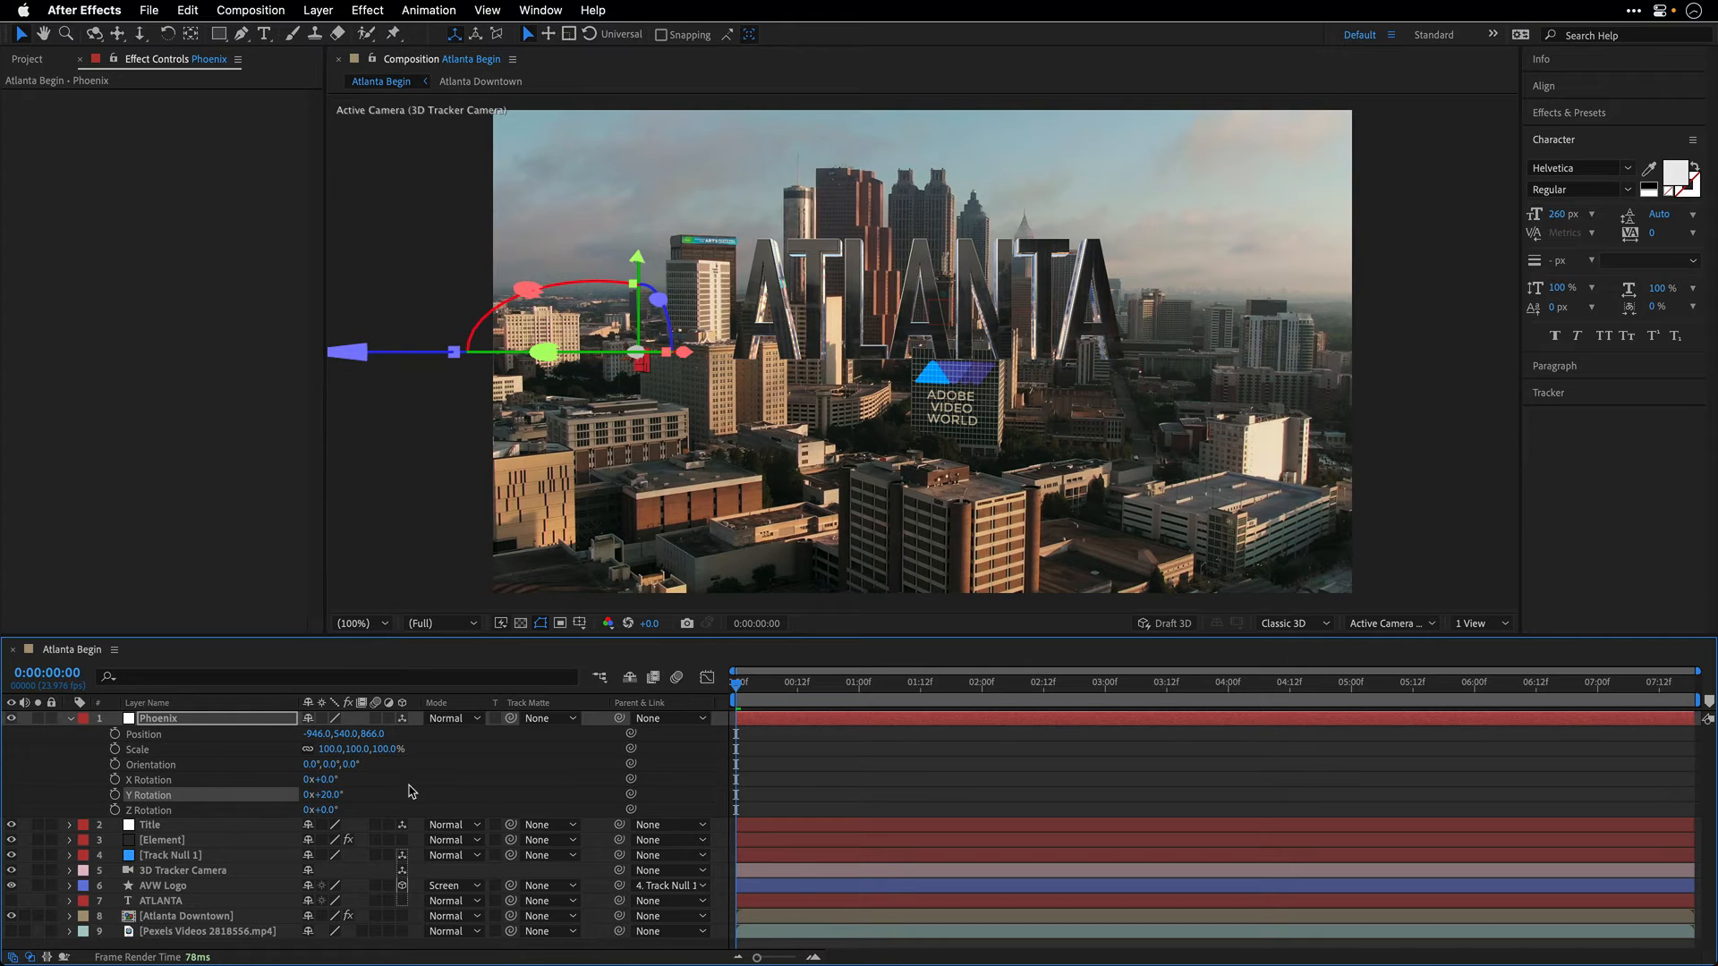
pyautogui.click(115, 734)
pyautogui.click(114, 794)
# Step: At 0:00:02:22, keyframe the Phoenix null's Position at about 914, 365, 92 and set its X Rotation to 21°
pyautogui.moveTo(741, 692); pyautogui.dragTo(1097, 734)
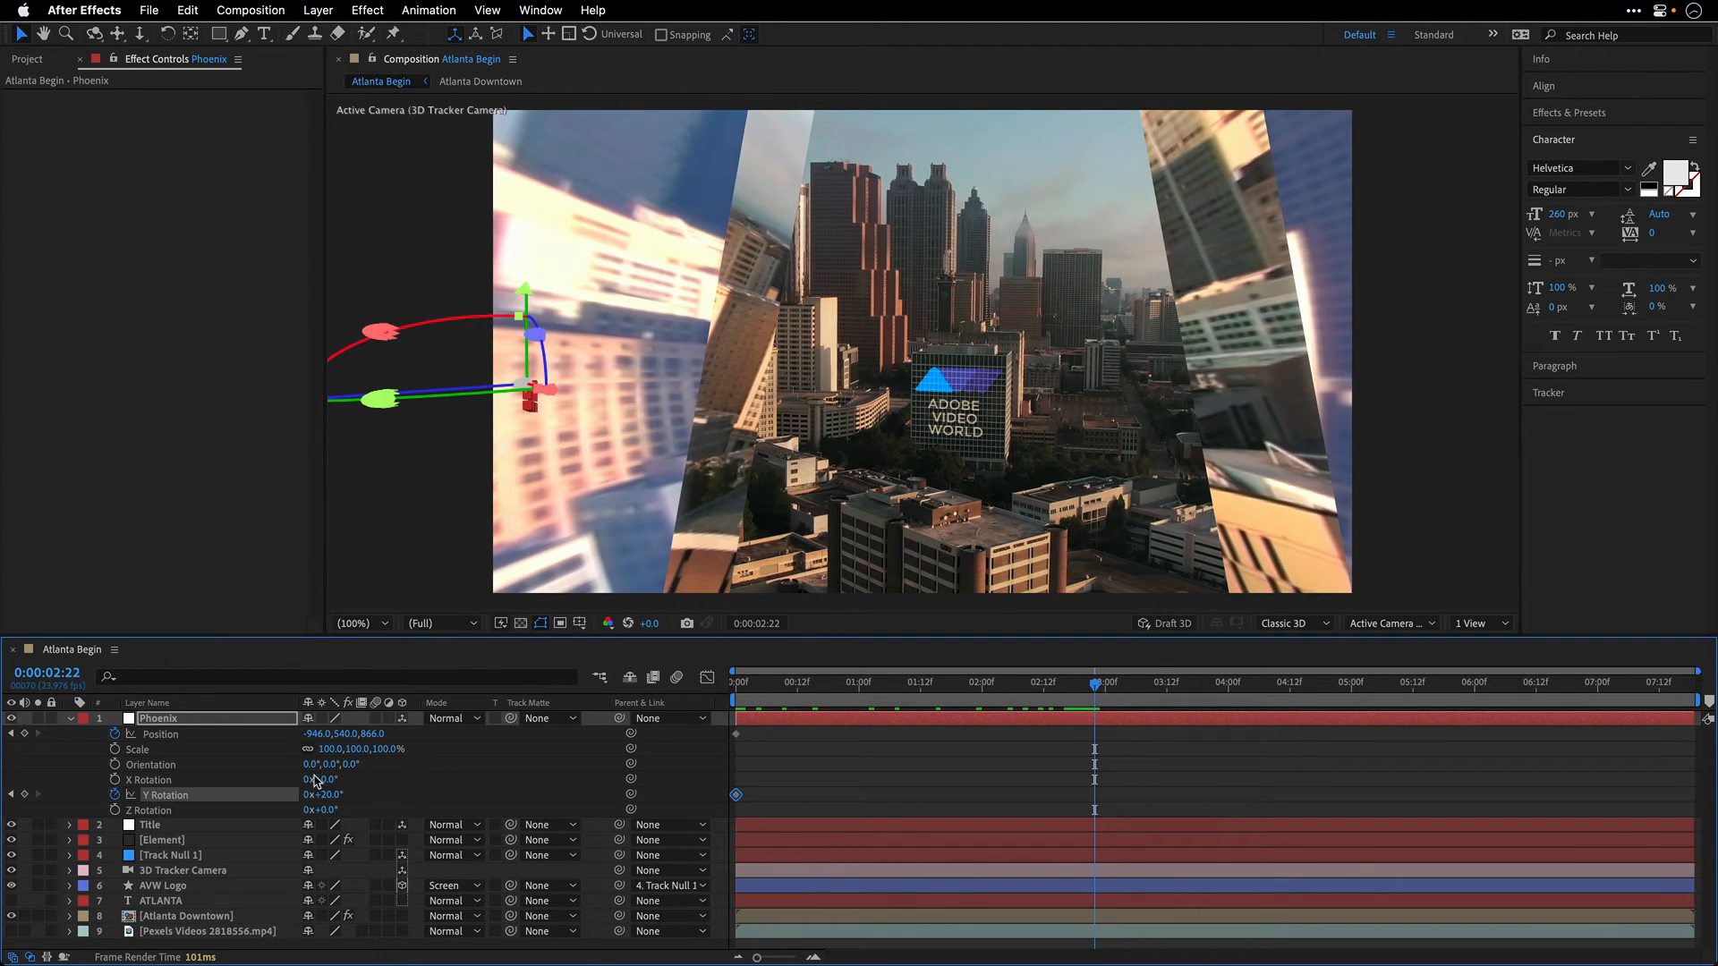
pyautogui.moveTo(315, 734); pyautogui.dragTo(484, 728)
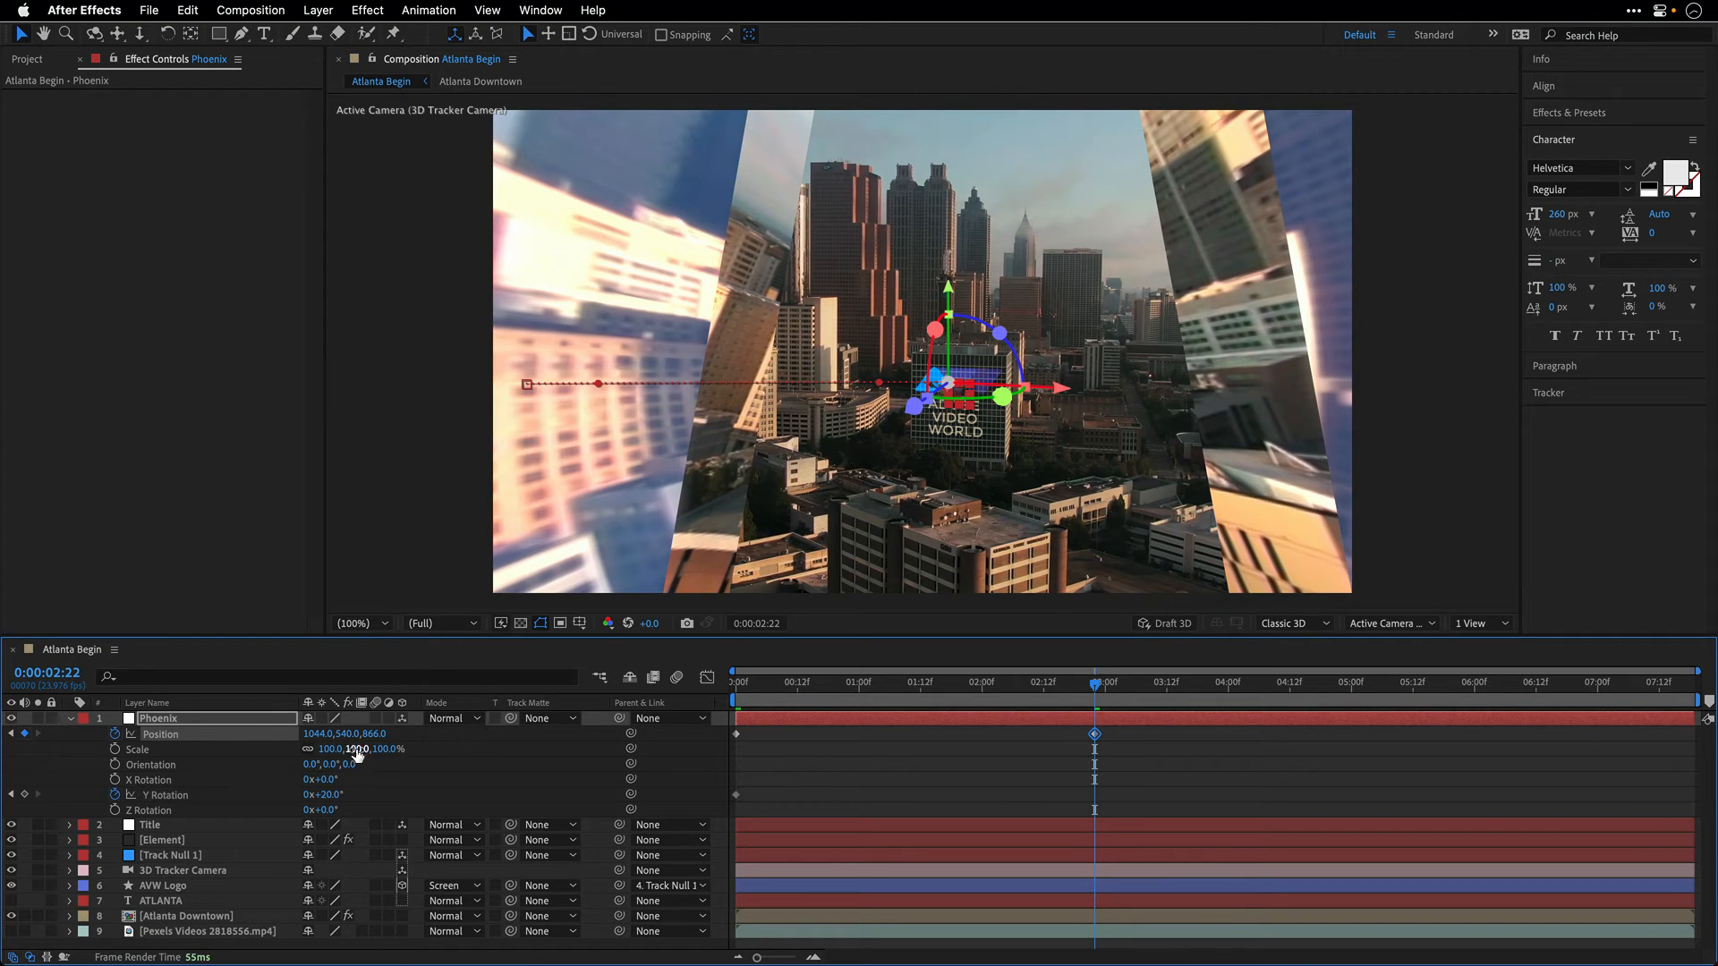
pyautogui.moveTo(376, 733); pyautogui.dragTo(320, 734)
# Step: At 0:00:03:23, keyframe the Phoenix null's Position at 1460, 374, 532 and Y Rotation at -4°, and move both keyframes near the composition's end
pyautogui.moveTo(1107, 687); pyautogui.dragTo(1680, 703)
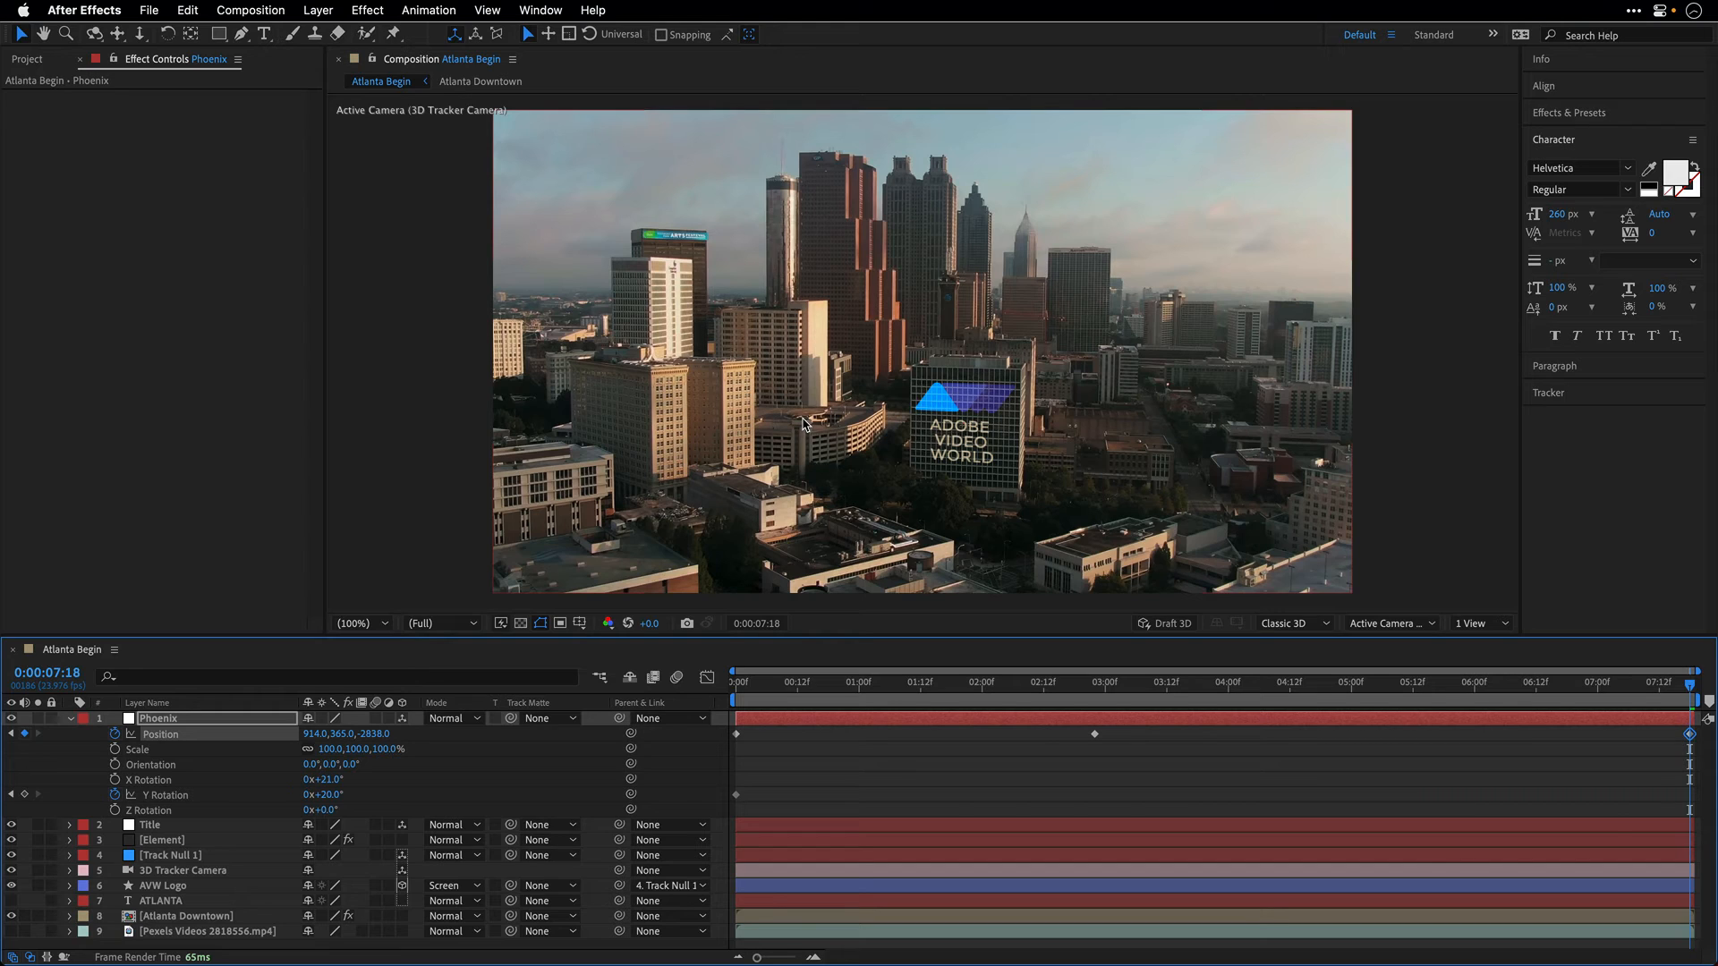
pyautogui.moveTo(1163, 687); pyautogui.dragTo(1226, 689)
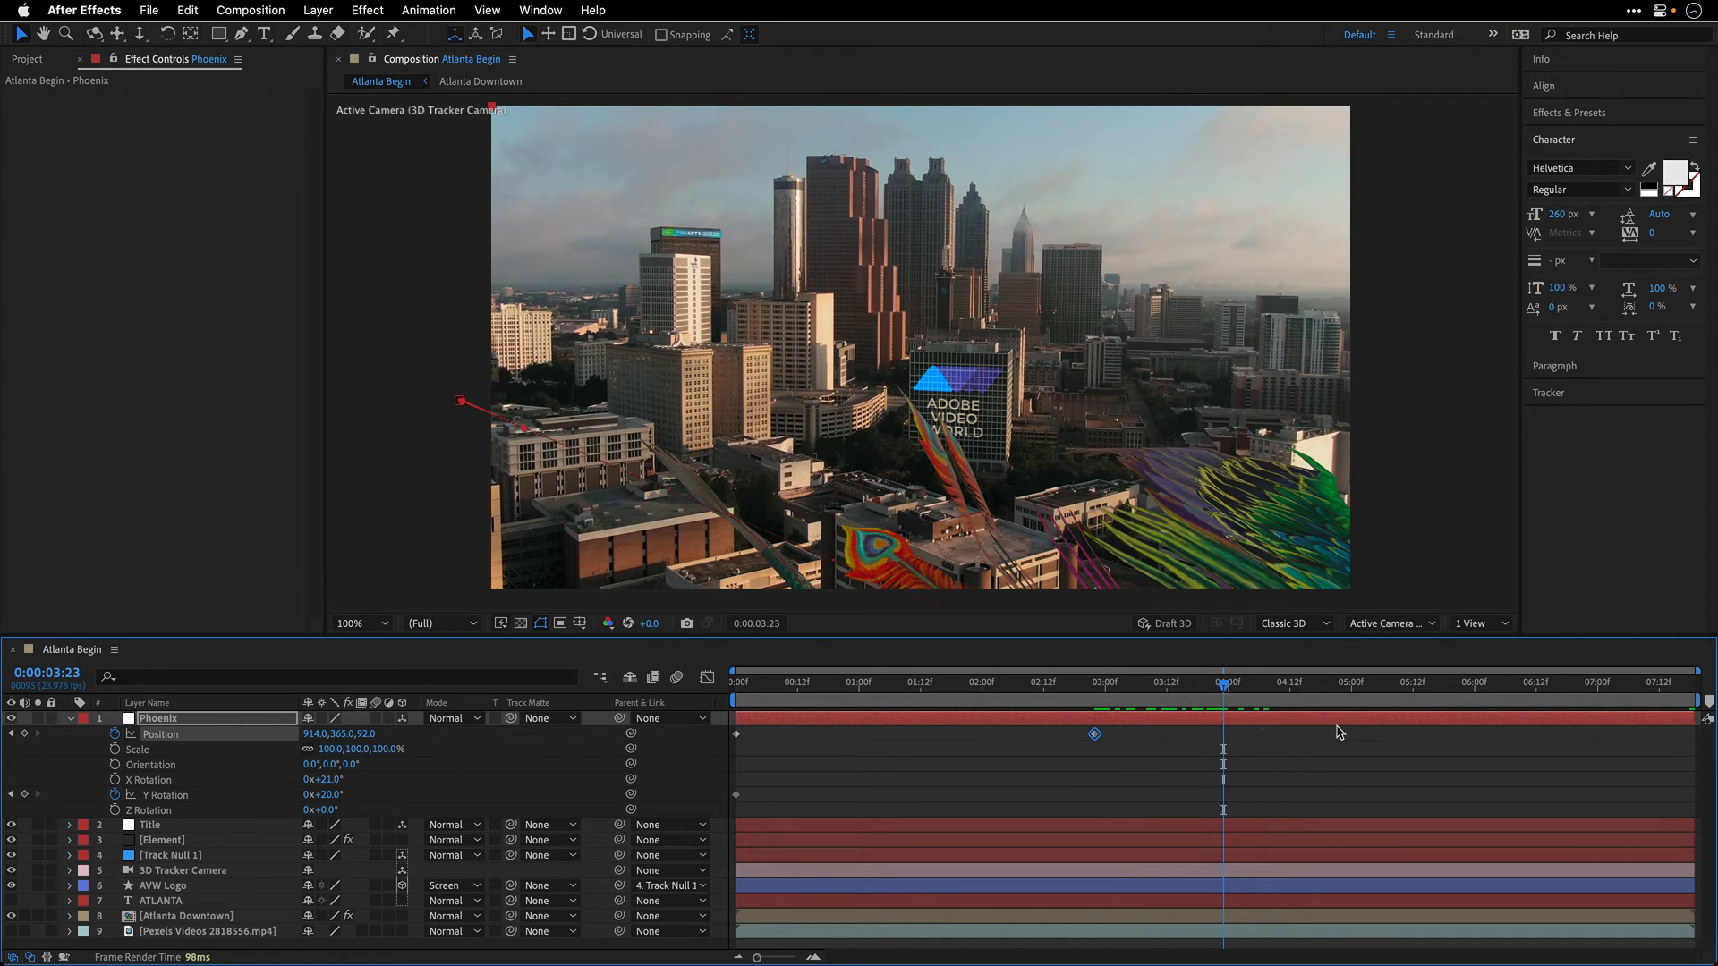
pyautogui.moveTo(365, 736); pyautogui.dragTo(400, 732)
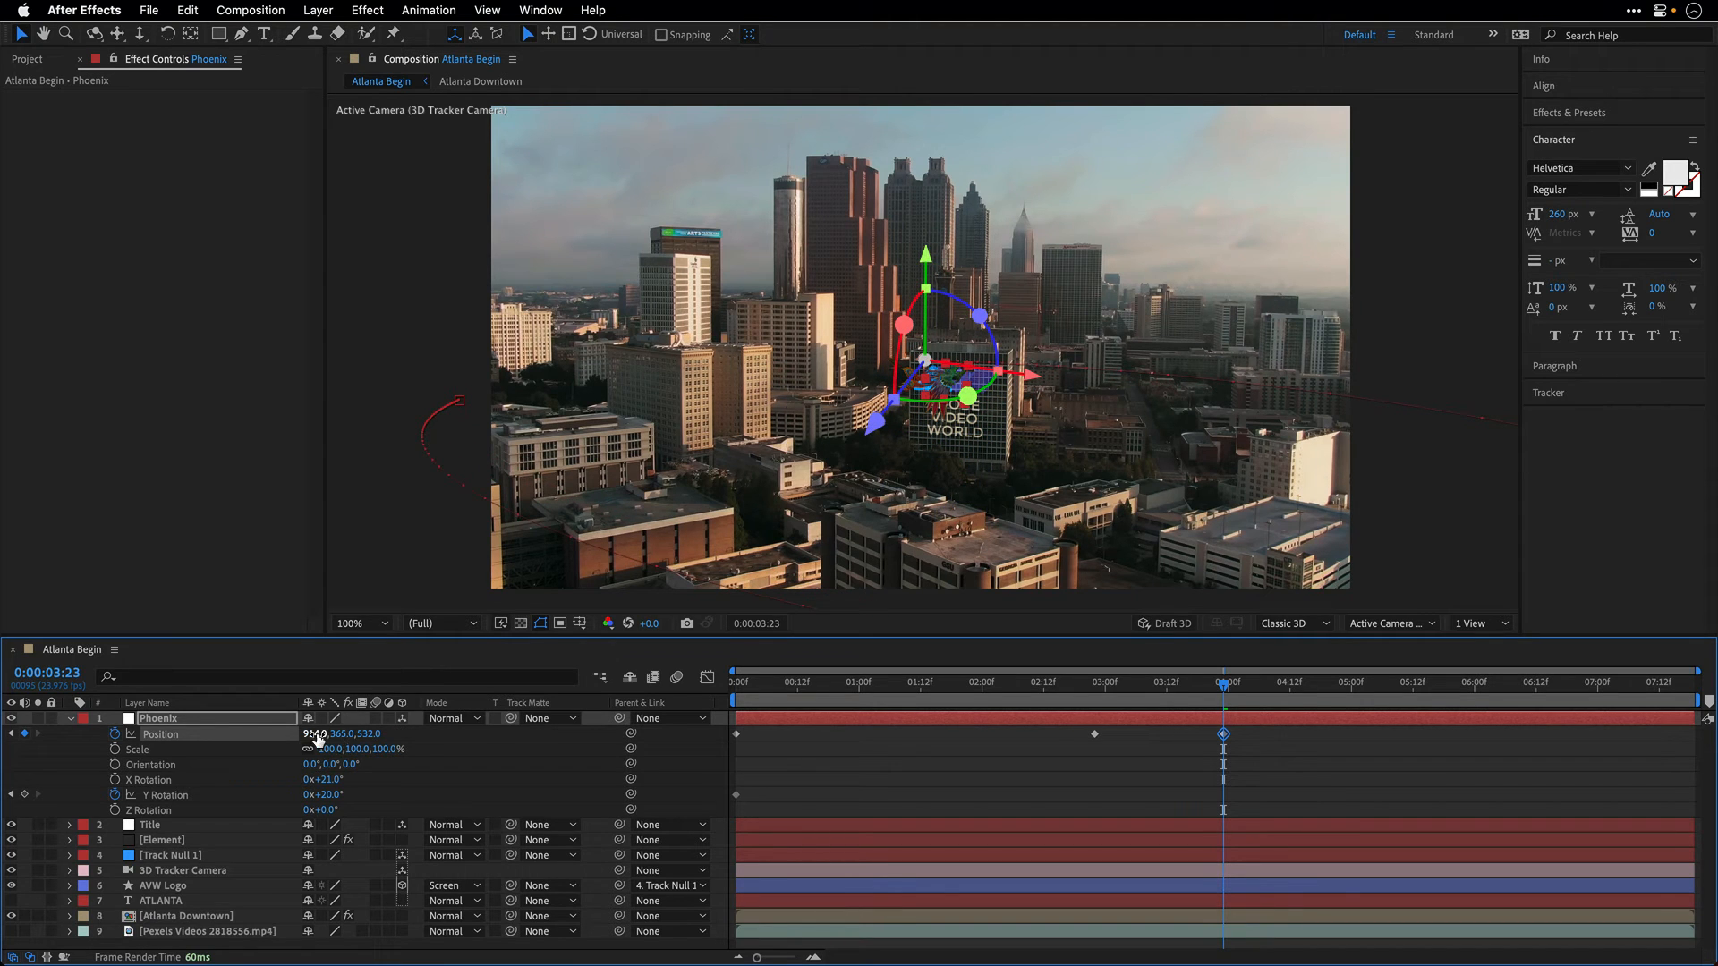
pyautogui.moveTo(323, 735); pyautogui.dragTo(780, 694)
pyautogui.moveTo(348, 736); pyautogui.dragTo(308, 795)
pyautogui.moveTo(1217, 729); pyautogui.dragTo(1686, 798)
# Step: Shift the second Position keyframe to about 0:00:03:01, and paste a copy at 0:00:03:23 adjusted to about 914, 330, 206
pyautogui.moveTo(1017, 690); pyautogui.dragTo(1223, 690)
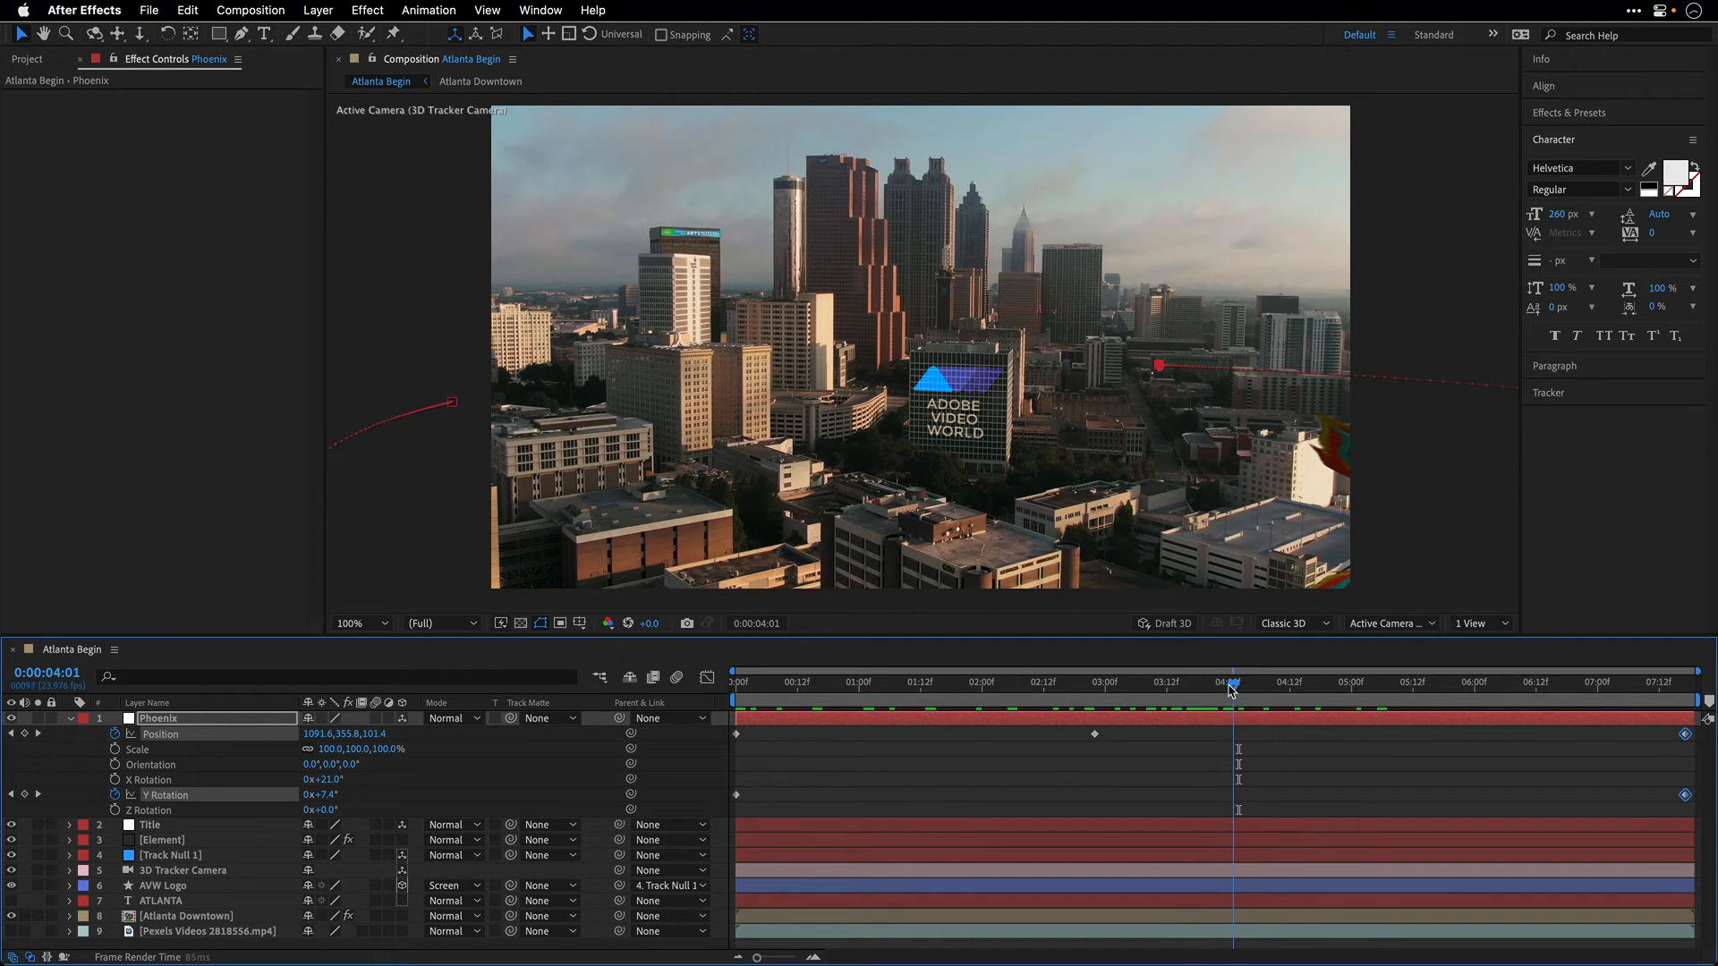
pyautogui.moveTo(1094, 735)
pyautogui.mouseDown()
pyautogui.moveTo(1077, 737)
pyautogui.moveTo(1112, 742)
pyautogui.mouseUp()
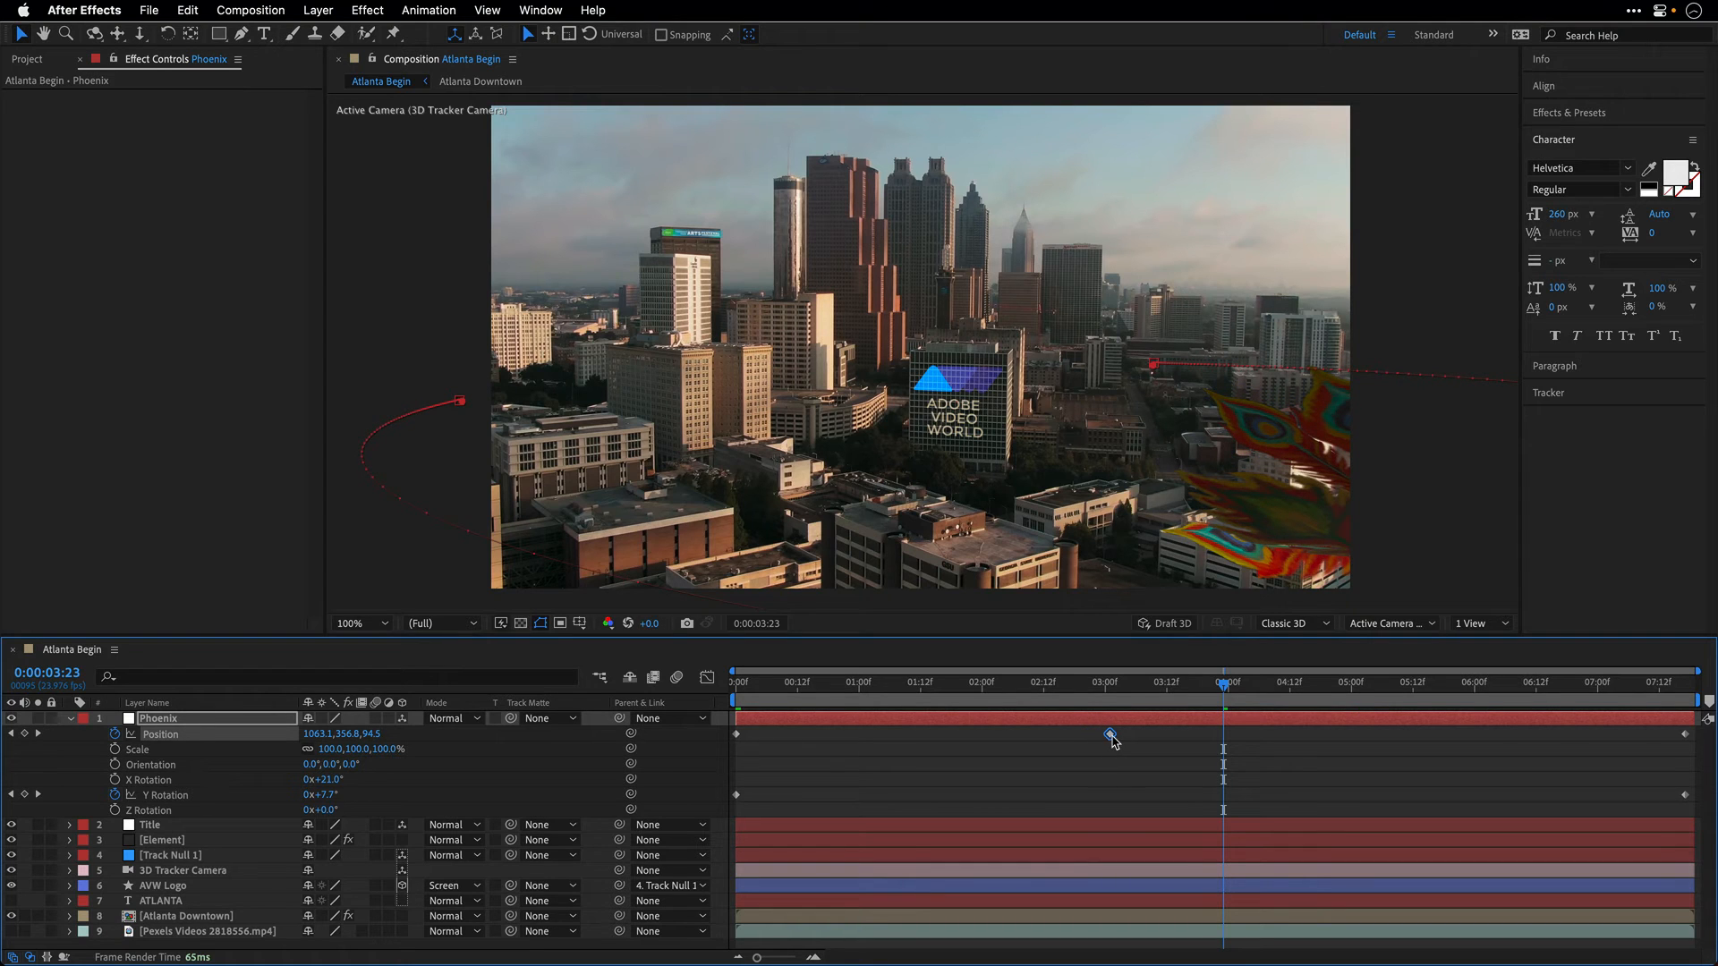
pyautogui.press('super+v')
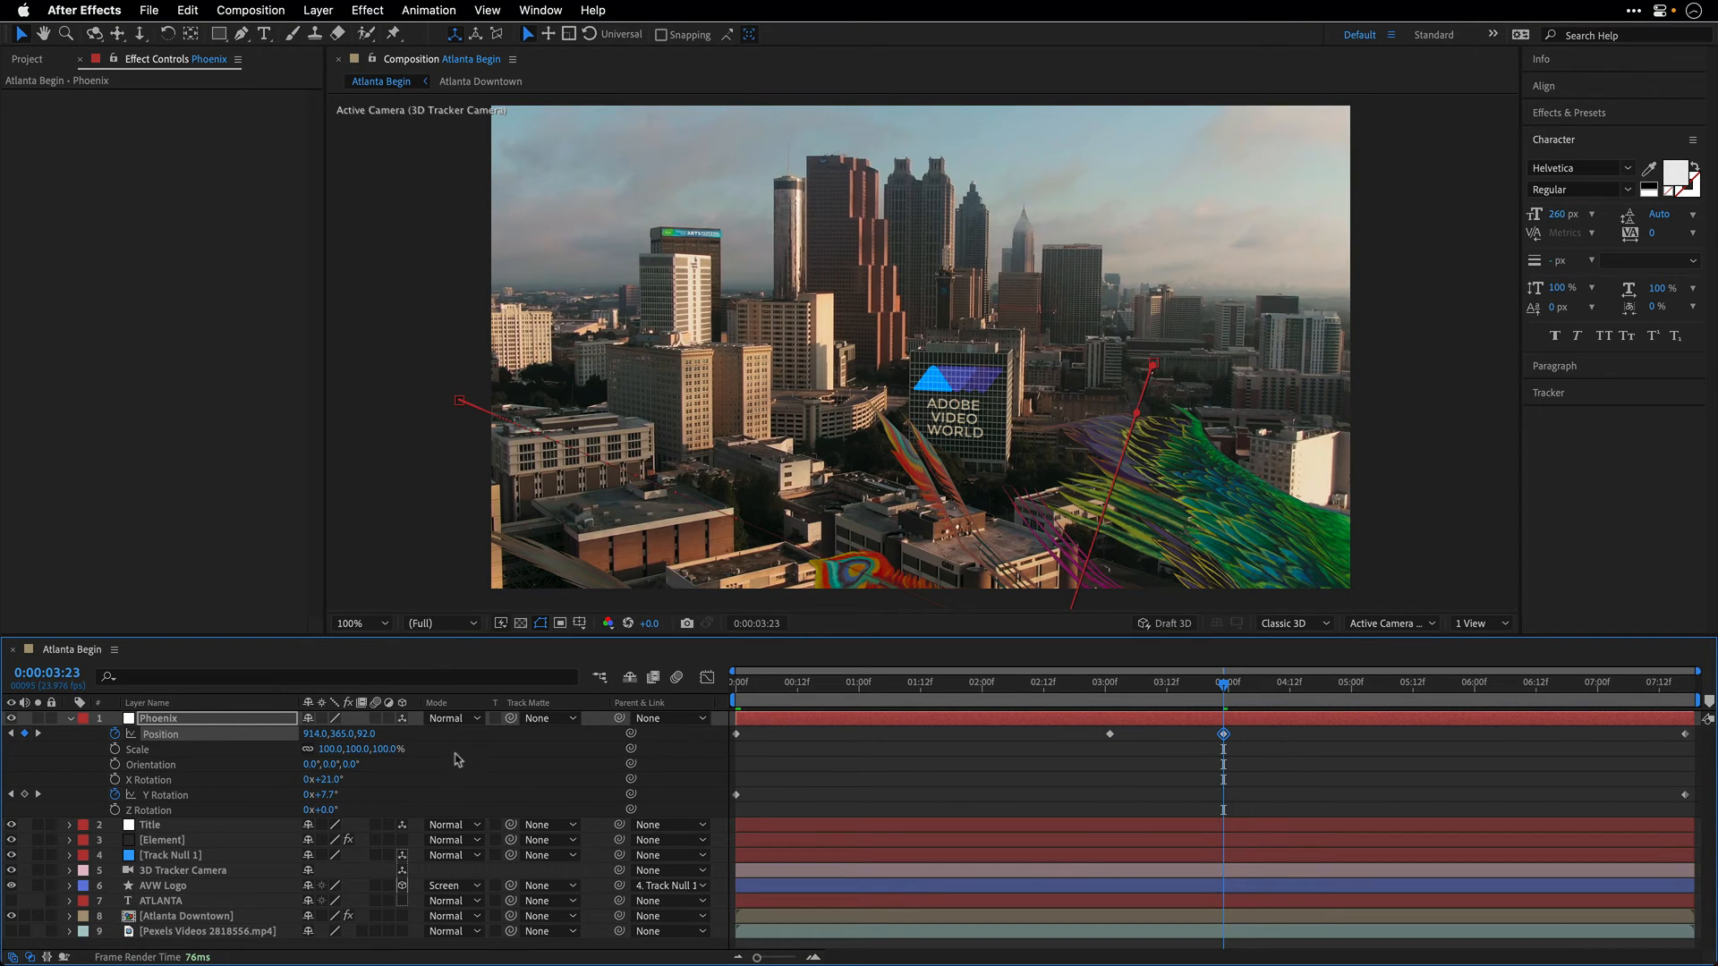
pyautogui.moveTo(344, 737); pyautogui.dragTo(473, 734)
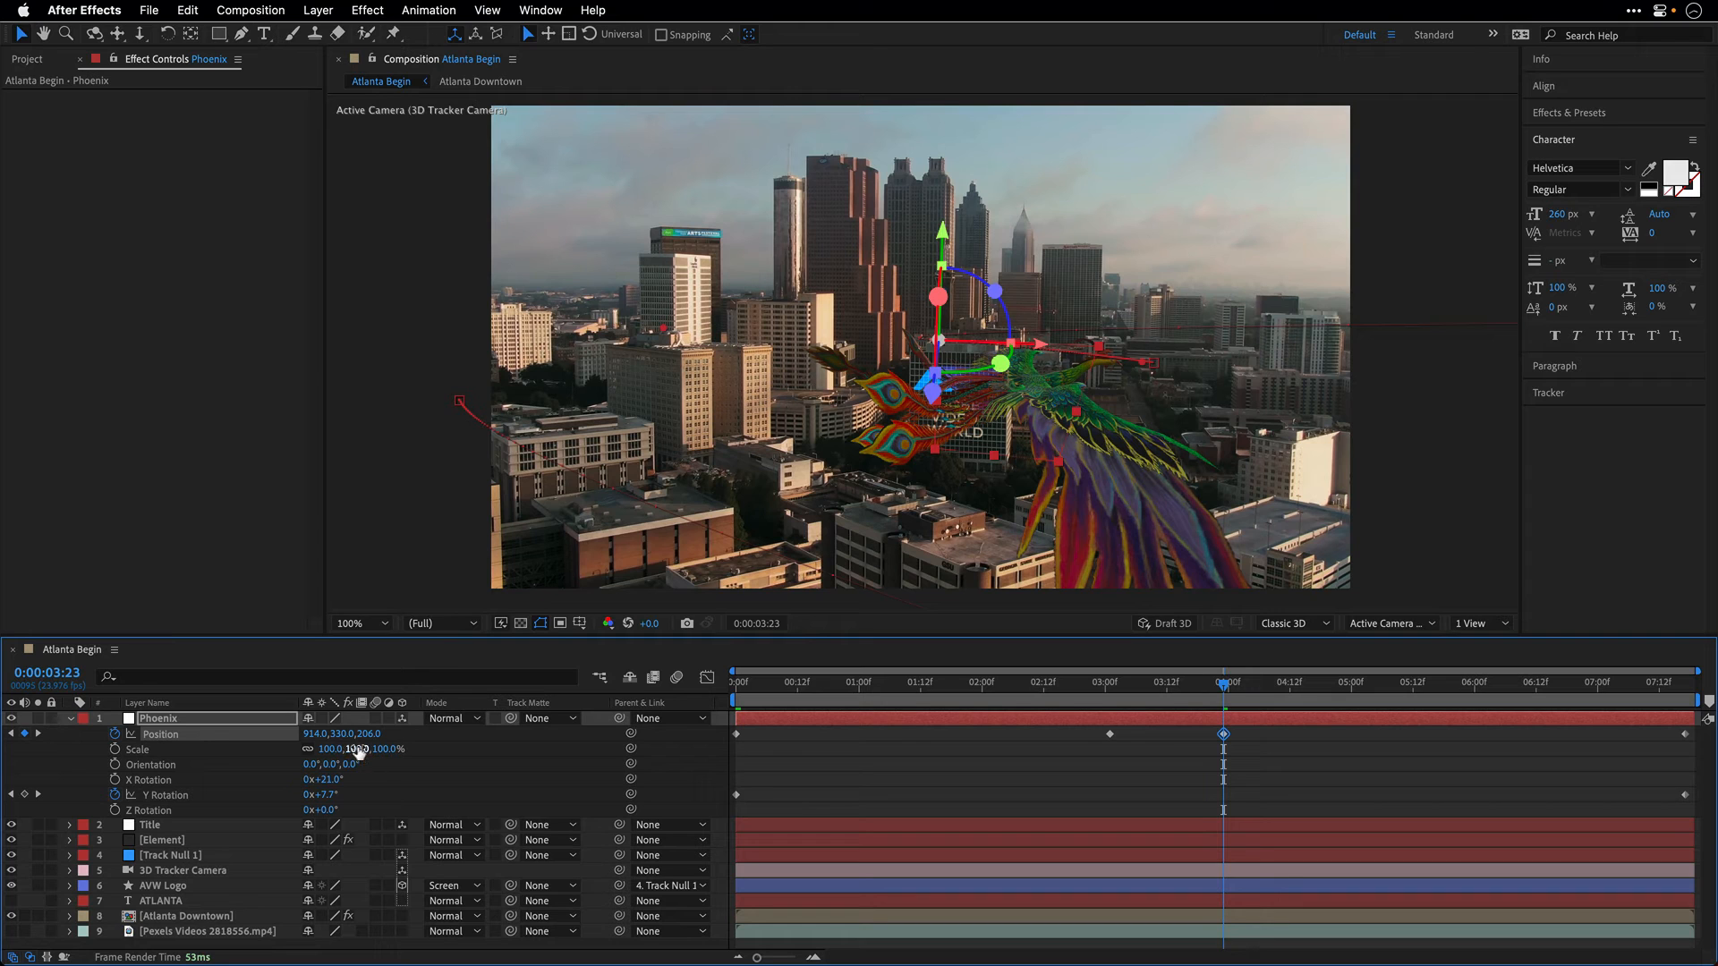
pyautogui.moveTo(338, 735); pyautogui.dragTo(319, 734)
# Step: Play back the phoenix's flight from the first frame
pyautogui.moveTo(1129, 691); pyautogui.dragTo(598, 702)
pyautogui.press('space')
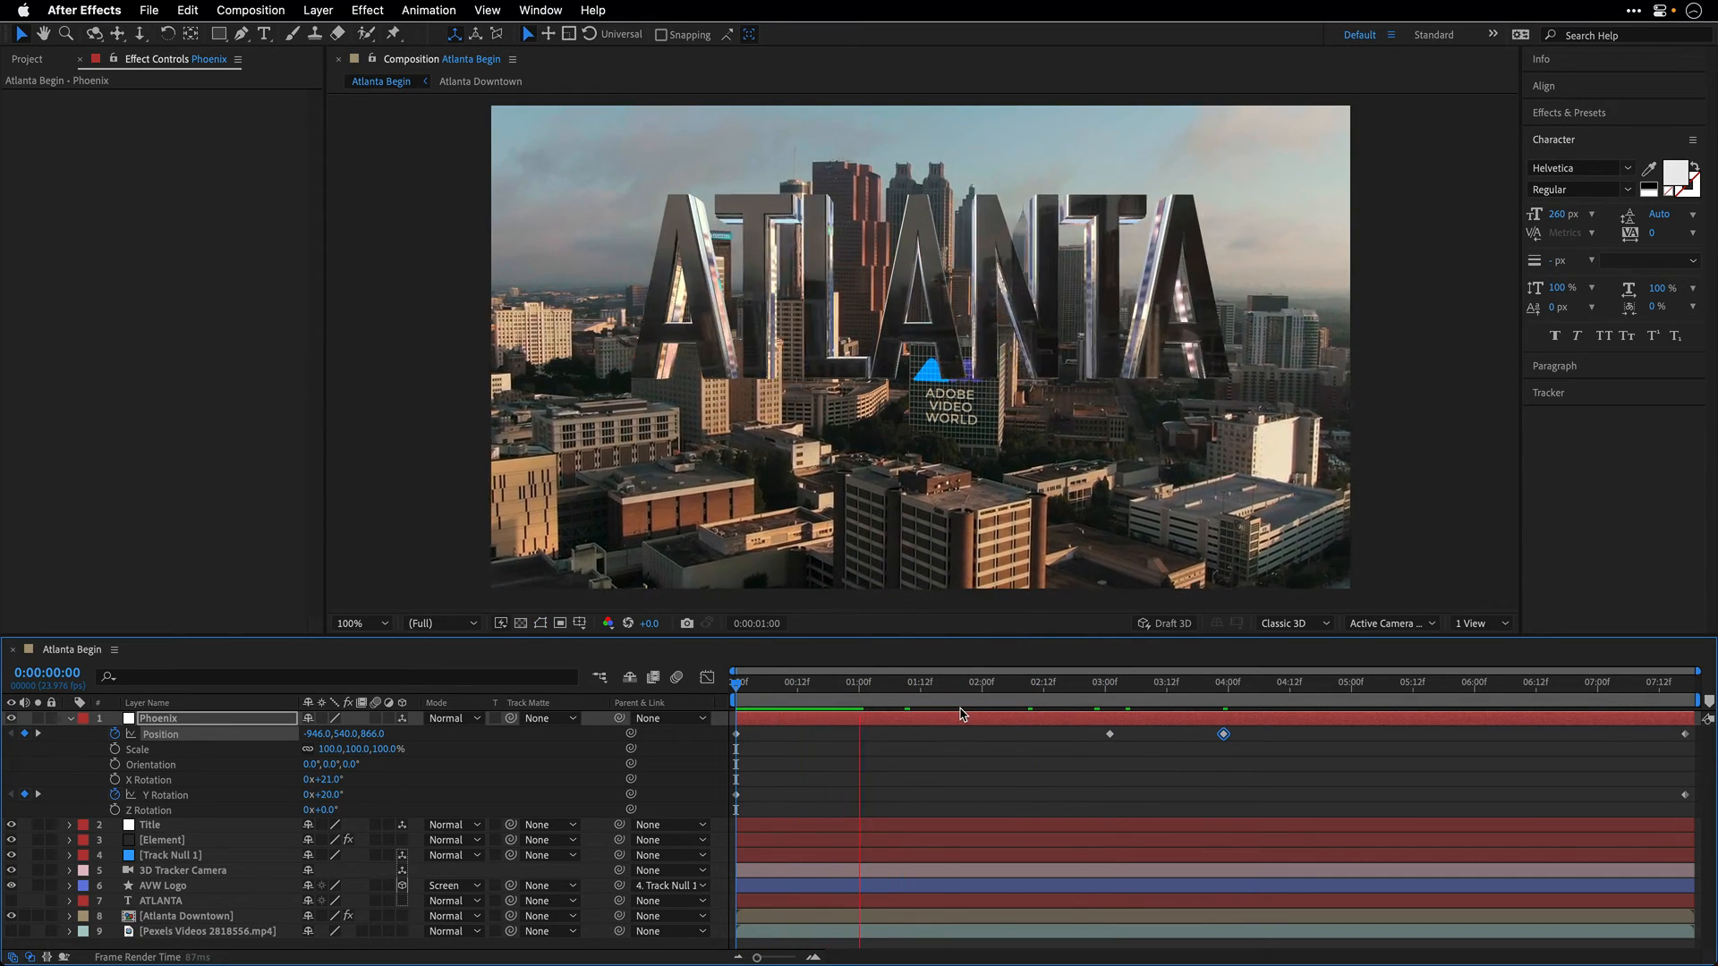
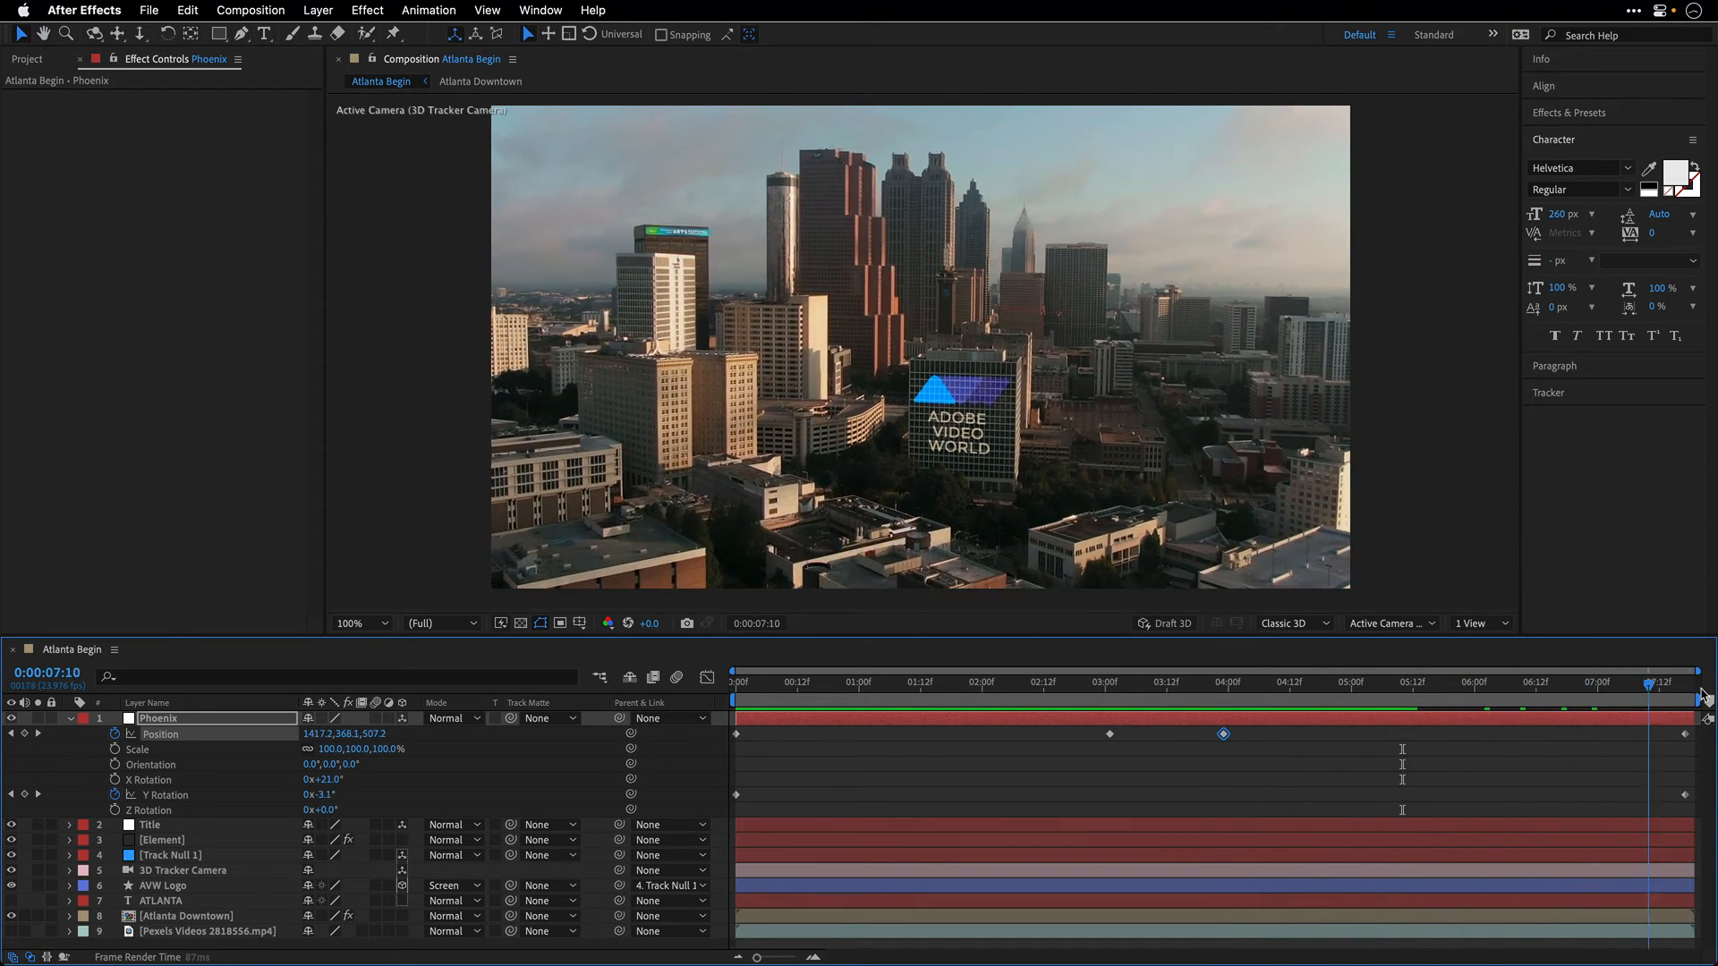
# Step: Move the Phoenix null's final Position keyframe to 0:00:07:18
pyautogui.moveTo(1669, 727); pyautogui.dragTo(1702, 811)
pyautogui.scroll(-2, 1117, 449)
pyautogui.scroll(2, 1117, 449)
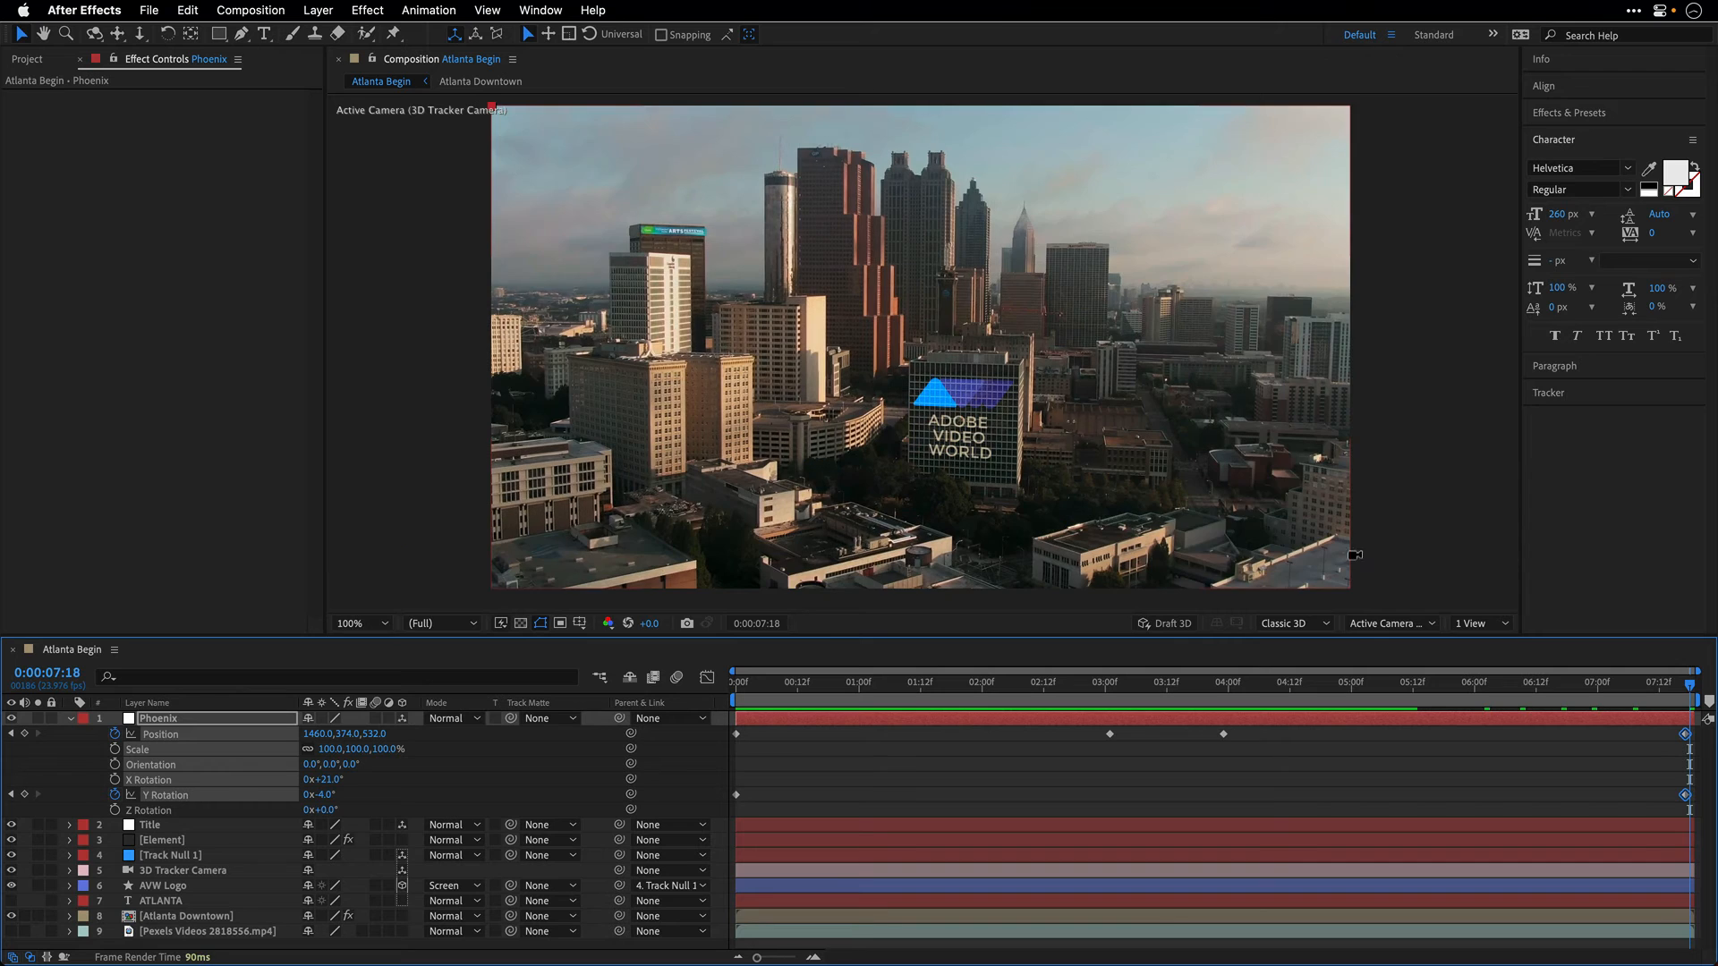
pyautogui.click(1686, 734)
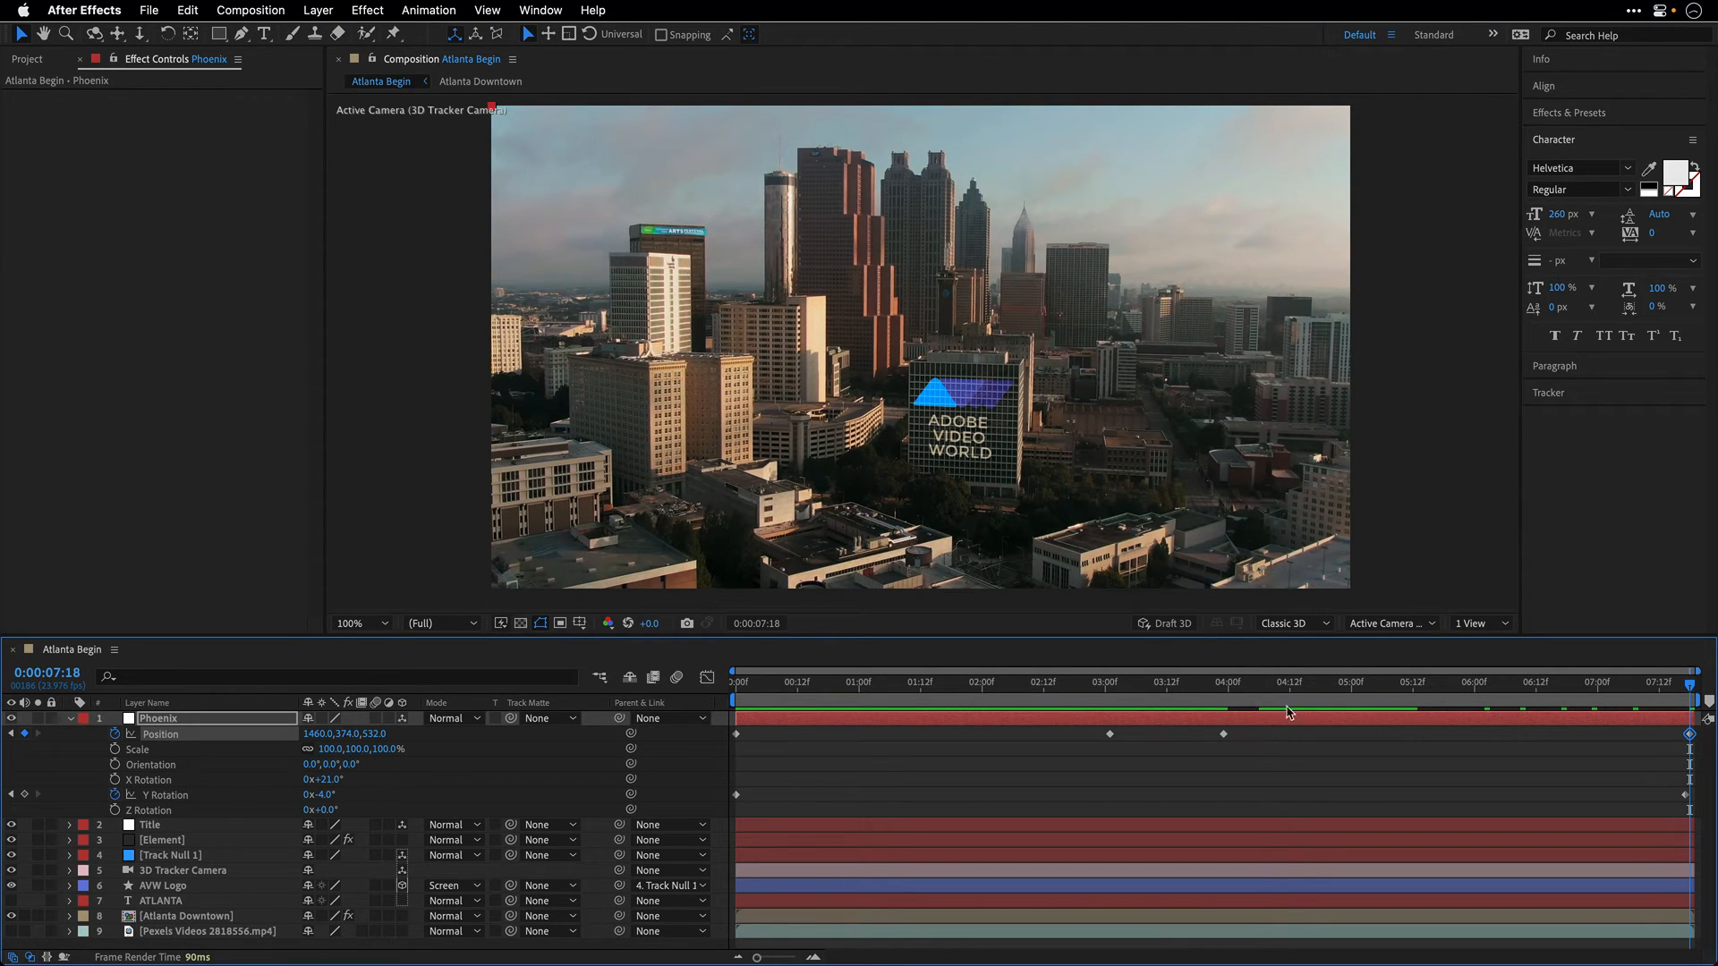
pyautogui.scroll(-4, 995, 467)
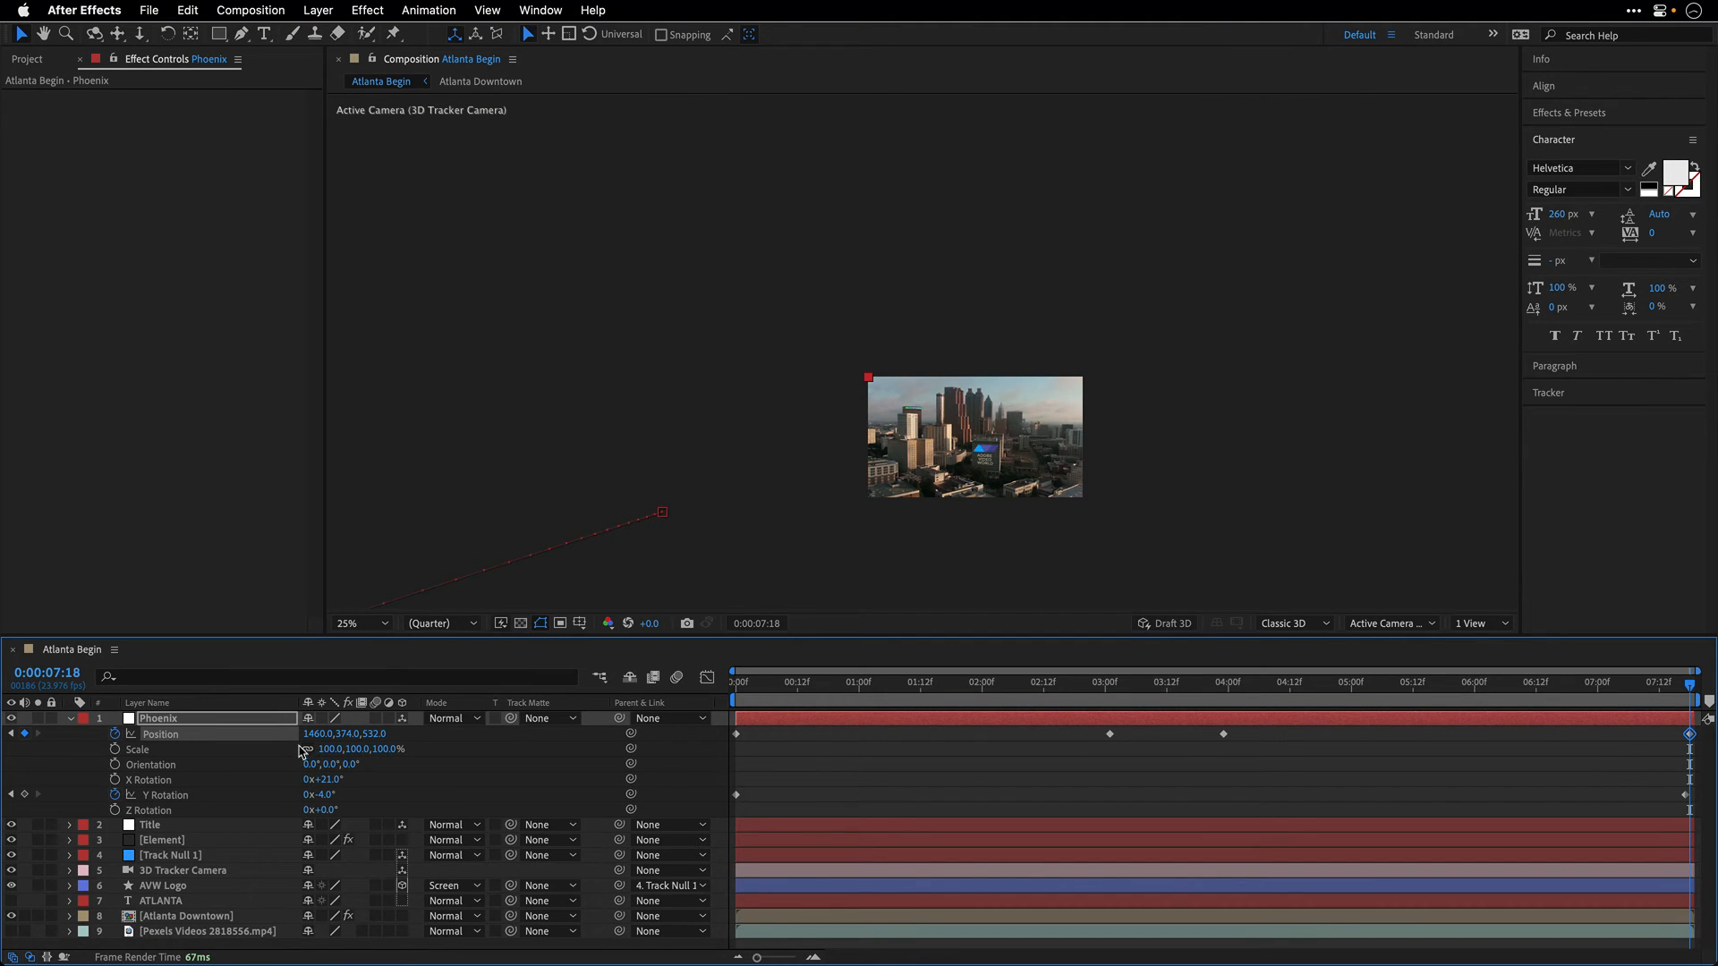
pyautogui.moveTo(240, 731); pyautogui.dragTo(629, 713)
pyautogui.scroll(4, 1151, 486)
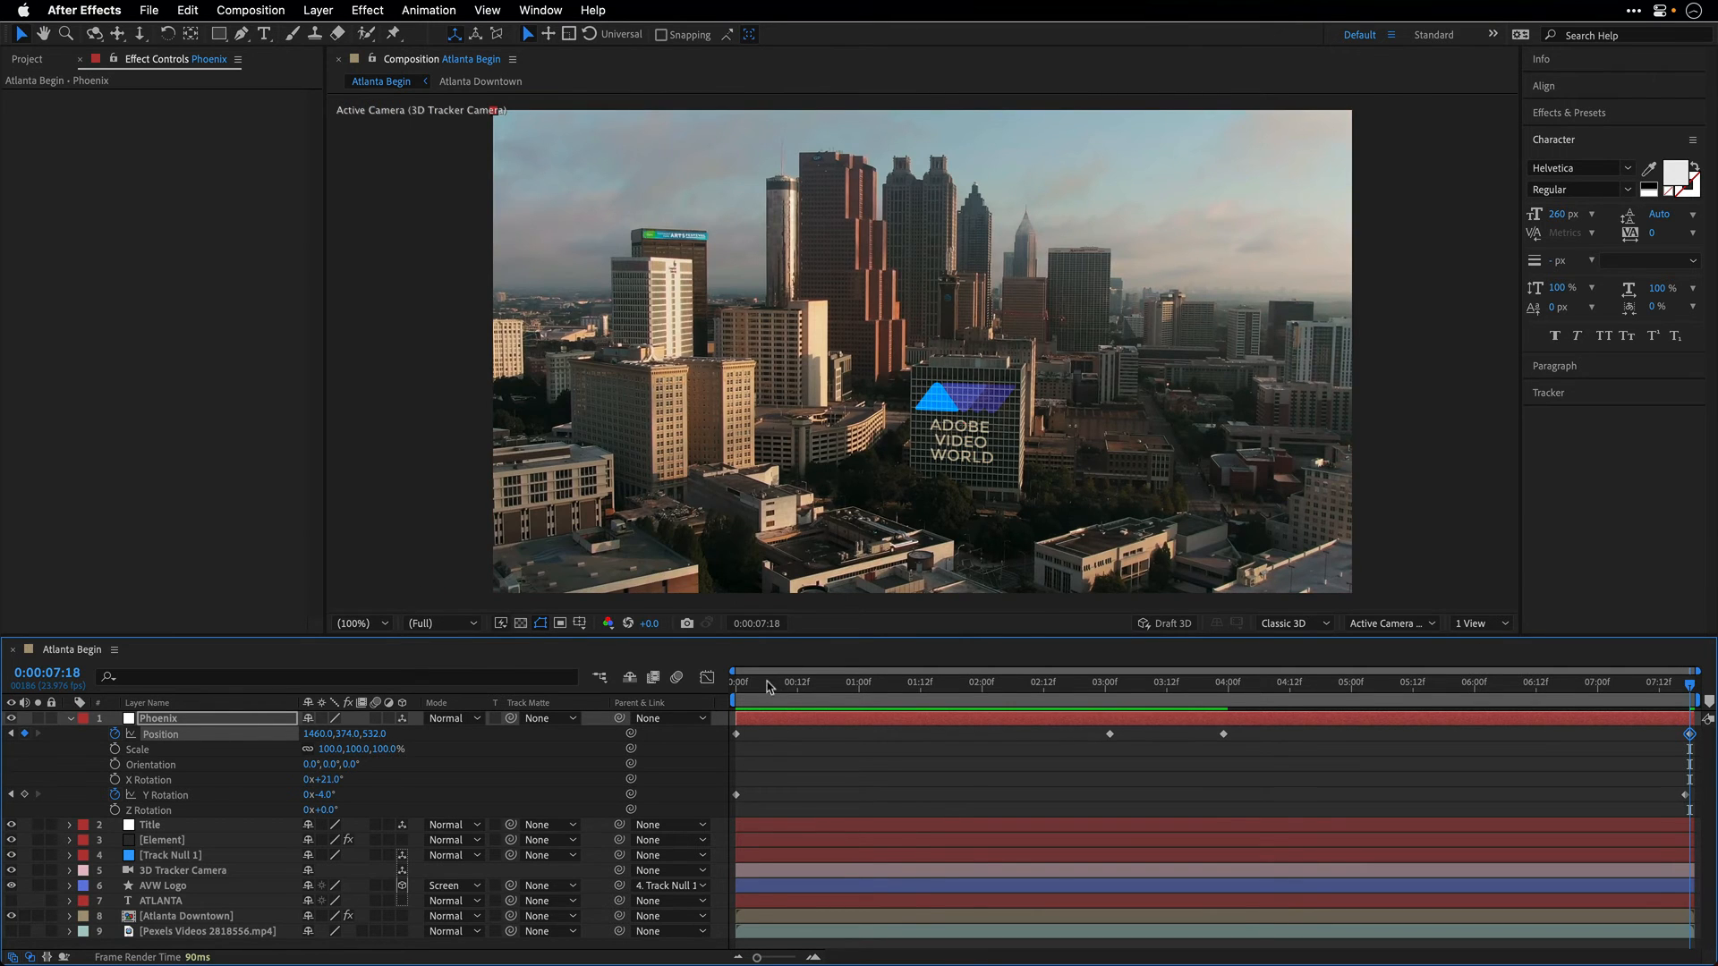
# Step: Set the spatial interpolation of all the Phoenix null's Position keyframes to Linear
pyautogui.press('Home')
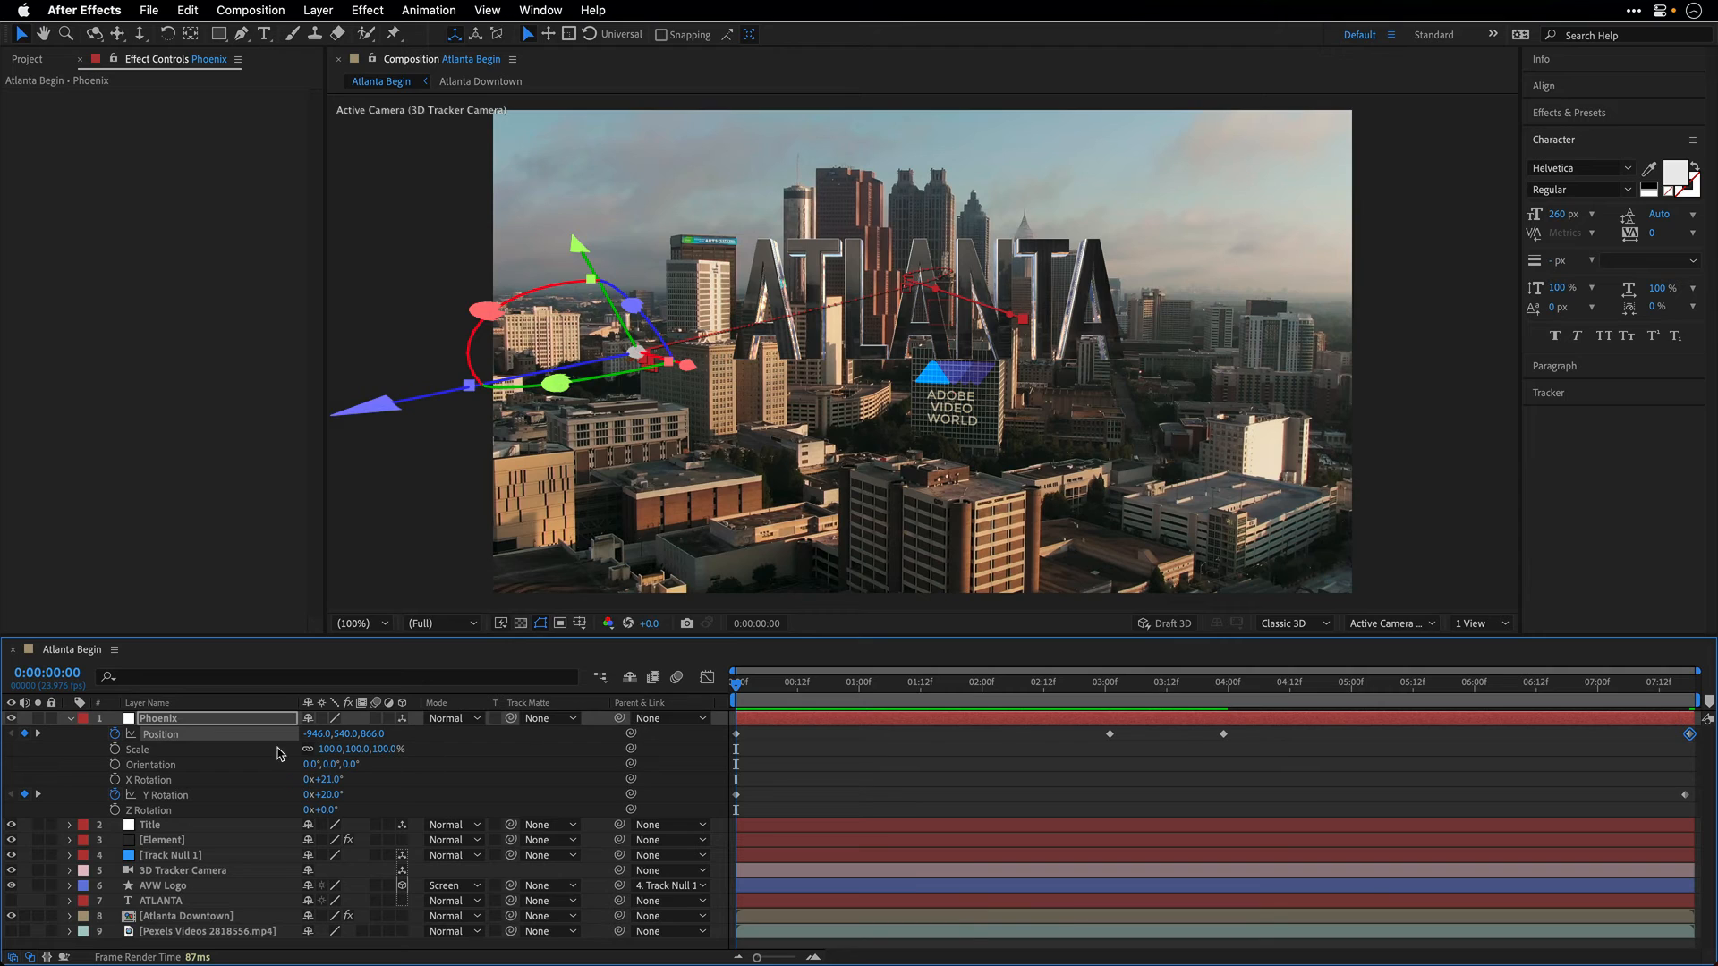
pyautogui.click(157, 738)
pyautogui.rightClick(1109, 735)
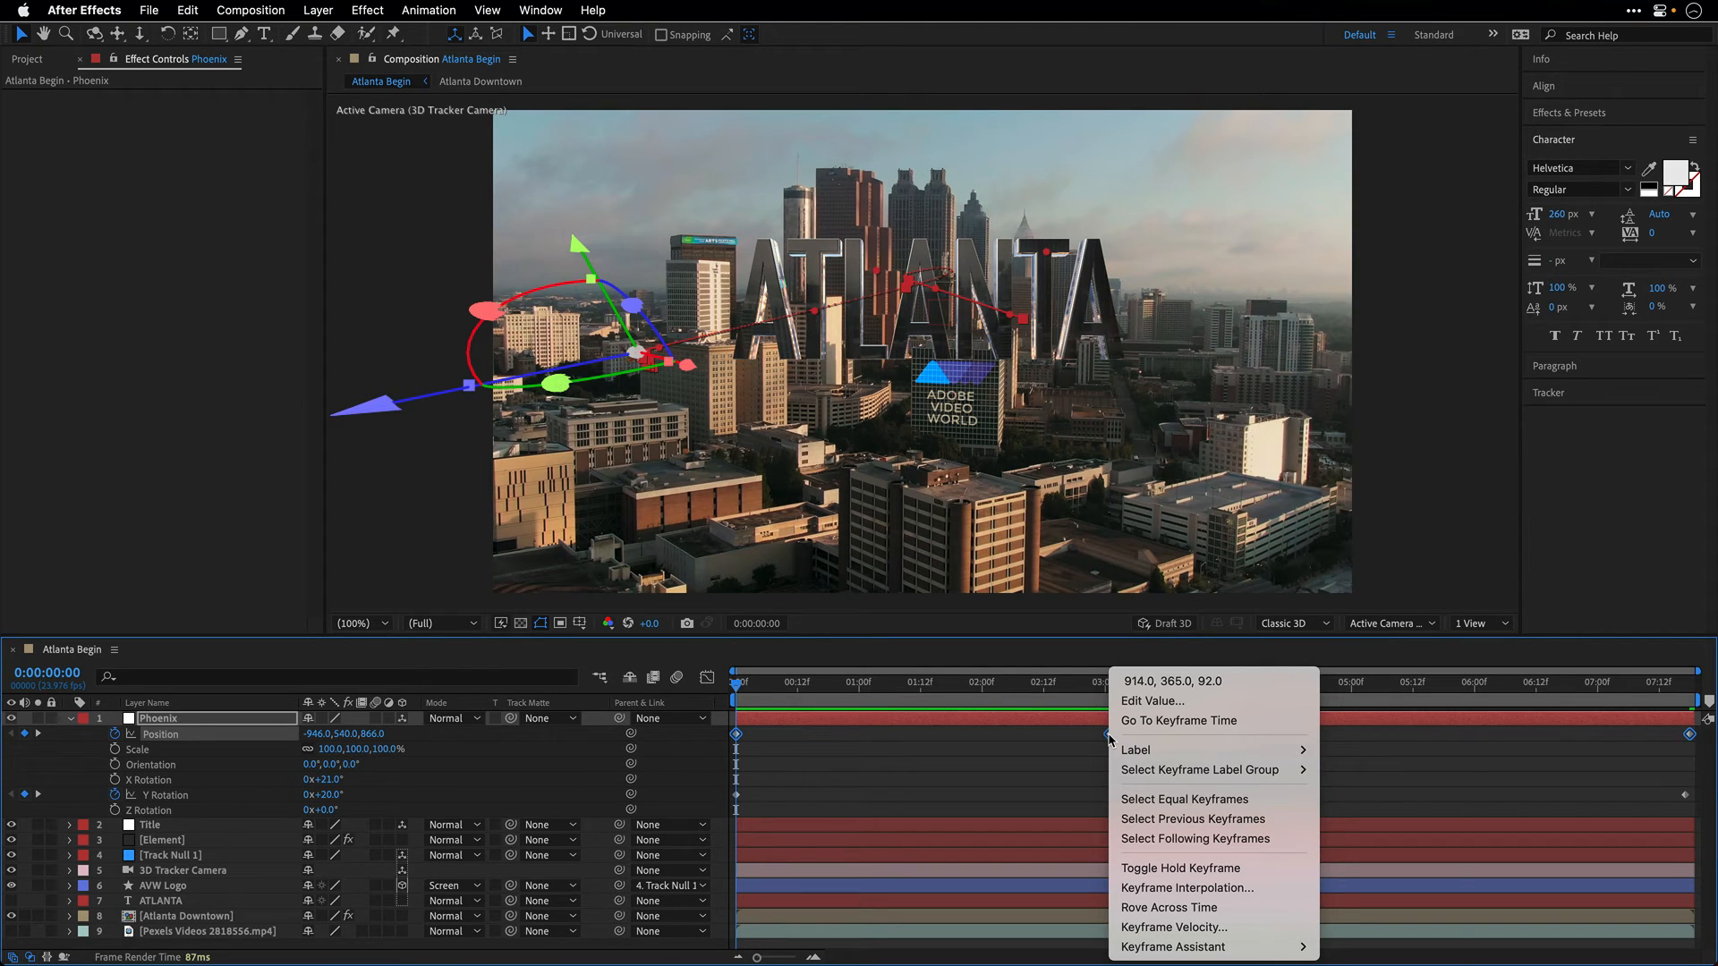
pyautogui.click(1163, 888)
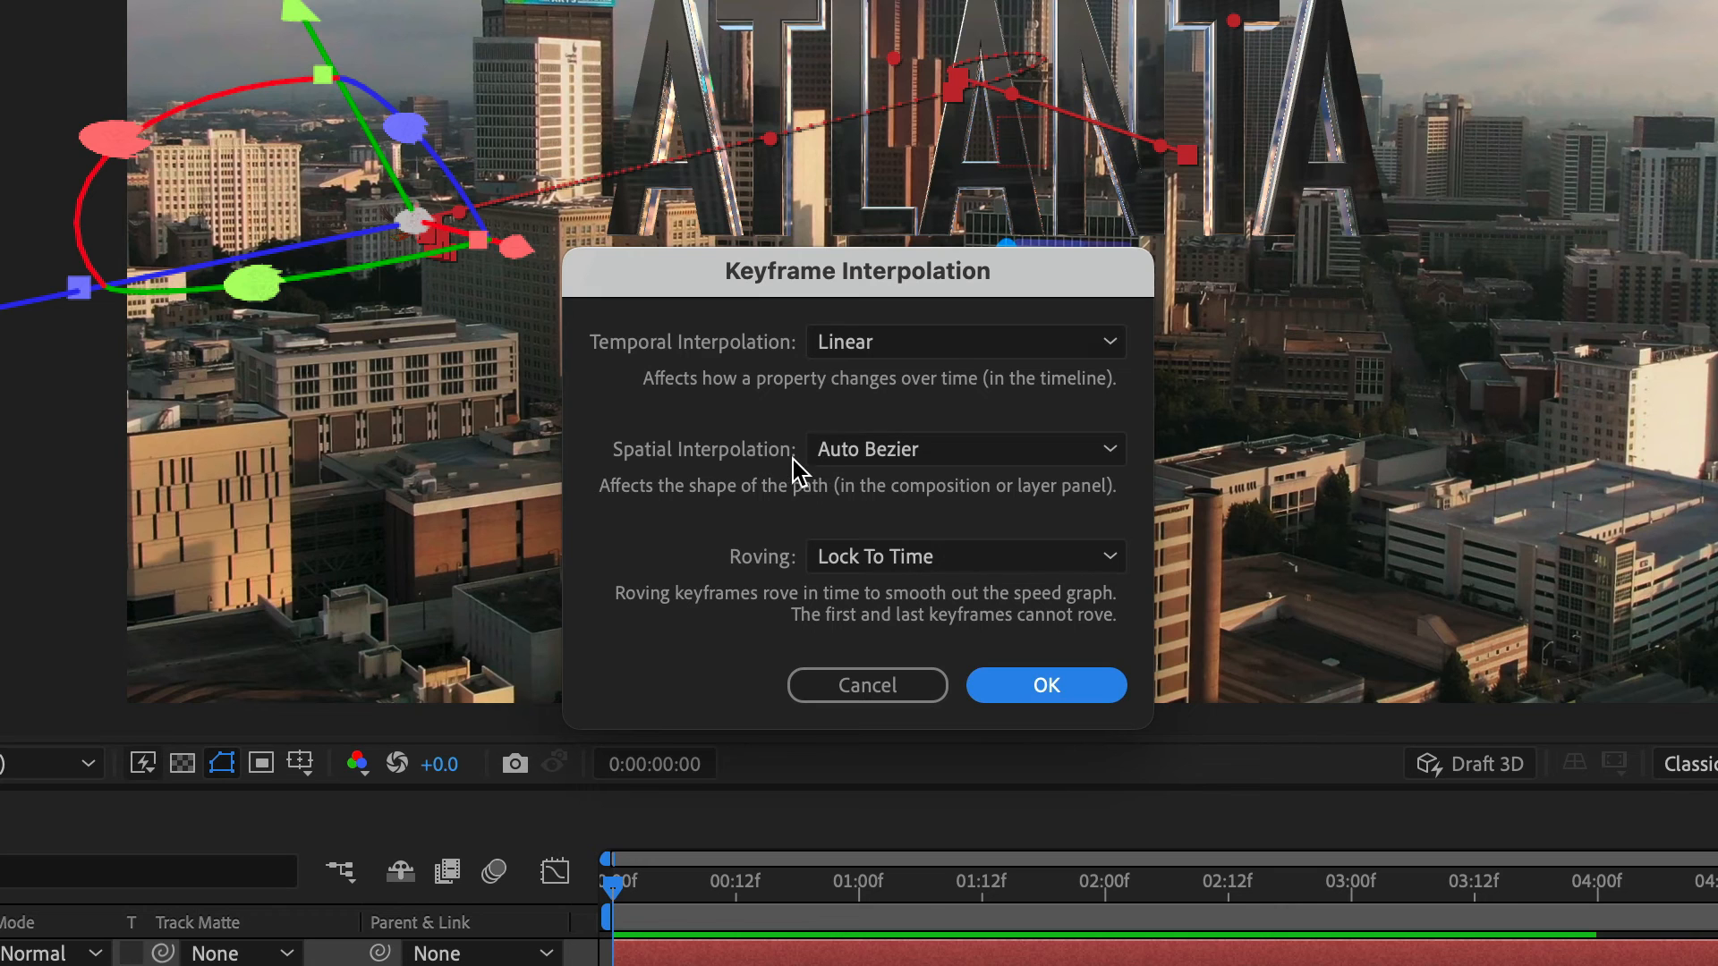
pyautogui.click(918, 455)
pyautogui.click(928, 537)
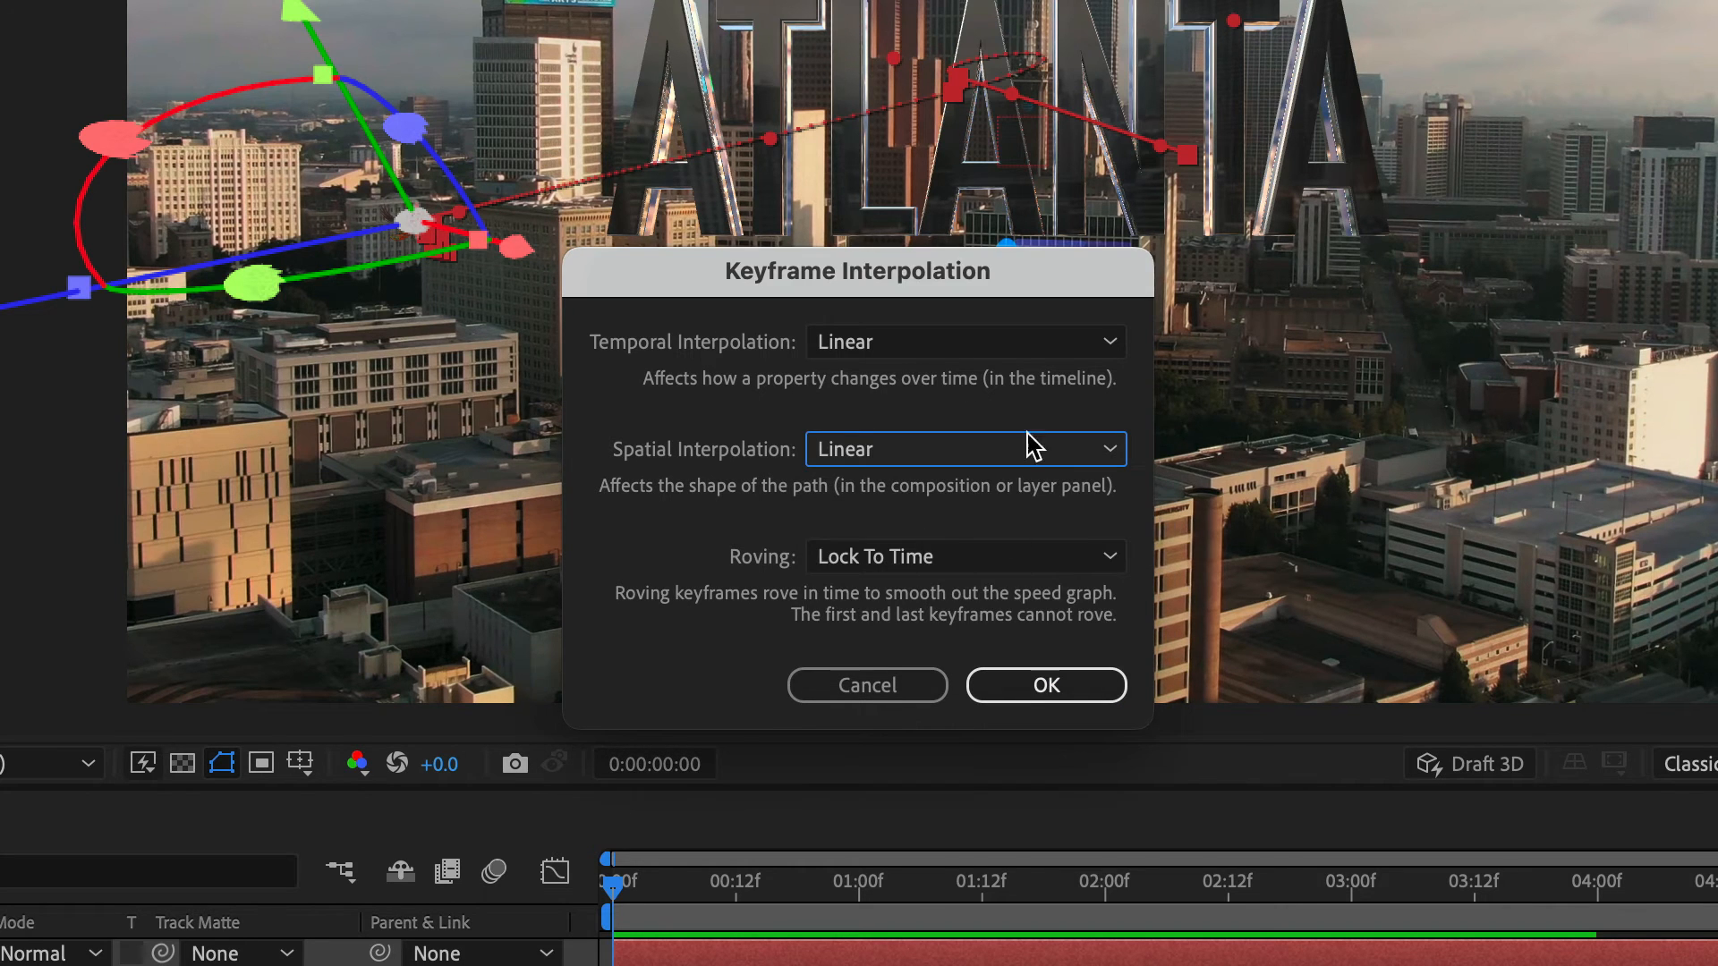
pyautogui.click(1047, 687)
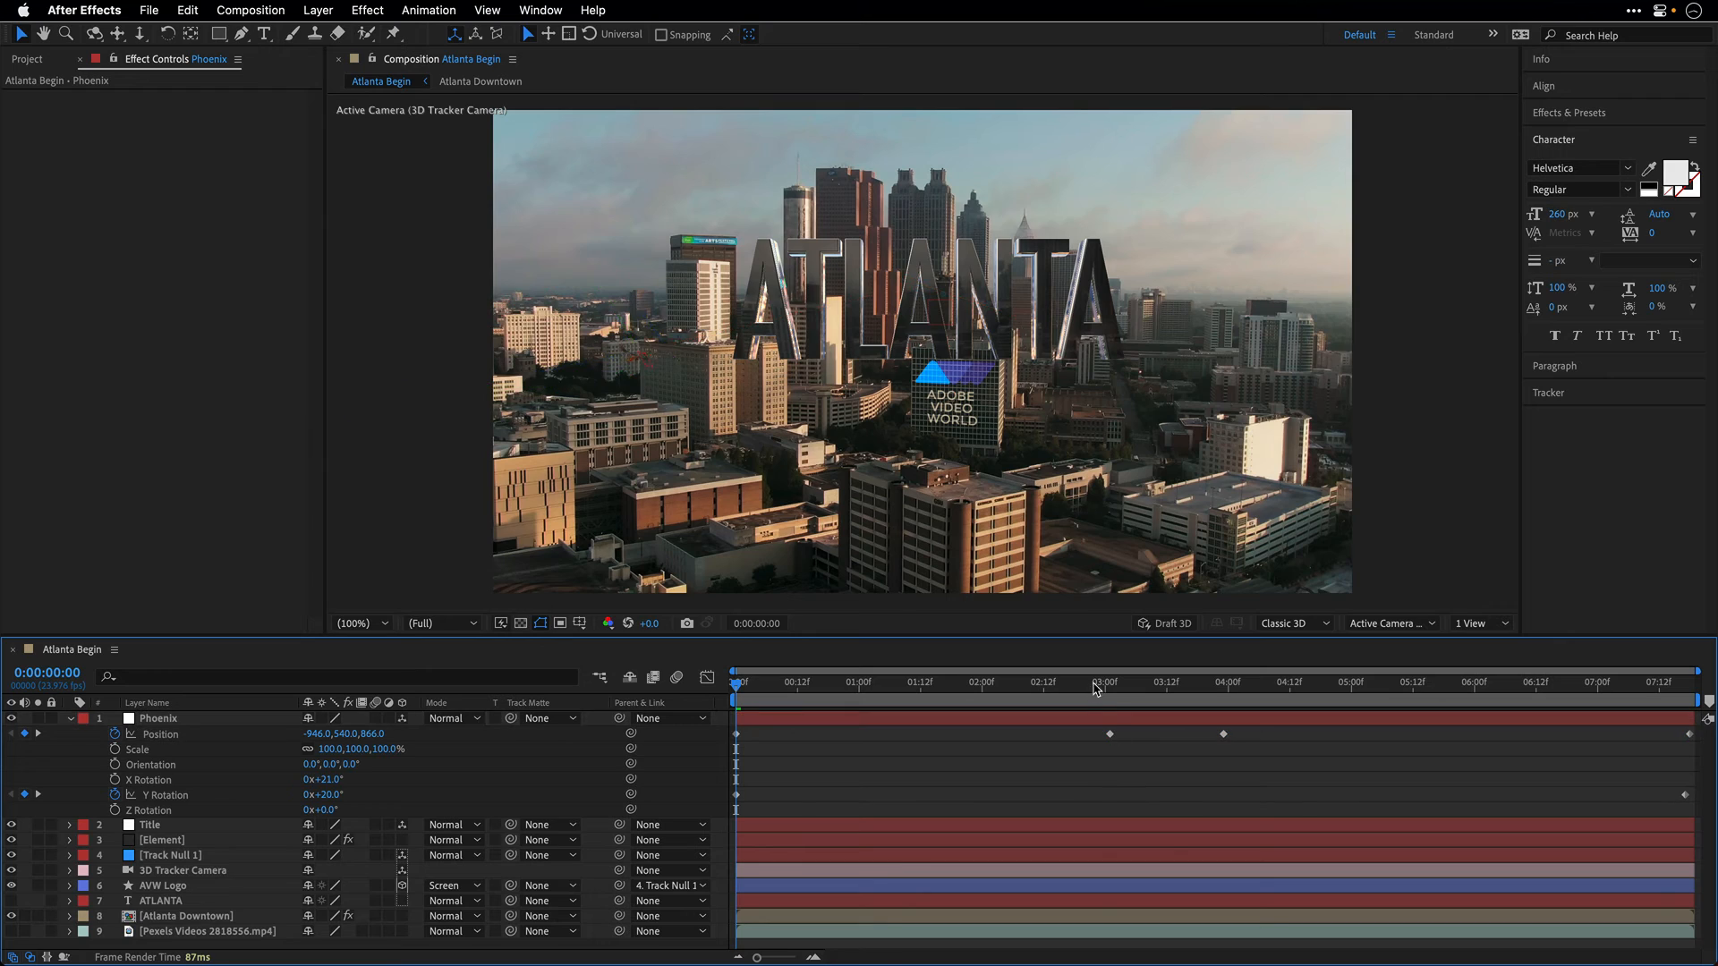
# Step: Go to 0:00:02:09 and disable Group 1 in the Element effect to hide the ATLANTA title
pyautogui.moveTo(1097, 689); pyautogui.dragTo(1030, 691)
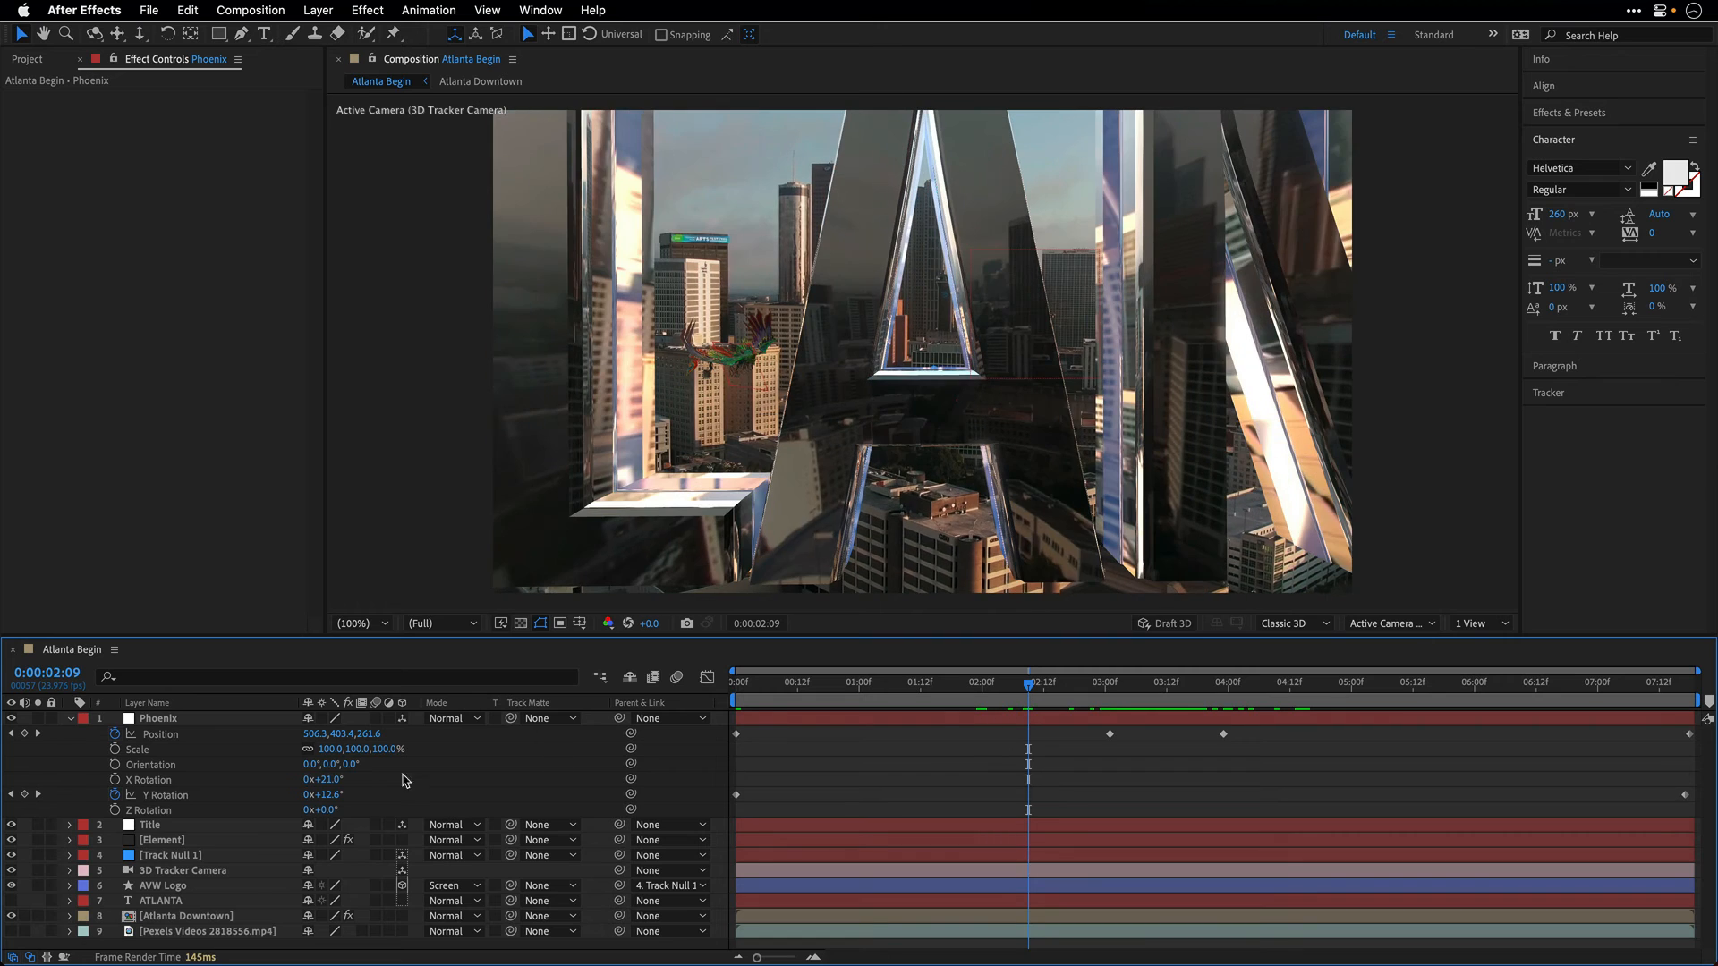
pyautogui.click(160, 844)
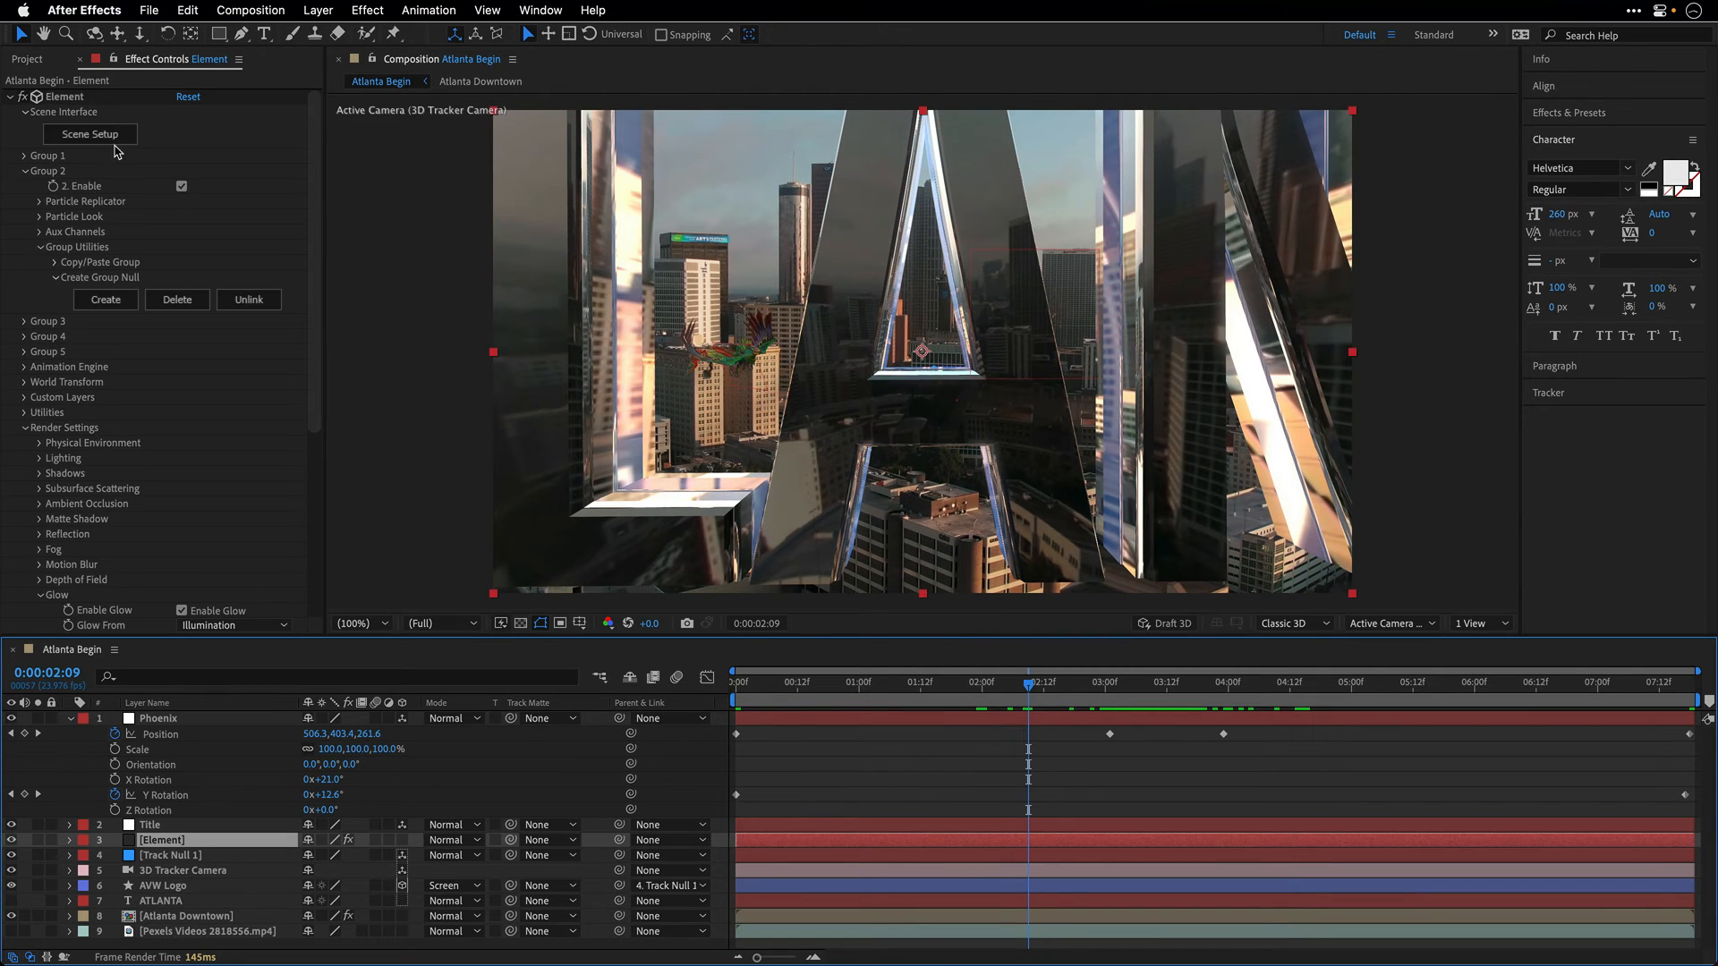
pyautogui.click(25, 156)
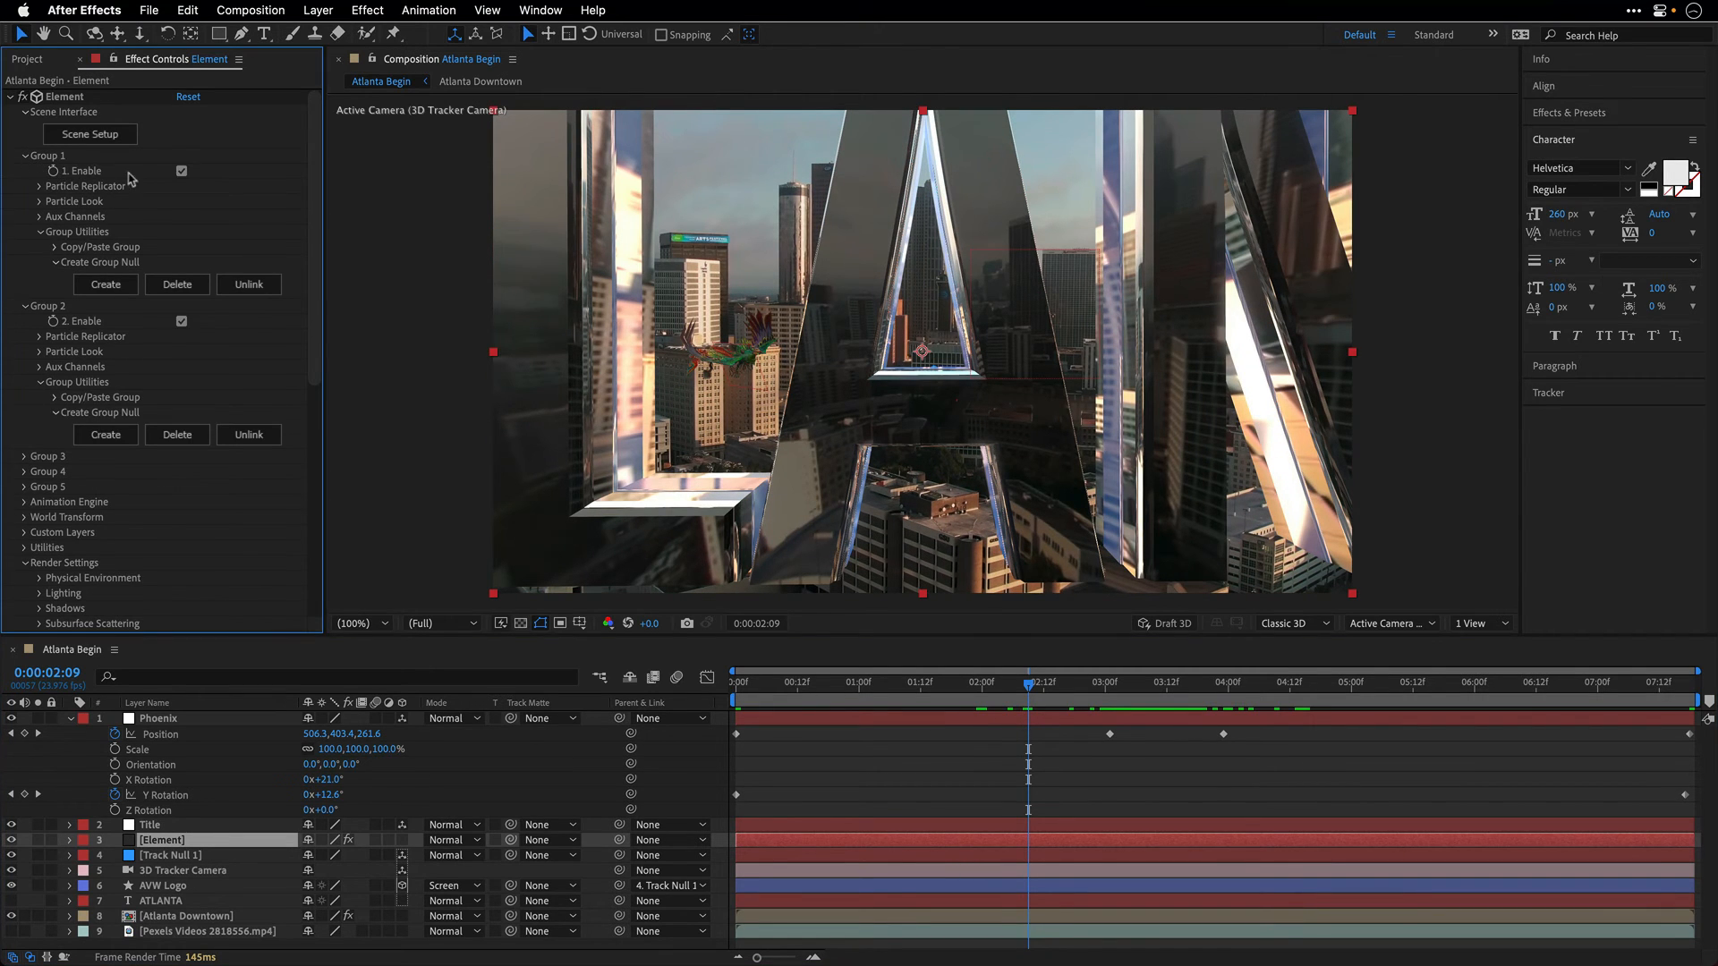
pyautogui.click(182, 171)
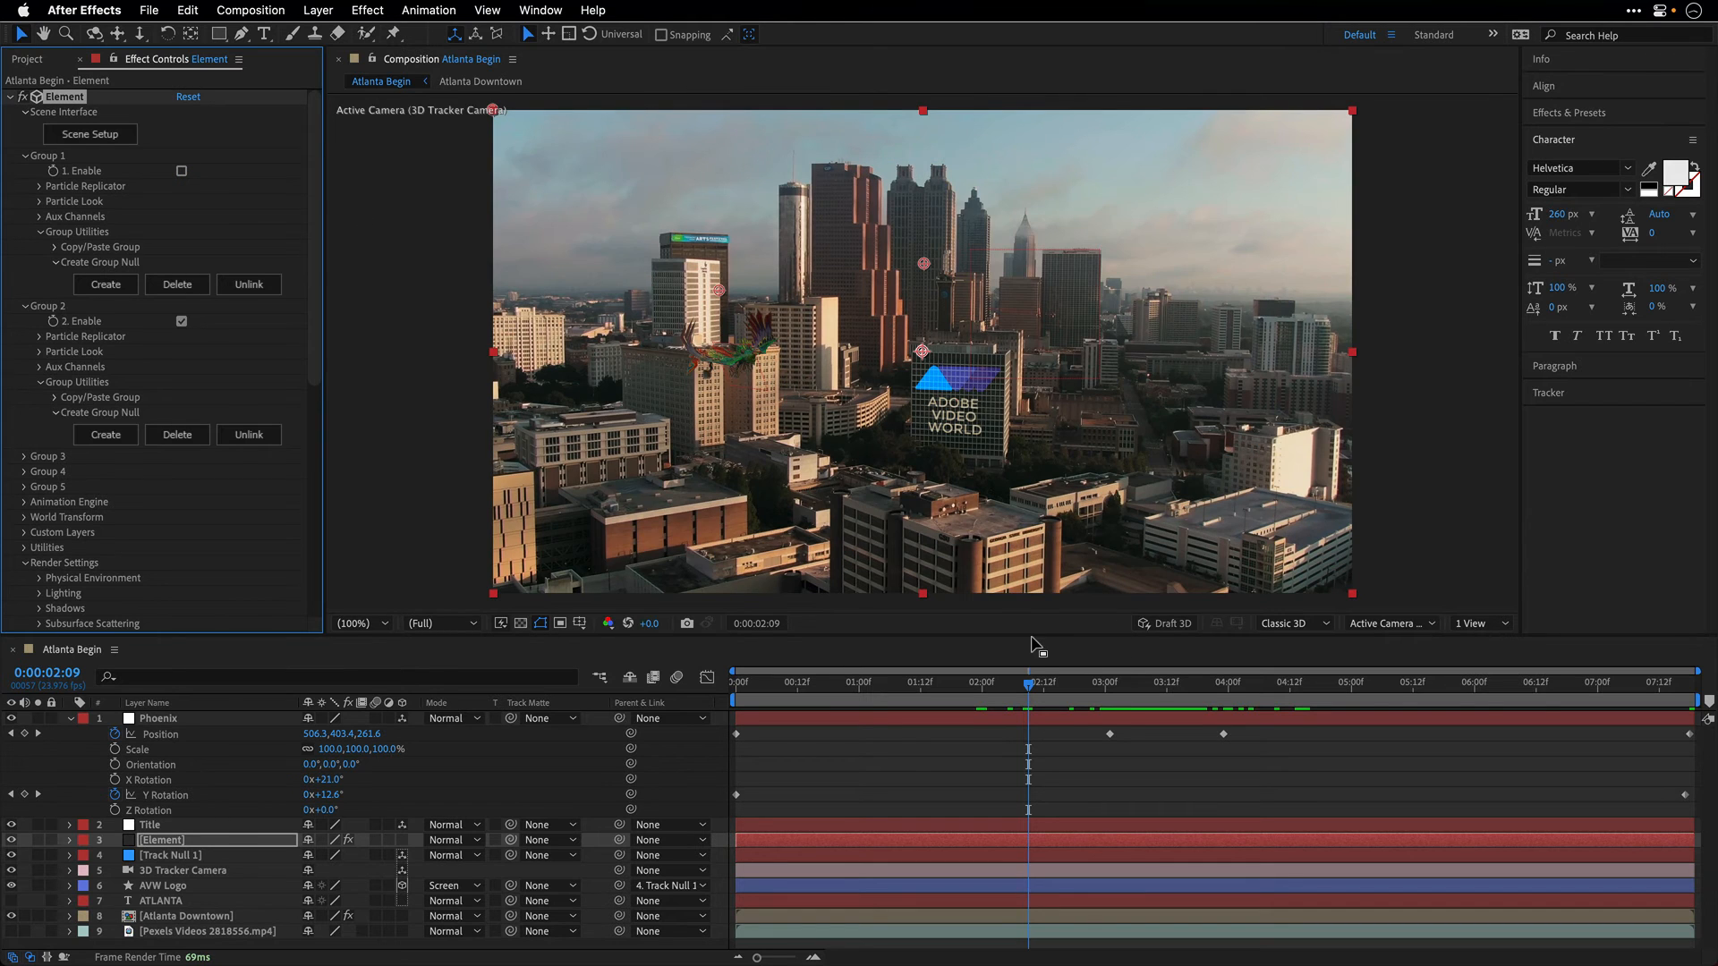
# Step: Delete the Phoenix null's final Position keyframe and go to 0:00:04:22
pyautogui.moveTo(1034, 687); pyautogui.dragTo(1342, 687)
pyautogui.moveTo(1675, 738); pyautogui.dragTo(1693, 801)
pyautogui.press('Delete')
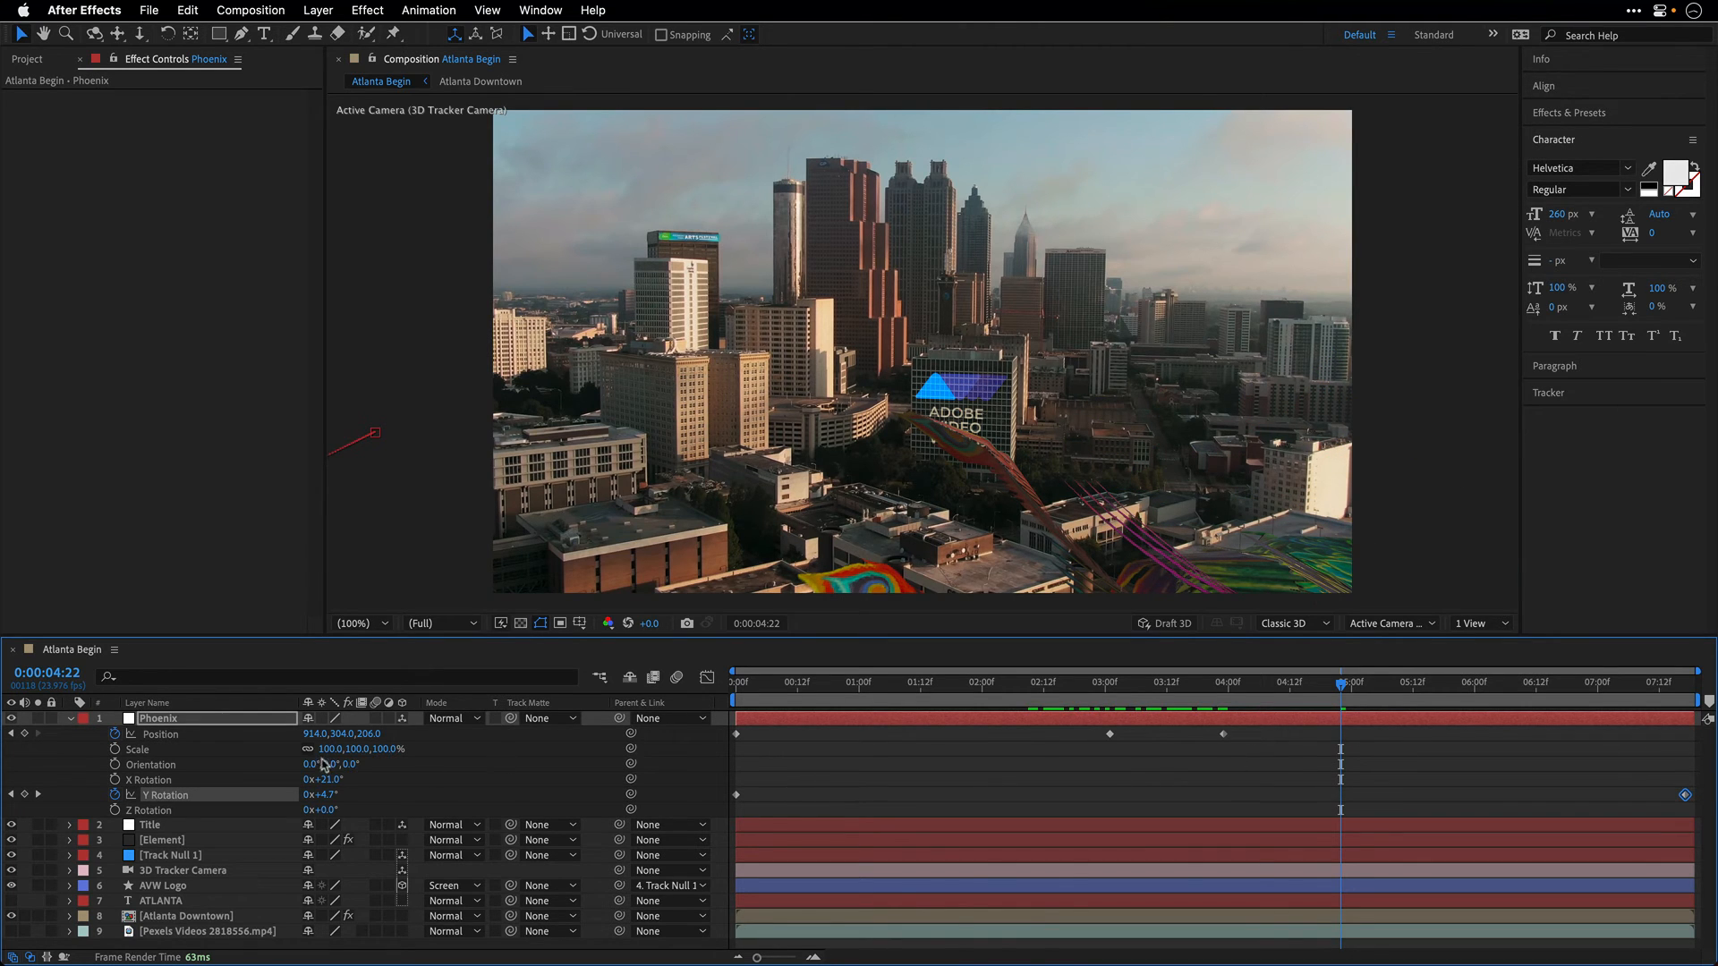
# Step: Add a Position keyframe for the Phoenix null after 0:00:03:23, shift it to 0:00:06:14, and adjust it to 1015, 309, 709
pyautogui.moveTo(370, 734)
pyautogui.mouseDown()
pyautogui.moveTo(386, 734)
pyautogui.moveTo(326, 734)
pyautogui.moveTo(402, 736)
pyautogui.mouseUp()
pyautogui.press('space')
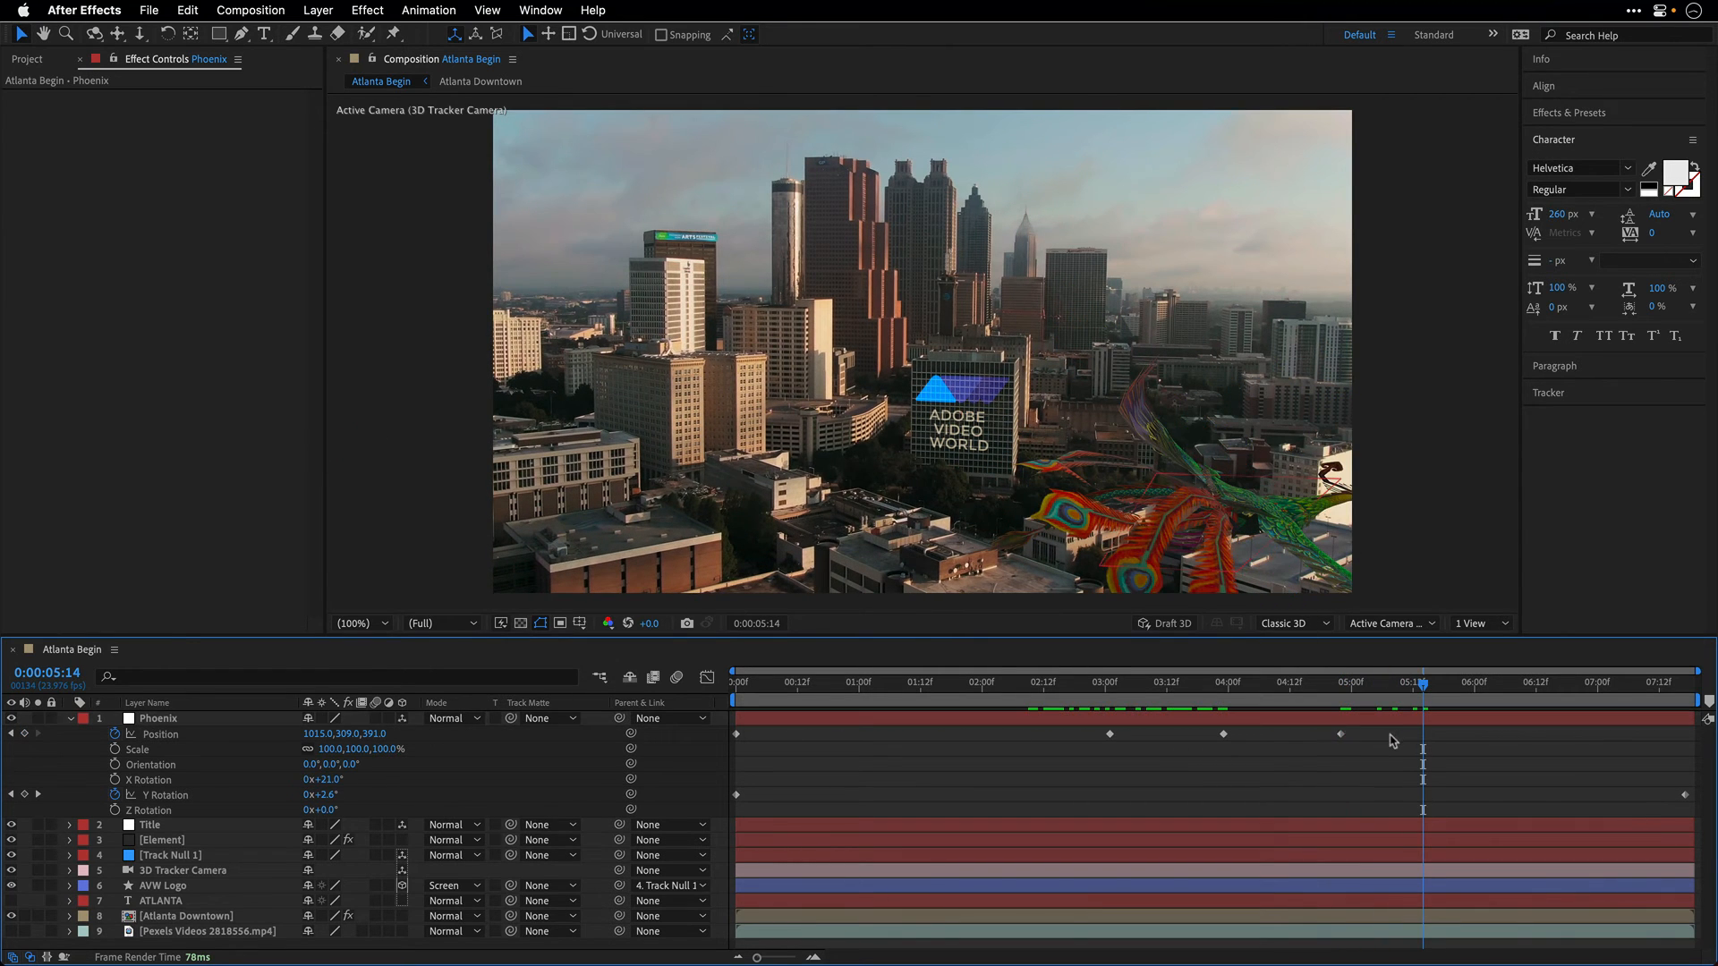
pyautogui.moveTo(1341, 735); pyautogui.dragTo(1410, 739)
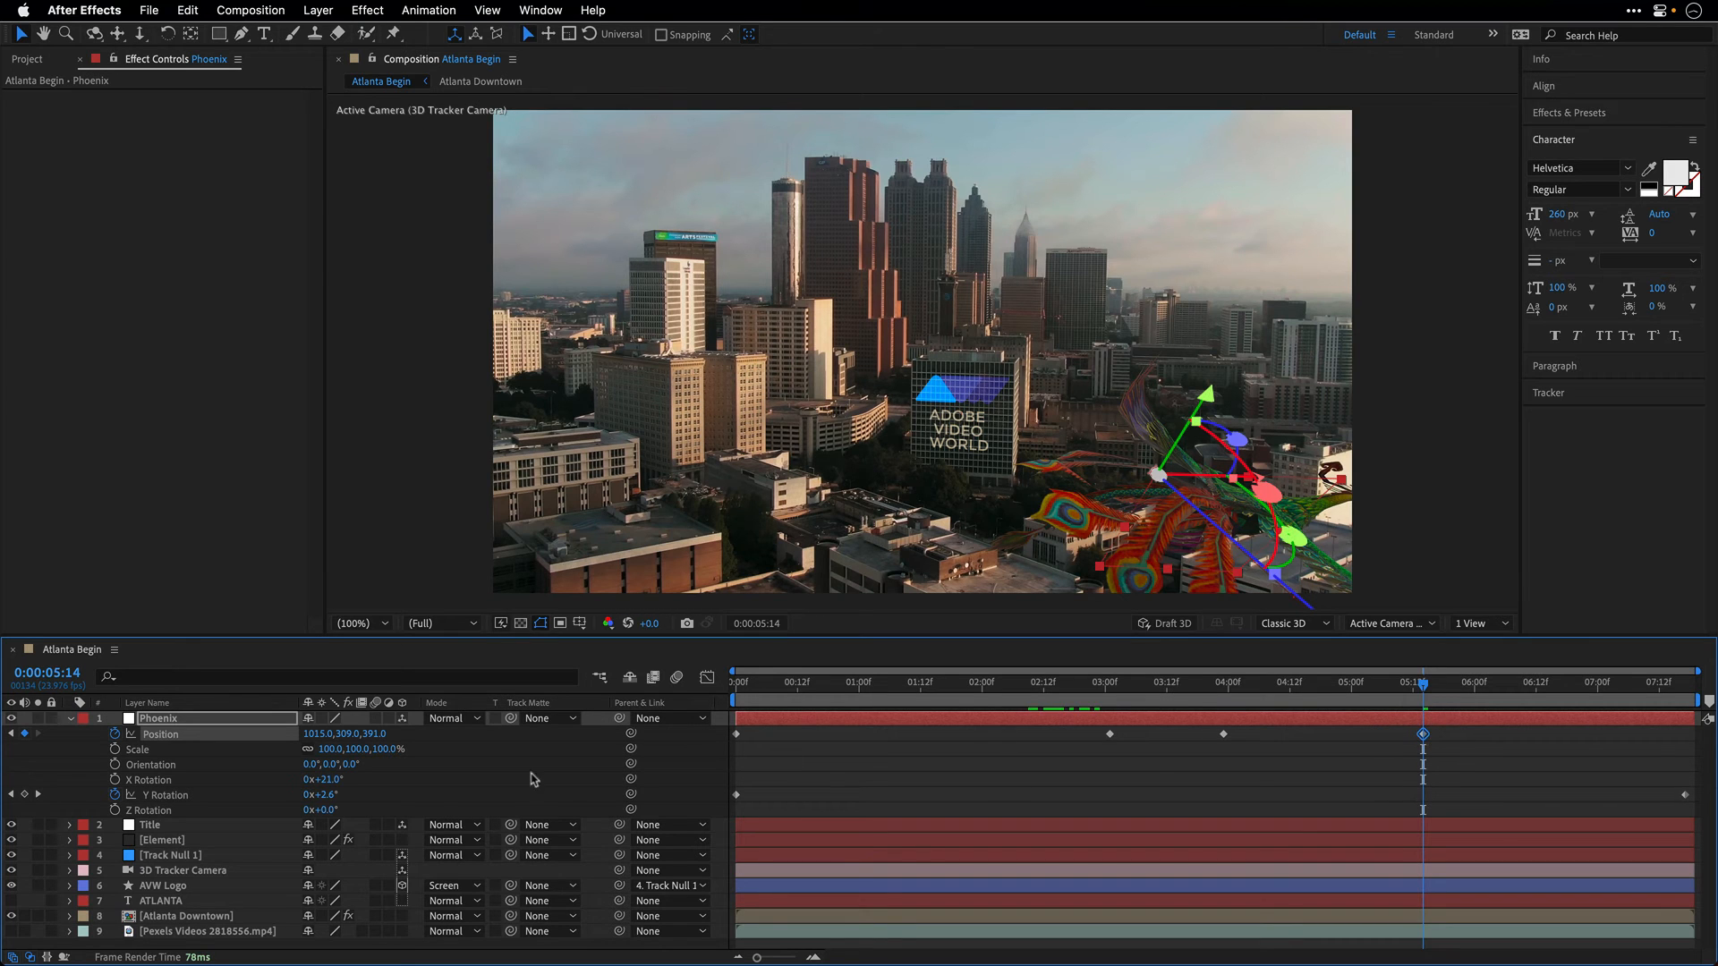
pyautogui.moveTo(374, 735); pyautogui.dragTo(494, 729)
pyautogui.press('space')
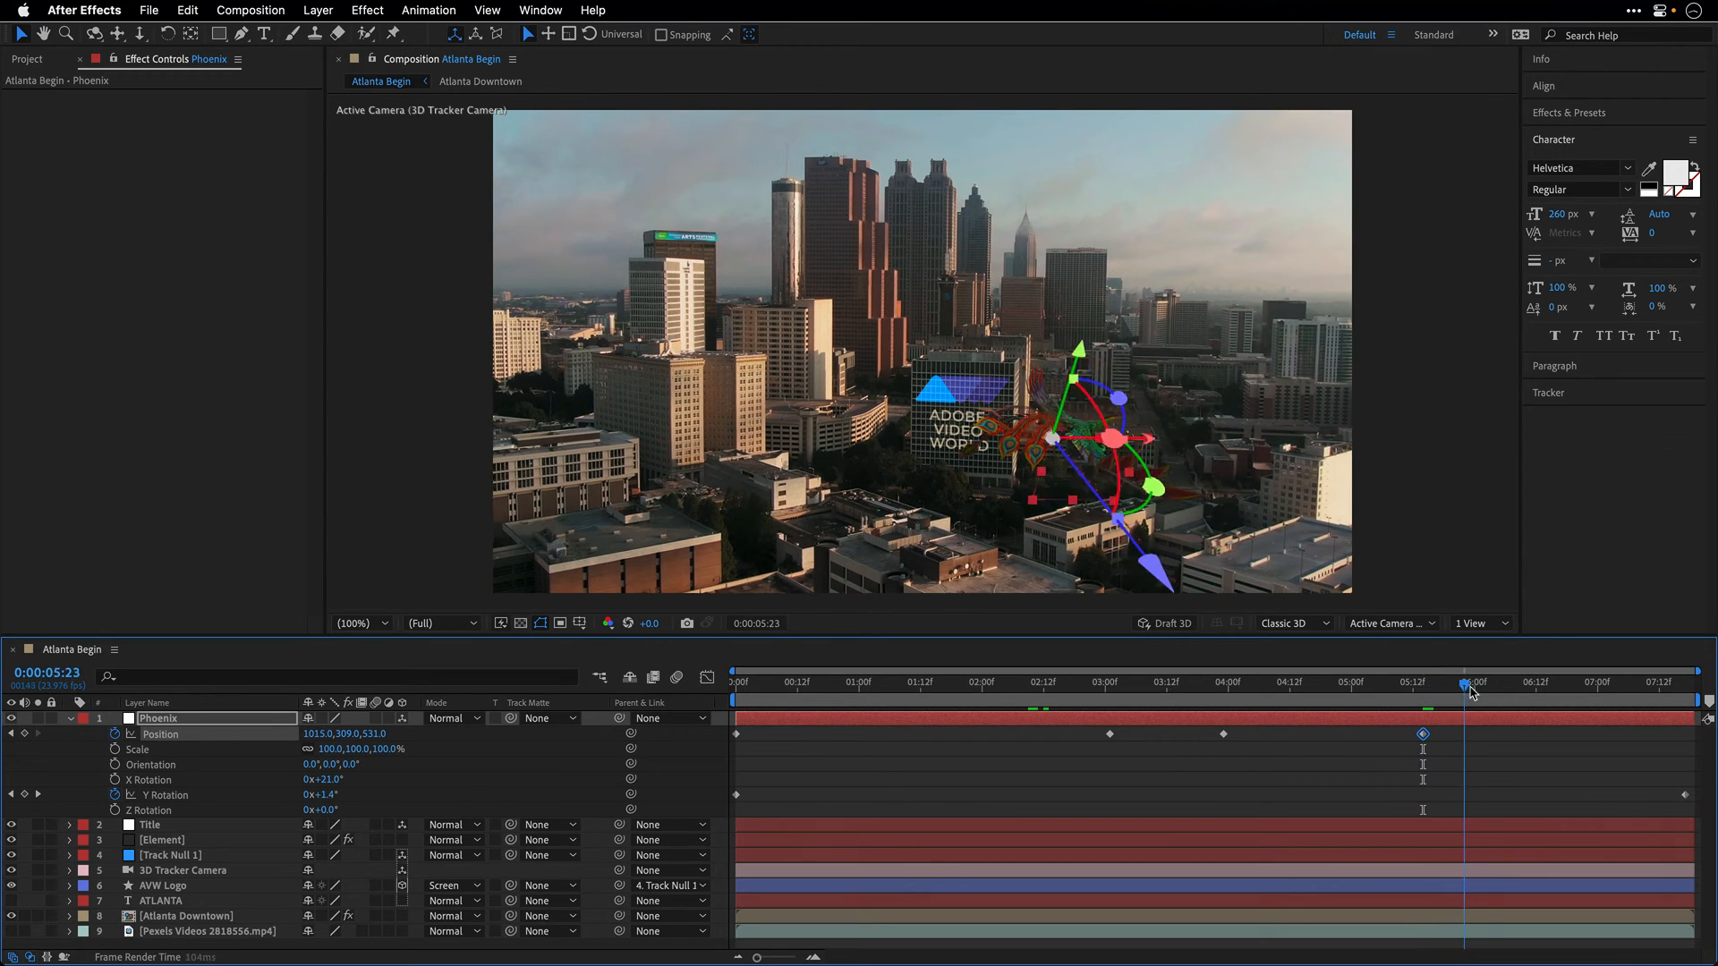
pyautogui.moveTo(1425, 738); pyautogui.dragTo(1541, 734)
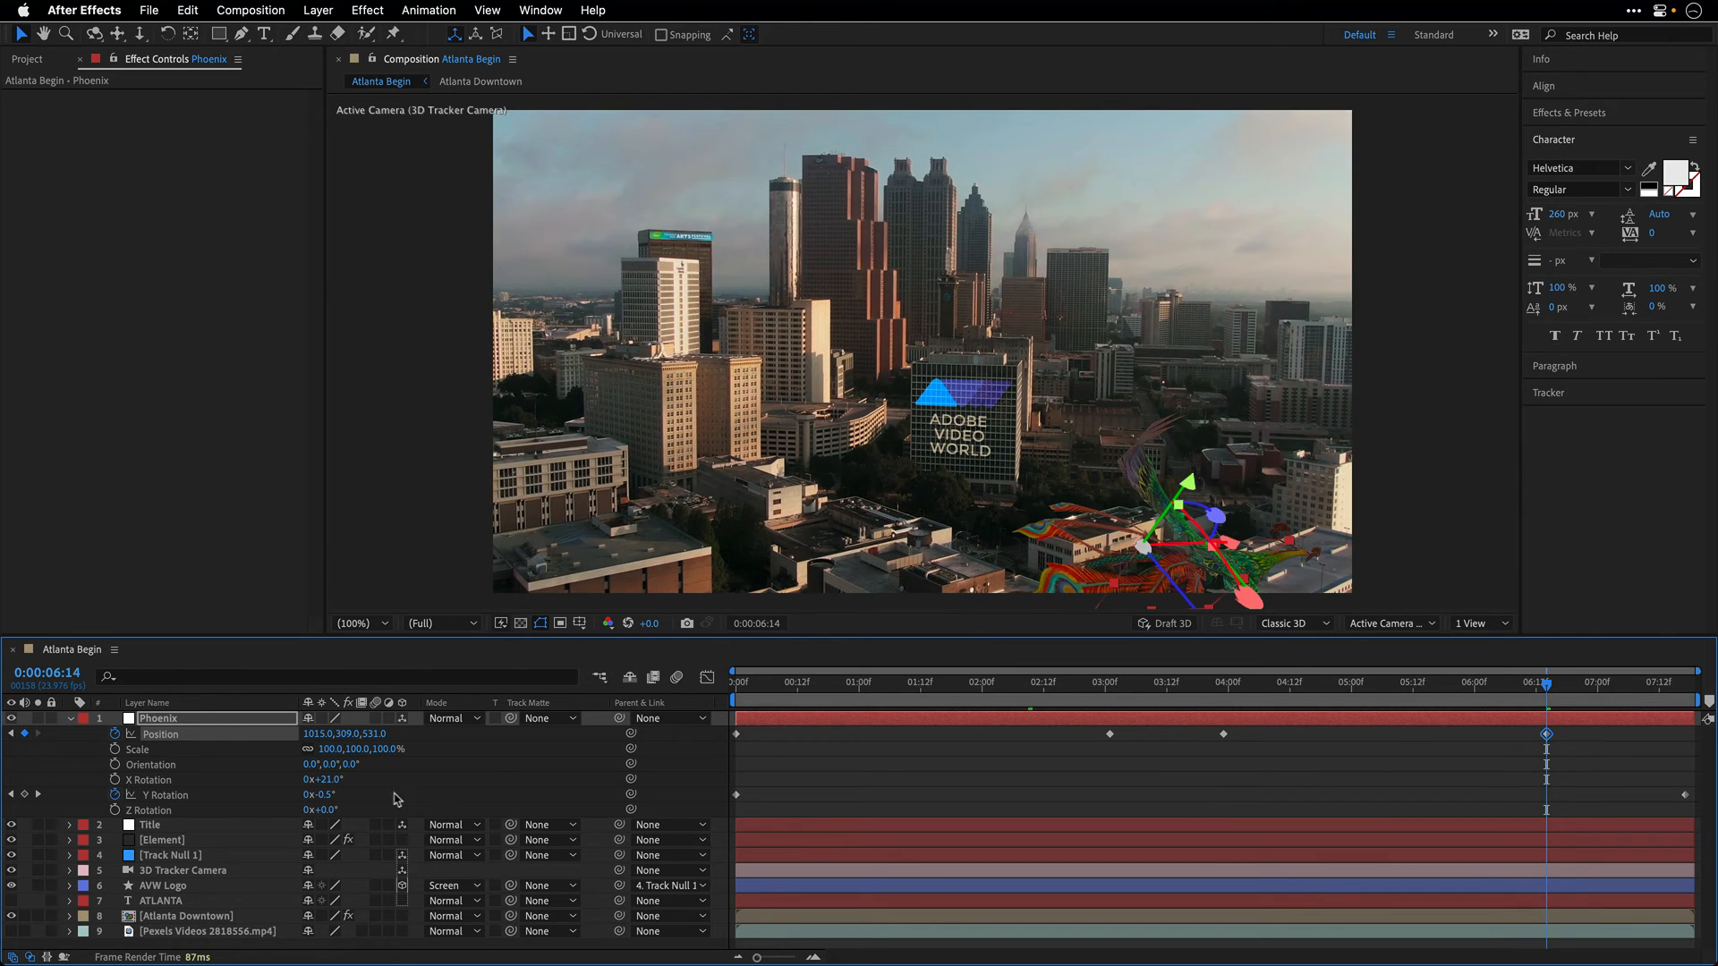
pyautogui.moveTo(376, 734); pyautogui.dragTo(534, 731)
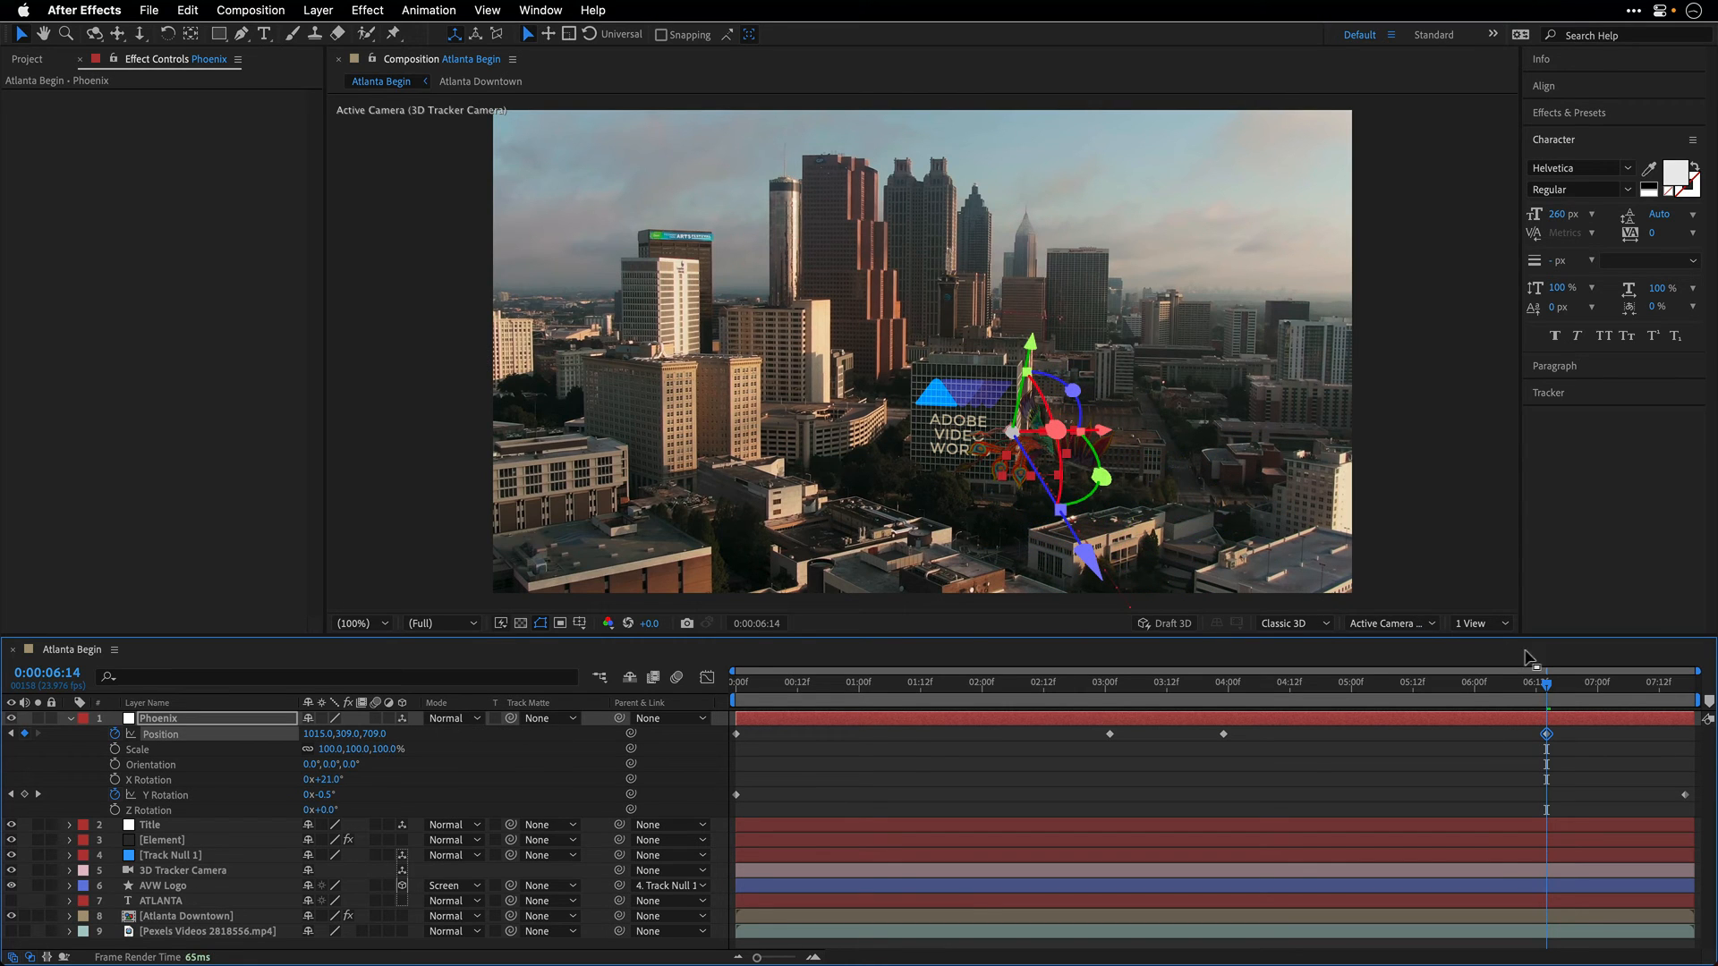
# Step: At 0:00:07:11, keyframe the Phoenix null's Position at 1110, 180, 723 and move that keyframe close to the composition's end
pyautogui.moveTo(1540, 683); pyautogui.dragTo(1654, 683)
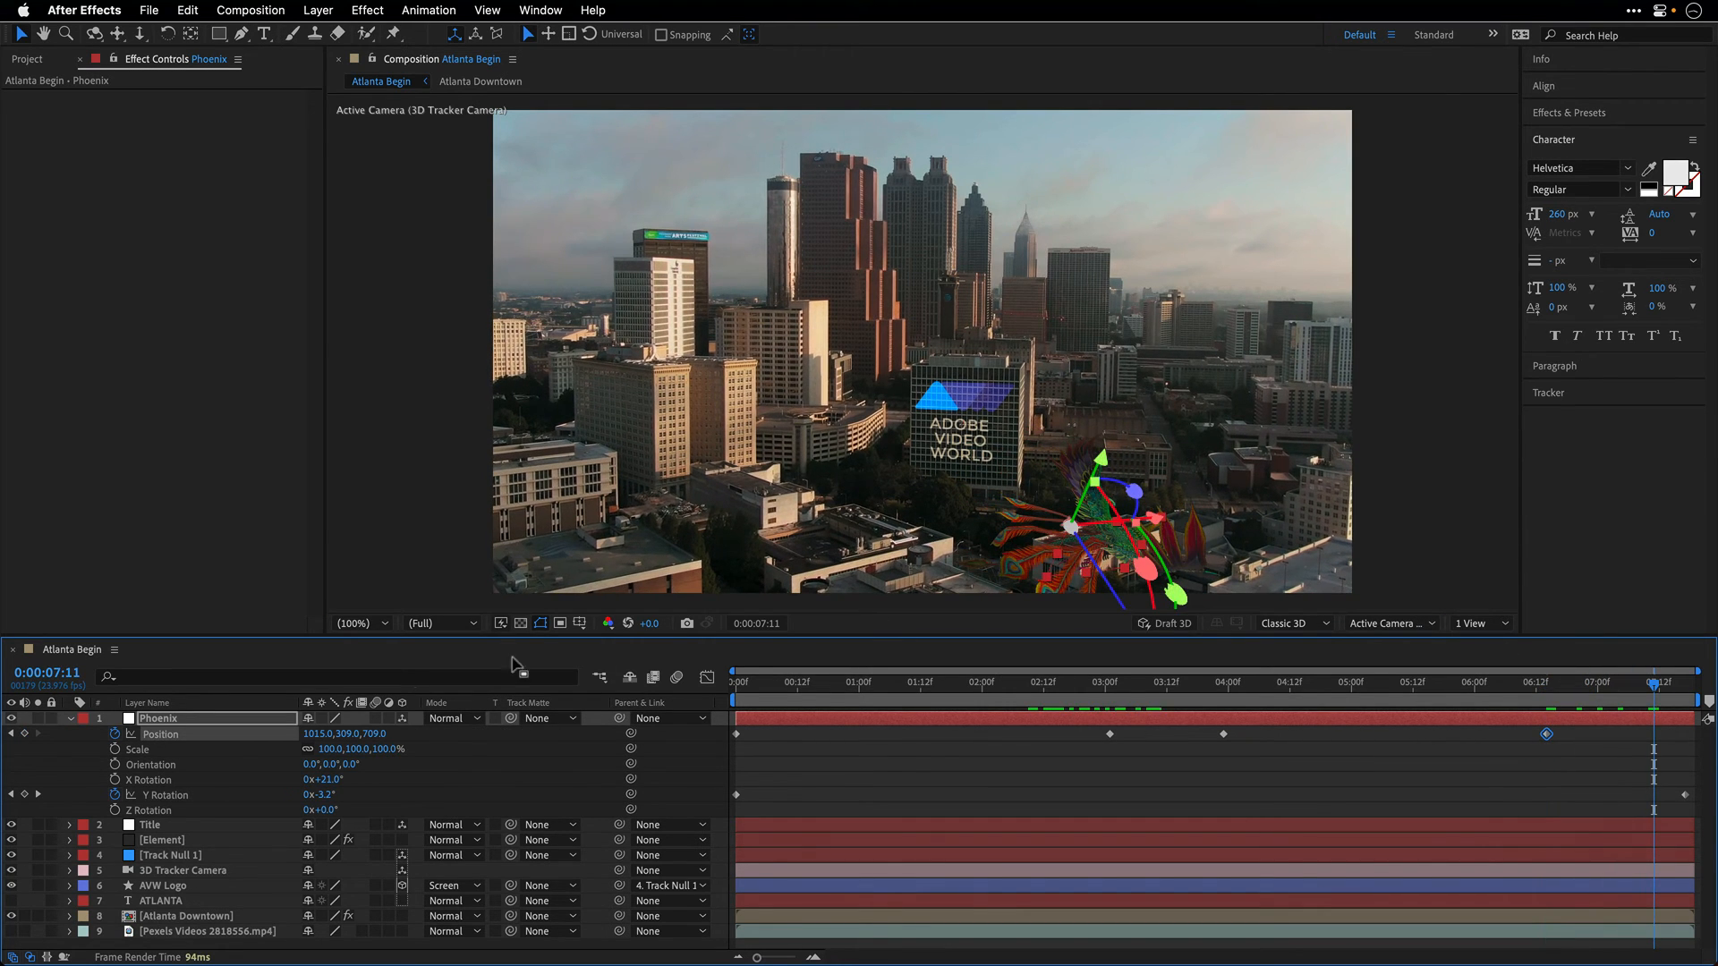
pyautogui.moveTo(347, 735); pyautogui.dragTo(243, 731)
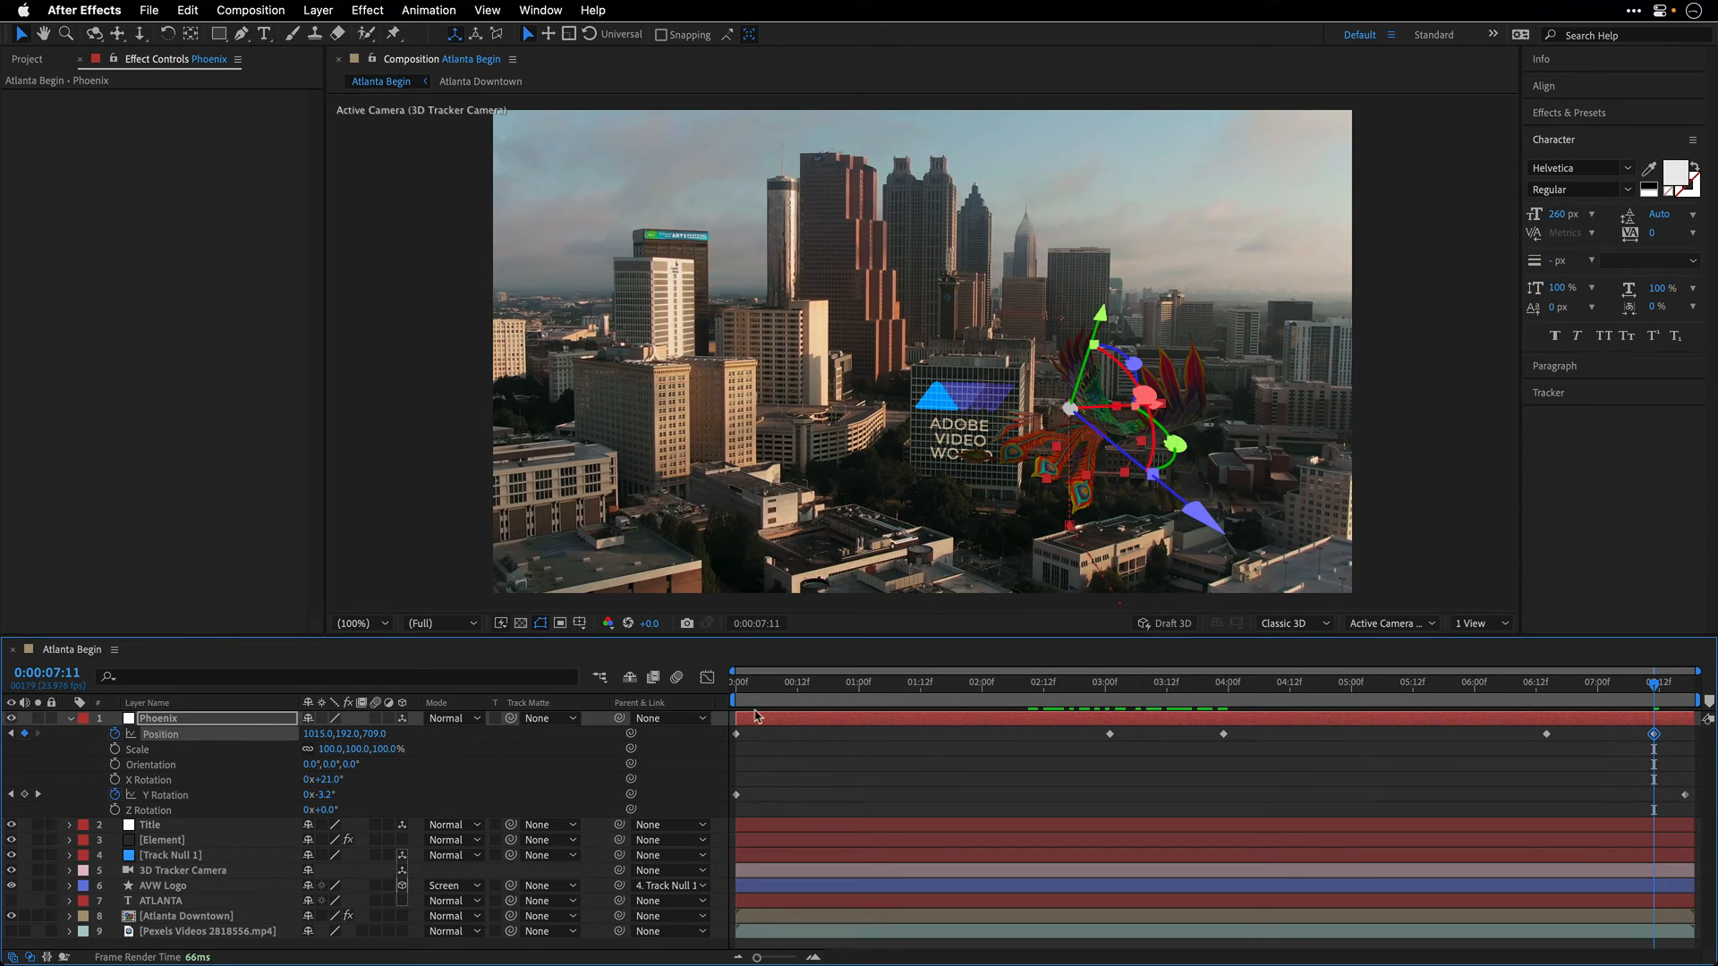
pyautogui.click(383, 734)
pyautogui.moveTo(377, 736)
pyautogui.mouseDown()
pyautogui.moveTo(357, 734)
pyautogui.moveTo(398, 734)
pyautogui.moveTo(333, 734)
pyautogui.moveTo(398, 733)
pyautogui.mouseUp()
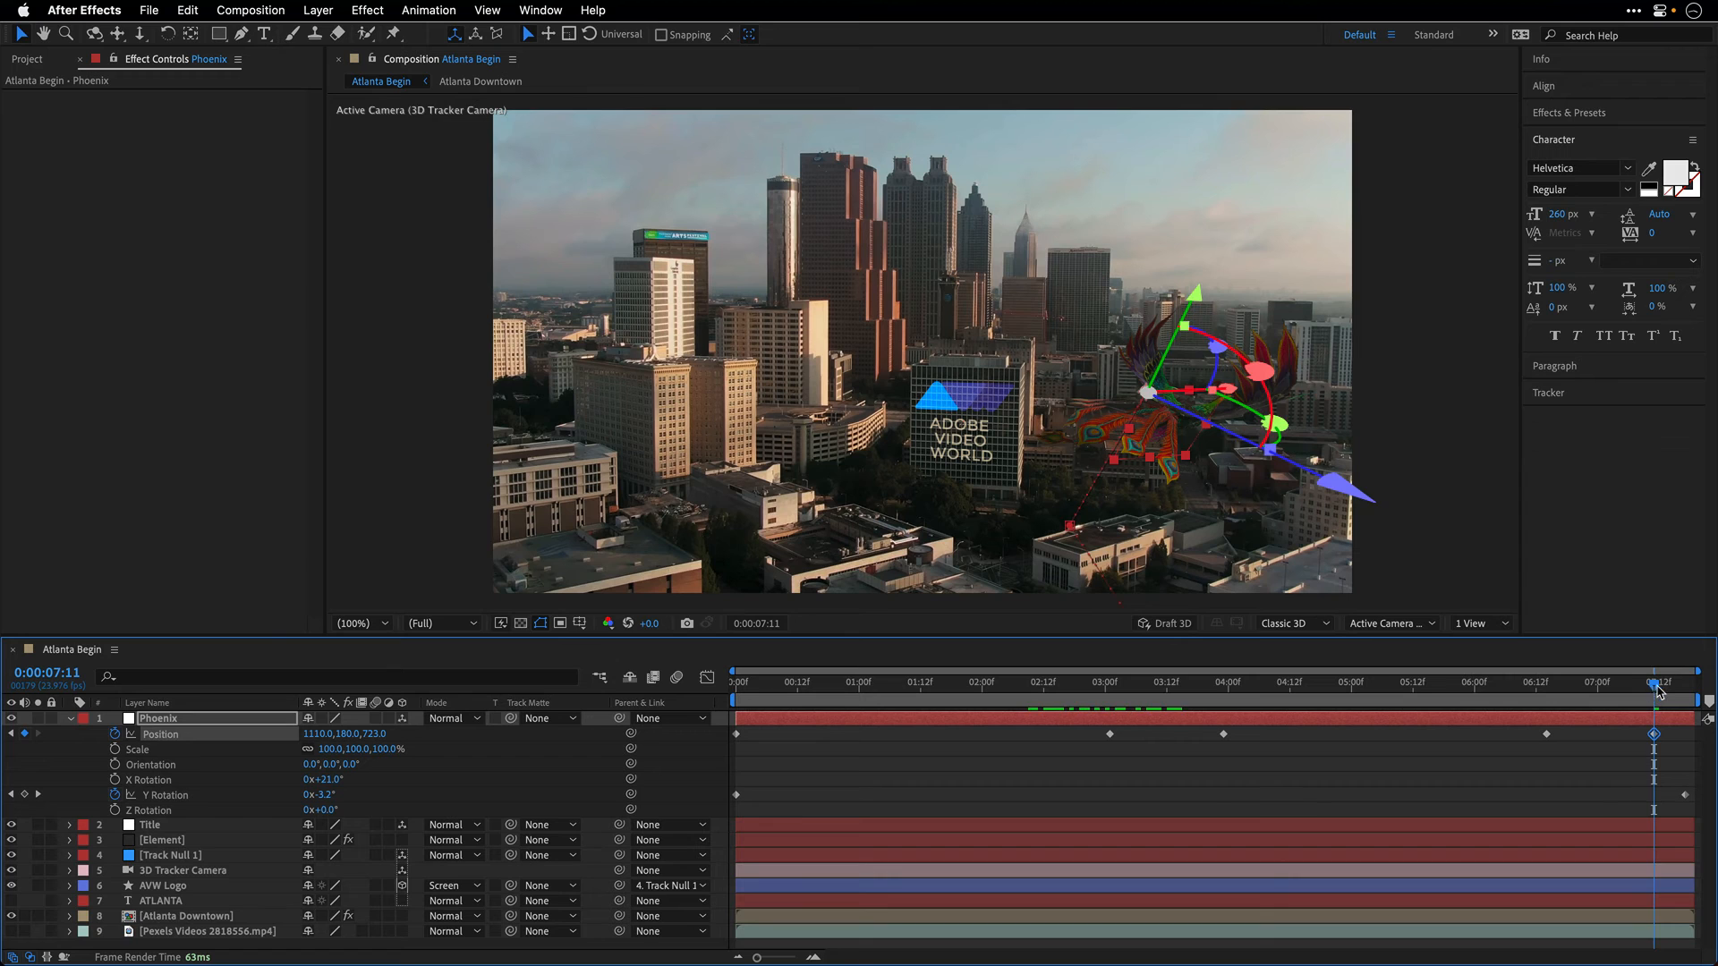
pyautogui.press('space')
pyautogui.moveTo(1662, 736); pyautogui.dragTo(1685, 735)
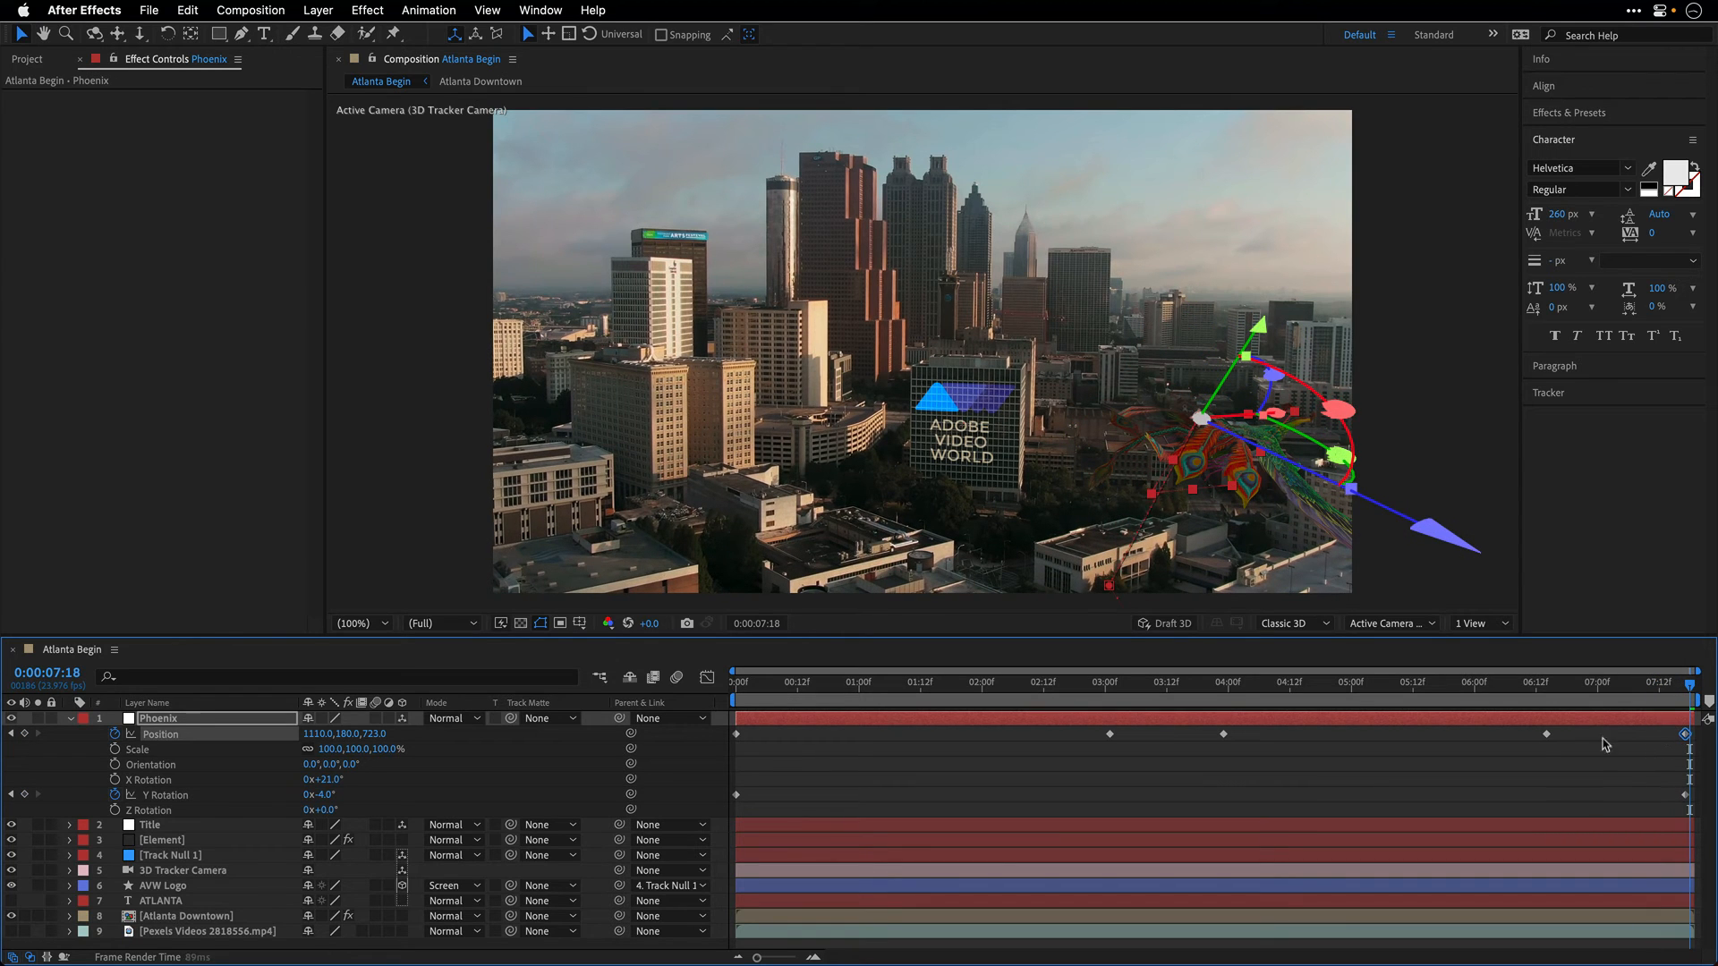
# Step: Delete the Phoenix null's Position keyframe at 0:00:06:14 and set the final one at 0:00:07:18 to 1240, 137, 850
pyautogui.click(1546, 739)
pyautogui.click(1548, 736)
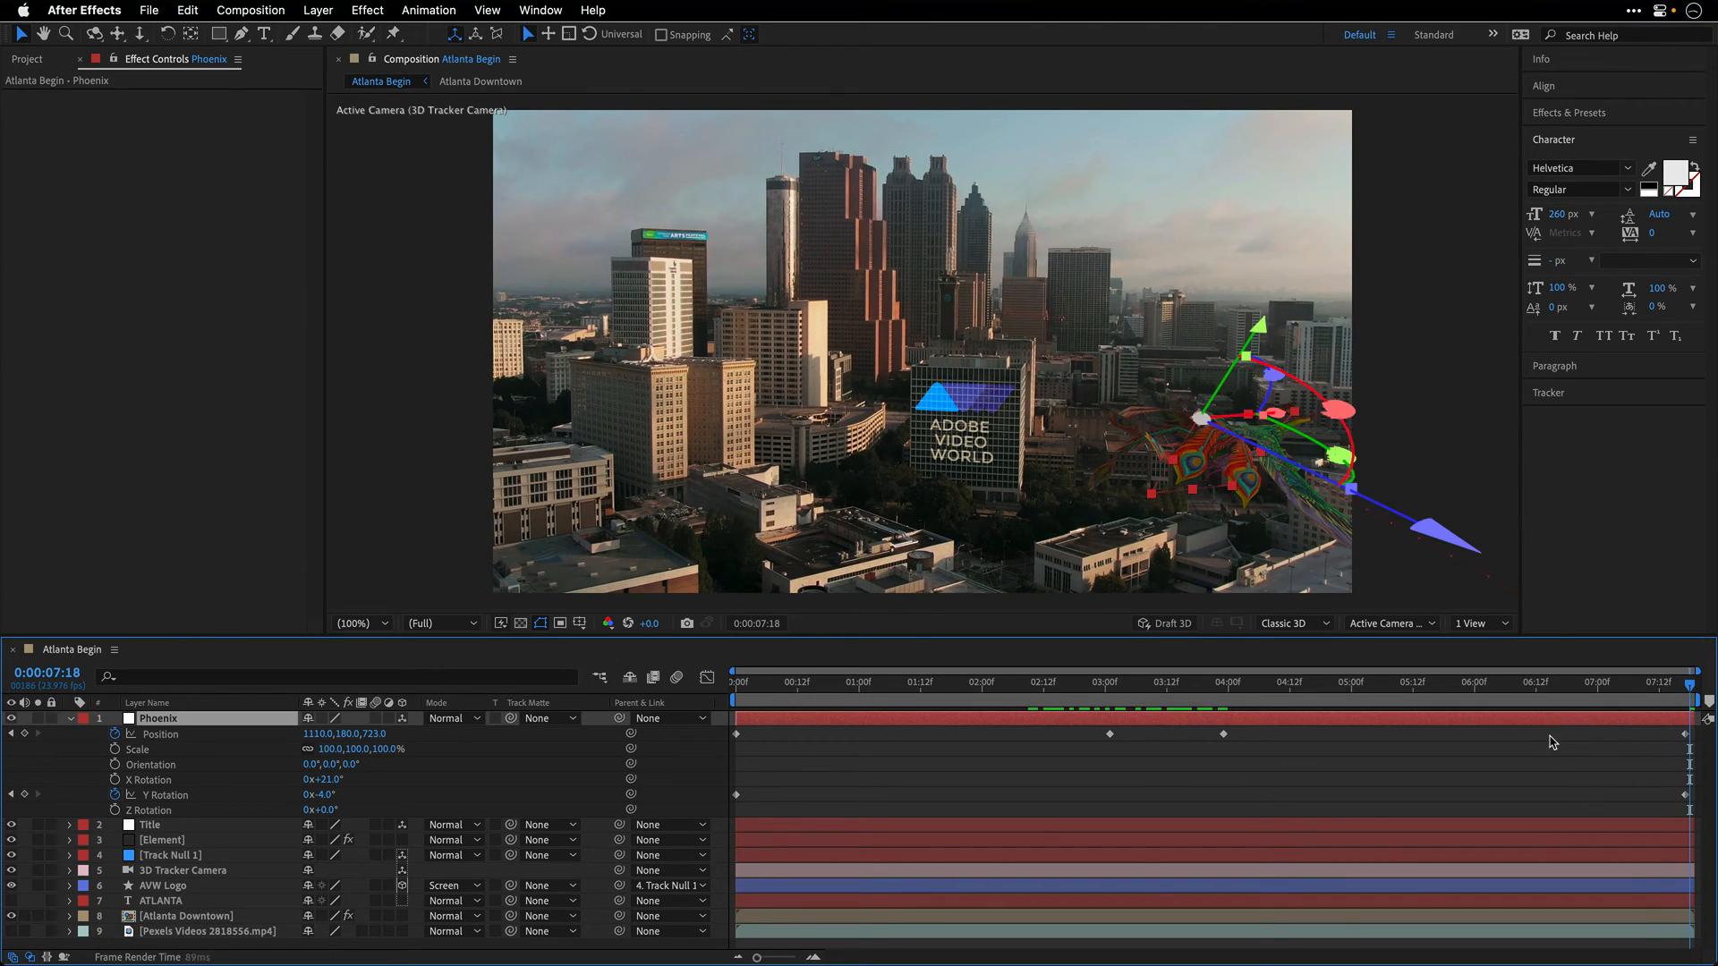
pyautogui.click(1686, 735)
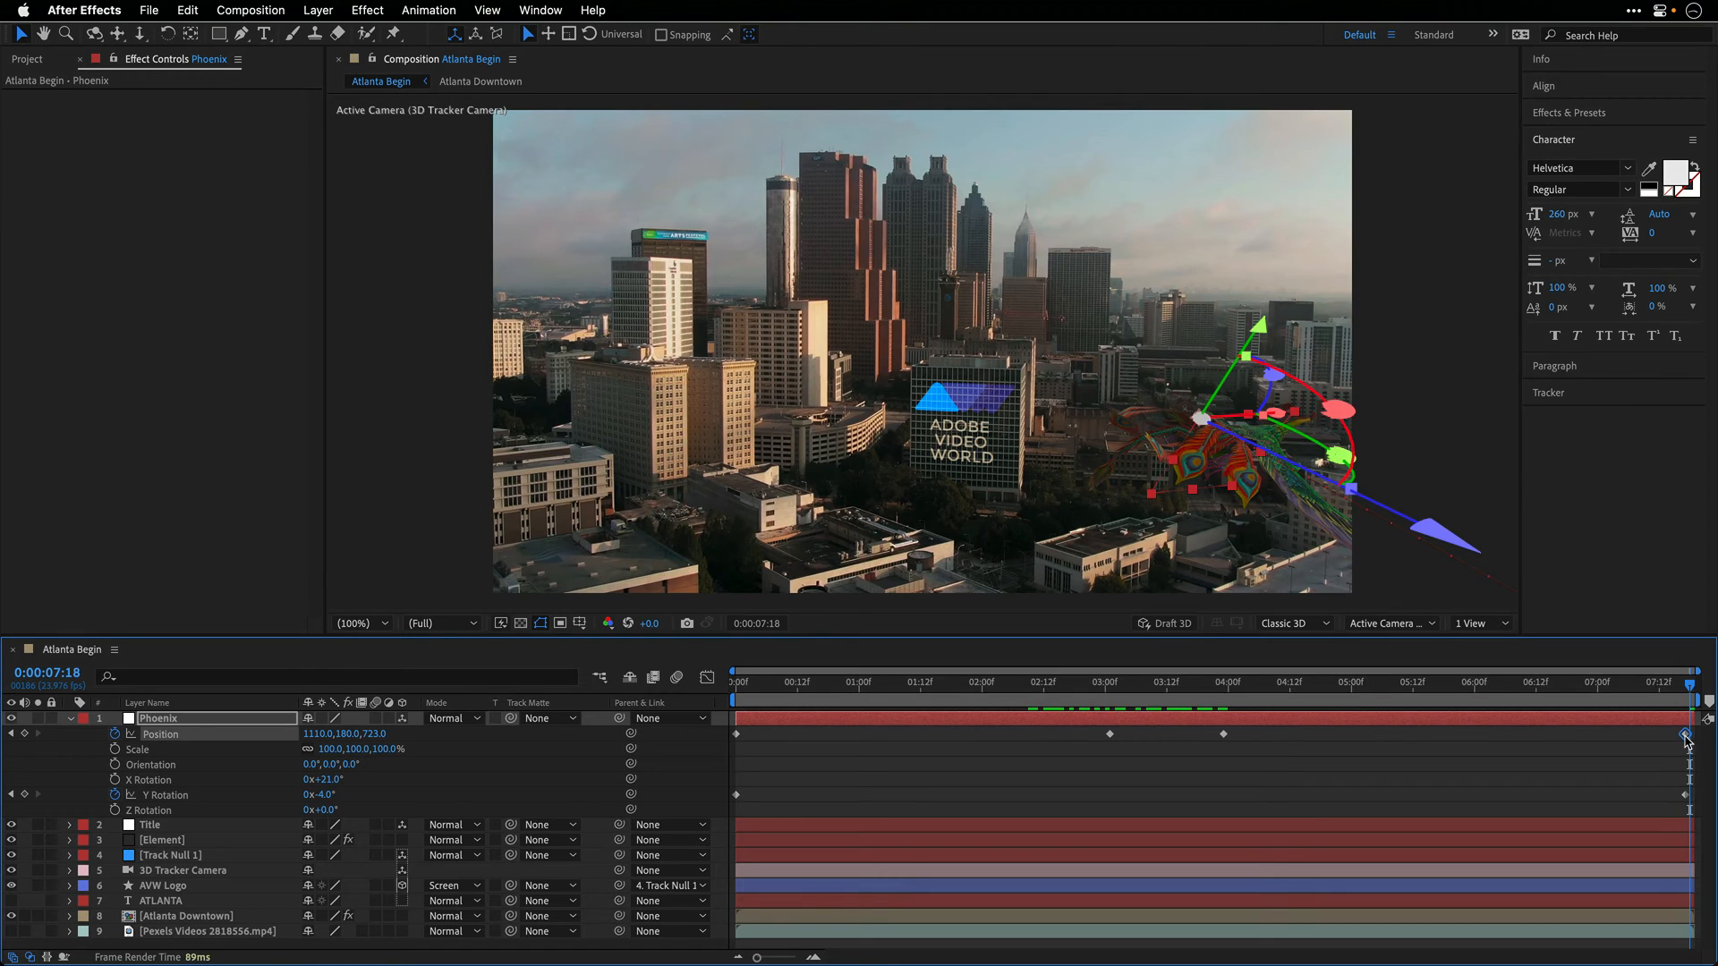
pyautogui.moveTo(372, 735); pyautogui.dragTo(376, 734)
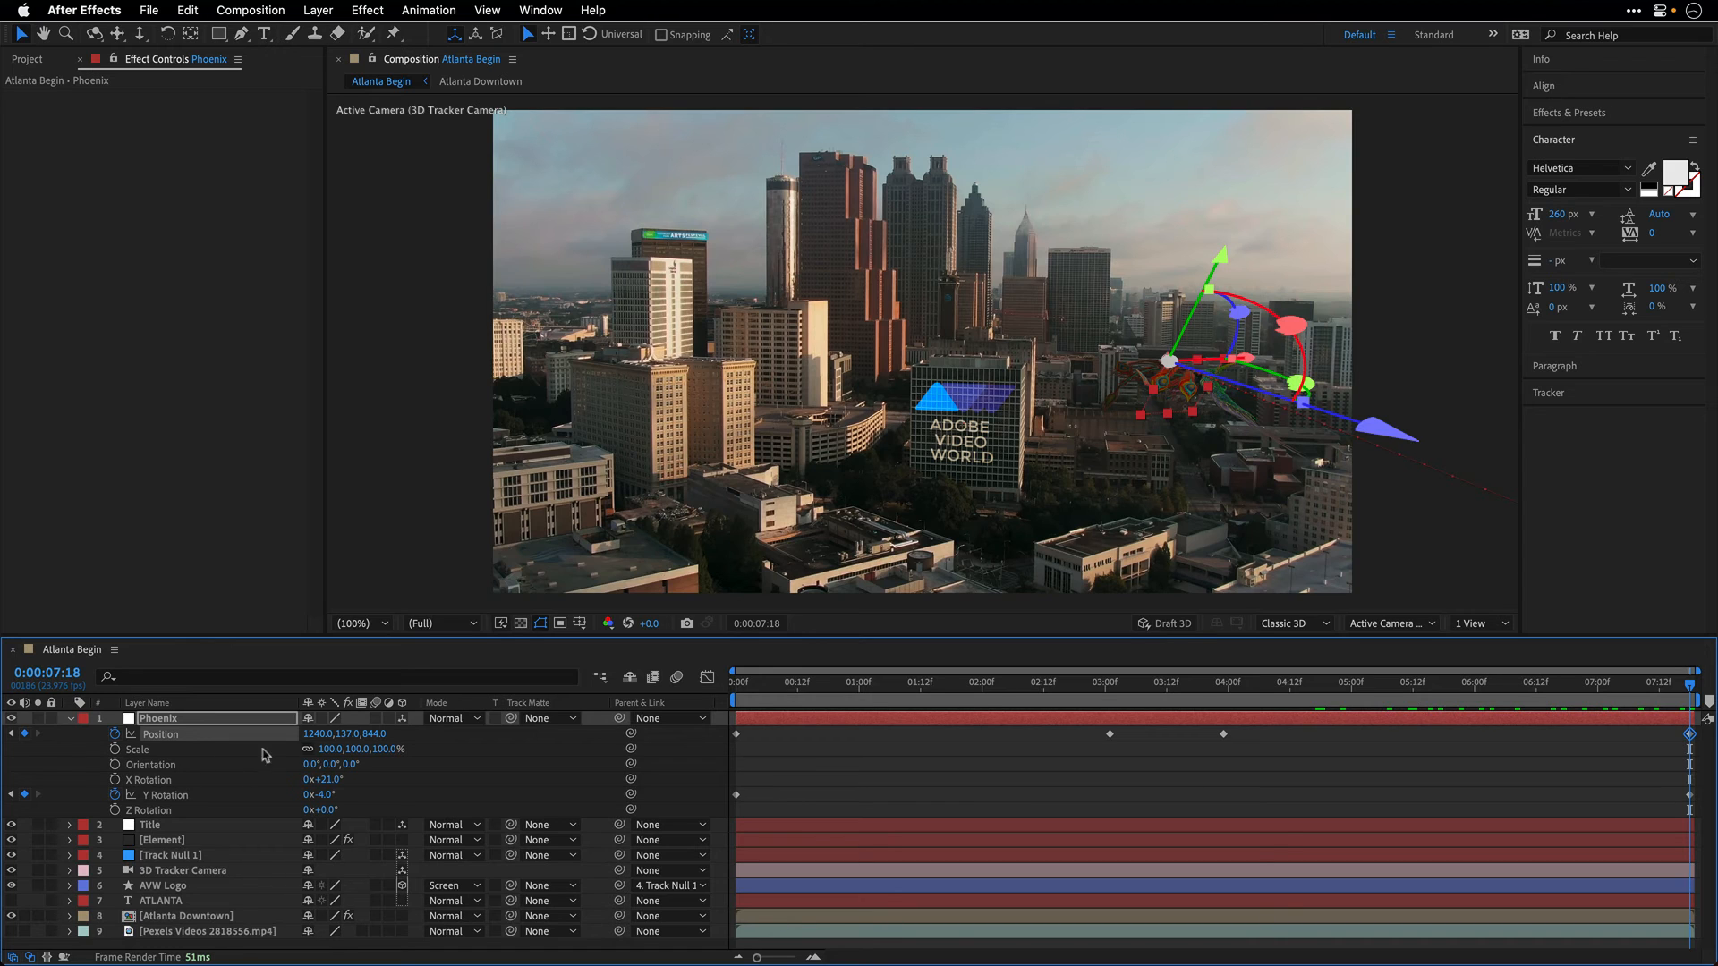
pyautogui.moveTo(369, 736); pyautogui.dragTo(374, 736)
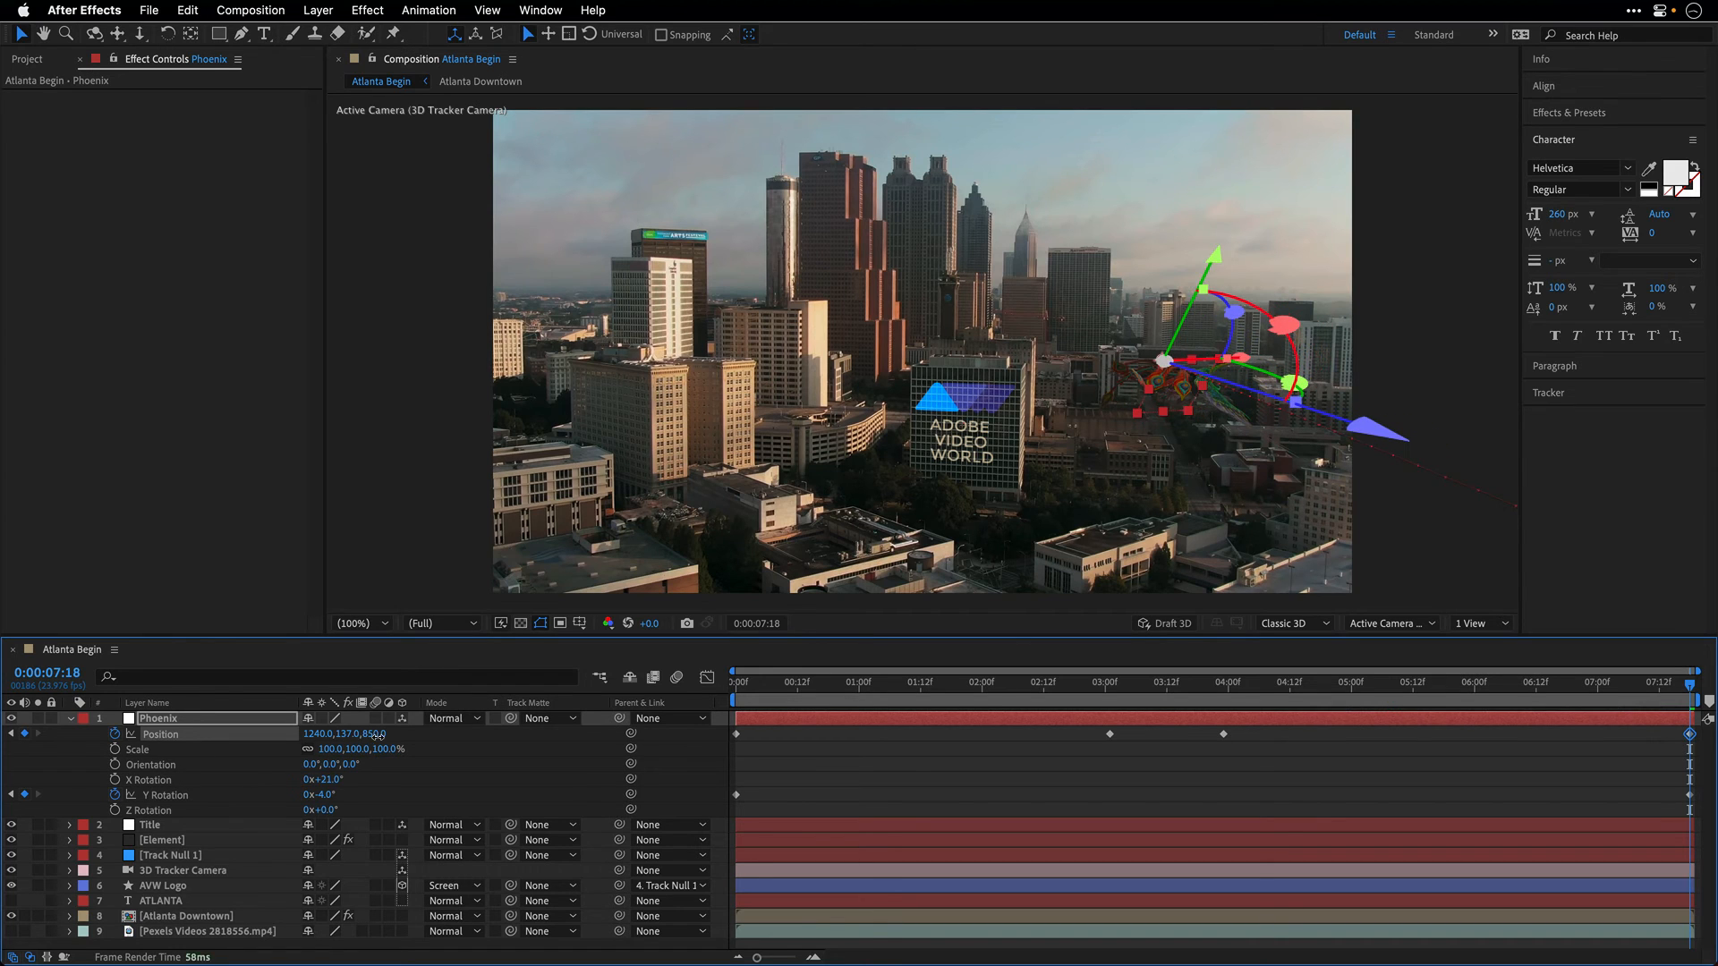
# Step: At 0:00:07:18, keyframe the Phoenix null's Scale at 41% and raise the bird by setting its Y Position to about -48
pyautogui.click(114, 750)
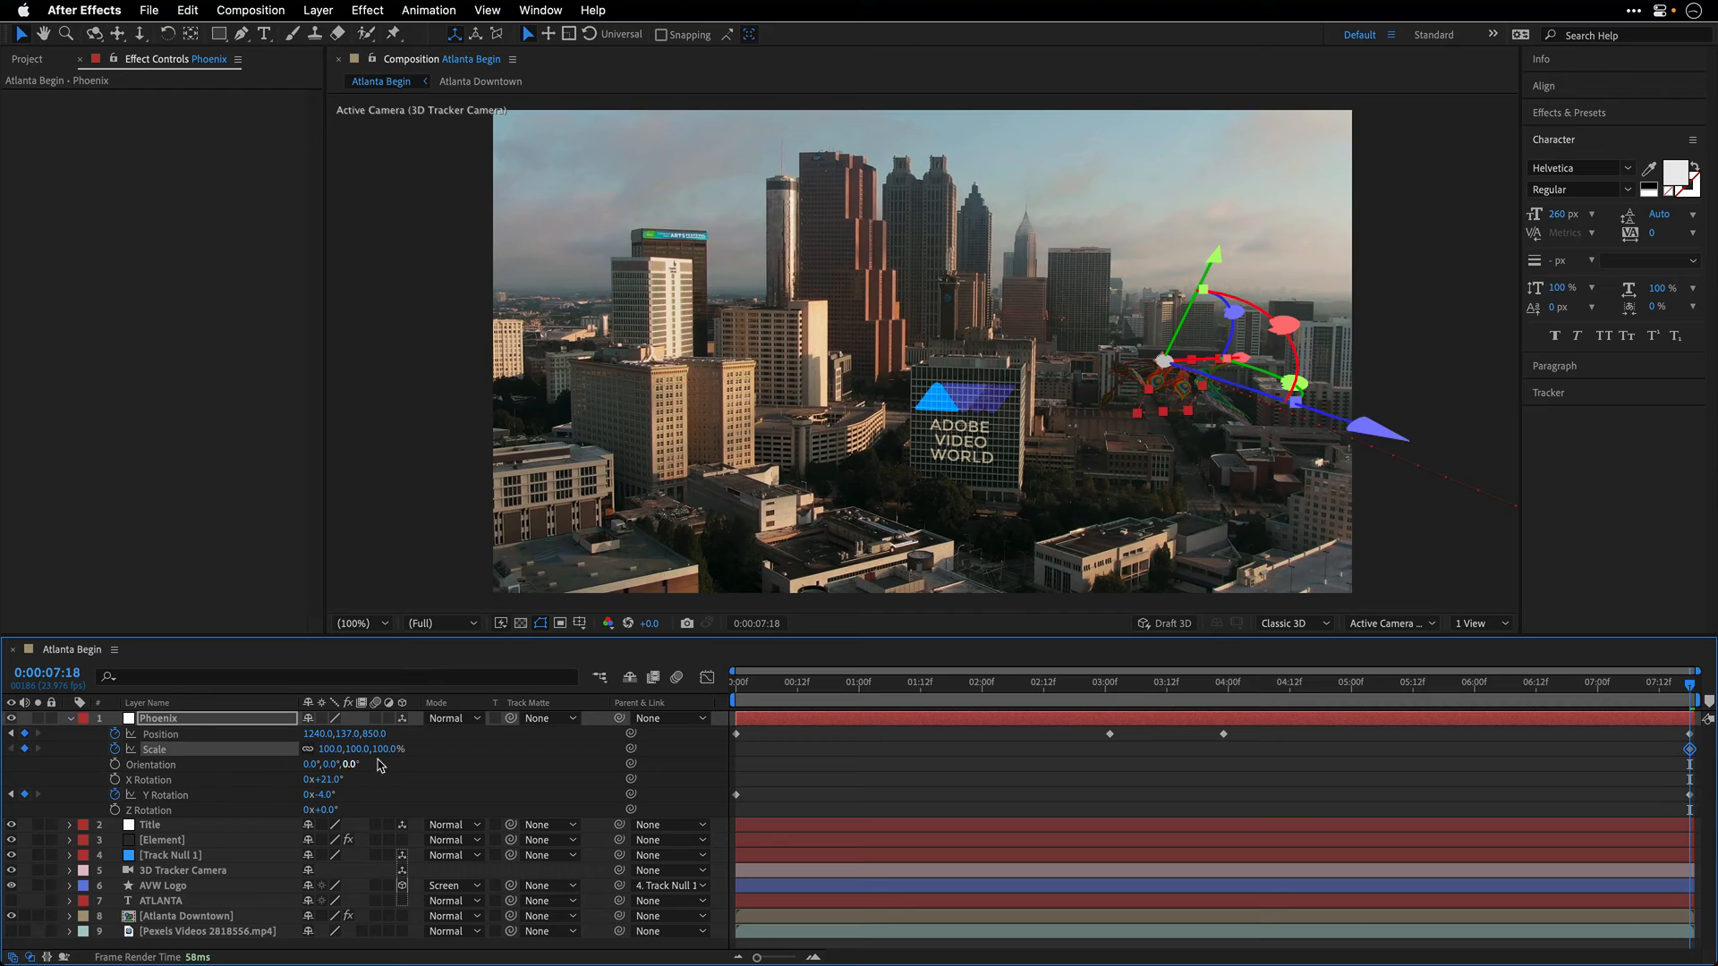
pyautogui.moveTo(383, 755); pyautogui.dragTo(190, 723)
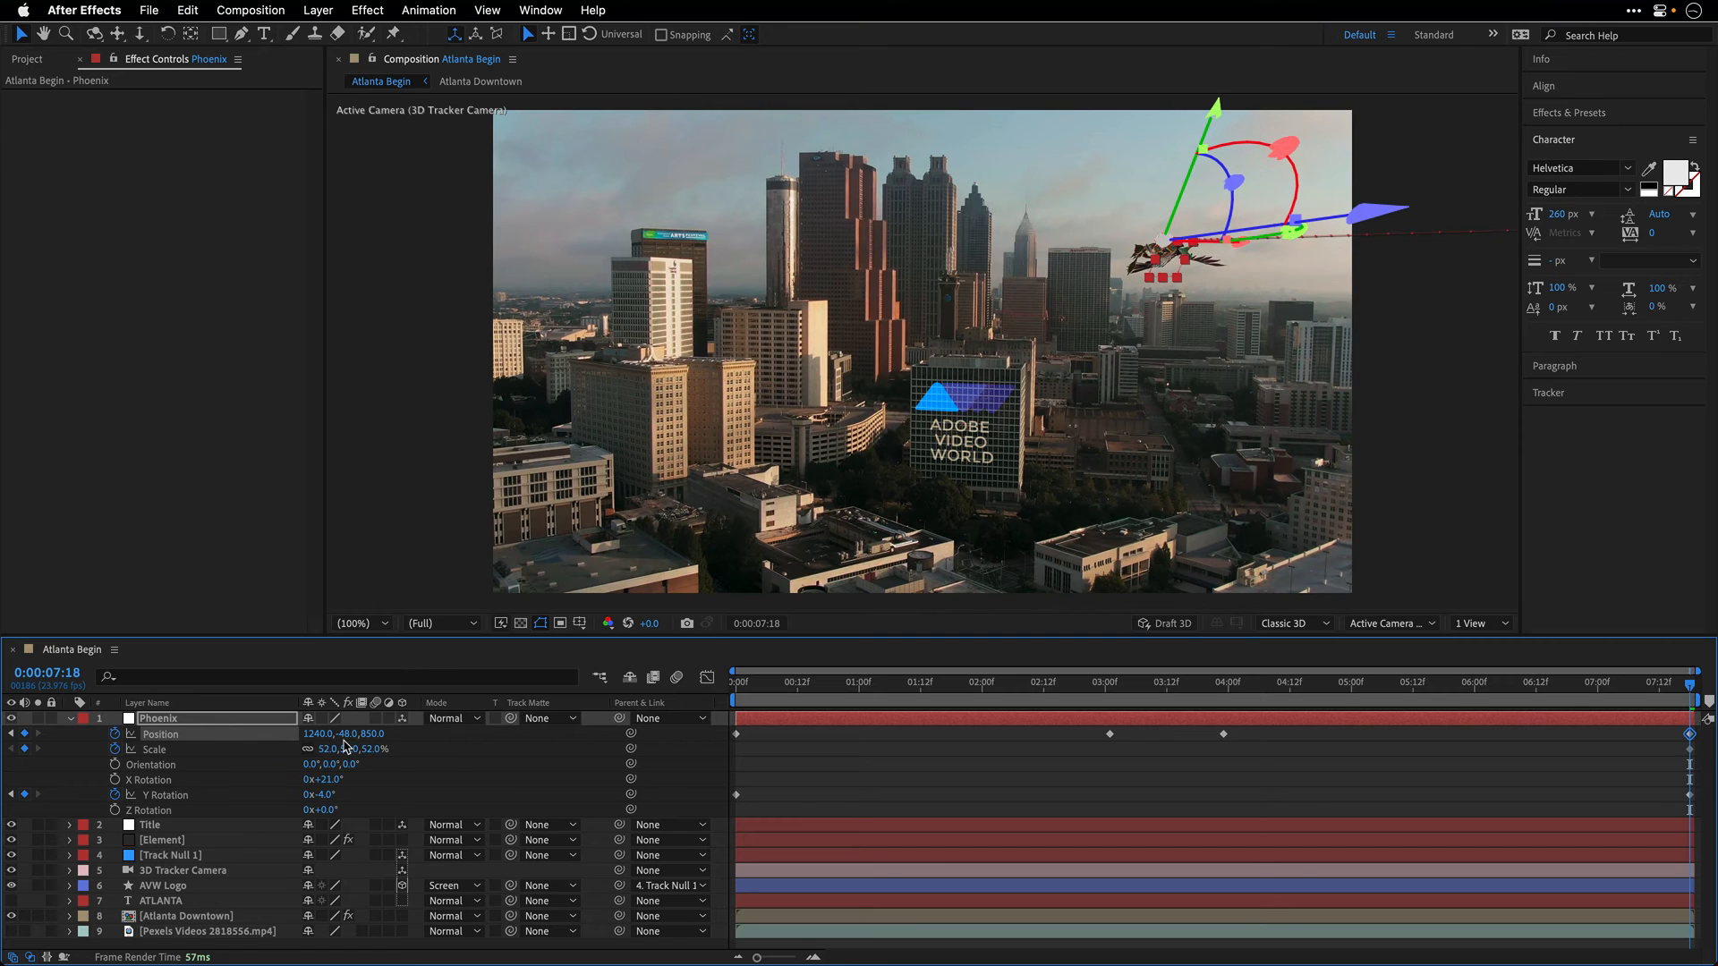
pyautogui.moveTo(318, 736)
pyautogui.mouseDown()
pyautogui.moveTo(410, 735)
pyautogui.moveTo(335, 750)
pyautogui.mouseUp()
# Step: Add a Scale keyframe of 100% to the Phoenix null at 0:00:03:23
pyautogui.moveTo(1489, 686); pyautogui.dragTo(1227, 709)
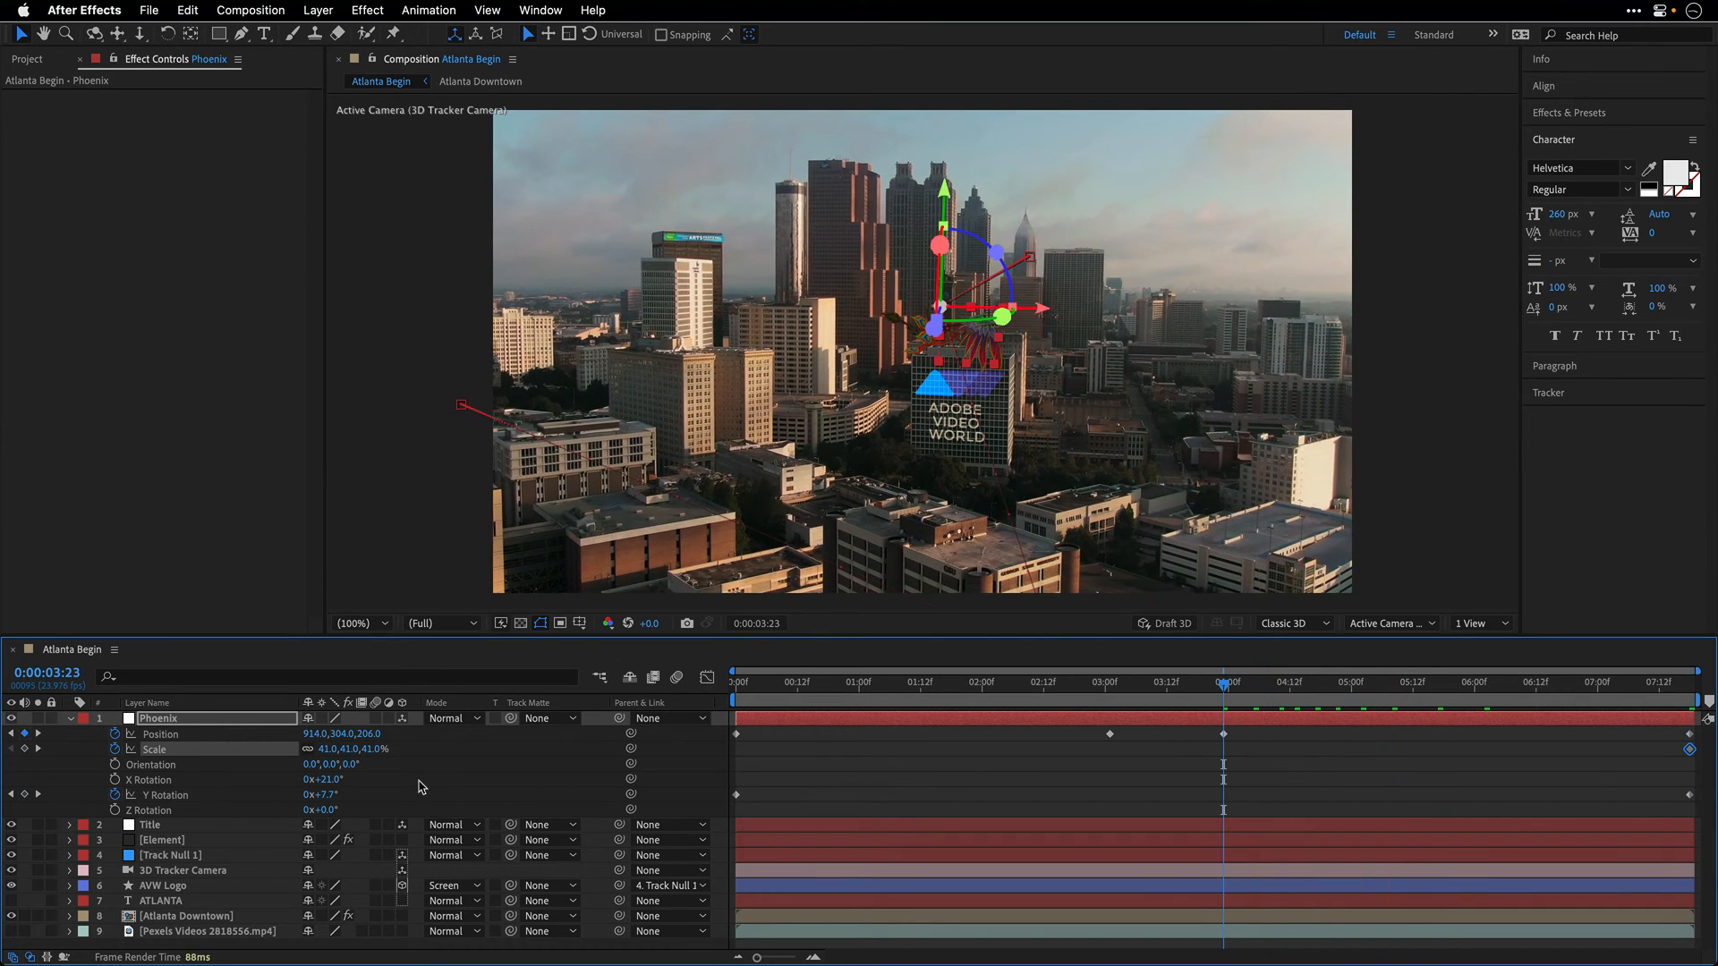
pyautogui.click(371, 750)
pyautogui.write('100')
pyautogui.press('Return')
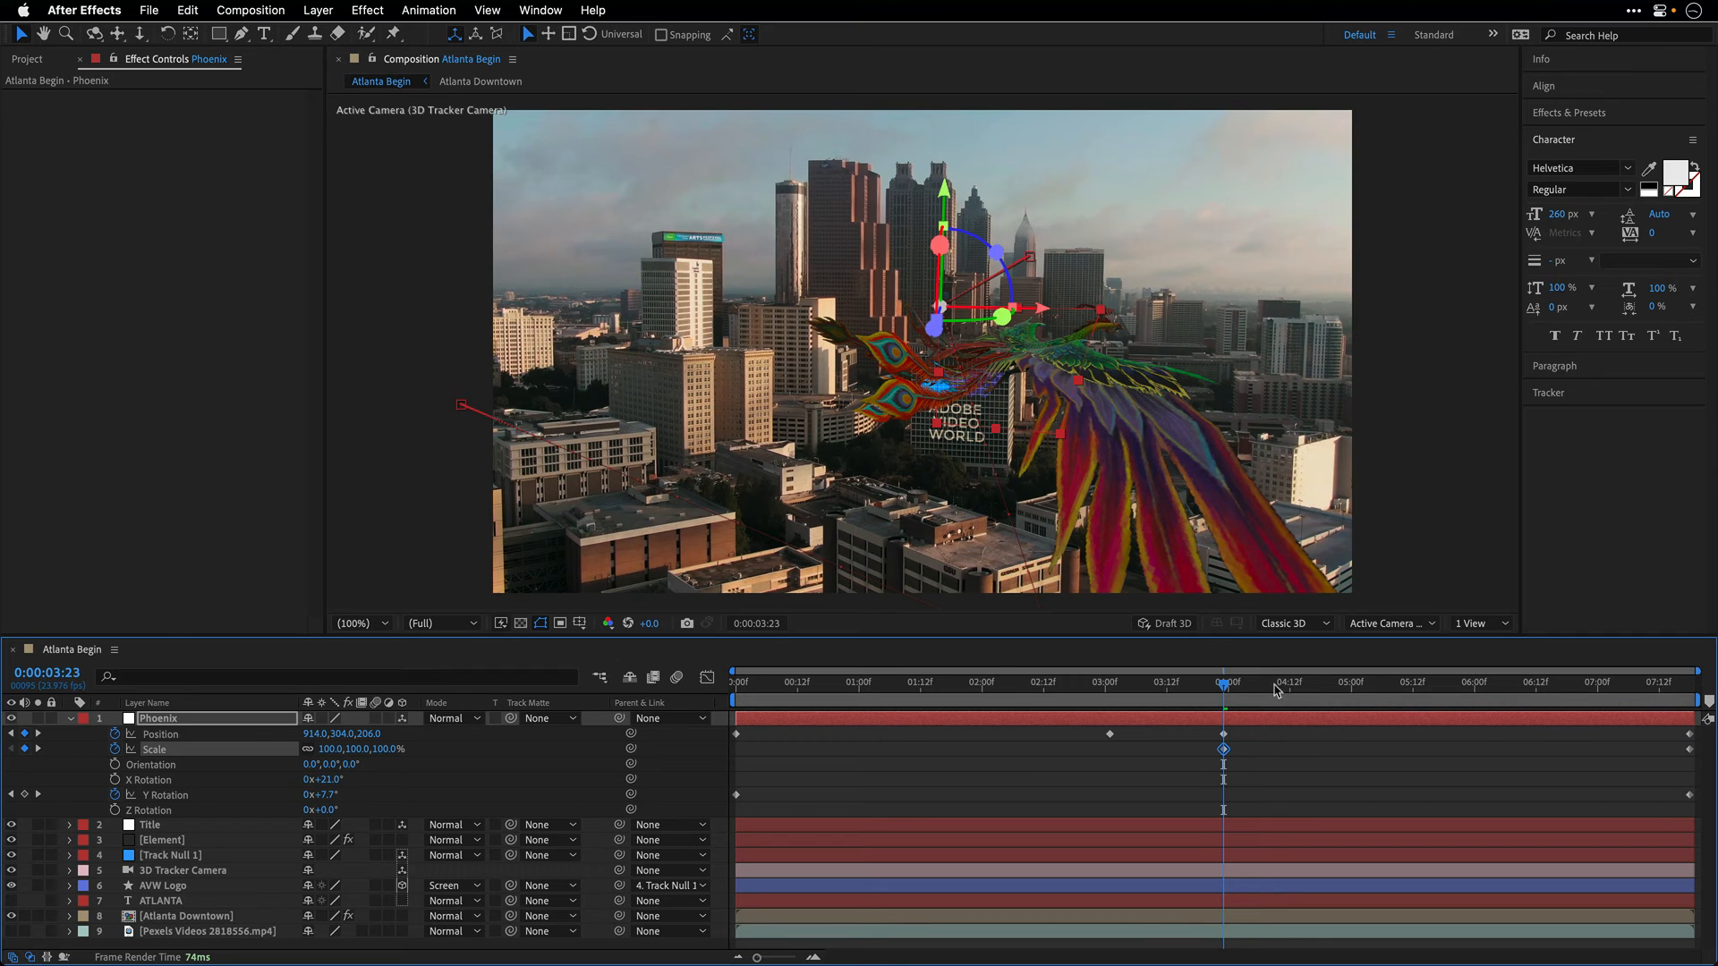
# Step: Preview the flight from the first frame and move the Phoenix null's third Position keyframe to 0:00:03:14
pyautogui.moveTo(1224, 690); pyautogui.dragTo(669, 705)
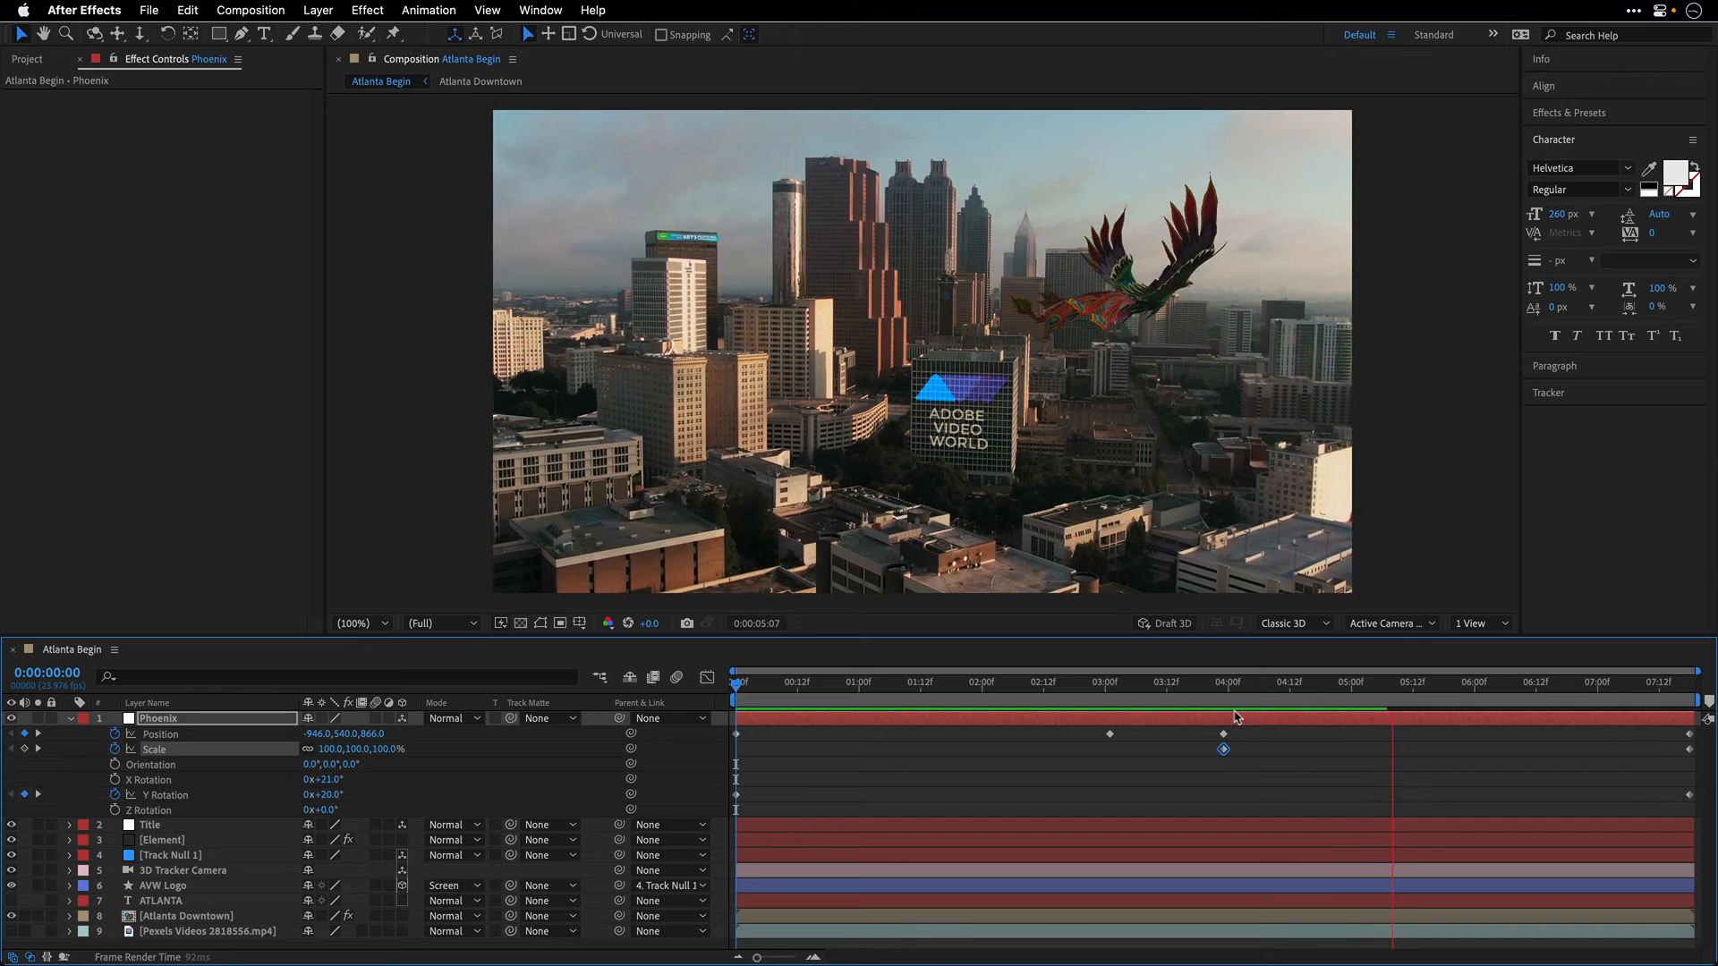
pyautogui.press('space')
pyautogui.moveTo(1196, 689); pyautogui.dragTo(1177, 735)
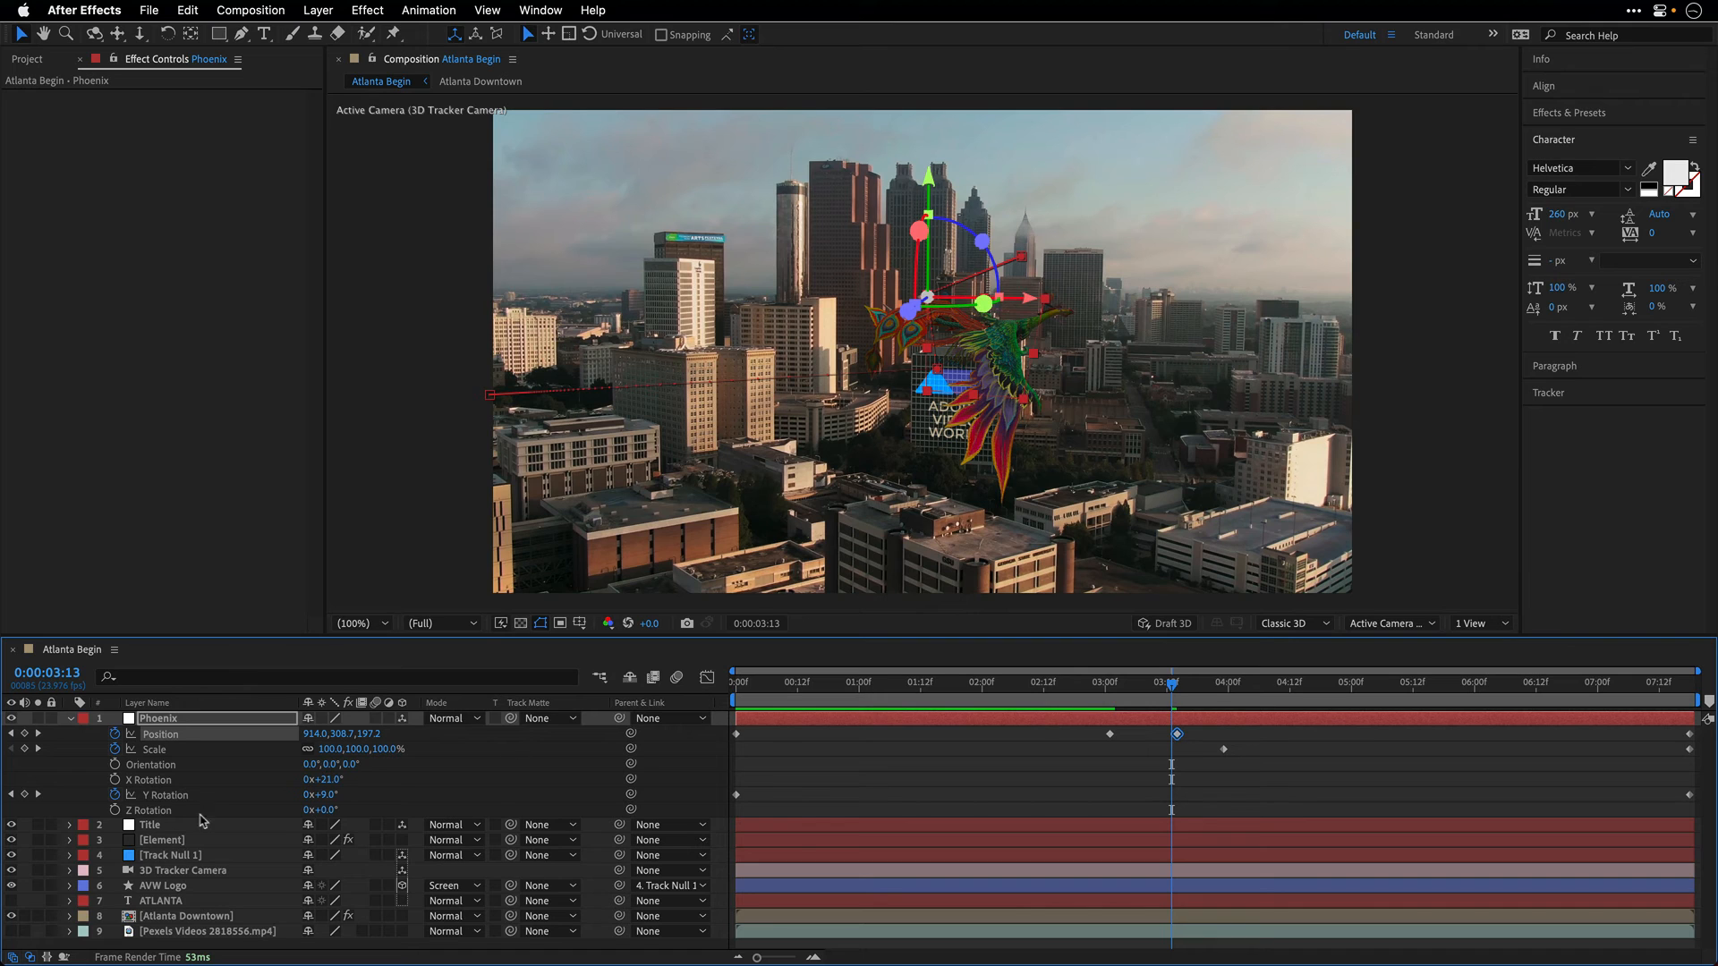
# Step: Re-enable Group 1 in the Element effect and play back the composition from the first frame
pyautogui.click(164, 843)
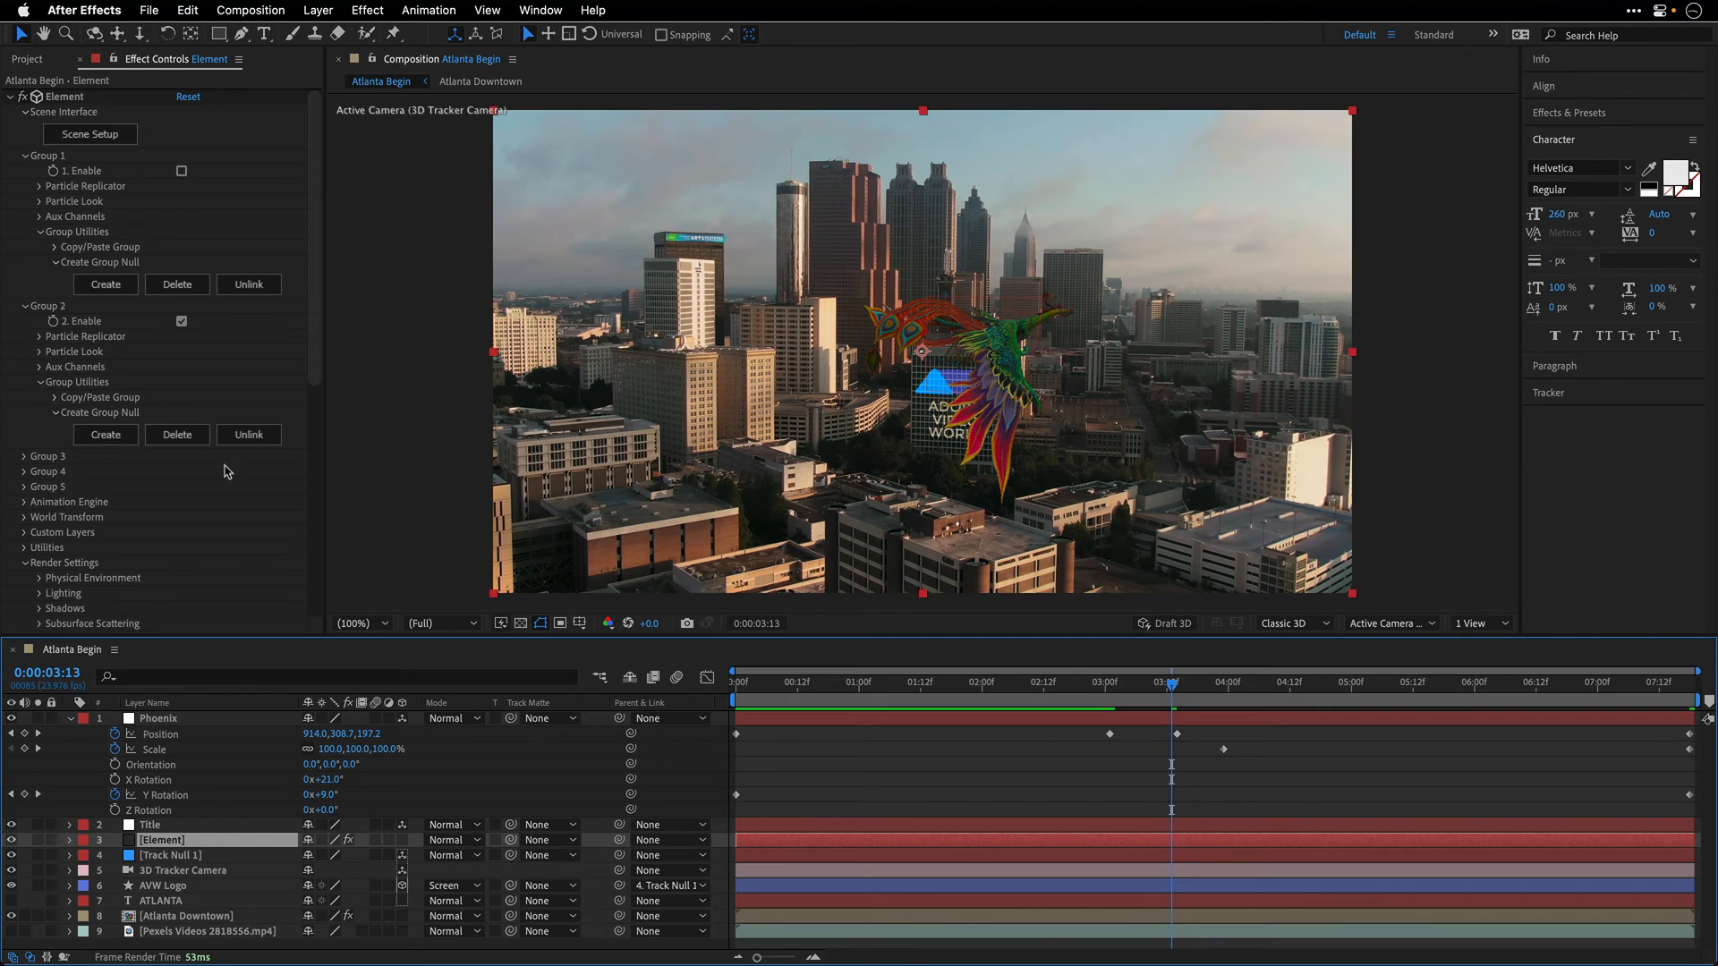
pyautogui.click(182, 171)
pyautogui.click(896, 723)
pyautogui.press('Home')
pyautogui.press('space')
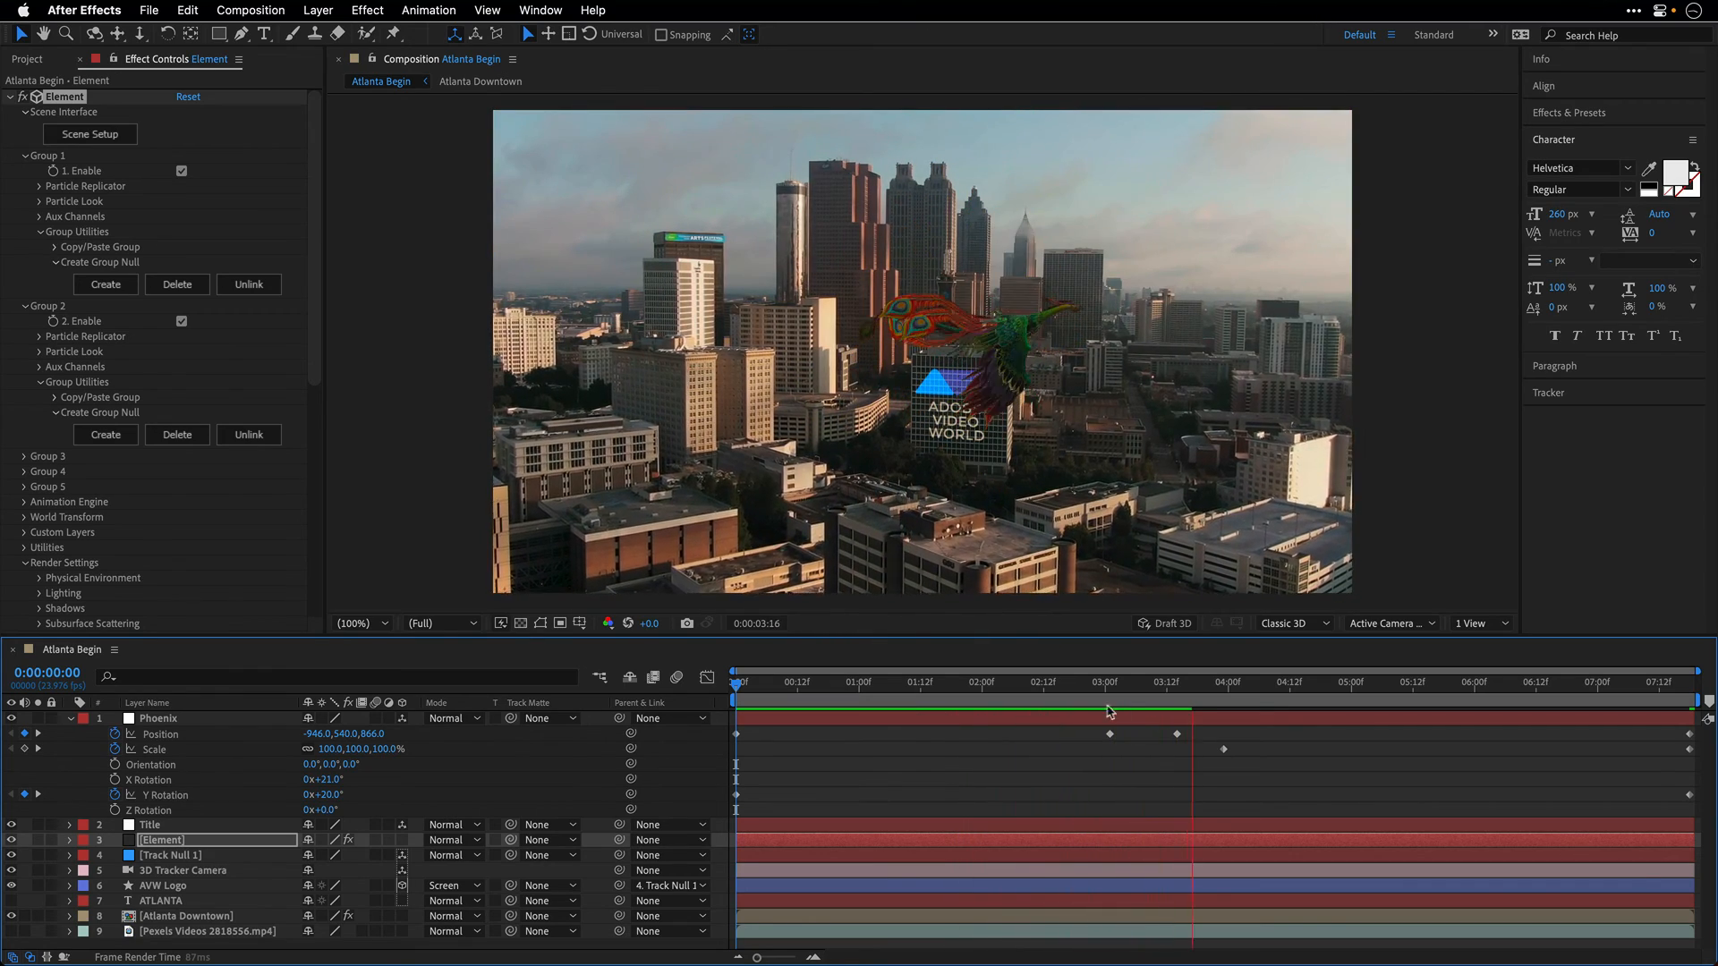
# Step: Adjust the Phoenix null's Position keyframe at 0:00:03:14 to 914, 311, 162
pyautogui.click(1179, 695)
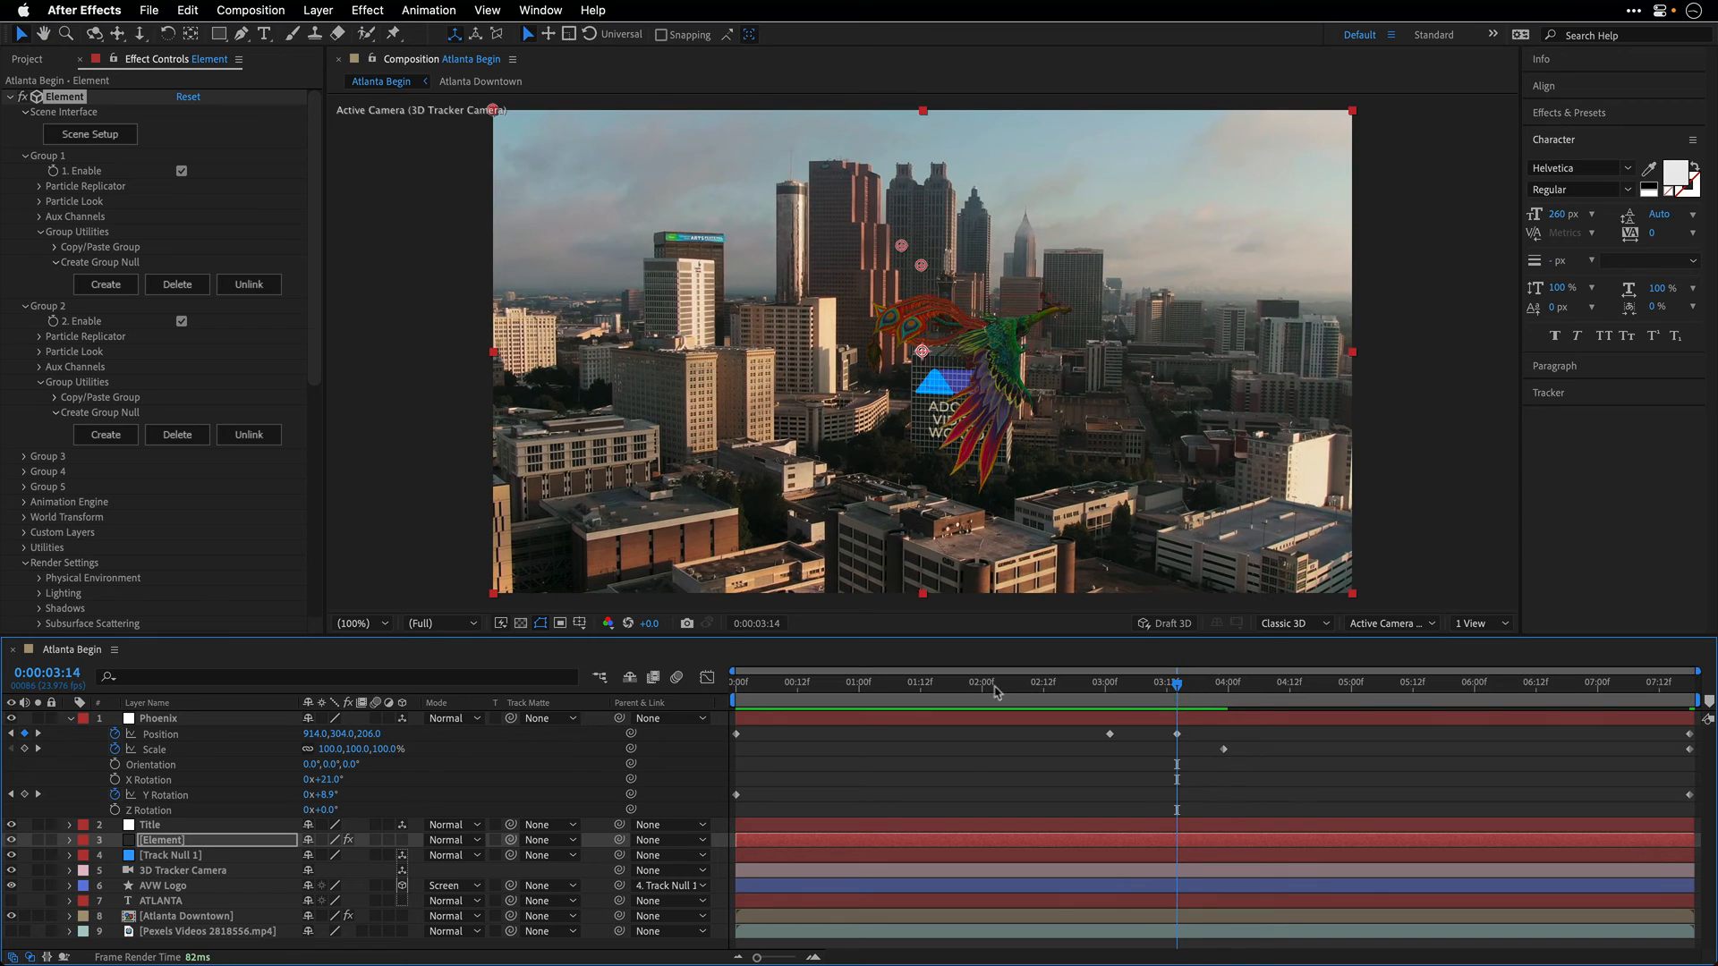
pyautogui.moveTo(342, 738); pyautogui.dragTo(386, 734)
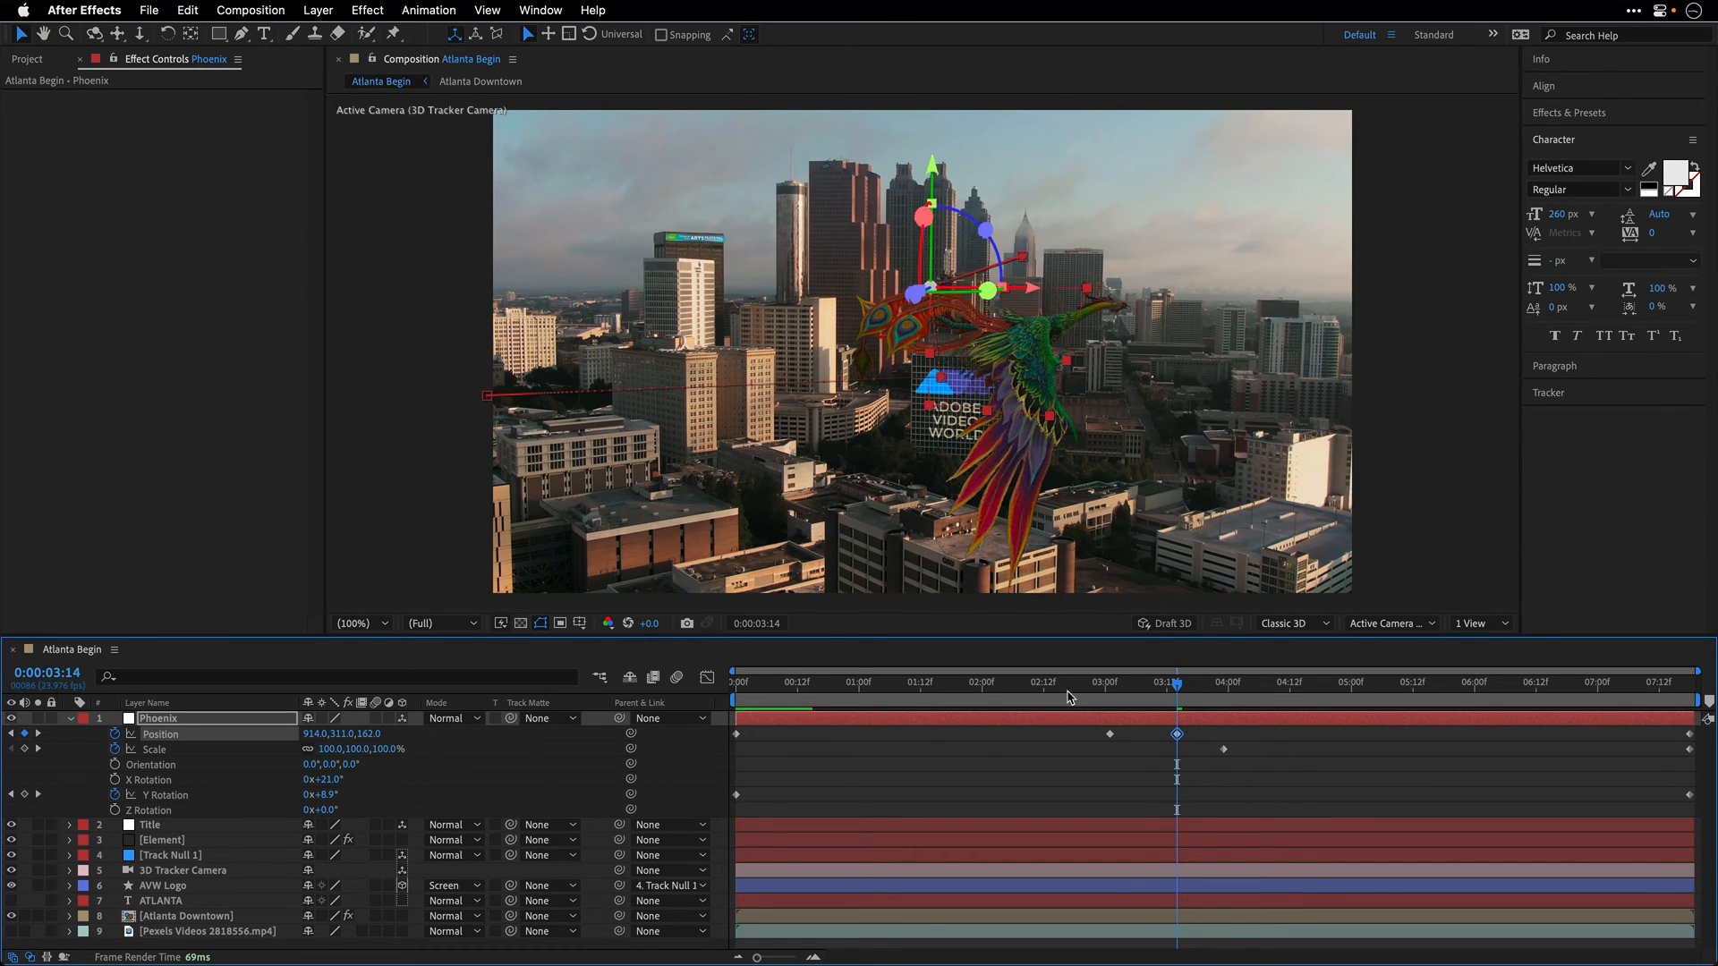
# Step: Preview the phoenix's flight from 0:00:02:18, then return to the first frame
pyautogui.click(1074, 696)
pyautogui.press('space')
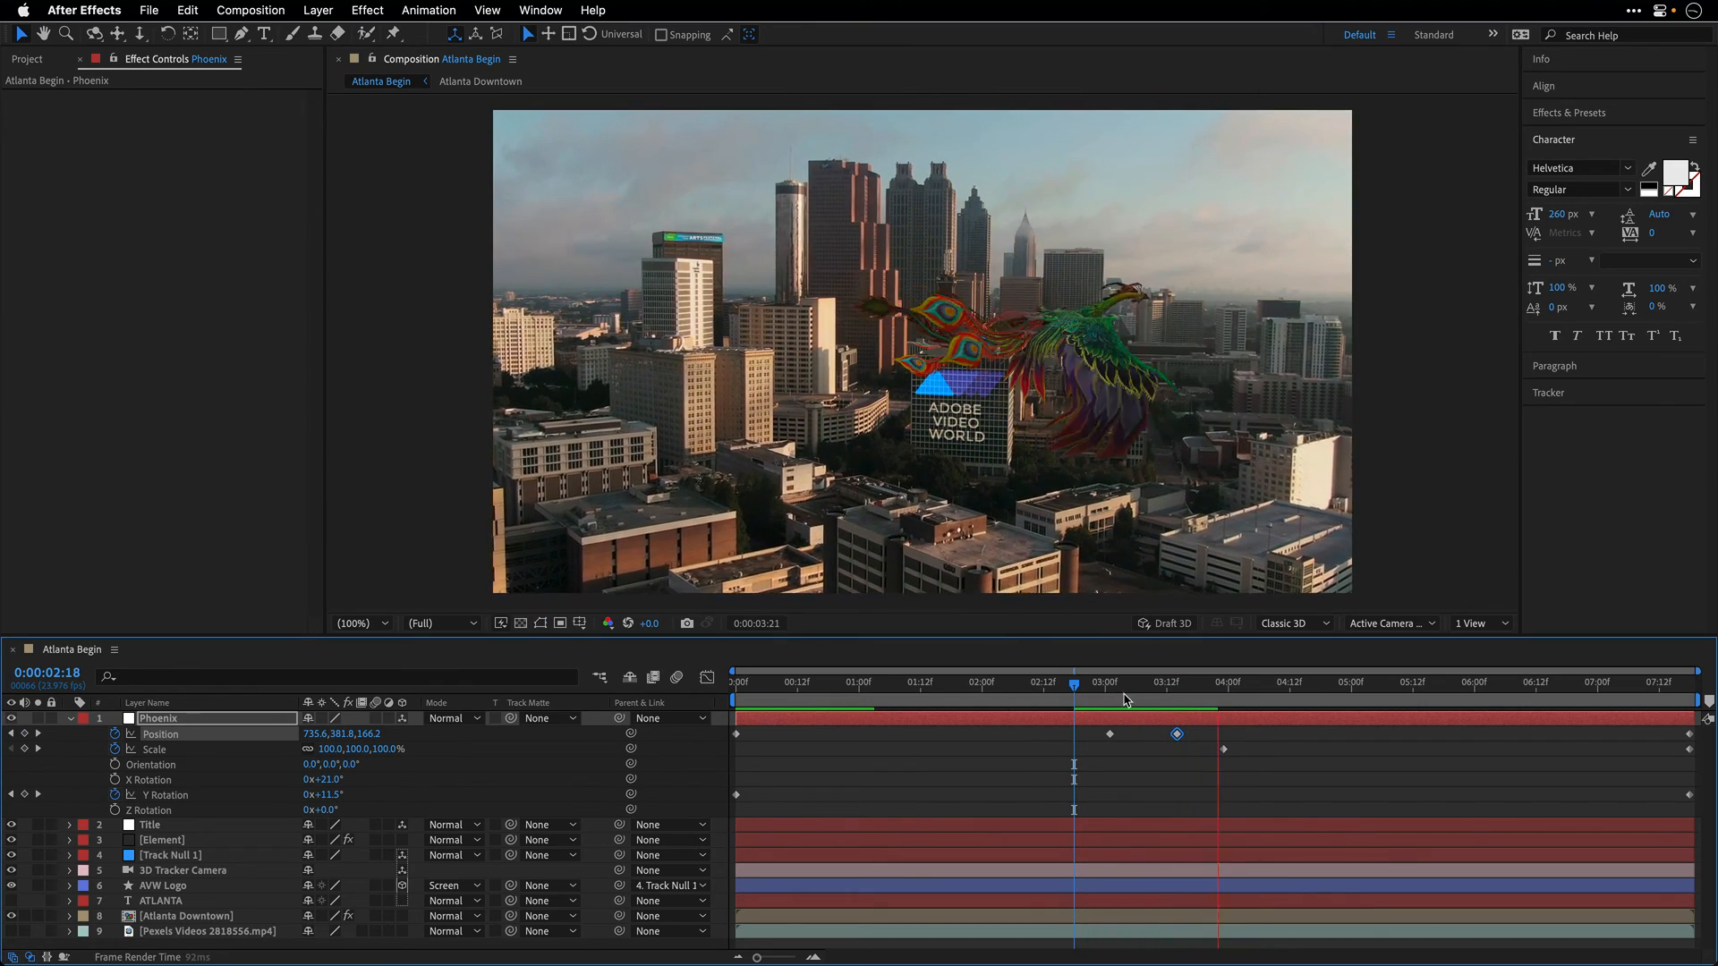
pyautogui.moveTo(1078, 689); pyautogui.dragTo(562, 712)
# Step: Convert all of the Phoenix null's Position keyframes to Auto Bezier and play back the flight from the first frame
pyautogui.click(159, 736)
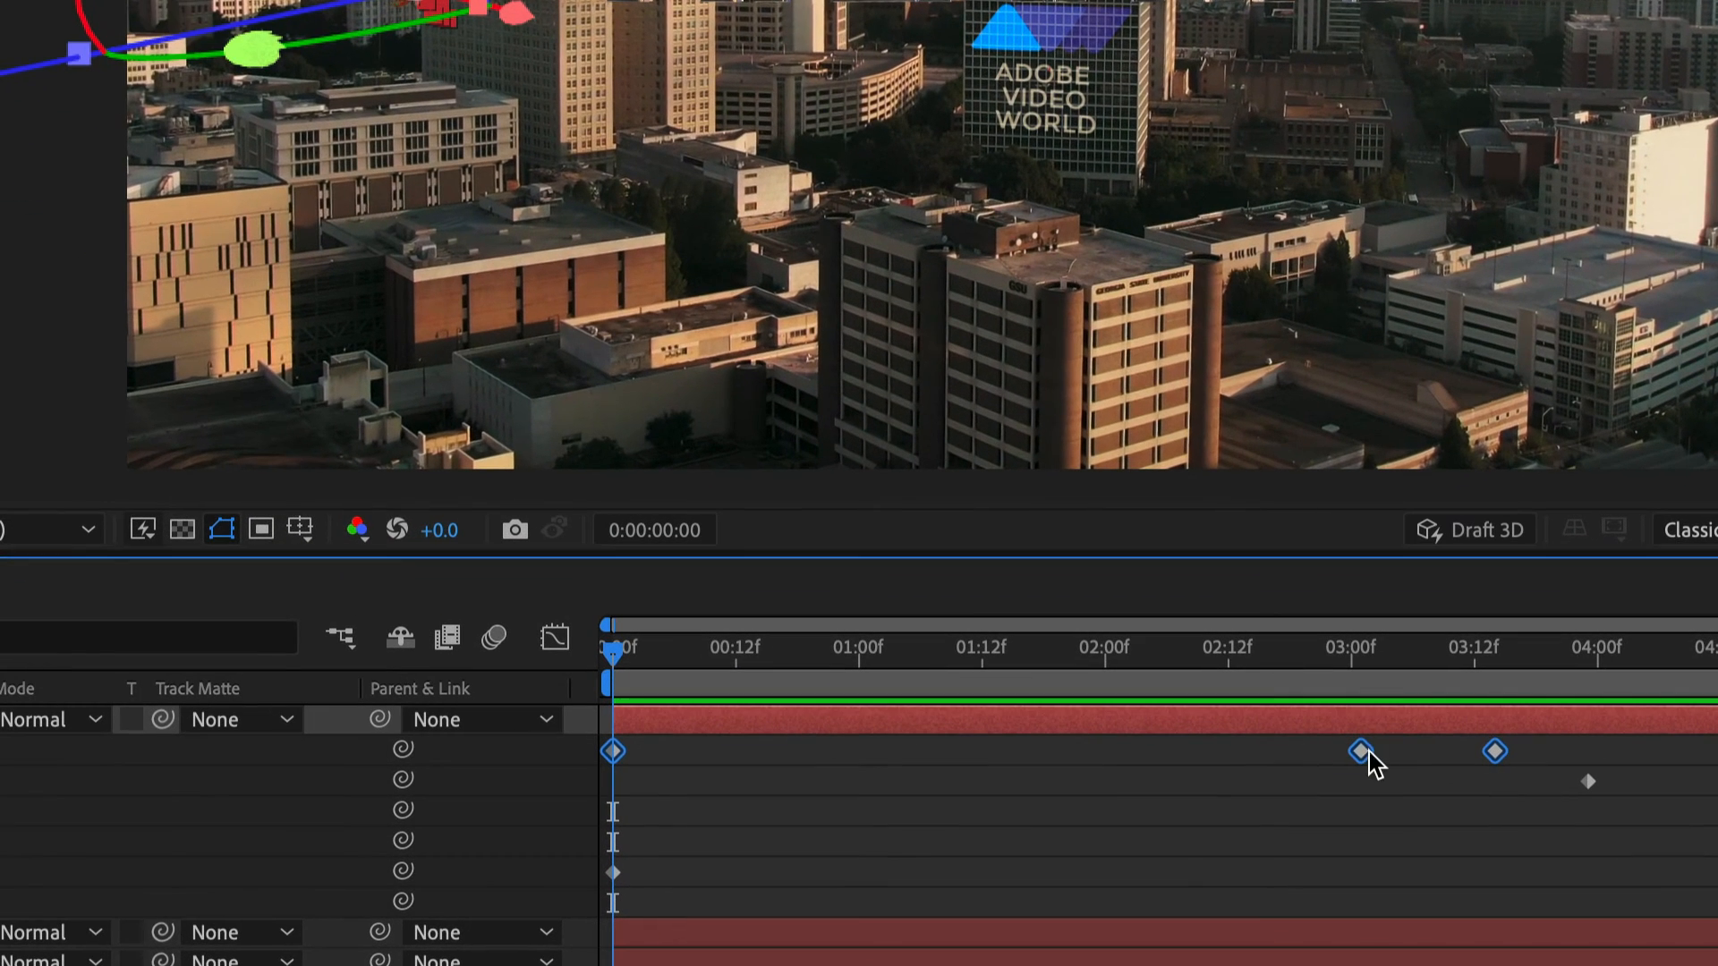
pyautogui.keyDown('super'); pyautogui.click(1110, 735); pyautogui.keyUp('super')
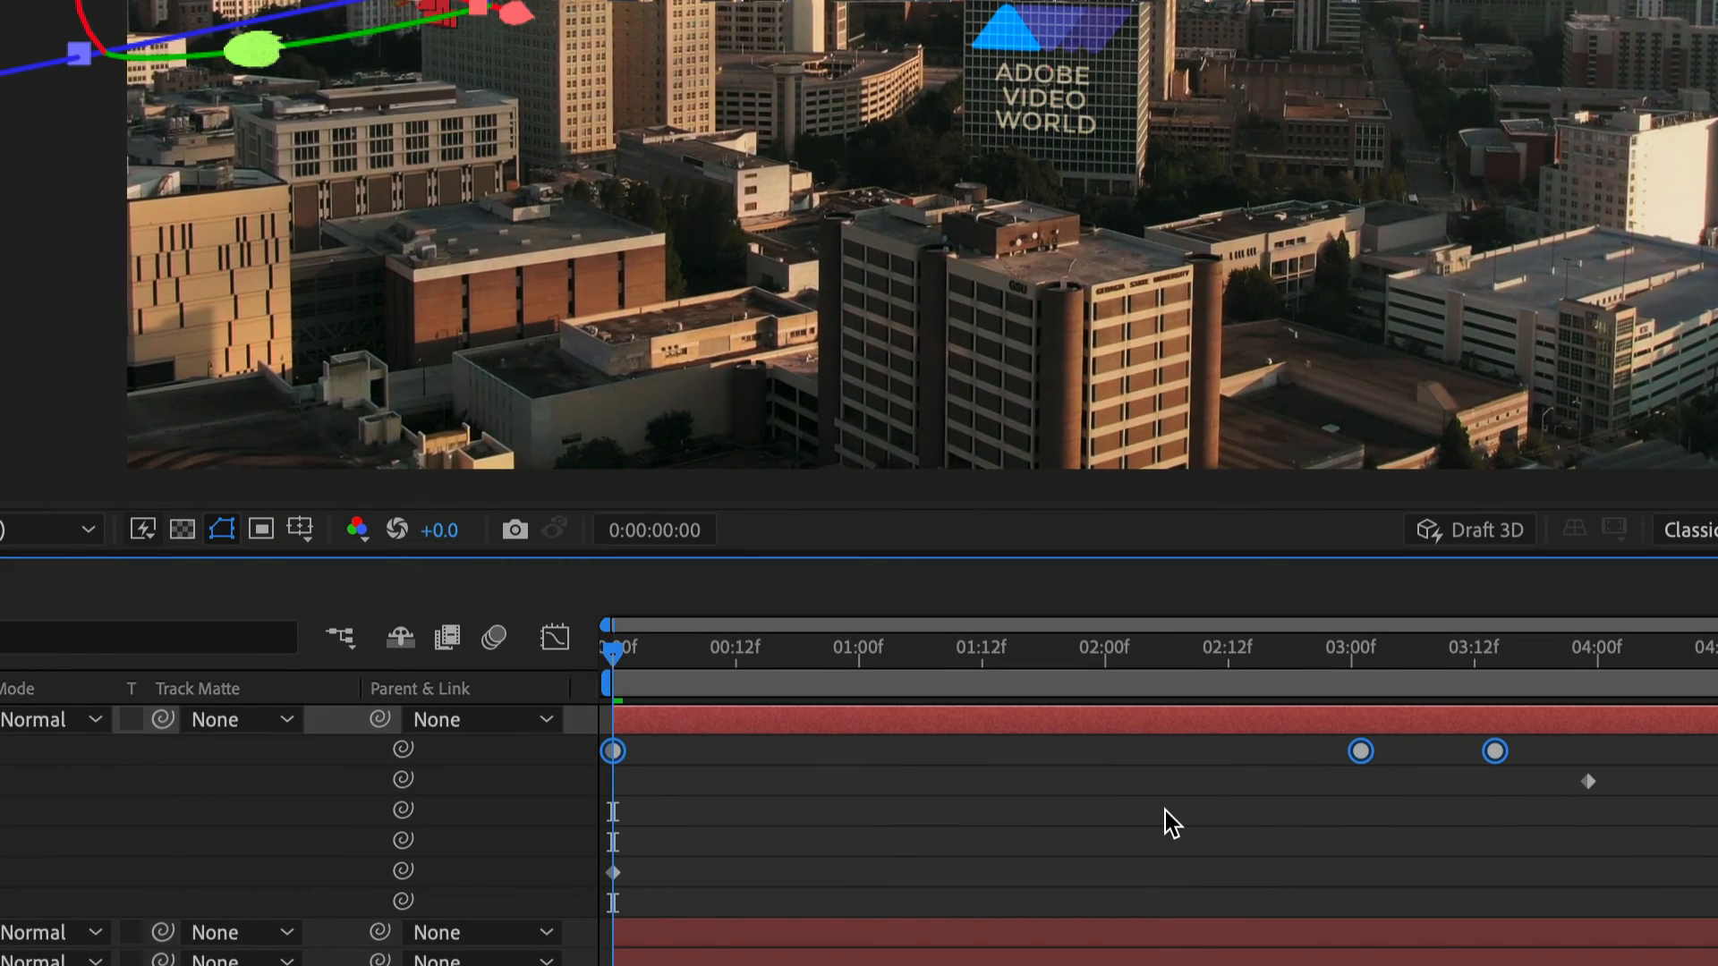
pyautogui.press('super+shift+h')
pyautogui.press('space')
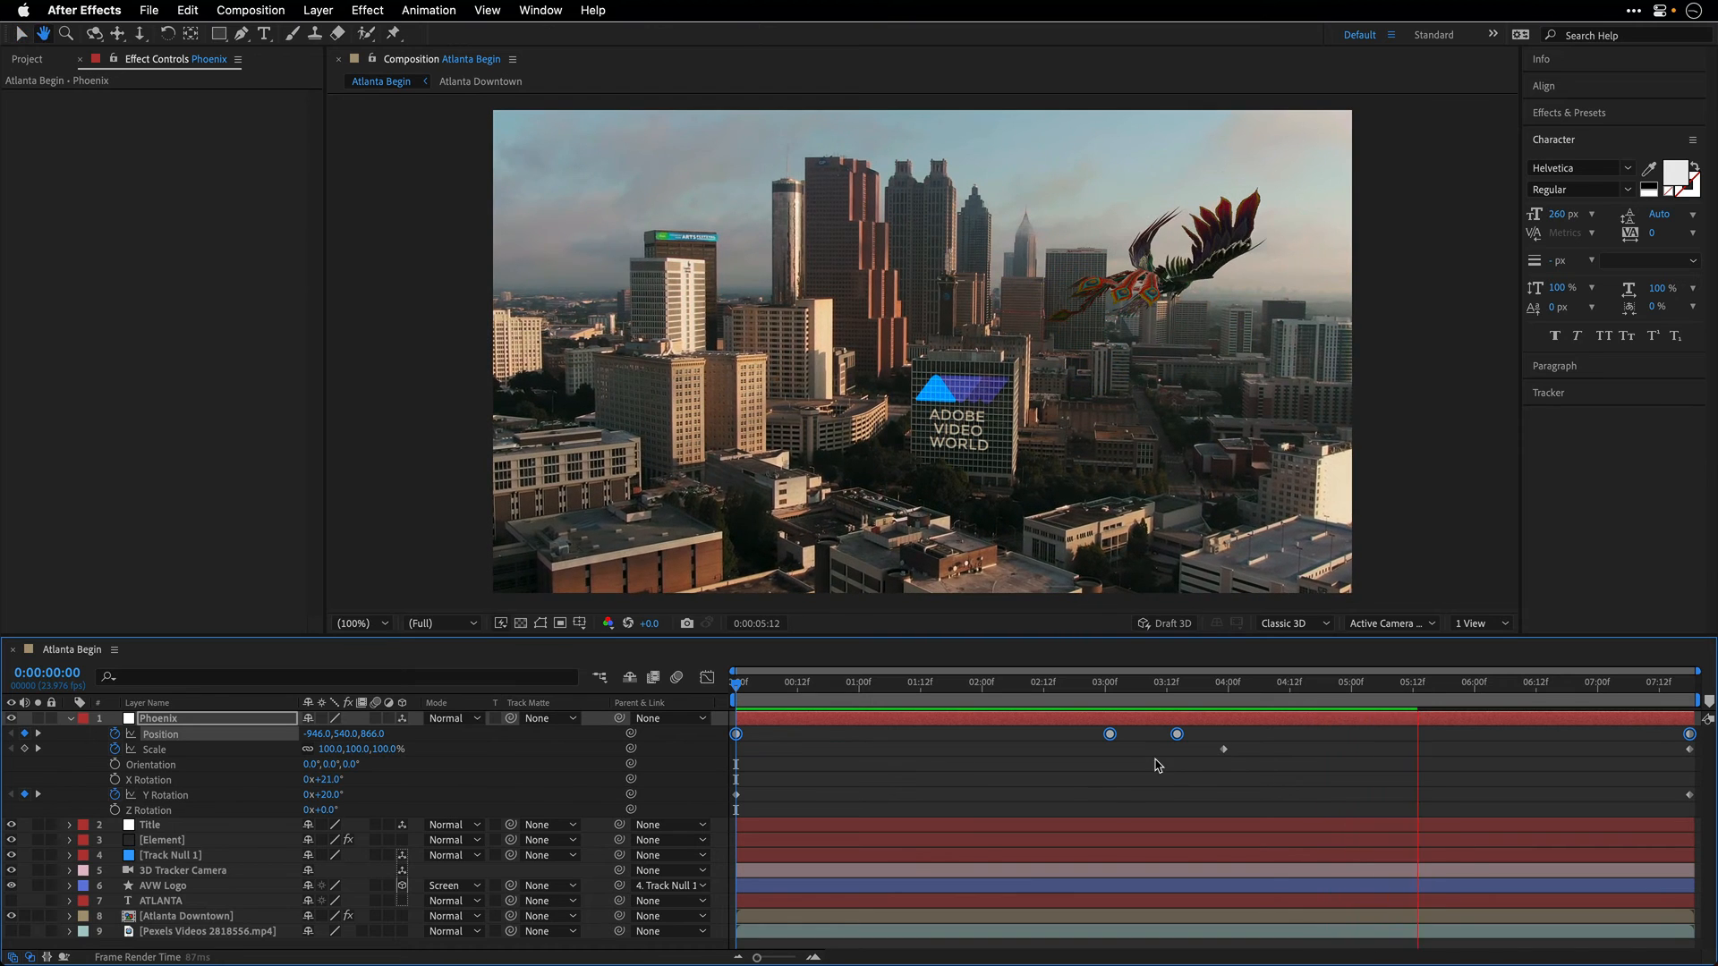
# Step: Move the Phoenix null's second Position keyframe three frames earlier, to about 0:00:02:22
pyautogui.click(1155, 761)
pyautogui.click(1112, 688)
pyautogui.moveTo(1112, 735); pyautogui.dragTo(1095, 735)
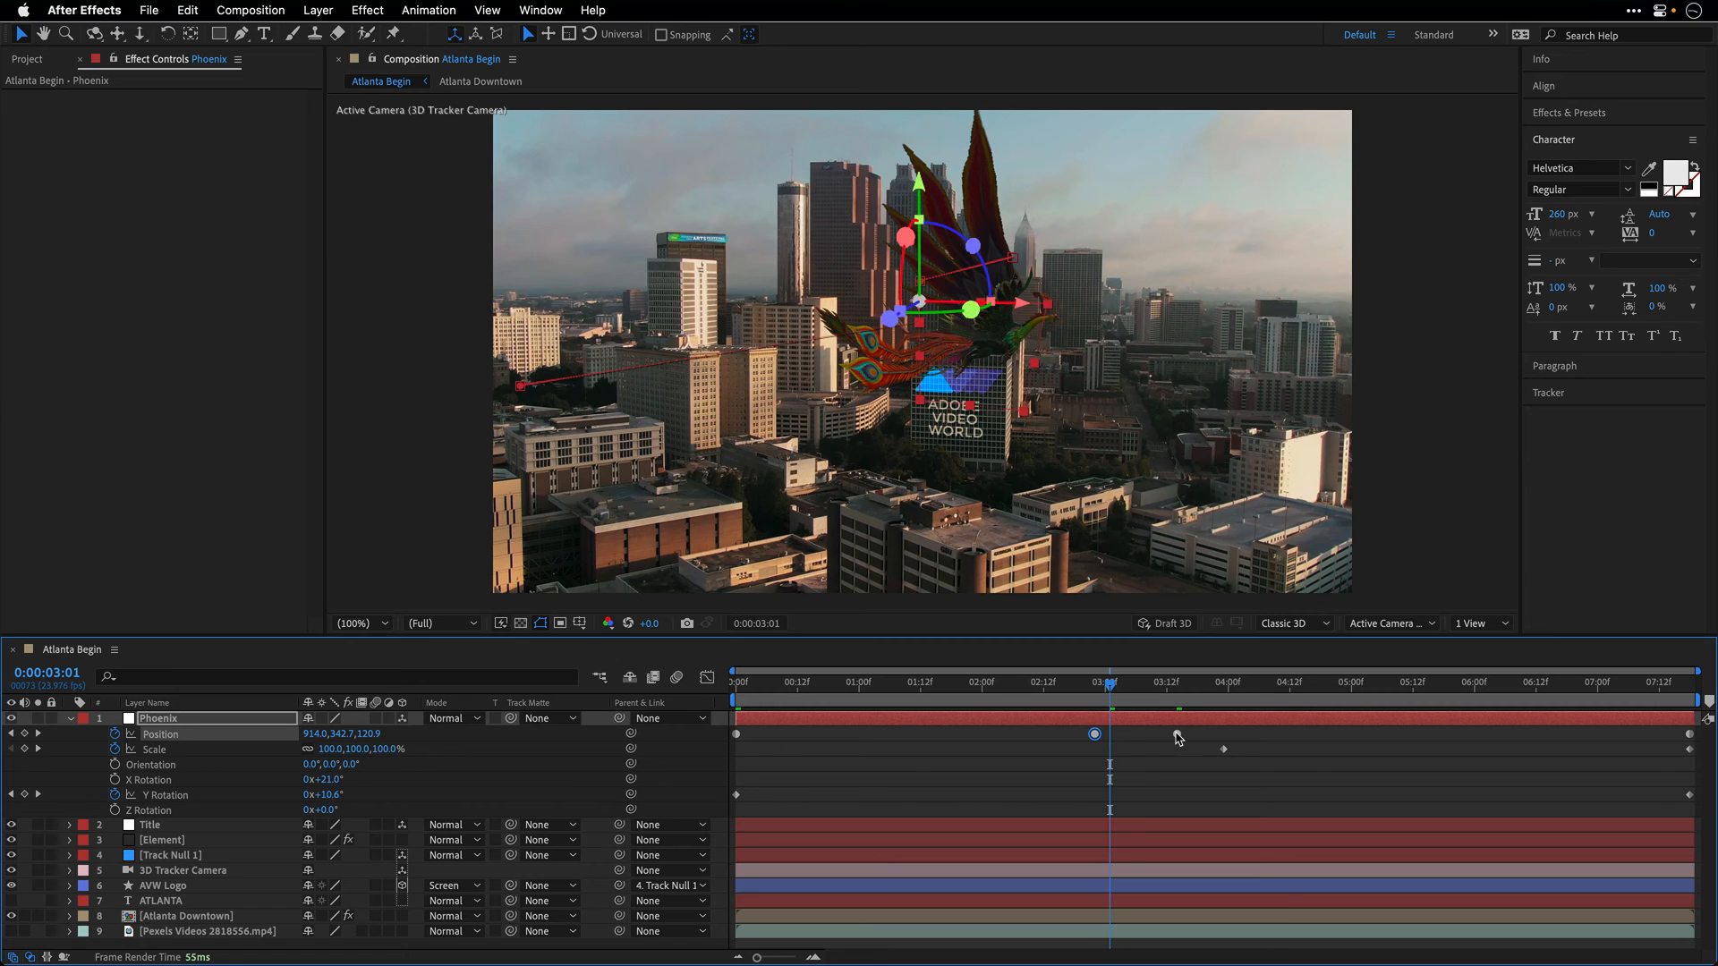
# Step: At 0:00:03:14, shift the Phoenix null further right and lower in the scene, and preview the flight from 0:00:02:17
pyautogui.click(1180, 689)
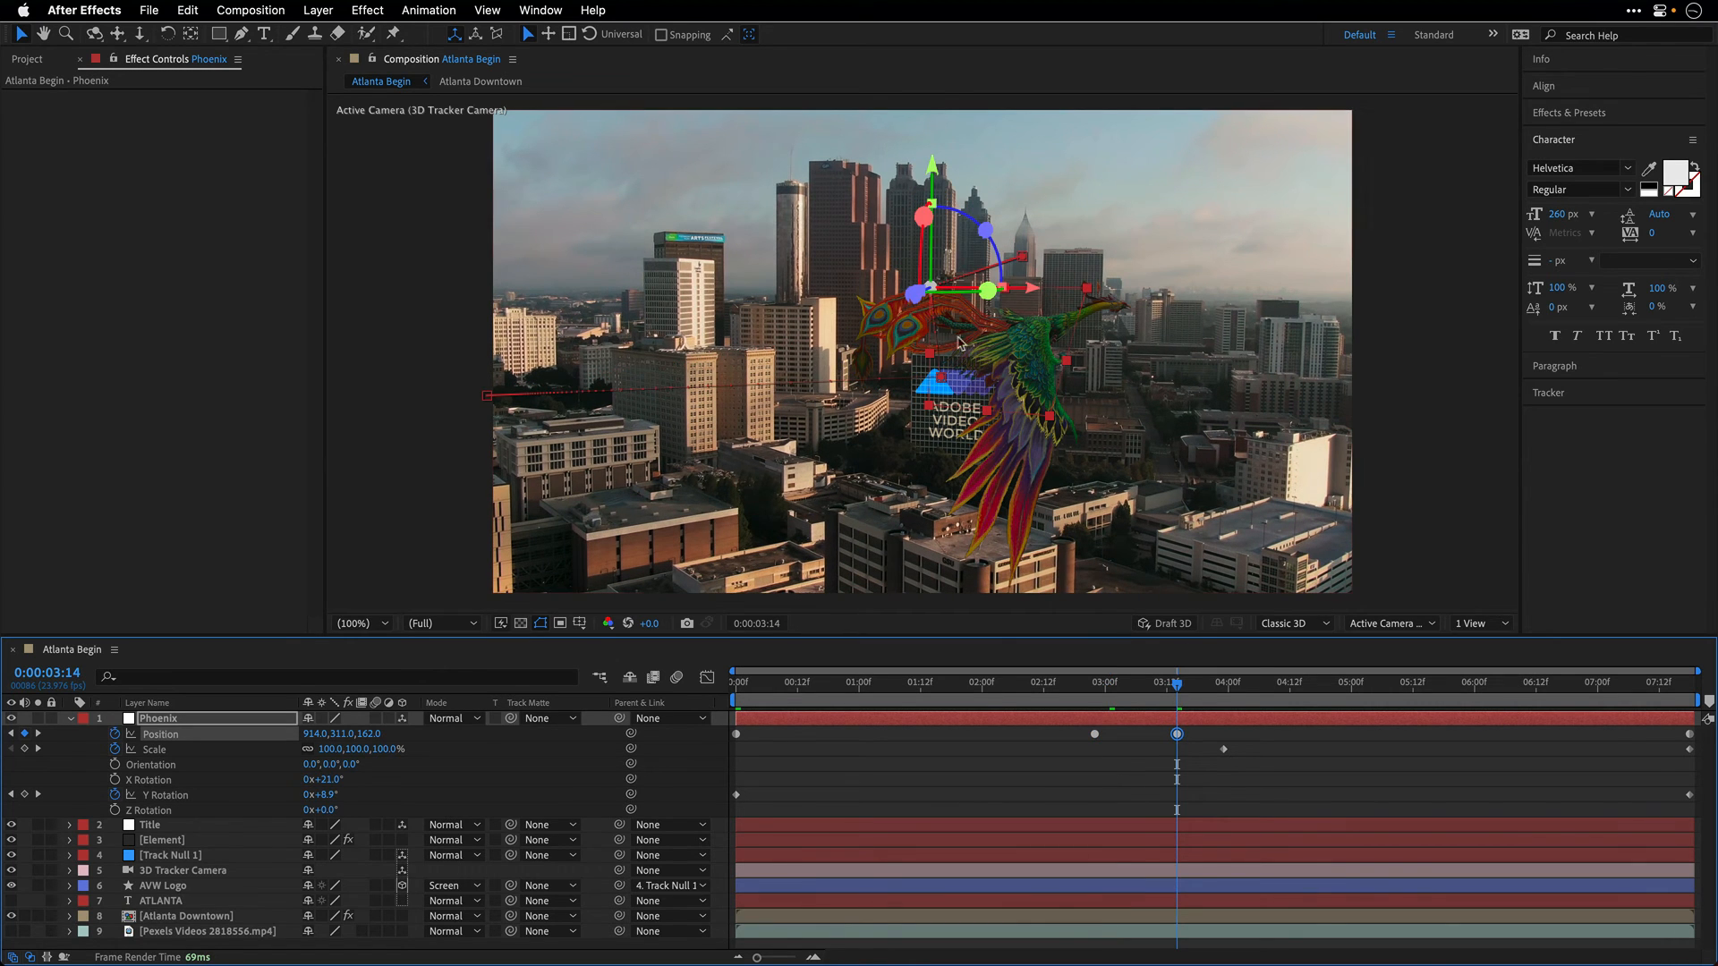
pyautogui.moveTo(1040, 296); pyautogui.dragTo(1102, 293)
pyautogui.moveTo(1006, 184); pyautogui.dragTo(1010, 260)
pyautogui.click(1069, 700)
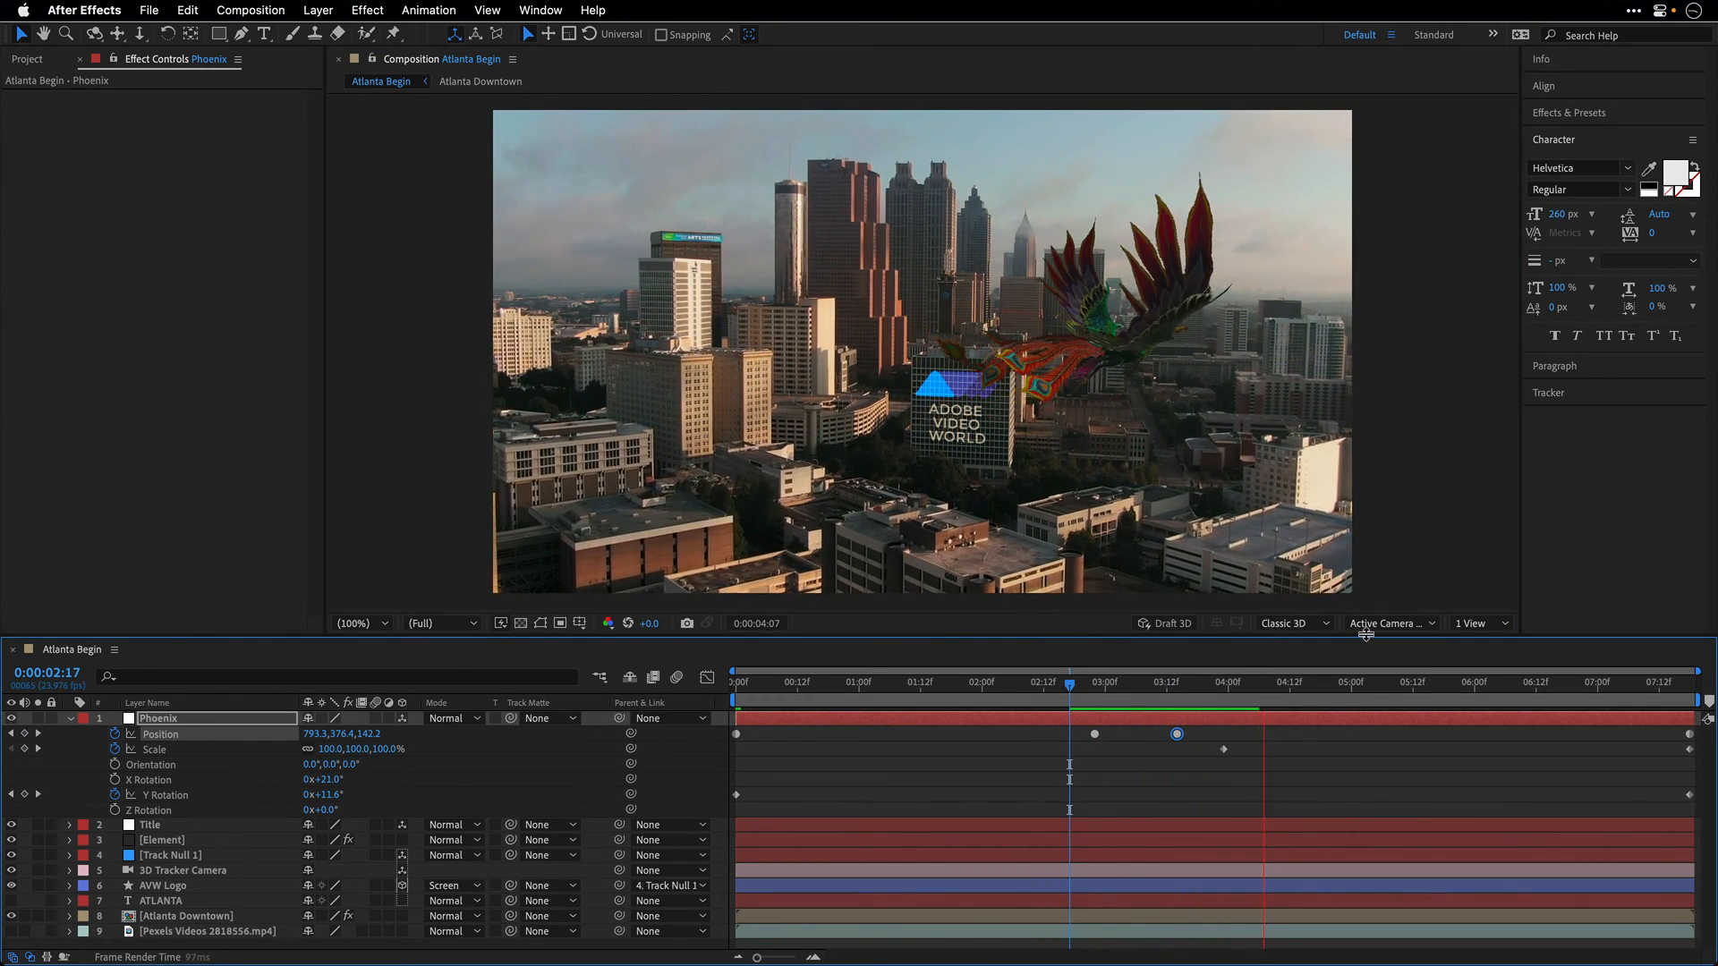
pyautogui.press('space')
# Step: Collapse the Phoenix layer's properties and add a white Point light with 100% intensity and no falloff
pyautogui.moveTo(1136, 694)
pyautogui.mouseDown()
pyautogui.moveTo(1036, 700)
pyautogui.moveTo(1128, 705)
pyautogui.mouseUp()
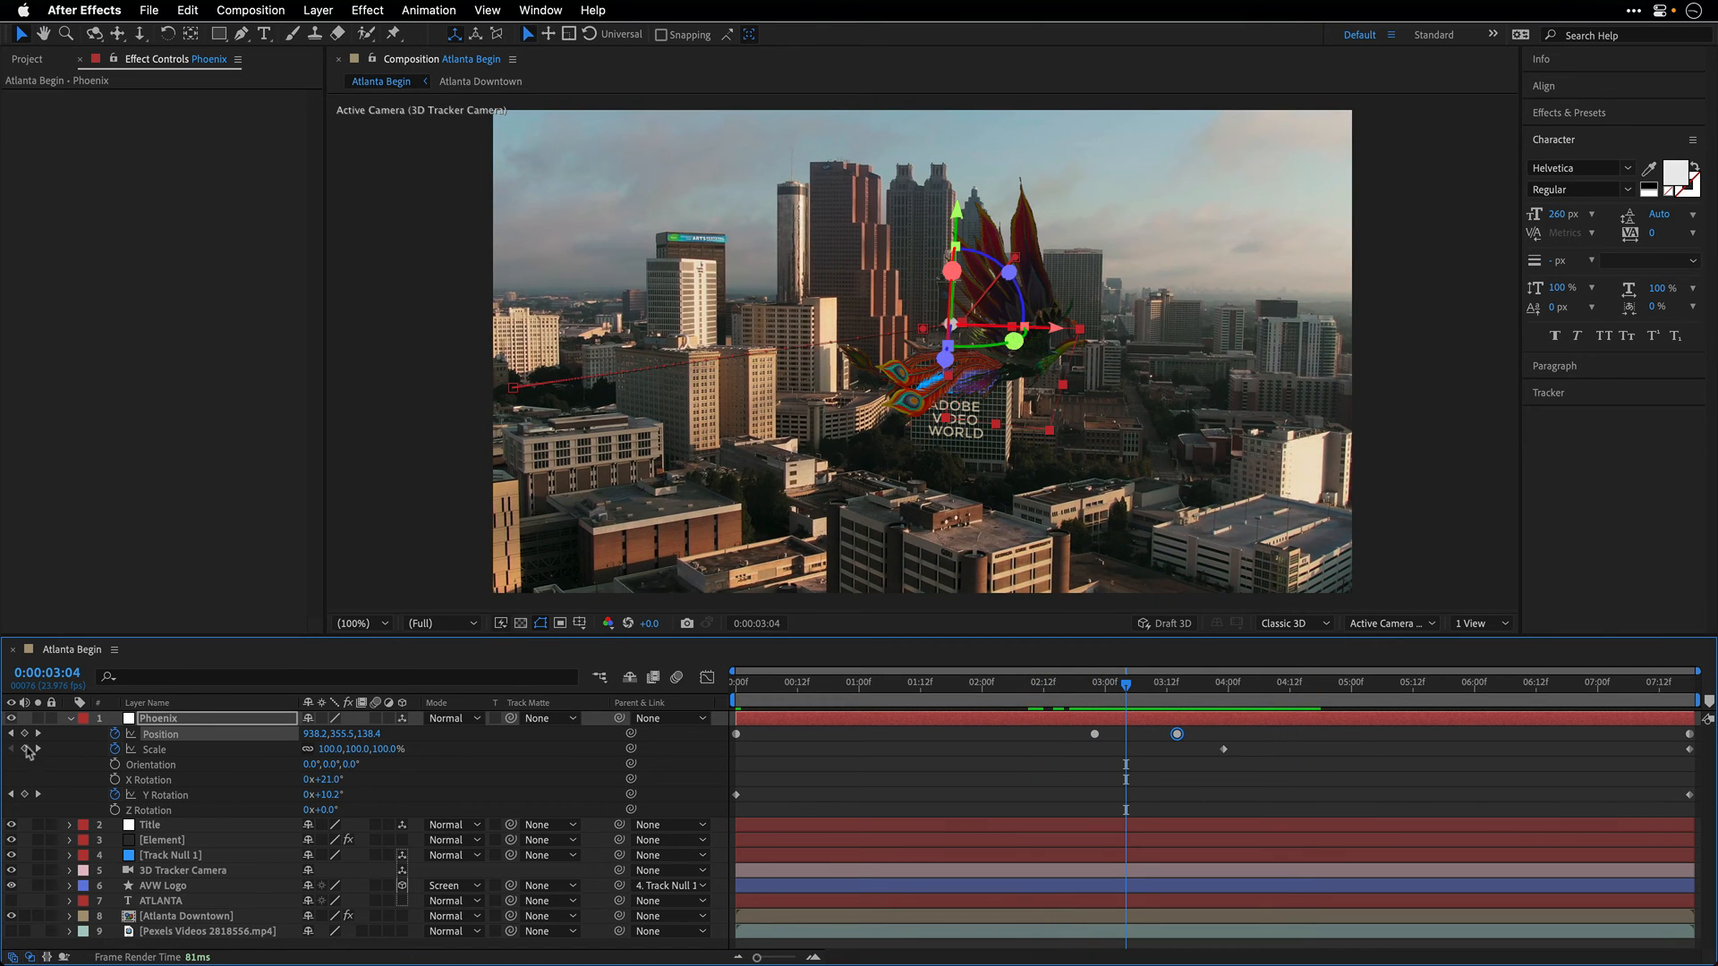
pyautogui.click(67, 720)
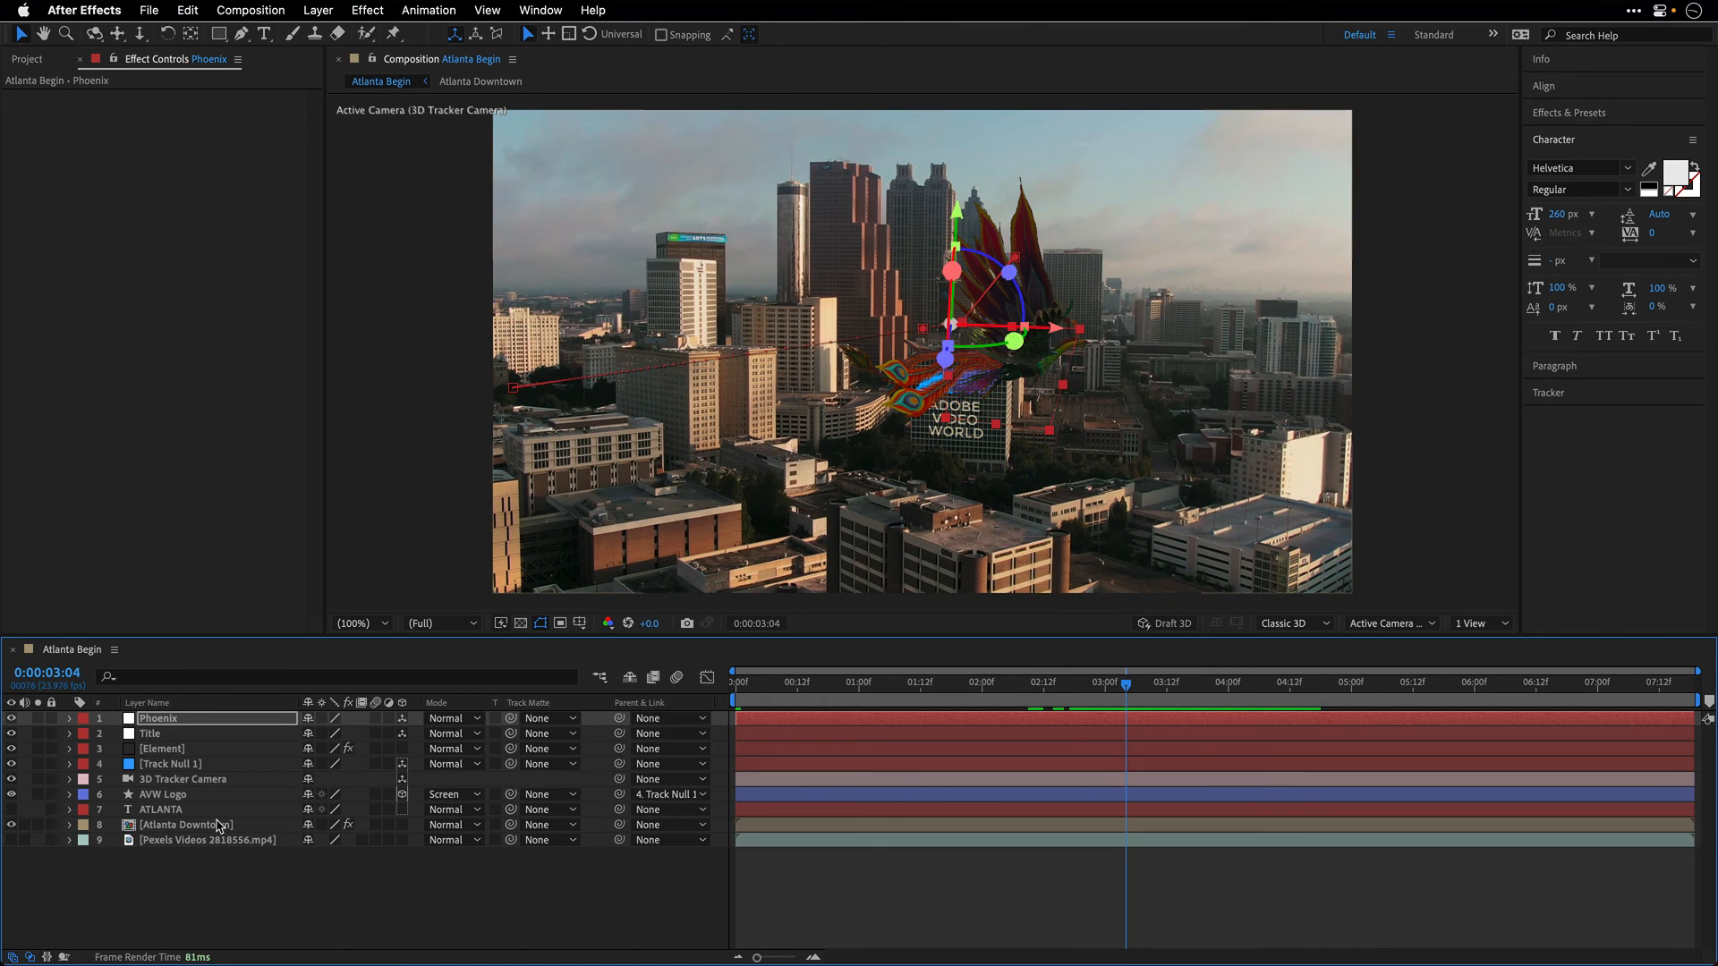
pyautogui.click(369, 11)
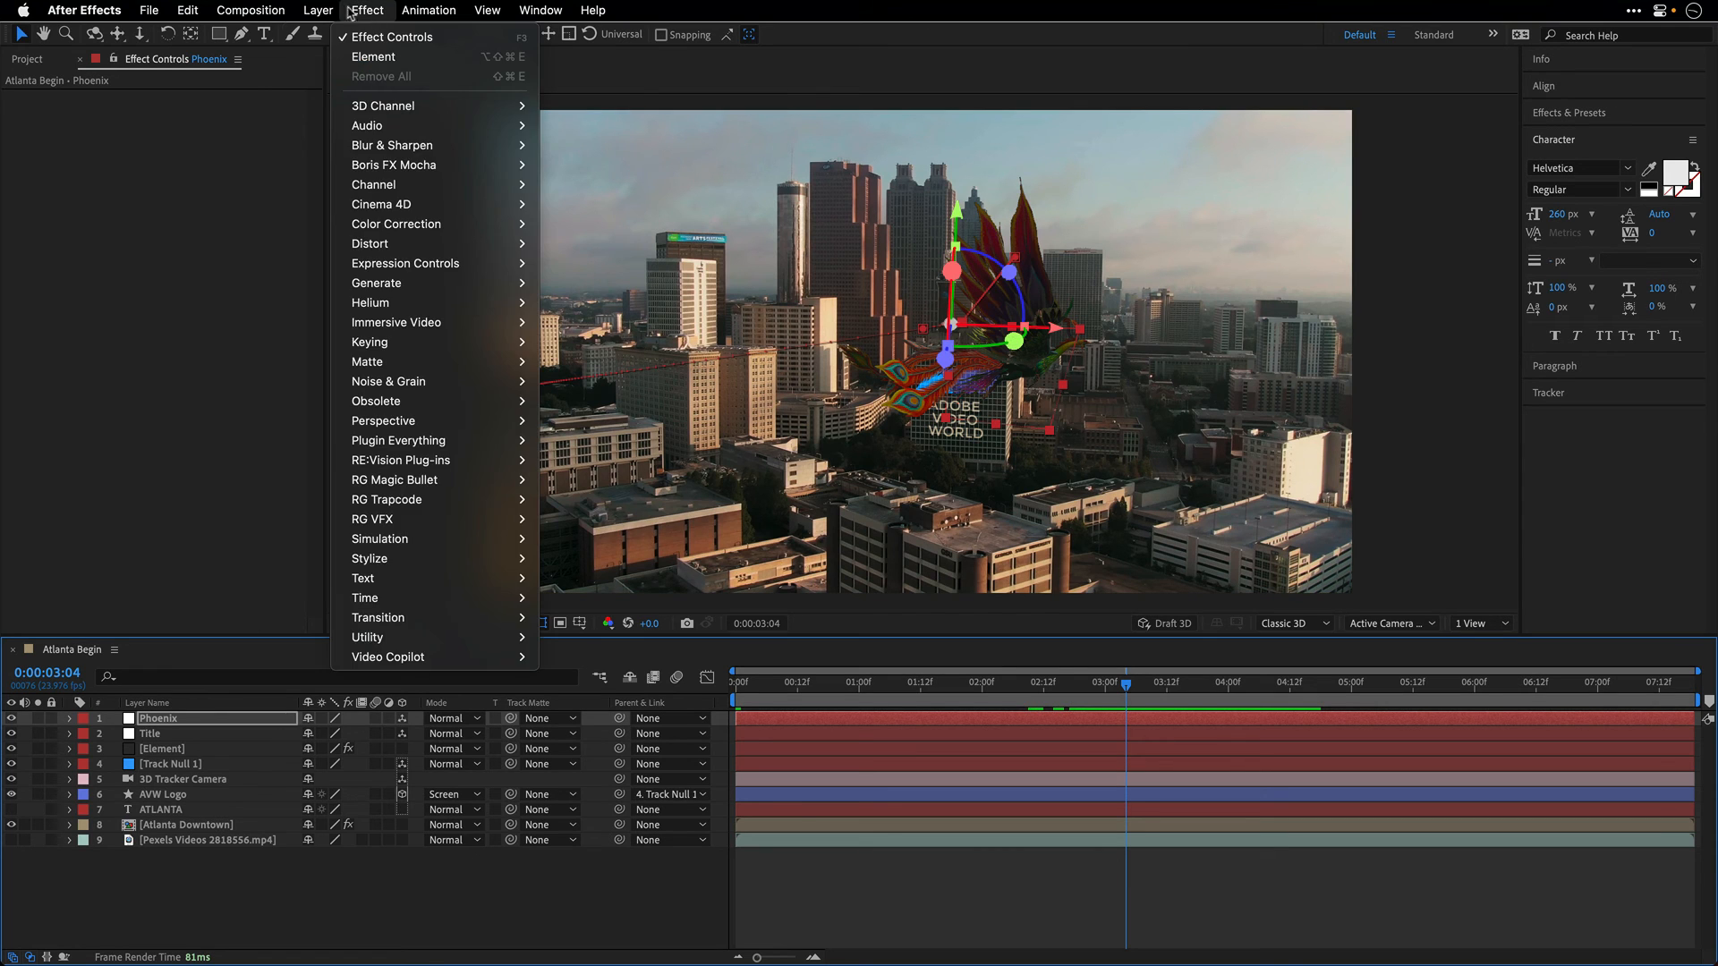
pyautogui.moveTo(399, 38)
pyautogui.click(537, 76)
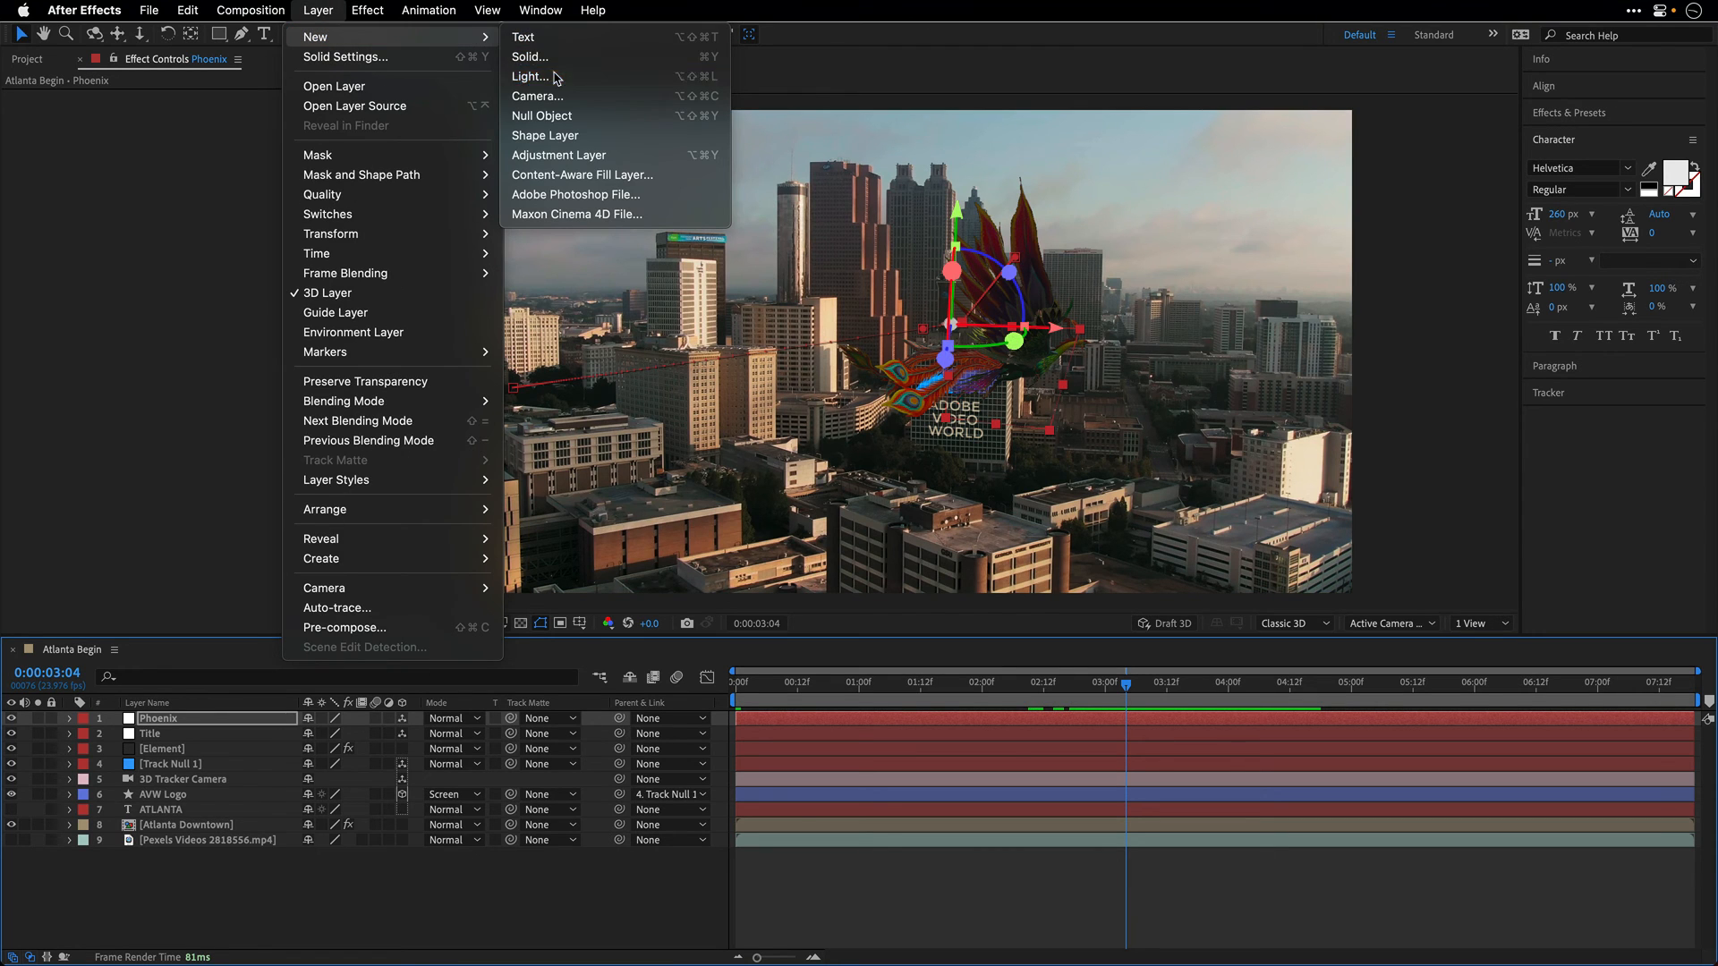
pyautogui.click(875, 337)
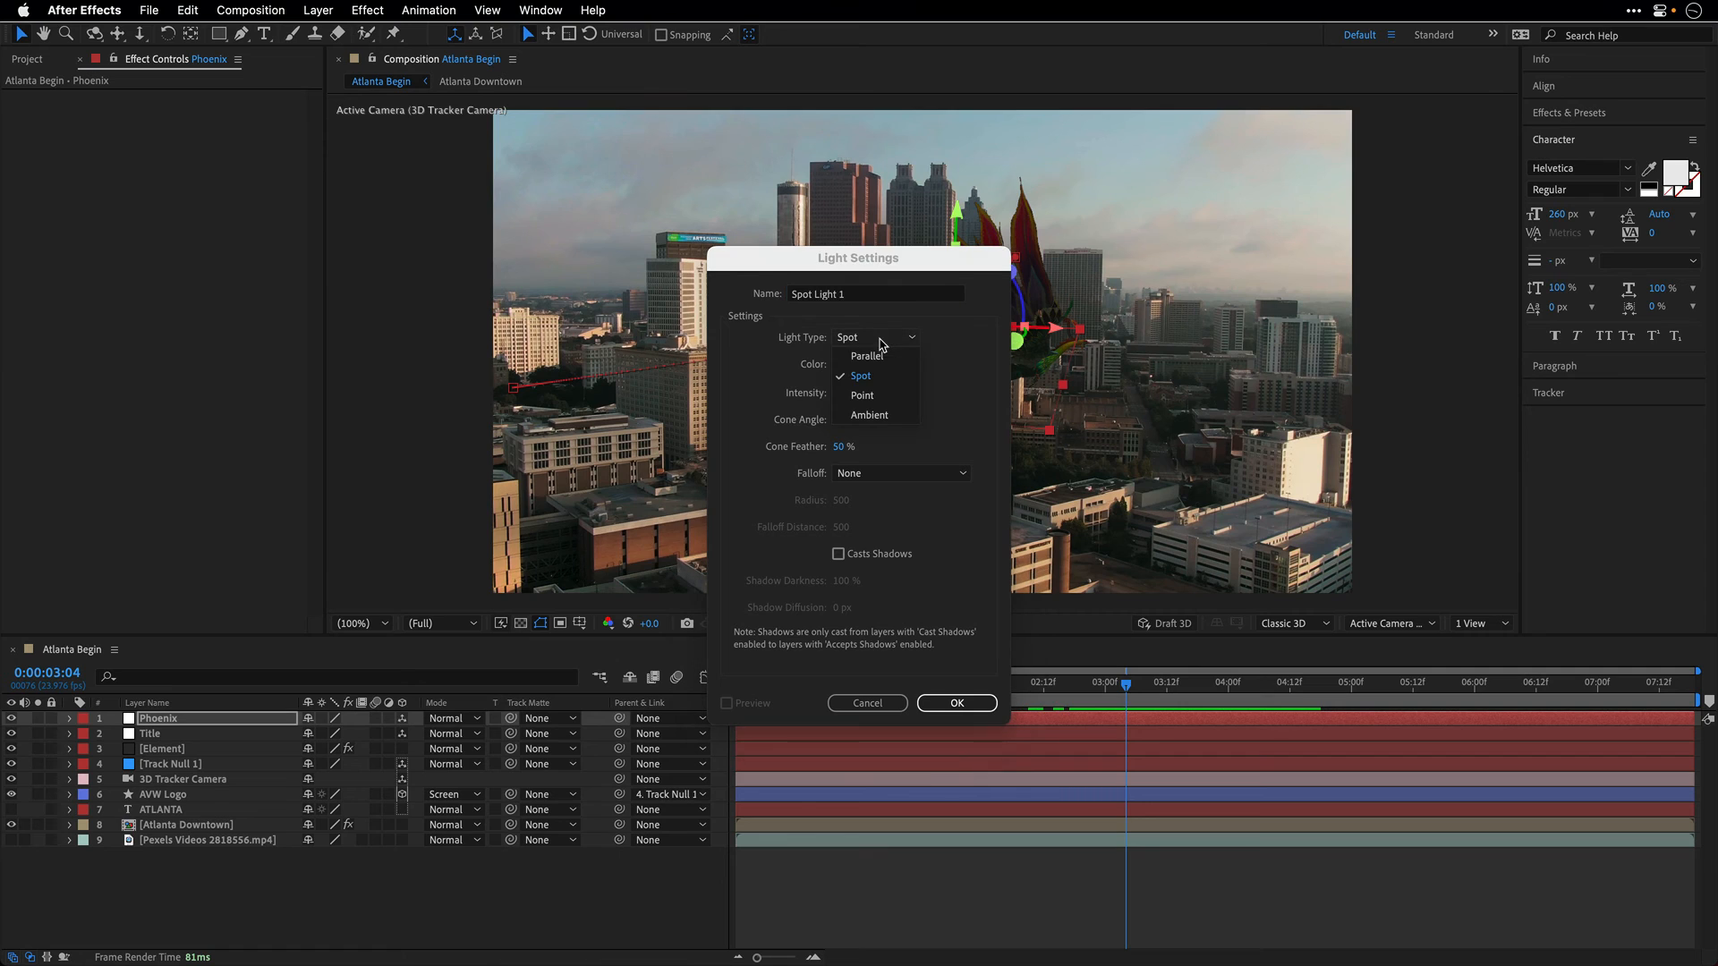
pyautogui.click(875, 374)
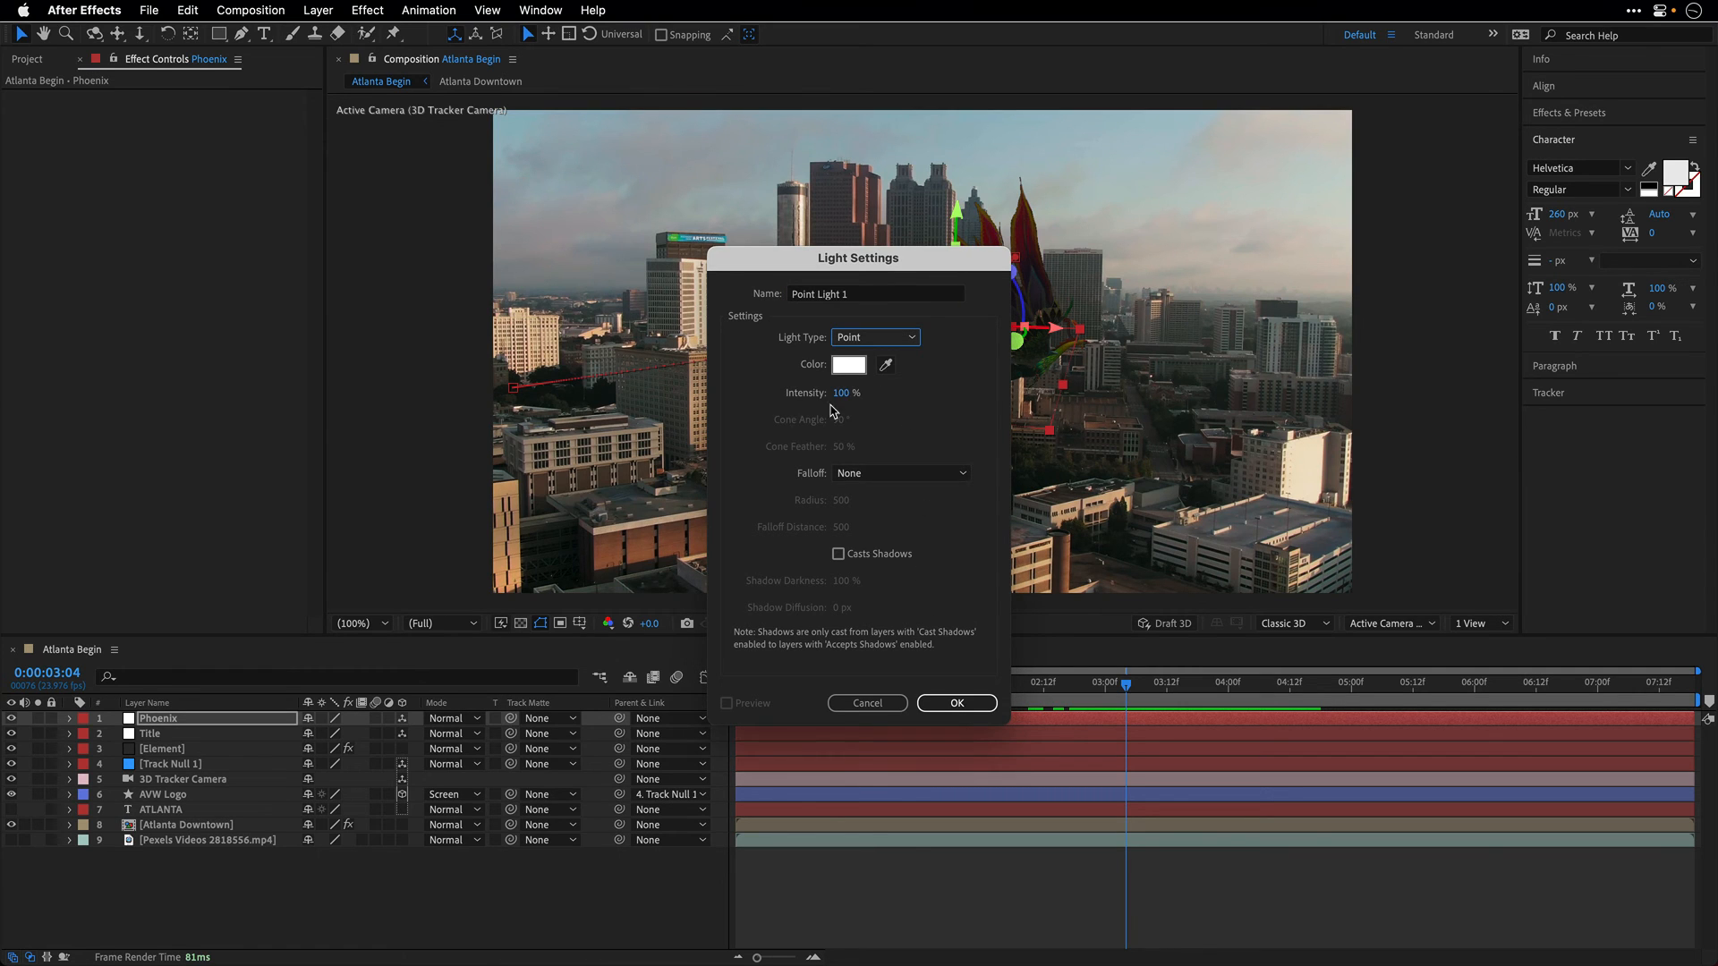
pyautogui.click(957, 703)
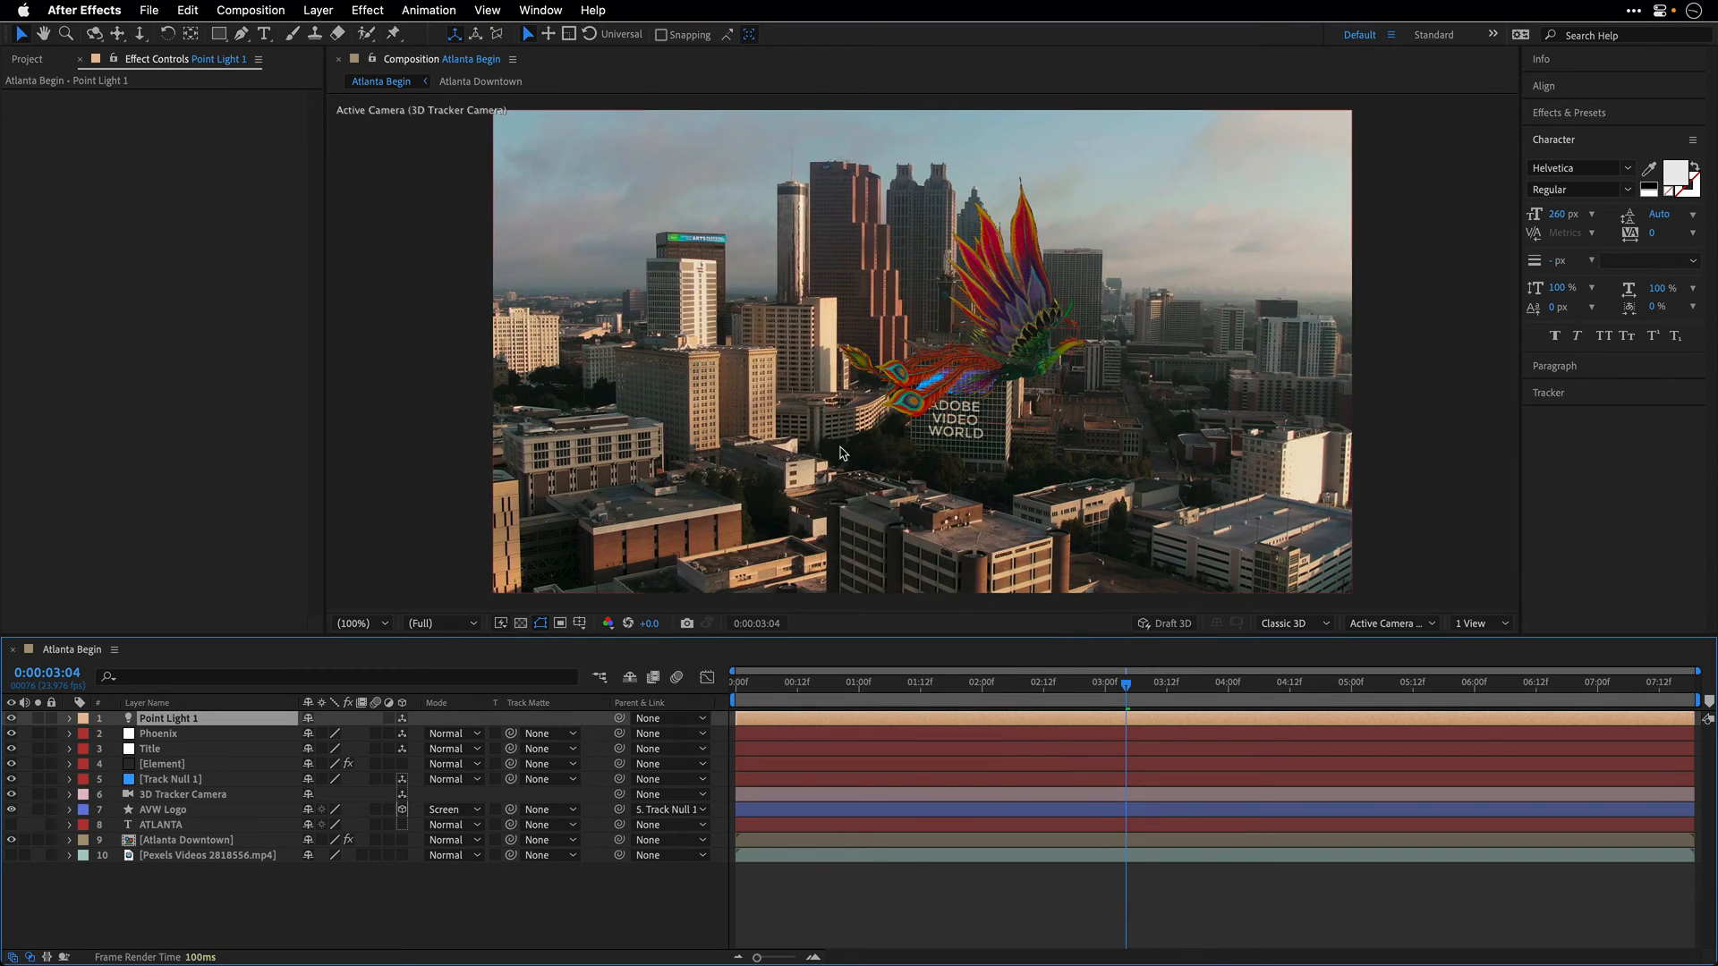
# Step: Compare the phoenix with the point light off and on, set the light's Intensity to 150%, and check it up to 0:00:03:12
pyautogui.click(14, 720)
pyautogui.click(14, 721)
pyautogui.press('t')
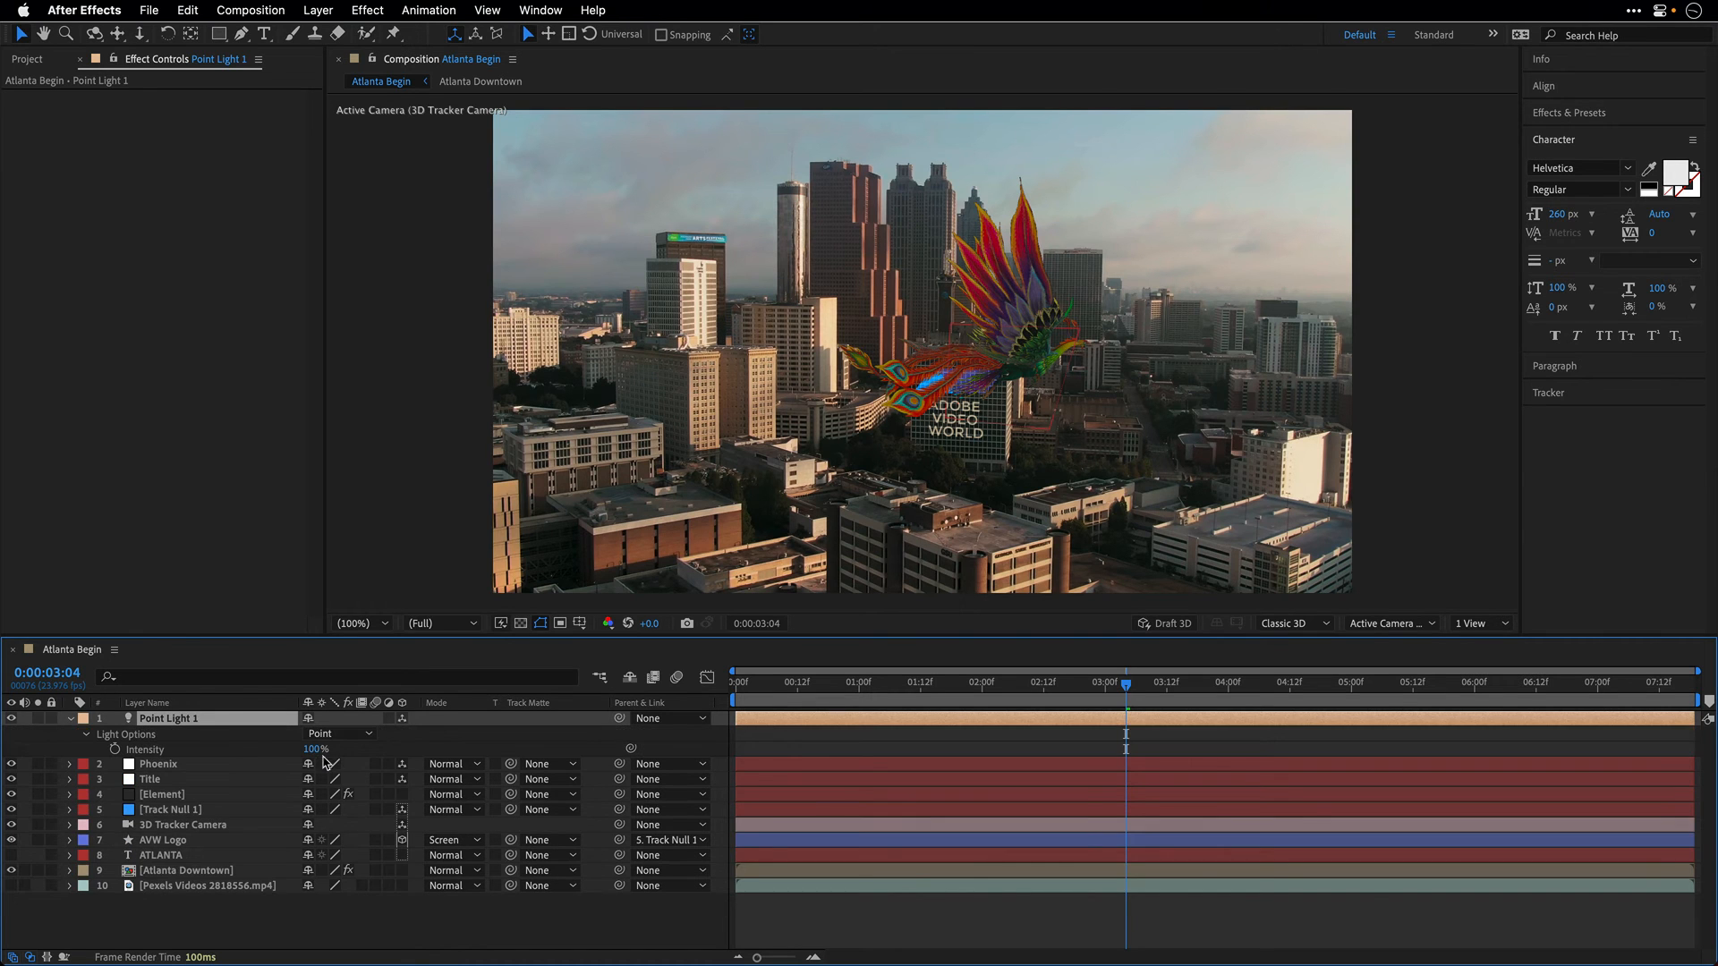
pyautogui.moveTo(305, 756); pyautogui.dragTo(323, 750)
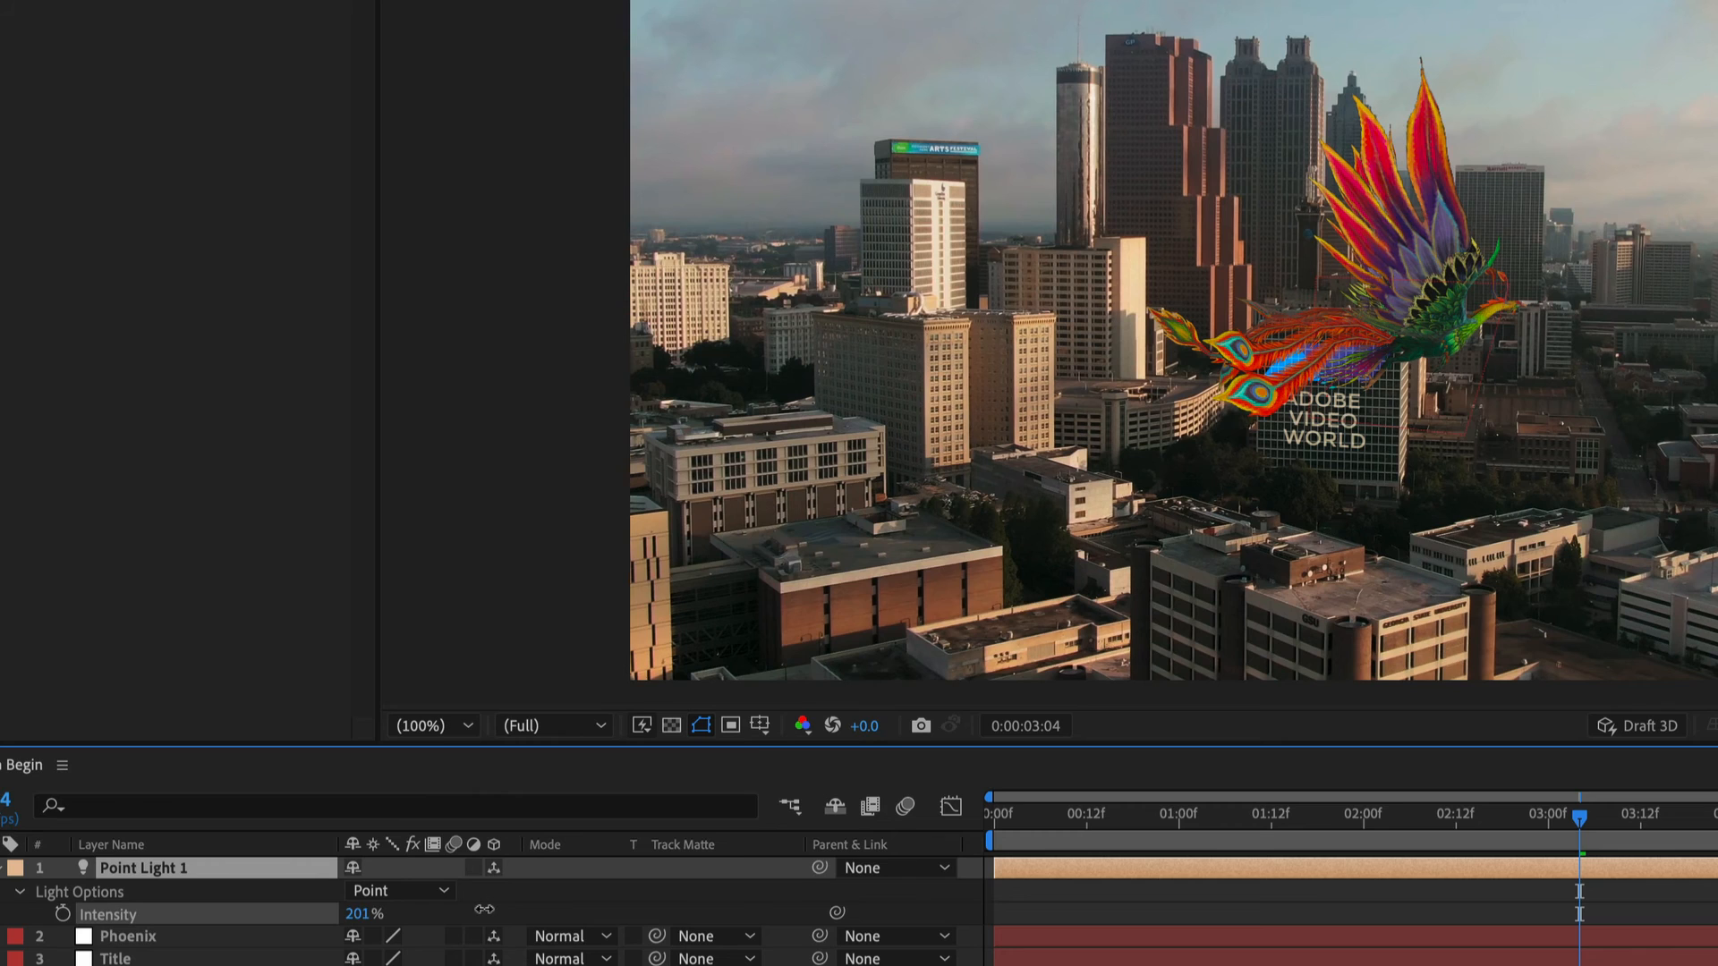
pyautogui.moveTo(457, 912); pyautogui.dragTo(453, 912)
pyautogui.click(360, 913)
pyautogui.press('Return')
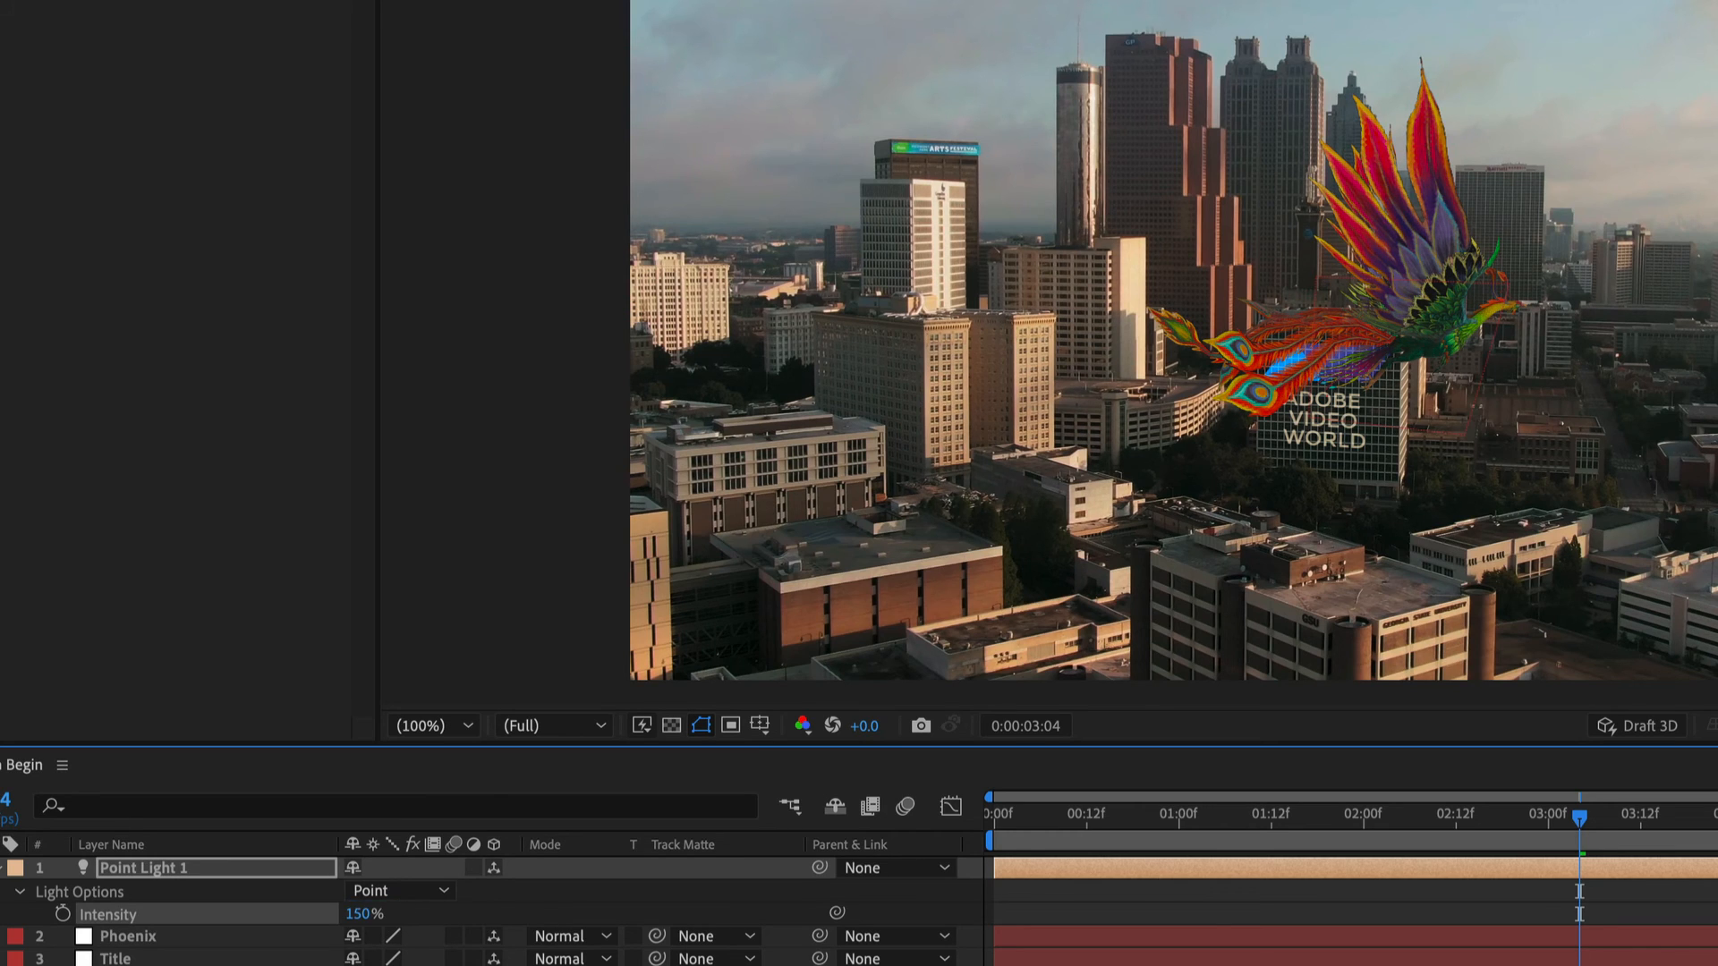
pyautogui.moveTo(1582, 819); pyautogui.dragTo(1645, 828)
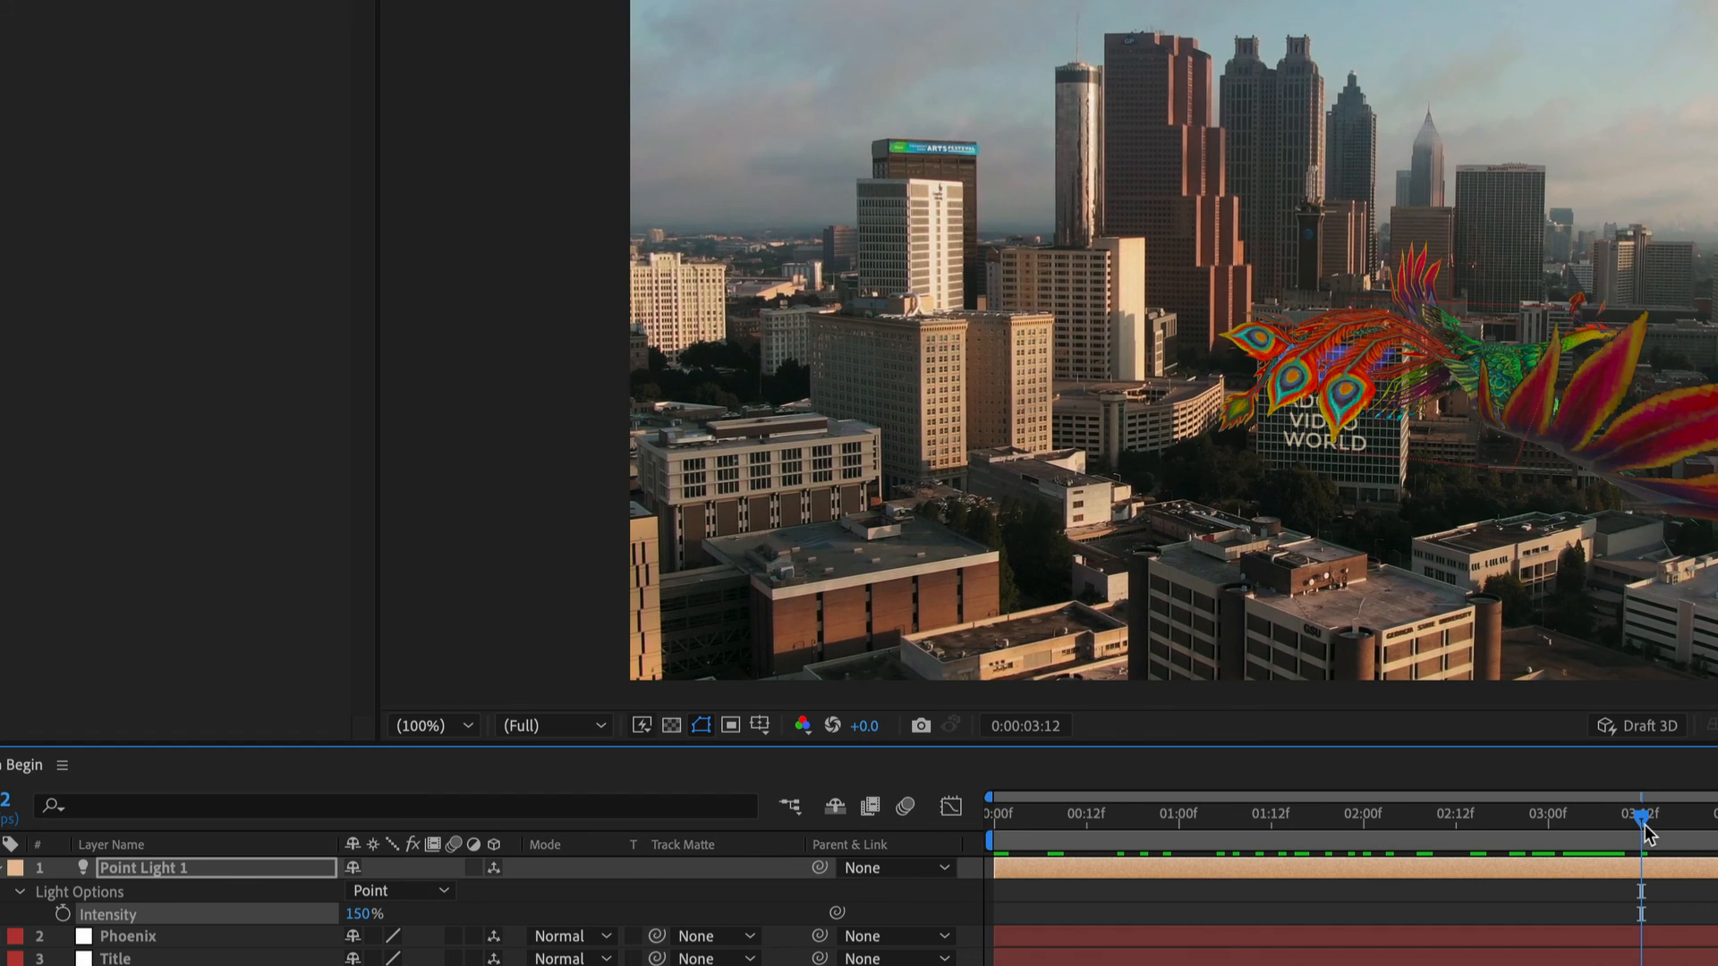
pyautogui.click(3, 870)
# Step: Show the Element layer's effect settings and collapse its Scene Interface, Group 1 and Group 2 sections
pyautogui.click(132, 936)
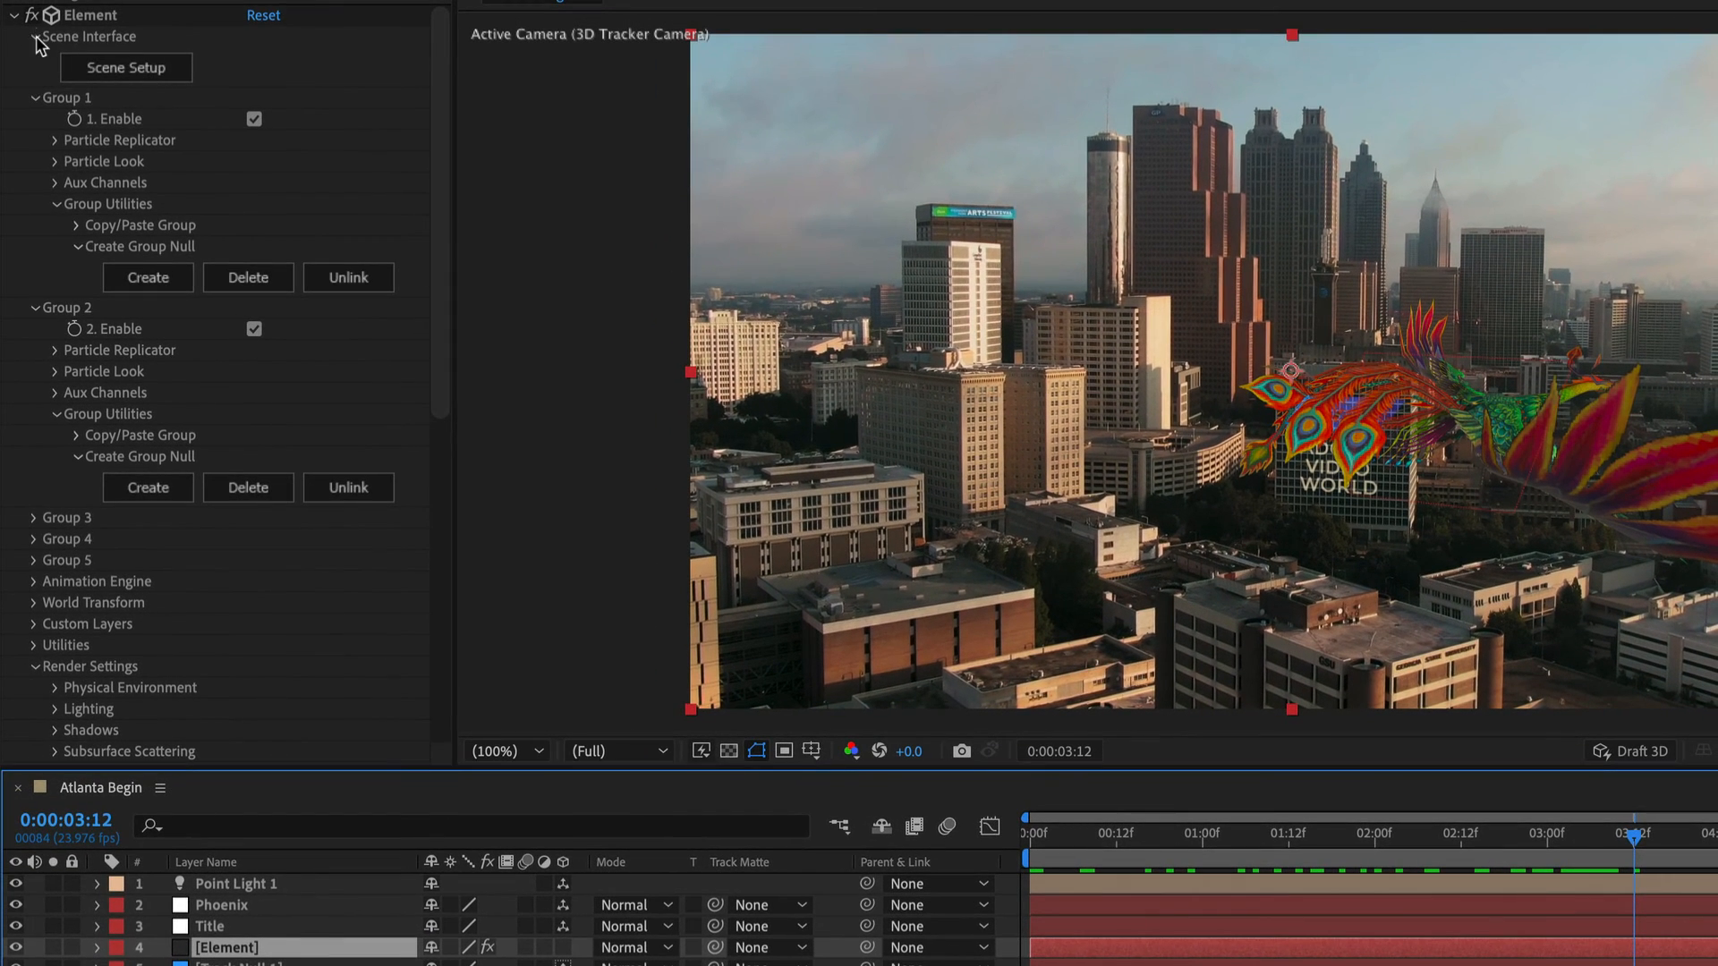
pyautogui.click(36, 38)
pyautogui.click(35, 58)
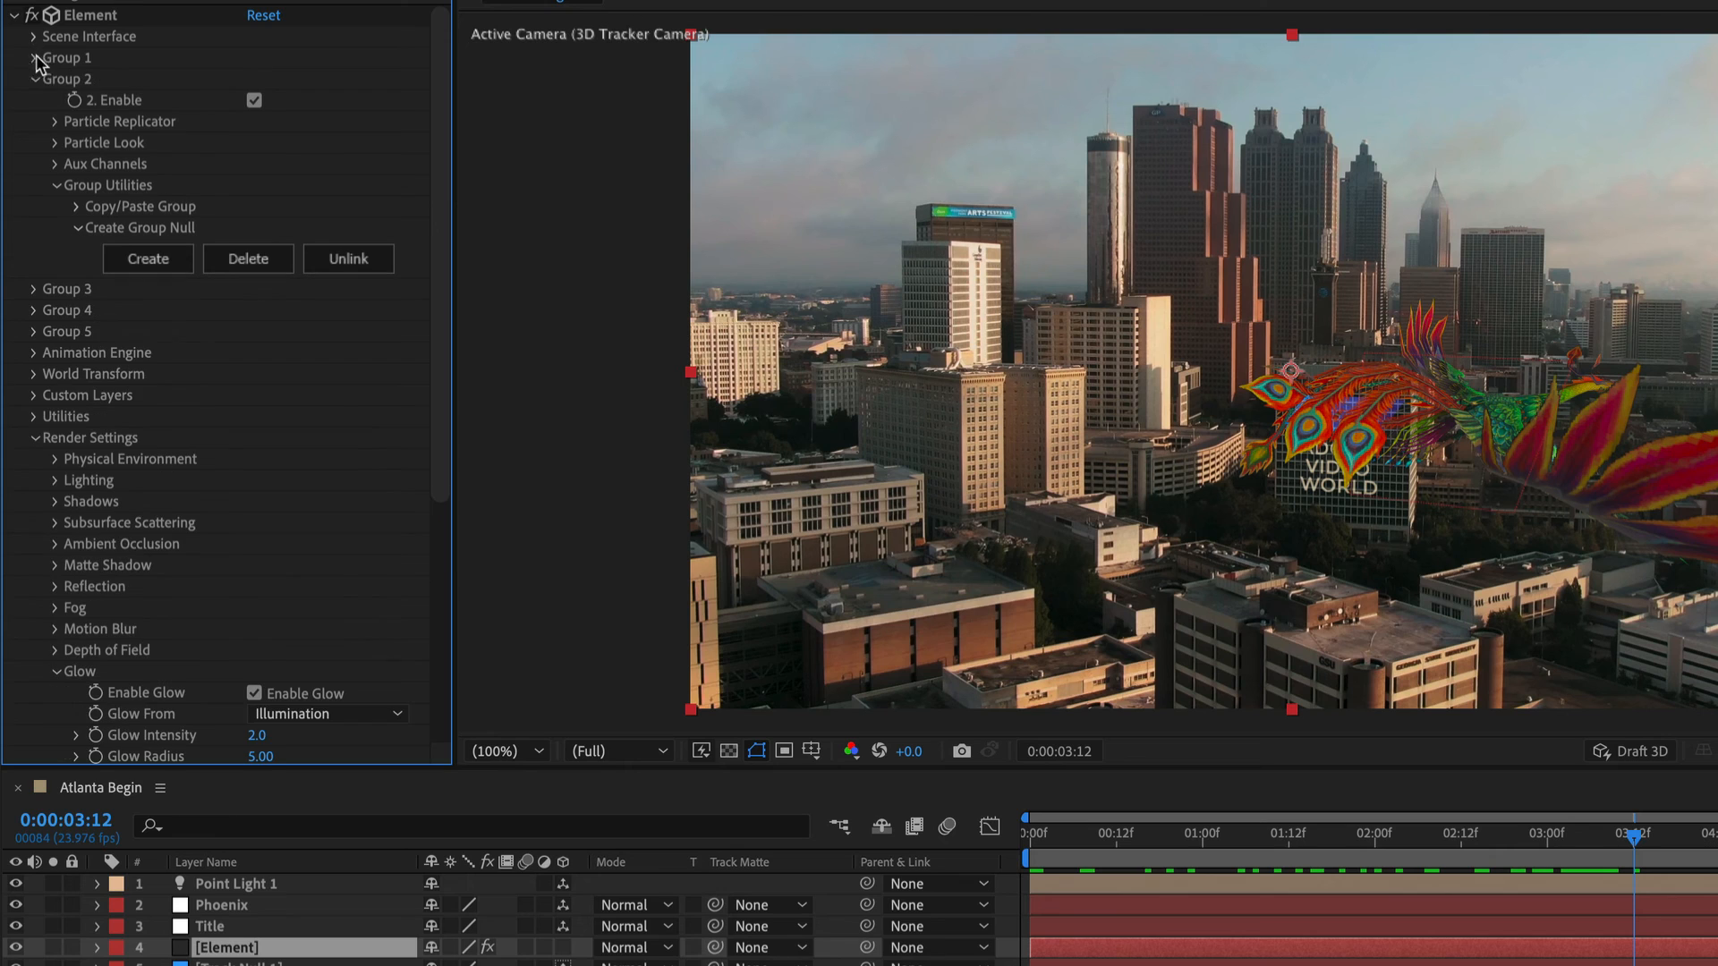
pyautogui.click(37, 79)
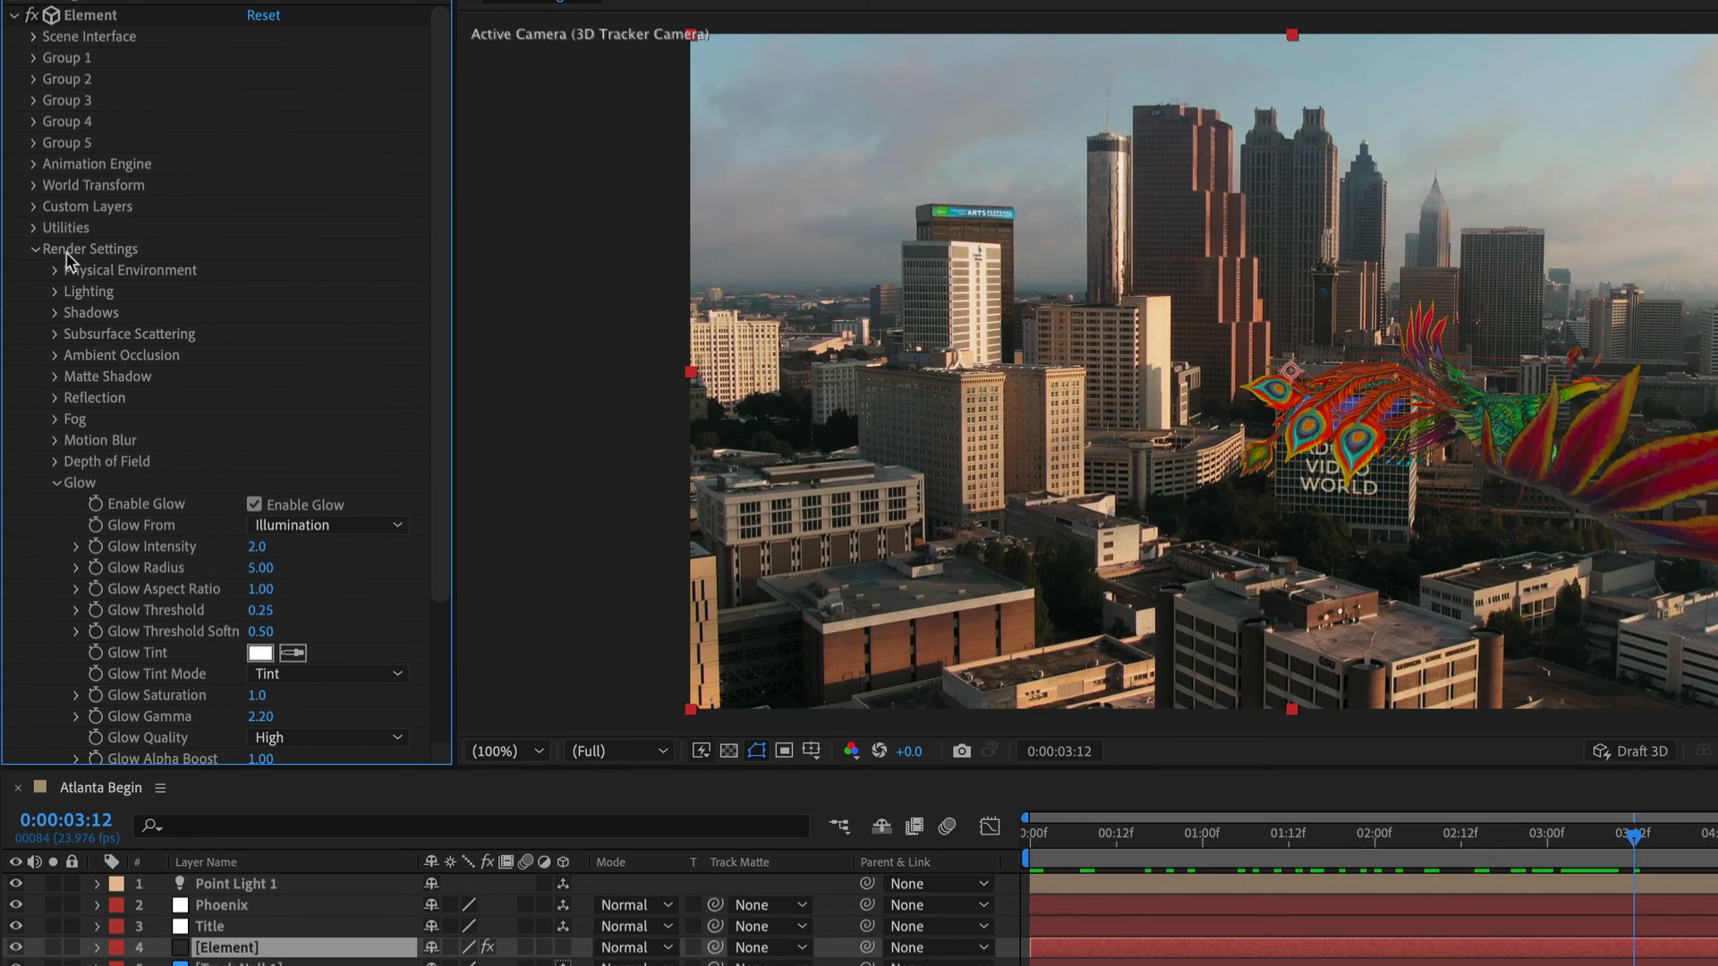
# Step: Try a Glow Intensity of 2.8 in the Element effect and undo the change
pyautogui.moveTo(262, 555); pyautogui.dragTo(276, 549)
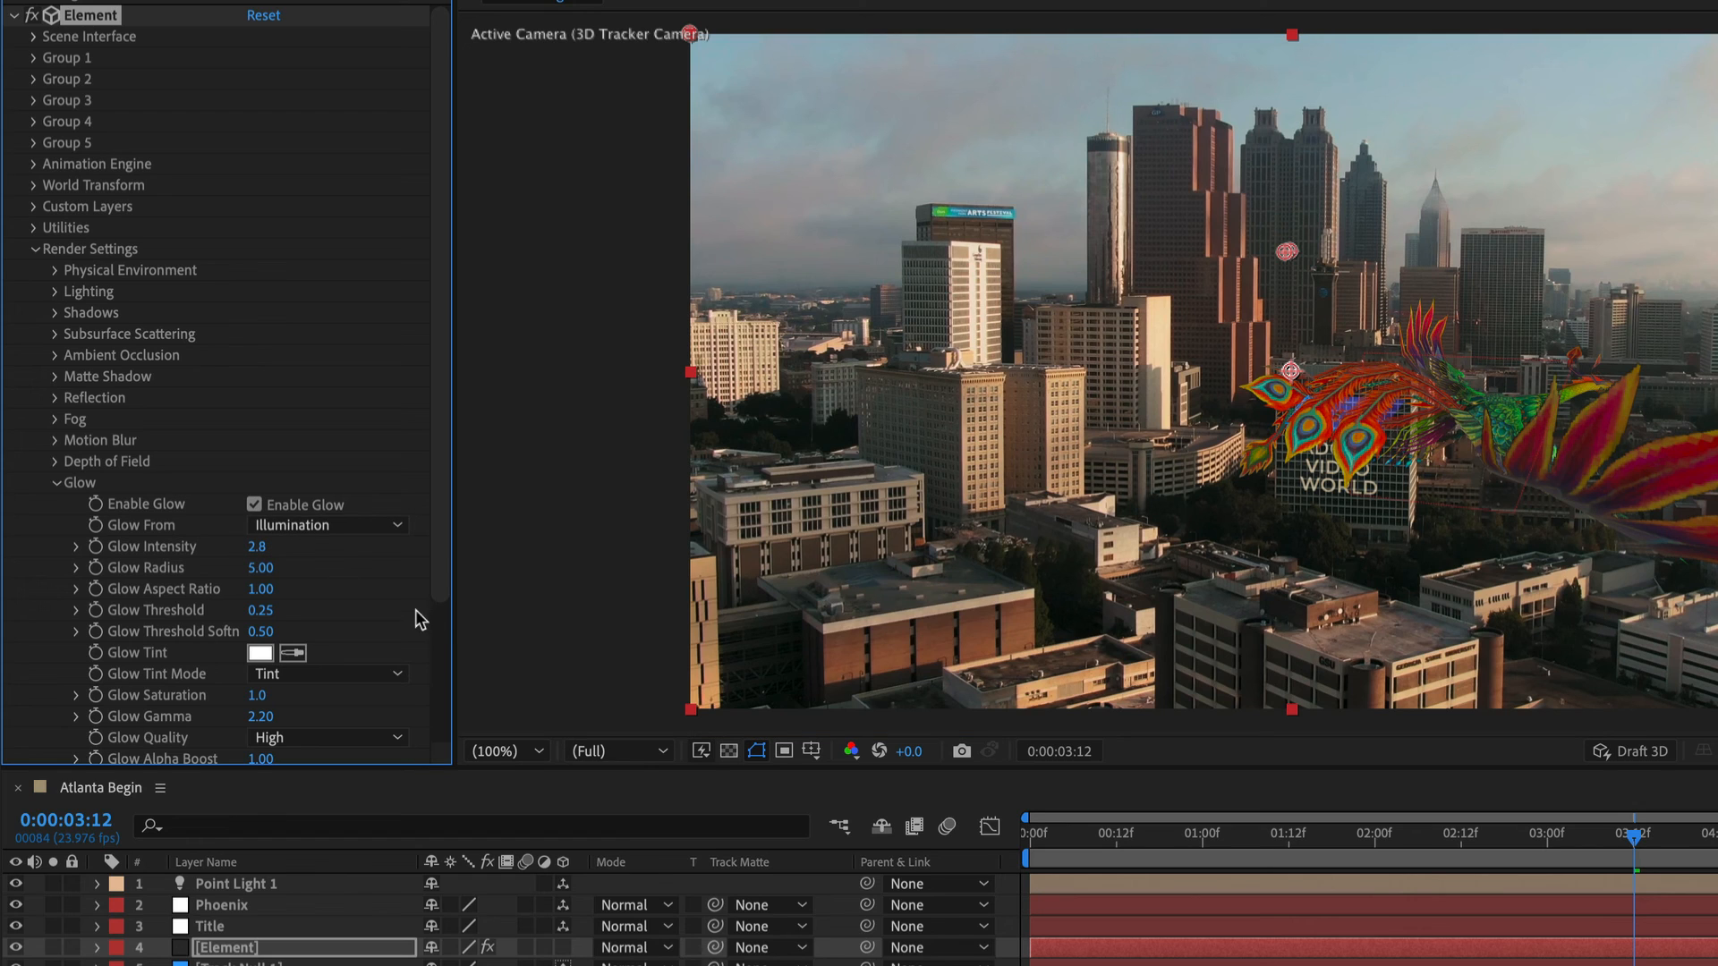
pyautogui.hotkey('ctrl', 'z')
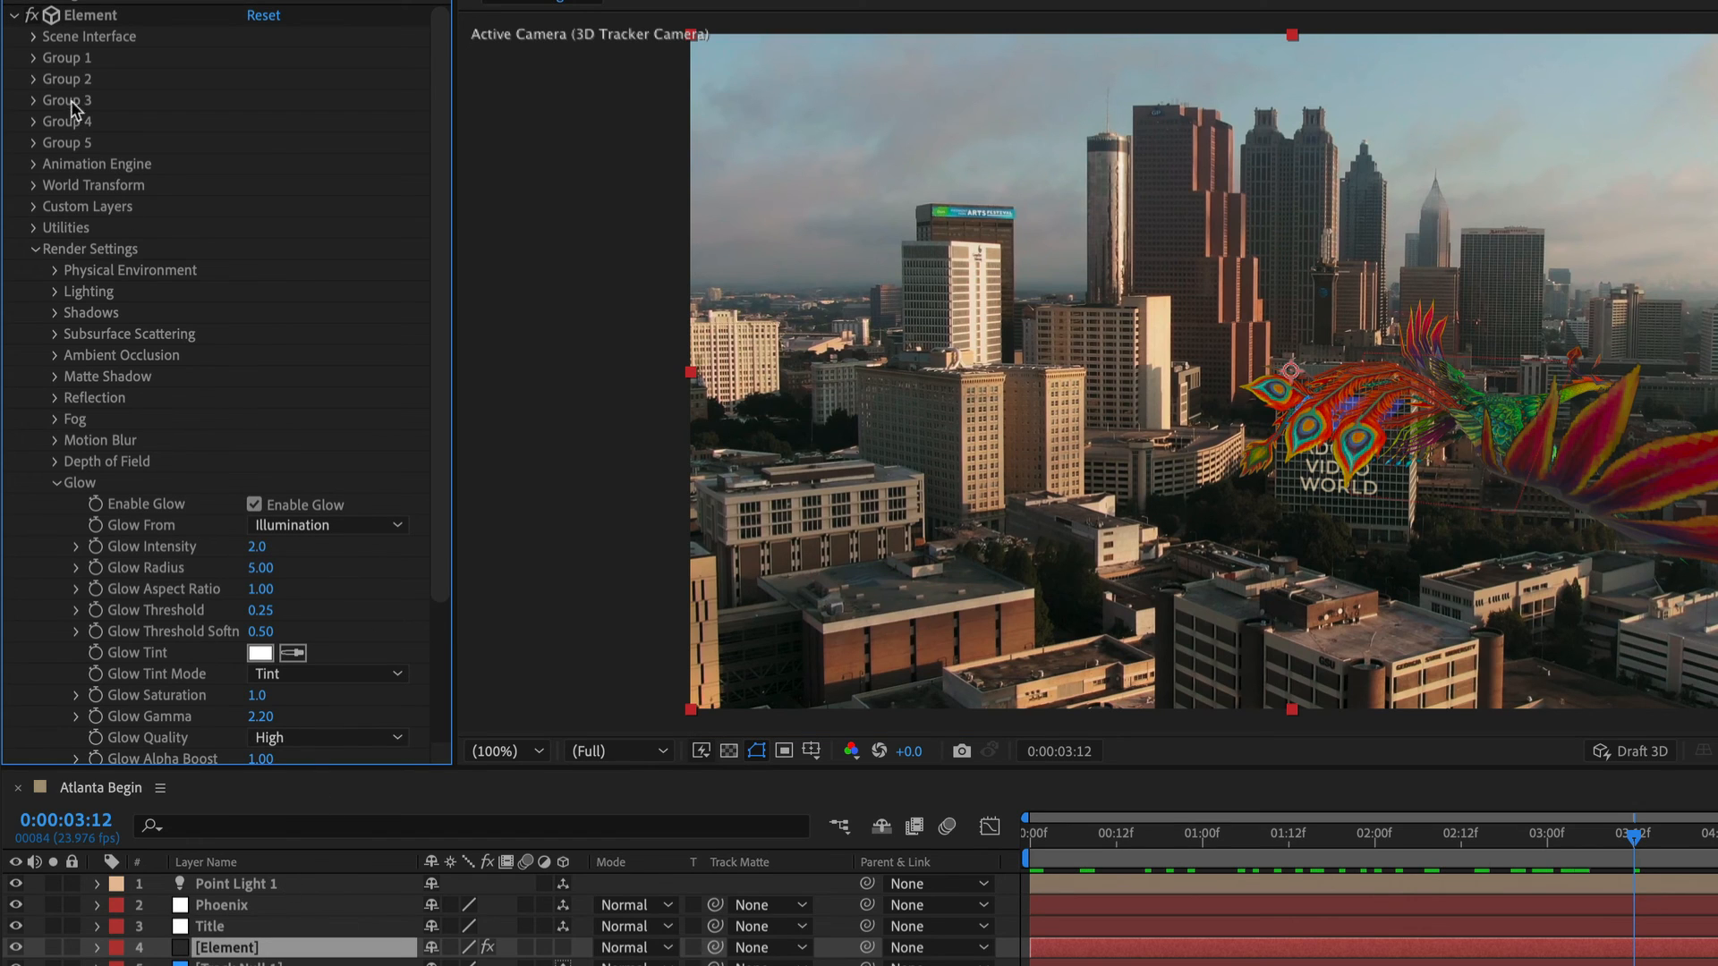
pyautogui.click(34, 79)
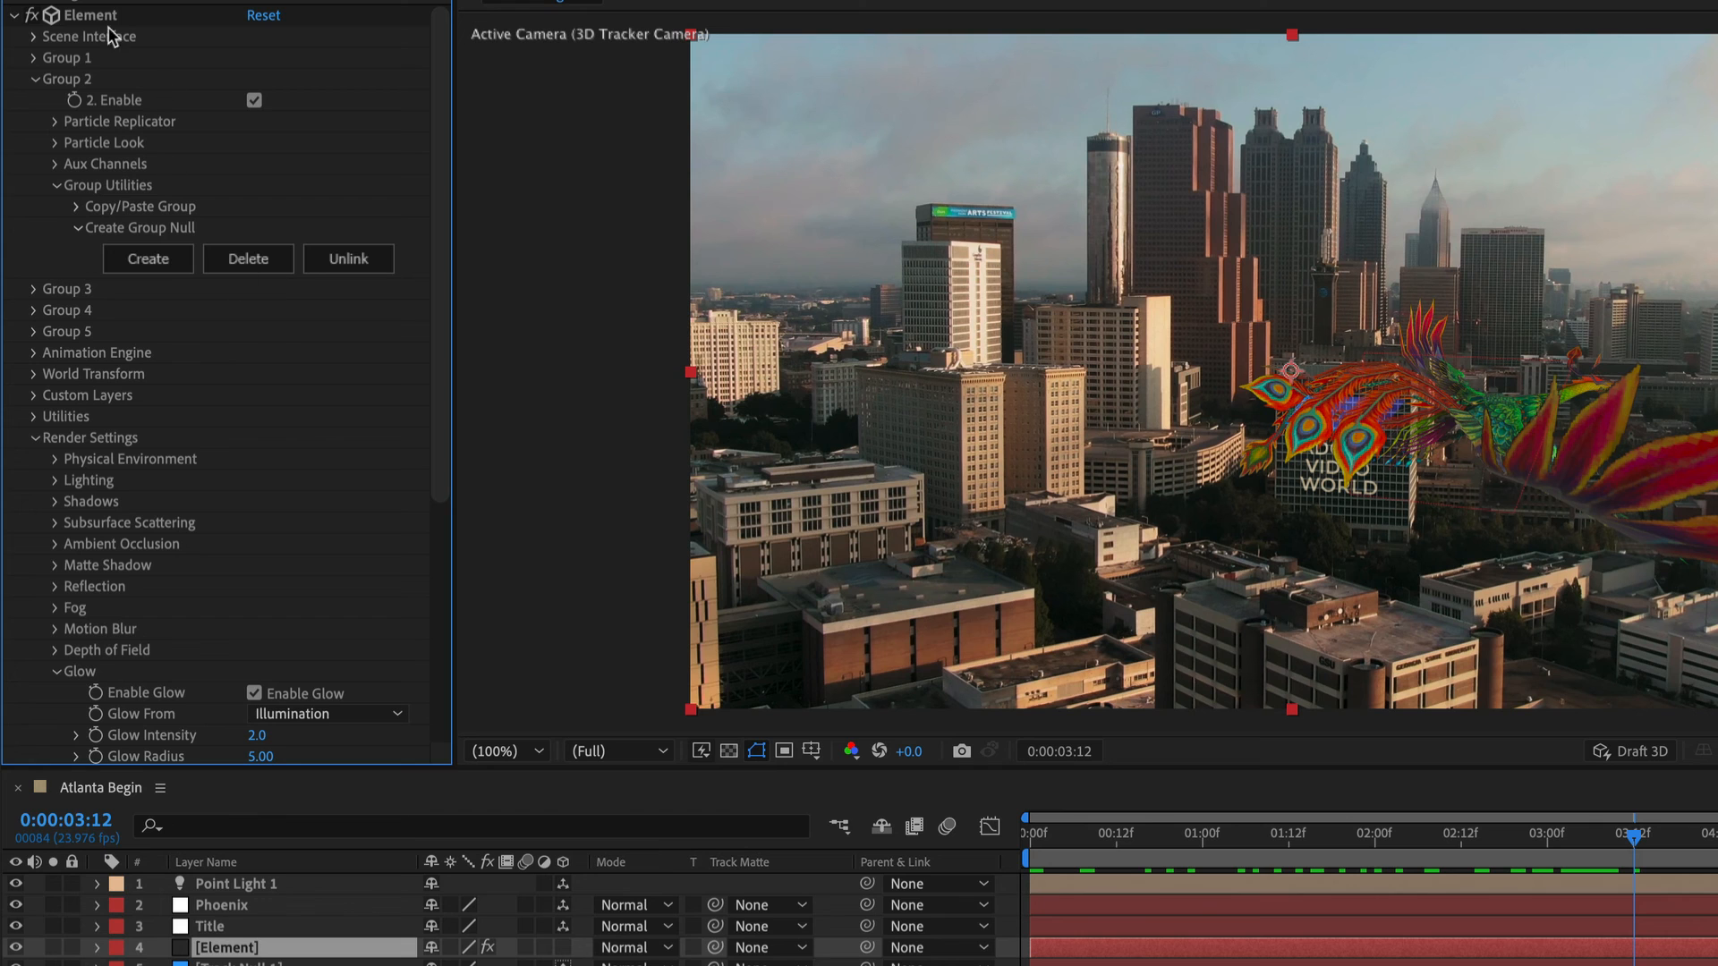
pyautogui.click(35, 79)
# Step: In Element's Scene Setup, set the Illumination Intensity of the phoenix material MatI_Ride_FengHuang_01a_1 to 100%
pyautogui.click(33, 36)
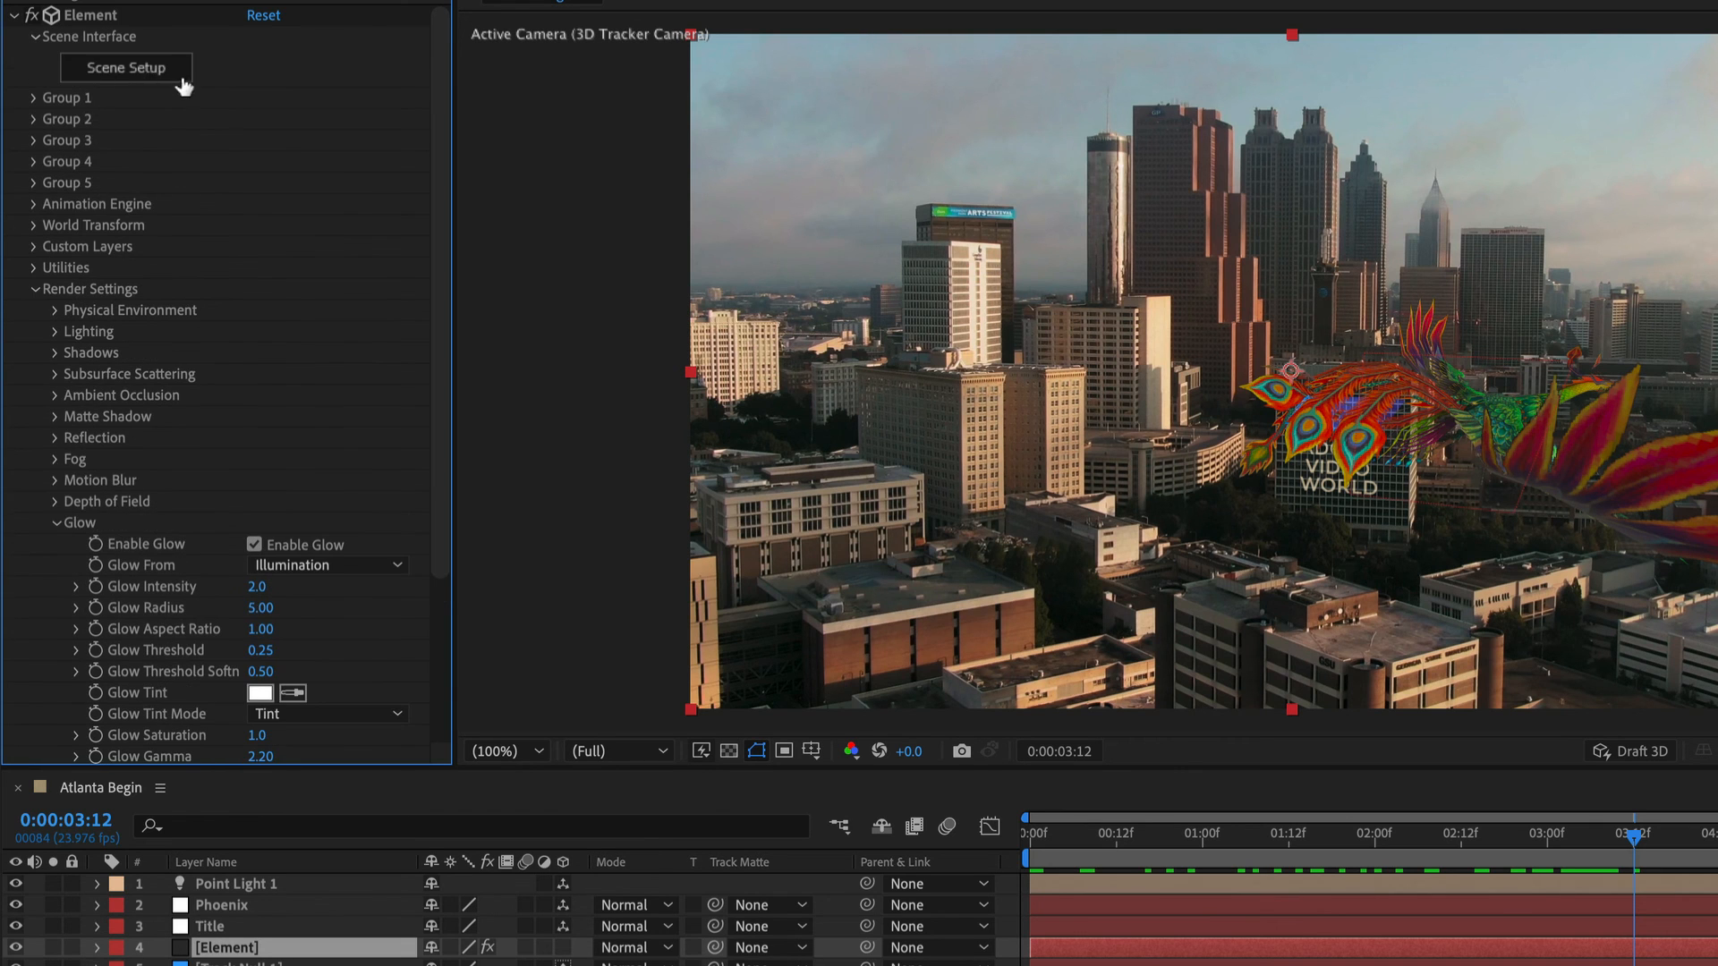
pyautogui.click(127, 64)
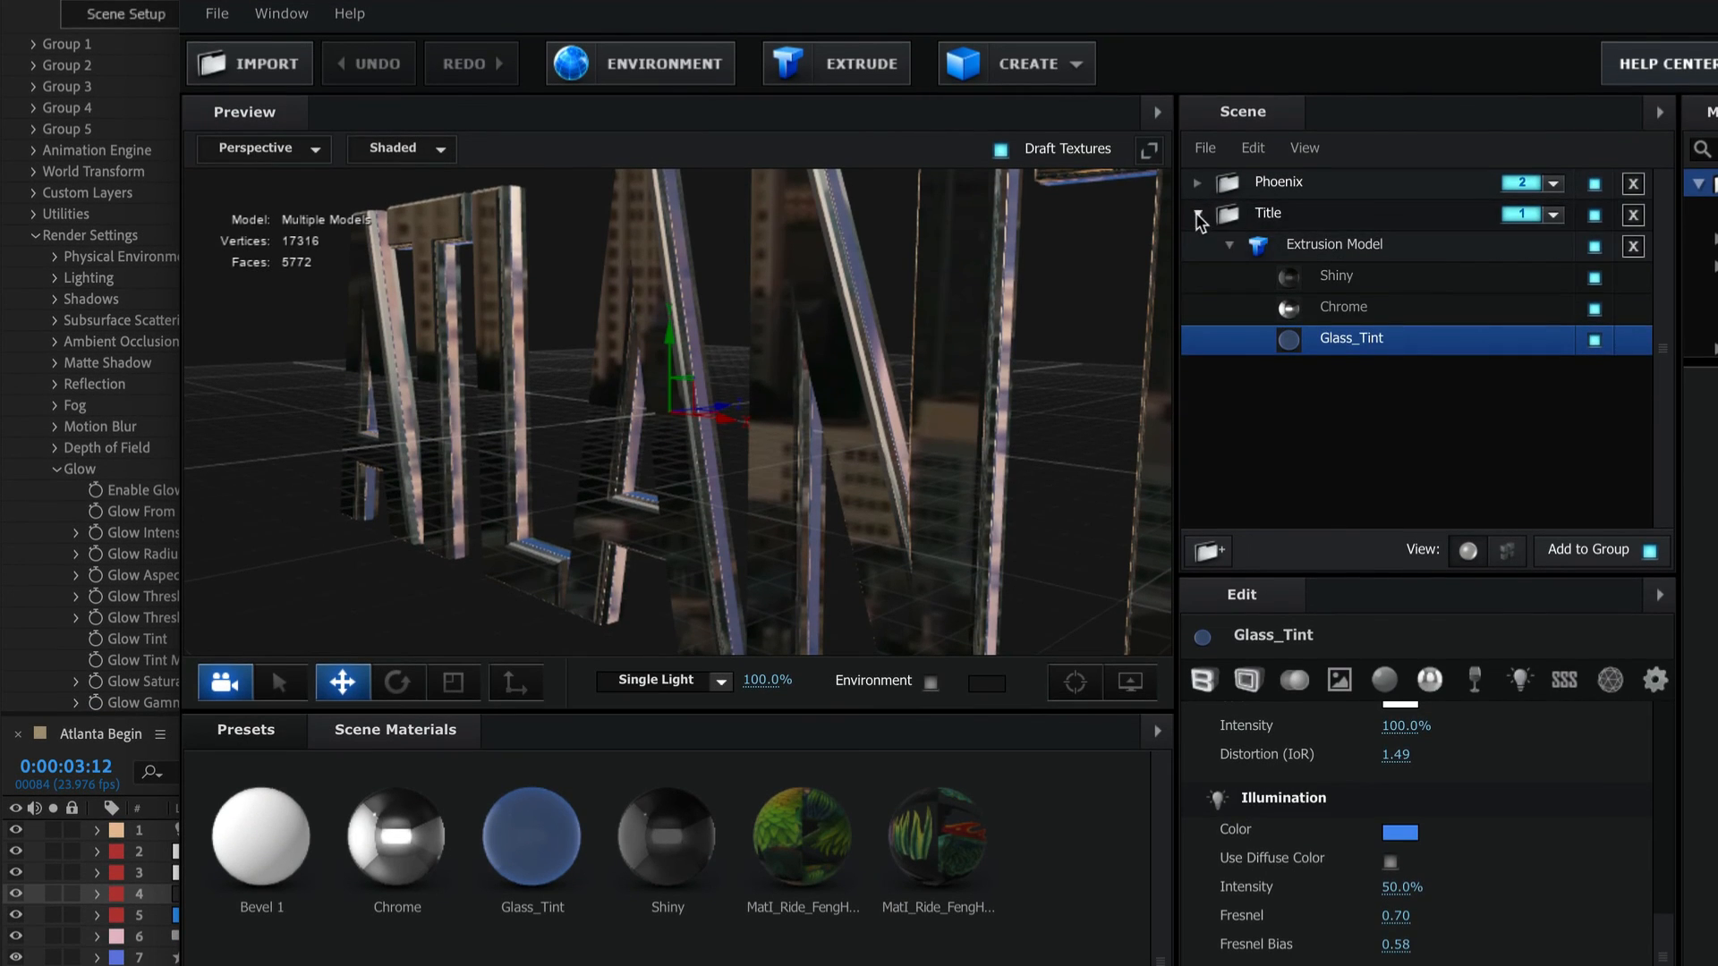
pyautogui.click(1197, 263)
pyautogui.click(1197, 232)
pyautogui.click(1374, 247)
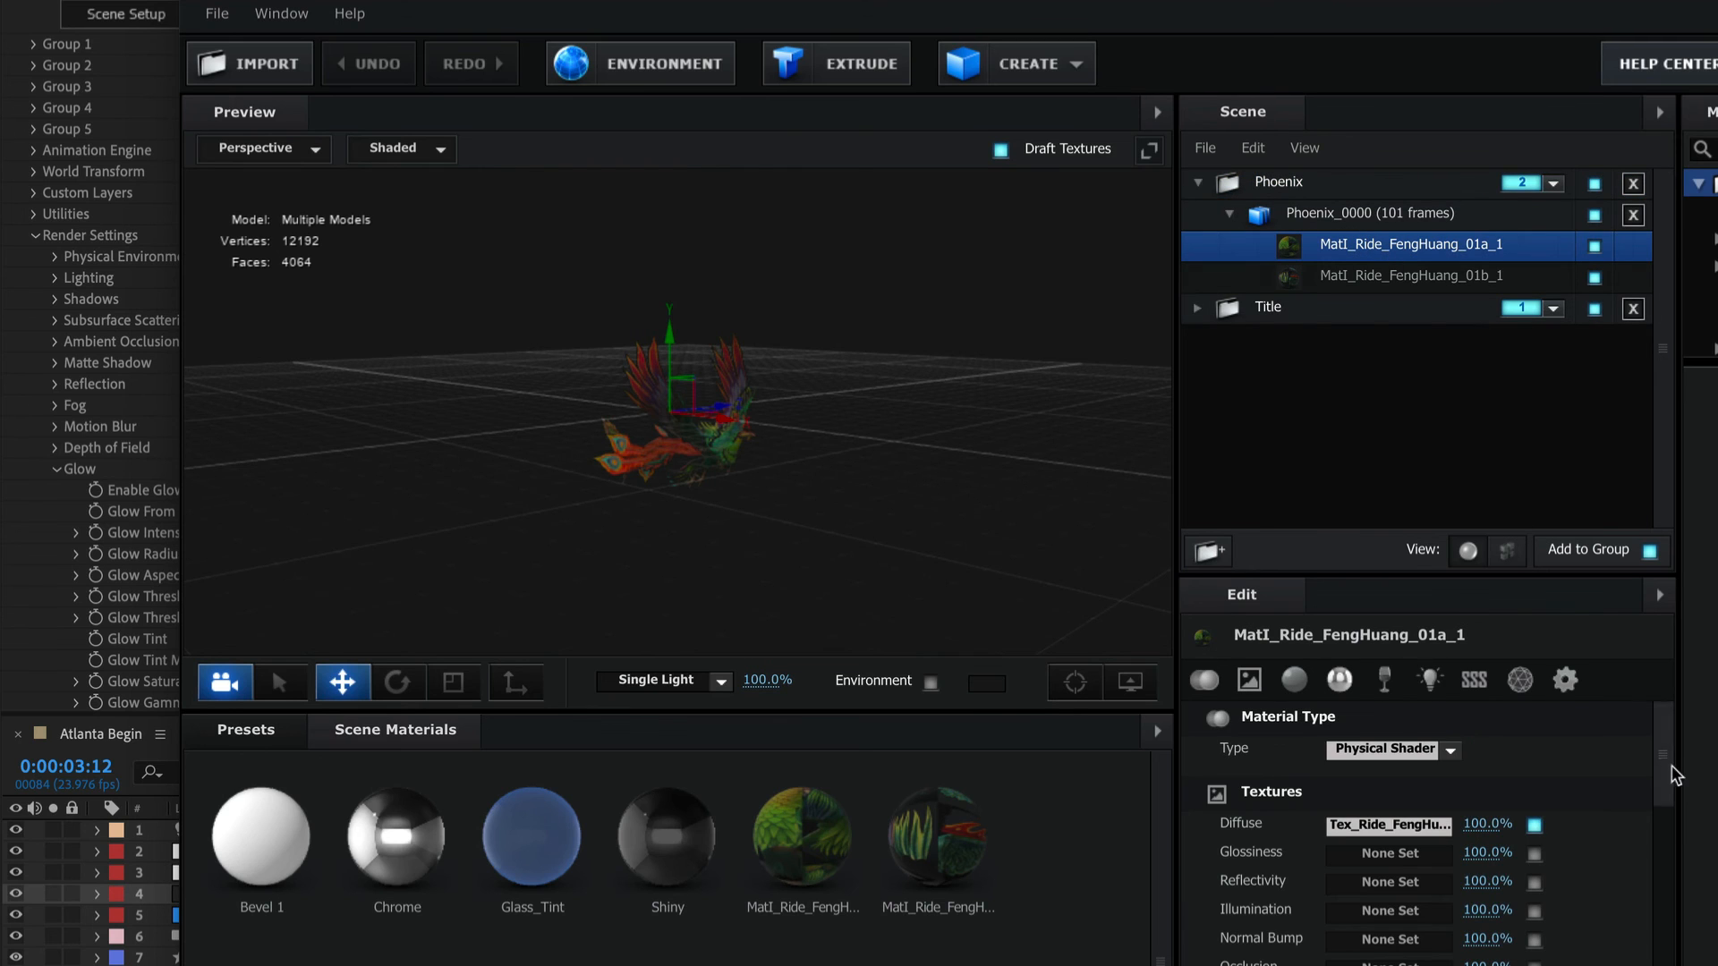
pyautogui.moveTo(1660, 761); pyautogui.dragTo(1665, 912)
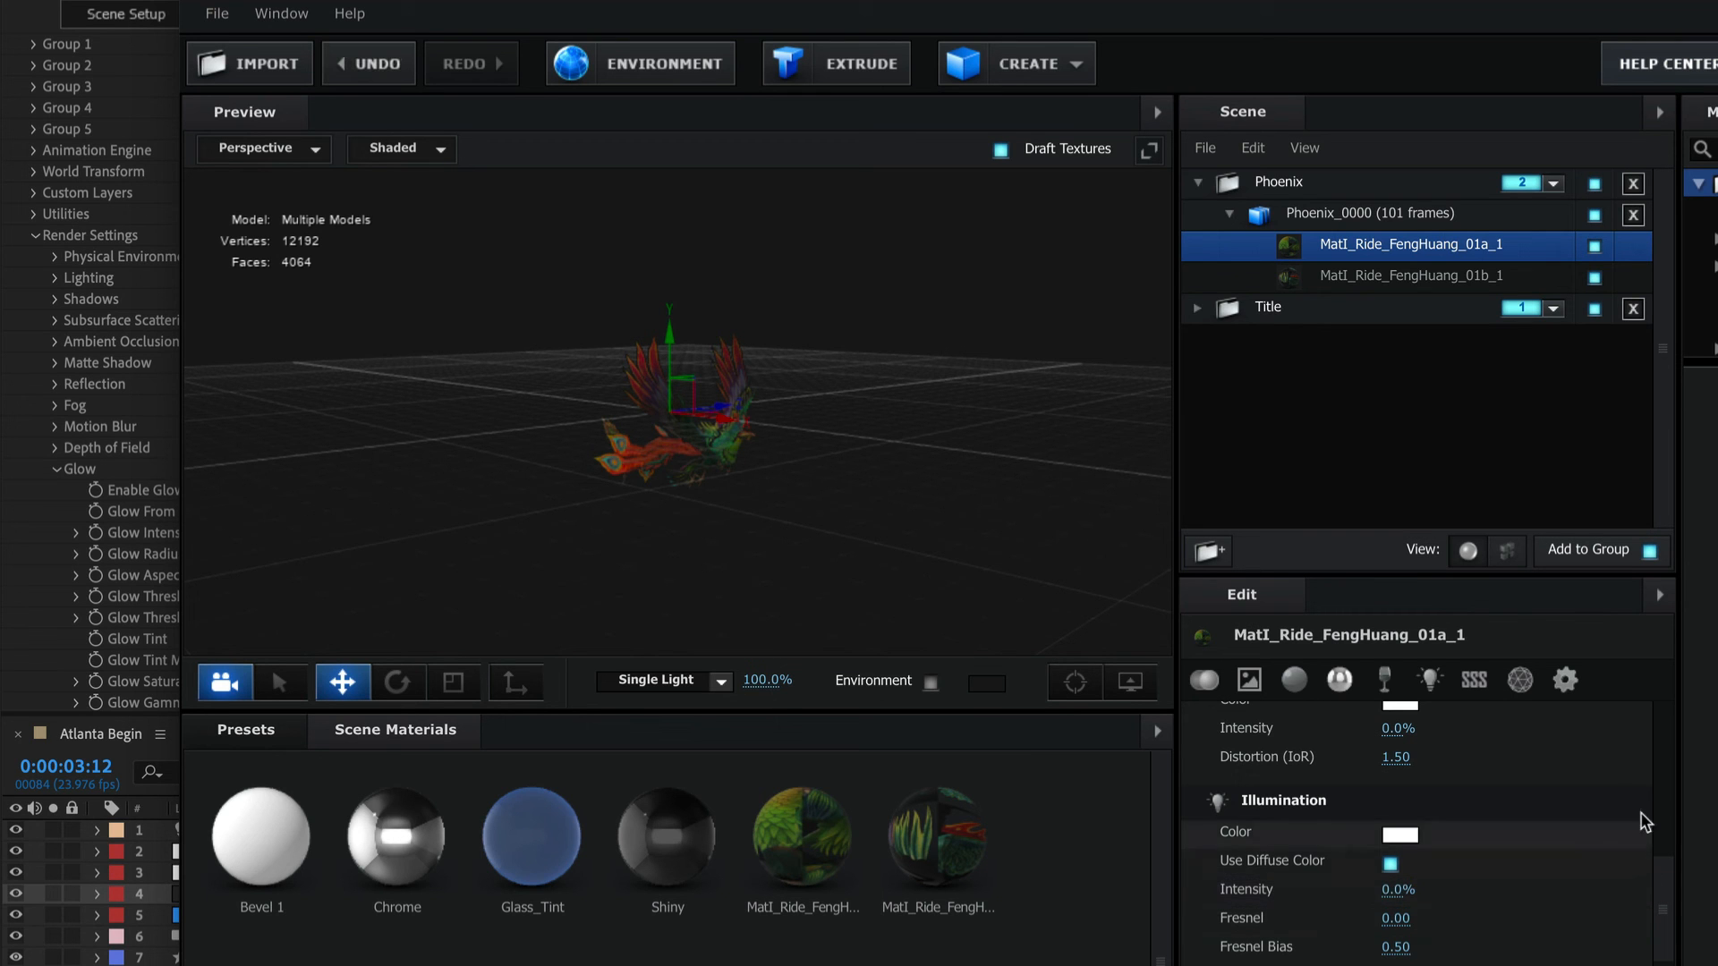
pyautogui.click(1392, 891)
pyautogui.write('10')
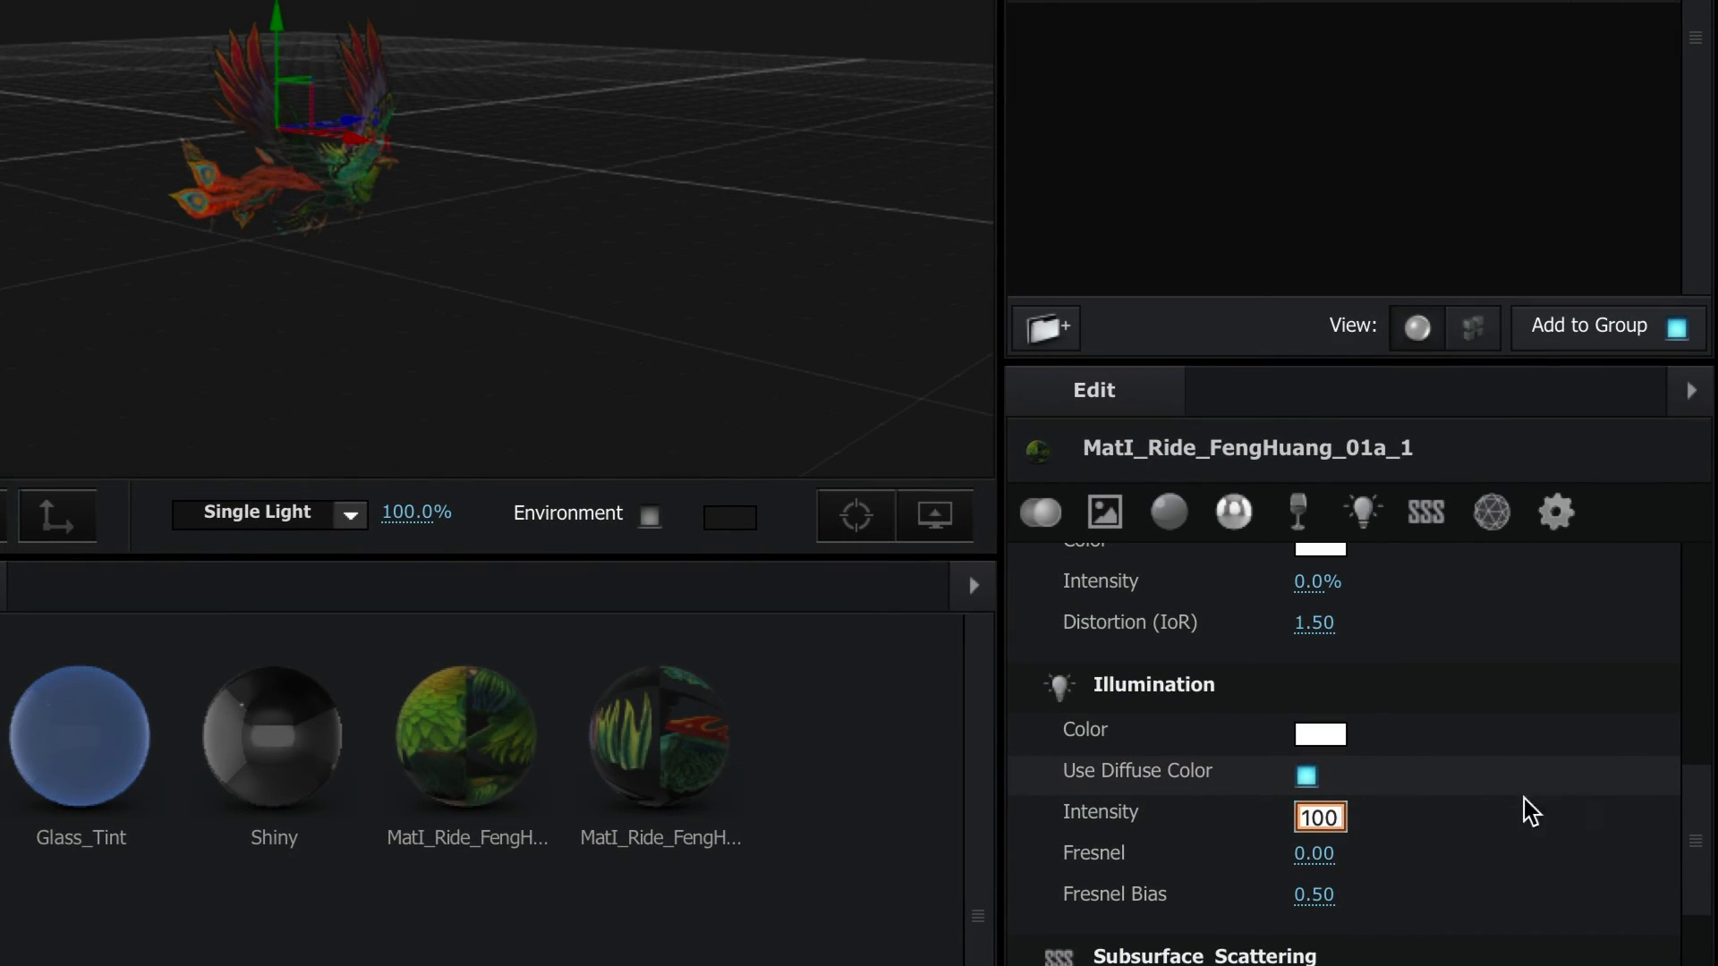
# Step: Edit the Illumination Intensity of MatI_Ride_FengHuang_01b_1, apply the scene setup, and check the phoenix back to 0:00:03:02
pyautogui.click(1093, 818)
pyautogui.click(1171, 45)
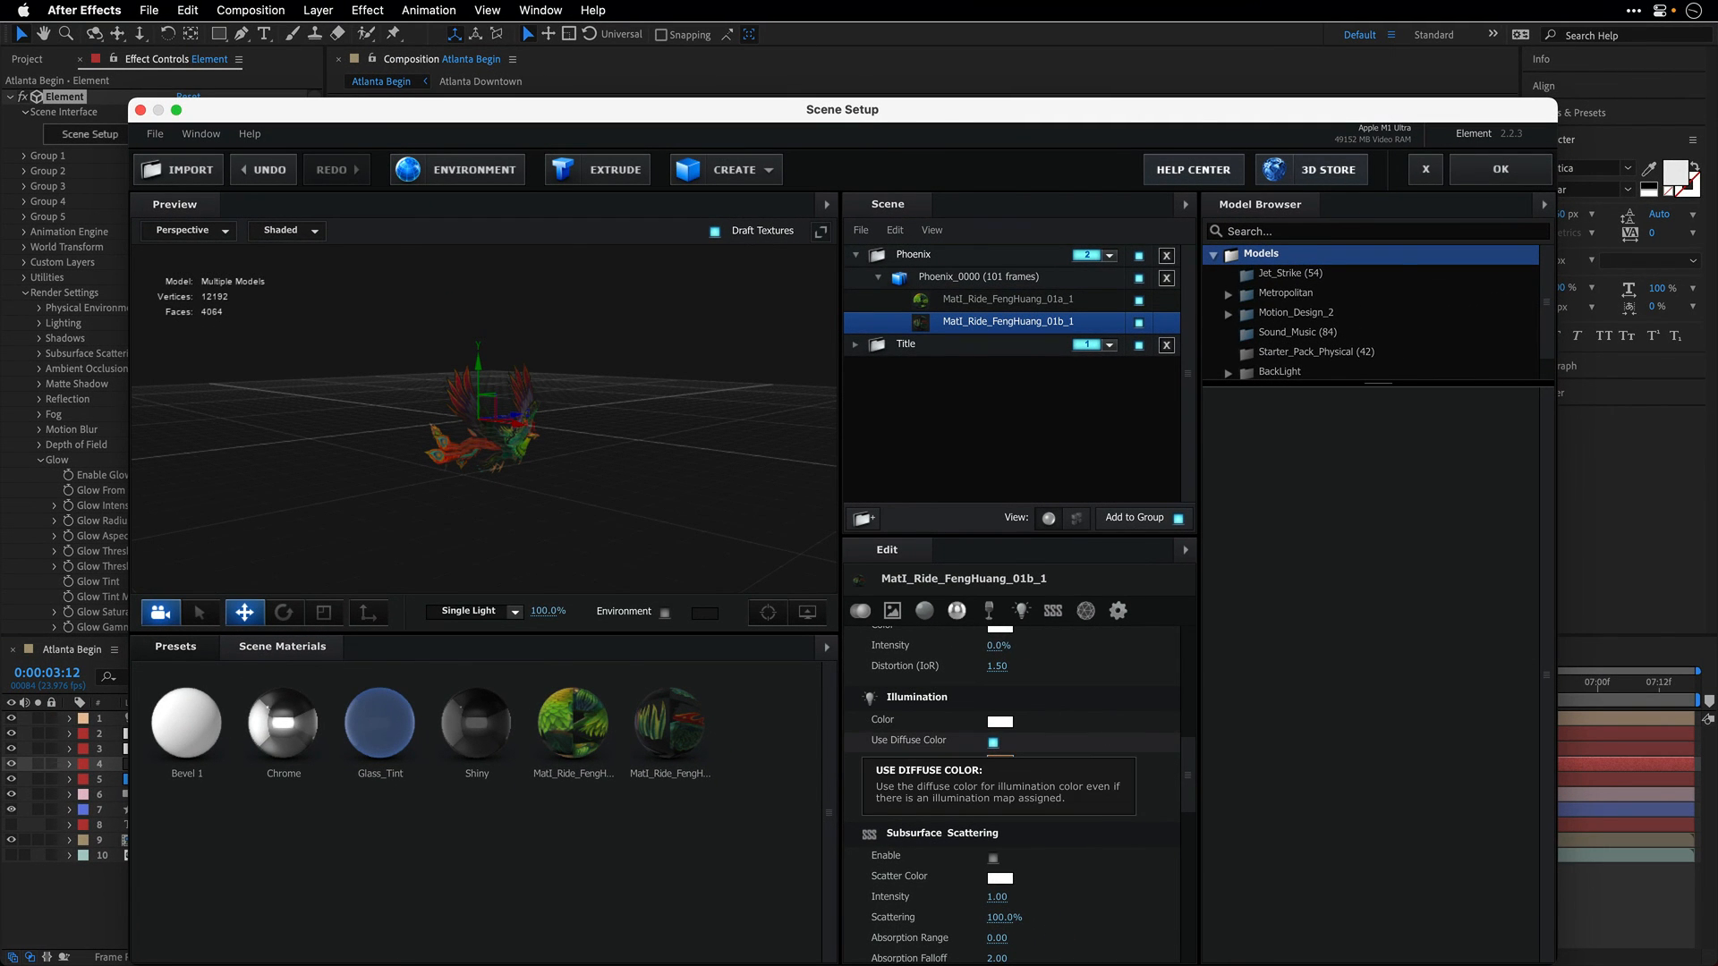
pyautogui.click(1501, 170)
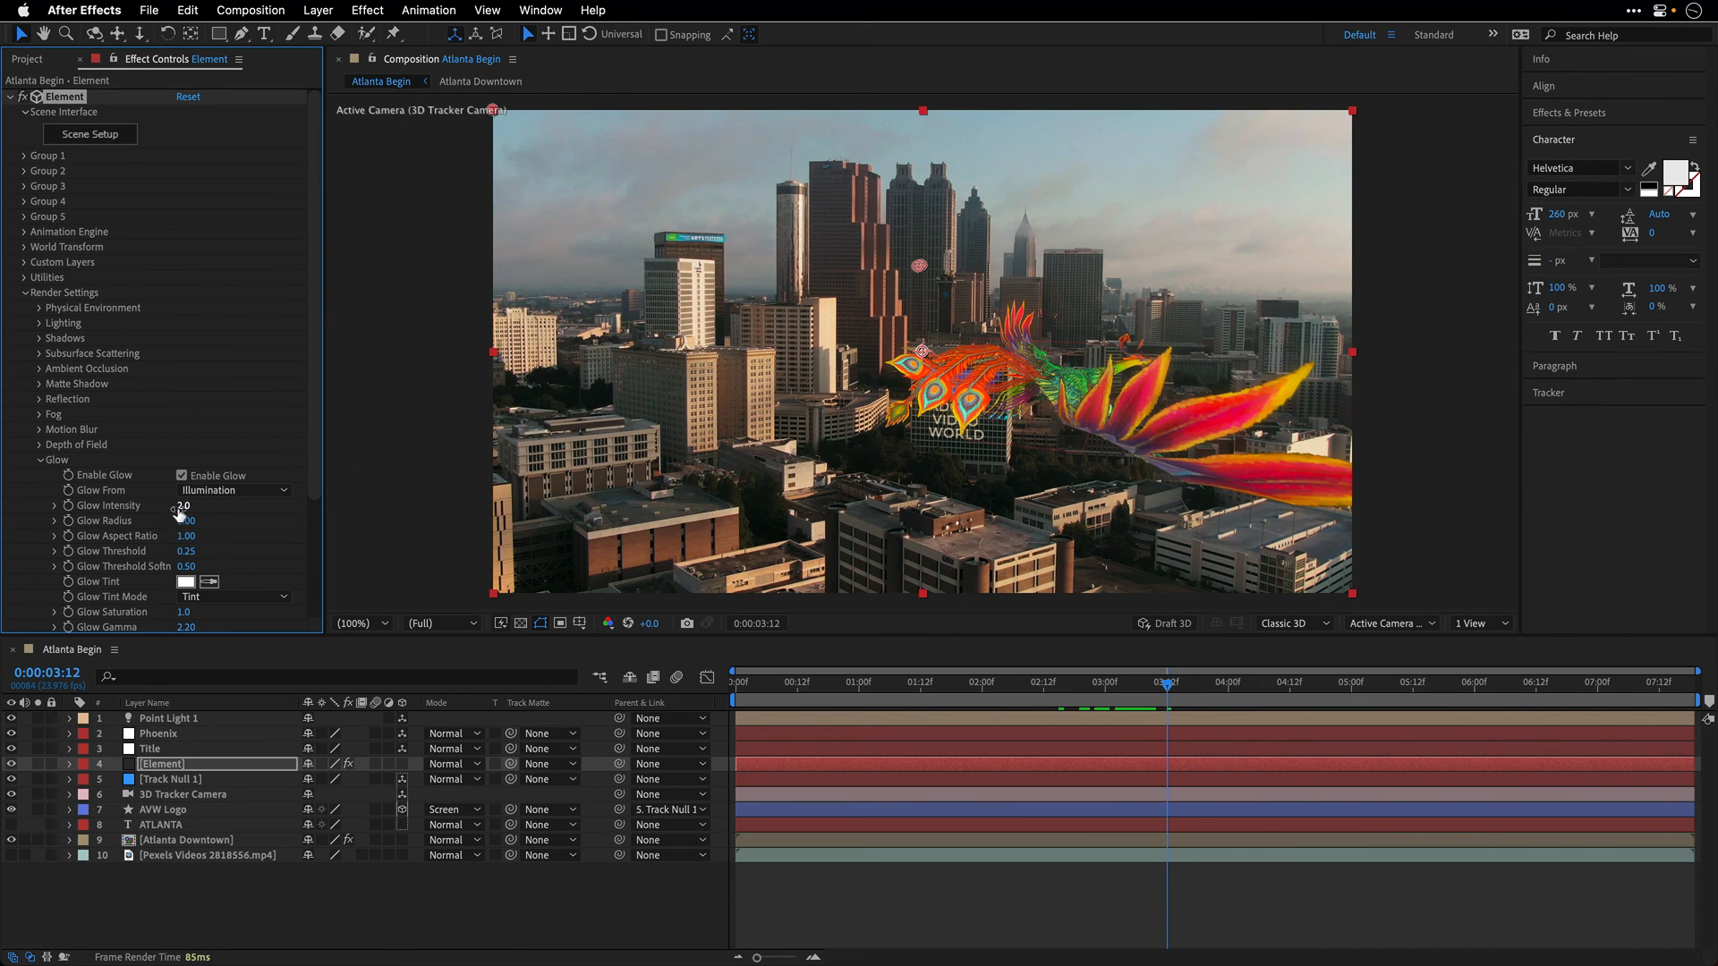
pyautogui.moveTo(1168, 698); pyautogui.dragTo(1117, 703)
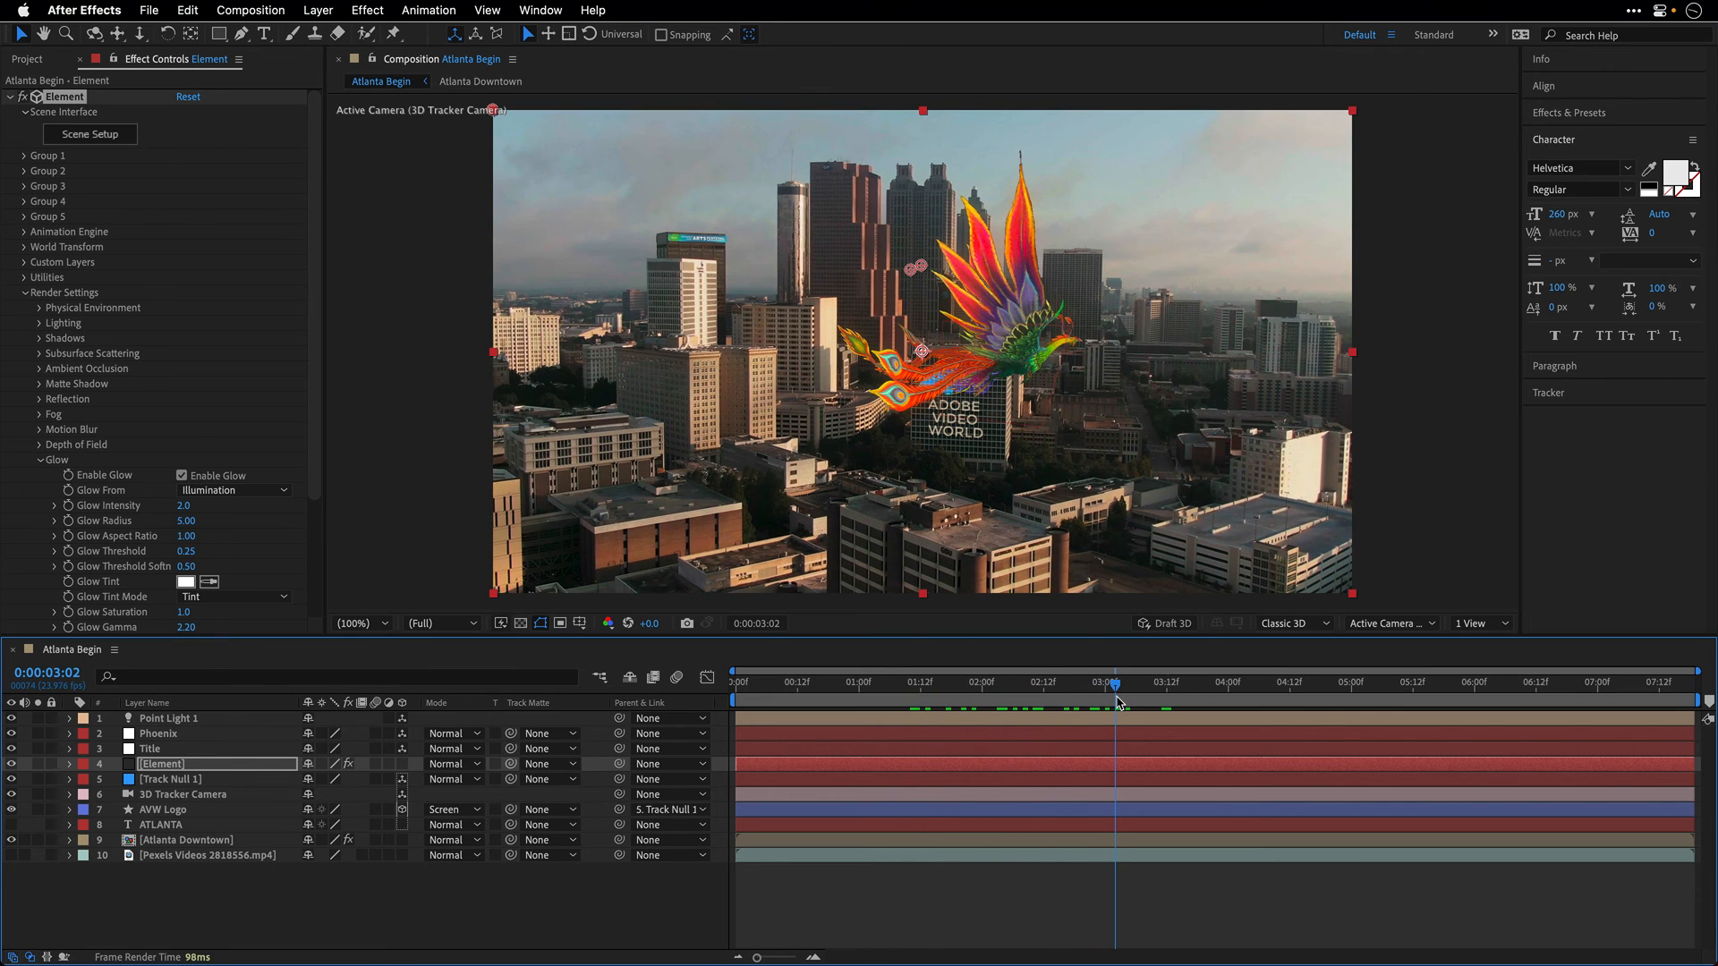
# Step: Collapse the Glow settings and enable Ambient Occlusion in the Element effect's Render Settings
pyautogui.click(40, 463)
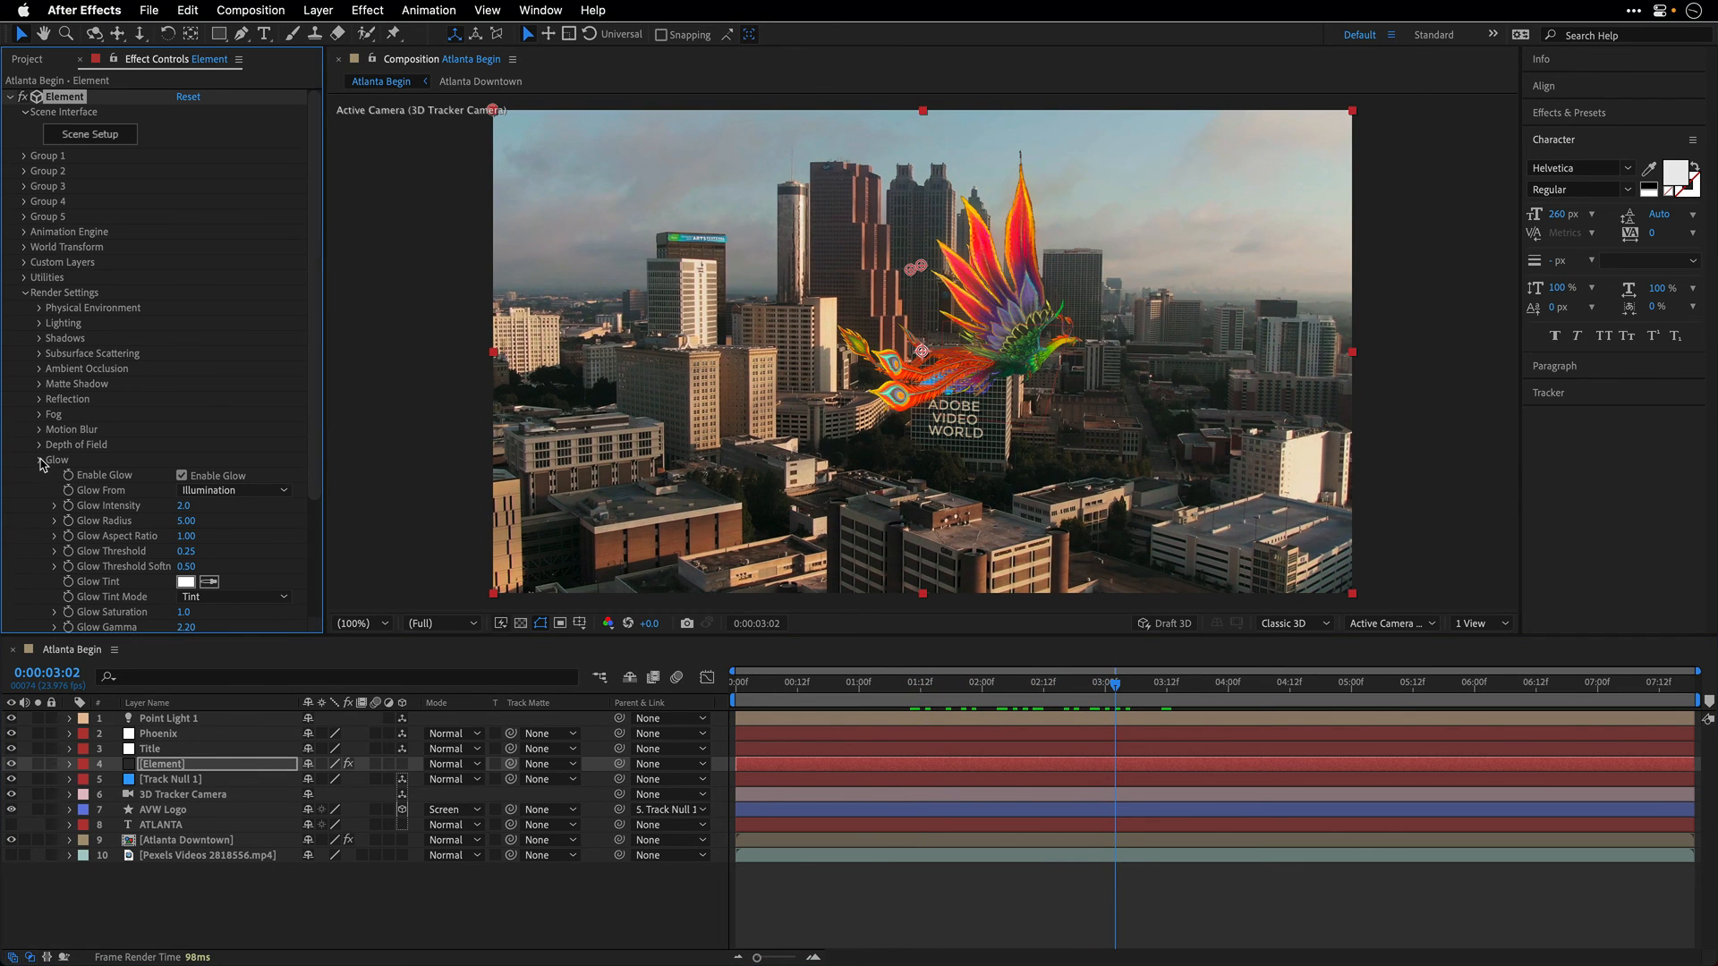
pyautogui.click(40, 369)
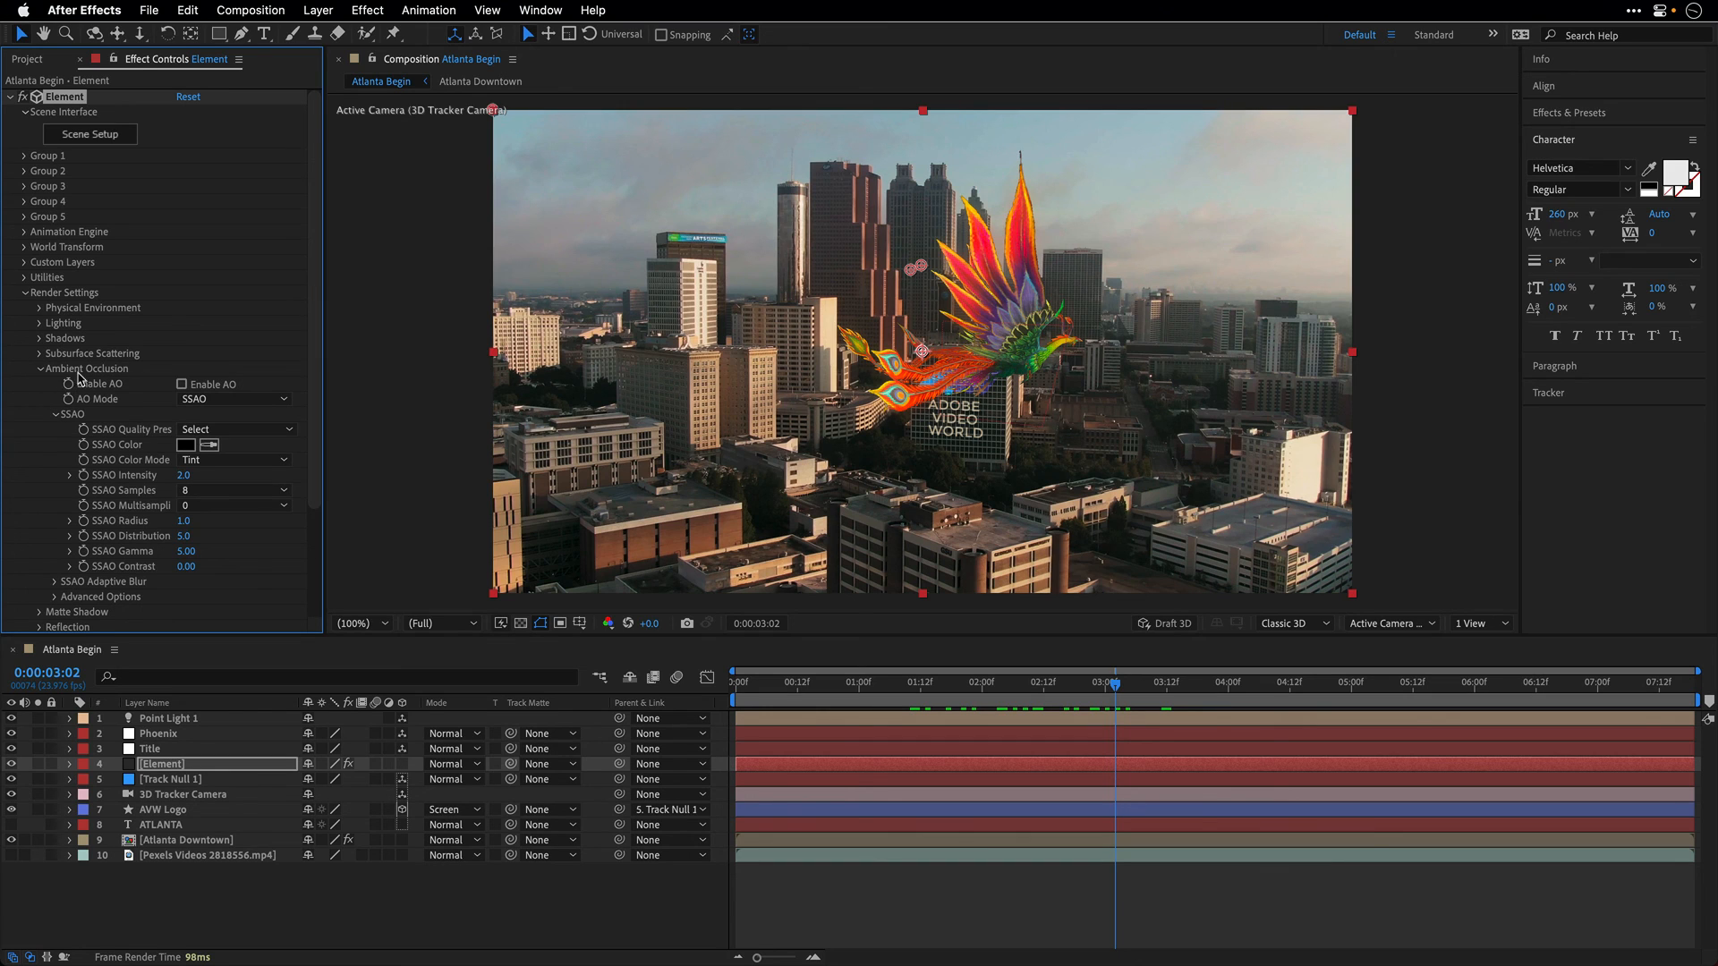
pyautogui.click(182, 385)
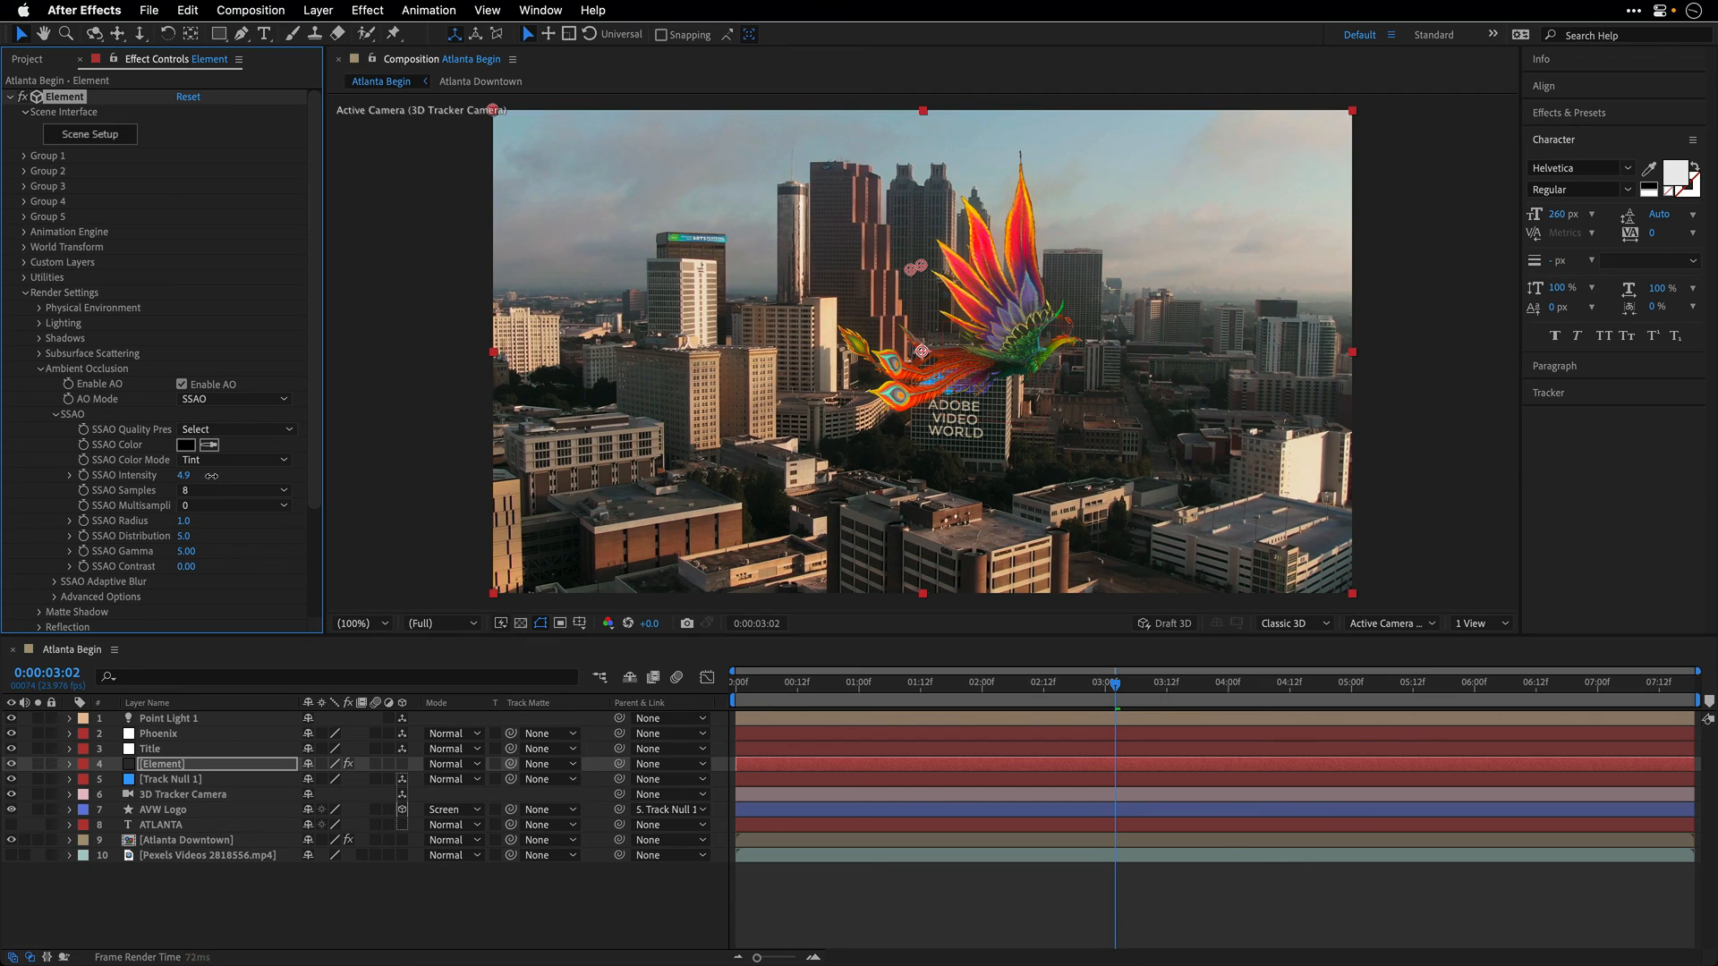
# Step: Collapse the Ambient Occlusion settings, then set the Element effect's output Supersampling to 2 and enable Enhanced Multisampling
pyautogui.click(40, 366)
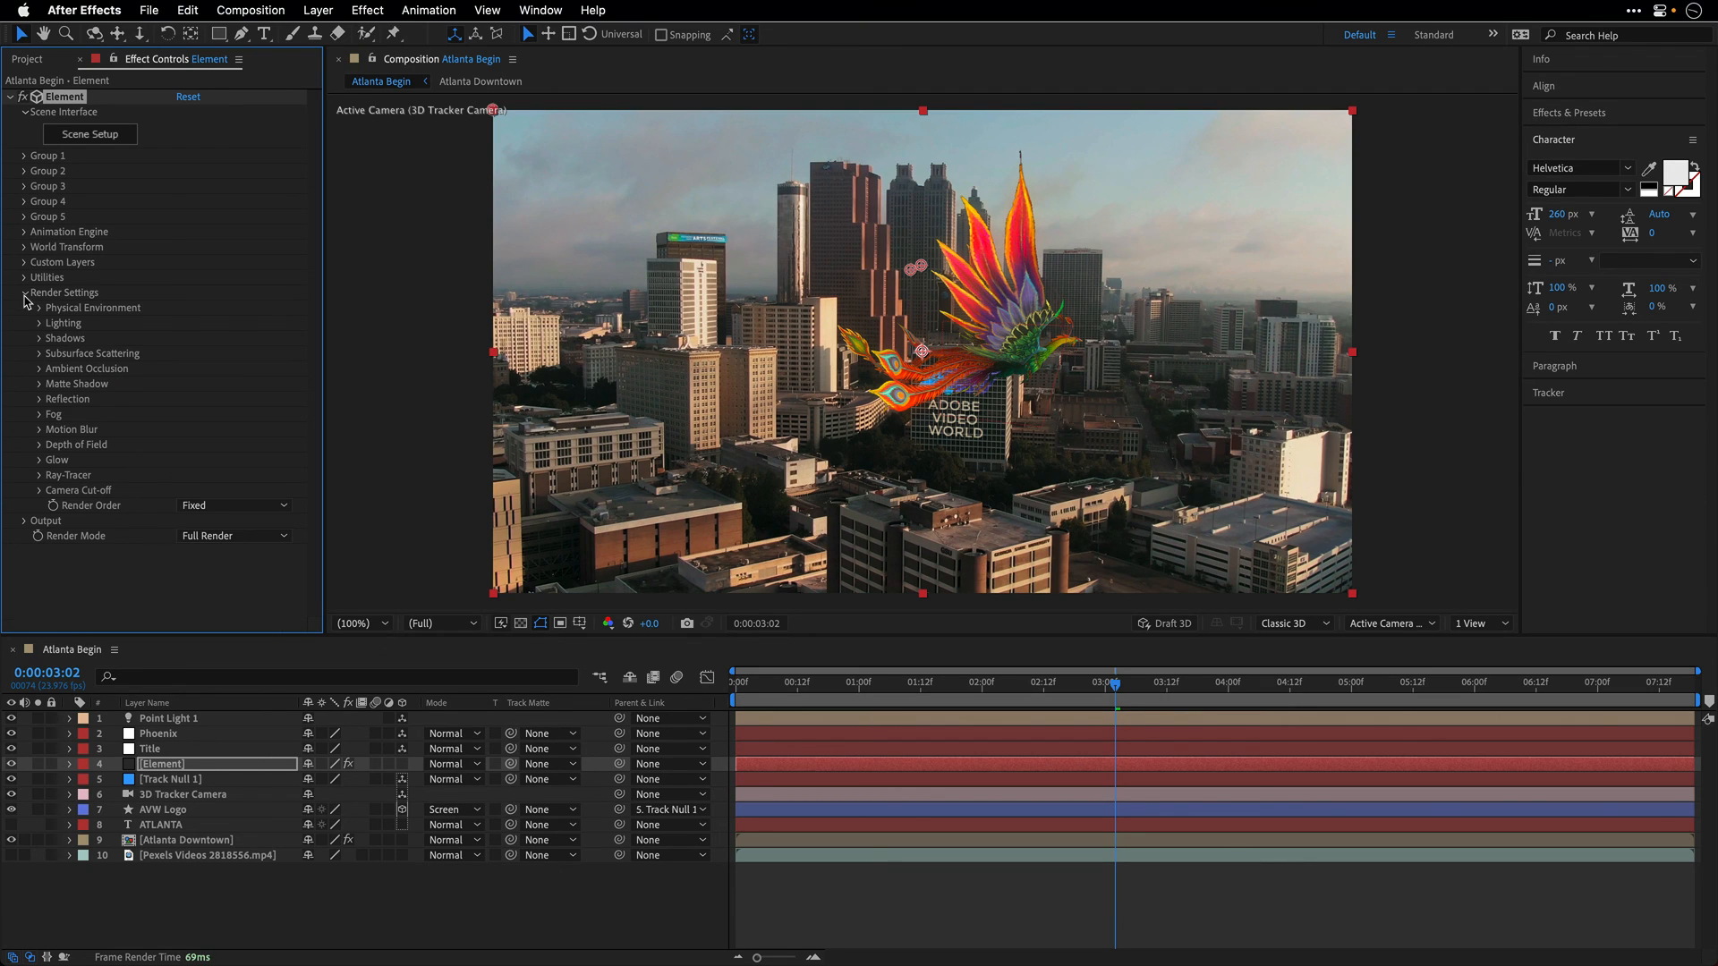
pyautogui.click(24, 522)
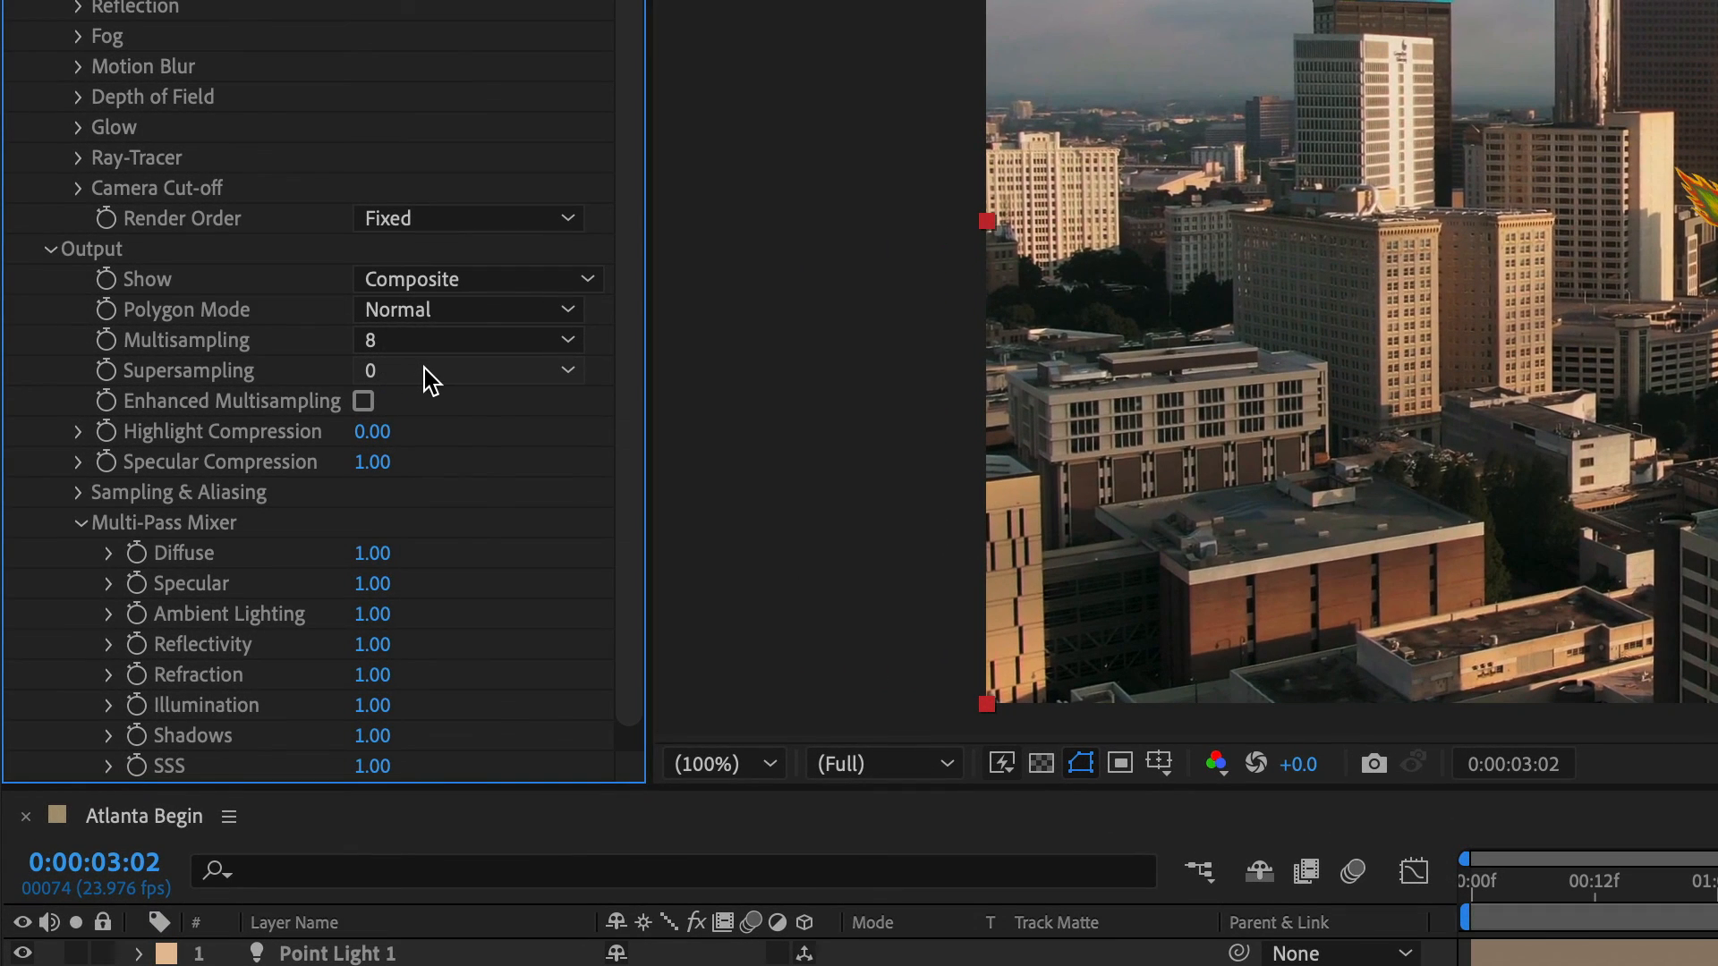
pyautogui.click(424, 367)
pyautogui.click(430, 452)
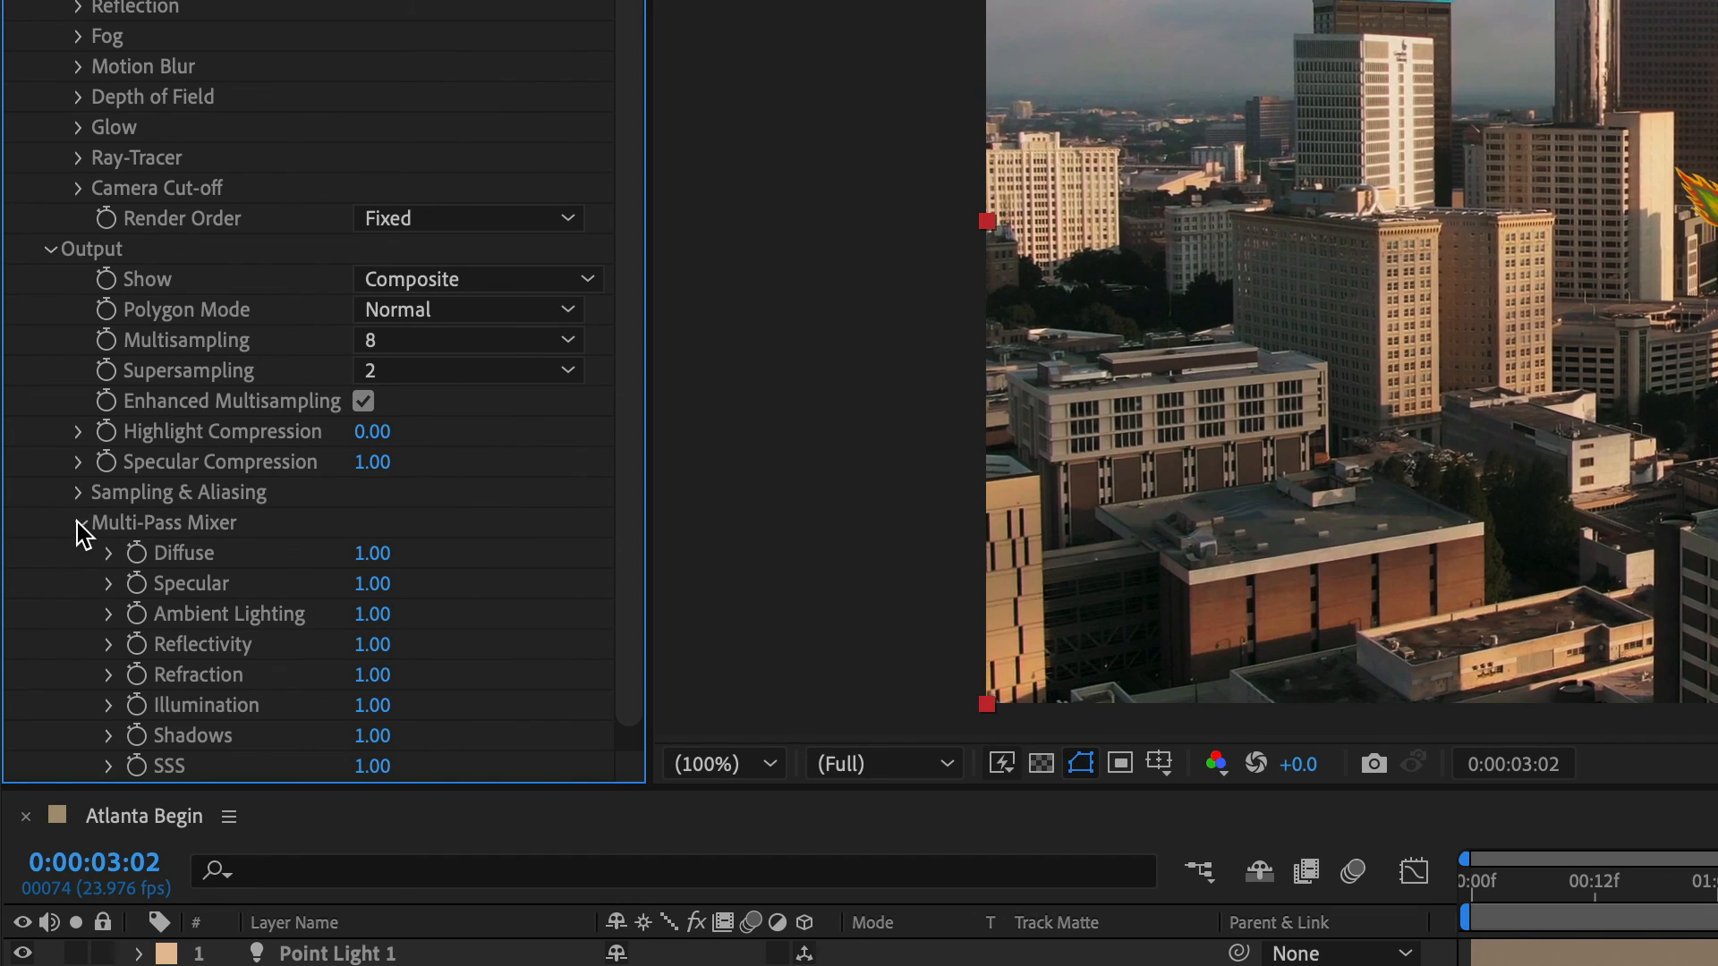
# Step: Preview the Atlanta Begin composition from 0:00:00:00 and maximize the composition view
pyautogui.moveTo(1717, 881); pyautogui.dragTo(1352, 879)
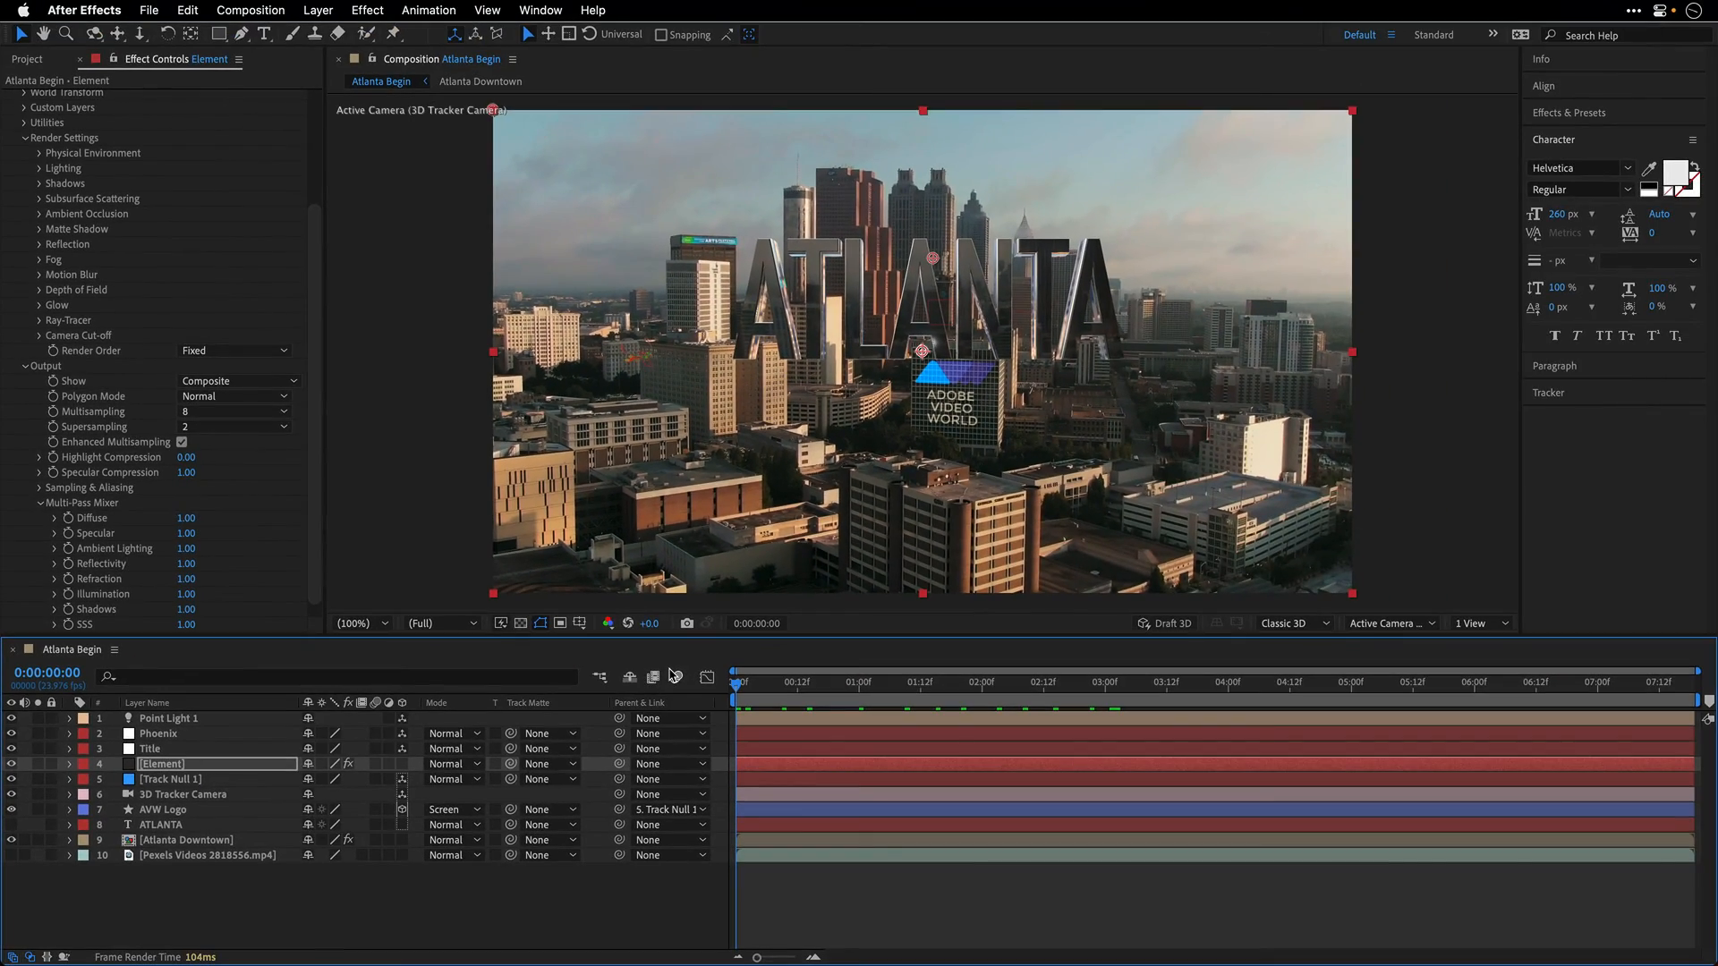
pyautogui.press('space')
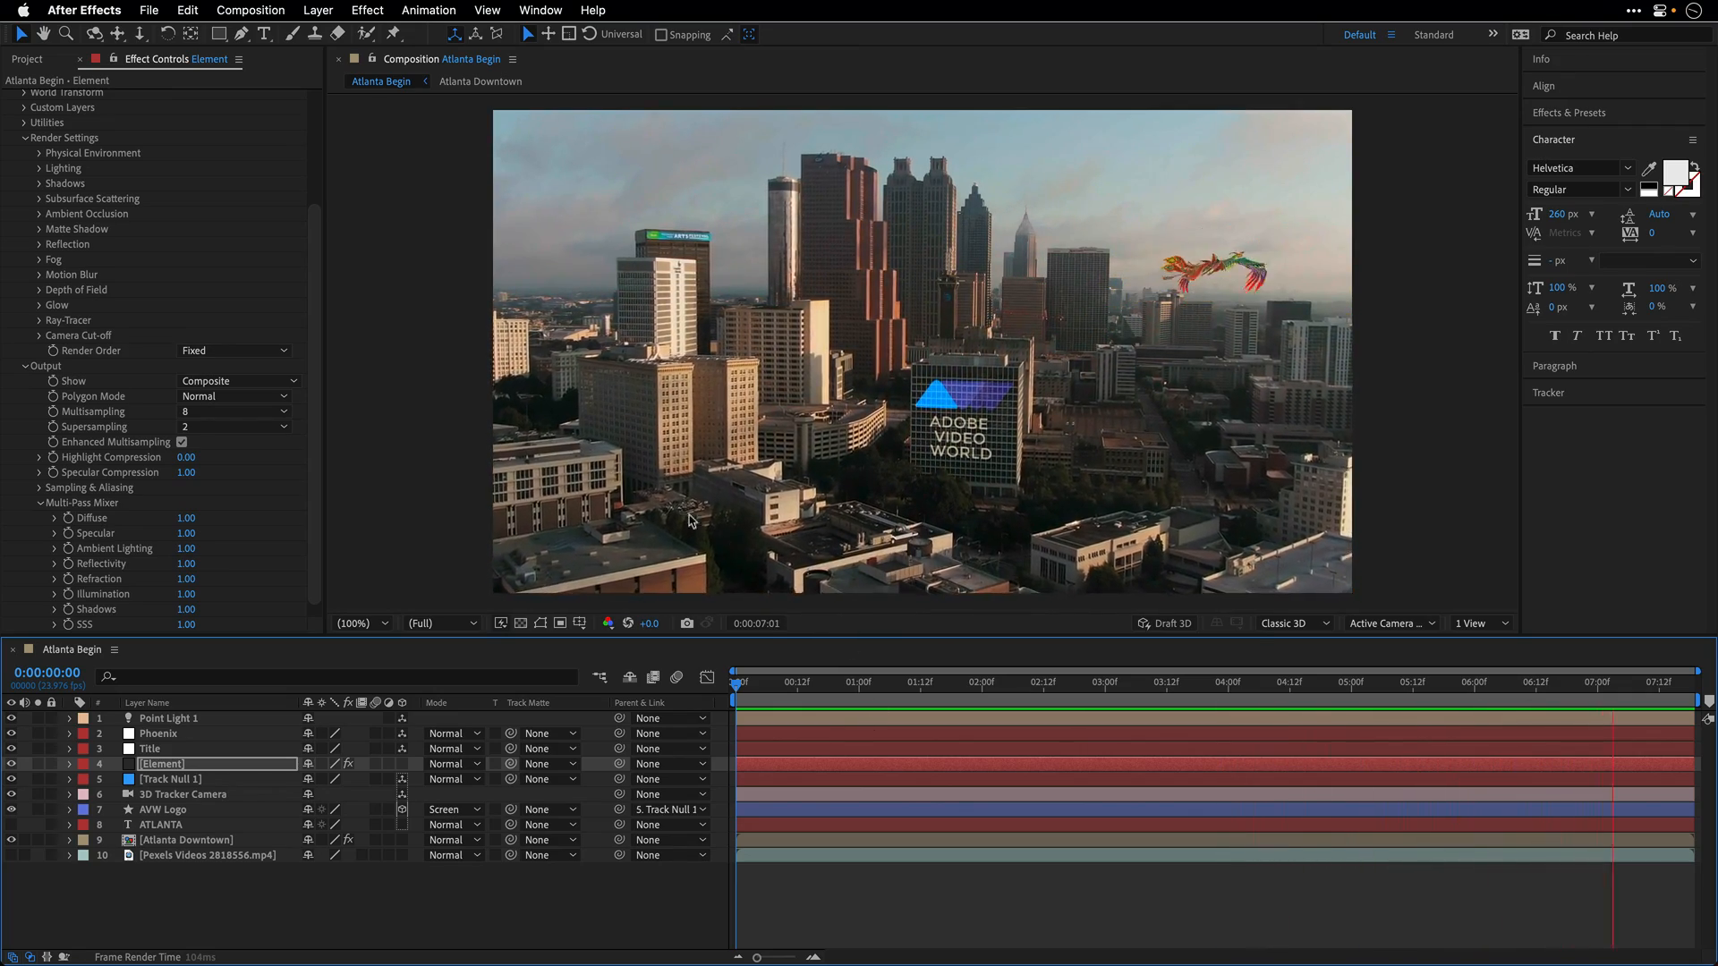
pyautogui.press('`')
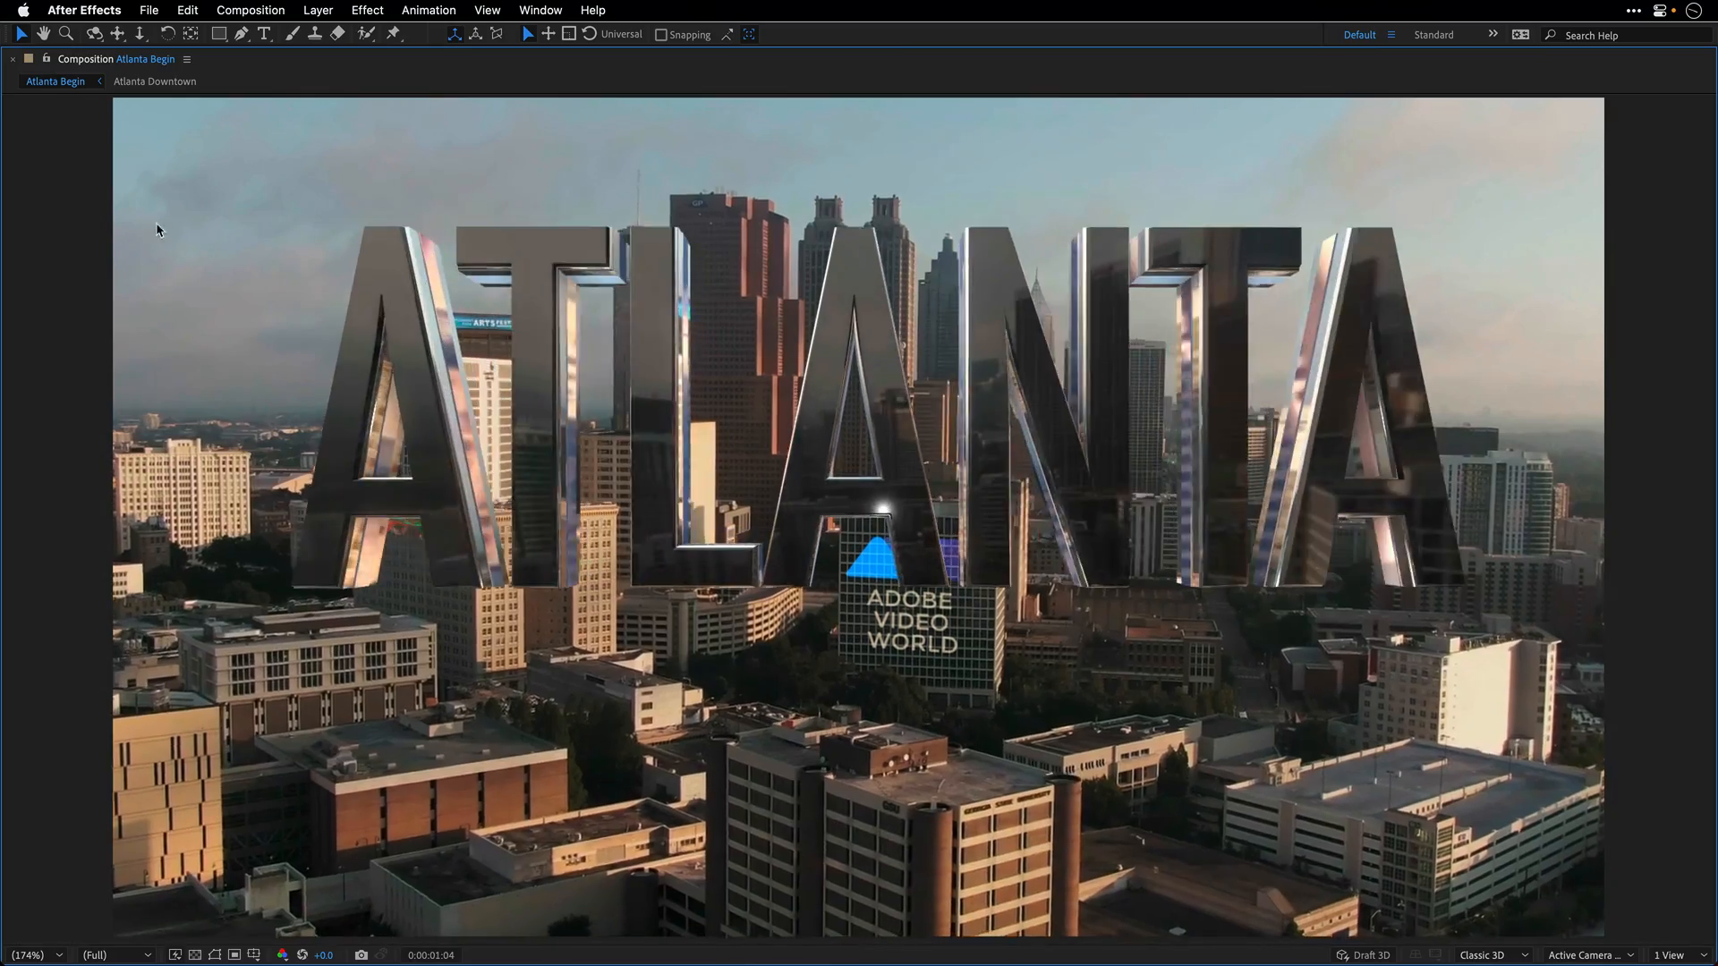